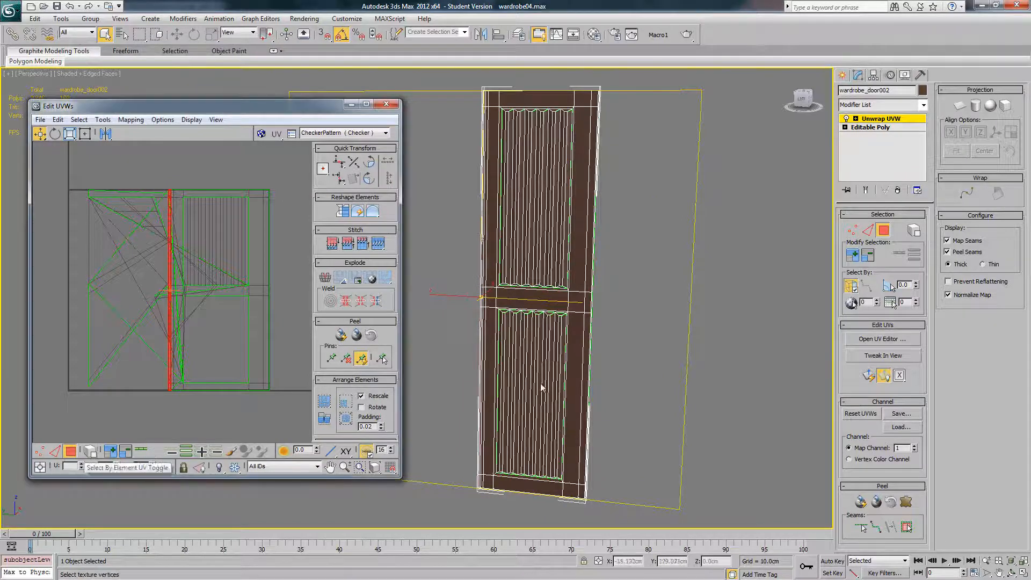
Step: Turn on selection by element for the model and select the slatted faces of both the upper and lower door panels
{"action": "left_click", "coordinate": [915, 230]}
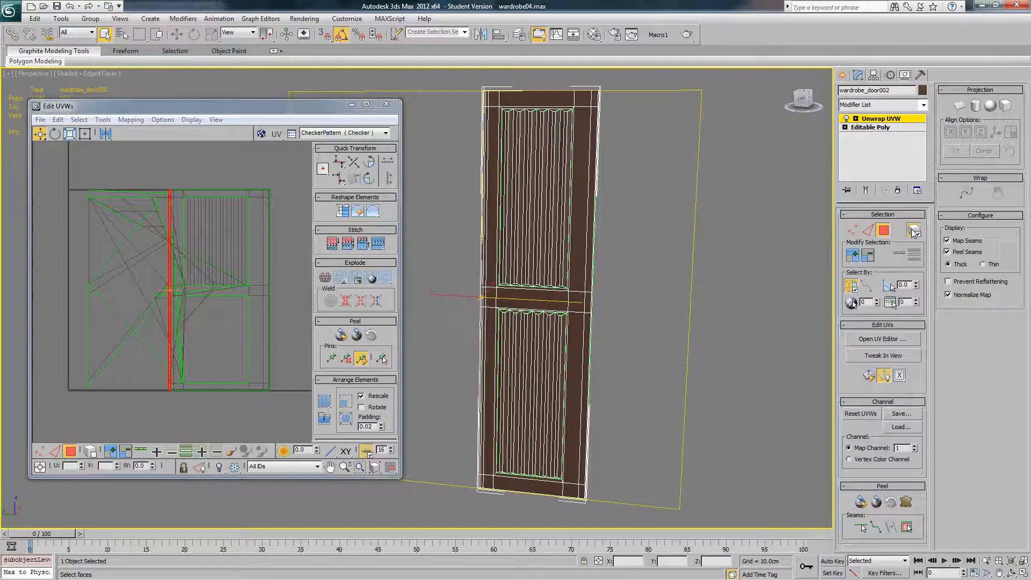
{"action": "left_click", "coordinate": [525, 203]}
{"action": "left_click", "coordinate": [531, 319]}
{"action": "left_click", "coordinate": [536, 250]}
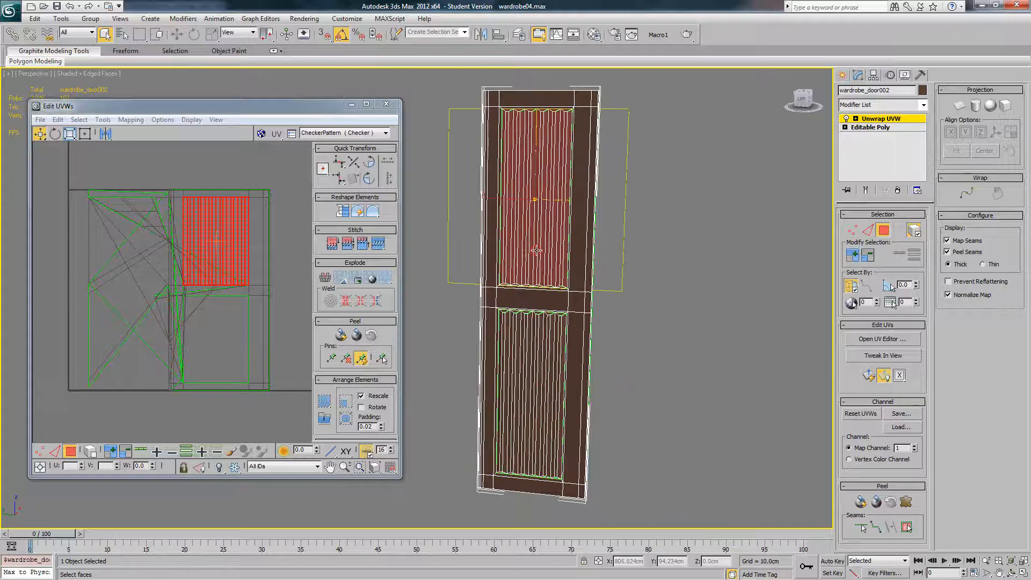
Step: Move the selected slatted panel UVs out of the tangled door layout into empty space beside it
{"action": "scroll", "coordinate": [172, 292], "scroll_direction": "down", "scroll_amount": 2}
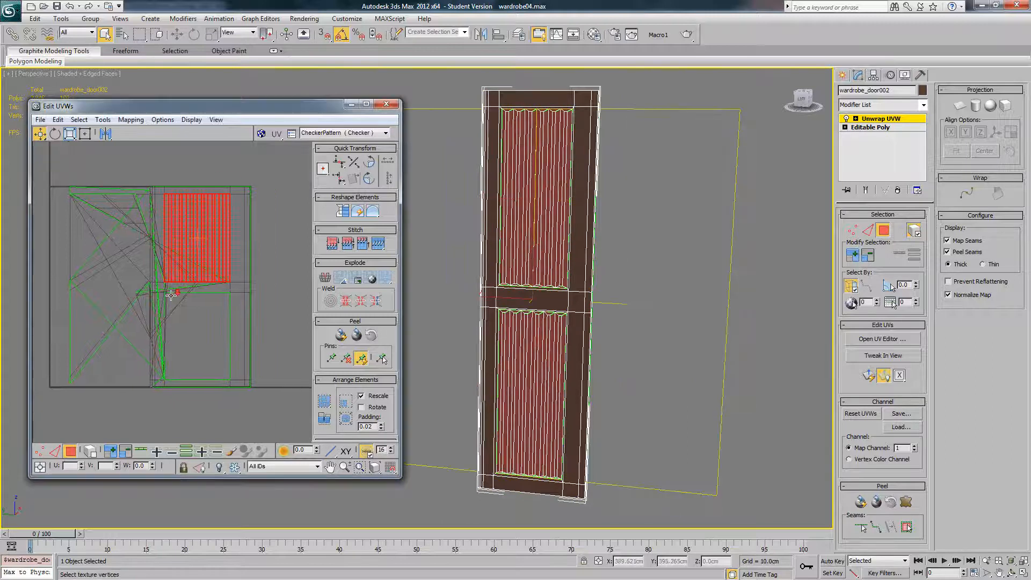
{"action": "left_click_drag", "start_coordinate": [184, 260], "coordinate": [284, 257]}
{"action": "middle_click_drag", "start_coordinate": [284, 256], "coordinate": [195, 272]}
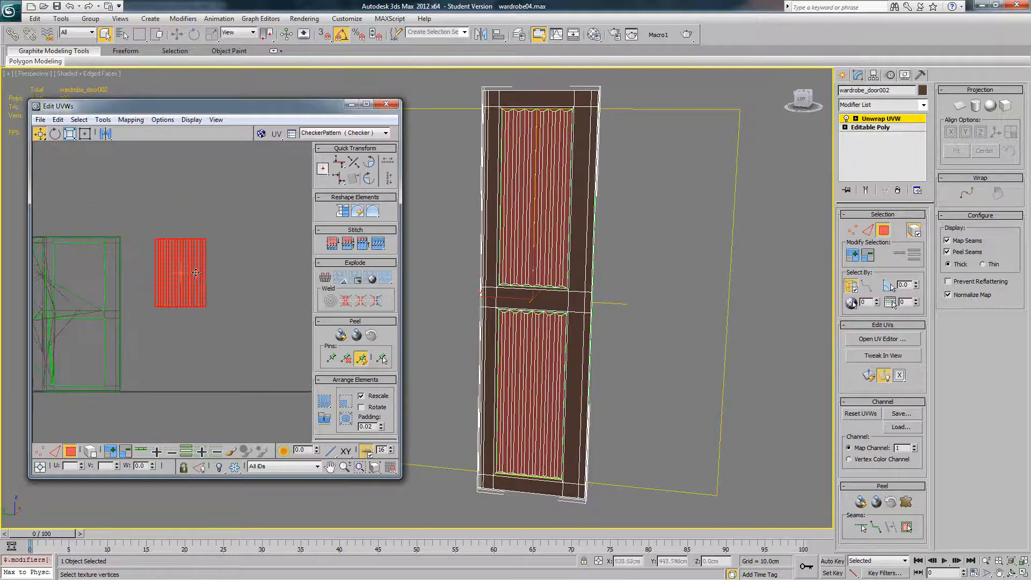
{"action": "scroll", "coordinate": [180, 228], "scroll_direction": "up", "scroll_amount": 4}
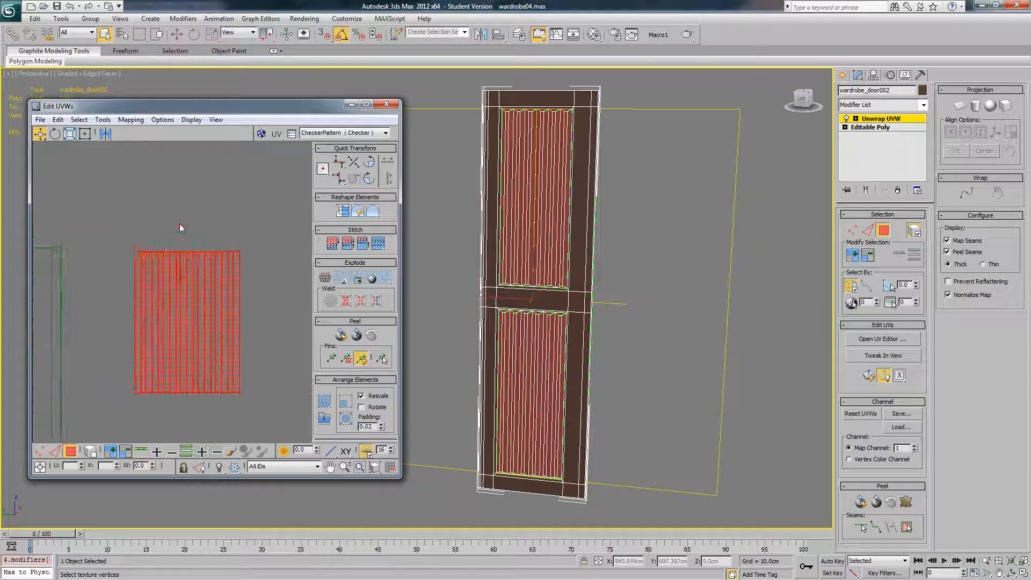
{"action": "scroll", "coordinate": [179, 228], "scroll_direction": "down", "scroll_amount": 2}
Step: Apply Unfold Mapping to the slatted panel faces using Walk to closest face with Normalize Clusters enabled
{"action": "left_click", "coordinate": [135, 120]}
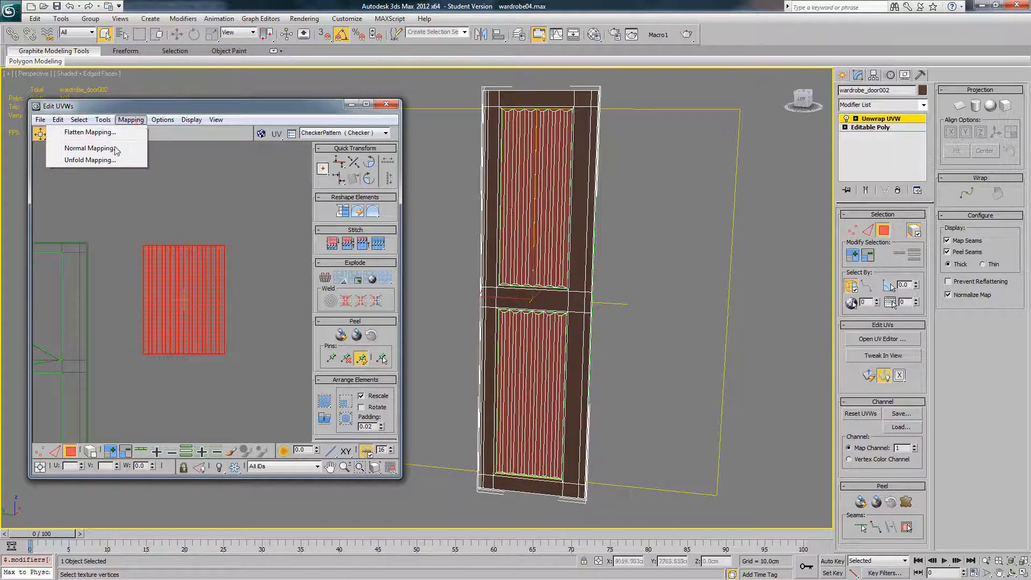
{"action": "left_click", "coordinate": [113, 161]}
{"action": "left_click", "coordinate": [148, 28]}
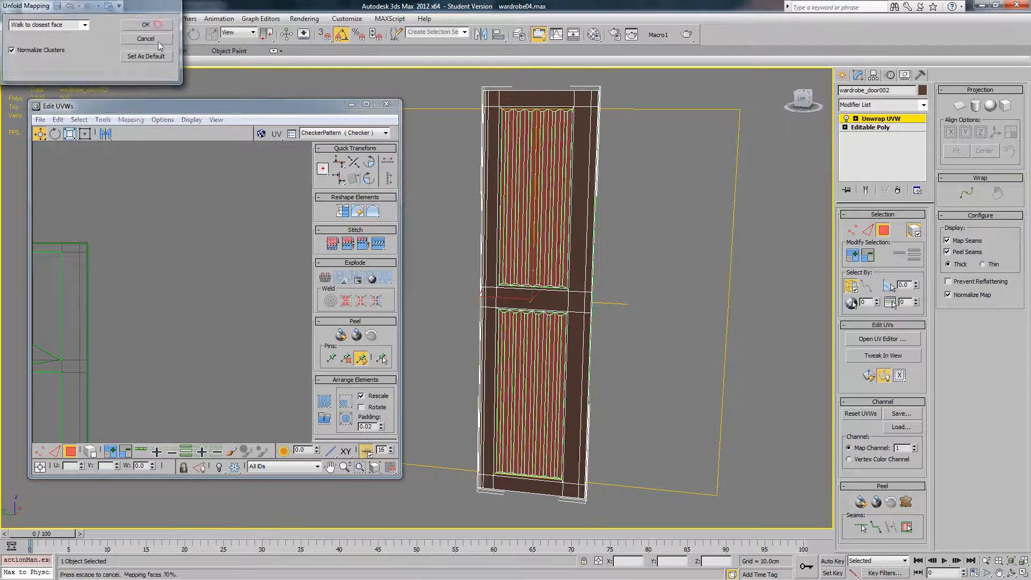
{"action": "scroll", "coordinate": [185, 282], "scroll_direction": "down", "scroll_amount": 2}
{"action": "middle_click_drag", "start_coordinate": [88, 303], "coordinate": [219, 259]}
{"action": "scroll", "coordinate": [165, 260], "scroll_direction": "up", "scroll_amount": 3}
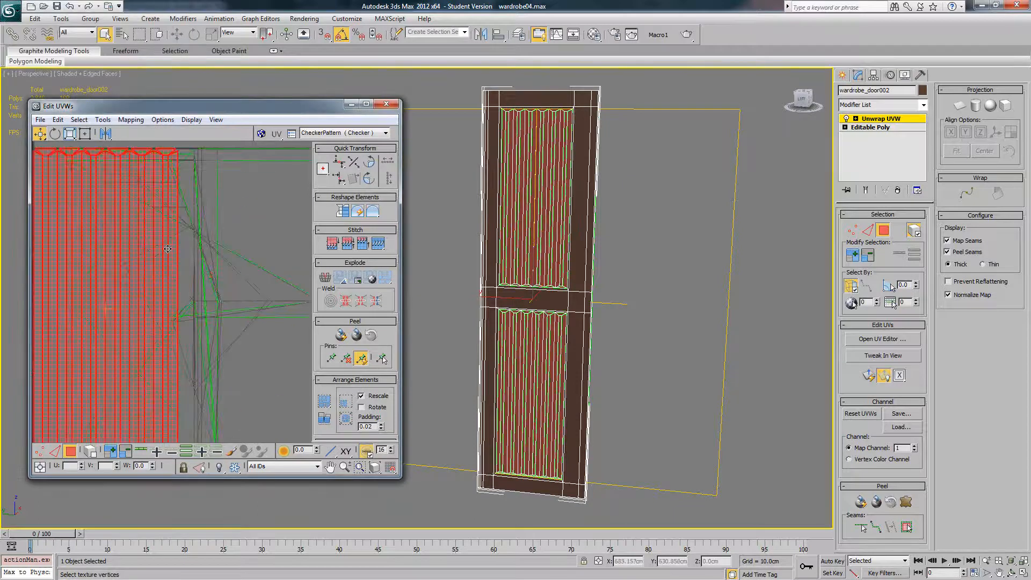
Step: Move the unfolded slatted panel UVs beside the door layout and examine their scalloped ends
{"action": "scroll", "coordinate": [168, 249], "scroll_direction": "down", "scroll_amount": 2}
{"action": "left_click_drag", "start_coordinate": [129, 257], "coordinate": [307, 261]}
{"action": "middle_click_drag", "start_coordinate": [258, 228], "coordinate": [92, 285]}
{"action": "scroll", "coordinate": [92, 285], "scroll_direction": "up", "scroll_amount": 3}
{"action": "left_click_drag", "start_coordinate": [154, 237], "coordinate": [197, 231]}
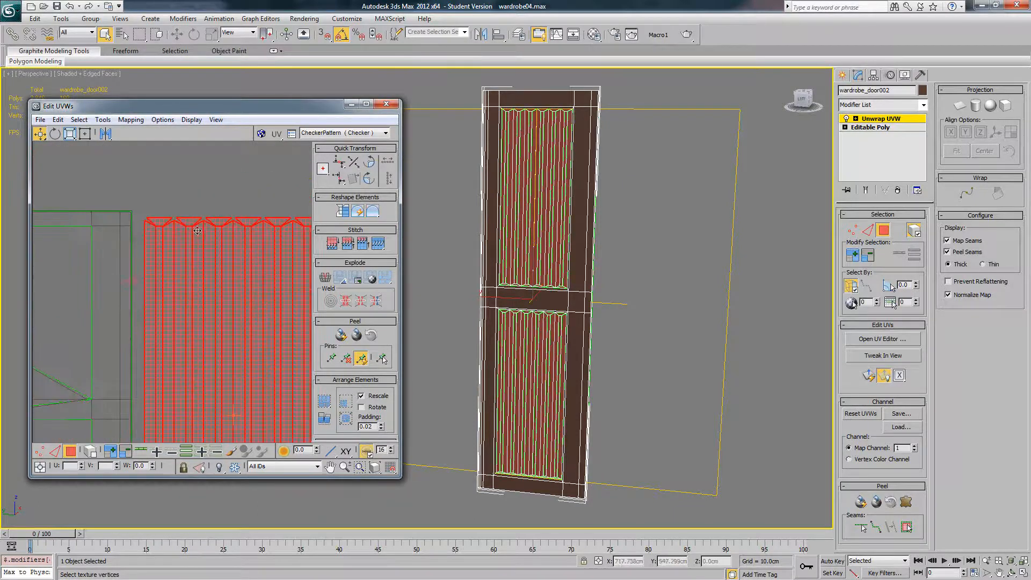
{"action": "scroll", "coordinate": [215, 252], "scroll_direction": "up", "scroll_amount": 1}
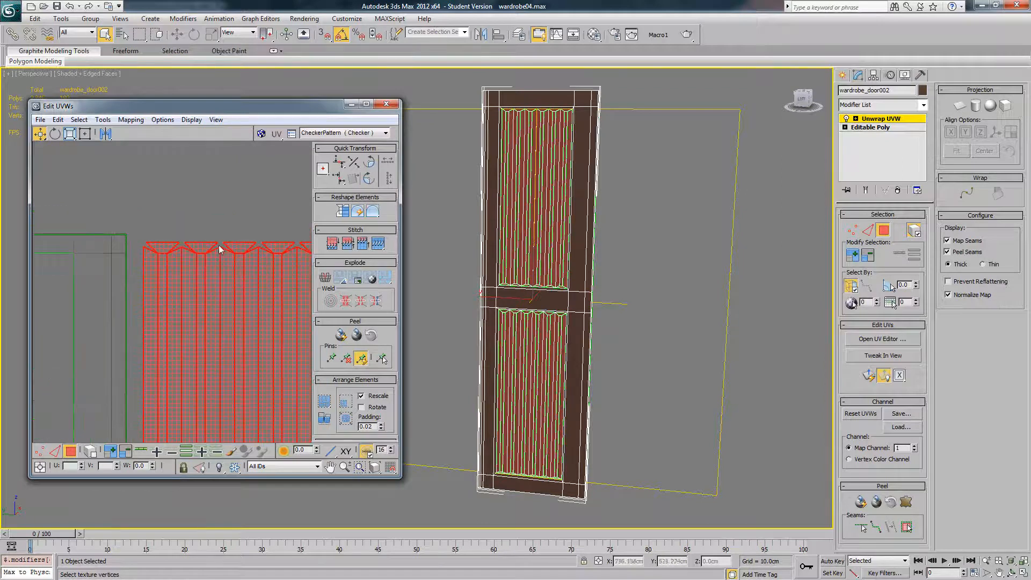
{"action": "scroll", "coordinate": [219, 249], "scroll_direction": "down", "scroll_amount": 4}
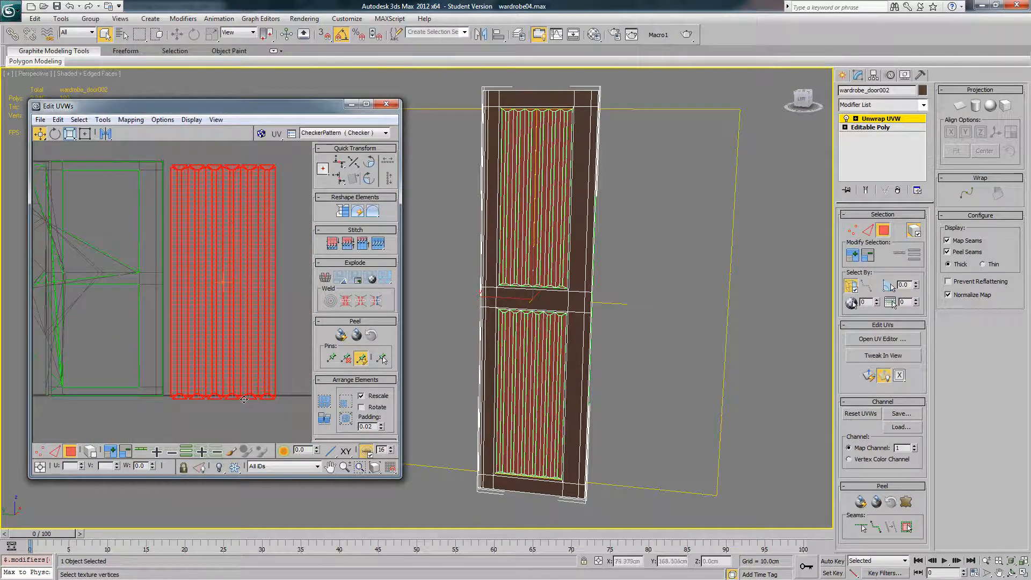
Step: Try Normal Mapping with the Back/Front Mapping option and 0.02 spacing on the slatted panel faces
{"action": "left_click", "coordinate": [130, 119]}
{"action": "left_click", "coordinate": [90, 149]}
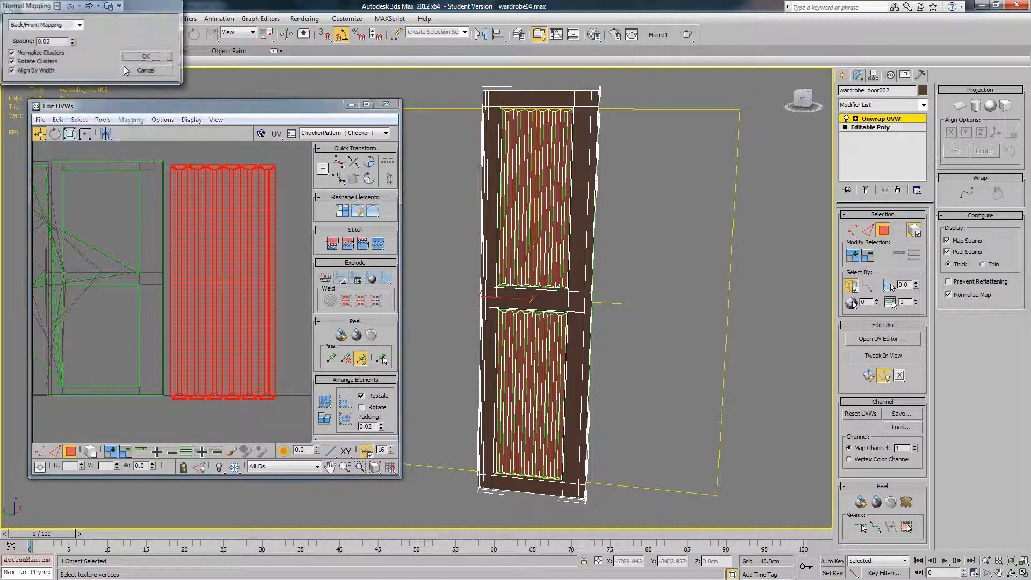
{"action": "left_click", "coordinate": [145, 57]}
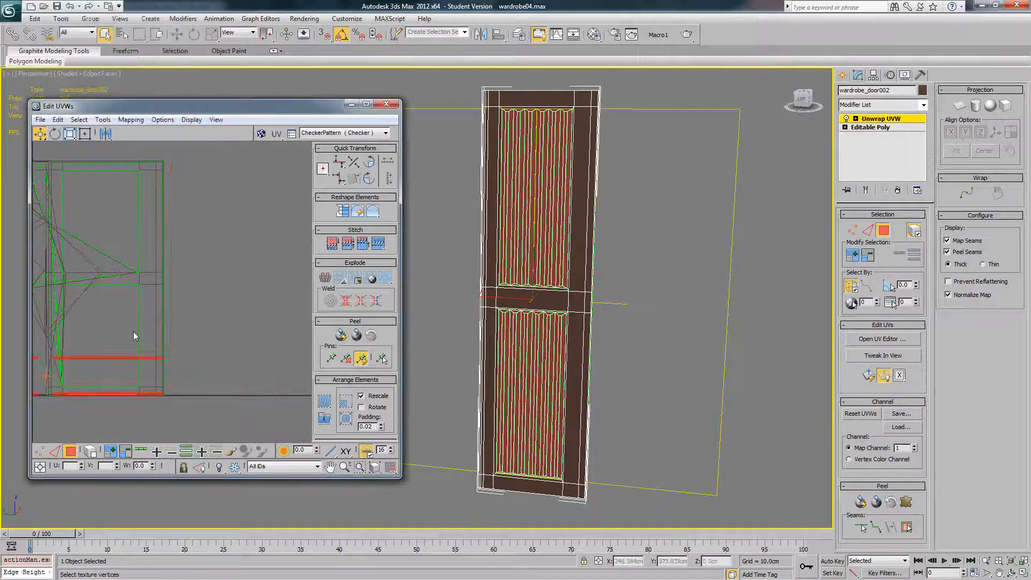
Step: Apply Normal Mapping to the slatted panel faces with the Left/Right Mapping option and 0.02 spacing
{"action": "left_click", "coordinate": [124, 119]}
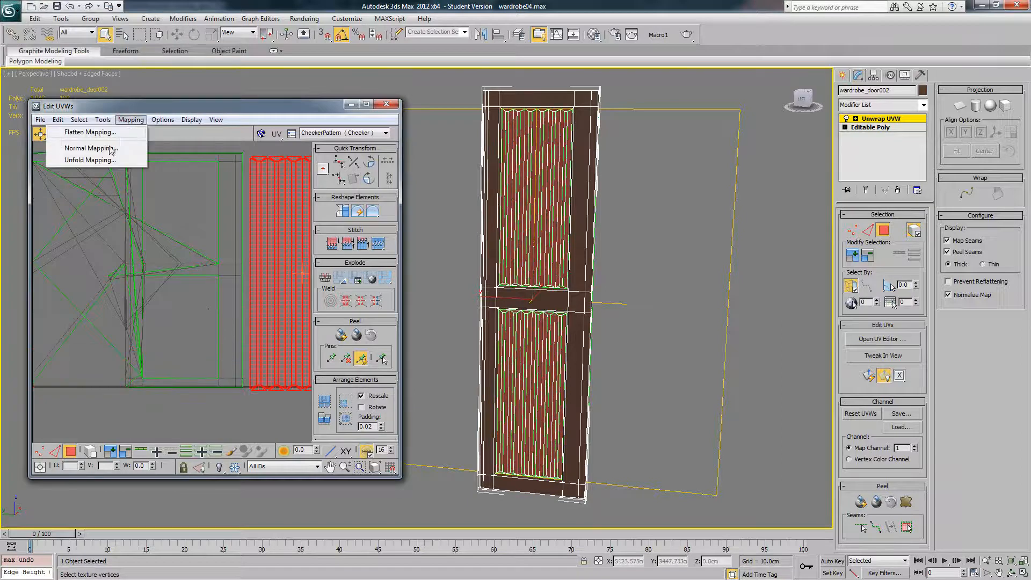
{"action": "left_click", "coordinate": [89, 148]}
{"action": "left_click", "coordinate": [79, 25]}
{"action": "left_click", "coordinate": [73, 35]}
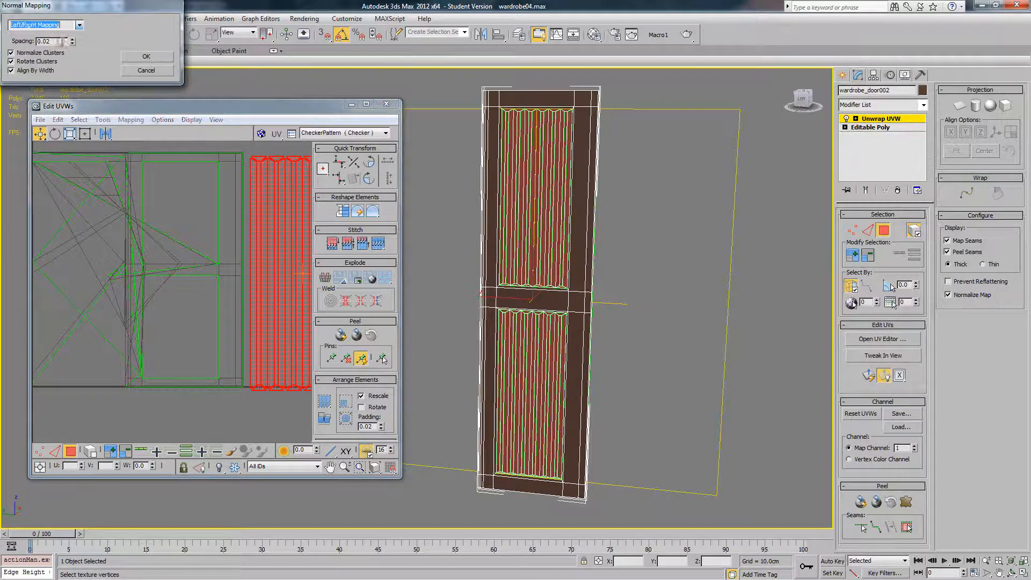
{"action": "left_click", "coordinate": [146, 57]}
Step: Move the two remapped slatted panel UV shells clear of the door layout into empty space
{"action": "left_click_drag", "start_coordinate": [119, 319], "coordinate": [275, 299]}
{"action": "middle_click_drag", "start_coordinate": [275, 299], "coordinate": [168, 281]}
{"action": "scroll", "coordinate": [169, 282], "scroll_direction": "up", "scroll_amount": 5}
{"action": "scroll", "coordinate": [219, 280], "scroll_direction": "down", "scroll_amount": 3}
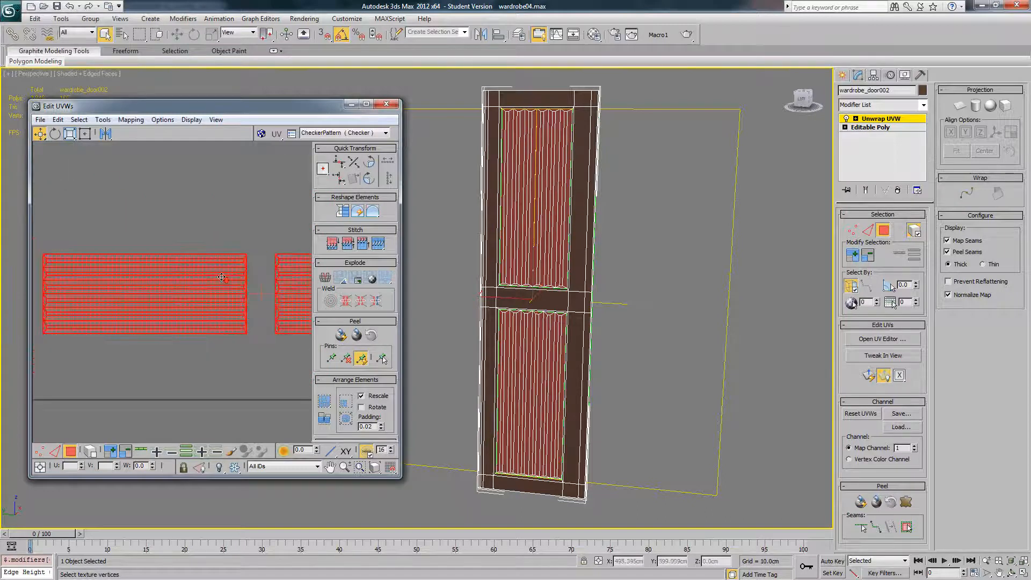
Step: Rotate the two slatted panel UV shells 90 degrees so their slats run vertically, and clear the selection
{"action": "left_click", "coordinate": [55, 134]}
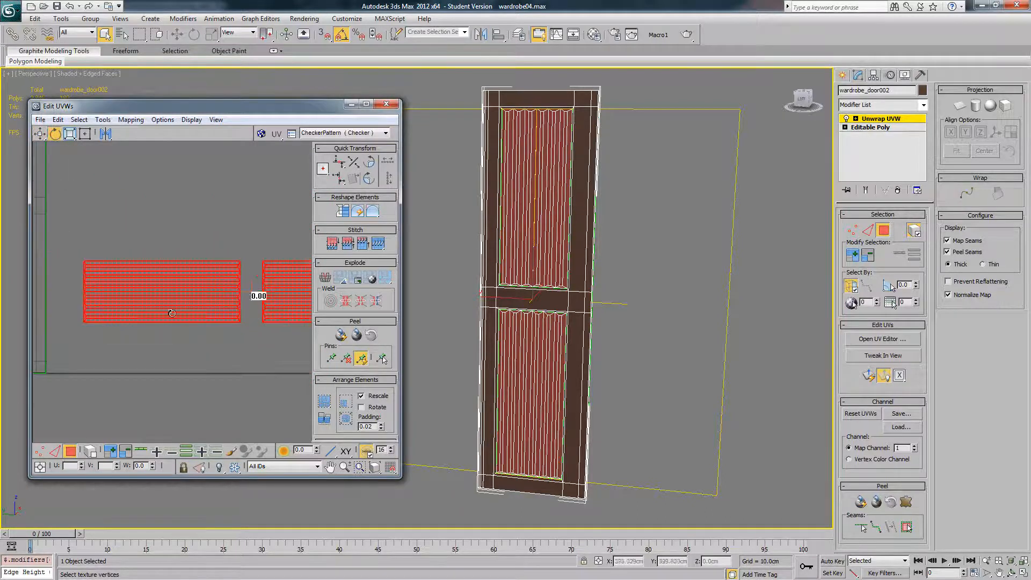
{"action": "left_click_drag", "start_coordinate": [261, 295], "coordinate": [242, 394]}
{"action": "key", "text": "ctrl+z"}
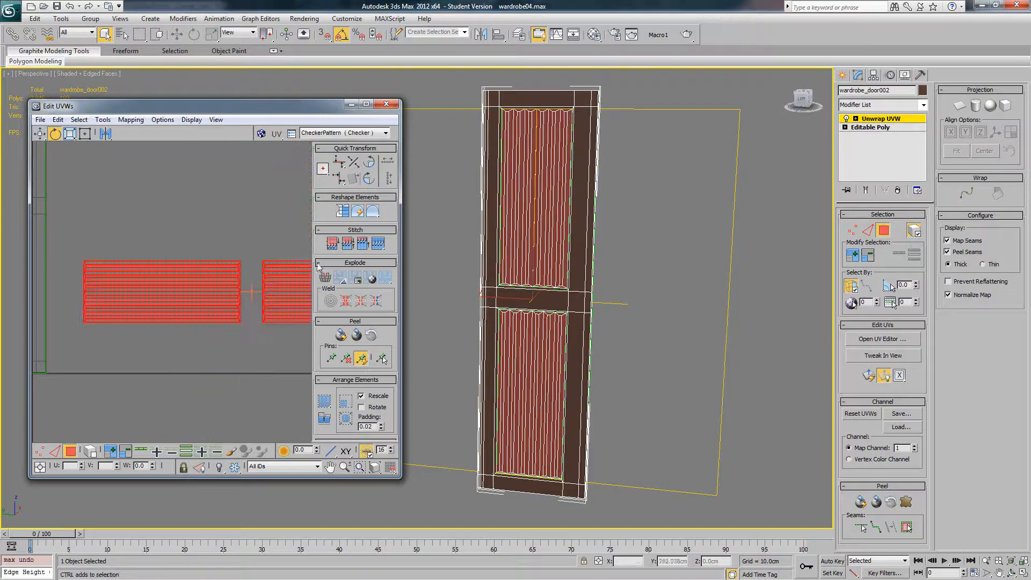
{"action": "left_click", "coordinate": [371, 162]}
{"action": "right_click", "coordinate": [217, 246]}
{"action": "left_click", "coordinate": [166, 272]}
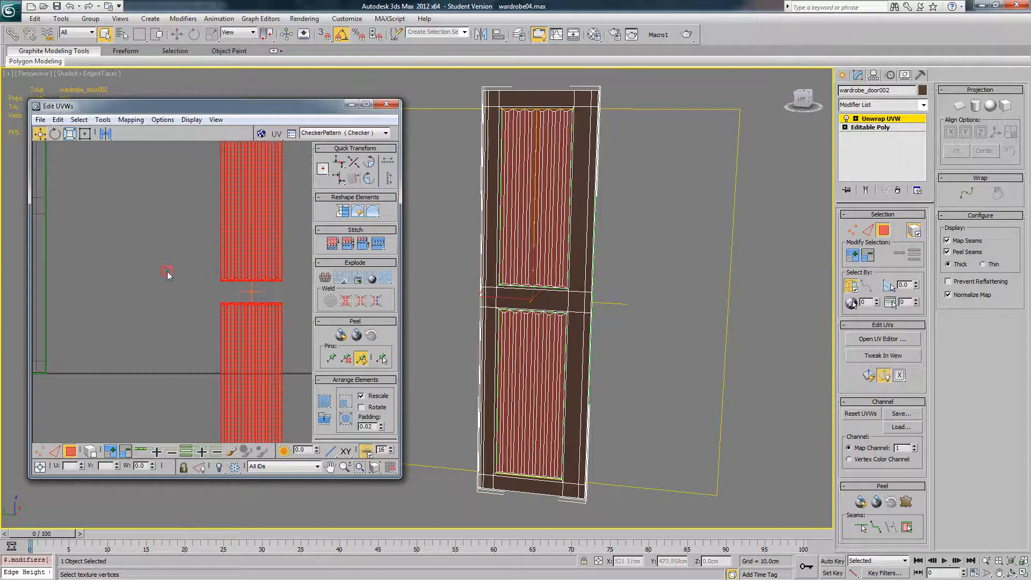
{"action": "left_click", "coordinate": [167, 272]}
Step: Switch to edge selection and check which model edges correspond to the end edges of the two slatted UV shells
{"action": "left_click", "coordinate": [55, 451]}
{"action": "scroll", "coordinate": [210, 314], "scroll_direction": "up", "scroll_amount": 2}
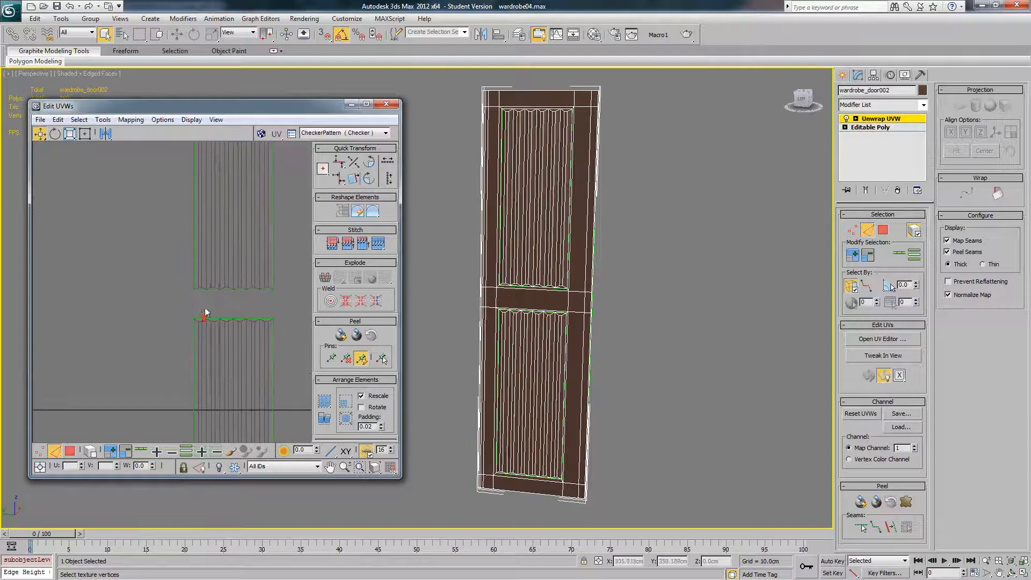
{"action": "left_click", "coordinate": [216, 290]}
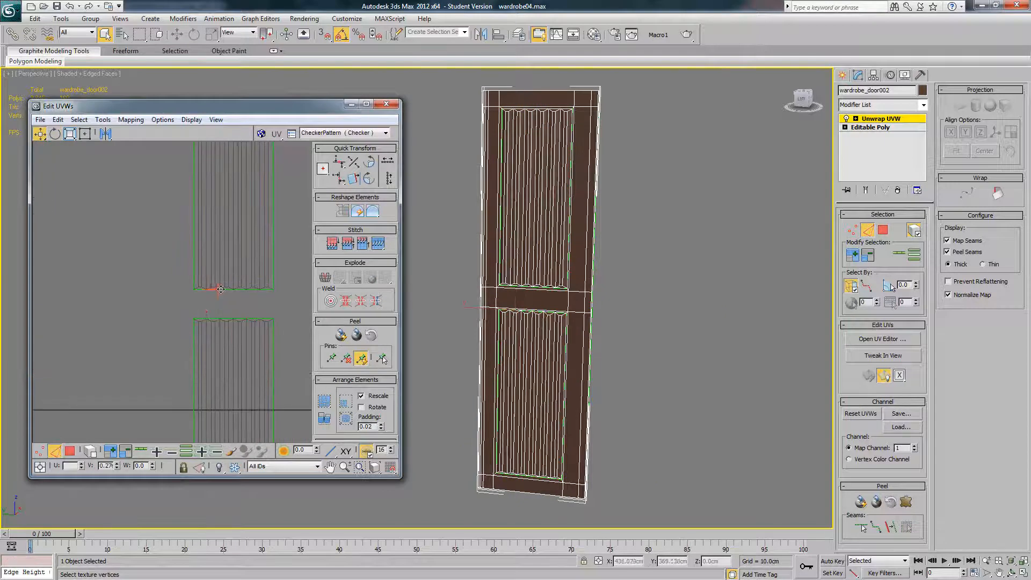
{"action": "scroll", "coordinate": [224, 292], "scroll_direction": "down", "scroll_amount": 3}
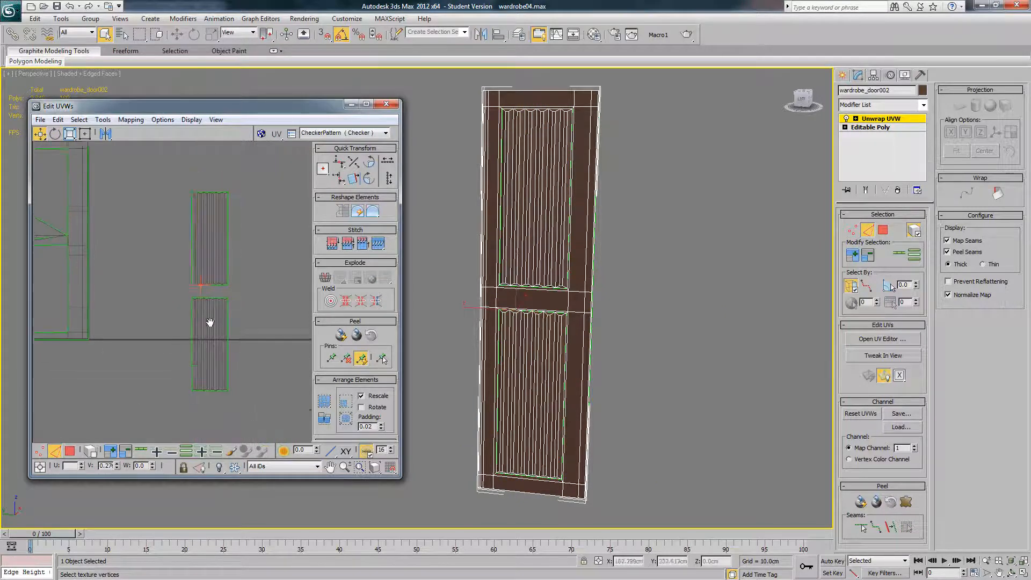
{"action": "scroll", "coordinate": [209, 317], "scroll_direction": "up", "scroll_amount": 2}
{"action": "left_click", "coordinate": [186, 383]}
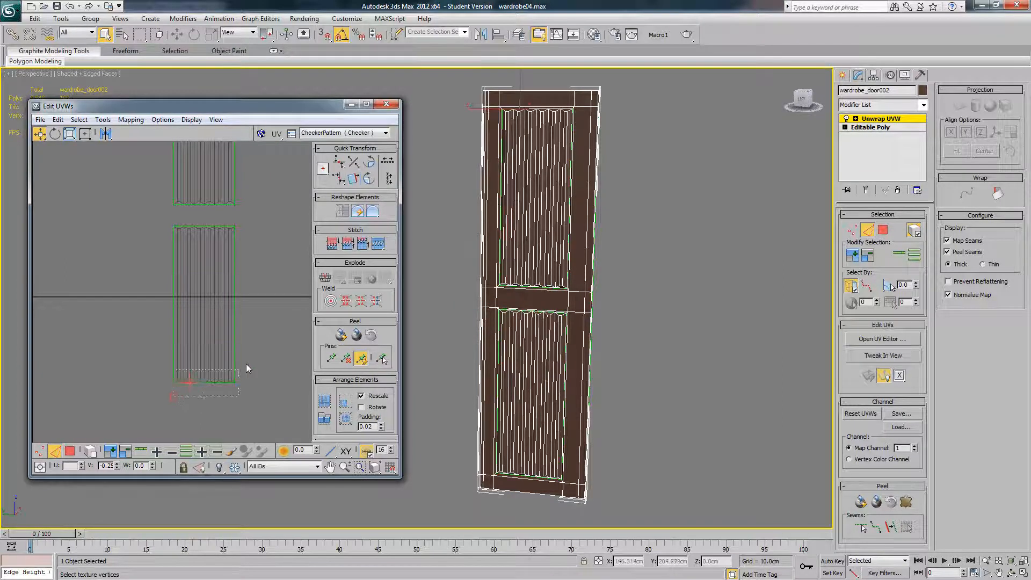
{"action": "left_click_drag", "start_coordinate": [246, 364], "coordinate": [247, 362]}
{"action": "left_click", "coordinate": [265, 335]}
{"action": "scroll", "coordinate": [176, 298], "scroll_direction": "down", "scroll_amount": 2}
{"action": "scroll", "coordinate": [171, 199], "scroll_direction": "up", "scroll_amount": 1}
{"action": "scroll", "coordinate": [174, 243], "scroll_direction": "down", "scroll_amount": 1}
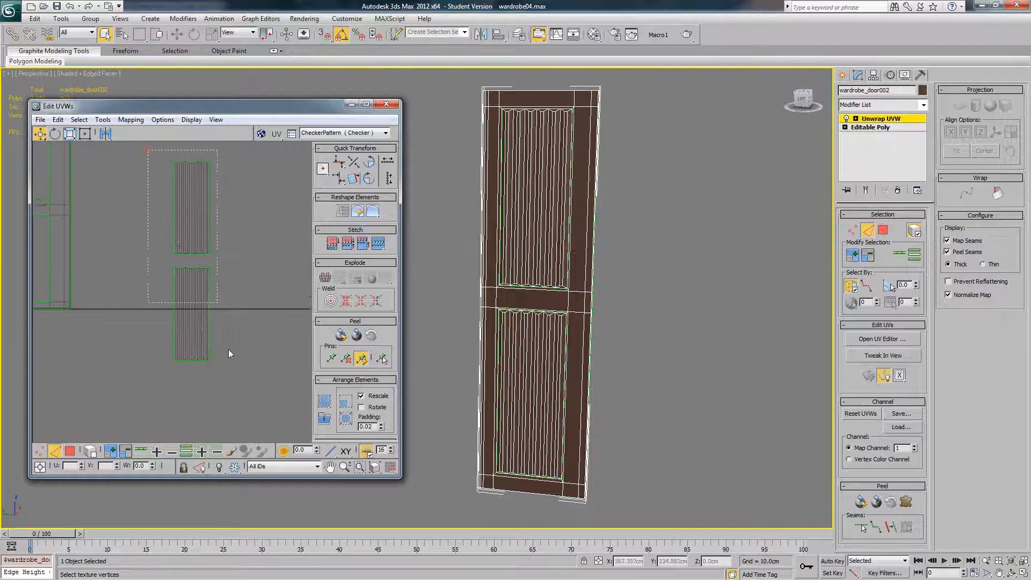
Step: Mirror both slatted panel UV shells vertically and compare the upper shell's lower edges with the model
{"action": "left_click_drag", "start_coordinate": [229, 355], "coordinate": [151, 187]}
{"action": "left_click", "coordinate": [102, 119]}
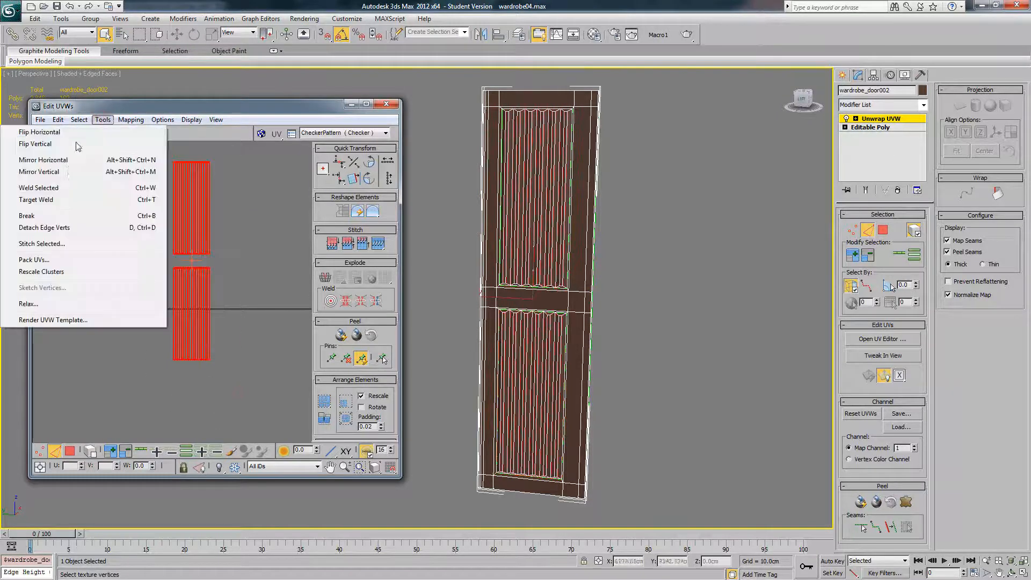
{"action": "left_click", "coordinate": [64, 171]}
{"action": "left_click", "coordinate": [140, 198]}
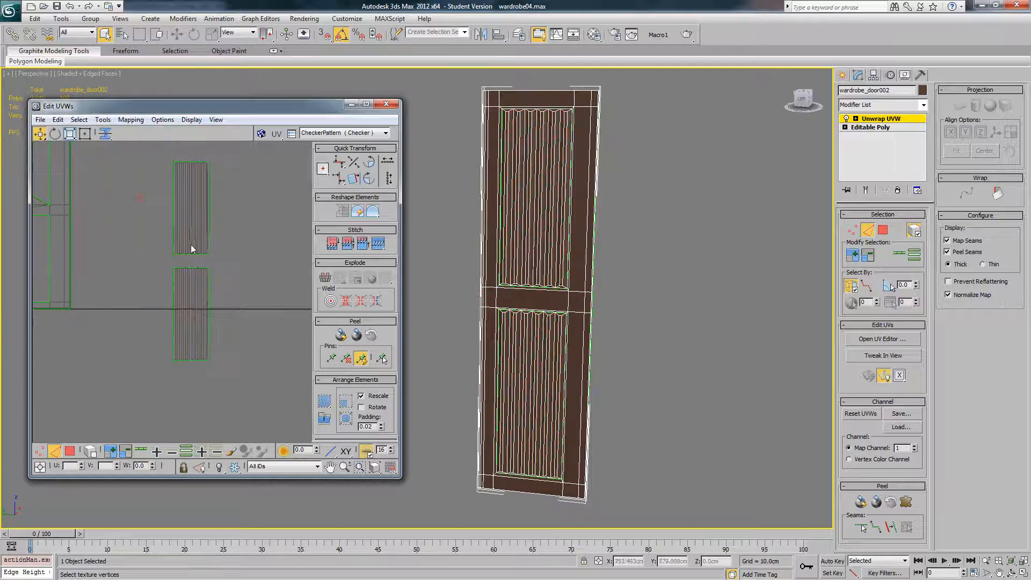
{"action": "scroll", "coordinate": [185, 268], "scroll_direction": "up", "scroll_amount": 4}
{"action": "left_click", "coordinate": [173, 294]}
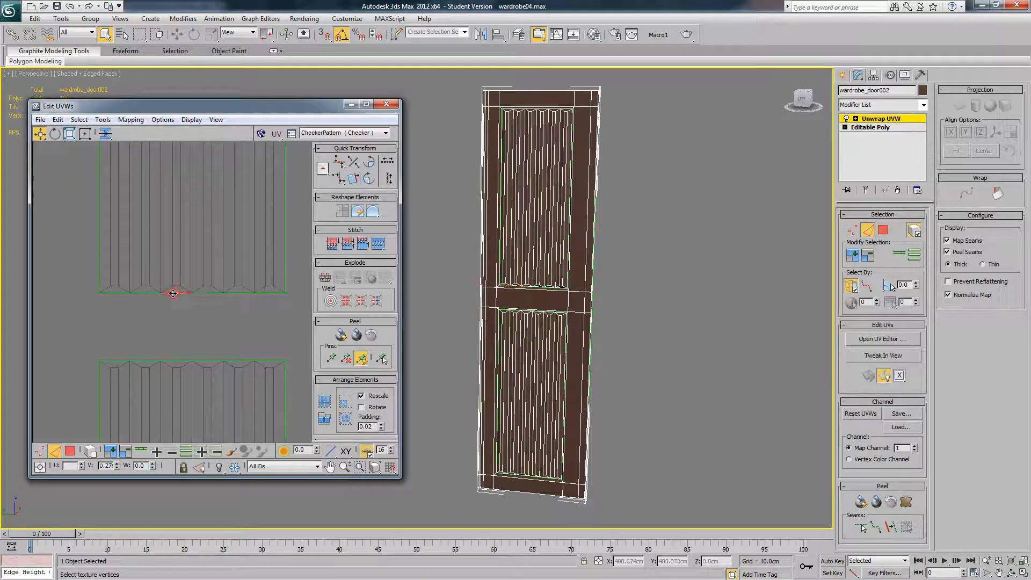
{"action": "middle_click_drag", "start_coordinate": [530, 308], "coordinate": [534, 322]}
{"action": "scroll", "coordinate": [534, 322], "scroll_direction": "up", "scroll_amount": 3}
{"action": "left_click", "coordinate": [169, 292]}
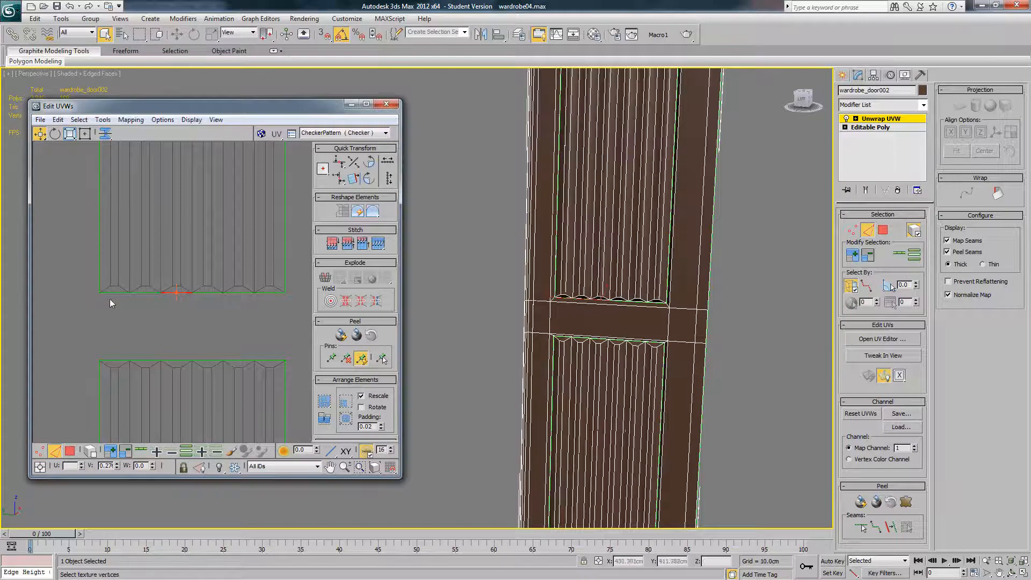
{"action": "left_click", "coordinate": [101, 293]}
Step: Switch to face selection and select all the remaining door frame UVs, leaving out the two slatted panel shells
{"action": "scroll", "coordinate": [146, 360], "scroll_direction": "down", "scroll_amount": 6}
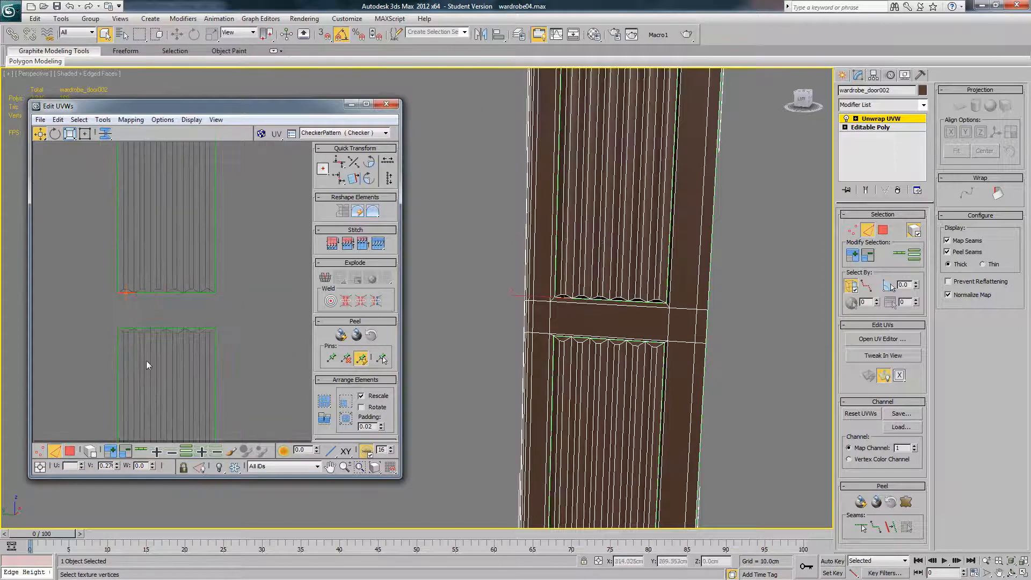
{"action": "middle_click_drag", "start_coordinate": [124, 345], "coordinate": [197, 317]}
{"action": "scroll", "coordinate": [196, 317], "scroll_direction": "down", "scroll_amount": 2}
{"action": "middle_click_drag", "start_coordinate": [149, 287], "coordinate": [237, 296]}
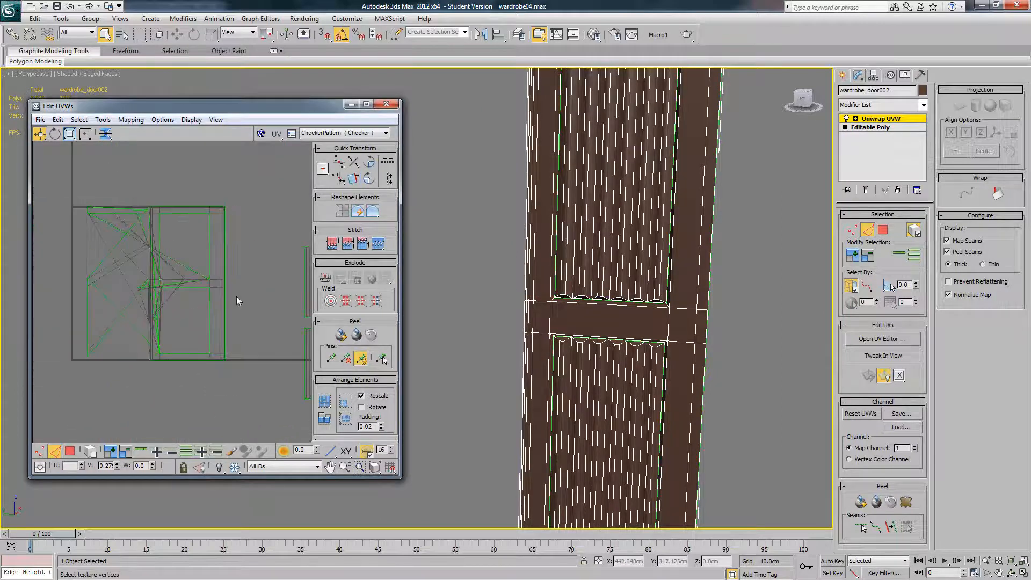
{"action": "left_click", "coordinate": [70, 451]}
{"action": "left_click", "coordinate": [81, 386]}
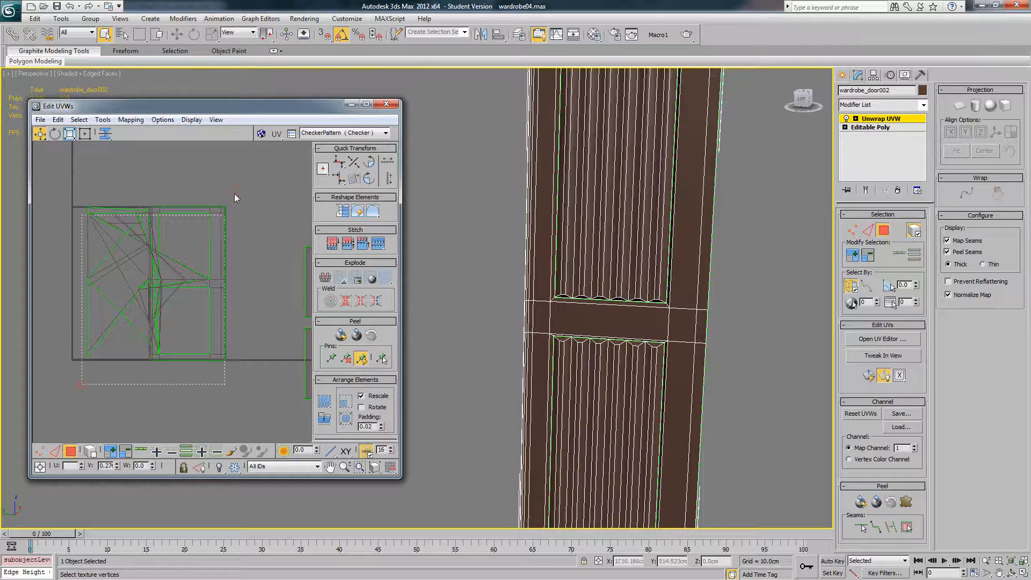
{"action": "left_click_drag", "start_coordinate": [234, 194], "coordinate": [237, 191]}
{"action": "scroll", "coordinate": [672, 288], "scroll_direction": "down", "scroll_amount": 4}
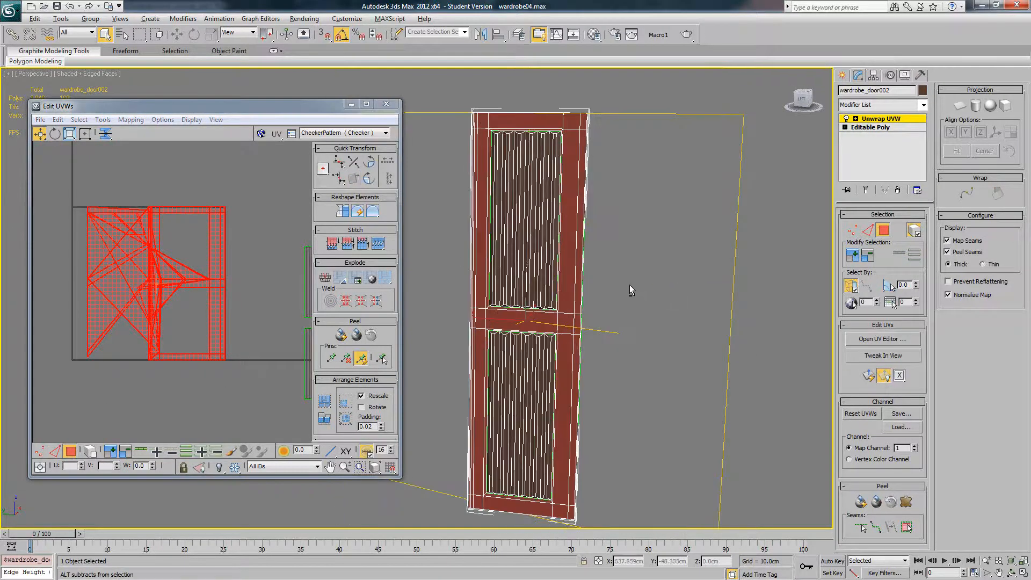
{"action": "mouse_move", "coordinate": [630, 284]}
{"action": "middle_mouse_down", "text": "alt"}
{"action": "mouse_move", "coordinate": [440, 288]}
{"action": "mouse_move", "coordinate": [627, 285]}
{"action": "middle_mouse_up", "text": "alt"}
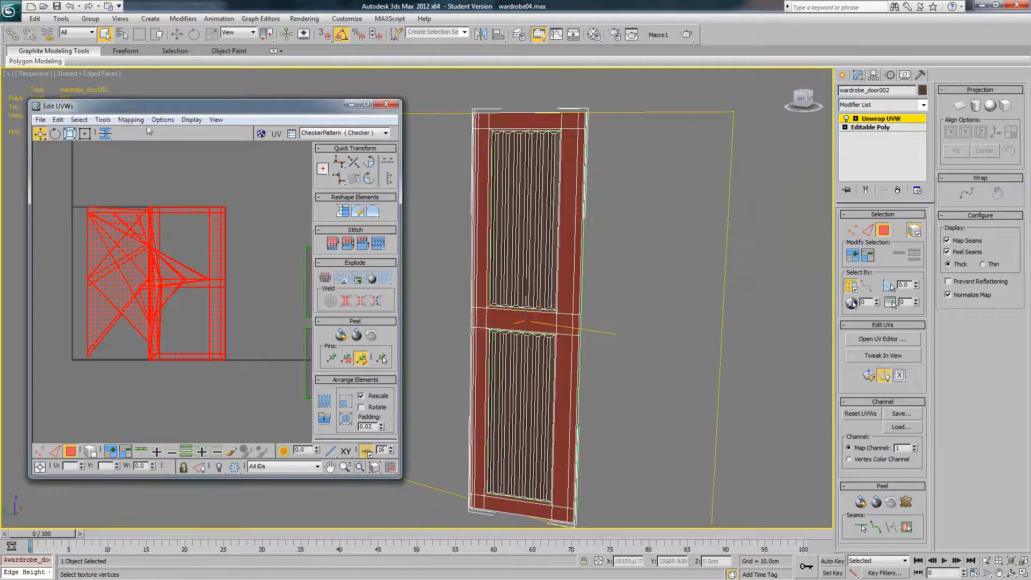
Step: Apply Unfold Mapping to the door frame faces using Walk to closest face with Normalize Clusters, and clear the selection
{"action": "left_click", "coordinate": [130, 120]}
{"action": "left_click", "coordinate": [100, 161]}
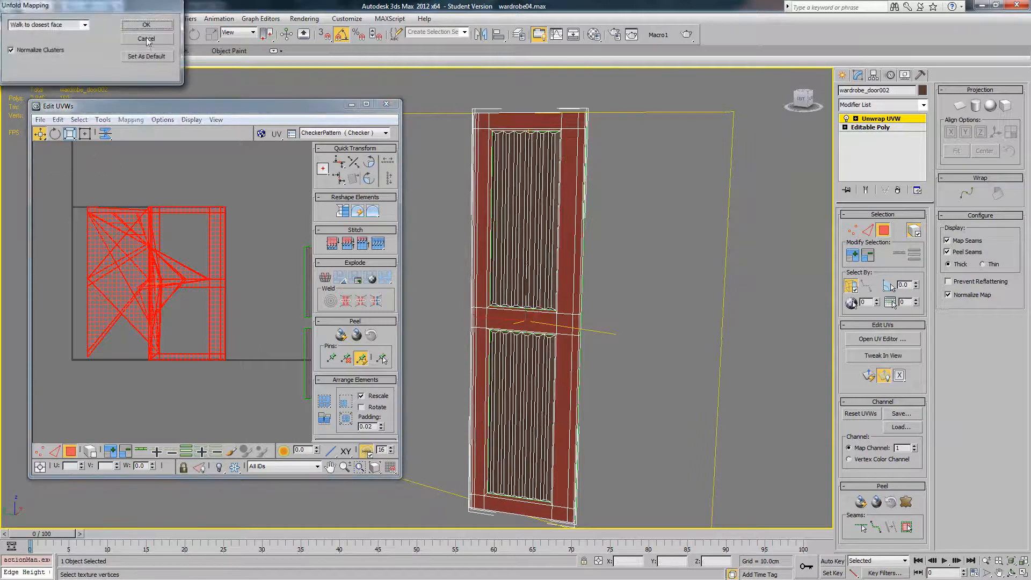
{"action": "left_click", "coordinate": [149, 30]}
{"action": "middle_click_drag", "start_coordinate": [158, 251], "coordinate": [206, 246]}
{"action": "left_click", "coordinate": [216, 248]}
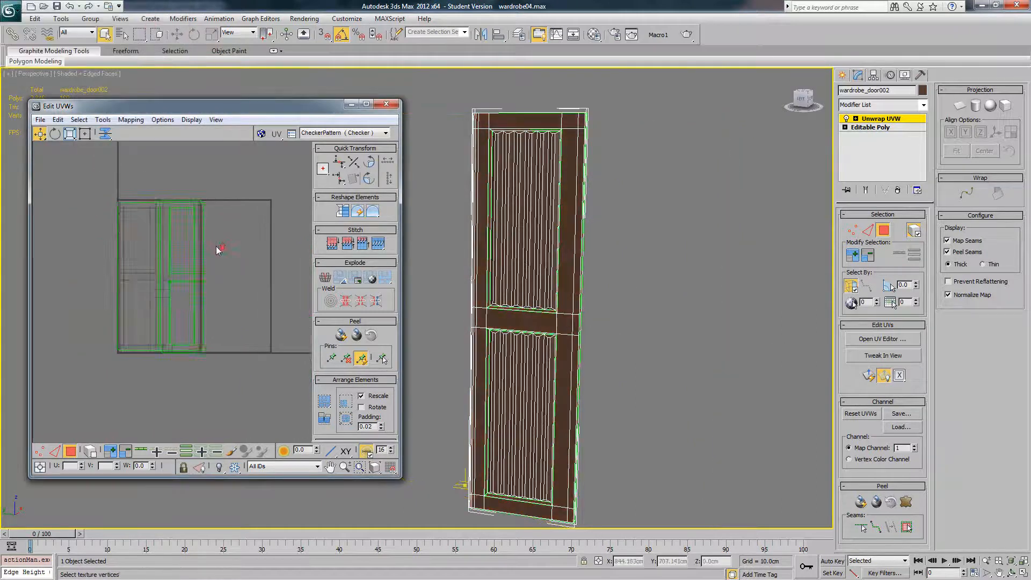
Step: Examine the unfolded door frame UVs closely, checking the panel opening corners, the middle rail and the lower outer corner
{"action": "scroll", "coordinate": [214, 248], "scroll_direction": "up", "scroll_amount": 2}
{"action": "scroll", "coordinate": [237, 259], "scroll_direction": "up", "scroll_amount": 2}
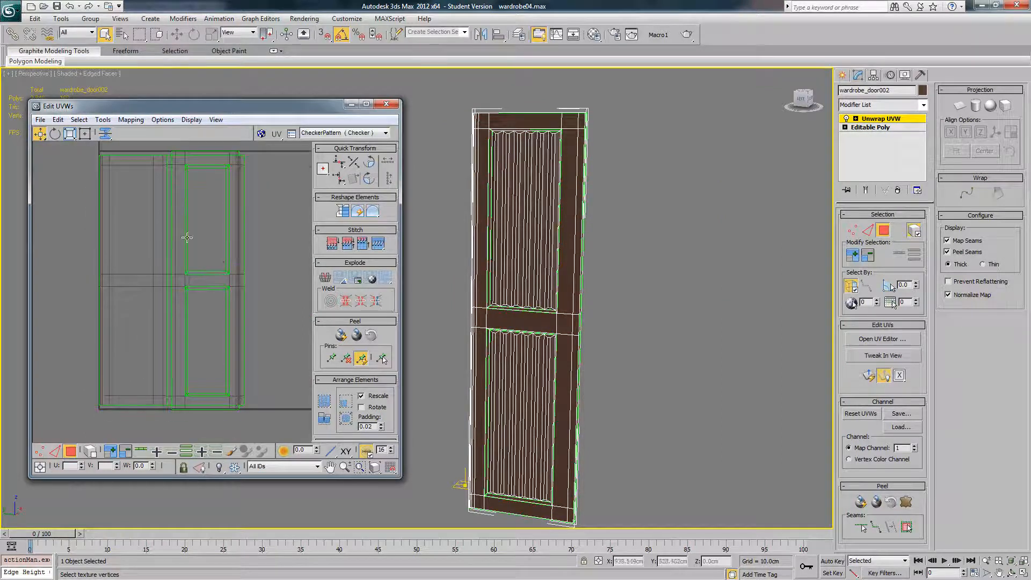
{"action": "middle_click_drag", "start_coordinate": [186, 237], "coordinate": [187, 255]}
{"action": "middle_click_drag", "start_coordinate": [211, 303], "coordinate": [204, 260]}
{"action": "scroll", "coordinate": [204, 260], "scroll_direction": "up", "scroll_amount": 2}
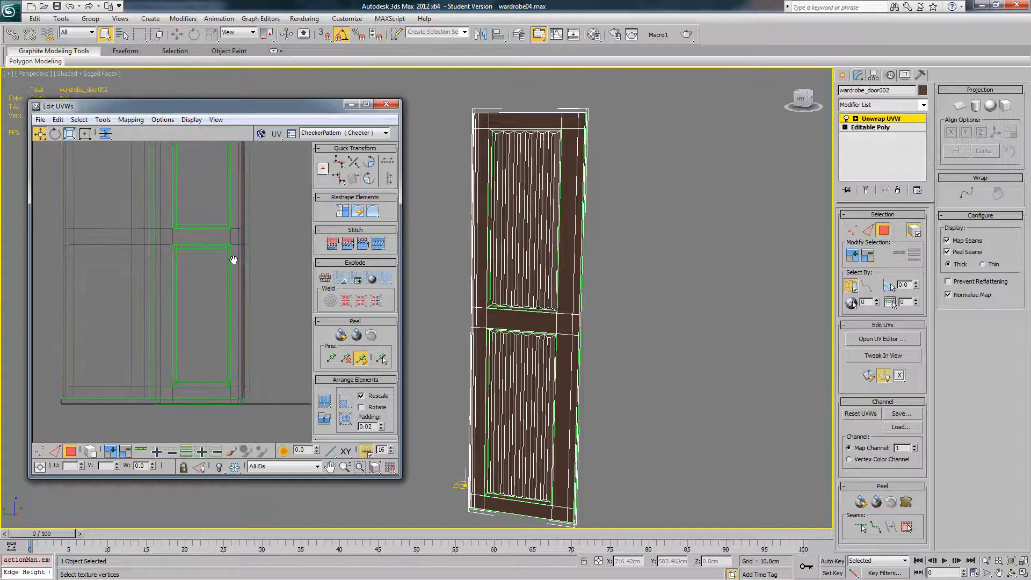
{"action": "middle_click_drag", "start_coordinate": [232, 274], "coordinate": [241, 361]}
{"action": "scroll", "coordinate": [230, 340], "scroll_direction": "up", "scroll_amount": 5}
{"action": "right_click", "coordinate": [213, 337]}
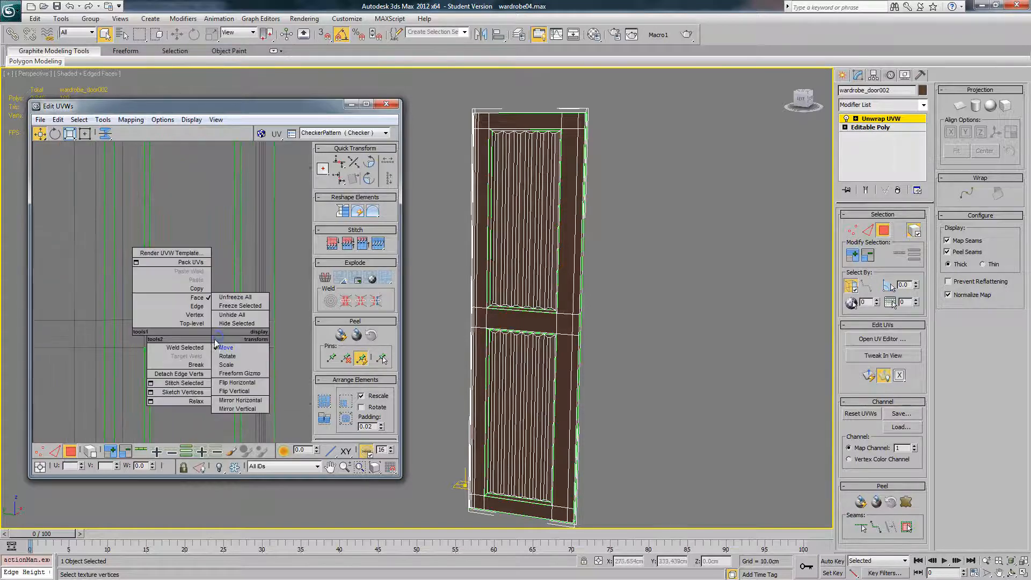
{"action": "left_click", "coordinate": [201, 320]}
{"action": "right_click", "coordinate": [193, 309]}
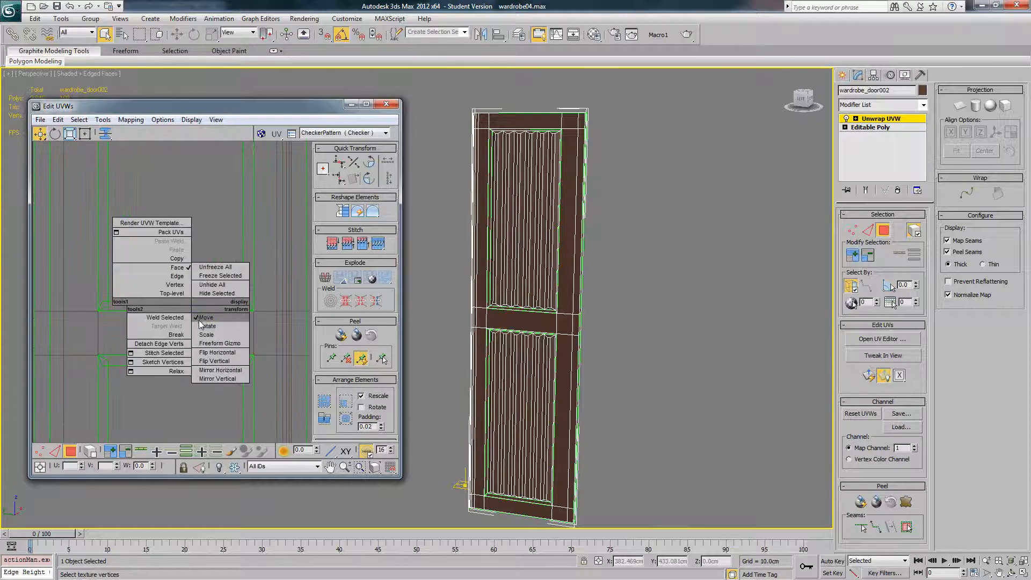
{"action": "left_click", "coordinate": [179, 269]}
{"action": "middle_click_drag", "start_coordinate": [164, 273], "coordinate": [185, 274]}
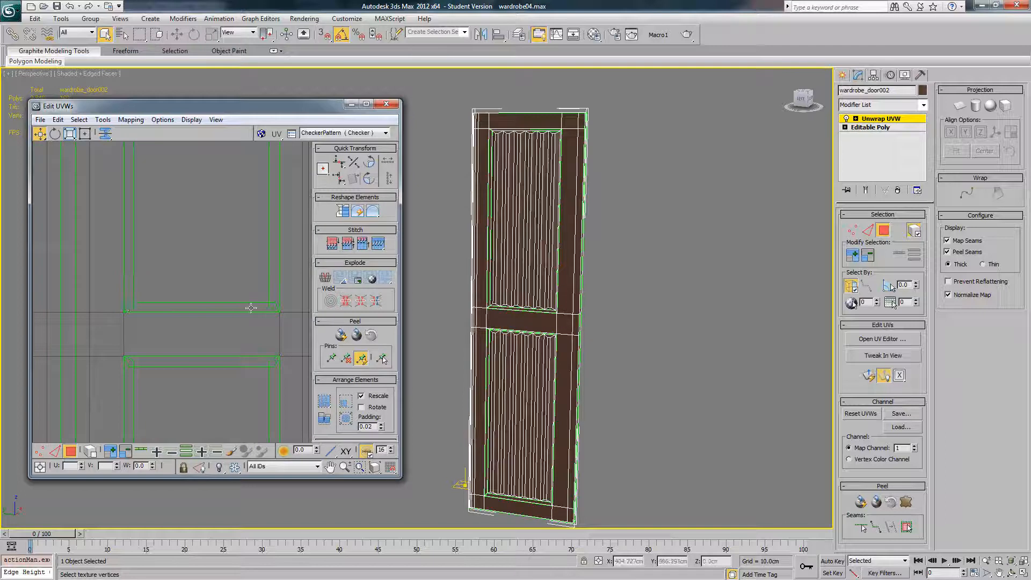
{"action": "scroll", "coordinate": [225, 301], "scroll_direction": "down", "scroll_amount": 3}
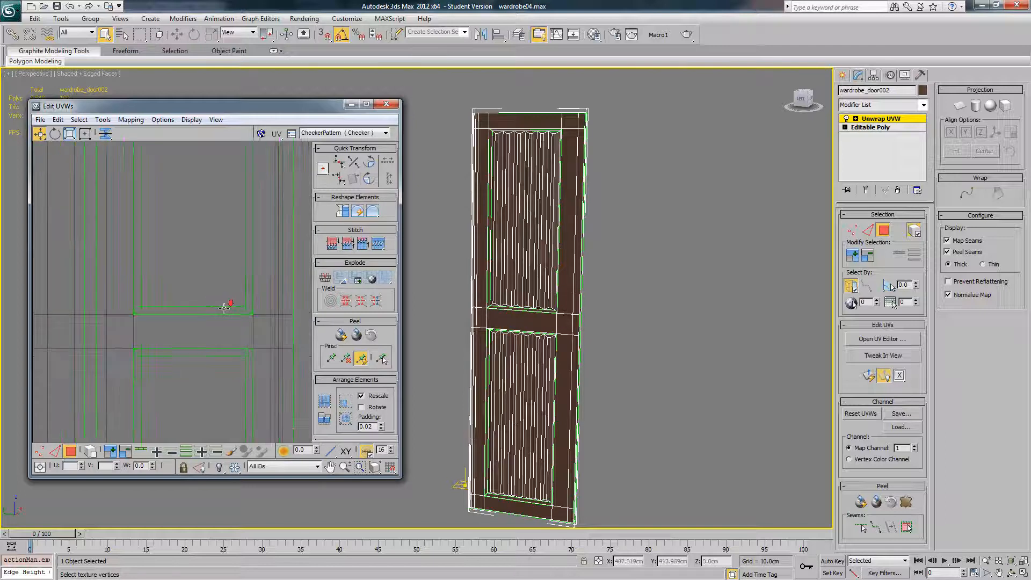
{"action": "scroll", "coordinate": [219, 304], "scroll_direction": "up", "scroll_amount": 1}
{"action": "middle_click_drag", "start_coordinate": [241, 419], "coordinate": [192, 267]}
{"action": "scroll", "coordinate": [196, 285], "scroll_direction": "down", "scroll_amount": 2}
{"action": "scroll", "coordinate": [240, 327], "scroll_direction": "up", "scroll_amount": 3}
{"action": "middle_click_drag", "start_coordinate": [207, 358], "coordinate": [279, 269]}
{"action": "scroll", "coordinate": [278, 271], "scroll_direction": "up", "scroll_amount": 3}
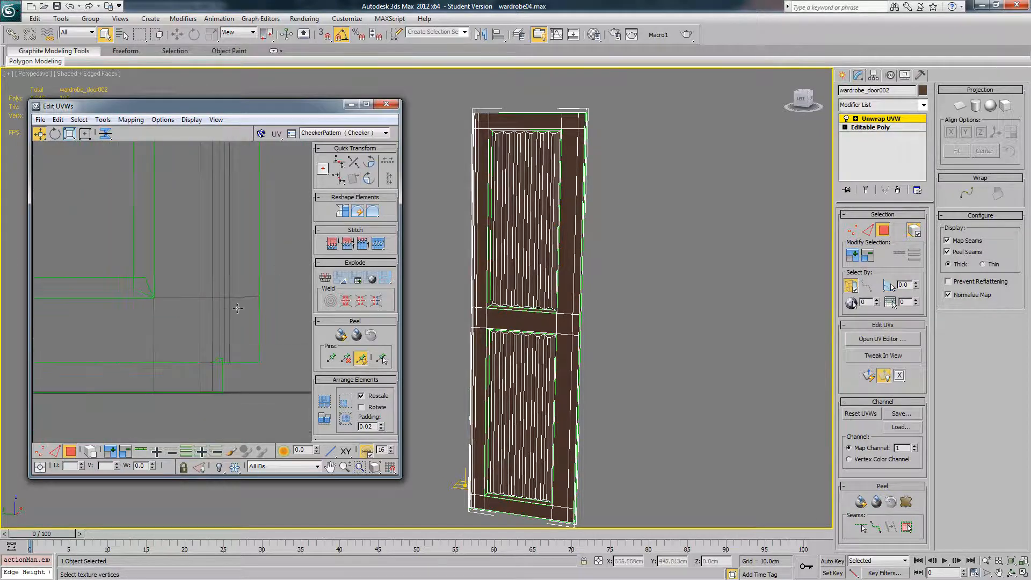
{"action": "scroll", "coordinate": [200, 351], "scroll_direction": "up", "scroll_amount": 2}
{"action": "scroll", "coordinate": [240, 367], "scroll_direction": "down", "scroll_amount": 5}
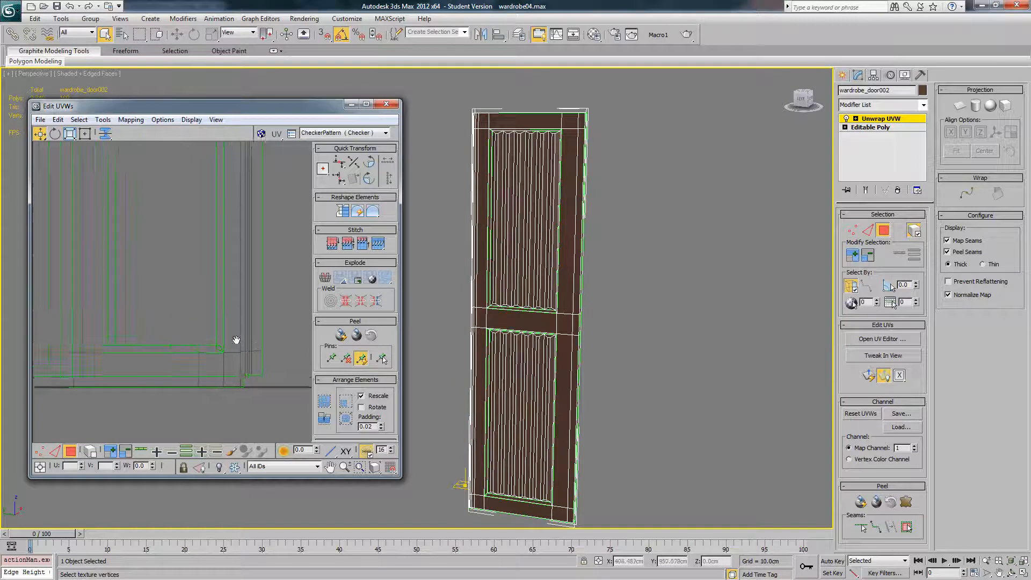
Step: Switch to vertex selection and weld the separated vertices at both bottom corners of the lower panel opening
{"action": "left_click", "coordinate": [40, 452]}
{"action": "scroll", "coordinate": [228, 381], "scroll_direction": "up", "scroll_amount": 2}
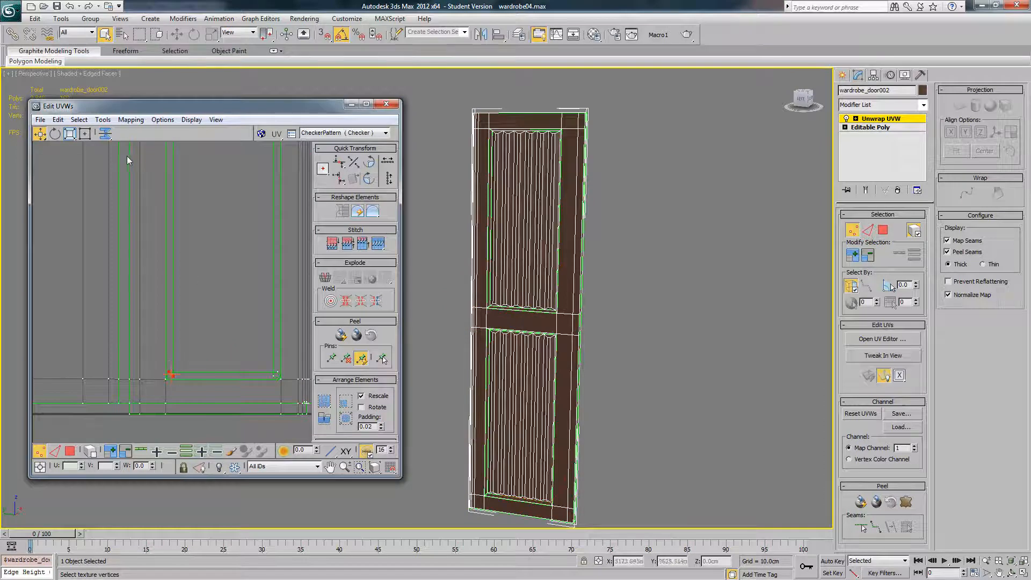
{"action": "left_click", "coordinate": [103, 120]}
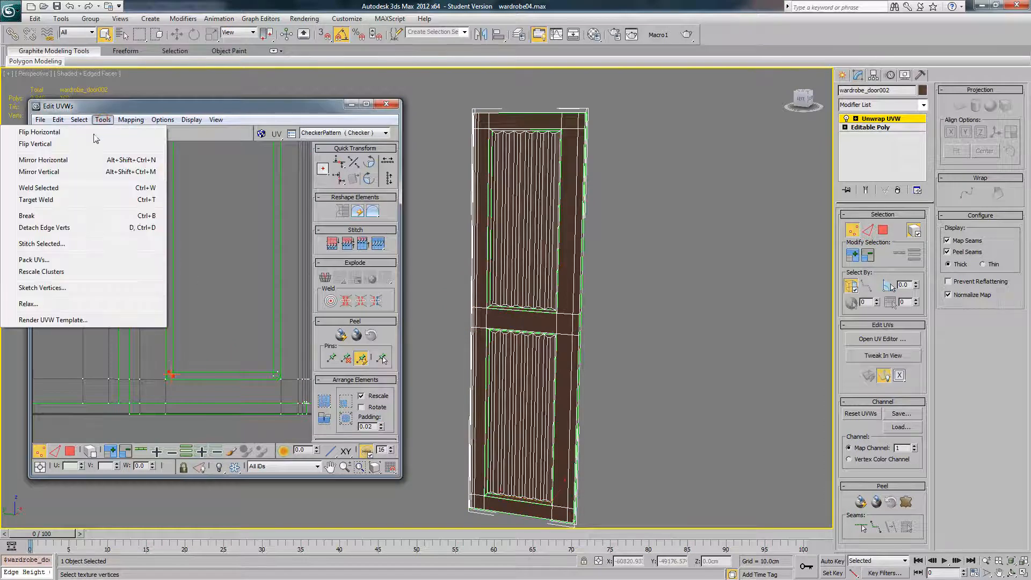
{"action": "left_click", "coordinate": [66, 189]}
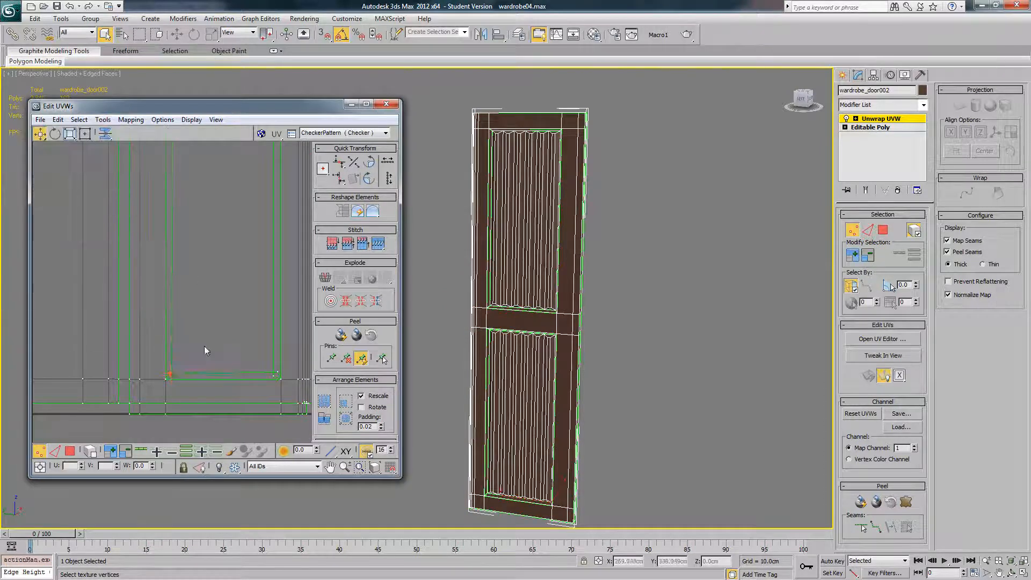
{"action": "left_click", "coordinate": [278, 375]}
{"action": "left_click", "coordinate": [103, 121]}
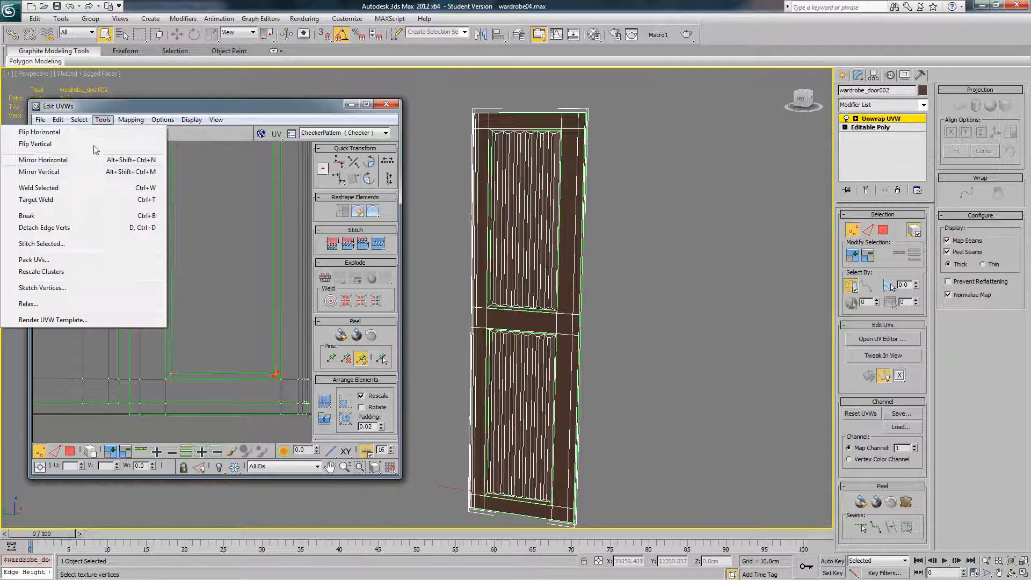
{"action": "left_click", "coordinate": [75, 191]}
Step: Weld the separated UV vertices at the two top corners of the lower panel opening
{"action": "middle_click_drag", "start_coordinate": [233, 226], "coordinate": [220, 462]}
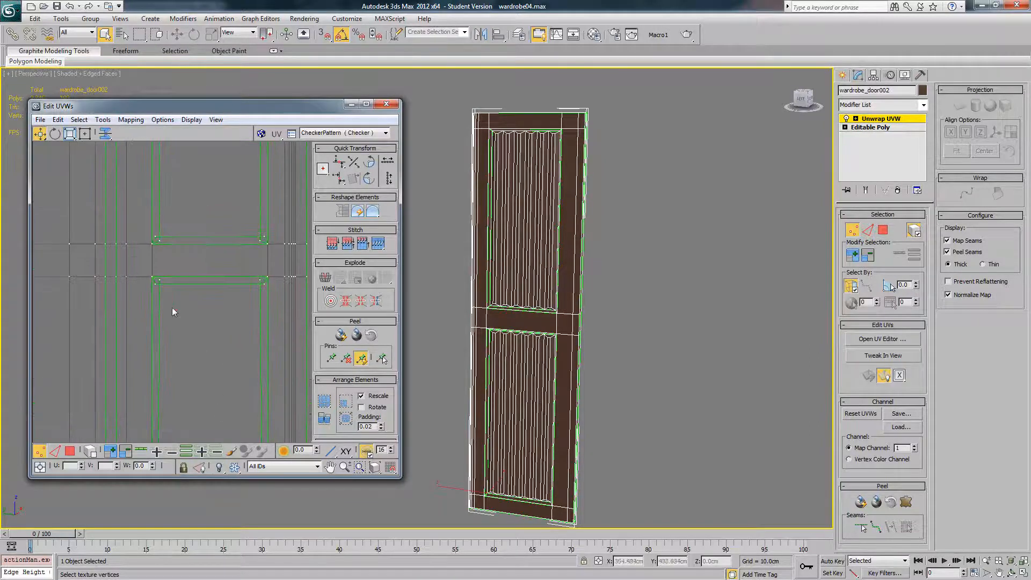
{"action": "left_click_drag", "start_coordinate": [153, 280], "coordinate": [151, 278]}
{"action": "left_click", "coordinate": [103, 122]}
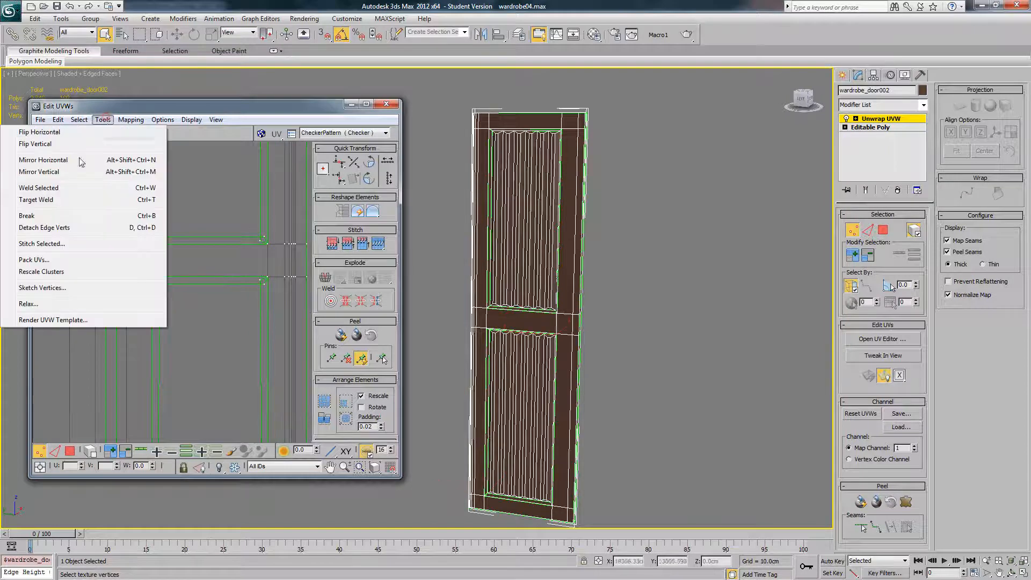
{"action": "left_click", "coordinate": [54, 188]}
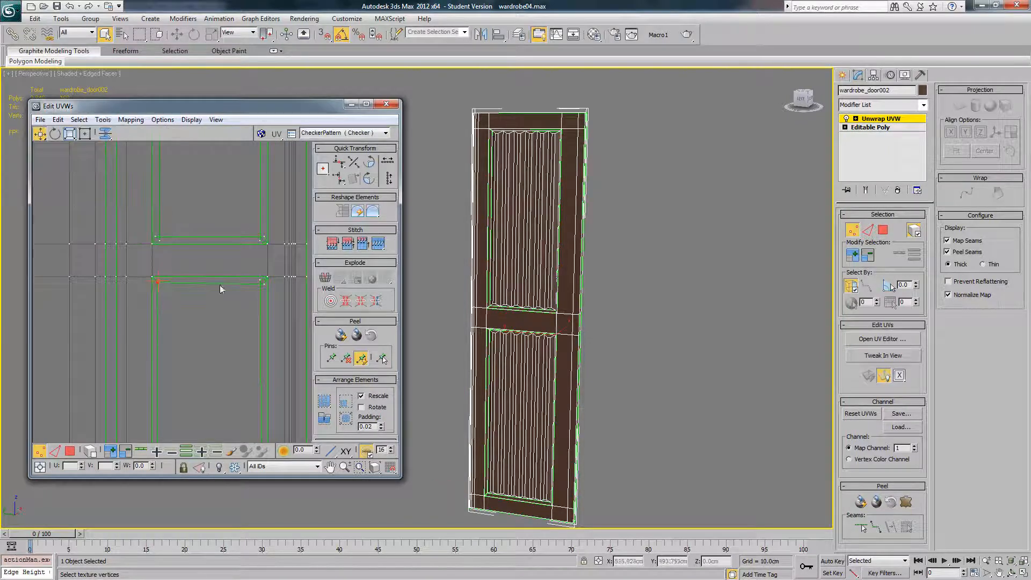
{"action": "left_click", "coordinate": [265, 279]}
{"action": "left_click", "coordinate": [102, 120]}
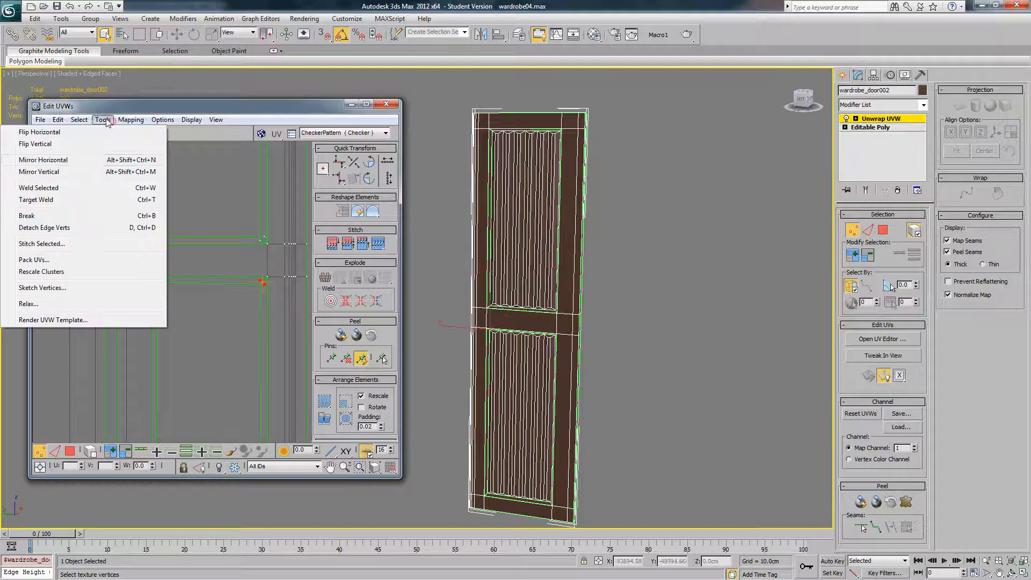
{"action": "left_click", "coordinate": [75, 188]}
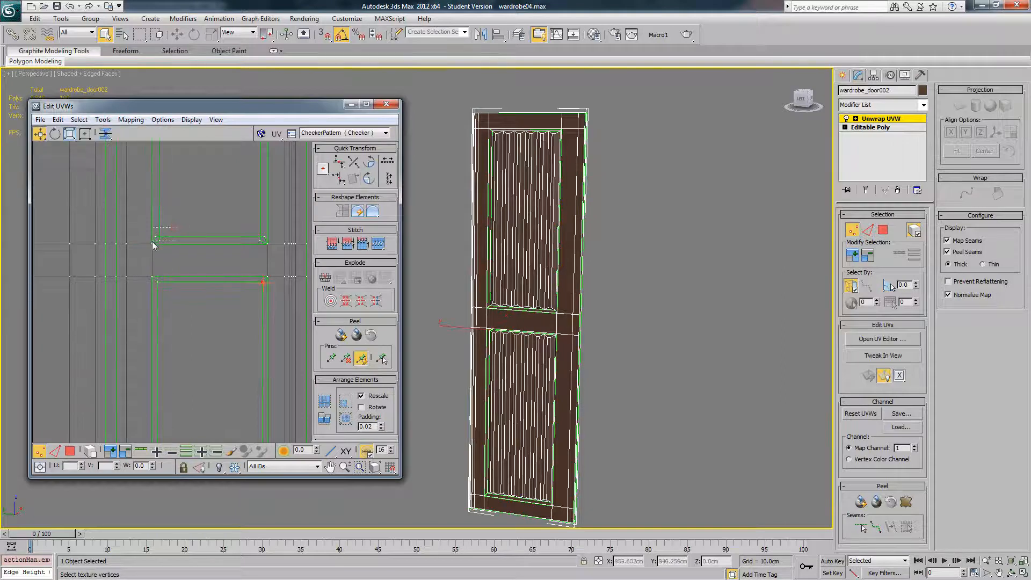
Step: Enable the plug-in keyboard shortcuts and weld the UV vertices at both bottom corners of the upper panel opening
{"action": "middle_click_drag", "start_coordinate": [153, 245], "coordinate": [145, 299]}
{"action": "left_click", "coordinate": [102, 120]}
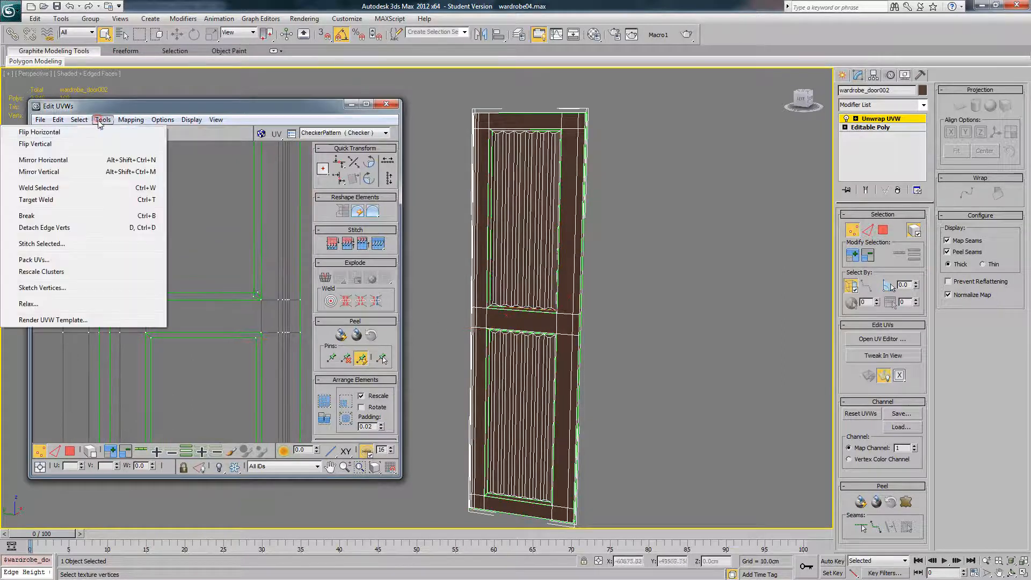
{"action": "left_click", "coordinate": [231, 245]}
{"action": "left_click_drag", "start_coordinate": [150, 300], "coordinate": [151, 300]}
{"action": "middle_click_drag", "start_coordinate": [180, 292], "coordinate": [187, 297]}
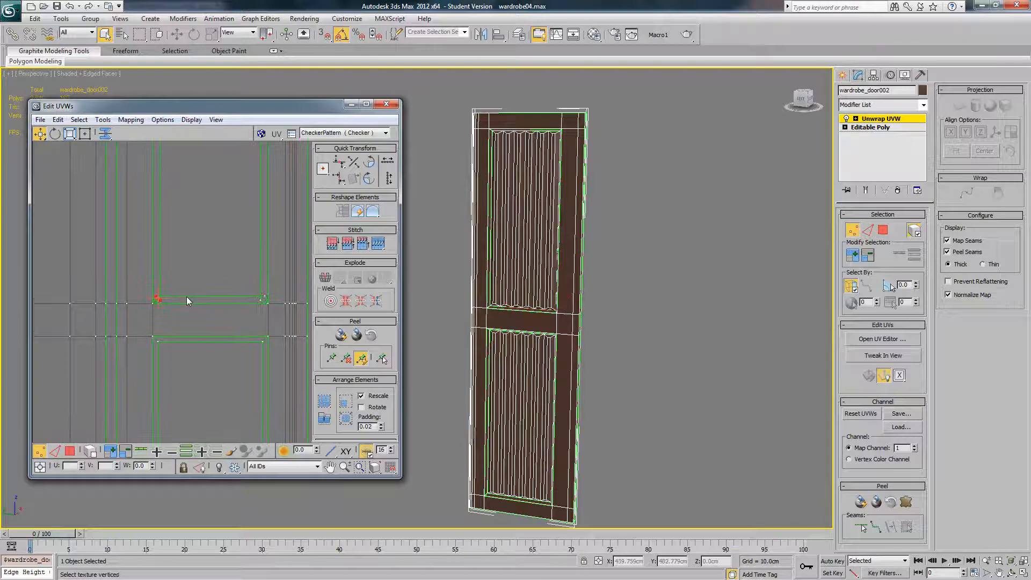
{"action": "key", "text": "ctrl+w"}
{"action": "middle_click_drag", "start_coordinate": [208, 250], "coordinate": [201, 265]}
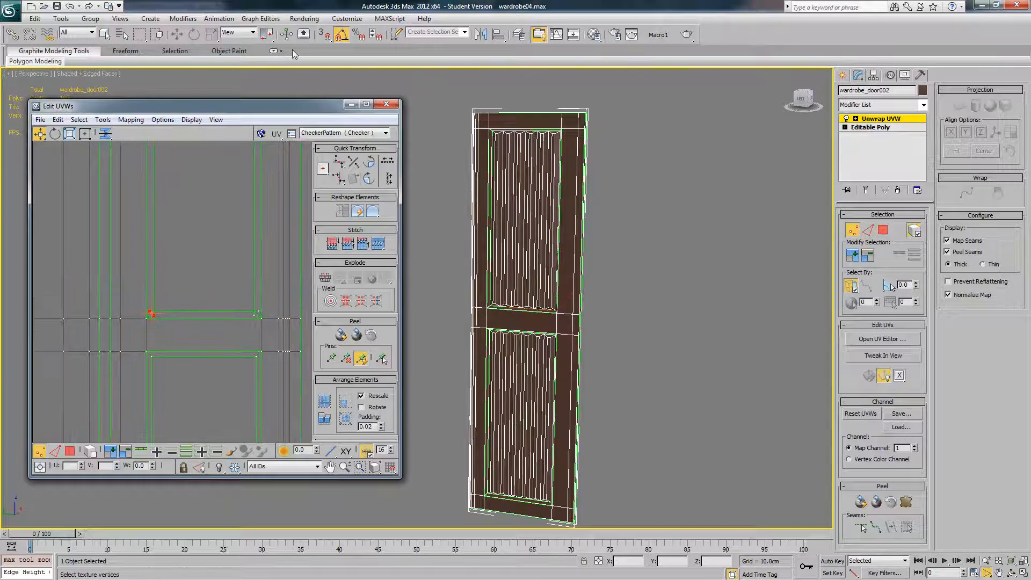
{"action": "left_click", "coordinate": [305, 35]}
{"action": "middle_click_drag", "start_coordinate": [221, 226], "coordinate": [205, 237]}
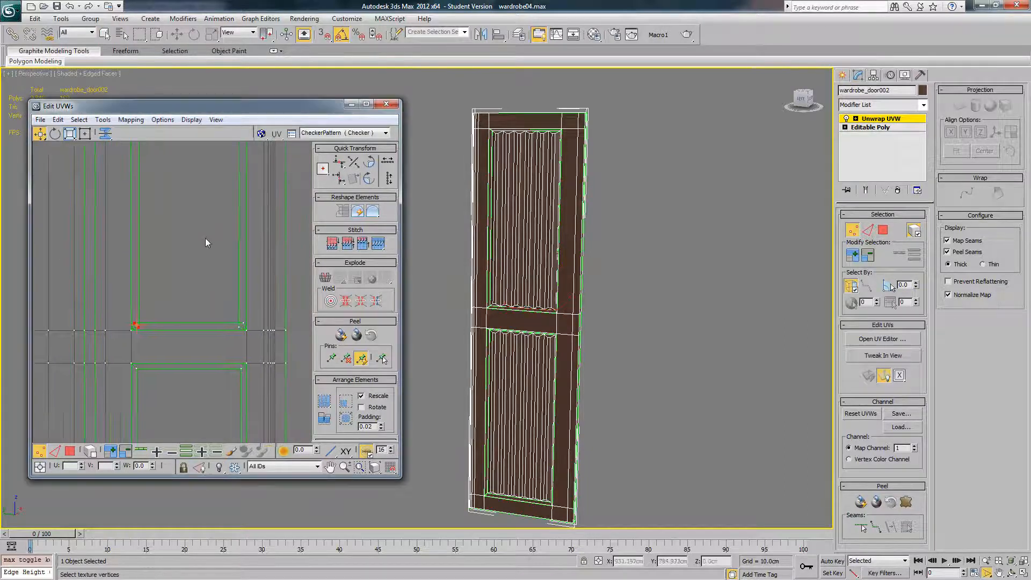
{"action": "key", "text": "ctrl+w"}
{"action": "left_click_drag", "start_coordinate": [231, 300], "coordinate": [242, 329]}
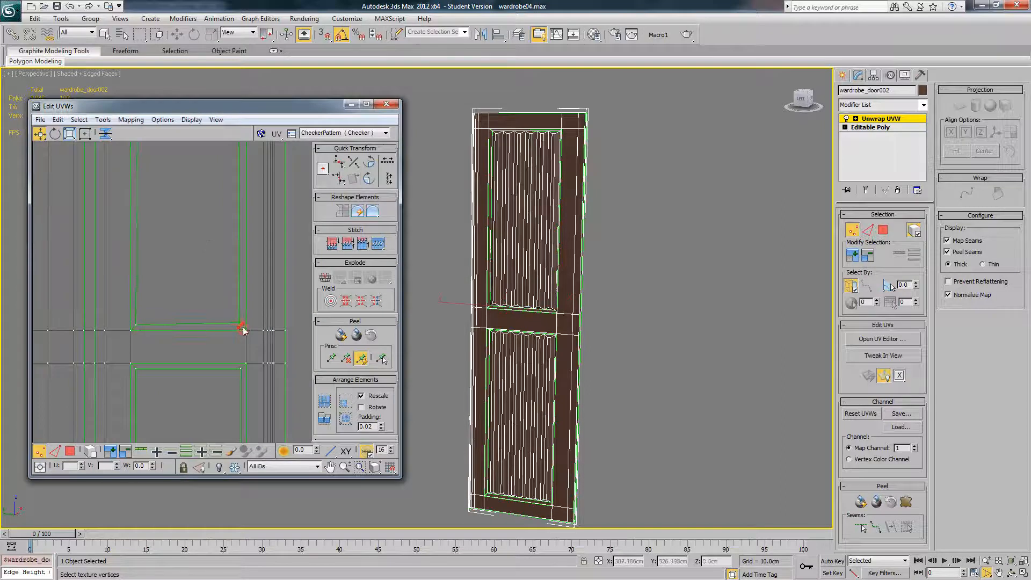
Step: Weld the separated UV vertices at the two top corners of the upper panel opening
{"action": "middle_click_drag", "start_coordinate": [224, 235], "coordinate": [237, 288]}
{"action": "left_click", "coordinate": [257, 211]}
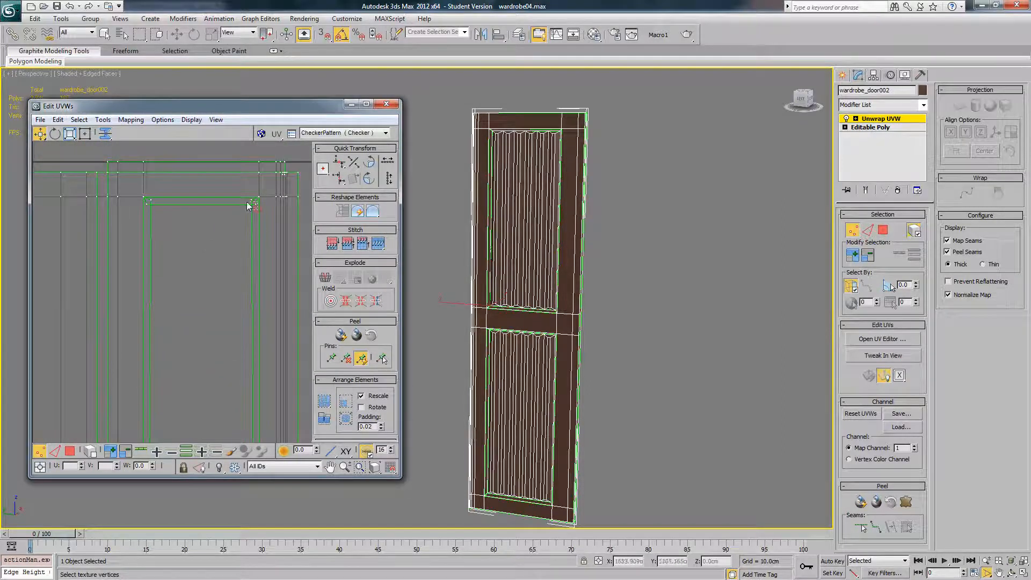
{"action": "left_click_drag", "start_coordinate": [247, 202], "coordinate": [248, 202]}
{"action": "key", "text": "ctrl+w"}
{"action": "left_click_drag", "start_coordinate": [174, 213], "coordinate": [143, 202]}
{"action": "key", "text": "ctrl+w"}
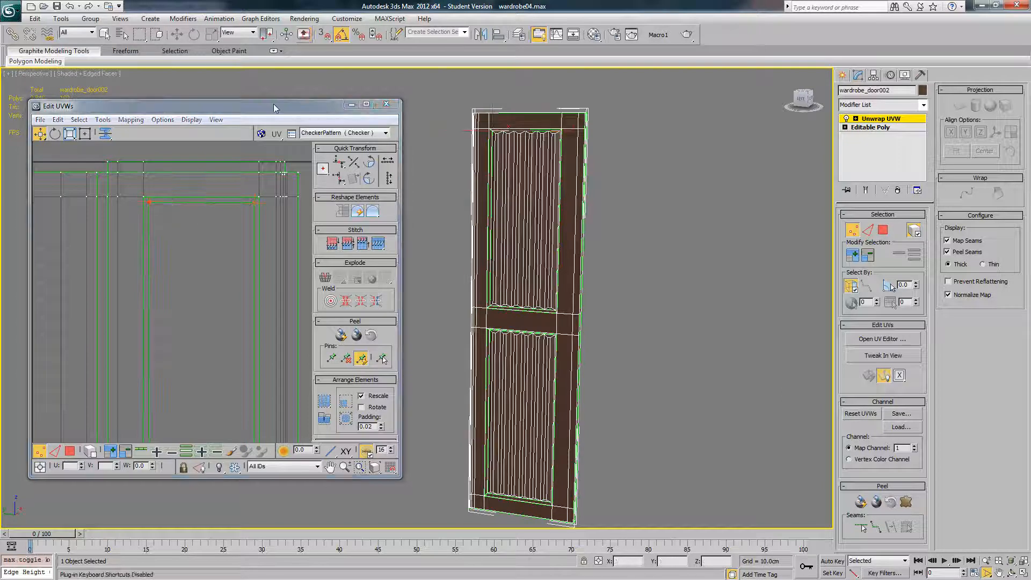
Step: Review the whole door frame UV layout and inspect the narrow side strips near its lower outer corner
{"action": "scroll", "coordinate": [217, 192], "scroll_direction": "down", "scroll_amount": 5}
{"action": "middle_click_drag", "start_coordinate": [227, 277], "coordinate": [185, 239]}
{"action": "scroll", "coordinate": [184, 239], "scroll_direction": "down", "scroll_amount": 1}
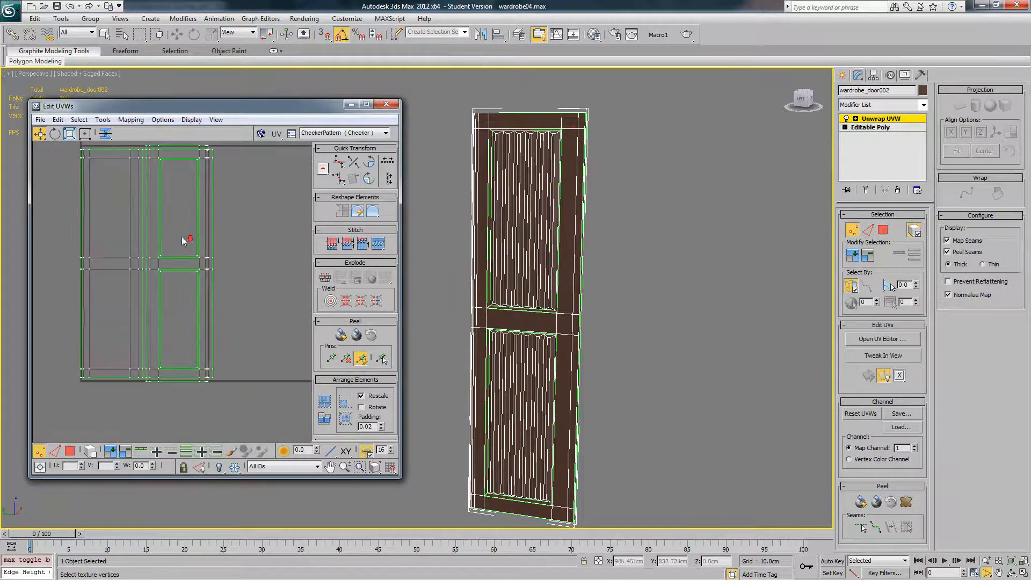
{"action": "scroll", "coordinate": [202, 295], "scroll_direction": "down", "scroll_amount": 1}
{"action": "scroll", "coordinate": [464, 392], "scroll_direction": "up", "scroll_amount": 1}
{"action": "middle_click_drag", "start_coordinate": [222, 347], "coordinate": [267, 301]}
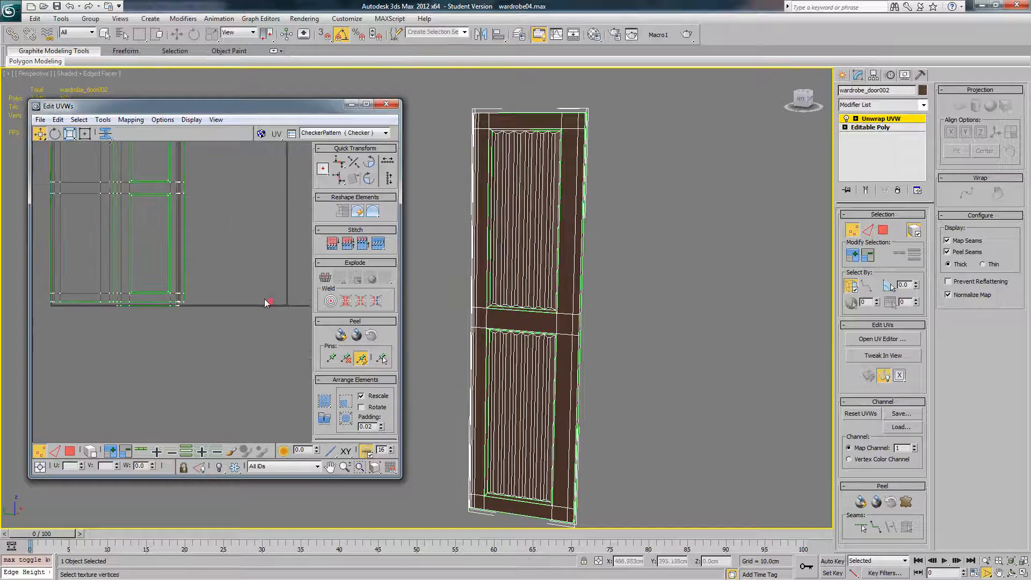
{"action": "scroll", "coordinate": [210, 295], "scroll_direction": "up", "scroll_amount": 3}
{"action": "middle_click_drag", "start_coordinate": [106, 306], "coordinate": [200, 303]}
Step: Switch to face selection, select the narrow strip face near the frame's lower outer corner and locate it on the model
{"action": "left_click", "coordinate": [70, 453]}
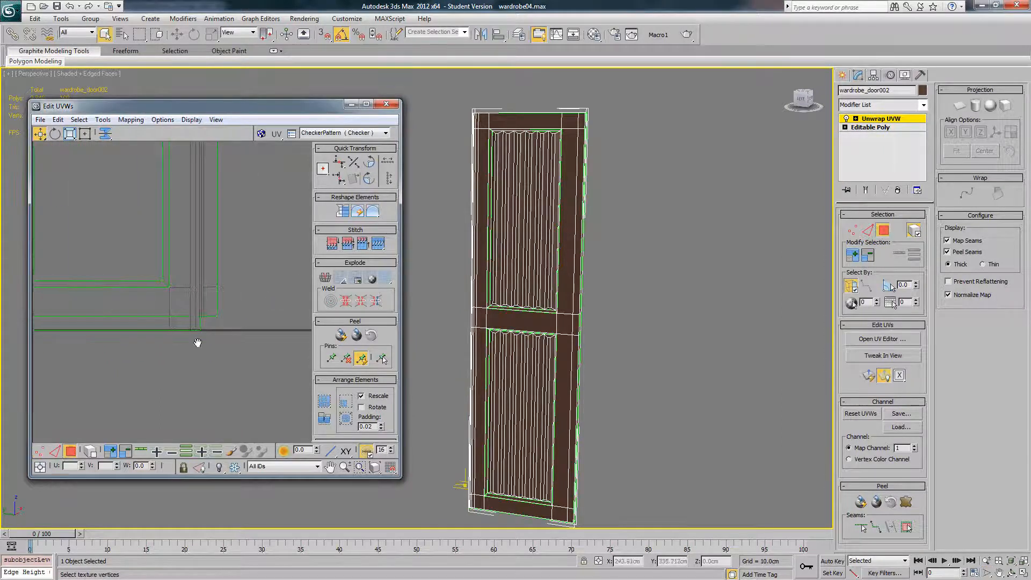
{"action": "scroll", "coordinate": [204, 333], "scroll_direction": "up", "scroll_amount": 1}
{"action": "left_click", "coordinate": [210, 284]}
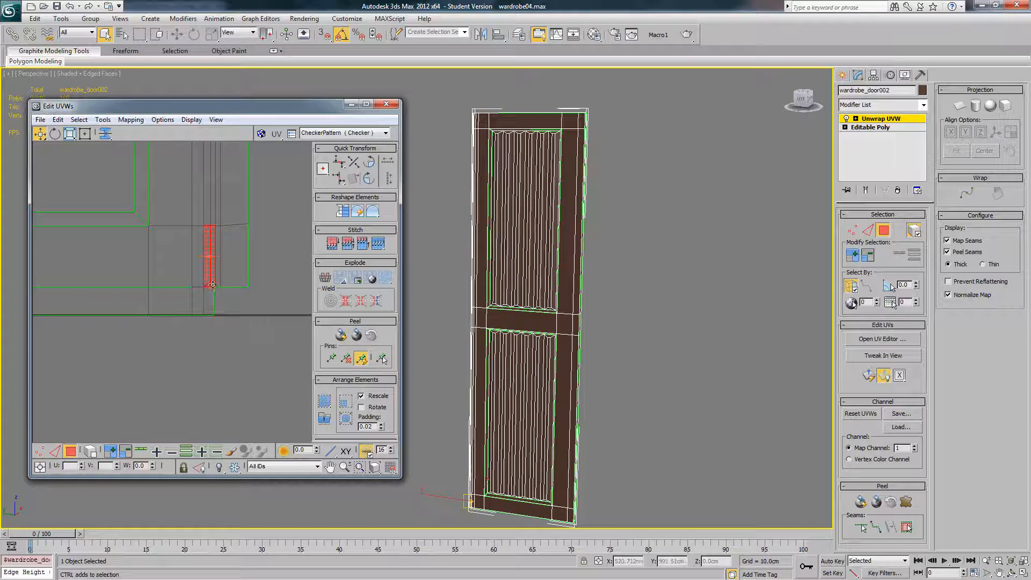
{"action": "middle_click_drag", "start_coordinate": [524, 289], "coordinate": [488, 357], "text": "alt"}
{"action": "scroll", "coordinate": [488, 357], "scroll_direction": "up", "scroll_amount": 5}
{"action": "scroll", "coordinate": [496, 329], "scroll_direction": "down", "scroll_amount": 6}
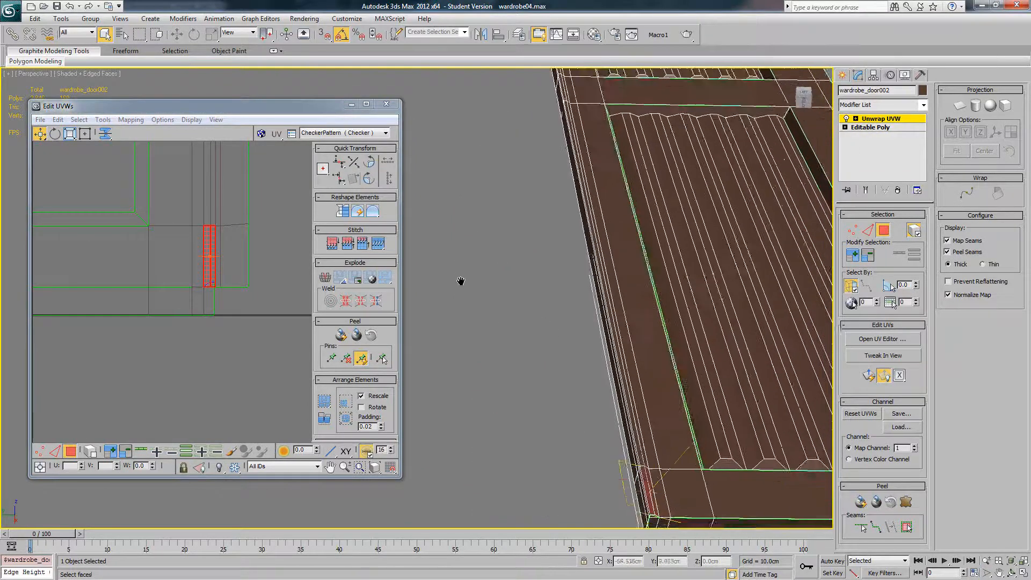
Step: Turn off selection by element and select only the narrow side face at the bottom of the door's outer edge
{"action": "left_click", "coordinate": [593, 424]}
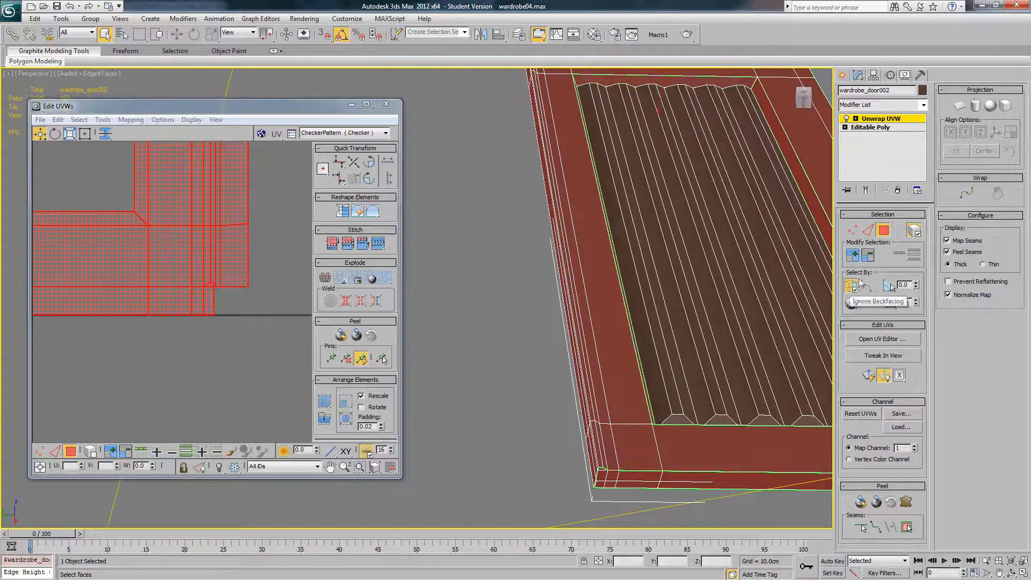
{"action": "left_click", "coordinate": [569, 426]}
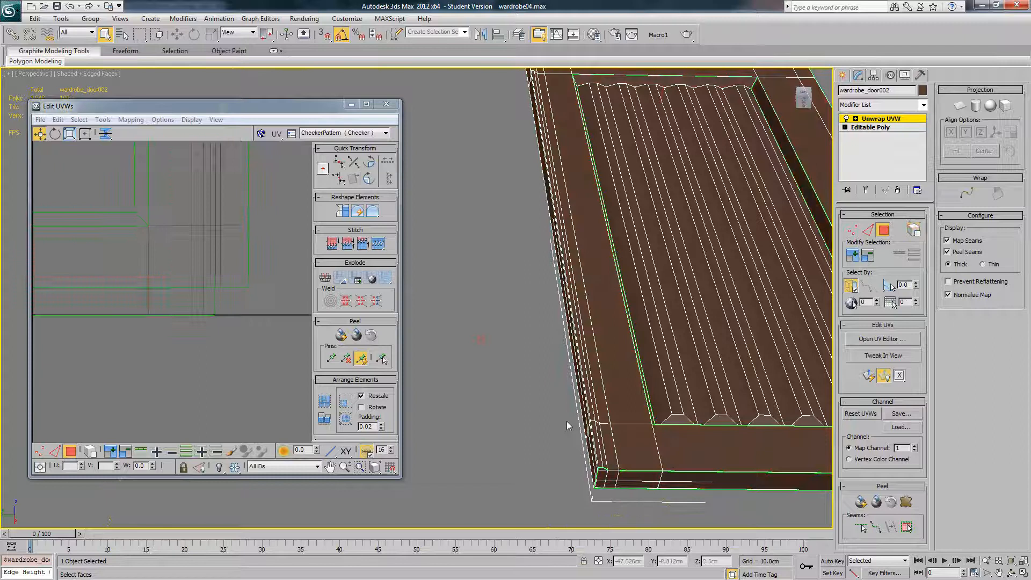
{"action": "left_click", "coordinate": [600, 465]}
{"action": "left_click", "coordinate": [601, 470]}
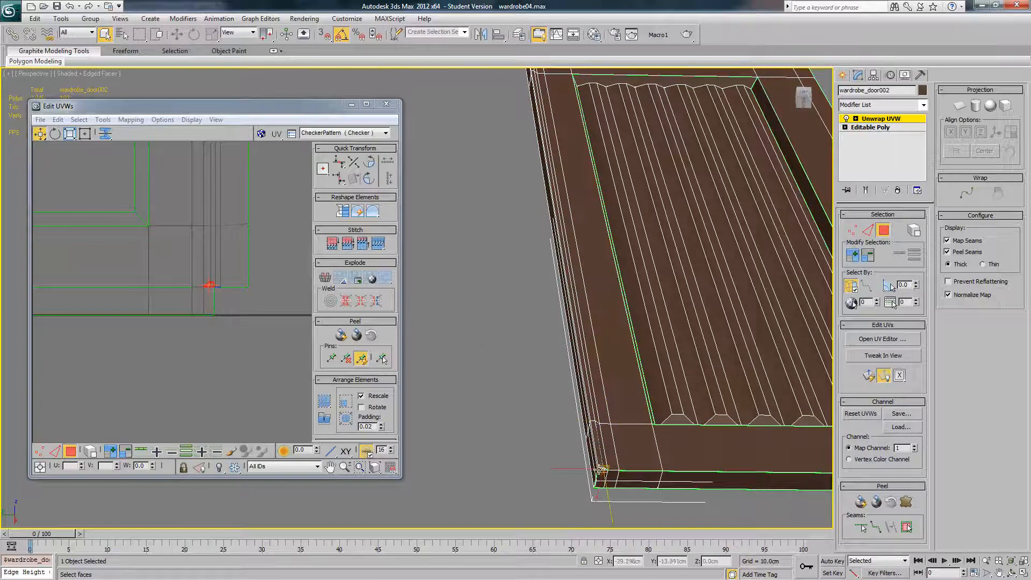
{"action": "middle_click_drag", "start_coordinate": [600, 468], "coordinate": [594, 436], "text": "alt"}
{"action": "left_click", "coordinate": [595, 436]}
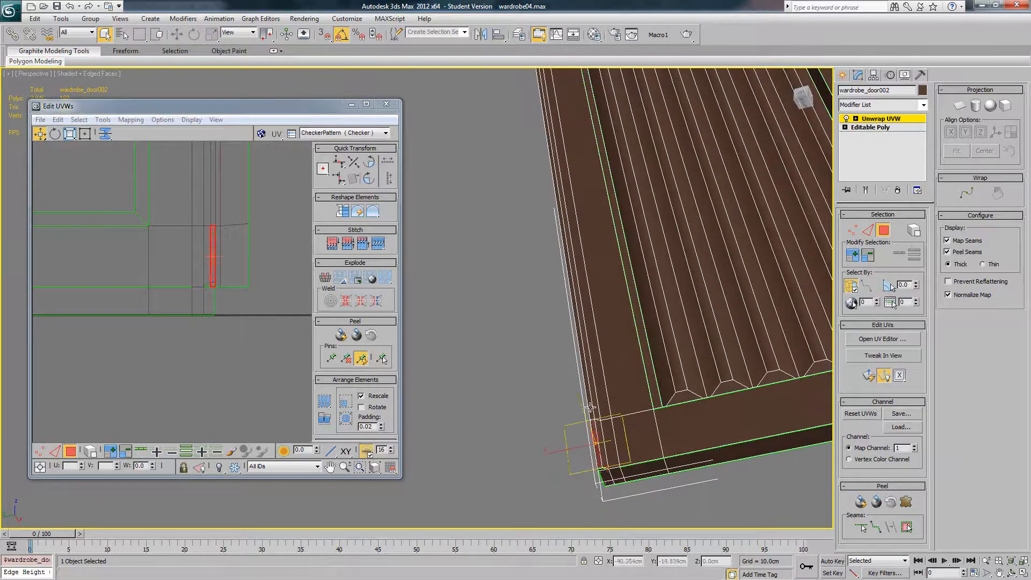
Step: Add the remaining faces up the door's side edge to the selection and grow it to the adjacent strips
{"action": "left_click", "coordinate": [592, 380], "text": "ctrl"}
{"action": "middle_click_drag", "start_coordinate": [599, 274], "coordinate": [603, 459]}
{"action": "middle_click_drag", "start_coordinate": [558, 247], "coordinate": [603, 367]}
{"action": "left_click", "coordinate": [578, 350], "text": "ctrl"}
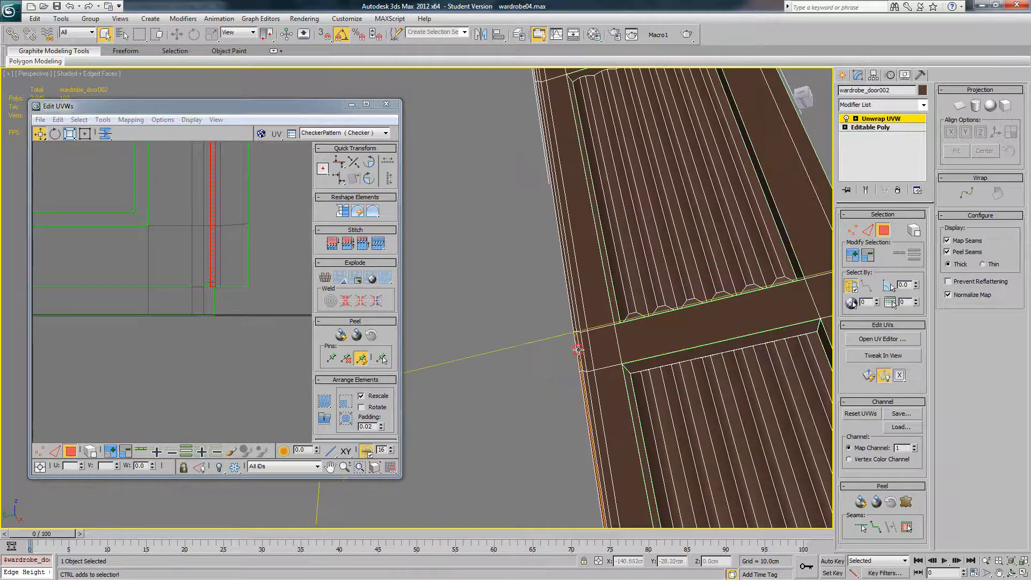
{"action": "left_click", "coordinate": [574, 319], "text": "ctrl"}
{"action": "middle_click_drag", "start_coordinate": [587, 194], "coordinate": [652, 484]}
{"action": "scroll", "coordinate": [582, 296], "scroll_direction": "up", "scroll_amount": 2}
{"action": "middle_click_drag", "start_coordinate": [644, 209], "coordinate": [748, 329]}
{"action": "left_click", "coordinate": [648, 216], "text": "ctrl"}
{"action": "left_click", "coordinate": [853, 256]}
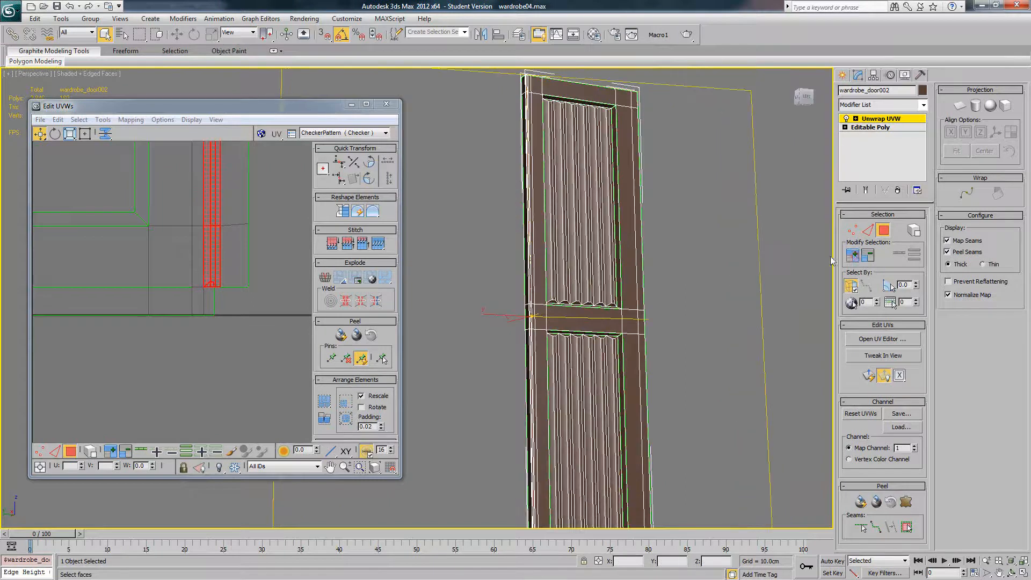
Step: Inspect the selected narrow side strips on the model, from the middle rail up to the door's top corner
{"action": "middle_click_drag", "start_coordinate": [664, 206], "coordinate": [656, 231], "text": "alt"}
{"action": "middle_click_drag", "start_coordinate": [597, 437], "coordinate": [575, 228]}
{"action": "scroll", "coordinate": [564, 276], "scroll_direction": "up", "scroll_amount": 5}
{"action": "mouse_move", "coordinate": [634, 346]}
{"action": "middle_mouse_down"}
{"action": "mouse_move", "coordinate": [605, 322]}
{"action": "mouse_move", "coordinate": [640, 354]}
{"action": "middle_mouse_up"}
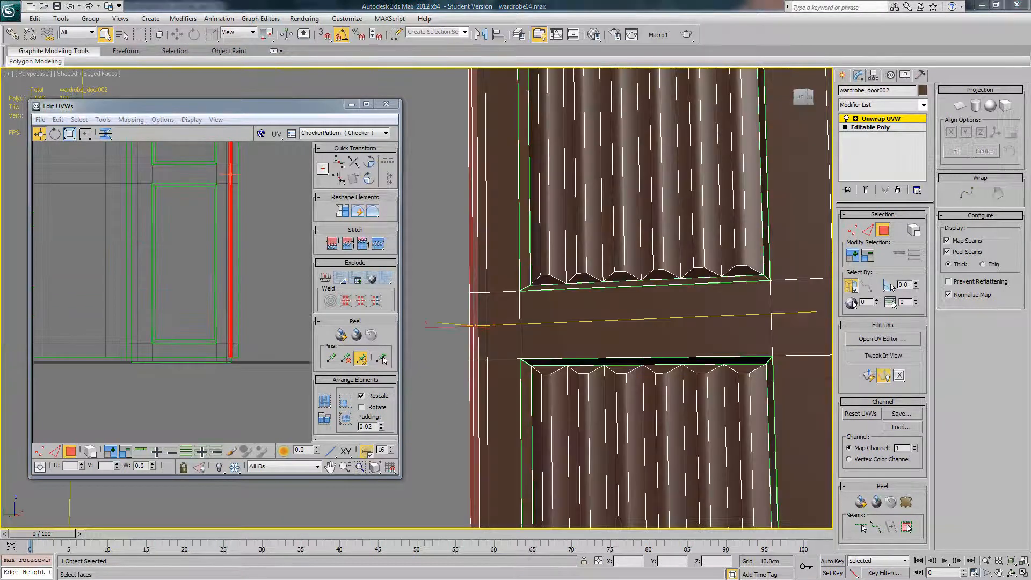
{"action": "middle_click_drag", "start_coordinate": [228, 304], "coordinate": [222, 328]}
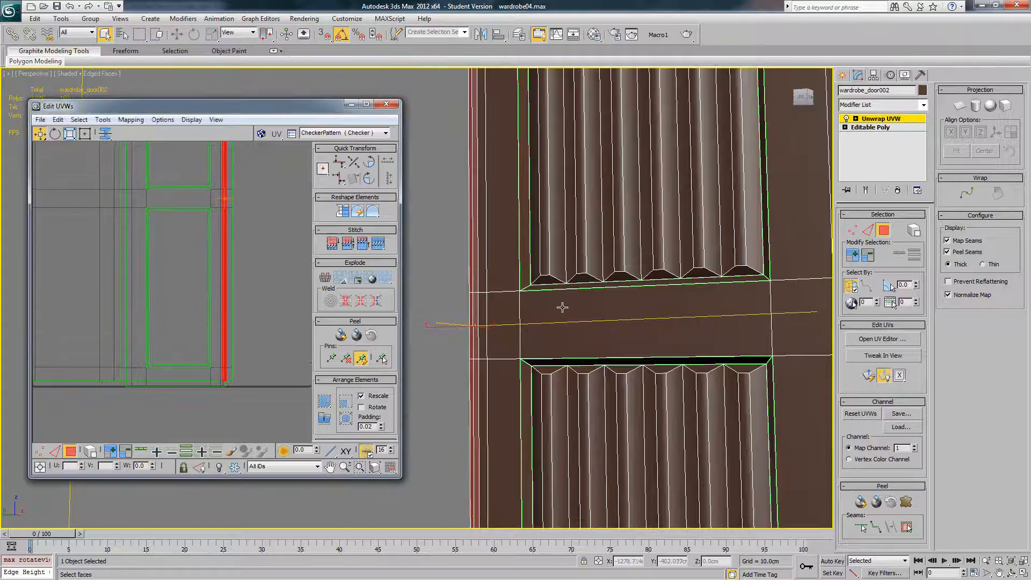
{"action": "middle_click_drag", "start_coordinate": [563, 308], "coordinate": [647, 325], "text": "alt"}
{"action": "middle_click_drag", "start_coordinate": [534, 178], "coordinate": [548, 375]}
{"action": "middle_click_drag", "start_coordinate": [513, 204], "coordinate": [516, 248]}
{"action": "middle_click_drag", "start_coordinate": [508, 238], "coordinate": [490, 215], "text": "alt"}
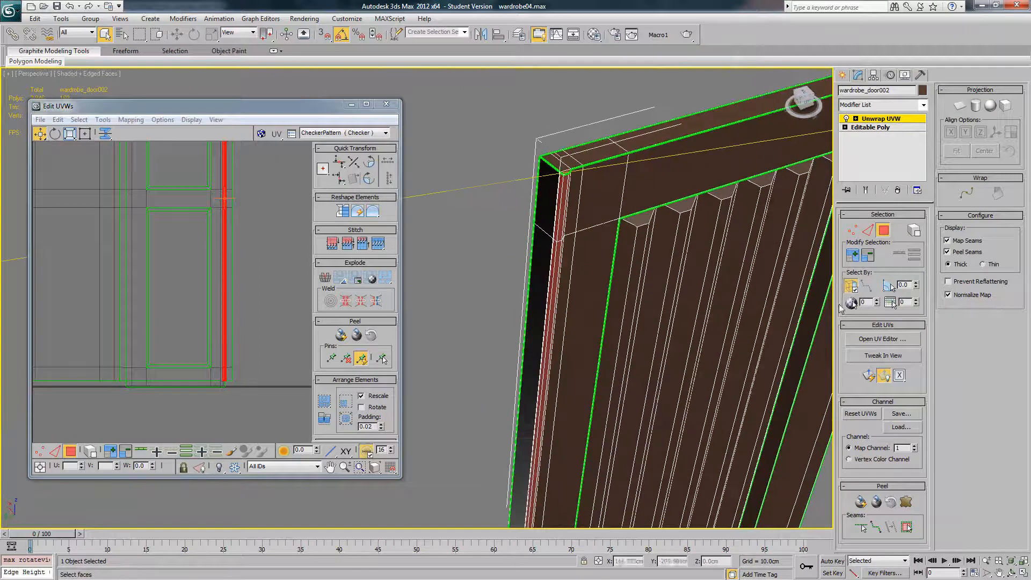
Step: Turn off the display of map seams and peel seams and check the selected side strips without edged faces
{"action": "middle_click_drag", "start_coordinate": [625, 249], "coordinate": [617, 250]}
{"action": "key", "text": "F4"}
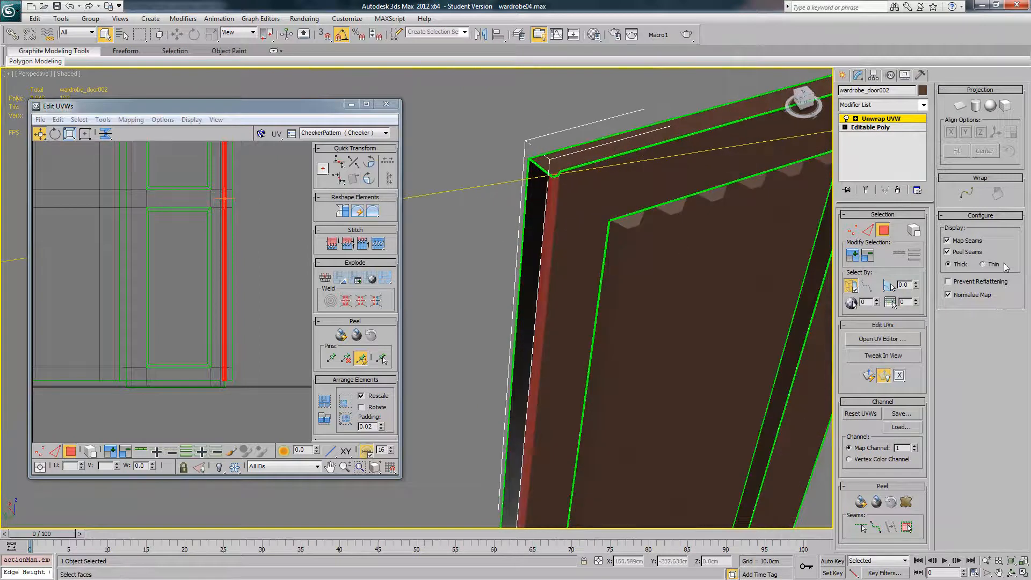
{"action": "left_click", "coordinate": [949, 241]}
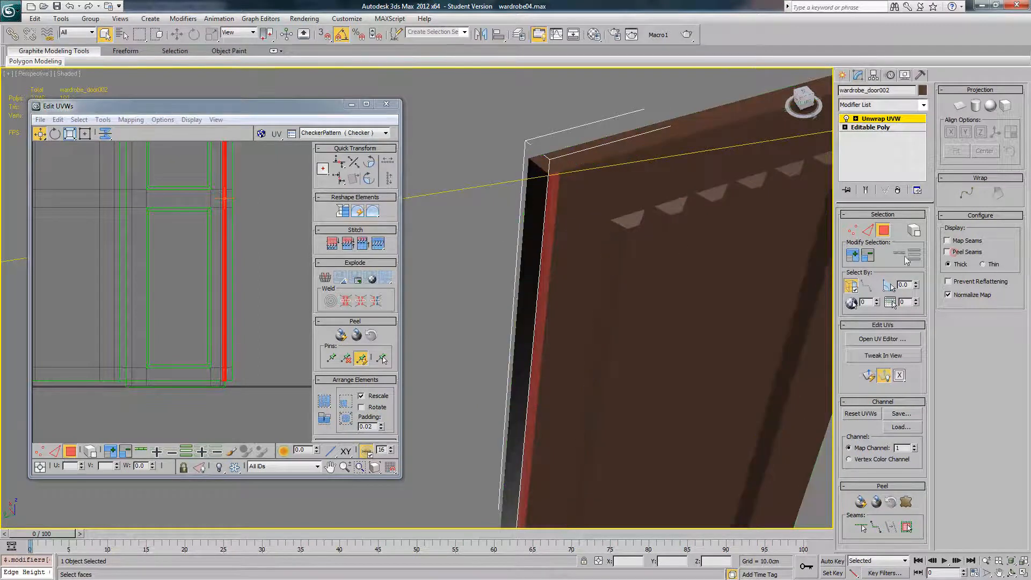
{"action": "middle_click_drag", "start_coordinate": [752, 259], "coordinate": [700, 258], "text": "alt"}
{"action": "key", "text": "F4"}
{"action": "scroll", "coordinate": [654, 240], "scroll_direction": "down", "scroll_amount": 1}
{"action": "middle_click_drag", "start_coordinate": [665, 213], "coordinate": [542, 370], "text": "alt"}
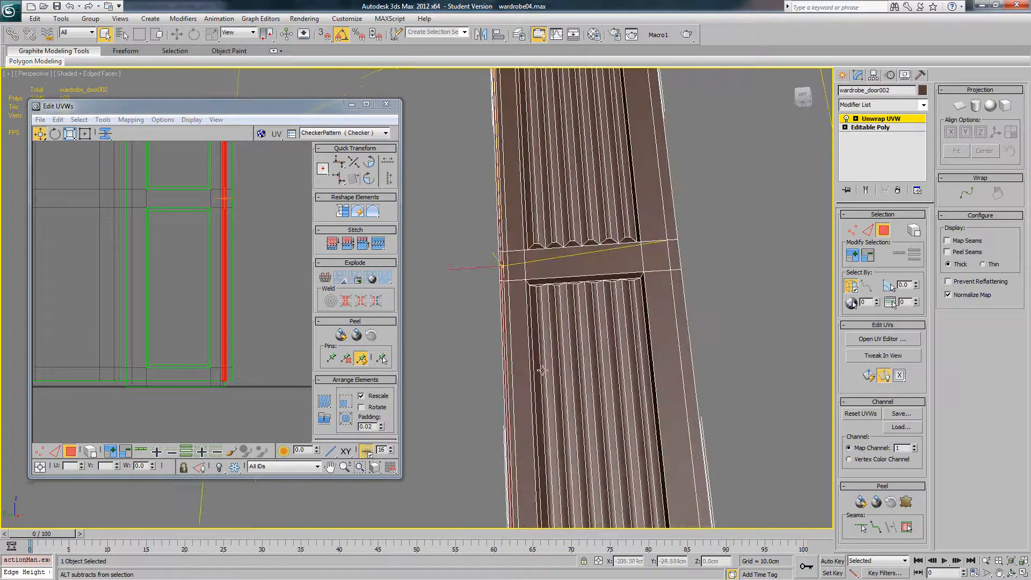
Step: Apply Unfold Mapping to the selected side strips and move them alongside the outer edge of the frame layout
{"action": "scroll", "coordinate": [180, 227], "scroll_direction": "down", "scroll_amount": 2}
{"action": "middle_click_drag", "start_coordinate": [180, 226], "coordinate": [195, 270]}
{"action": "left_click", "coordinate": [133, 120]}
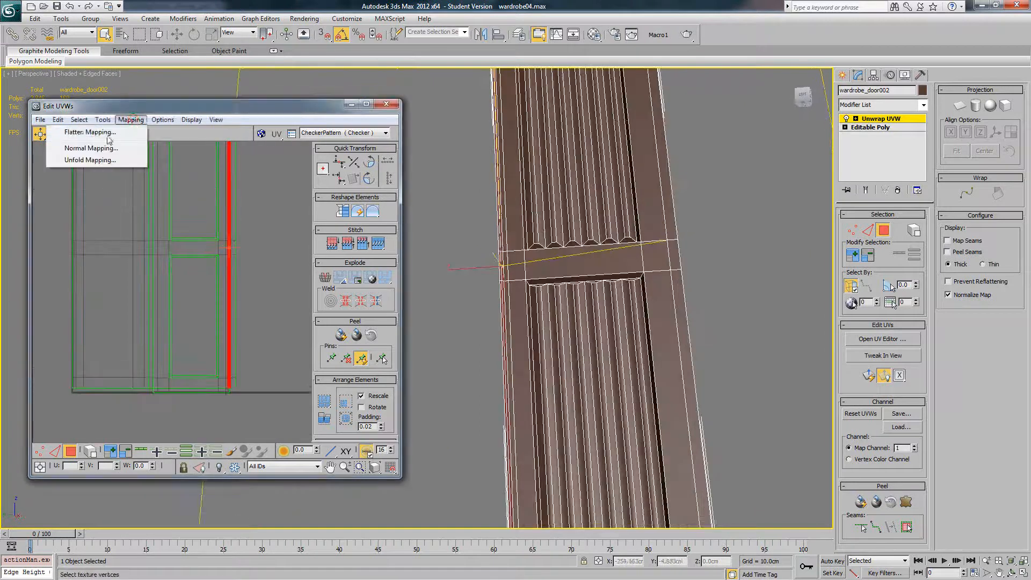
{"action": "left_click", "coordinate": [90, 160]}
{"action": "left_click", "coordinate": [139, 24]}
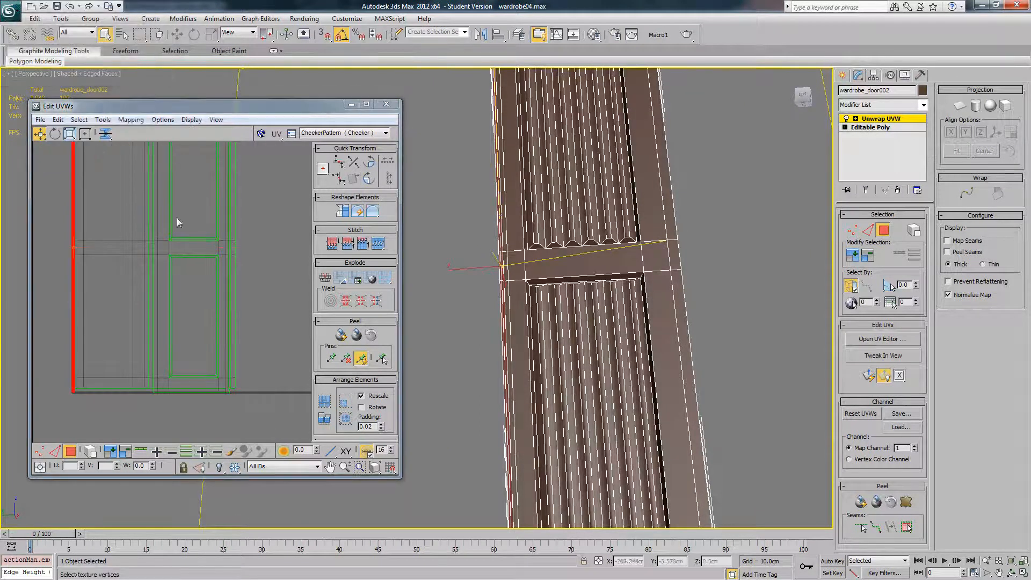
{"action": "left_click_drag", "start_coordinate": [73, 270], "coordinate": [250, 285], "text": "shift"}
{"action": "left_click", "coordinate": [249, 310]}
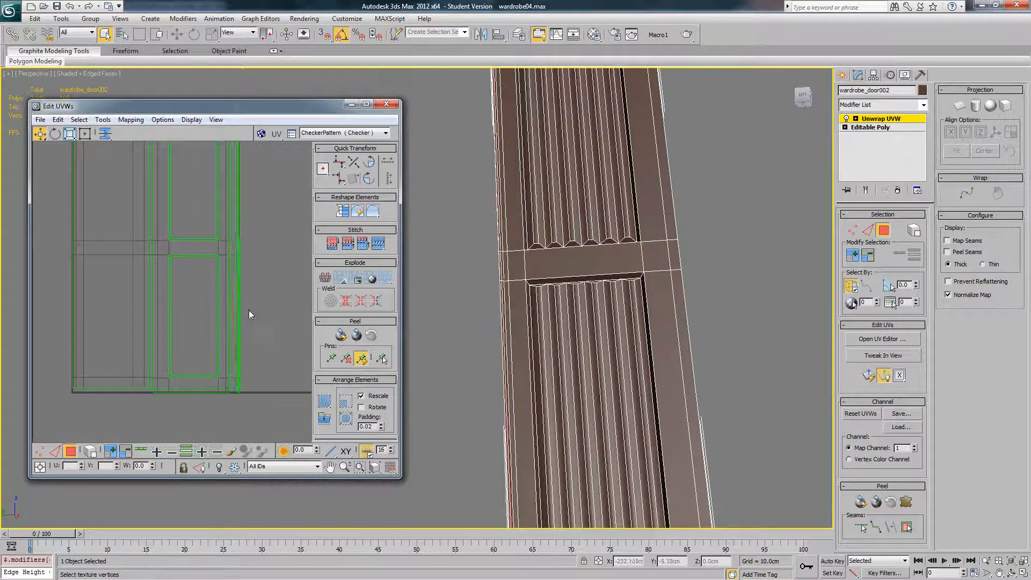
Step: Select the entire door frame layout and move it out of the UV square to its left
{"action": "scroll", "coordinate": [250, 312], "scroll_direction": "up", "scroll_amount": 4}
{"action": "middle_click_drag", "start_coordinate": [199, 264], "coordinate": [199, 326]}
{"action": "middle_click_drag", "start_coordinate": [201, 231], "coordinate": [229, 319]}
{"action": "scroll", "coordinate": [215, 295], "scroll_direction": "down", "scroll_amount": 5}
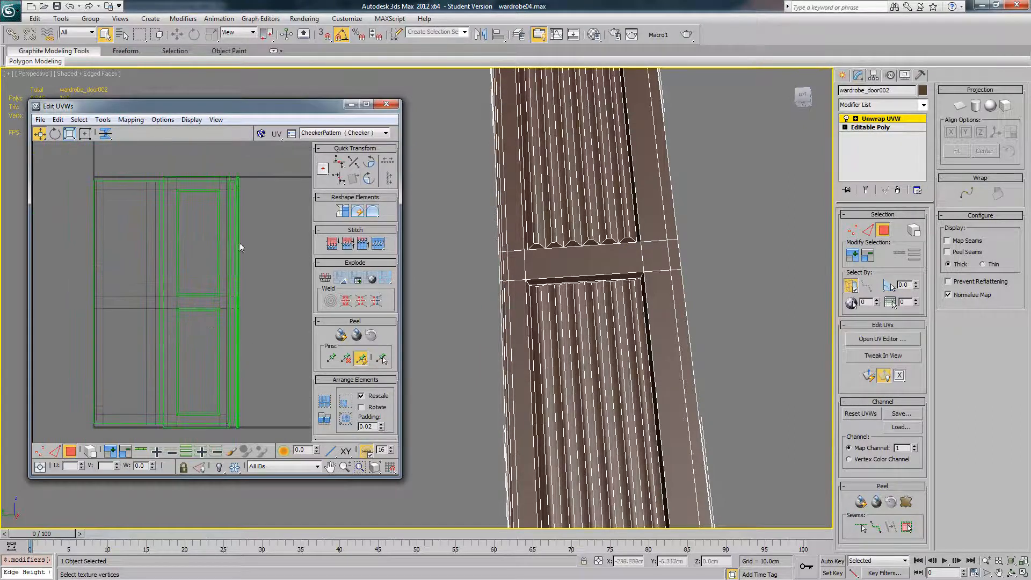
{"action": "scroll", "coordinate": [239, 243], "scroll_direction": "down", "scroll_amount": 3}
{"action": "left_click_drag", "start_coordinate": [100, 207], "coordinate": [266, 434]}
{"action": "left_click_drag", "start_coordinate": [219, 332], "coordinate": [81, 331]}
{"action": "scroll", "coordinate": [192, 309], "scroll_direction": "down", "scroll_amount": 2}
{"action": "left_click", "coordinate": [220, 299]}
{"action": "scroll", "coordinate": [220, 298], "scroll_direction": "down", "scroll_amount": 4}
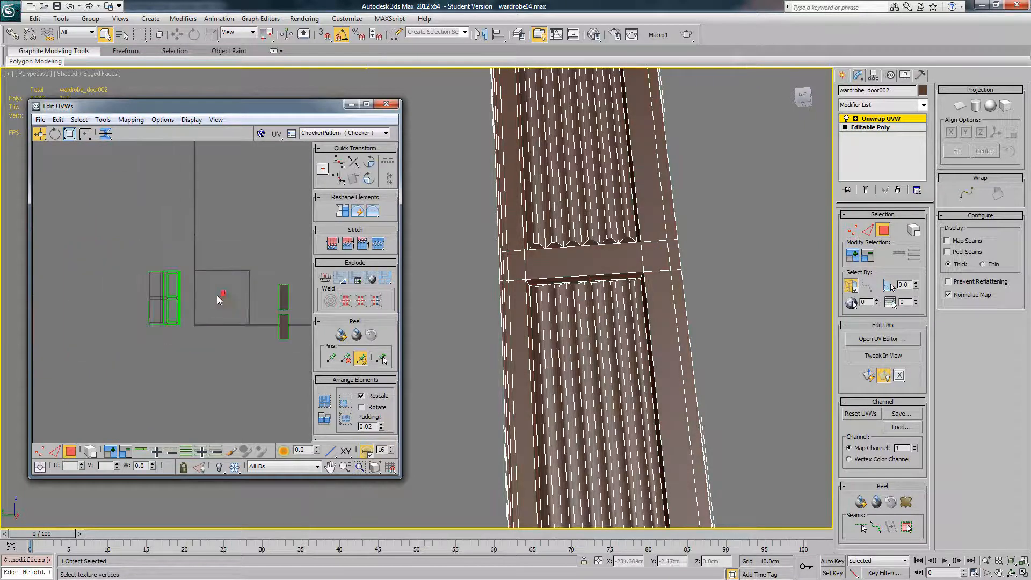
Step: Move both slatted panel UV shells across to the left of the door frame layout
{"action": "left_click", "coordinate": [284, 311]}
{"action": "left_click_drag", "start_coordinate": [284, 312], "coordinate": [143, 311]}
{"action": "scroll", "coordinate": [140, 306], "scroll_direction": "up", "scroll_amount": 3}
{"action": "scroll", "coordinate": [273, 284], "scroll_direction": "up", "scroll_amount": 2}
{"action": "left_click", "coordinate": [237, 250]}
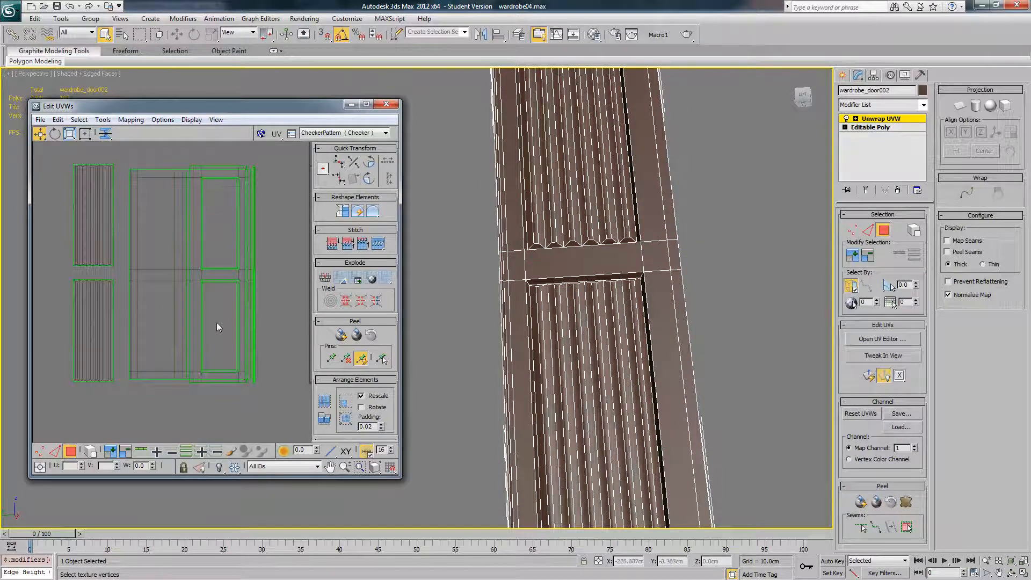
Step: Select the lower slatted panel's UV shell and move it up closer to the upper panel
{"action": "middle_click_drag", "start_coordinate": [217, 322], "coordinate": [246, 307]}
{"action": "left_click_drag", "start_coordinate": [105, 273], "coordinate": [169, 396]}
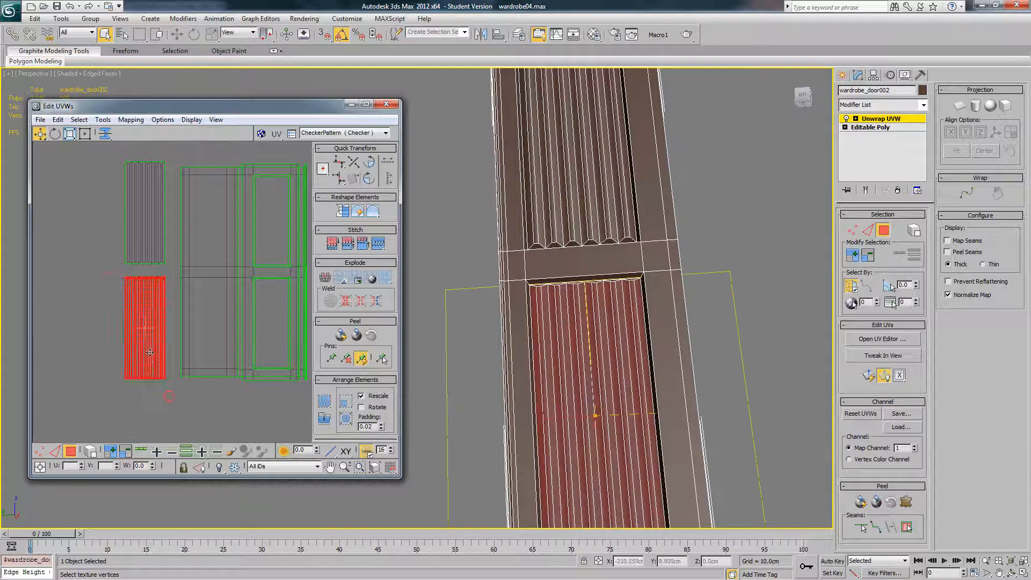
{"action": "mouse_move", "coordinate": [150, 353]}
{"action": "left_mouse_down"}
{"action": "mouse_move", "coordinate": [285, 349]}
{"action": "mouse_move", "coordinate": [153, 345]}
{"action": "left_mouse_up"}
{"action": "left_click", "coordinate": [96, 315]}
{"action": "scroll", "coordinate": [188, 295], "scroll_direction": "down", "scroll_amount": 2}
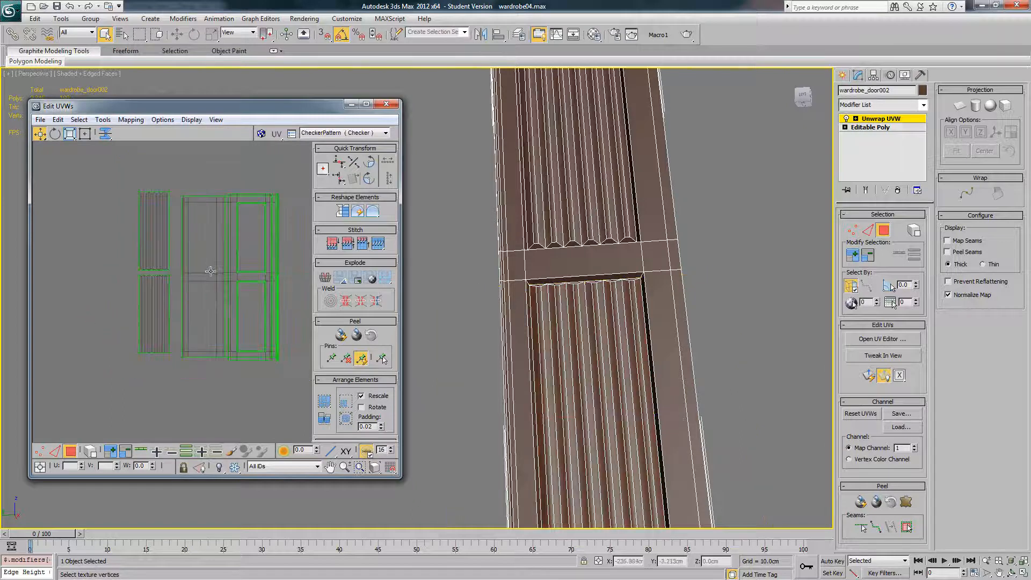
Step: Leave UV editing on the door and unhide all the wardrobe parts
{"action": "left_click", "coordinate": [885, 117]}
{"action": "scroll", "coordinate": [574, 251], "scroll_direction": "down", "scroll_amount": 3}
{"action": "middle_click_drag", "start_coordinate": [574, 251], "coordinate": [577, 274], "text": "alt"}
{"action": "right_click", "coordinate": [575, 272]}
{"action": "left_click", "coordinate": [604, 226]}
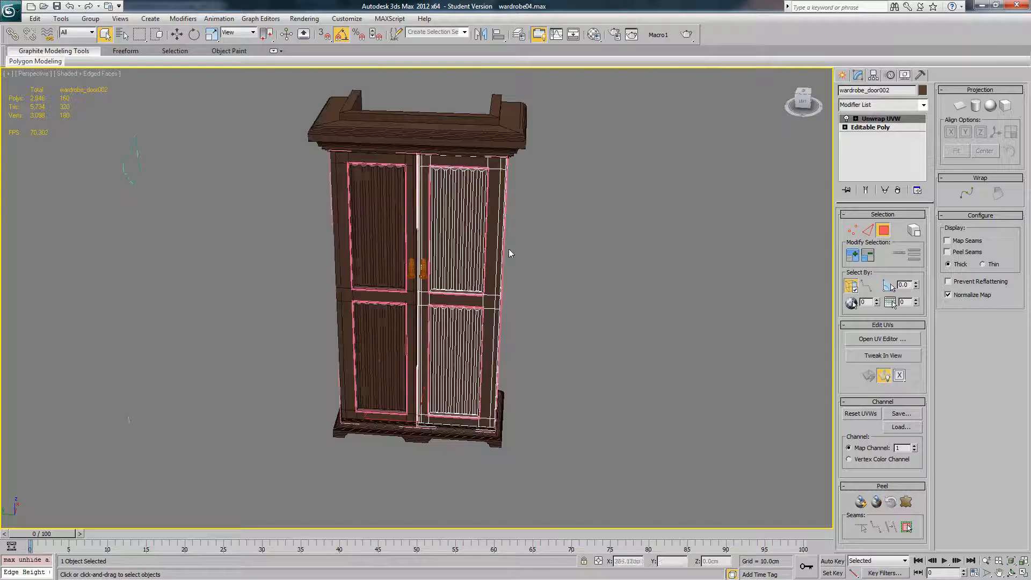
Step: Select the wardrobe's main body and hide all unselected objects
{"action": "left_click", "coordinate": [387, 189]}
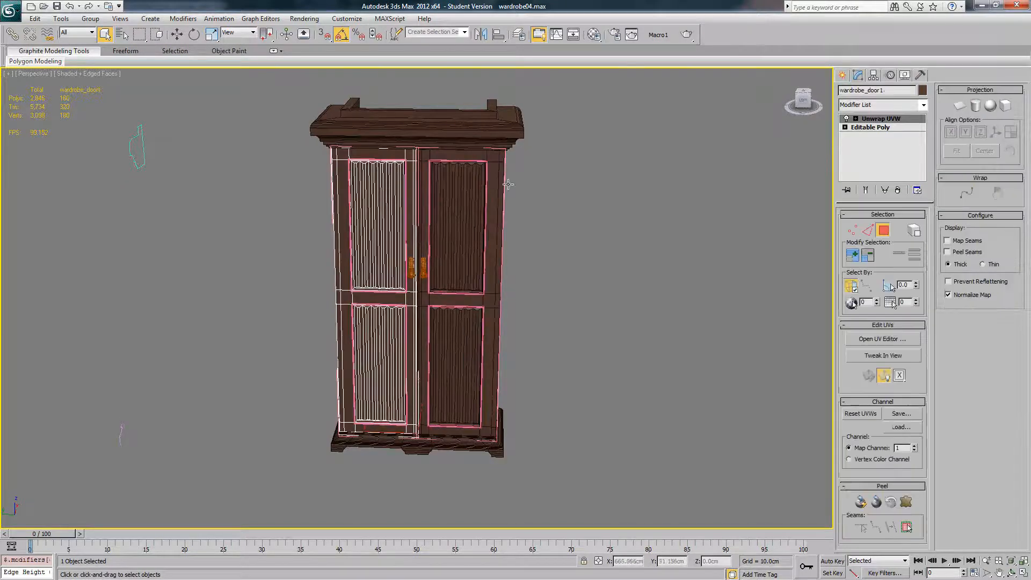
{"action": "middle_click_drag", "start_coordinate": [482, 206], "coordinate": [460, 196], "text": "alt"}
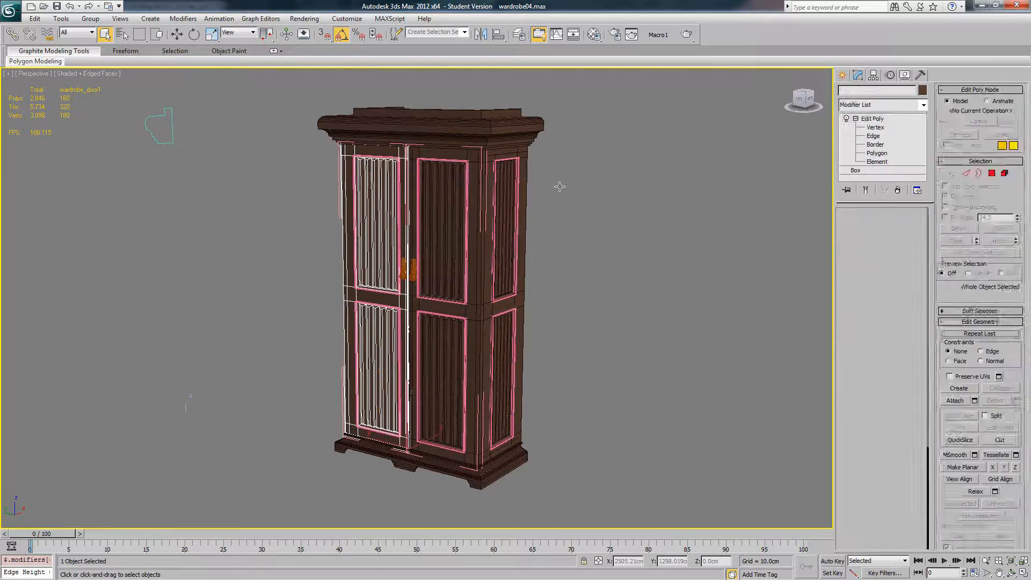
{"action": "middle_click_drag", "start_coordinate": [559, 186], "coordinate": [434, 183], "text": "alt"}
{"action": "right_click", "coordinate": [498, 171]}
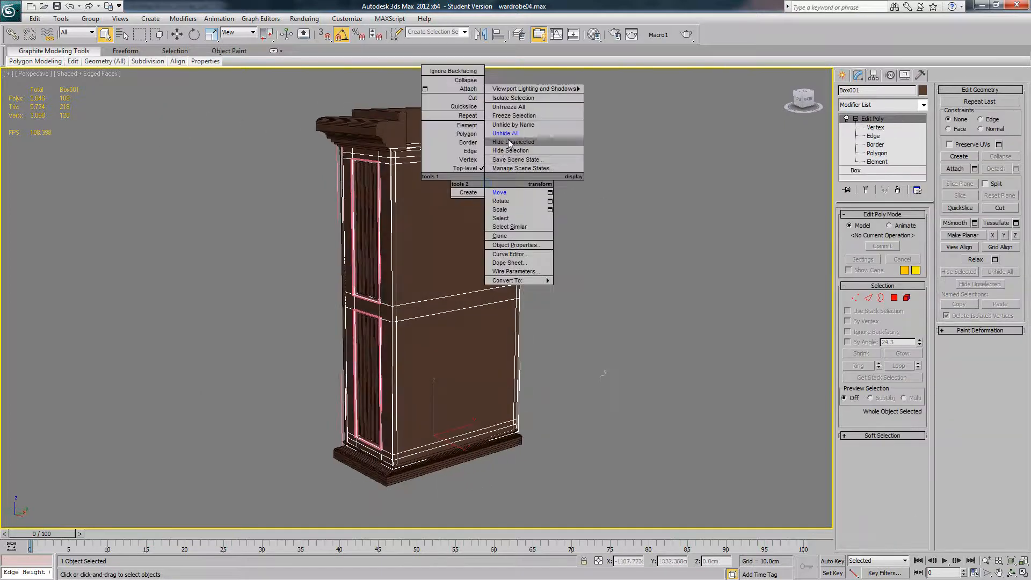
{"action": "left_click", "coordinate": [529, 144]}
{"action": "middle_click_drag", "start_coordinate": [500, 172], "coordinate": [565, 169], "text": "alt"}
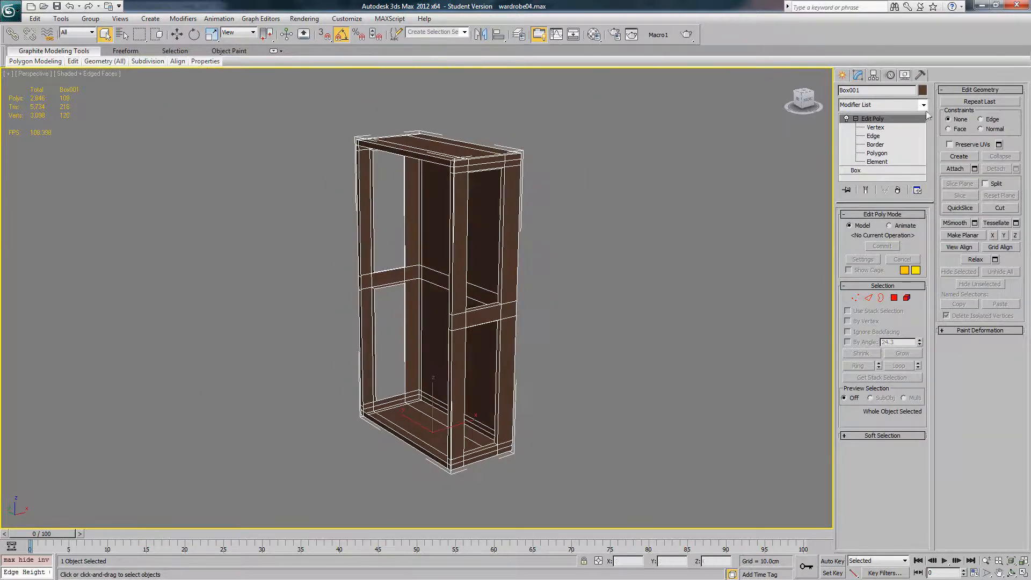
Step: Add an Unwrap UVW modifier to the wardrobe body and open its UV editor
{"action": "left_click", "coordinate": [924, 105]}
{"action": "scroll", "coordinate": [892, 456], "scroll_direction": "down", "scroll_amount": 5}
{"action": "left_click", "coordinate": [890, 459]}
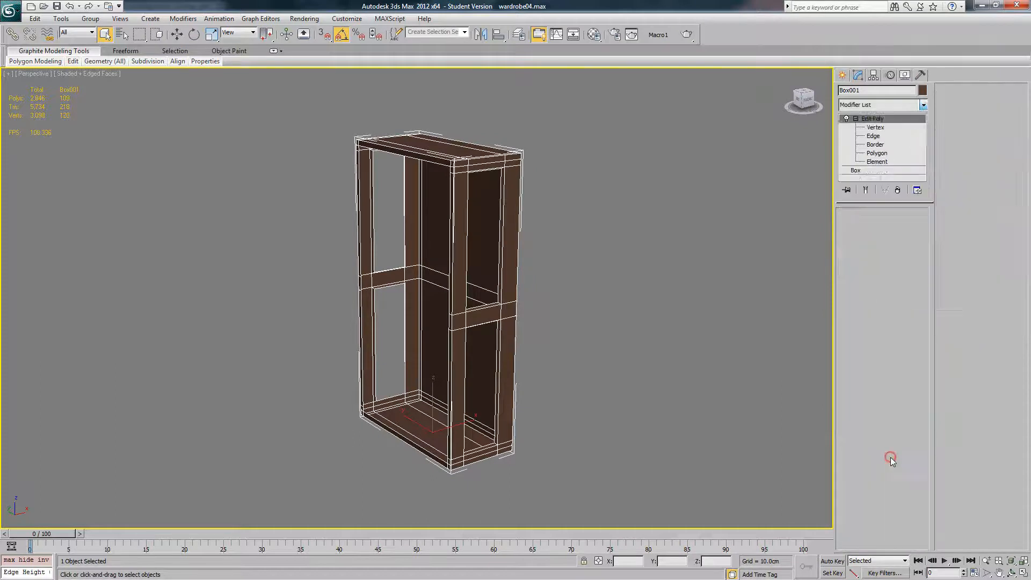
{"action": "left_click", "coordinate": [883, 339]}
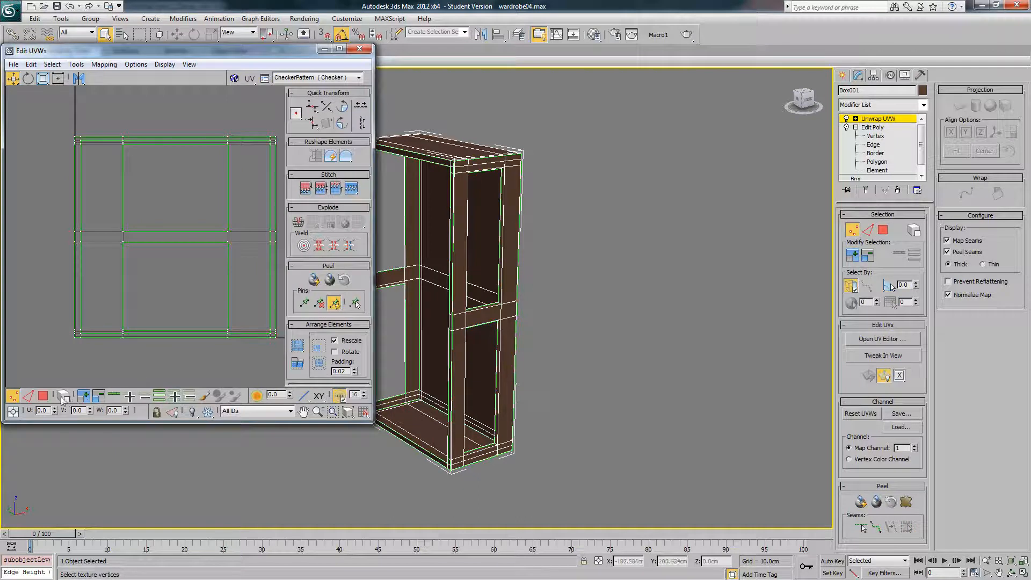
Step: Select all the body's faces and apply Unfold Mapping with Walk to closest face and Normalize Clusters
{"action": "left_click", "coordinate": [43, 396]}
{"action": "scroll", "coordinate": [110, 258], "scroll_direction": "down", "scroll_amount": 4}
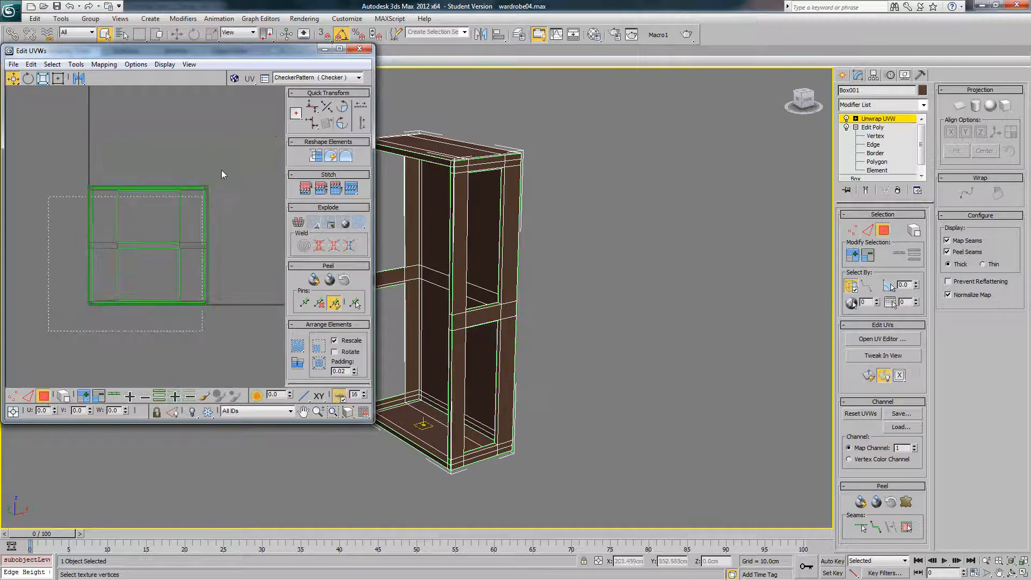
{"action": "left_click_drag", "start_coordinate": [222, 174], "coordinate": [228, 162]}
{"action": "left_click", "coordinate": [104, 65]}
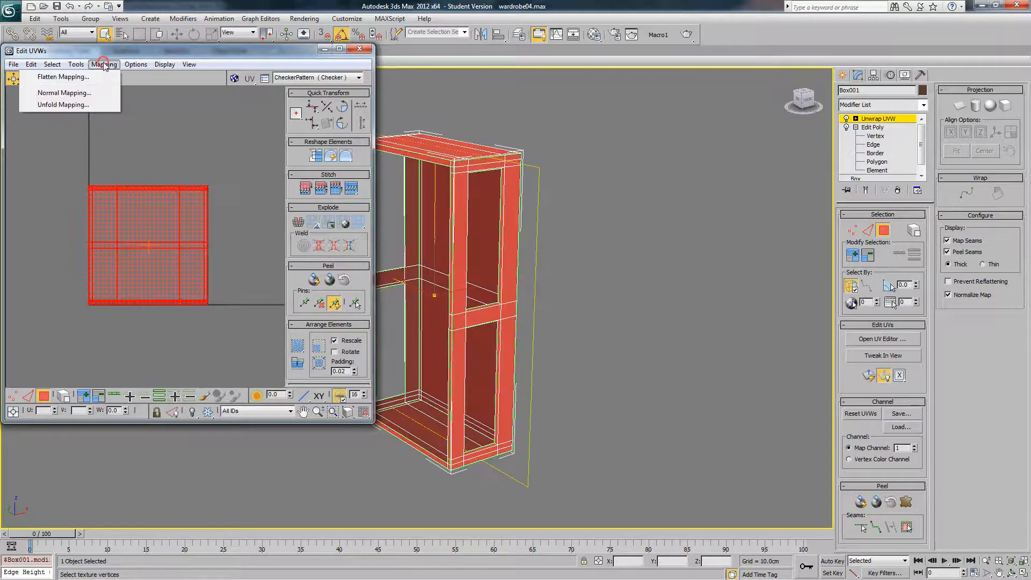
{"action": "left_click", "coordinate": [64, 104]}
{"action": "left_click", "coordinate": [147, 21]}
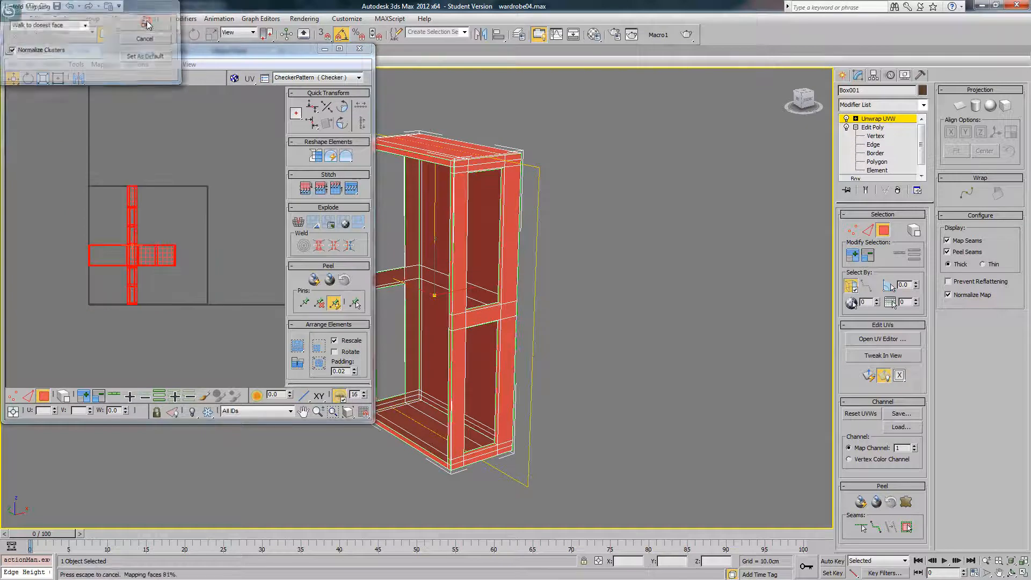
{"action": "left_click", "coordinate": [183, 184]}
Step: Examine the body's unfolded cross-shaped UV layout and compare it with the model from the side and below
{"action": "middle_click_drag", "start_coordinate": [167, 197], "coordinate": [203, 177]}
{"action": "scroll", "coordinate": [204, 177], "scroll_direction": "up", "scroll_amount": 4}
{"action": "middle_click_drag", "start_coordinate": [154, 226], "coordinate": [175, 175]}
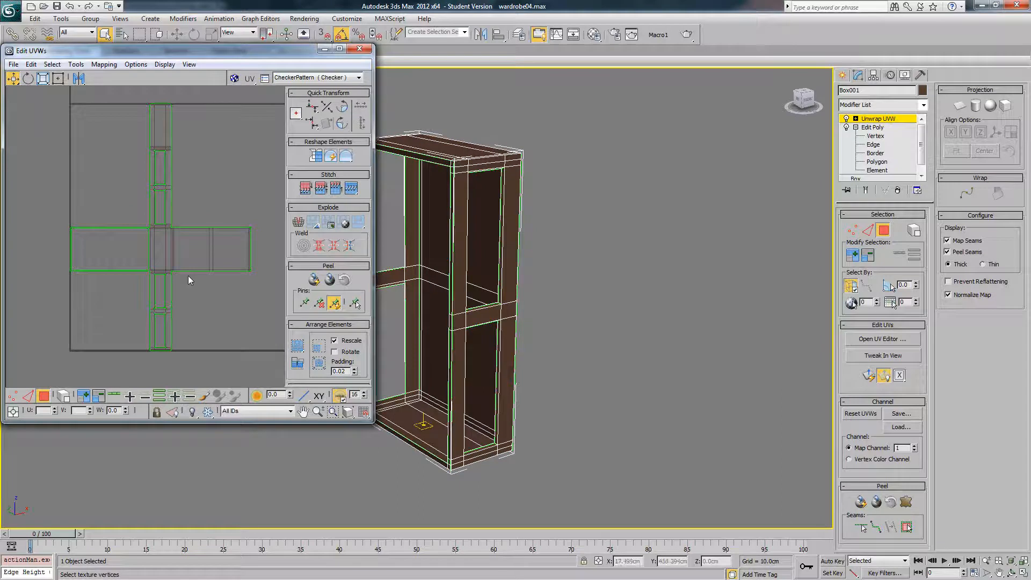
{"action": "middle_click_drag", "start_coordinate": [157, 202], "coordinate": [161, 217]}
{"action": "scroll", "coordinate": [162, 217], "scroll_direction": "up", "scroll_amount": 1}
{"action": "middle_click_drag", "start_coordinate": [175, 281], "coordinate": [167, 230]}
{"action": "scroll", "coordinate": [172, 230], "scroll_direction": "down", "scroll_amount": 1}
{"action": "middle_click", "coordinate": [483, 265], "text": "alt"}
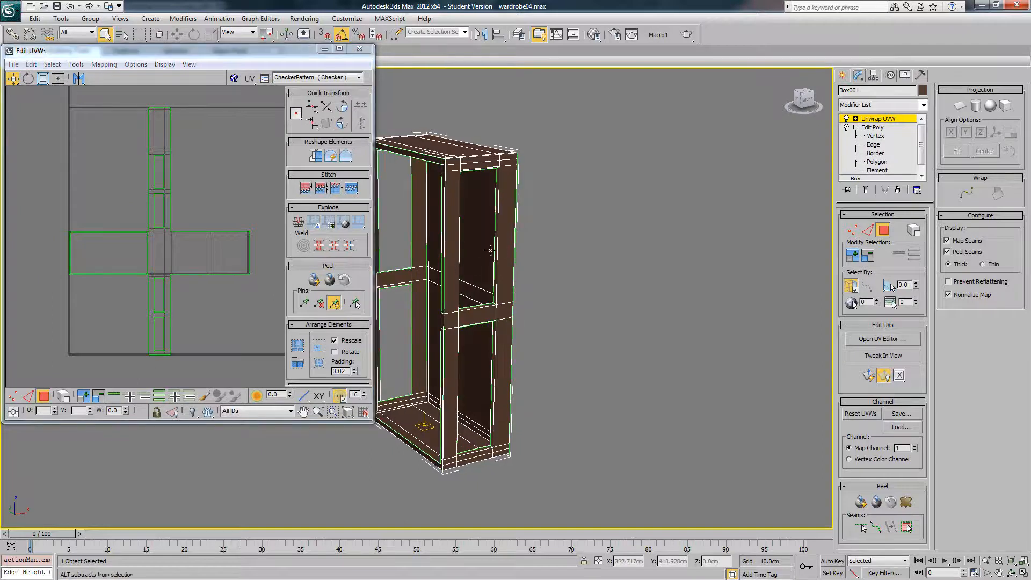
{"action": "middle_click_drag", "start_coordinate": [490, 251], "coordinate": [522, 410], "text": "alt"}
{"action": "left_click", "coordinate": [188, 215]}
{"action": "left_click", "coordinate": [203, 223]}
{"action": "middle_click_drag", "start_coordinate": [141, 237], "coordinate": [162, 235]}
{"action": "middle_click_drag", "start_coordinate": [173, 159], "coordinate": [175, 175]}
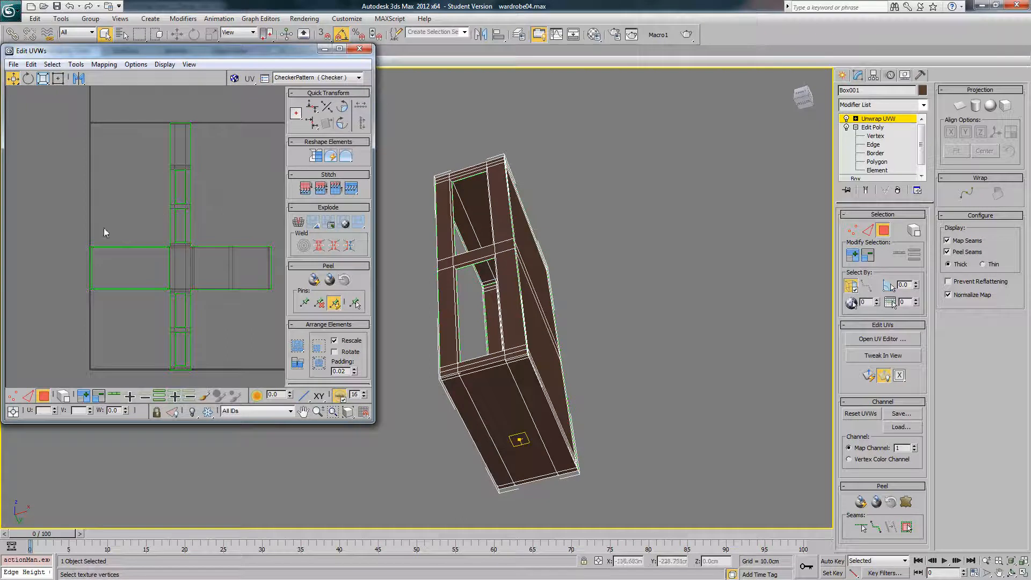
{"action": "middle_click_drag", "start_coordinate": [181, 281], "coordinate": [179, 270]}
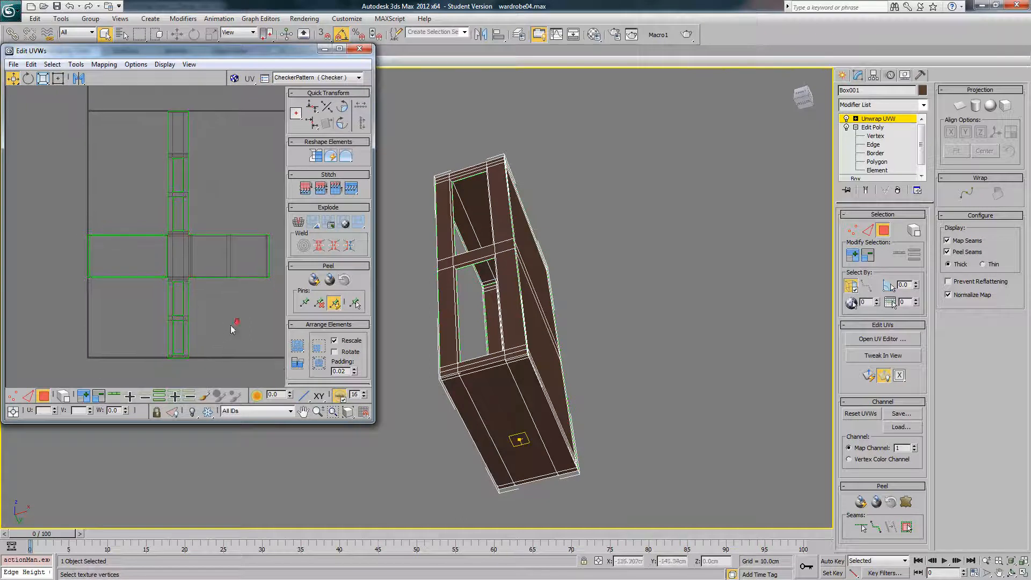
Step: Select the whole cross-shaped layout except its uppermost section, keeping that selection after a mis-click
{"action": "scroll", "coordinate": [231, 324], "scroll_direction": "down", "scroll_amount": 2}
{"action": "left_click_drag", "start_coordinate": [256, 353], "coordinate": [110, 195]}
{"action": "middle_click_drag", "start_coordinate": [193, 175], "coordinate": [186, 200]}
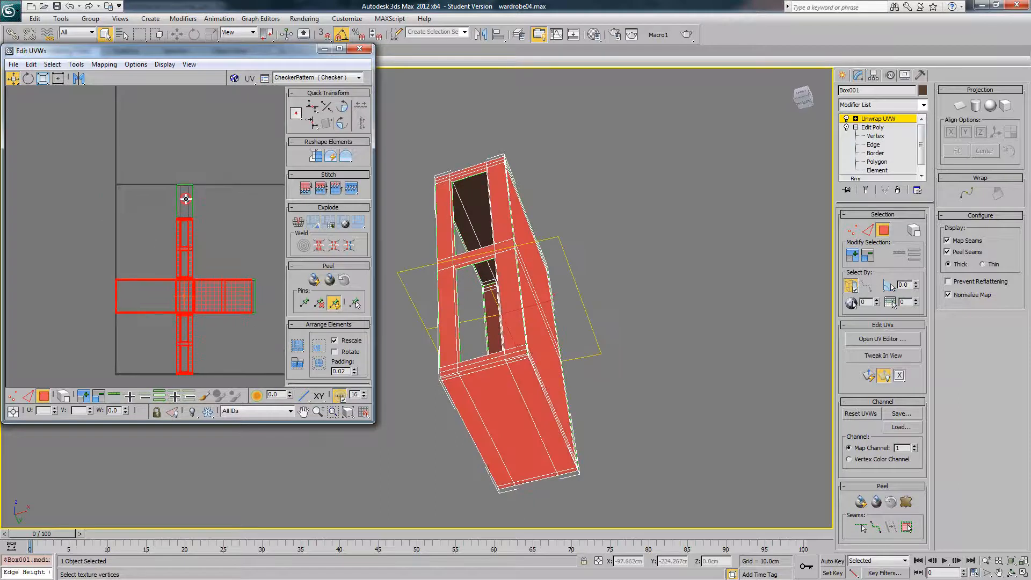
{"action": "left_click", "coordinate": [186, 199]}
{"action": "key", "text": "ctrl+z"}
{"action": "scroll", "coordinate": [202, 260], "scroll_direction": "up", "scroll_amount": 2}
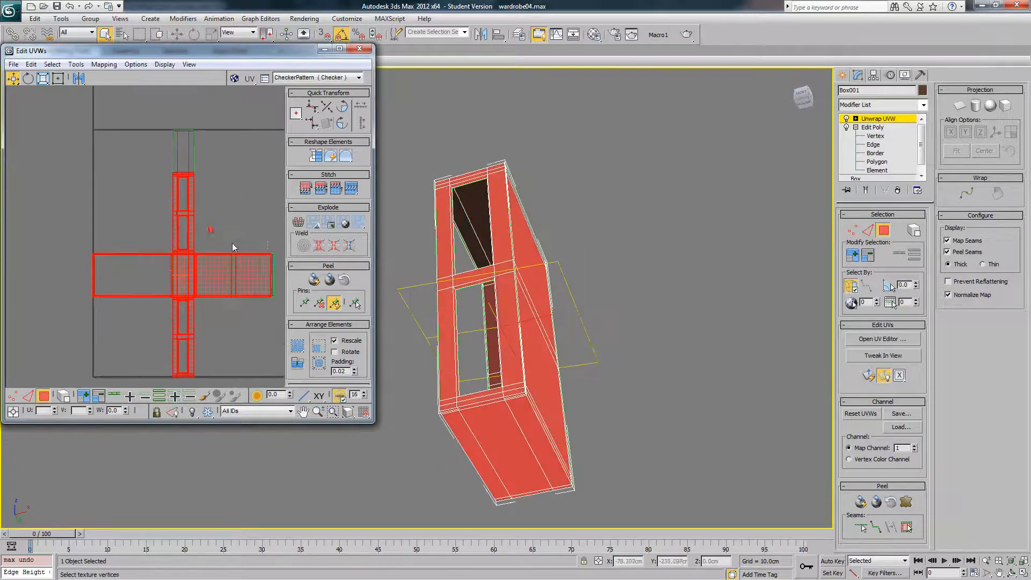
{"action": "scroll", "coordinate": [201, 293], "scroll_direction": "up", "scroll_amount": 4}
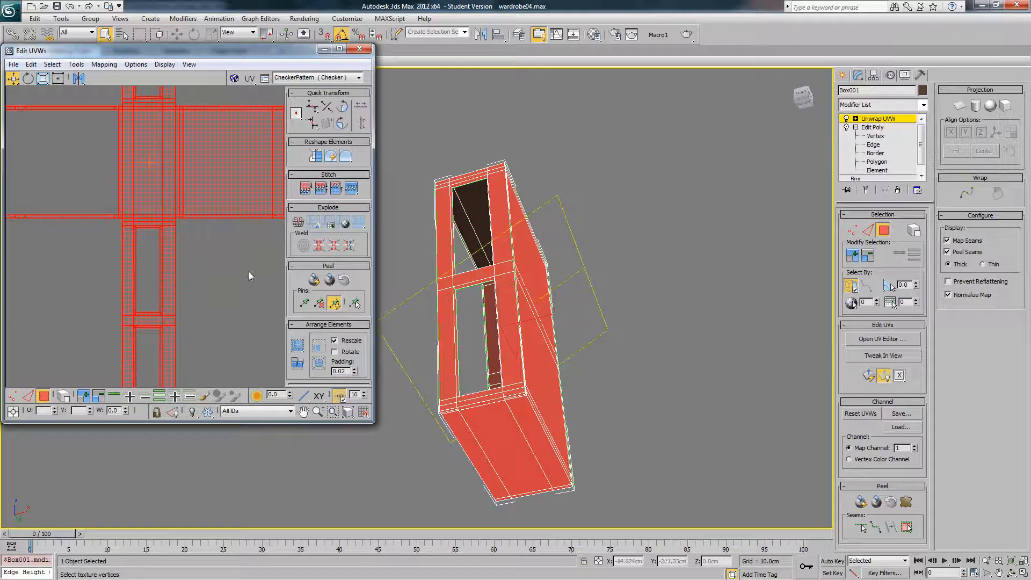
{"action": "scroll", "coordinate": [473, 346], "scroll_direction": "up", "scroll_amount": 1}
Step: Remove the body's bottom faces, including the narrow border faces, from the selection
{"action": "mouse_move", "coordinate": [474, 340]}
{"action": "middle_mouse_down", "text": "alt"}
{"action": "mouse_move", "coordinate": [483, 344]}
{"action": "mouse_move", "coordinate": [478, 327]}
{"action": "middle_mouse_up", "text": "alt"}
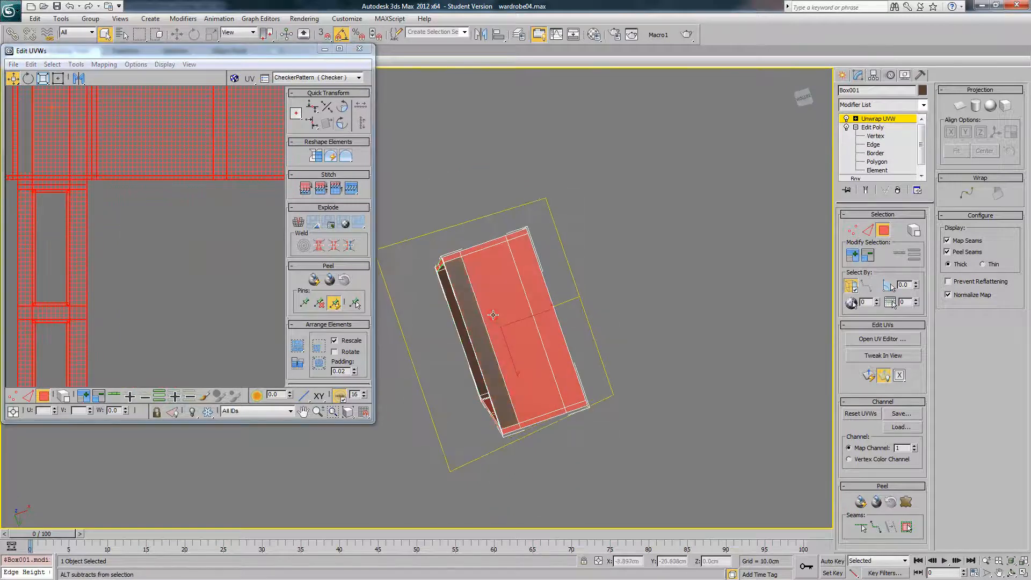
{"action": "left_click", "coordinate": [493, 314], "text": "alt"}
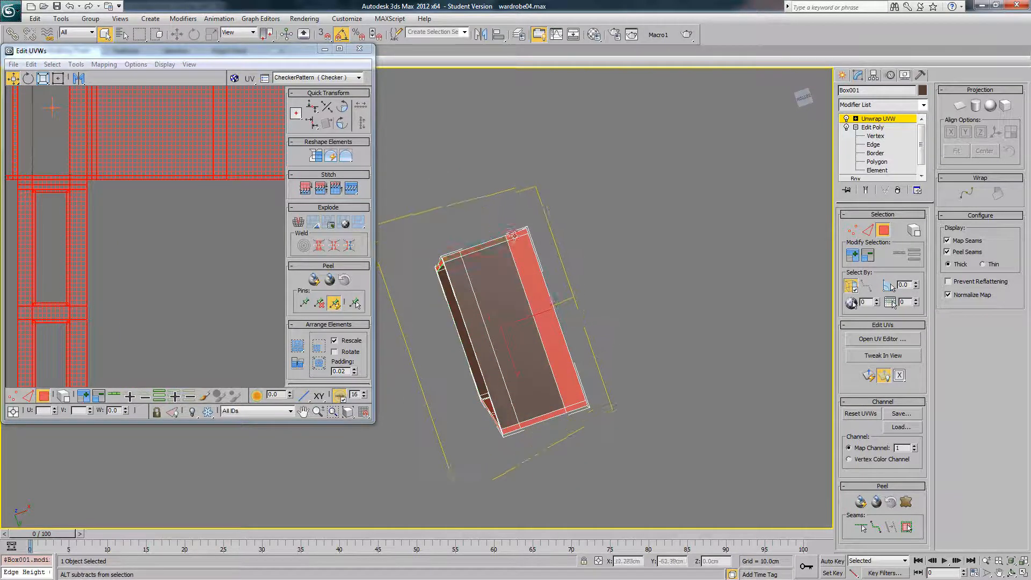
{"action": "left_click", "coordinate": [514, 236], "text": "alt"}
{"action": "left_click", "coordinate": [520, 253], "text": "alt"}
{"action": "left_click", "coordinate": [506, 429], "text": "alt"}
{"action": "left_click", "coordinate": [532, 423], "text": "alt"}
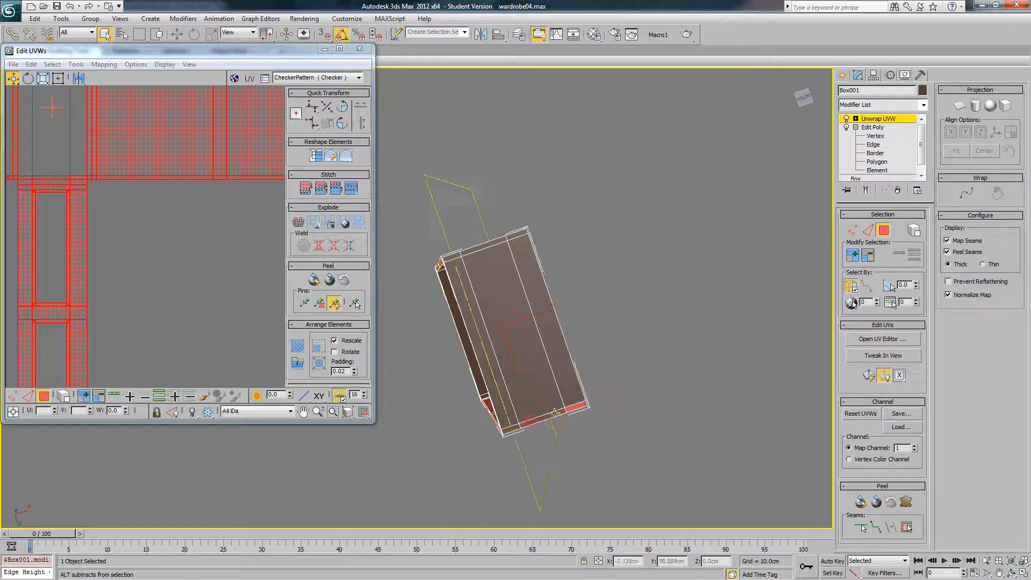
{"action": "left_click", "coordinate": [555, 412], "text": "alt"}
{"action": "middle_click_drag", "start_coordinate": [554, 412], "coordinate": [507, 450], "text": "alt"}
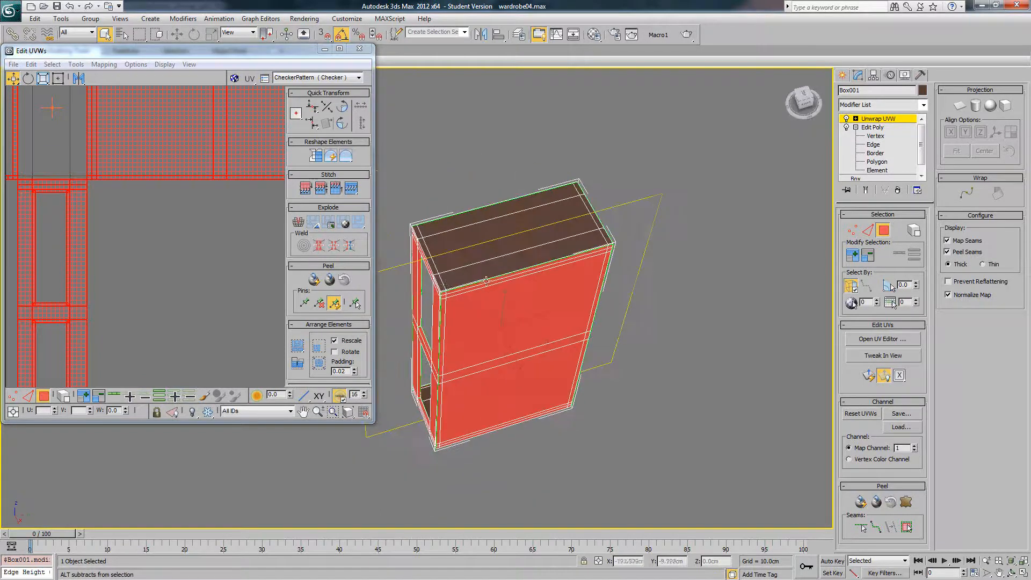
Step: Apply Unfold Mapping with Walk to closest face and Normalize Clusters to the selected faces, and move the unfolded strip just below the UV square
{"action": "middle_click_drag", "start_coordinate": [487, 280], "coordinate": [489, 325], "text": "alt"}
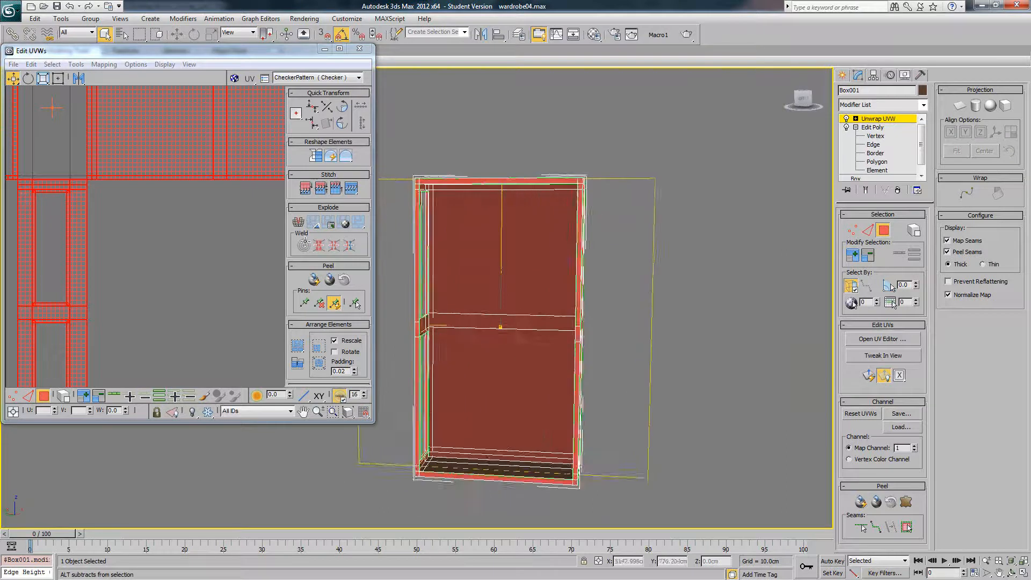
{"action": "middle_click_drag", "start_coordinate": [305, 241], "coordinate": [269, 240], "text": "alt"}
{"action": "middle_click", "coordinate": [258, 237]}
{"action": "scroll", "coordinate": [139, 214], "scroll_direction": "down", "scroll_amount": 5}
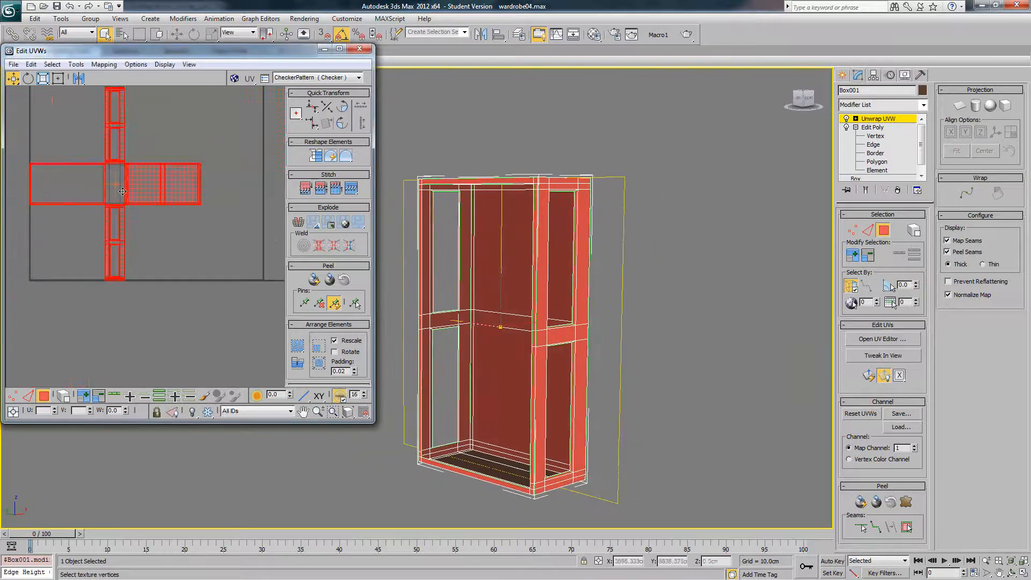
{"action": "left_click", "coordinate": [104, 64]}
{"action": "left_click", "coordinate": [72, 104]}
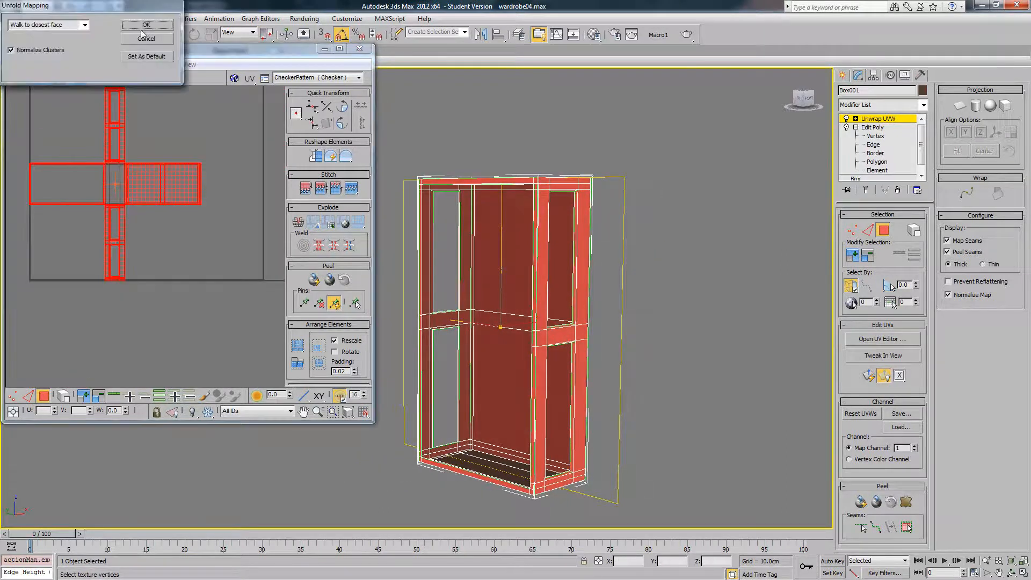
{"action": "left_click", "coordinate": [148, 28]}
{"action": "left_click_drag", "start_coordinate": [223, 207], "coordinate": [215, 340], "text": "shift"}
{"action": "middle_click_drag", "start_coordinate": [181, 205], "coordinate": [201, 162]}
{"action": "left_click", "coordinate": [202, 163]}
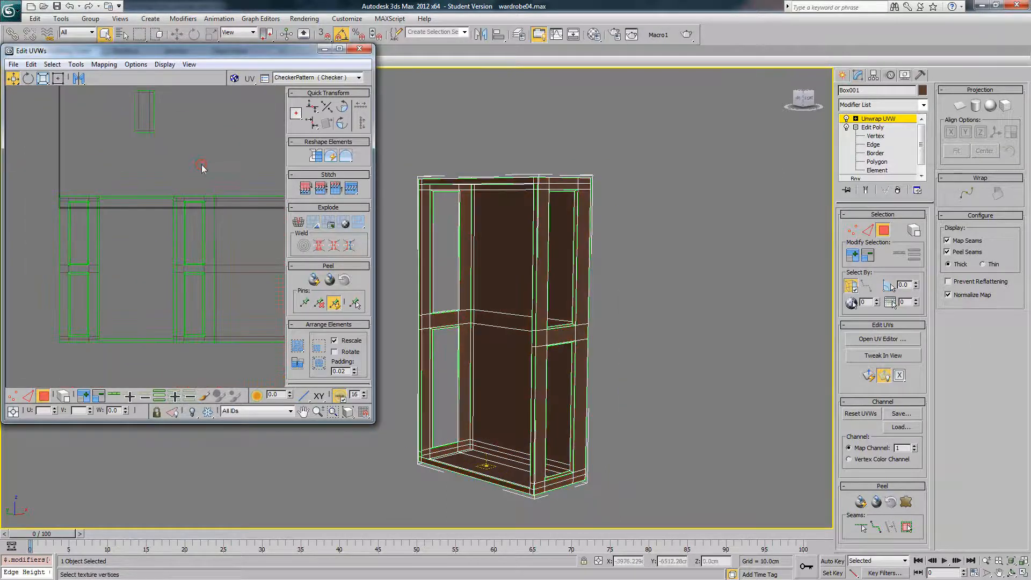
Step: Enable the keyboard shortcut override and weld the paired UV vertices at the upper-left corner of the second side panel's lower opening
{"action": "middle_click_drag", "start_coordinate": [195, 250], "coordinate": [176, 194]}
{"action": "scroll", "coordinate": [176, 195], "scroll_direction": "up", "scroll_amount": 3}
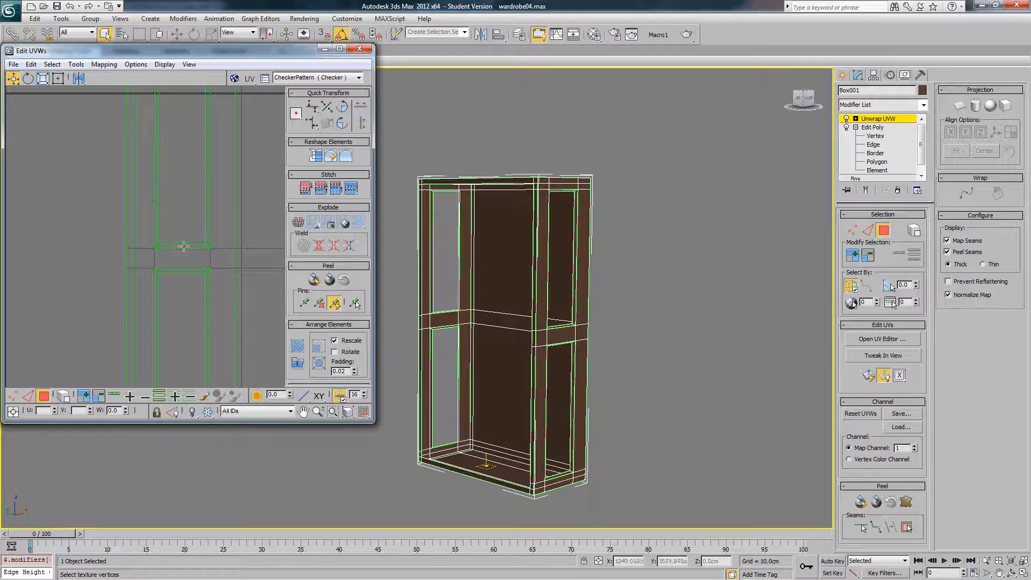
{"action": "middle_click_drag", "start_coordinate": [182, 246], "coordinate": [162, 199]}
{"action": "scroll", "coordinate": [162, 199], "scroll_direction": "up", "scroll_amount": 2}
{"action": "left_click", "coordinate": [14, 396]}
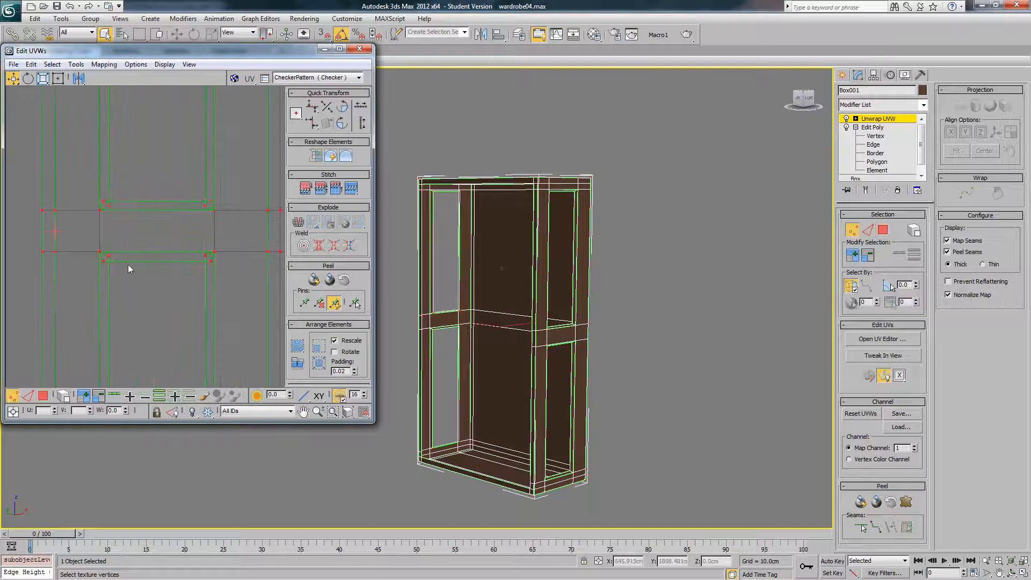
{"action": "left_click", "coordinate": [123, 264]}
{"action": "middle_click_drag", "start_coordinate": [123, 264], "coordinate": [151, 268]}
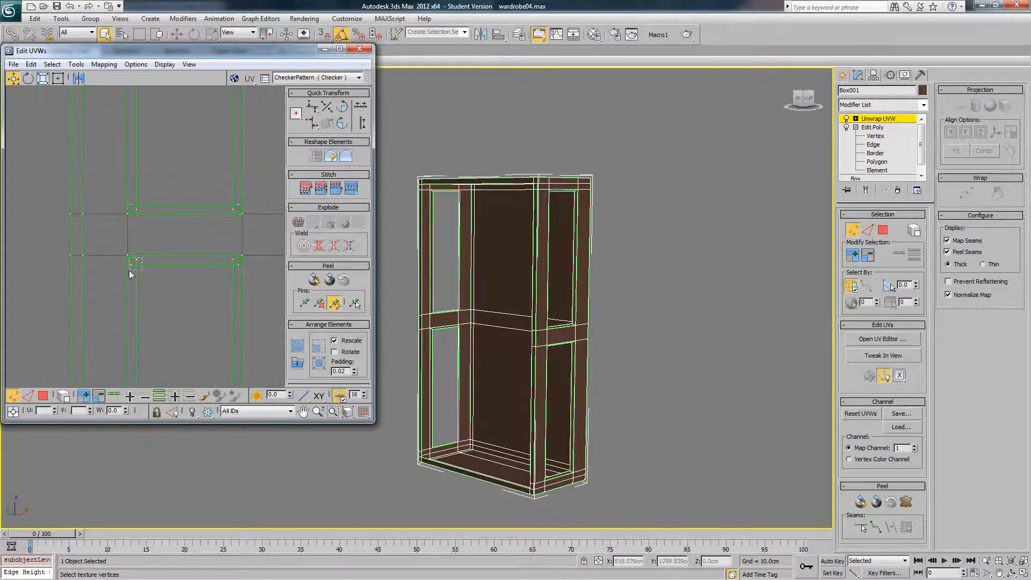
{"action": "left_click_drag", "start_coordinate": [130, 274], "coordinate": [132, 275]}
{"action": "left_click", "coordinate": [303, 34]}
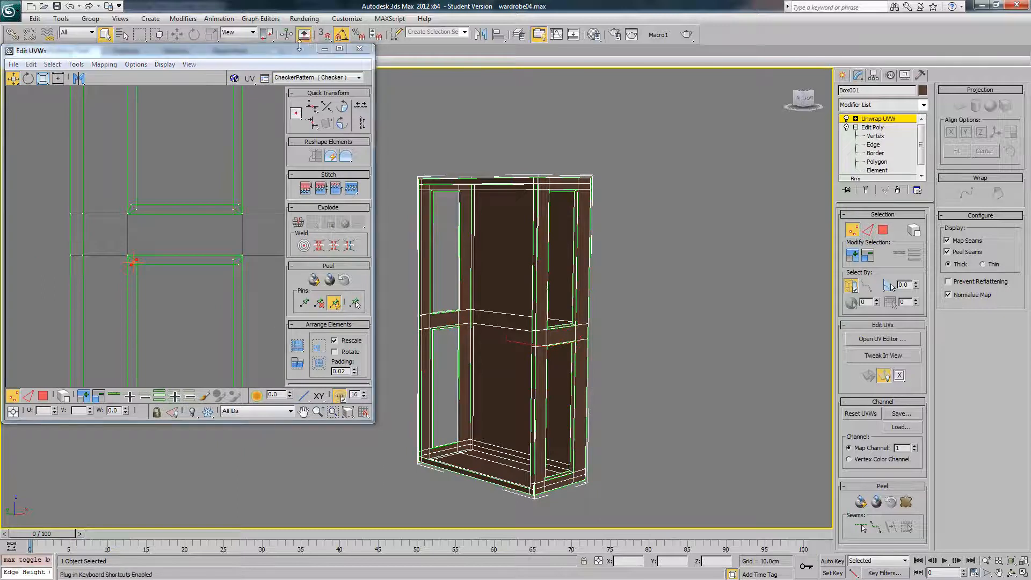
{"action": "middle_click_drag", "start_coordinate": [195, 240], "coordinate": [194, 232]}
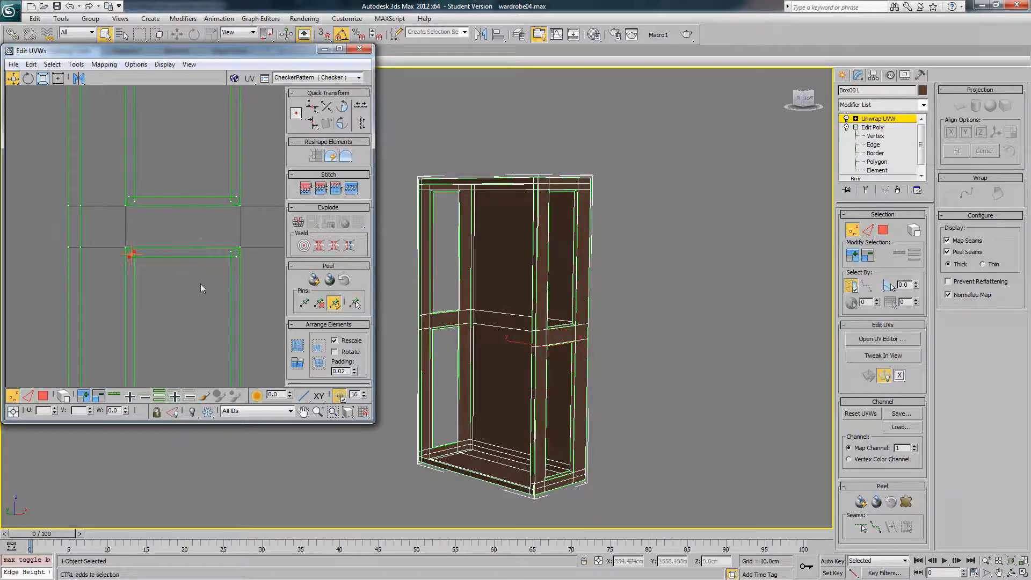
{"action": "key", "text": "ctrl+w"}
Step: Weld the paired UV vertices at the three remaining corners of the second side panel's lower opening
{"action": "scroll", "coordinate": [221, 273], "scroll_direction": "up", "scroll_amount": 2}
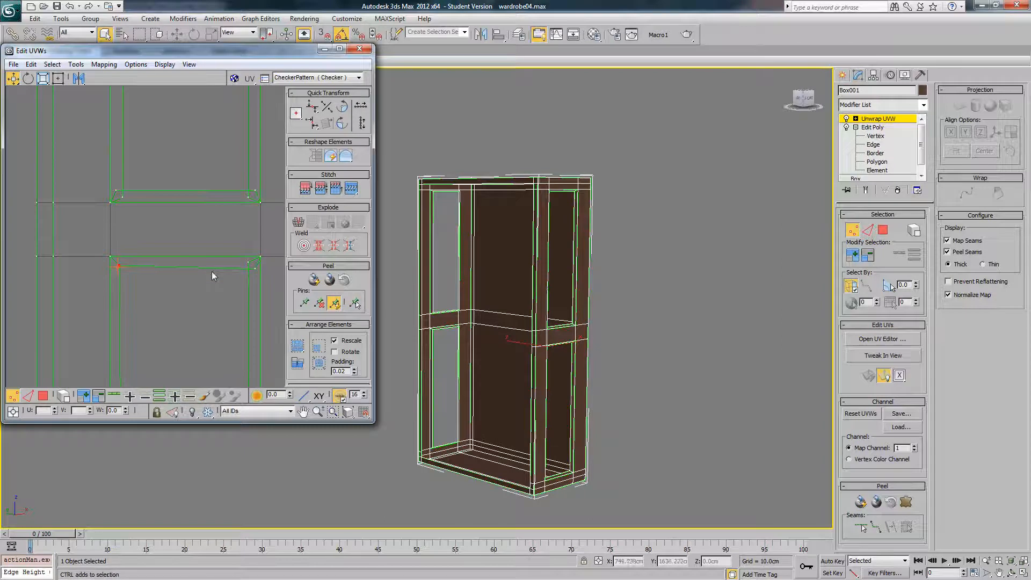
{"action": "left_click_drag", "start_coordinate": [244, 273], "coordinate": [261, 260]}
{"action": "key", "text": "ctrl+w"}
{"action": "middle_click_drag", "start_coordinate": [240, 315], "coordinate": [239, 150]}
{"action": "scroll", "coordinate": [202, 258], "scroll_direction": "down", "scroll_amount": 2}
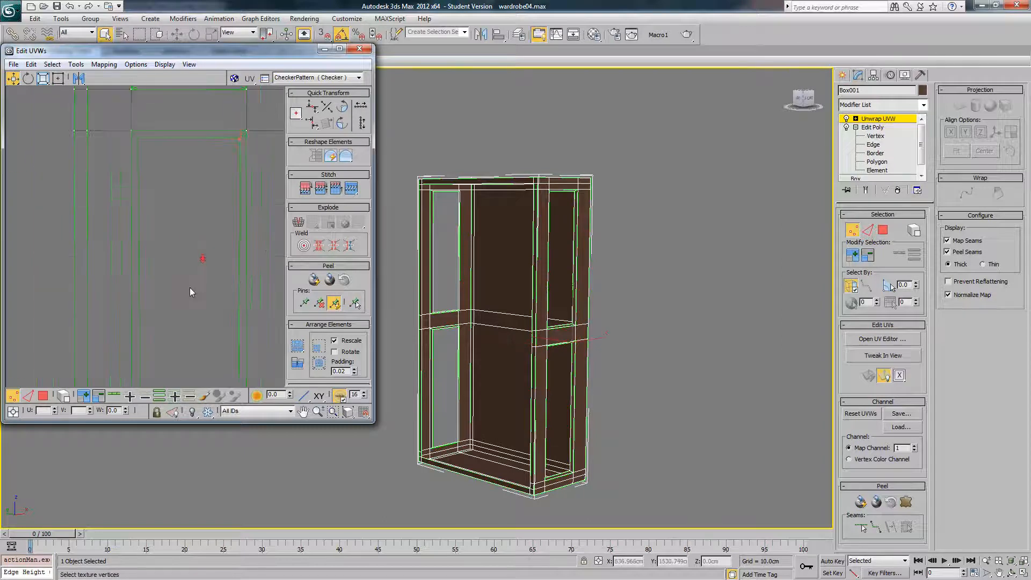
{"action": "middle_click_drag", "start_coordinate": [189, 288], "coordinate": [167, 141]}
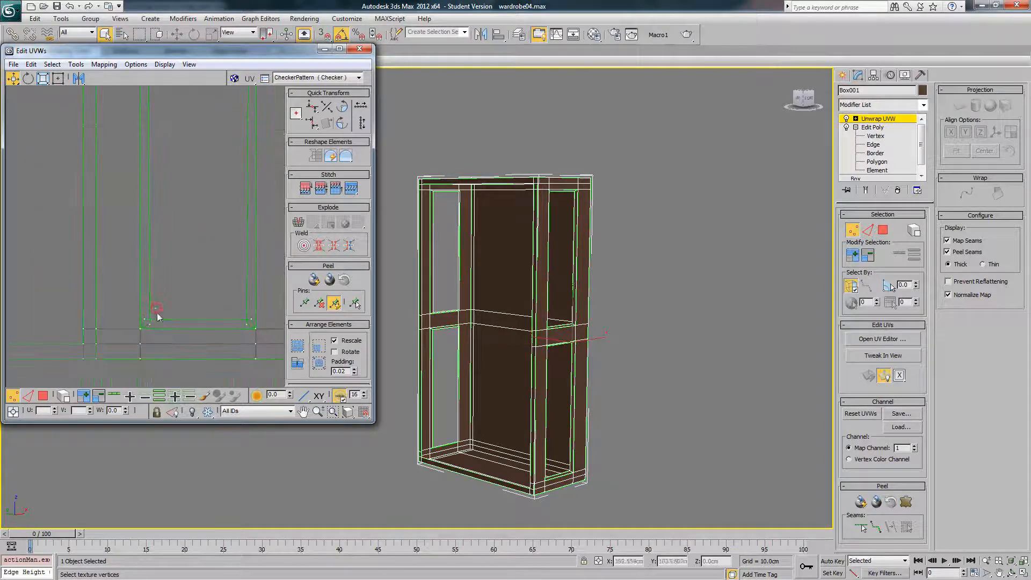
{"action": "left_click_drag", "start_coordinate": [142, 329], "coordinate": [142, 330]}
{"action": "key", "text": "ctrl+w"}
{"action": "left_click_drag", "start_coordinate": [238, 310], "coordinate": [253, 327]}
{"action": "key", "text": "ctrl+w"}
Step: Weld the paired UV vertices at all four corners of the second side panel's upper opening
{"action": "scroll", "coordinate": [245, 264], "scroll_direction": "down", "scroll_amount": 2}
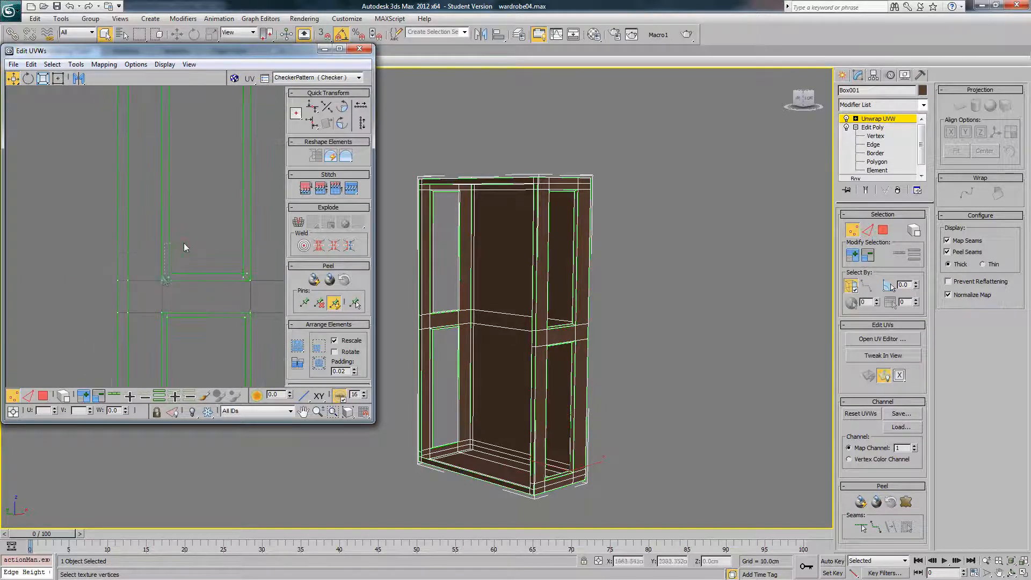
{"action": "left_click_drag", "start_coordinate": [164, 284], "coordinate": [164, 283]}
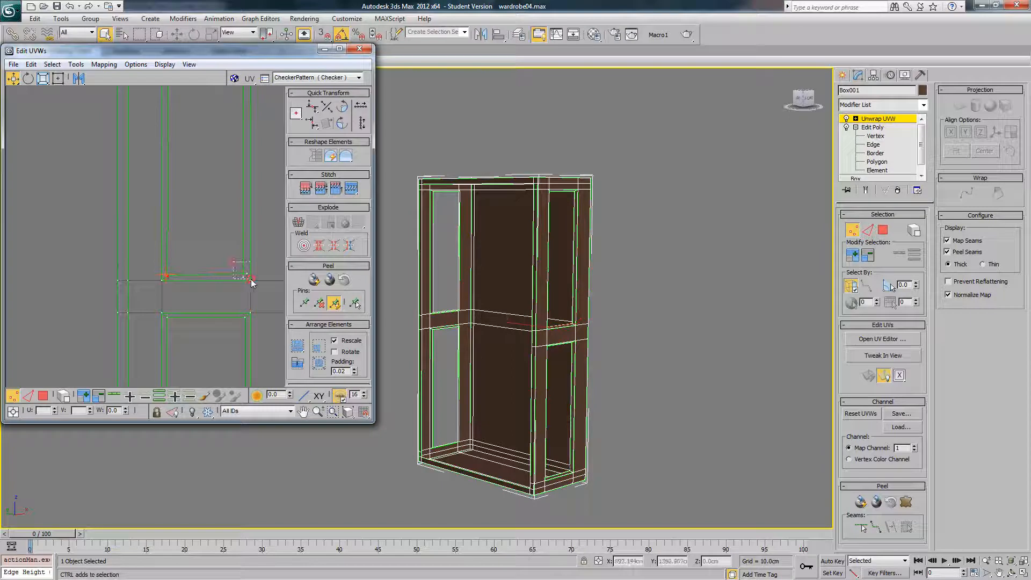
{"action": "left_click_drag", "start_coordinate": [251, 279], "coordinate": [251, 277]}
{"action": "key", "text": "ctrl+w"}
{"action": "middle_click_drag", "start_coordinate": [228, 183], "coordinate": [239, 420]}
{"action": "left_click_drag", "start_coordinate": [193, 252], "coordinate": [177, 260]}
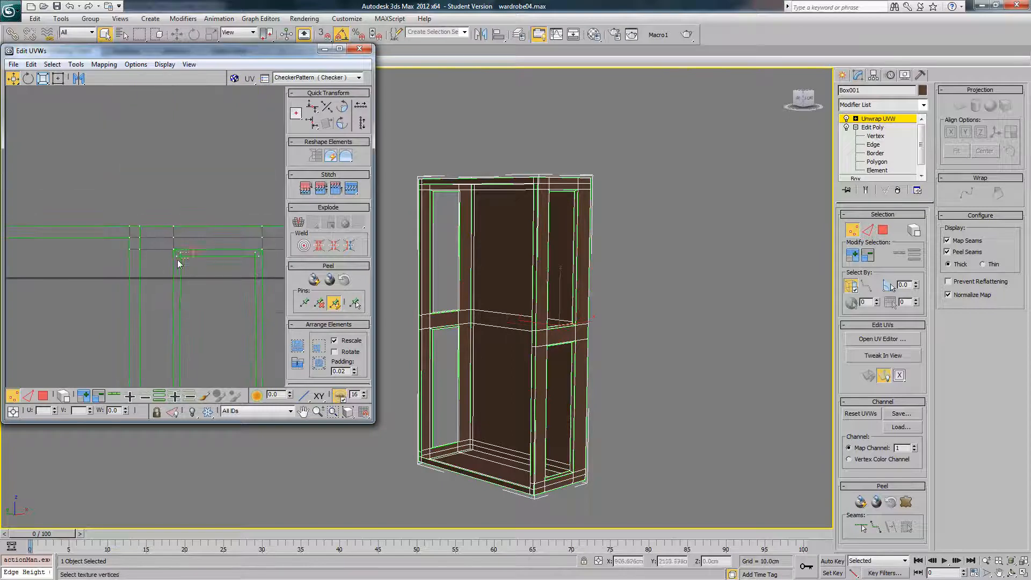
{"action": "key", "text": "ctrl+w"}
{"action": "left_click_drag", "start_coordinate": [243, 267], "coordinate": [261, 253]}
{"action": "key", "text": "ctrl+w"}
Step: Weld the paired UV vertices on the first side panel at the corners beside the middle rail and at the lower opening's bottom corners
{"action": "middle_click_drag", "start_coordinate": [208, 299], "coordinate": [222, 192]}
{"action": "scroll", "coordinate": [222, 191], "scroll_direction": "down", "scroll_amount": 1}
{"action": "scroll", "coordinate": [214, 200], "scroll_direction": "down", "scroll_amount": 1}
{"action": "middle_click_drag", "start_coordinate": [202, 238], "coordinate": [166, 88]}
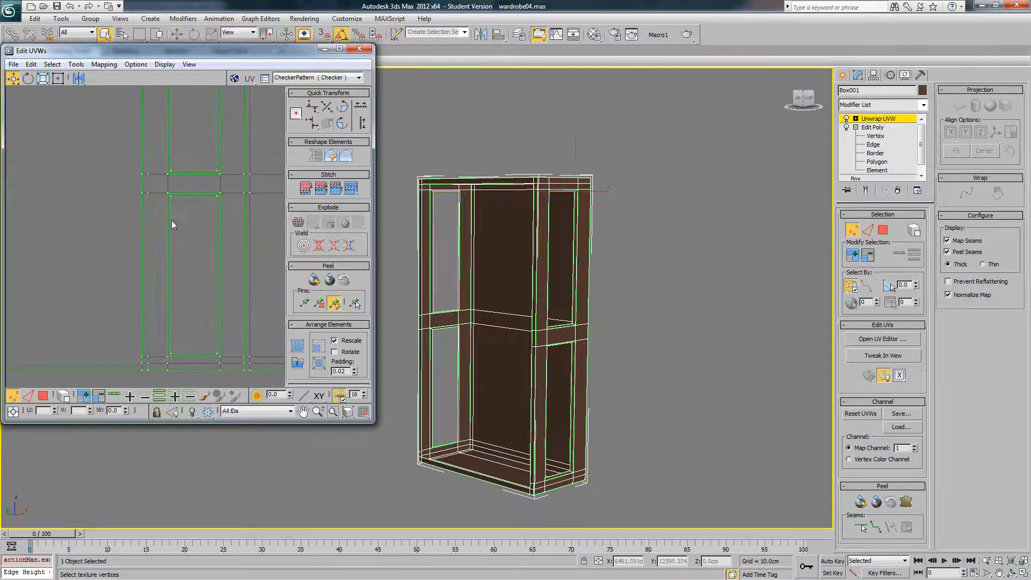
{"action": "middle_click_drag", "start_coordinate": [171, 225], "coordinate": [279, 247]}
{"action": "mouse_move", "coordinate": [39, 227]}
{"action": "middle_mouse_down"}
{"action": "mouse_move", "coordinate": [122, 212]}
{"action": "mouse_move", "coordinate": [173, 238]}
{"action": "middle_mouse_up"}
{"action": "scroll", "coordinate": [146, 219], "scroll_direction": "up", "scroll_amount": 1}
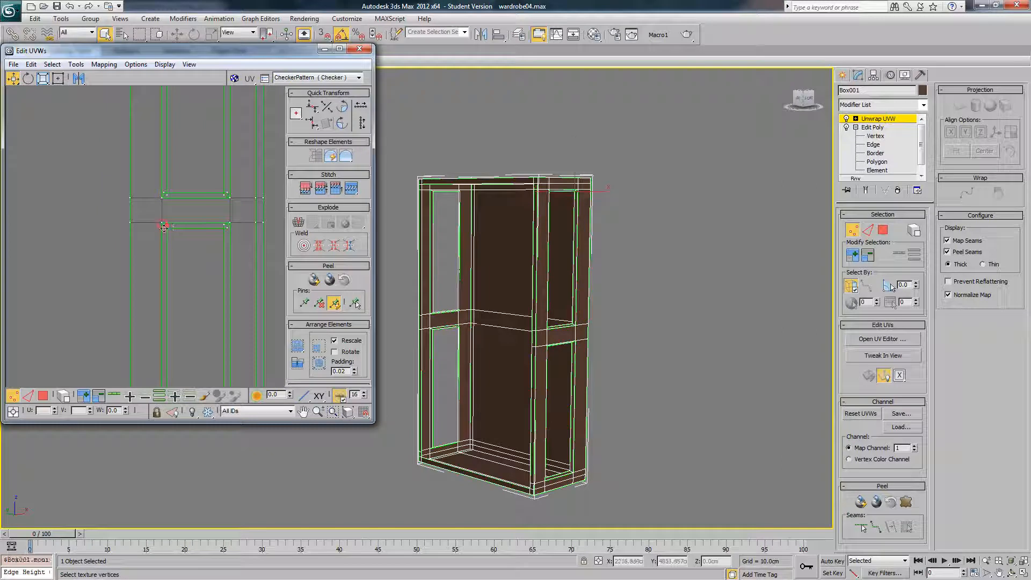
{"action": "left_click", "coordinate": [164, 195]}
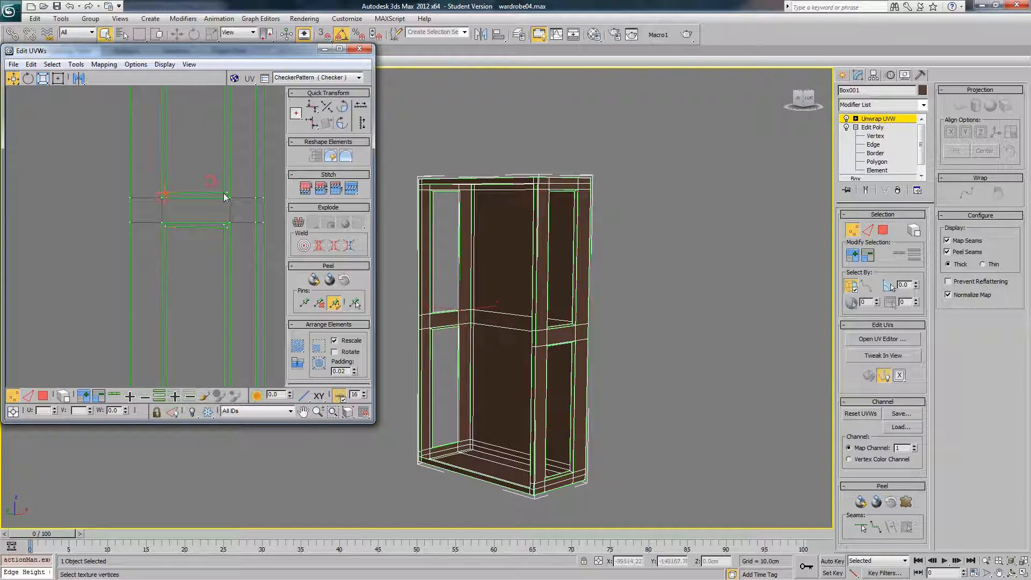
{"action": "left_click_drag", "start_coordinate": [229, 200], "coordinate": [228, 200]}
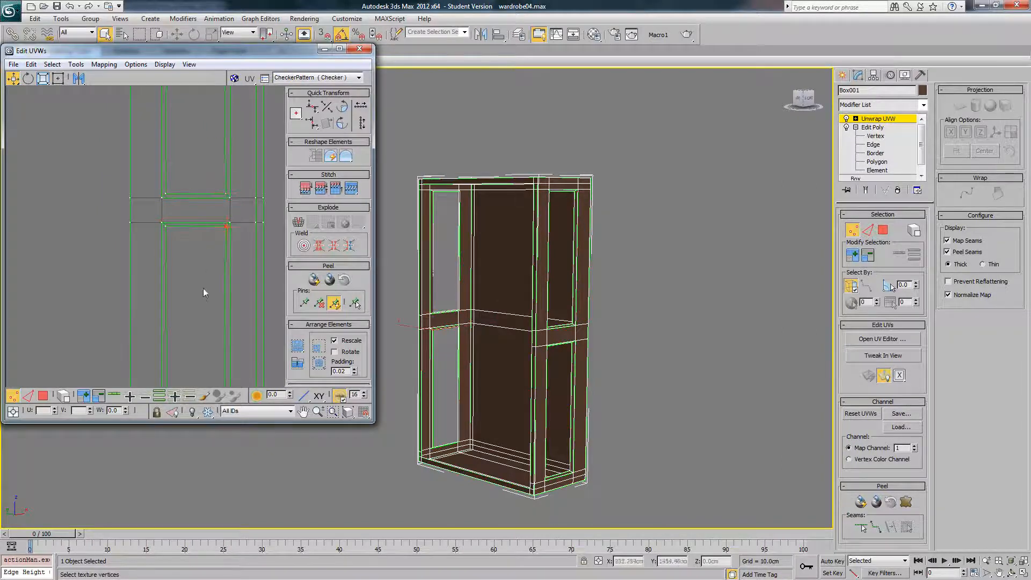
{"action": "middle_click_drag", "start_coordinate": [195, 288], "coordinate": [188, 177]}
{"action": "left_click_drag", "start_coordinate": [169, 256], "coordinate": [156, 294]}
{"action": "left_click_drag", "start_coordinate": [200, 269], "coordinate": [223, 295]}
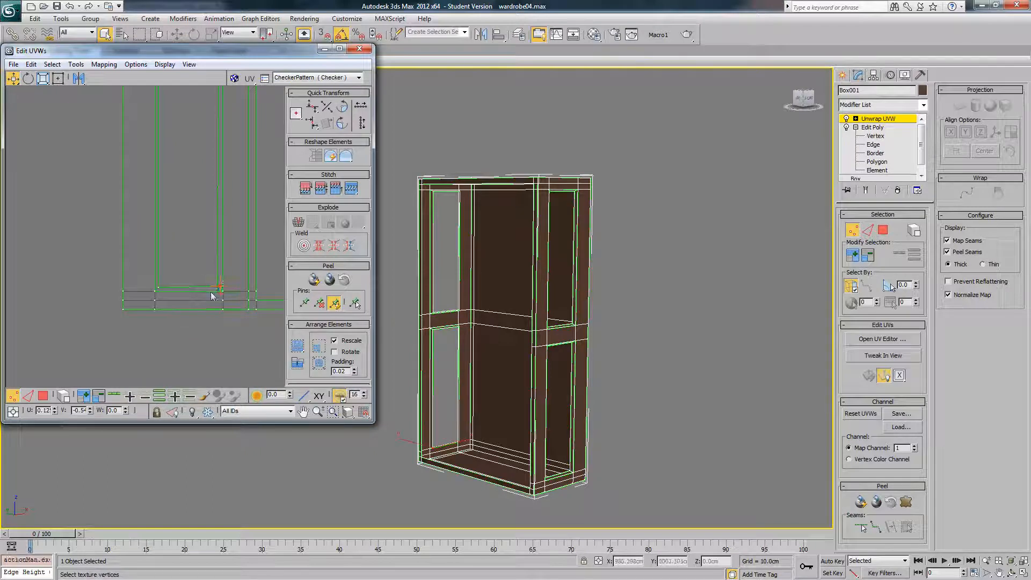
Step: Weld the paired UV vertices at the two top corners of the first side panel's upper opening
{"action": "middle_click_drag", "start_coordinate": [208, 205], "coordinate": [216, 280]}
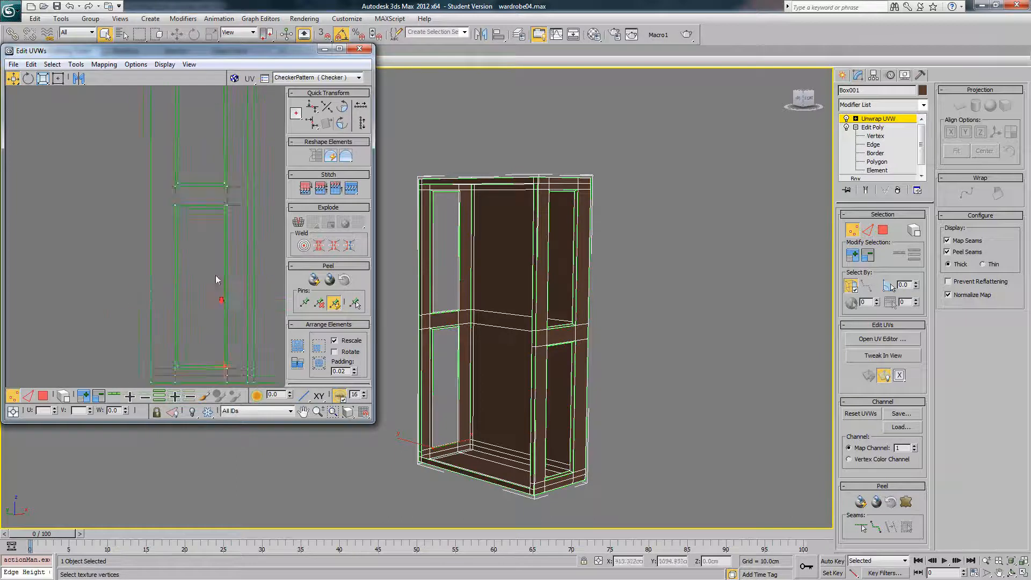
{"action": "scroll", "coordinate": [216, 279], "scroll_direction": "down", "scroll_amount": 2}
{"action": "middle_click_drag", "start_coordinate": [207, 237], "coordinate": [200, 313]}
{"action": "middle_click_drag", "start_coordinate": [183, 207], "coordinate": [202, 321]}
{"action": "scroll", "coordinate": [207, 290], "scroll_direction": "up", "scroll_amount": 3}
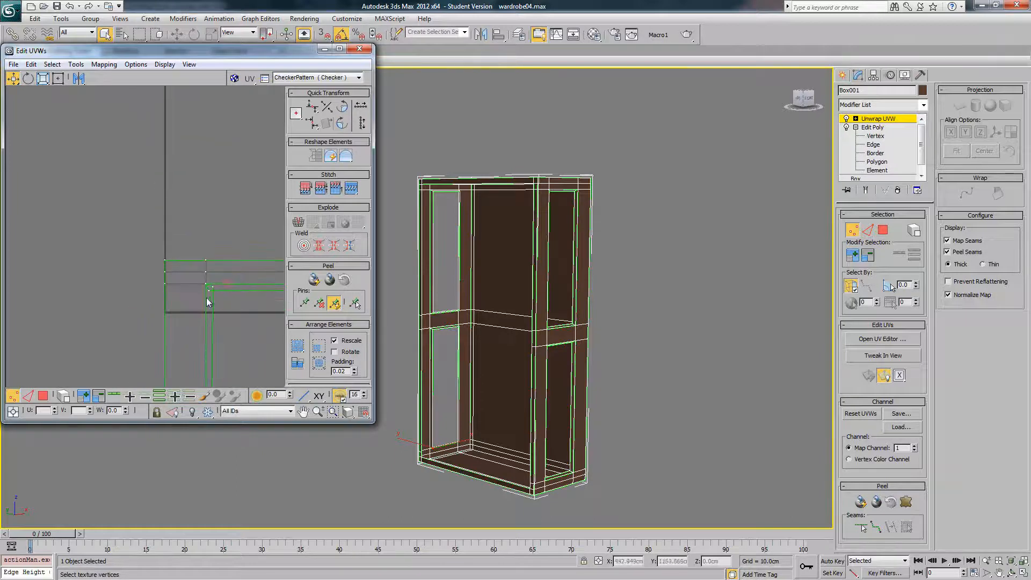
{"action": "left_click_drag", "start_coordinate": [207, 298], "coordinate": [207, 295]}
{"action": "middle_click_drag", "start_coordinate": [240, 297], "coordinate": [179, 303]}
{"action": "left_click_drag", "start_coordinate": [208, 301], "coordinate": [232, 294]}
{"action": "middle_click_drag", "start_coordinate": [232, 294], "coordinate": [176, 253]}
{"action": "scroll", "coordinate": [179, 237], "scroll_direction": "down", "scroll_amount": 2}
{"action": "scroll", "coordinate": [178, 189], "scroll_direction": "down", "scroll_amount": 5}
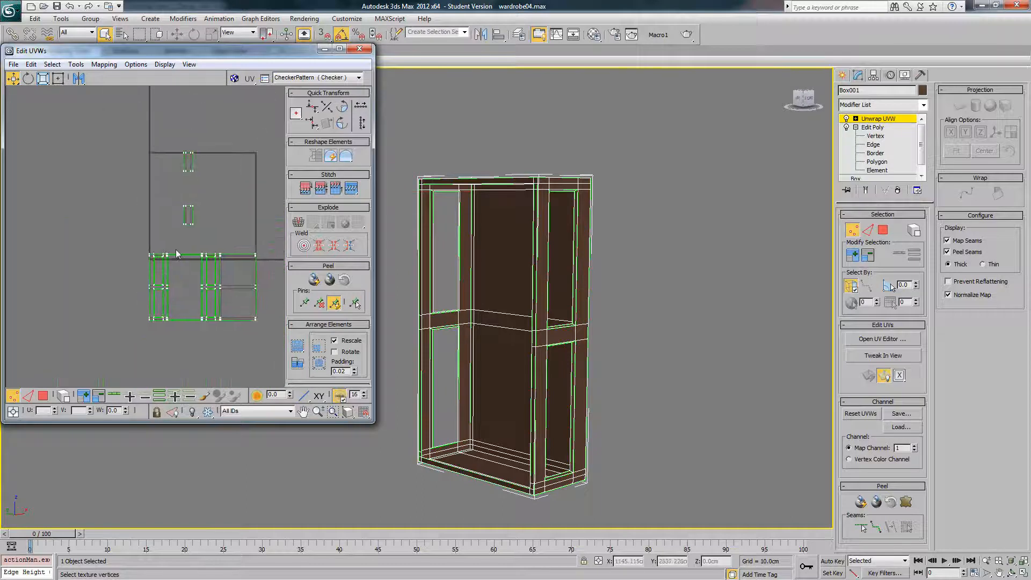
Step: Select the two small face shells inside the UV square, move them toward its right edge, and deselect them
{"action": "left_click", "coordinate": [44, 396]}
{"action": "scroll", "coordinate": [210, 231], "scroll_direction": "up", "scroll_amount": 3}
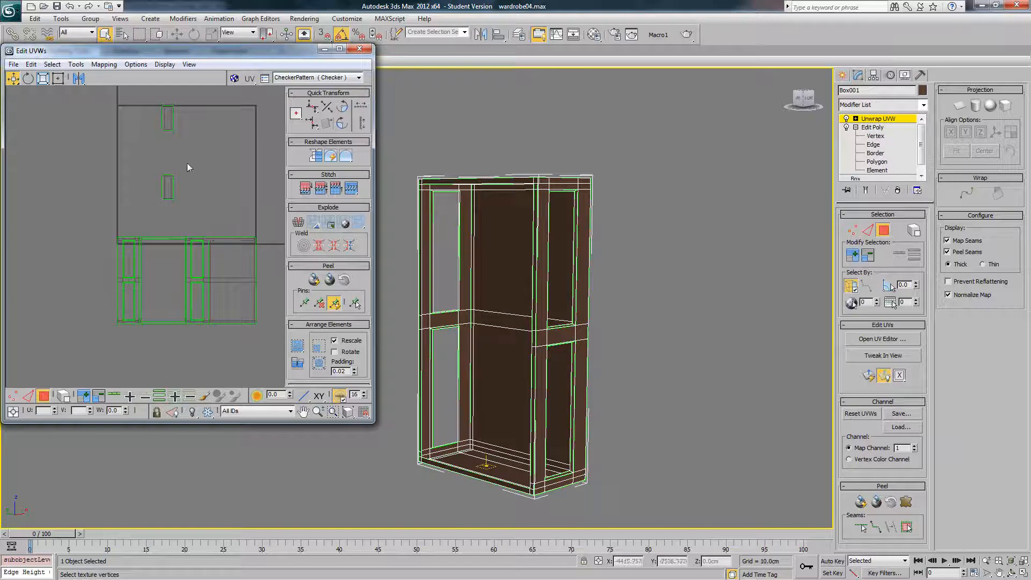
{"action": "left_click", "coordinate": [165, 188]}
{"action": "left_click", "coordinate": [175, 124], "text": "ctrl"}
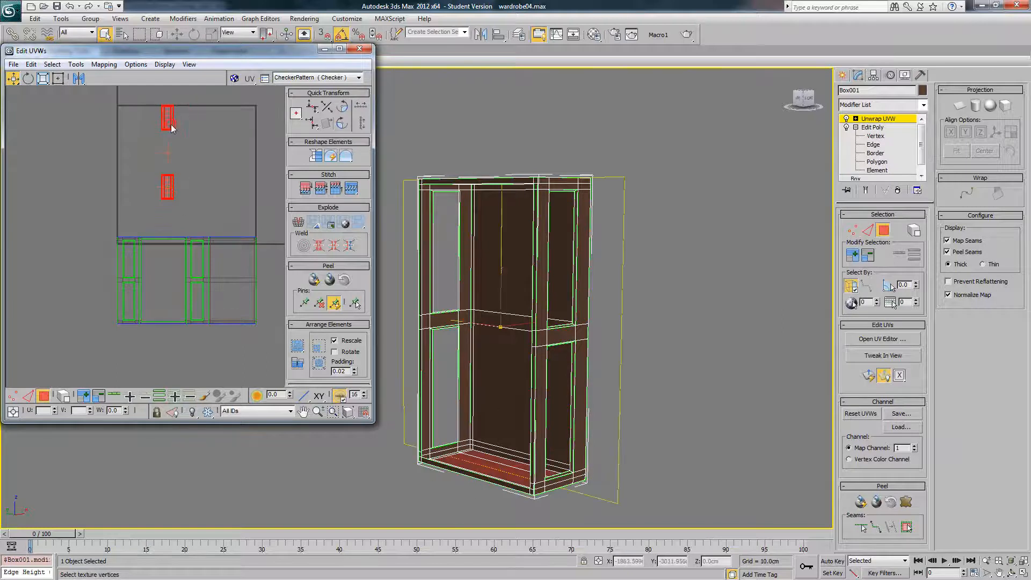
{"action": "left_click_drag", "start_coordinate": [171, 124], "coordinate": [233, 153]}
{"action": "left_click", "coordinate": [269, 173]}
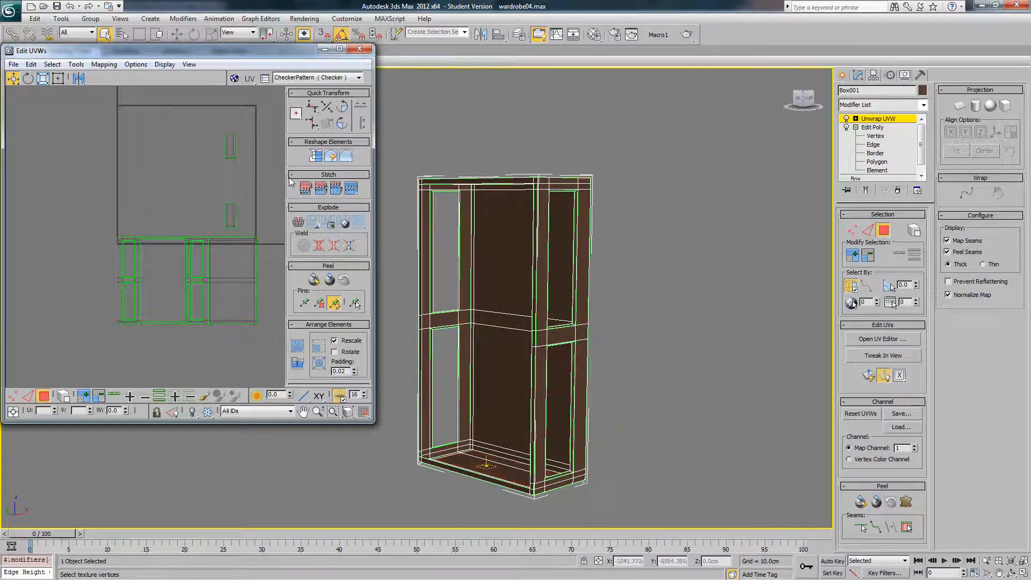
Step: Assign a Checker map to the diffuse channel of the 07 - Default material
{"action": "left_click", "coordinate": [594, 35]}
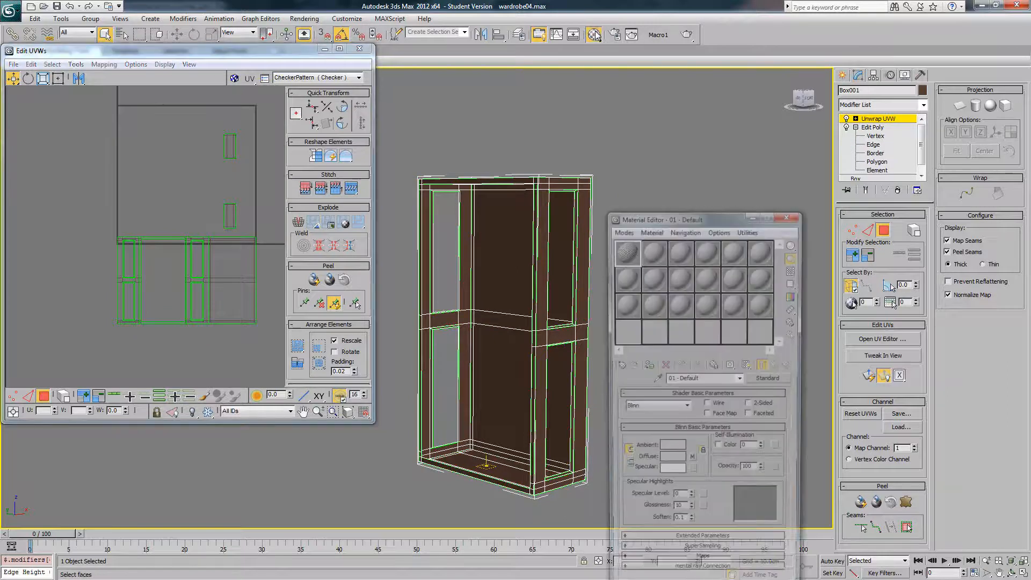
{"action": "left_click_drag", "start_coordinate": [693, 216], "coordinate": [740, 109]}
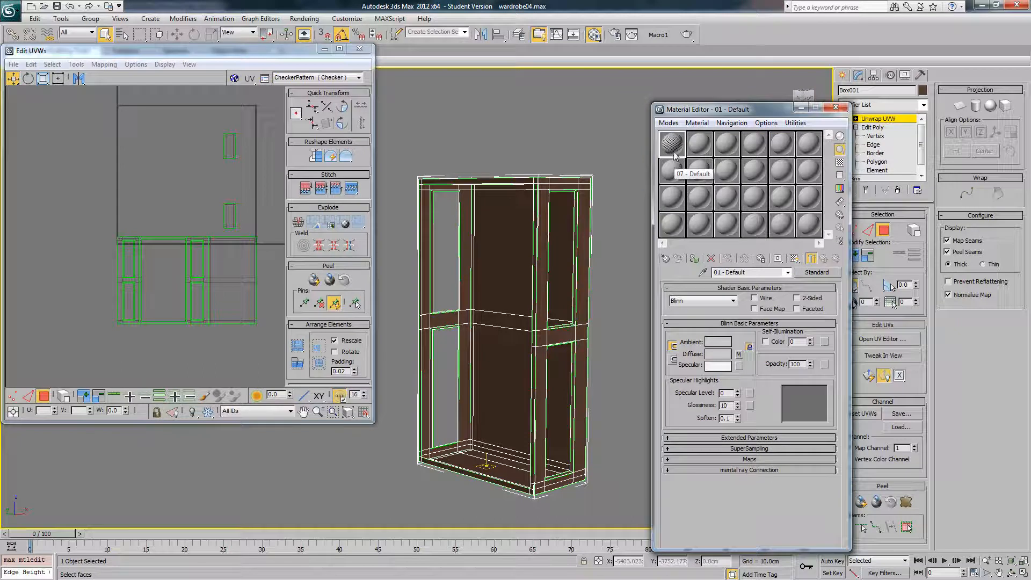
{"action": "left_click", "coordinate": [676, 170]}
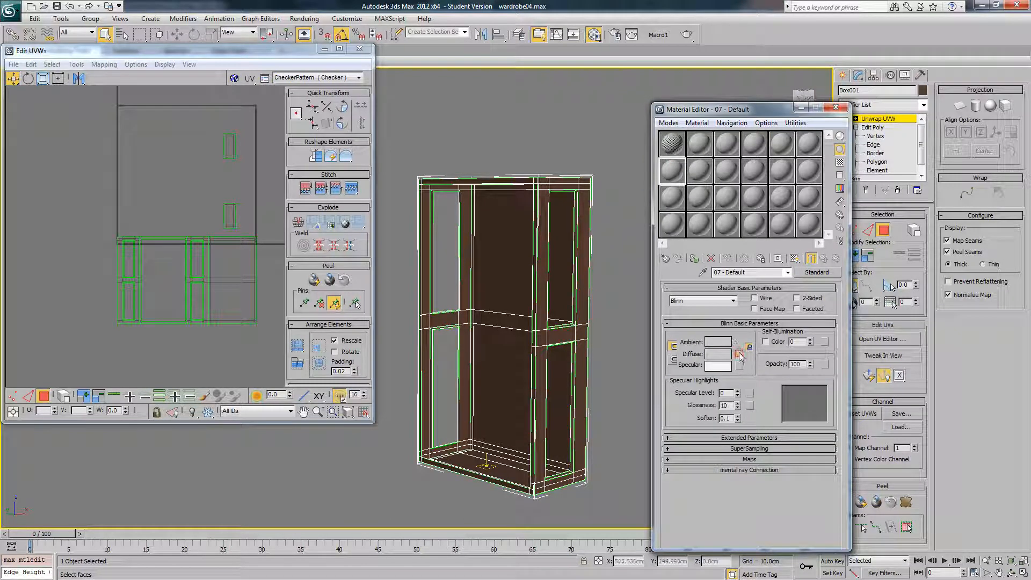
{"action": "left_click", "coordinate": [738, 355]}
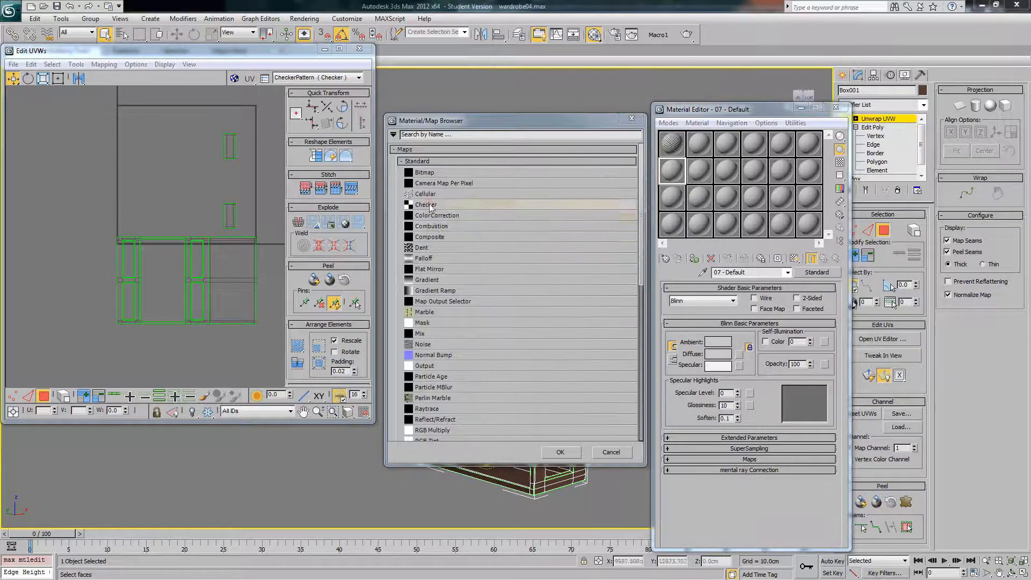
{"action": "left_click", "coordinate": [426, 205]}
{"action": "double_click", "coordinate": [427, 206]}
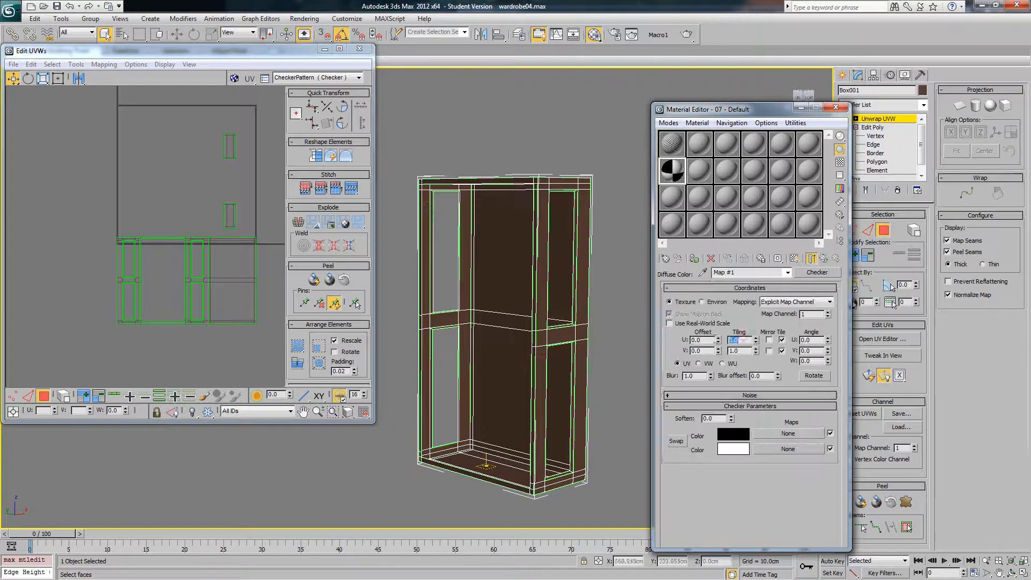
Step: Set the checker's U and V tiling to 20, assign the material to the wardrobe body and show it shaded in the viewport
{"action": "type", "text": "20"}
{"action": "key", "text": "Tab"}
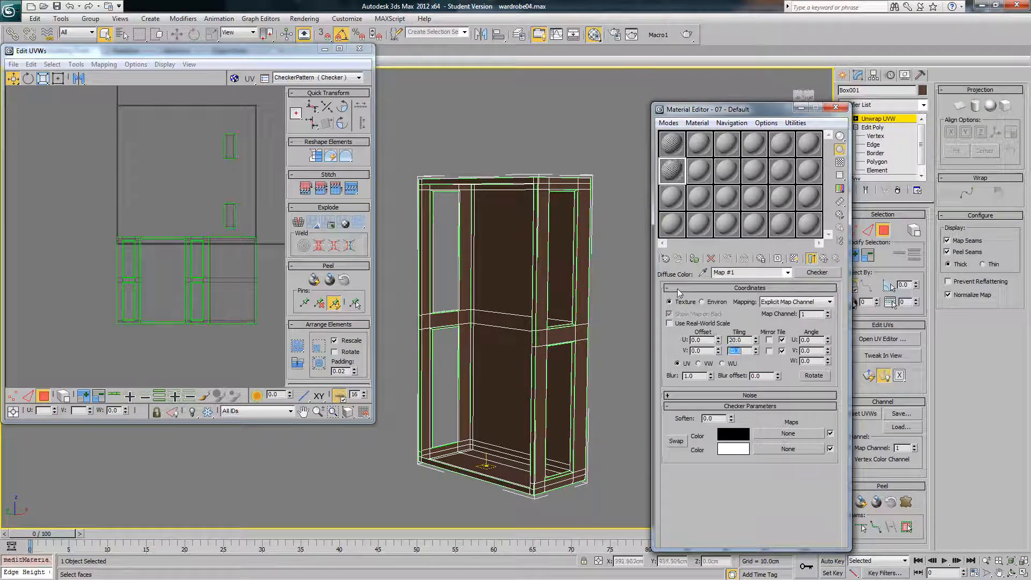
{"action": "type", "text": "20"}
{"action": "left_click", "coordinate": [695, 260]}
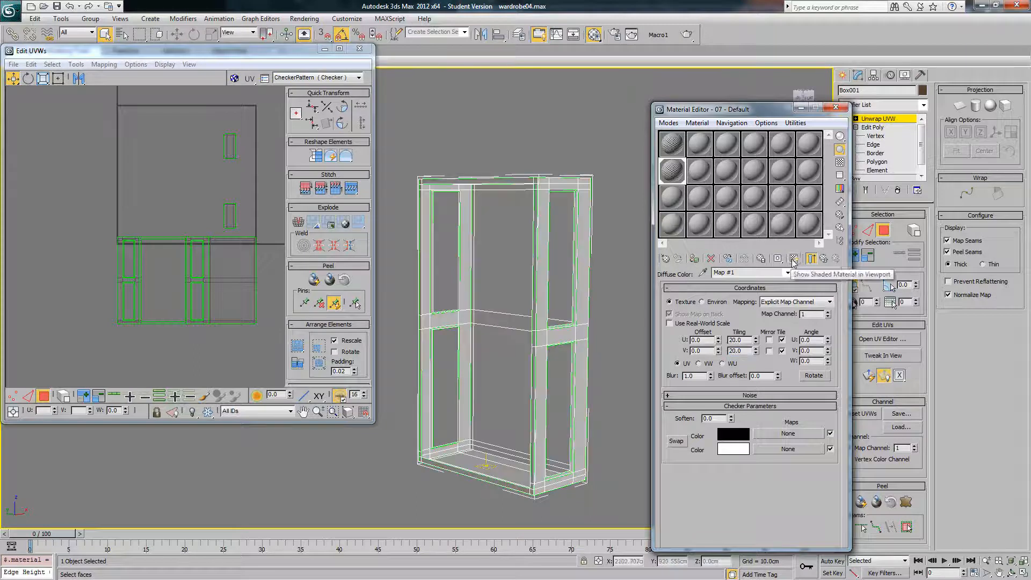
{"action": "left_click", "coordinate": [794, 259]}
{"action": "mouse_move", "coordinate": [515, 295]}
{"action": "middle_mouse_down", "text": "alt"}
{"action": "mouse_move", "coordinate": [553, 297]}
{"action": "mouse_move", "coordinate": [492, 191]}
{"action": "mouse_move", "coordinate": [443, 310]}
{"action": "mouse_move", "coordinate": [480, 288]}
{"action": "middle_mouse_up", "text": "alt"}
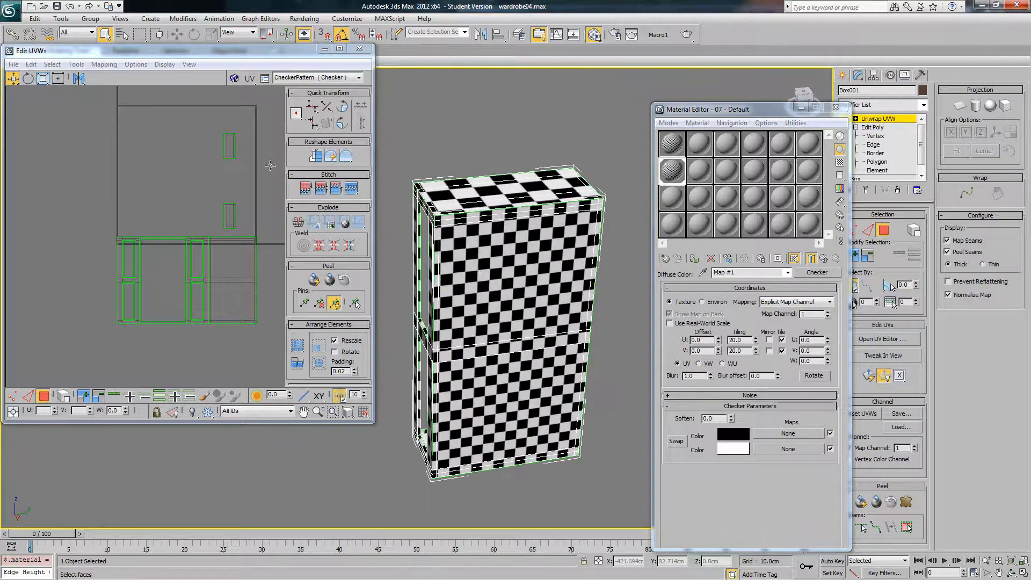
Step: Select the two small top and bottom face shells and scale them up until their checkers match the back panel's
{"action": "left_click_drag", "start_coordinate": [239, 124], "coordinate": [207, 228]}
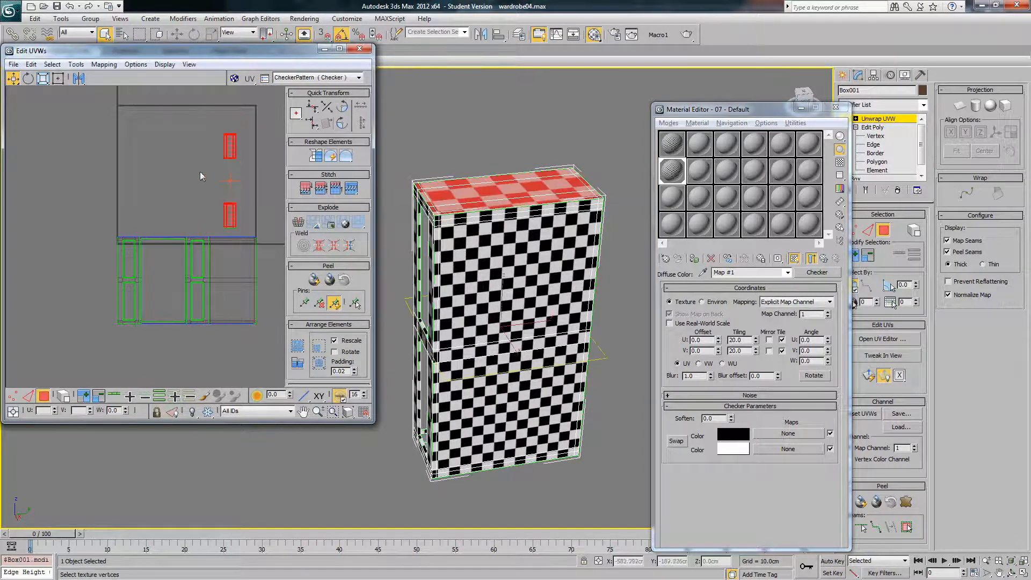
{"action": "left_click", "coordinate": [44, 79]}
{"action": "left_click_drag", "start_coordinate": [230, 150], "coordinate": [235, 120]}
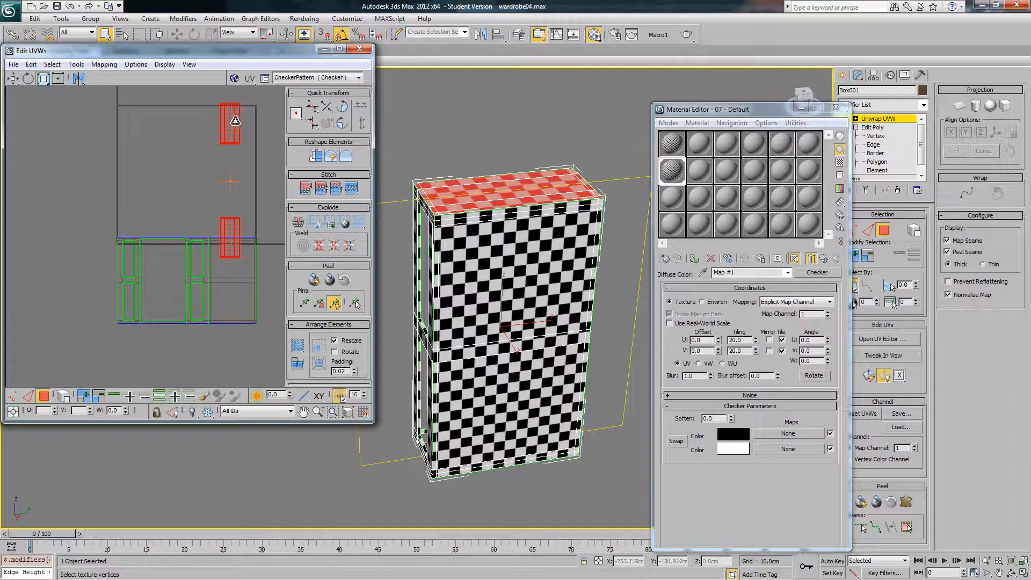
Step: Move the two selected shells outside the UV square and rotate one by 90 degrees to suit the back panel's upper edge
{"action": "left_click", "coordinate": [13, 79]}
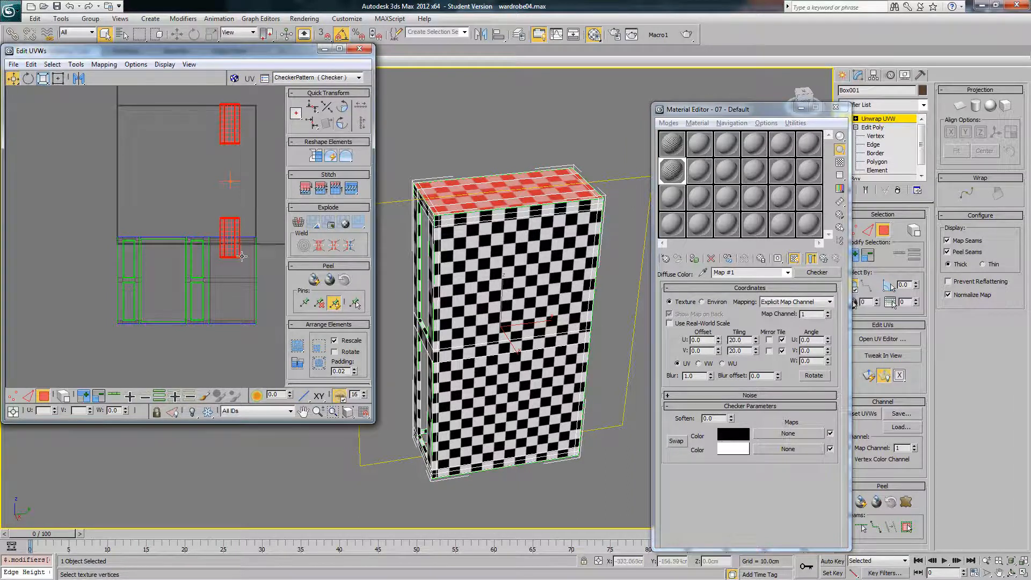
{"action": "scroll", "coordinate": [240, 255], "scroll_direction": "up", "scroll_amount": 2}
{"action": "middle_click_drag", "start_coordinate": [240, 256], "coordinate": [217, 234]}
{"action": "left_click_drag", "start_coordinate": [207, 207], "coordinate": [309, 224]}
{"action": "scroll", "coordinate": [189, 163], "scroll_direction": "down", "scroll_amount": 1}
{"action": "left_click", "coordinate": [342, 107]}
Step: Scale the rotated top shell to about the back panel's width and deselect it
{"action": "scroll", "coordinate": [219, 186], "scroll_direction": "up", "scroll_amount": 3}
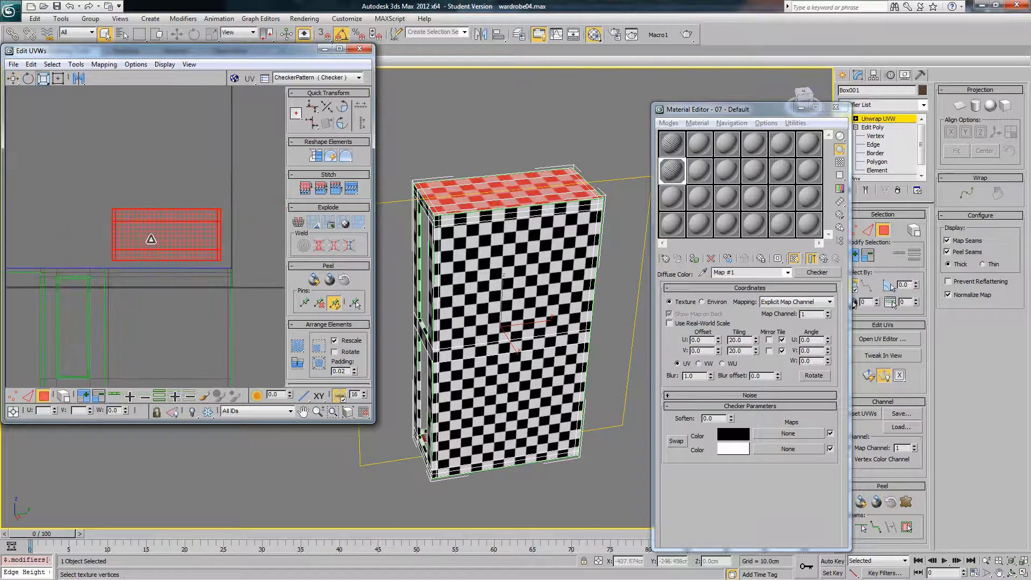
{"action": "left_click_drag", "start_coordinate": [151, 239], "coordinate": [175, 234]}
{"action": "right_click", "coordinate": [188, 236]}
{"action": "left_click", "coordinate": [192, 215]}
{"action": "left_click", "coordinate": [188, 168]}
{"action": "scroll", "coordinate": [130, 243], "scroll_direction": "down", "scroll_amount": 2}
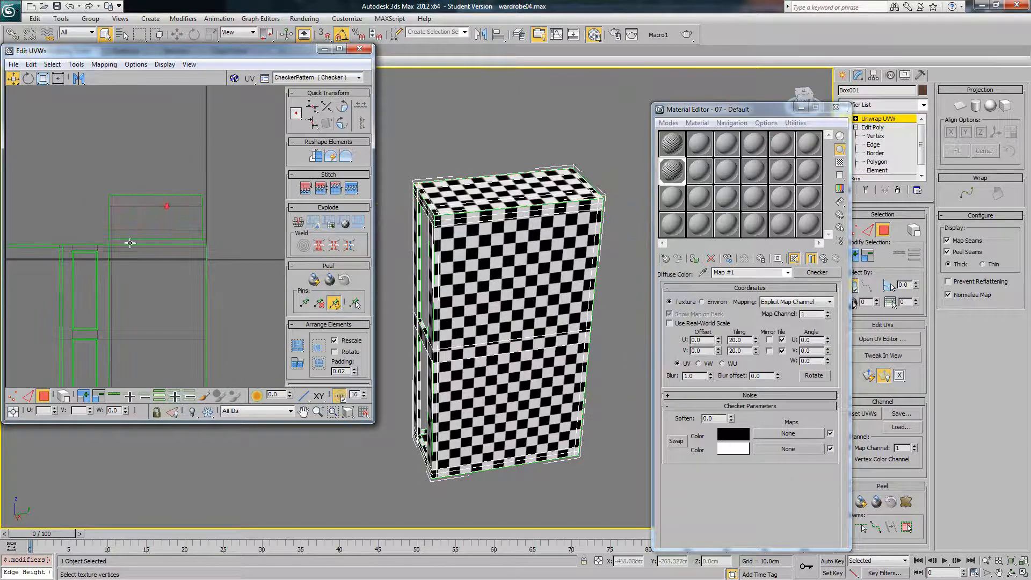
Step: Check which faces of the back panel and top shell adjoin, and mirror the whole top shell vertically
{"action": "left_click", "coordinate": [136, 247]}
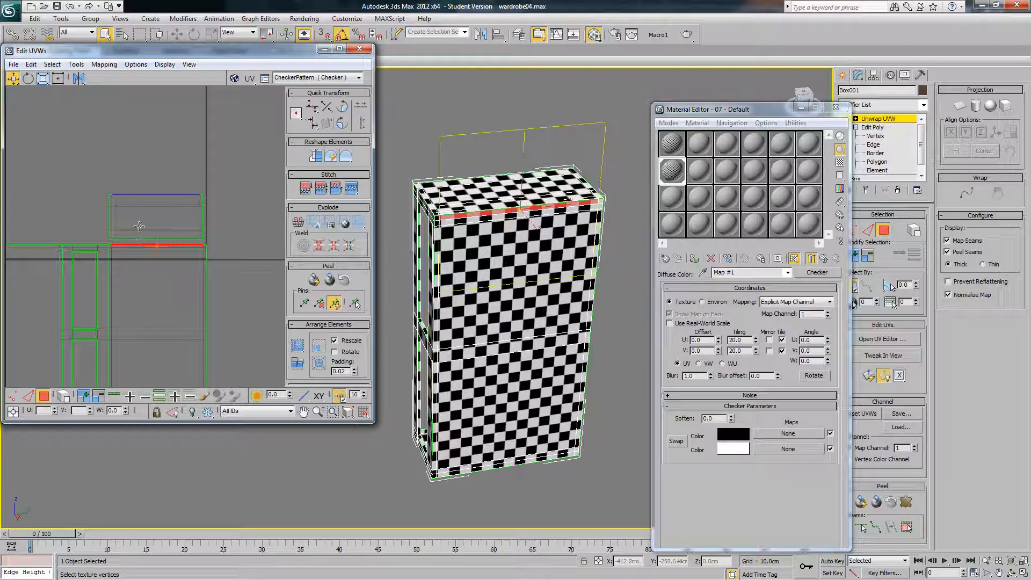
{"action": "left_click", "coordinate": [190, 177]}
{"action": "scroll", "coordinate": [156, 239], "scroll_direction": "up", "scroll_amount": 2}
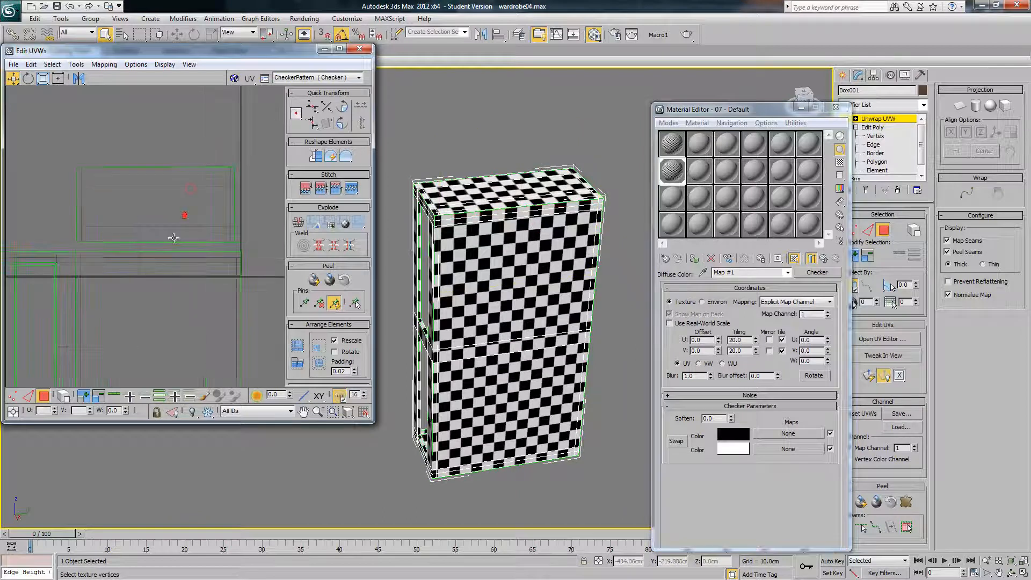
{"action": "left_click", "coordinate": [156, 255]}
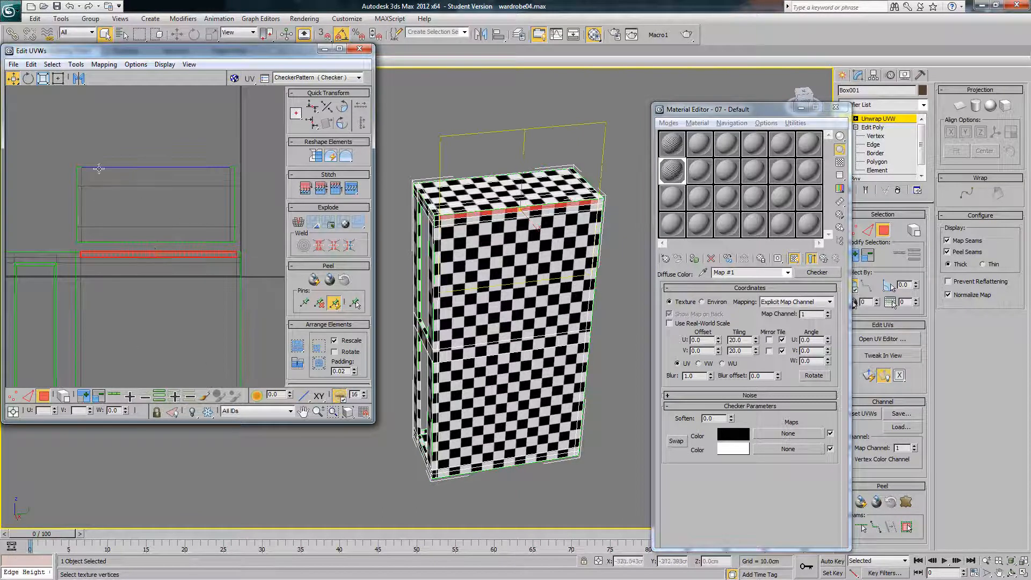
{"action": "left_click", "coordinate": [179, 168]}
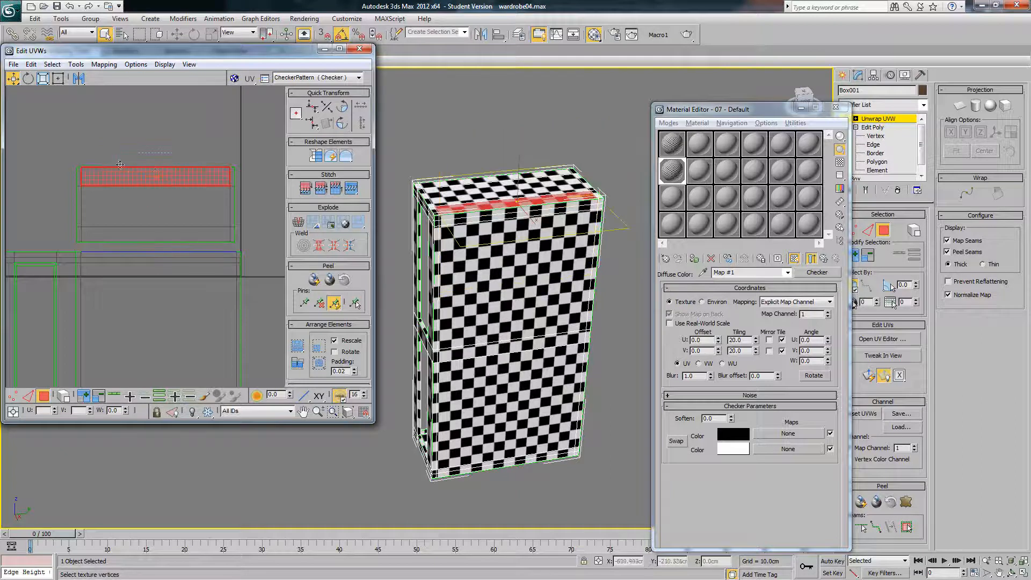
{"action": "left_click_drag", "start_coordinate": [195, 229], "coordinate": [244, 239]}
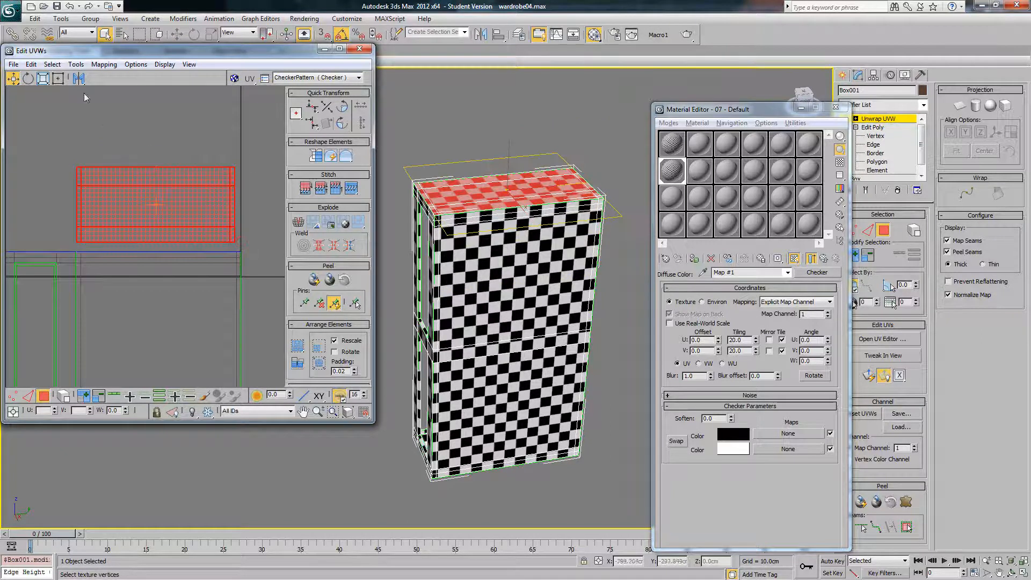
{"action": "left_click", "coordinate": [75, 65]}
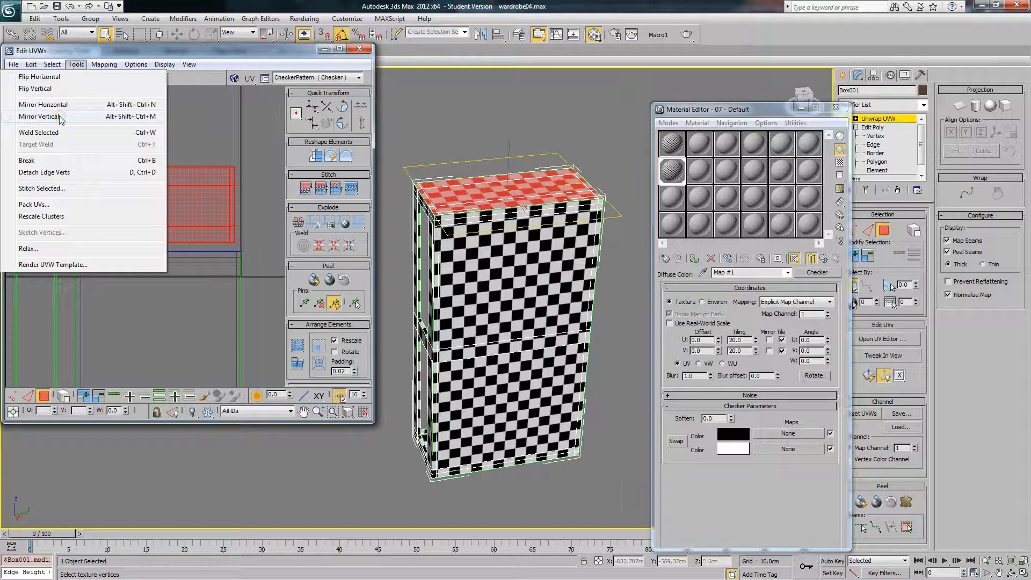
{"action": "left_click", "coordinate": [41, 117]}
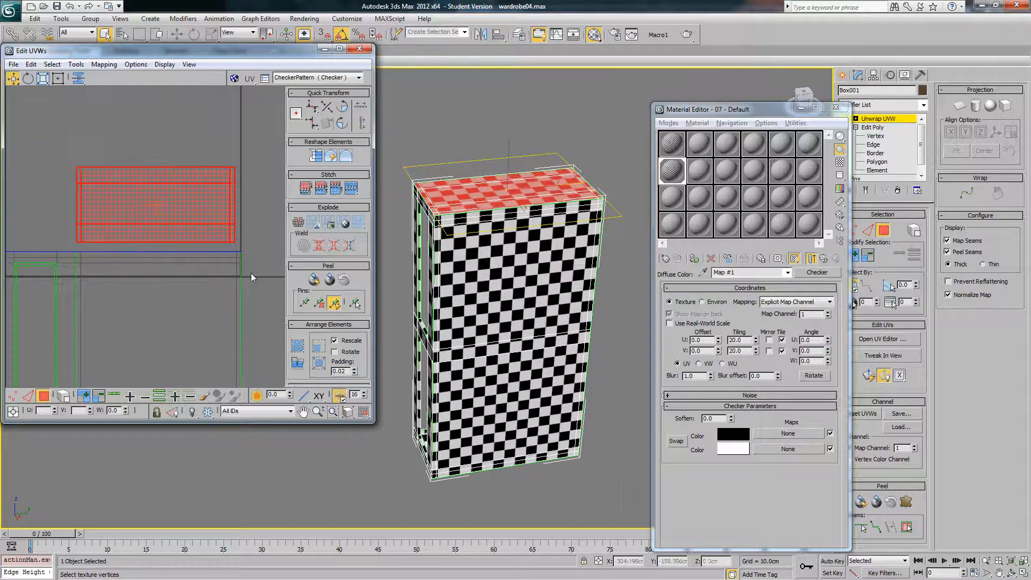
Step: Select the top shell as an element in vertex mode and align its lower corner with the back panel's upper corner
{"action": "left_click", "coordinate": [13, 396]}
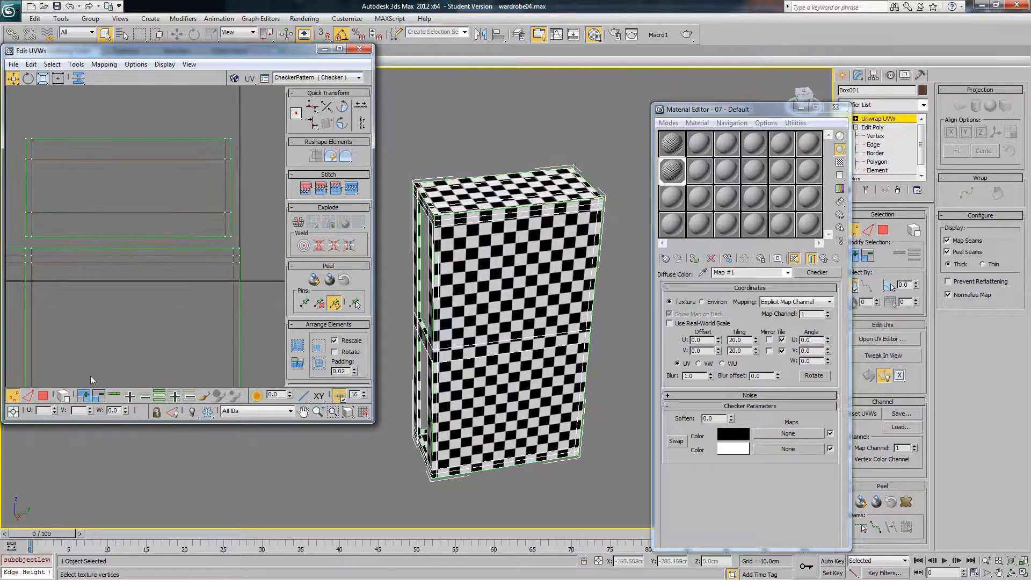
{"action": "left_click", "coordinate": [63, 397]}
{"action": "left_click_drag", "start_coordinate": [231, 236], "coordinate": [240, 249]}
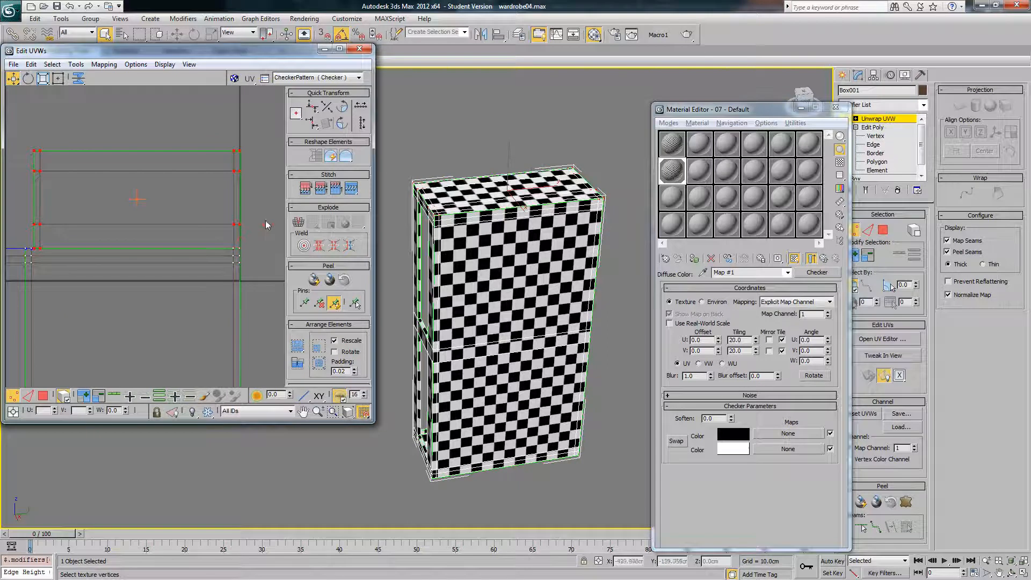
Step: Move the bottom face shell from outside the UV square to the back panel's lower edge, aligning their corners
{"action": "scroll", "coordinate": [248, 225], "scroll_direction": "down", "scroll_amount": 4}
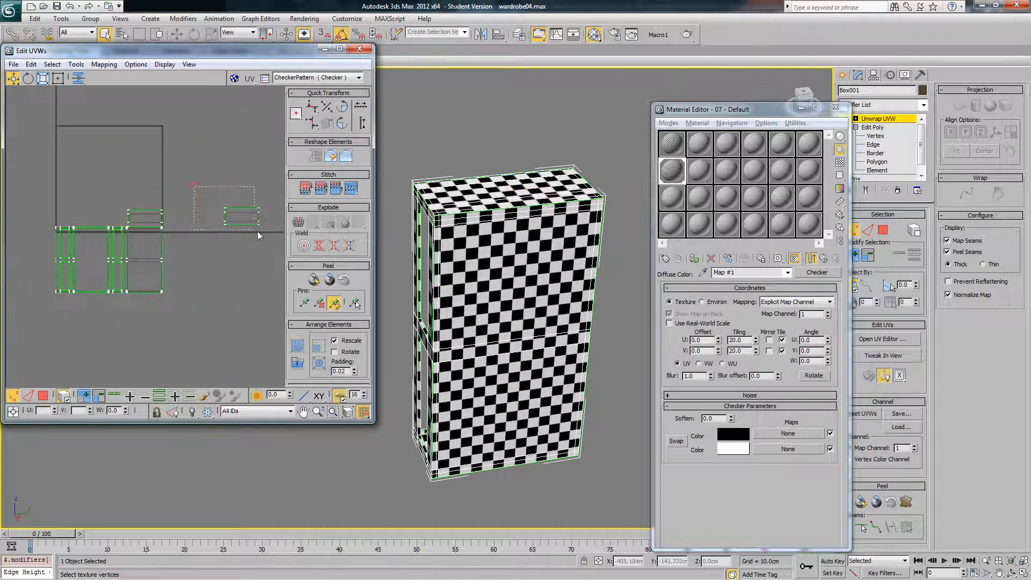
{"action": "left_click_drag", "start_coordinate": [258, 232], "coordinate": [159, 309]}
{"action": "scroll", "coordinate": [165, 298], "scroll_direction": "up", "scroll_amount": 6}
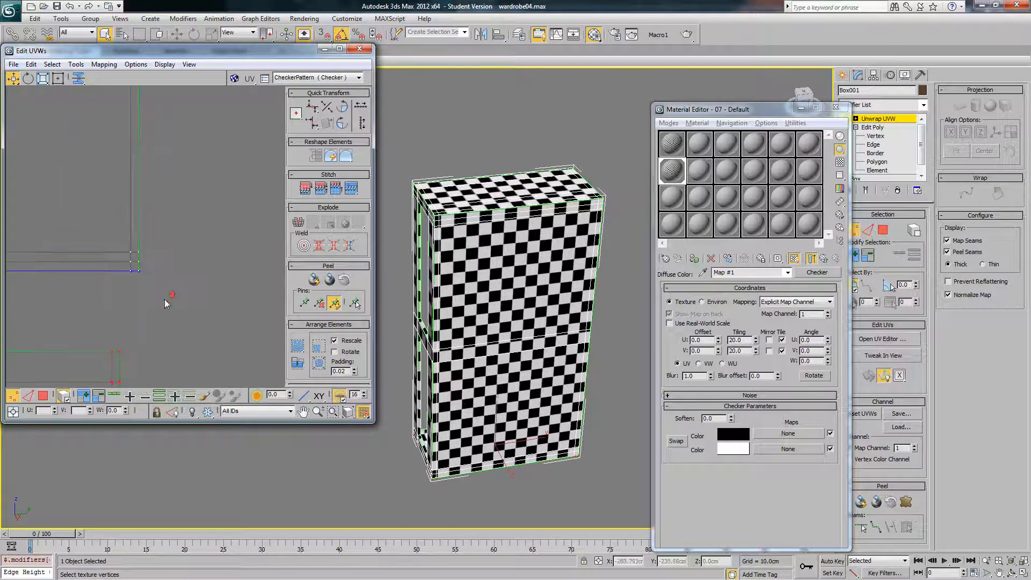
{"action": "middle_click_drag", "start_coordinate": [144, 318], "coordinate": [218, 289]}
{"action": "left_click_drag", "start_coordinate": [192, 348], "coordinate": [217, 242]}
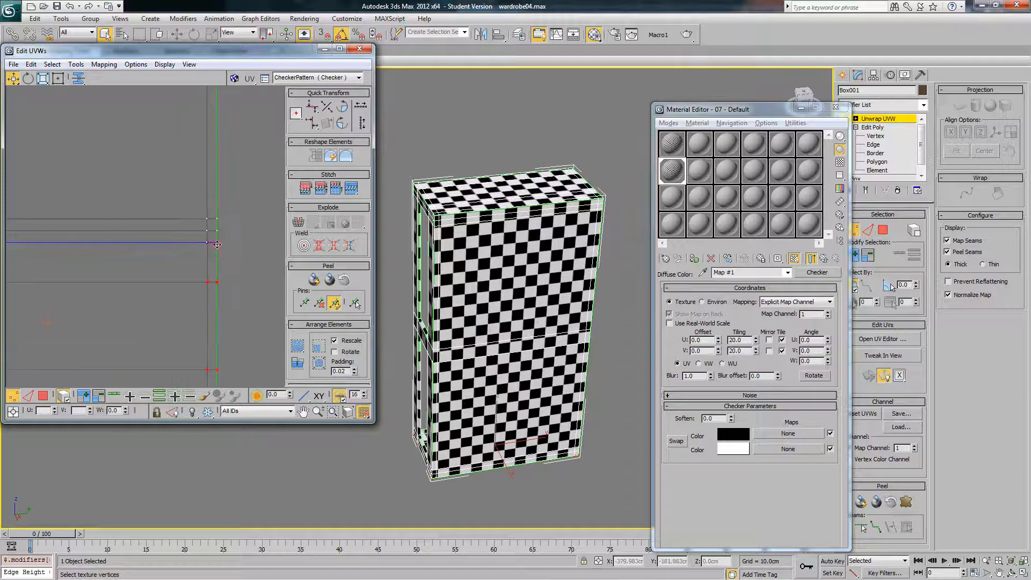
Step: Scale the bottom shell to the back panel's width, align its corner vertices with the panel, and deselect it
{"action": "scroll", "coordinate": [228, 265], "scroll_direction": "down", "scroll_amount": 3}
{"action": "key", "text": "r"}
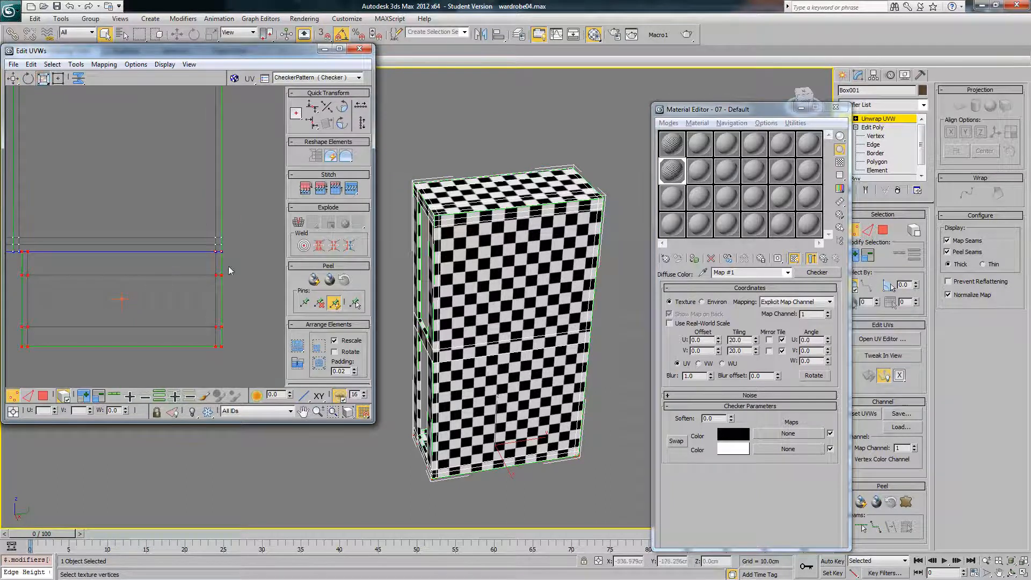
{"action": "left_click_drag", "start_coordinate": [222, 275], "coordinate": [226, 275]}
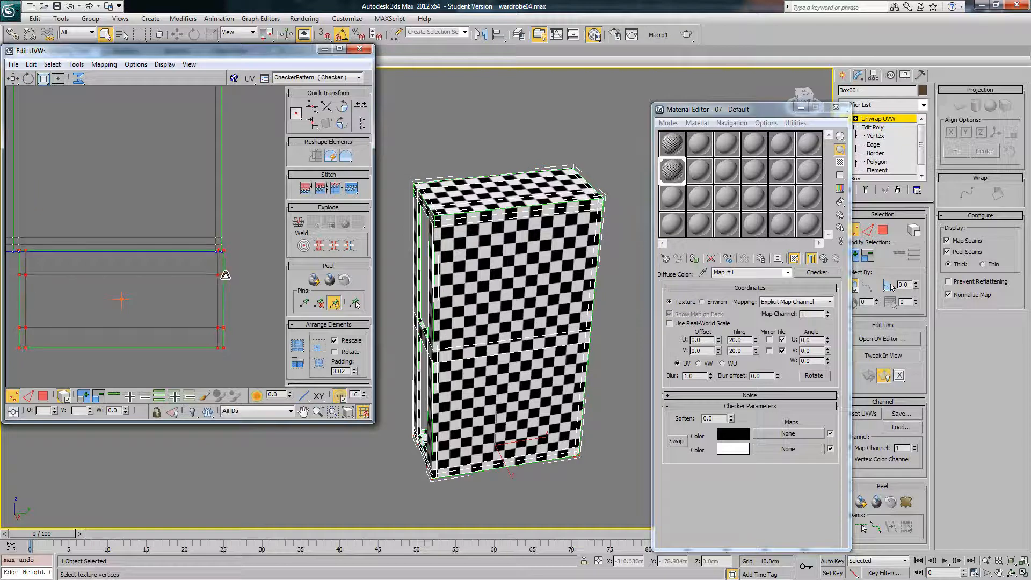
{"action": "key", "text": "w"}
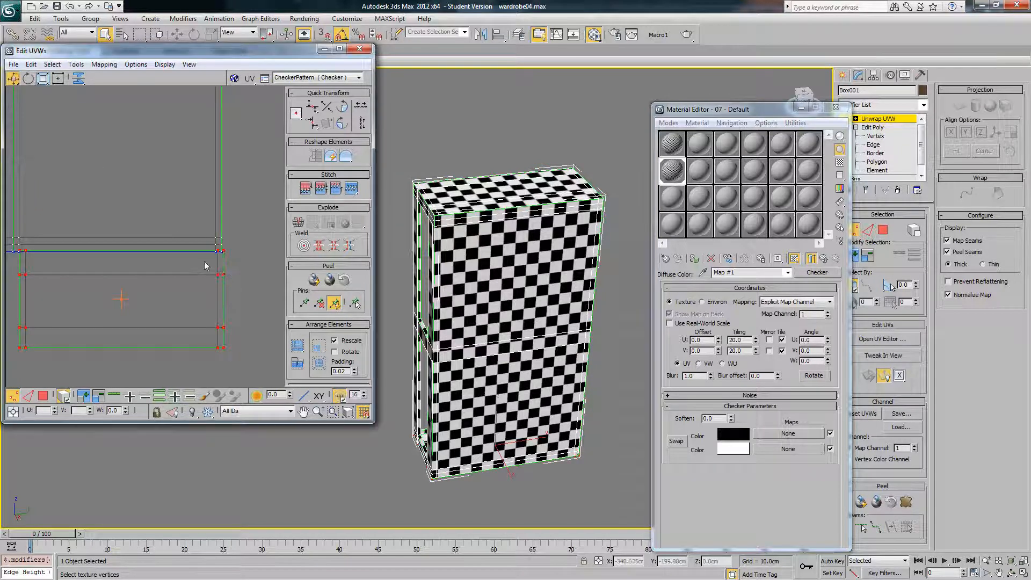
{"action": "left_click_drag", "start_coordinate": [227, 255], "coordinate": [225, 254]}
{"action": "left_click", "coordinate": [238, 257]}
{"action": "scroll", "coordinate": [237, 255], "scroll_direction": "down", "scroll_amount": 5}
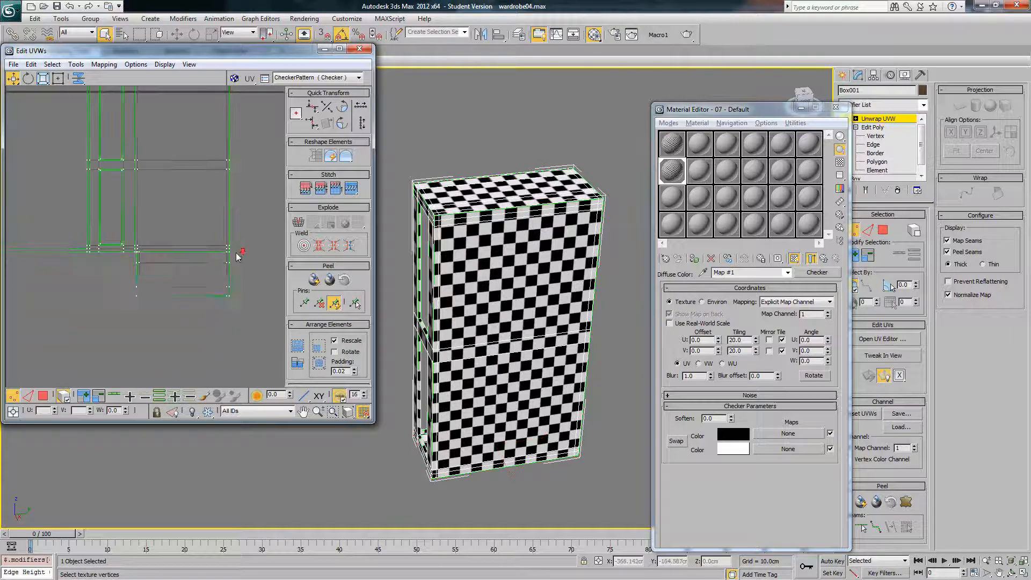
Step: Scale the top shell to the back panel's width and align it with the panel's upper corners
{"action": "middle_click_drag", "start_coordinate": [197, 204], "coordinate": [170, 266]}
{"action": "scroll", "coordinate": [176, 252], "scroll_direction": "up", "scroll_amount": 6}
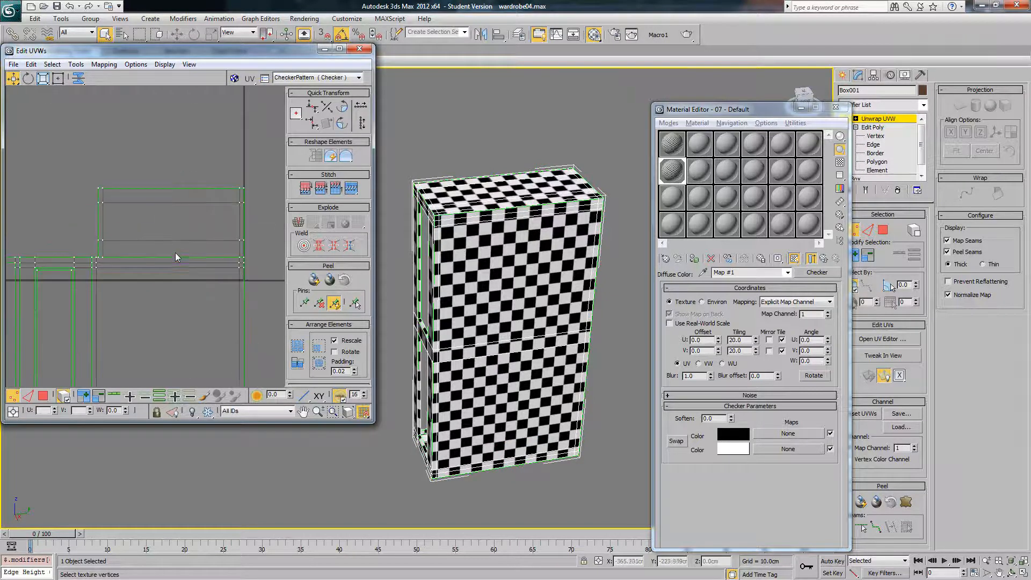
{"action": "scroll", "coordinate": [200, 213], "scroll_direction": "down", "scroll_amount": 2}
{"action": "left_click", "coordinate": [222, 153]}
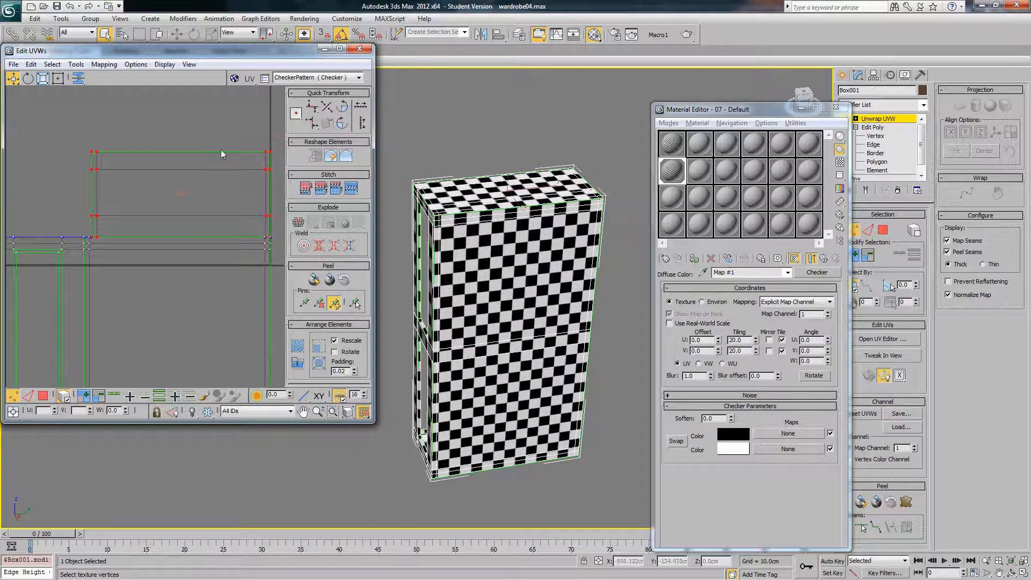
{"action": "left_click", "coordinate": [46, 82]}
{"action": "middle_click_drag", "start_coordinate": [242, 218], "coordinate": [211, 217]}
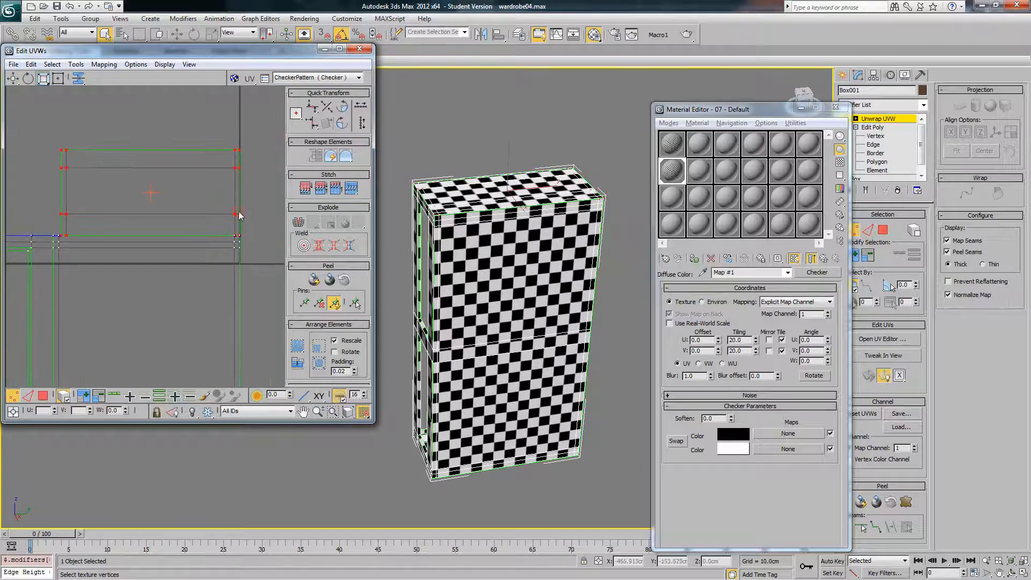
{"action": "left_click_drag", "start_coordinate": [241, 210], "coordinate": [241, 210]}
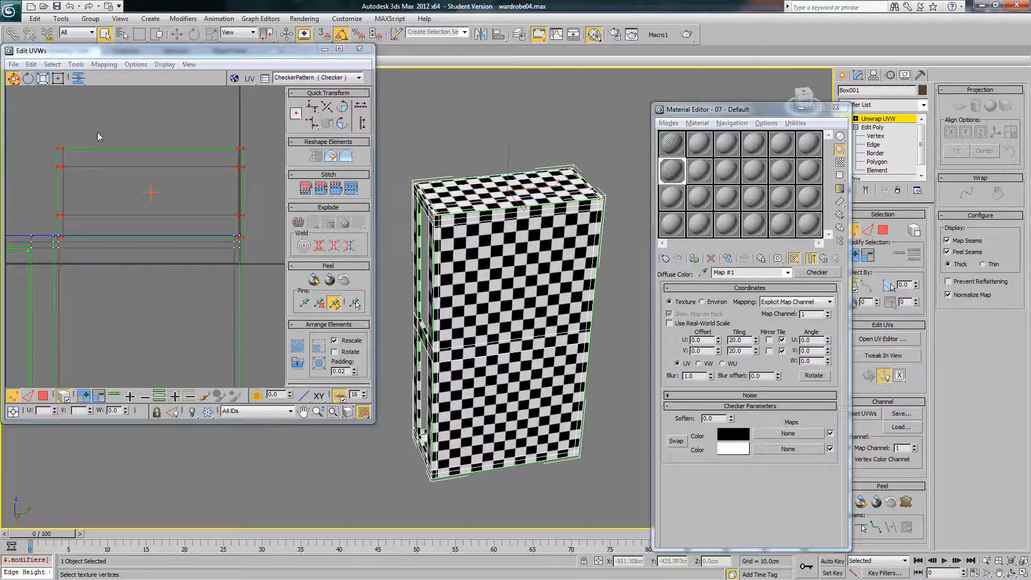
{"action": "key", "text": "q"}
{"action": "scroll", "coordinate": [242, 238], "scroll_direction": "down", "scroll_amount": 5}
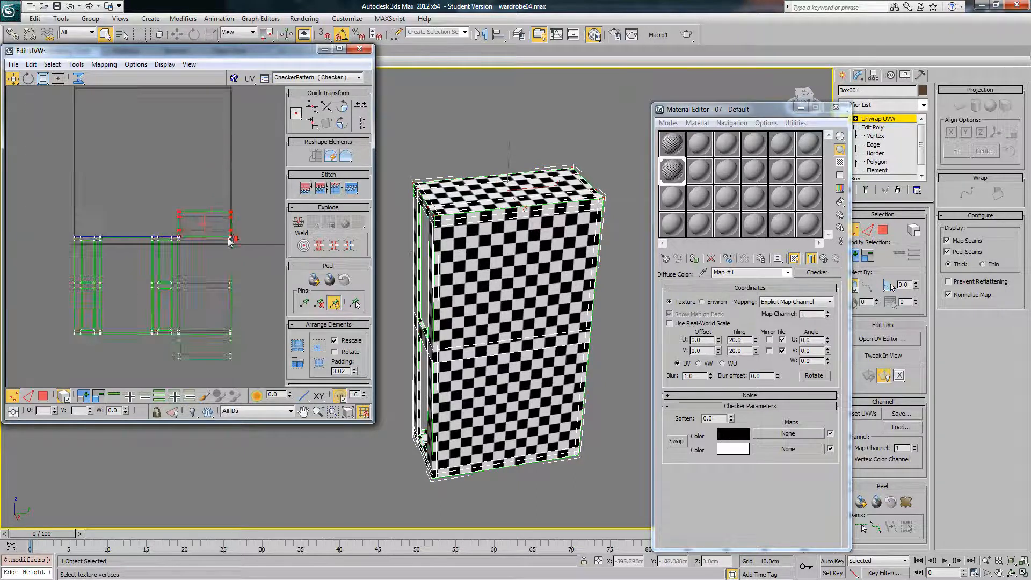
Step: Select the wardrobe body's entire UV layout, move it below the UV square, and leave UV editing
{"action": "left_click_drag", "start_coordinate": [267, 382], "coordinate": [268, 382]}
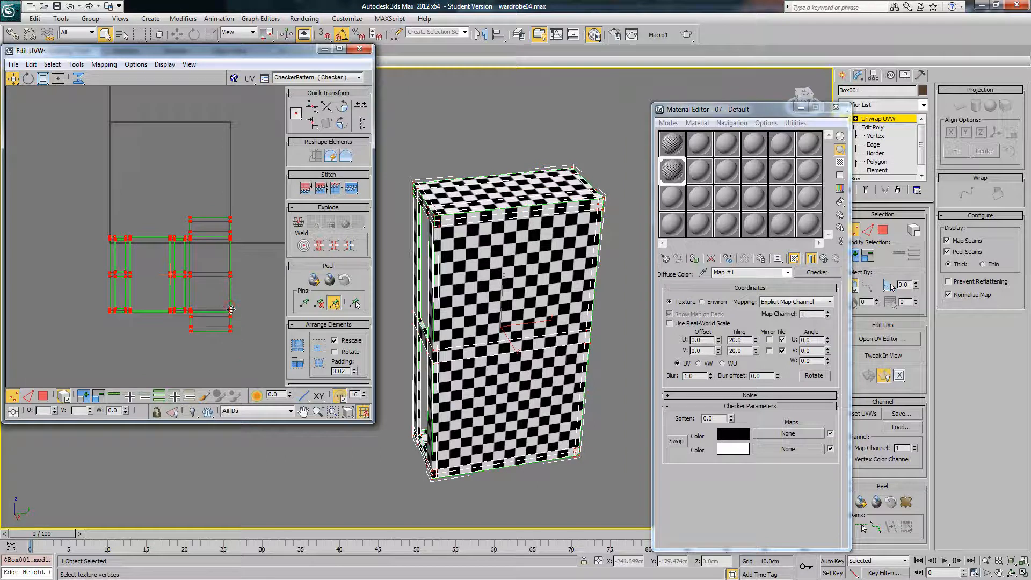
{"action": "left_click_drag", "start_coordinate": [230, 310], "coordinate": [223, 382]}
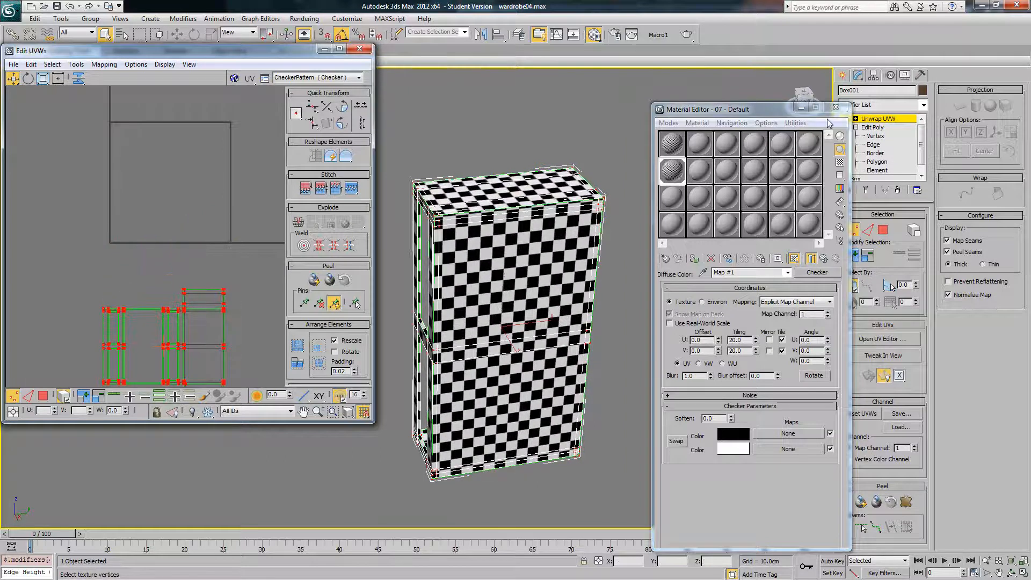
{"action": "left_click", "coordinate": [887, 120]}
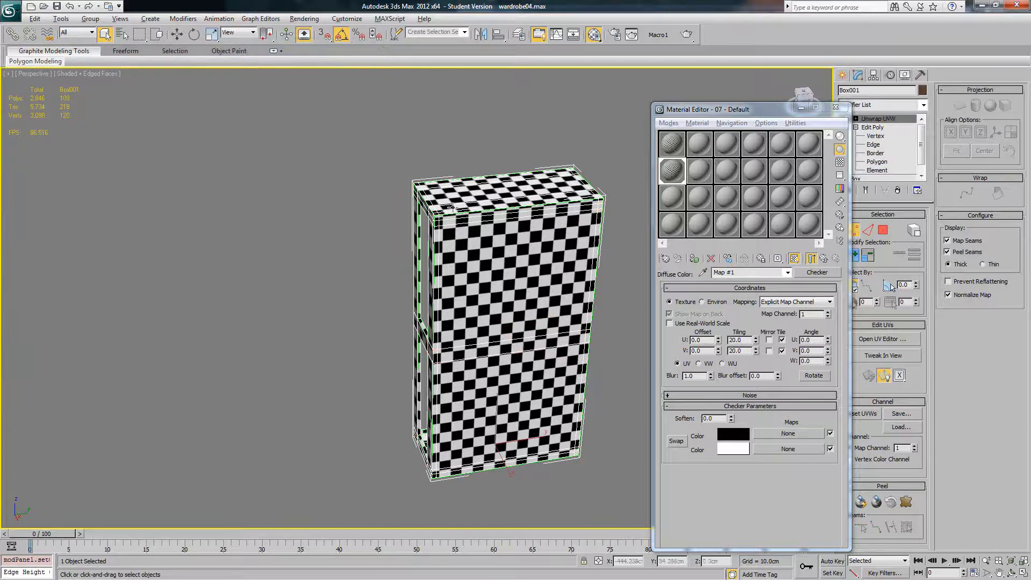
Step: Unhide all wardrobe parts, select the base plinth, and hide every other object
{"action": "middle_click_drag", "start_coordinate": [452, 207], "coordinate": [422, 142], "text": "alt"}
{"action": "right_click", "coordinate": [619, 214]}
{"action": "left_click", "coordinate": [639, 167]}
{"action": "scroll", "coordinate": [488, 397], "scroll_direction": "up", "scroll_amount": 2}
{"action": "middle_click_drag", "start_coordinate": [487, 397], "coordinate": [498, 264]}
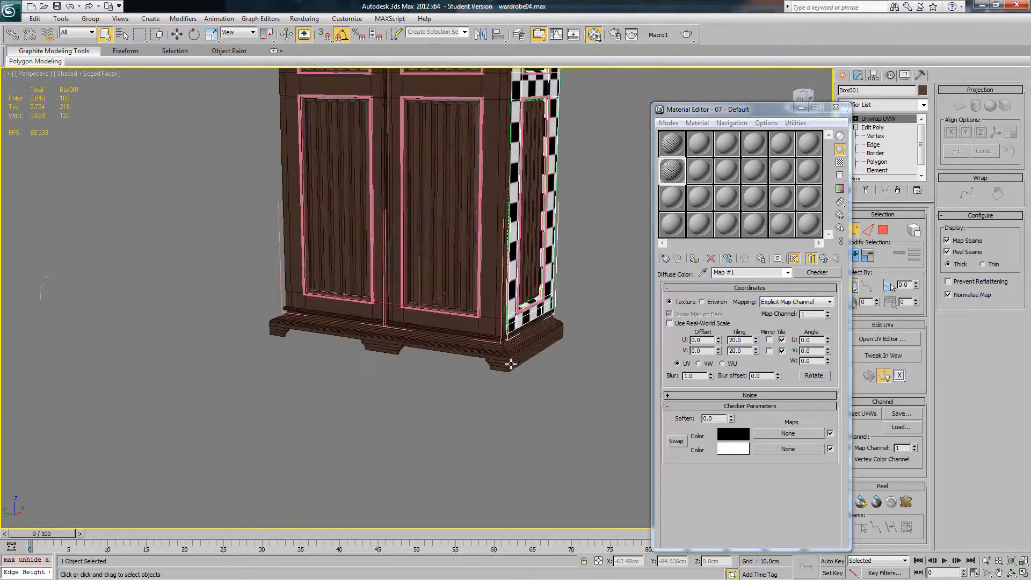
{"action": "left_click", "coordinate": [511, 363]}
{"action": "middle_click_drag", "start_coordinate": [490, 338], "coordinate": [513, 348], "text": "alt"}
{"action": "right_click", "coordinate": [515, 349]}
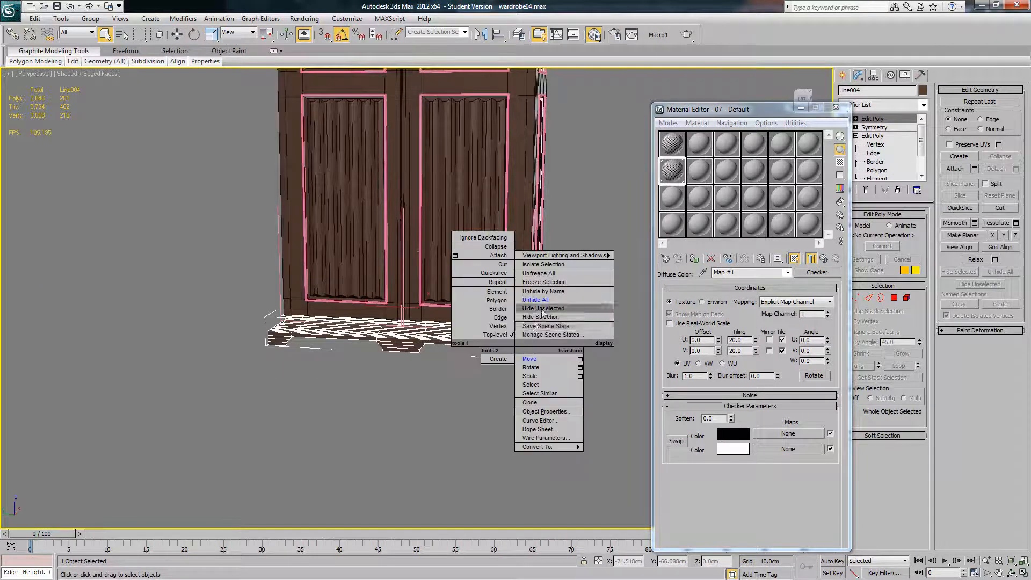
{"action": "left_click", "coordinate": [543, 309]}
Step: Add an Unwrap UVW modifier to the base plinth
{"action": "left_click", "coordinate": [924, 105]}
{"action": "scroll", "coordinate": [904, 405], "scroll_direction": "down", "scroll_amount": 10}
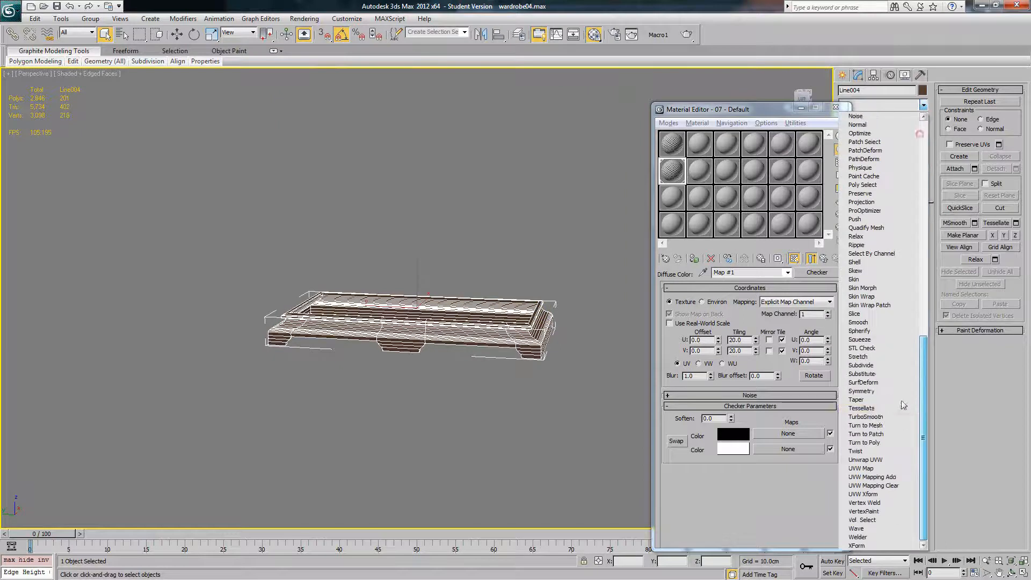
{"action": "left_click", "coordinate": [882, 461]}
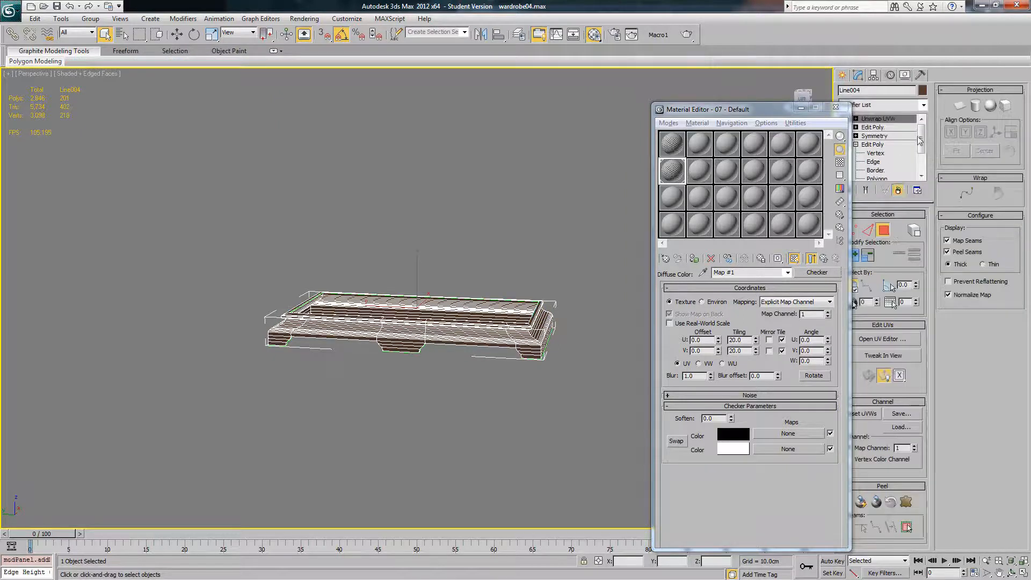
Step: Check the mapping coordinate settings in the base plinth's Sweep modifier
{"action": "left_click_drag", "start_coordinate": [920, 138], "coordinate": [920, 156]}
{"action": "left_click", "coordinate": [877, 162]}
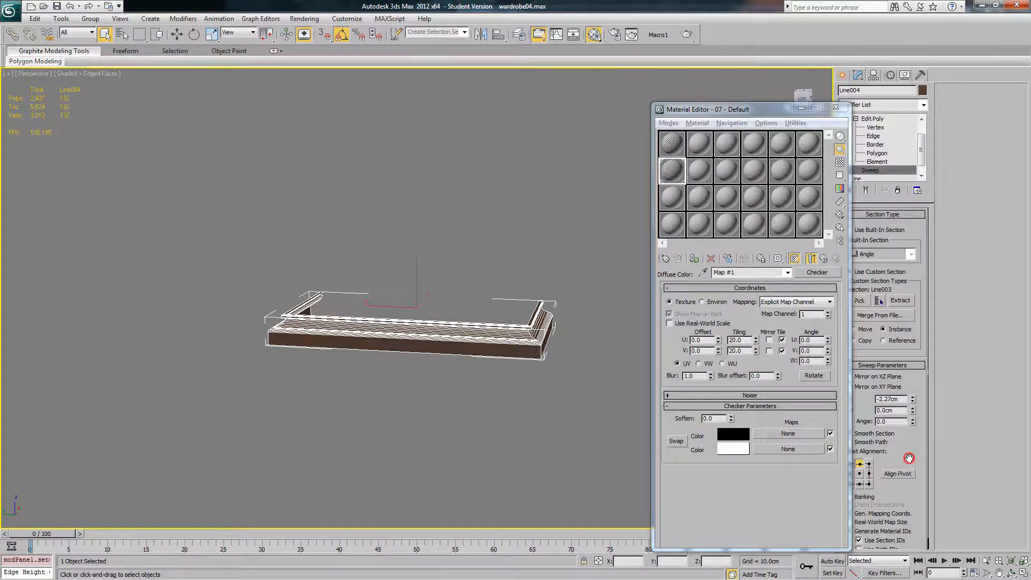
{"action": "left_click_drag", "start_coordinate": [909, 457], "coordinate": [913, 420]}
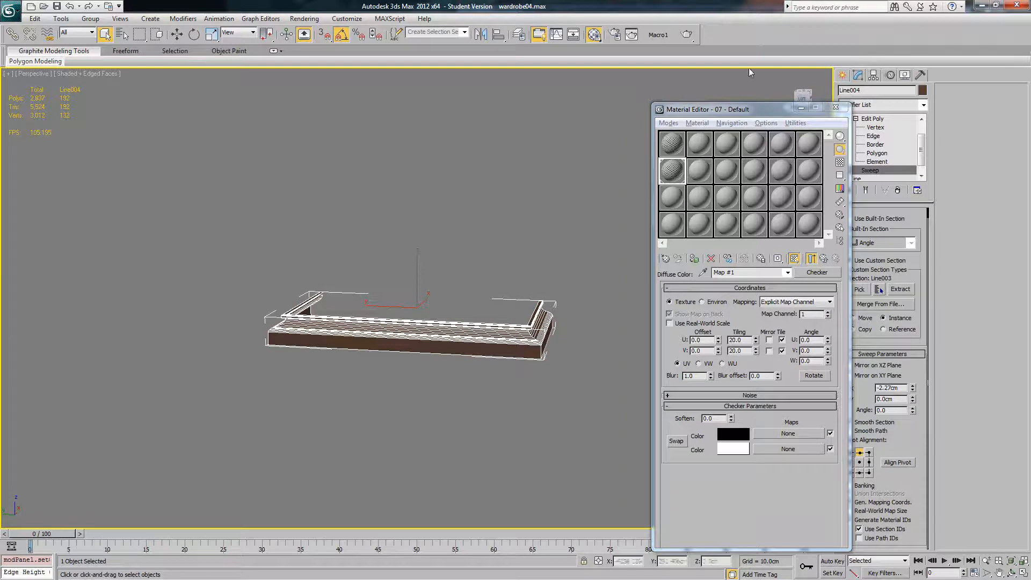
{"action": "left_click_drag", "start_coordinate": [755, 110], "coordinate": [733, 101]}
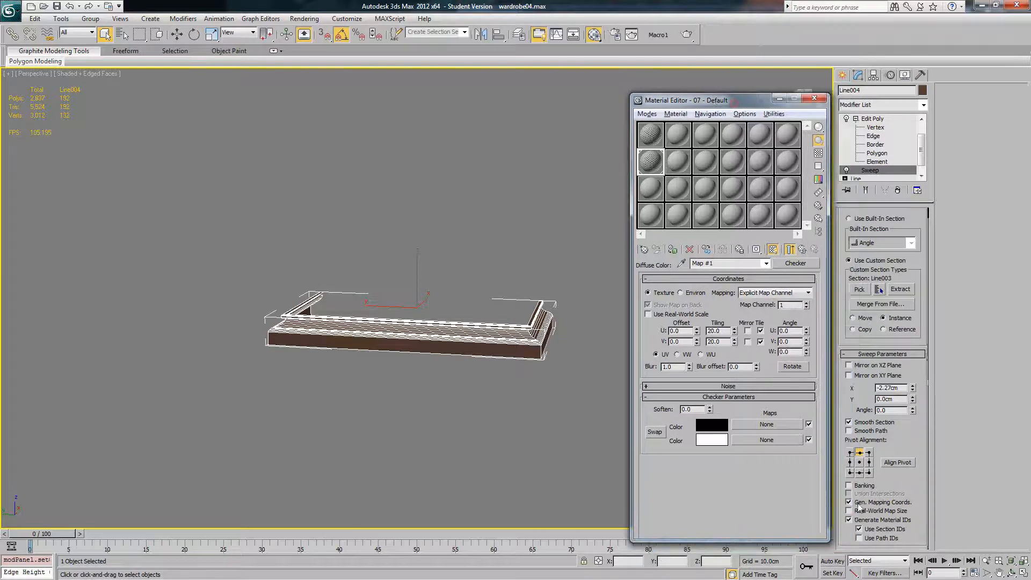
Step: Replace the plinth's Unwrap UVW modifier with a fresh one on top of the stack and open its UV editor in polygon mode
{"action": "left_click_drag", "start_coordinate": [921, 150], "coordinate": [920, 137]}
{"action": "left_click", "coordinate": [874, 119]}
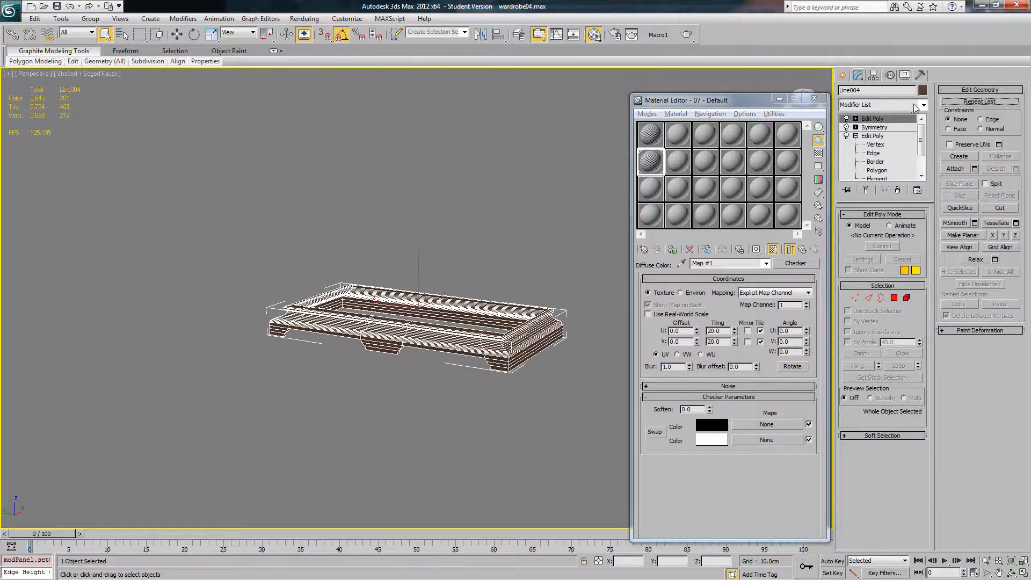
{"action": "left_click", "coordinate": [916, 106]}
{"action": "scroll", "coordinate": [881, 376], "scroll_direction": "down", "scroll_amount": 10}
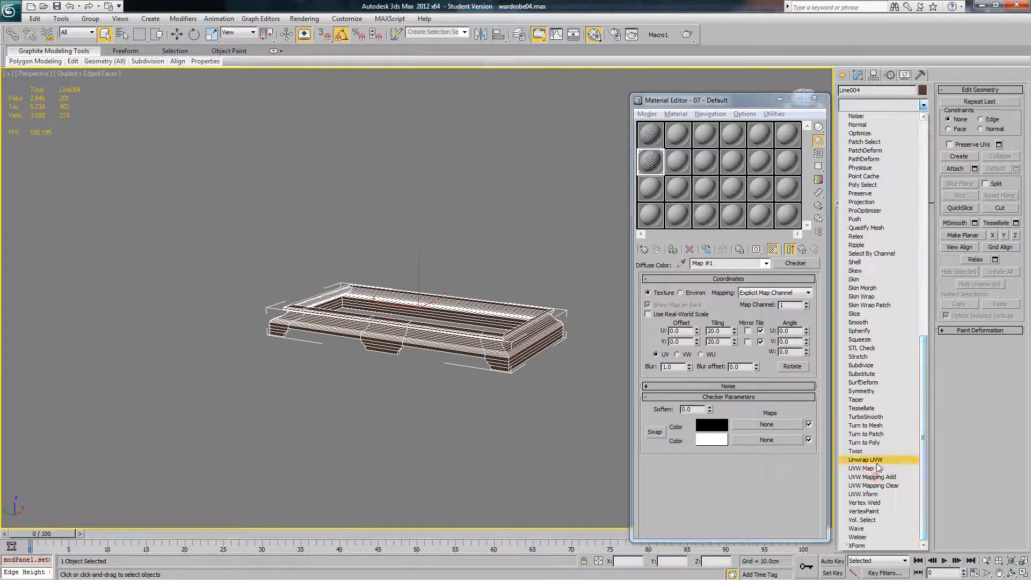
{"action": "left_click", "coordinate": [877, 463]}
{"action": "left_click", "coordinate": [877, 341]}
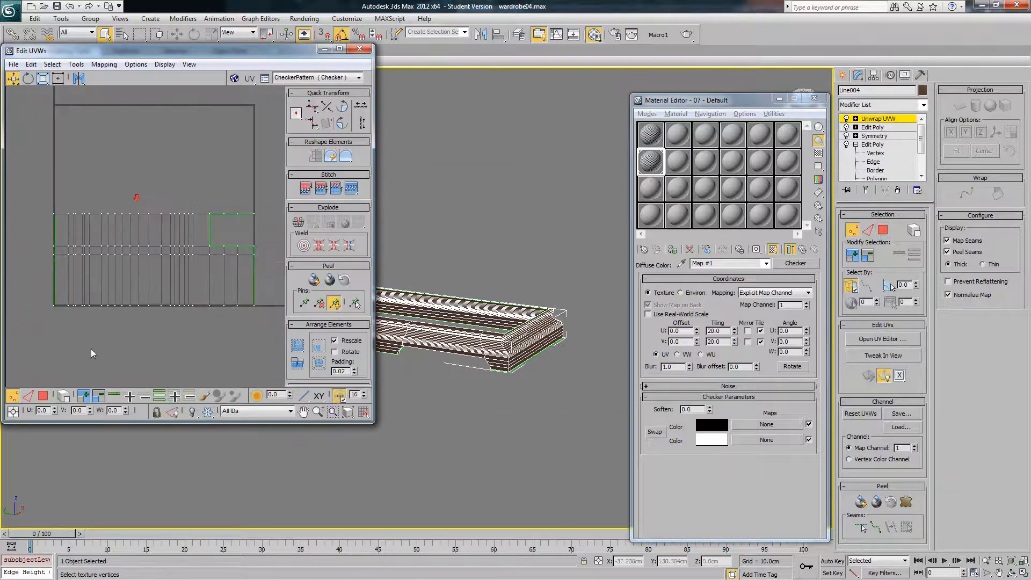
{"action": "left_click", "coordinate": [41, 396]}
Step: Region-select the faces of the plinth's long side without feet and close the Material Editor
{"action": "middle_click_drag", "start_coordinate": [529, 306], "coordinate": [382, 357]}
{"action": "middle_click_drag", "start_coordinate": [523, 338], "coordinate": [534, 321], "text": "alt"}
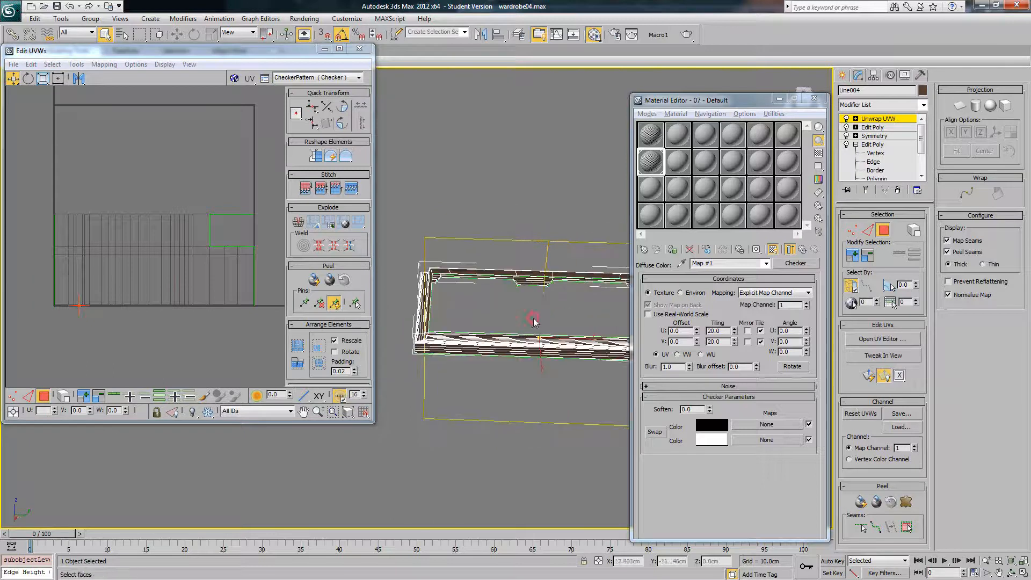
{"action": "left_click_drag", "start_coordinate": [534, 320], "coordinate": [484, 386]}
{"action": "middle_click_drag", "start_coordinate": [485, 386], "coordinate": [448, 331], "text": "alt"}
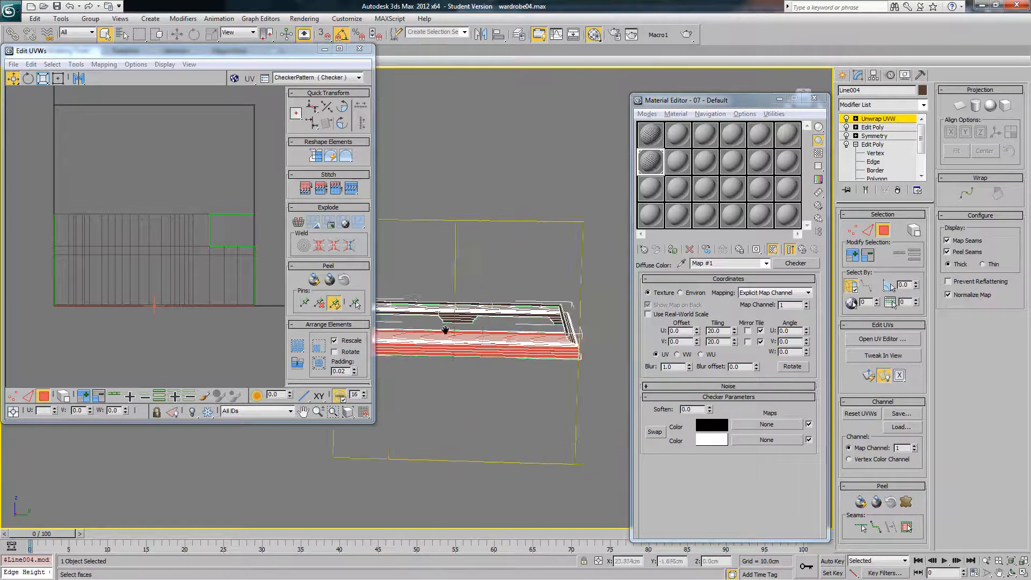
{"action": "scroll", "coordinate": [543, 328], "scroll_direction": "up", "scroll_amount": 3}
{"action": "scroll", "coordinate": [547, 332], "scroll_direction": "down", "scroll_amount": 3}
{"action": "key", "text": "m"}
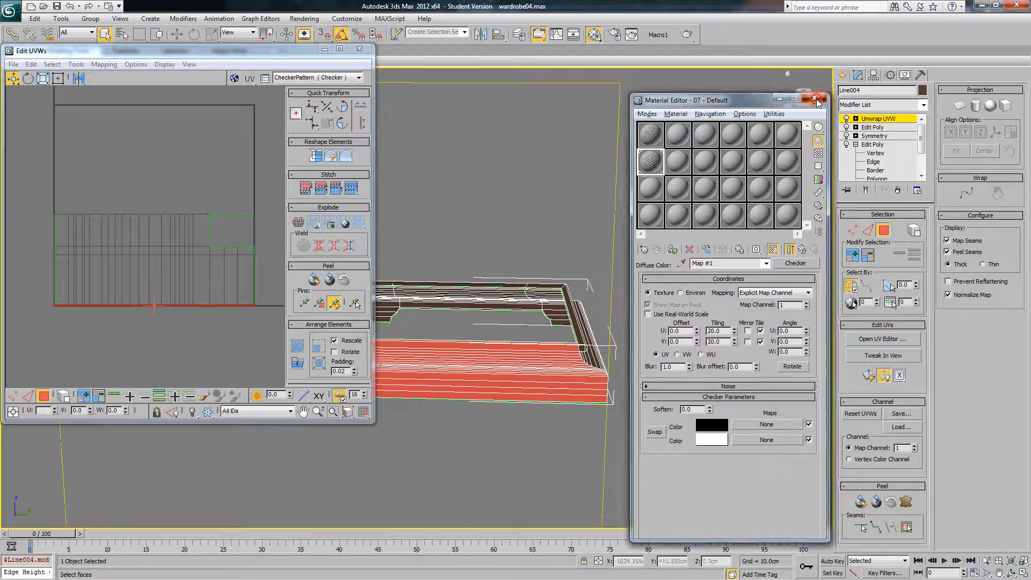
Step: Reselect all faces of the long side without feet using planar-angle selection with a threshold of 9.36
{"action": "scroll", "coordinate": [513, 279], "scroll_direction": "up", "scroll_amount": 2}
{"action": "middle_click_drag", "start_coordinate": [650, 352], "coordinate": [725, 333], "text": "alt"}
{"action": "left_click", "coordinate": [638, 343], "text": "ctrl"}
{"action": "left_click", "coordinate": [724, 333]}
{"action": "middle_click_drag", "start_coordinate": [634, 329], "coordinate": [571, 346], "text": "alt"}
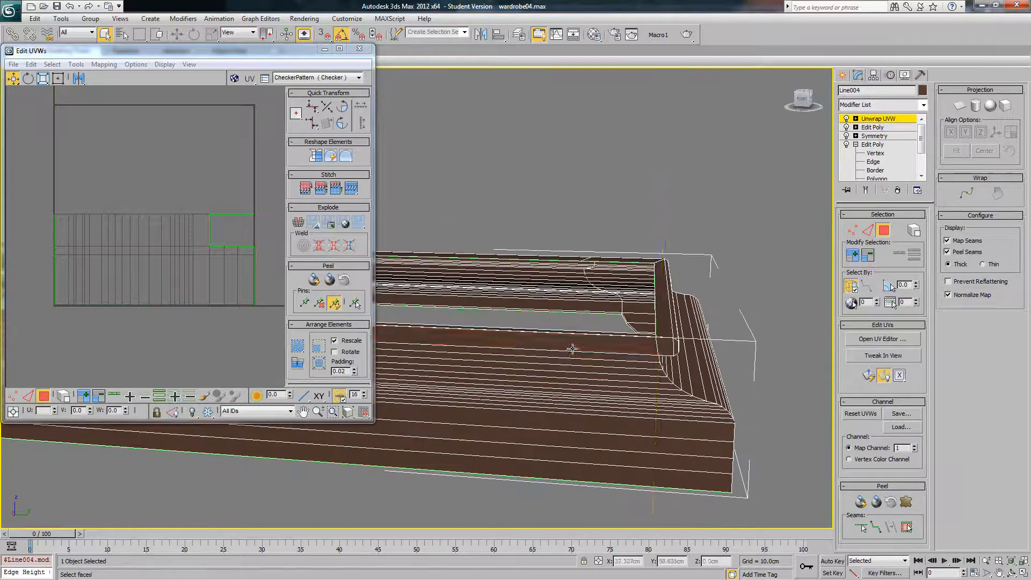
{"action": "left_click", "coordinate": [572, 350]}
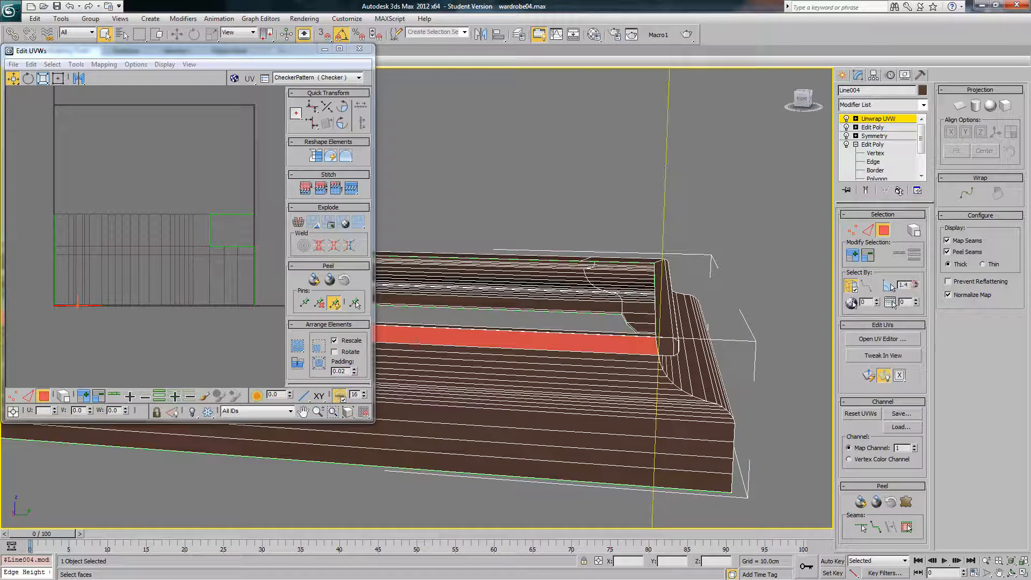
{"action": "left_click", "coordinate": [614, 393]}
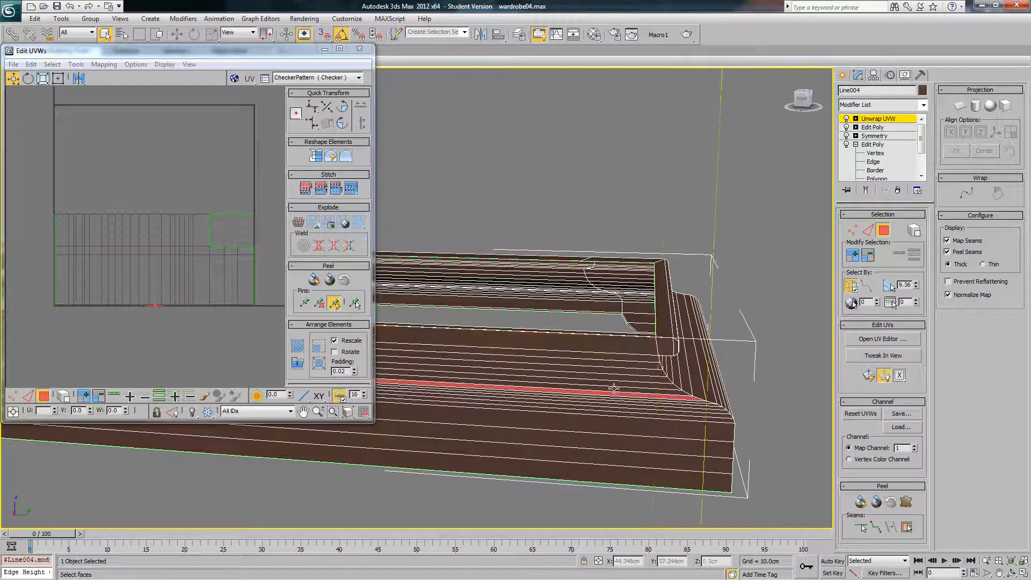
{"action": "left_click", "coordinate": [889, 286]}
{"action": "left_click", "coordinate": [625, 372]}
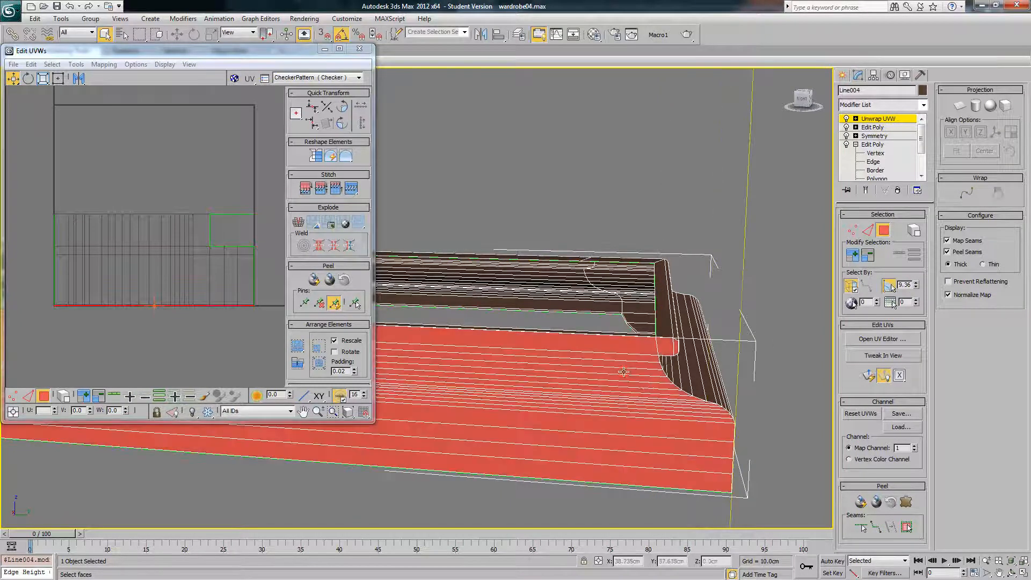
Step: Unfold the selected long side with Walk to closest face and normalized clusters, and move its shell below the UV square
{"action": "middle_click_drag", "start_coordinate": [685, 391], "coordinate": [622, 385], "text": "alt"}
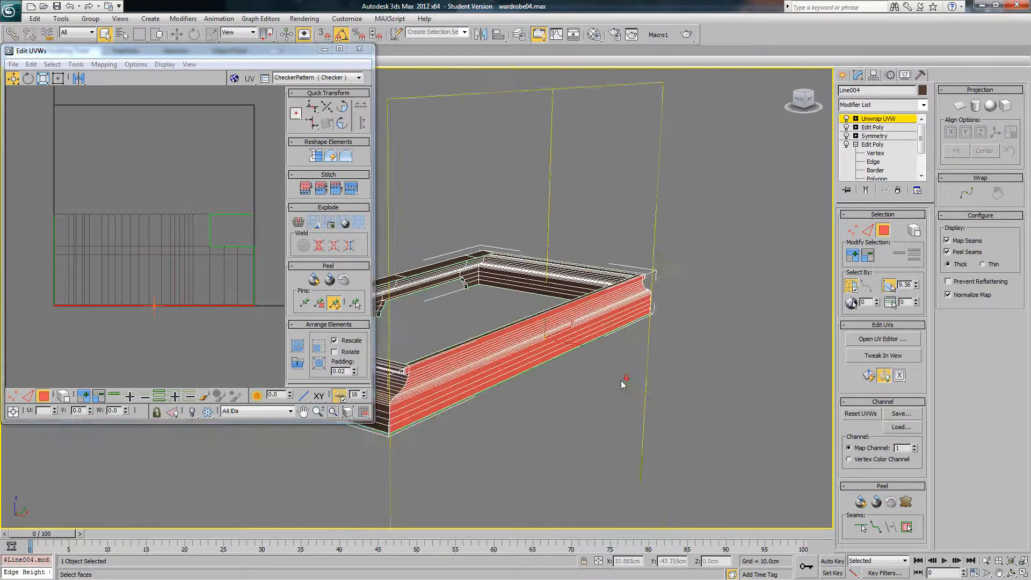
{"action": "left_click", "coordinate": [108, 65]}
{"action": "left_click", "coordinate": [86, 101]}
{"action": "left_click", "coordinate": [147, 26]}
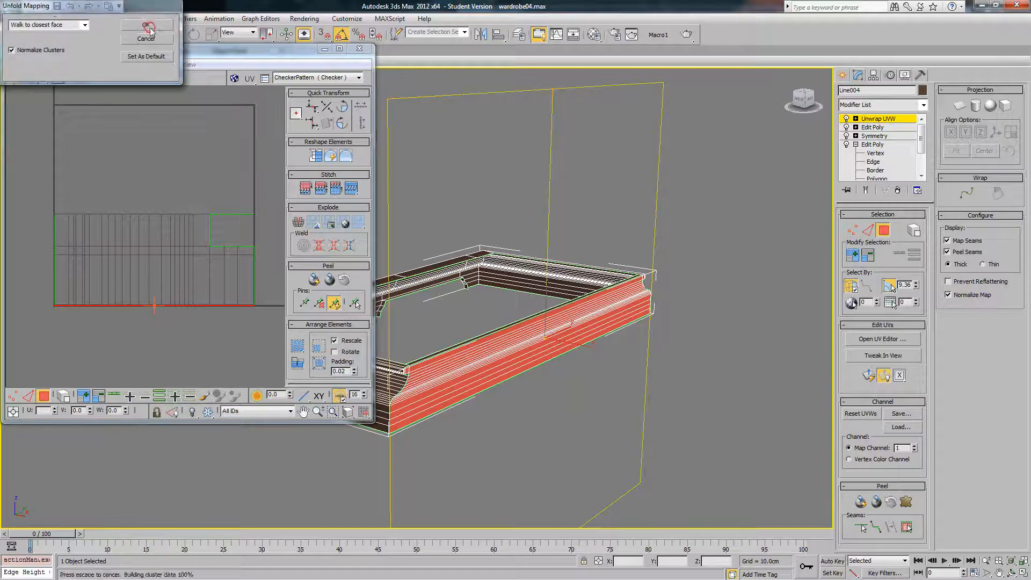
{"action": "middle_click_drag", "start_coordinate": [127, 299], "coordinate": [149, 248]}
{"action": "left_click_drag", "start_coordinate": [149, 248], "coordinate": [149, 320]}
Step: Deselect the unfolded long shell and examine its mitred ends and its width against the UV square
{"action": "scroll", "coordinate": [146, 261], "scroll_direction": "up", "scroll_amount": 3}
{"action": "middle_click_drag", "start_coordinate": [149, 319], "coordinate": [88, 271]}
{"action": "scroll", "coordinate": [147, 261], "scroll_direction": "up", "scroll_amount": 2}
{"action": "middle_click_drag", "start_coordinate": [188, 263], "coordinate": [89, 271]}
{"action": "left_click", "coordinate": [154, 207]}
{"action": "middle_click_drag", "start_coordinate": [268, 244], "coordinate": [141, 228]}
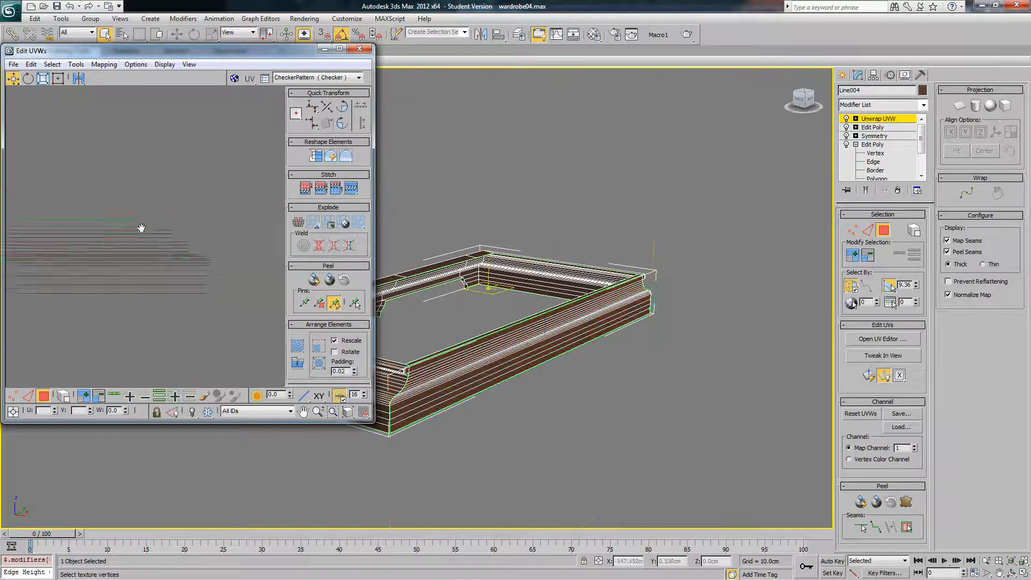
{"action": "scroll", "coordinate": [202, 230], "scroll_direction": "down", "scroll_amount": 2}
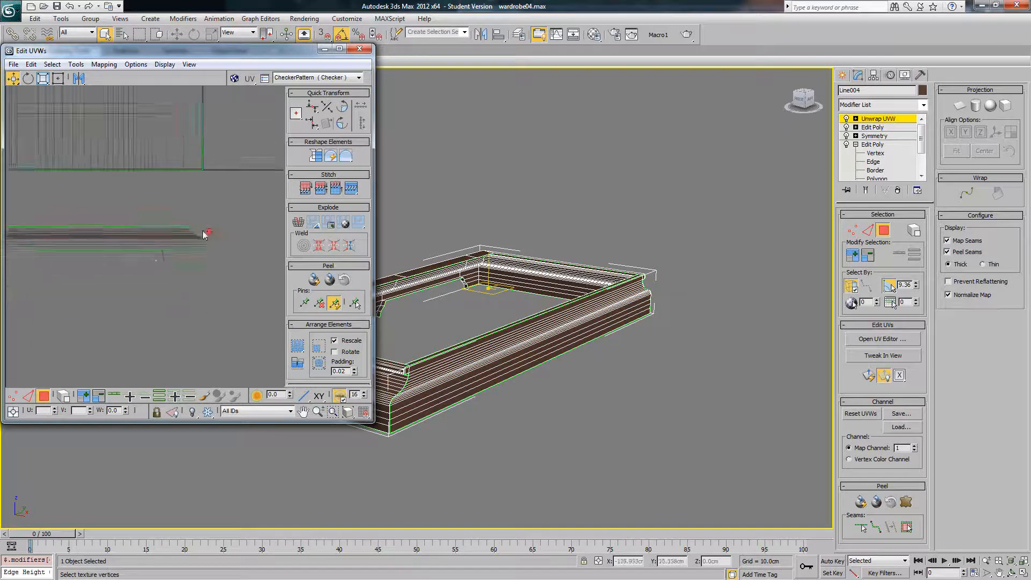
{"action": "scroll", "coordinate": [202, 230], "scroll_direction": "down", "scroll_amount": 1}
{"action": "middle_click_drag", "start_coordinate": [111, 205], "coordinate": [141, 256]}
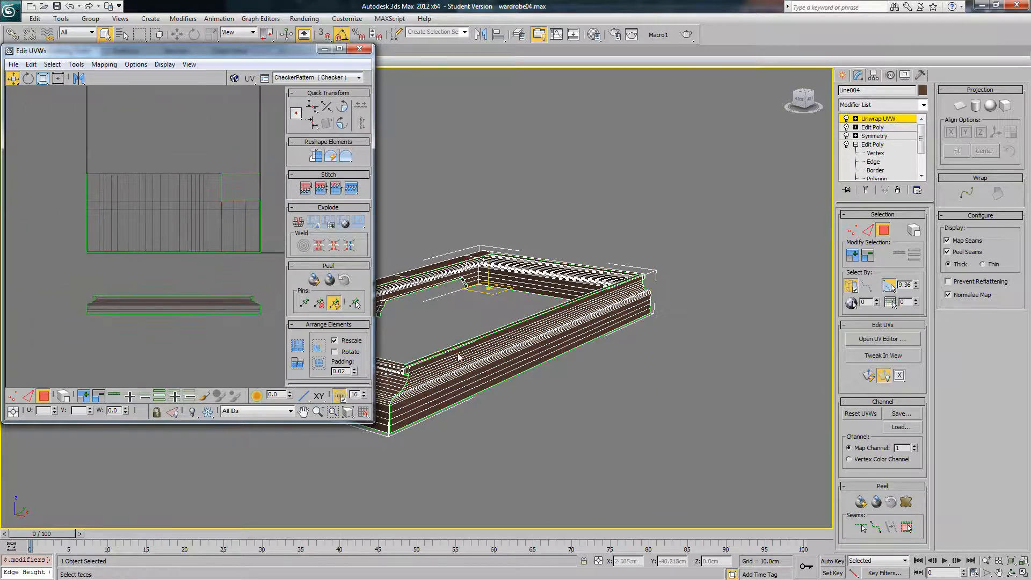
Step: Try to select all faces of the plinth's short end with planar-angle selection enabled
{"action": "middle_click_drag", "start_coordinate": [465, 374], "coordinate": [488, 358], "text": "alt"}
{"action": "left_click_drag", "start_coordinate": [487, 378], "coordinate": [453, 475]}
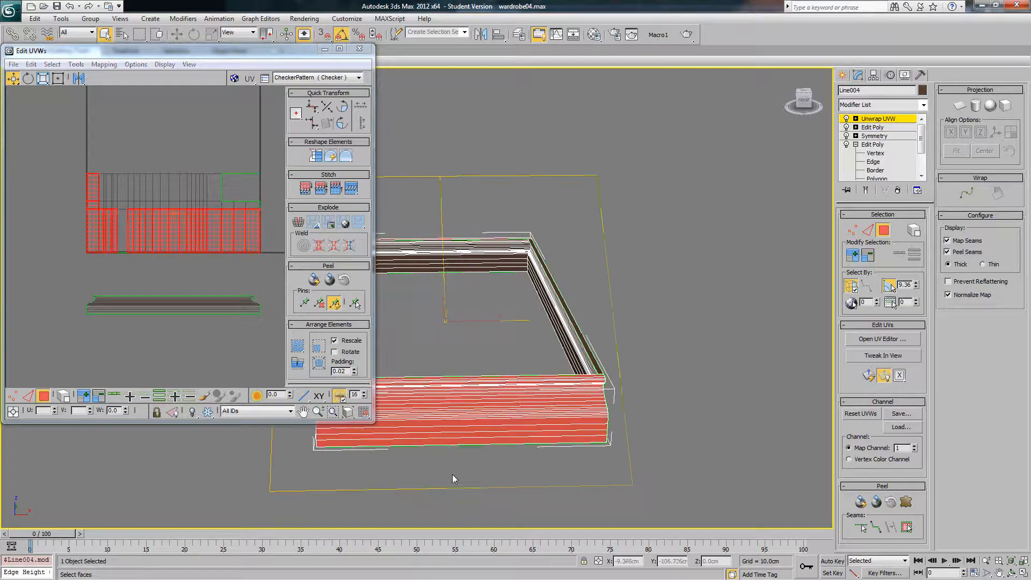
{"action": "left_click", "coordinate": [197, 240]}
{"action": "middle_click_drag", "start_coordinate": [442, 391], "coordinate": [495, 405], "text": "alt"}
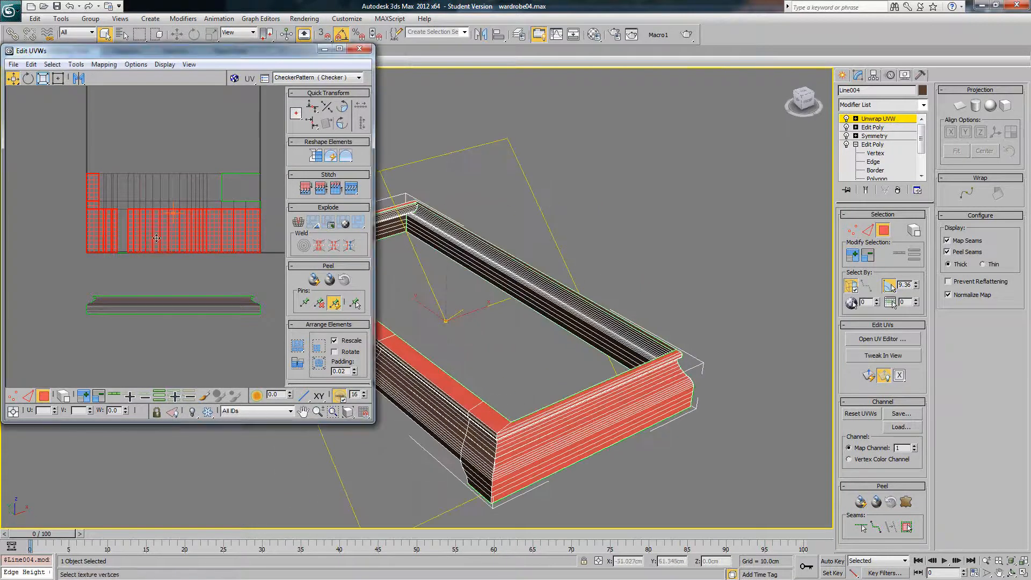
{"action": "middle_click_drag", "start_coordinate": [532, 301], "coordinate": [548, 339], "text": "alt"}
{"action": "scroll", "coordinate": [548, 340], "scroll_direction": "up", "scroll_amount": 3}
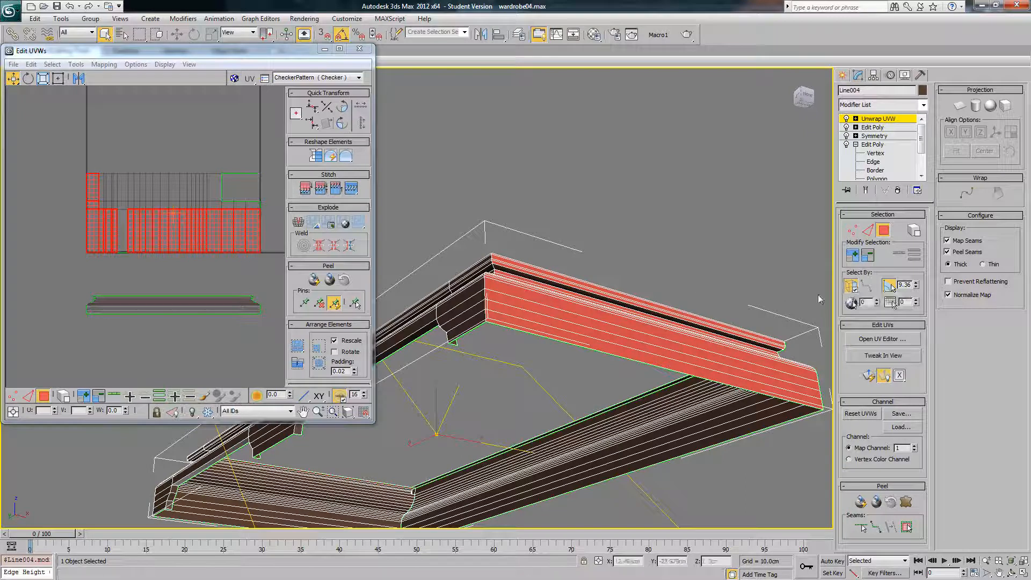
{"action": "left_click", "coordinate": [624, 308], "text": "ctrl"}
{"action": "middle_click_drag", "start_coordinate": [653, 252], "coordinate": [567, 296], "text": "alt"}
{"action": "middle_click_drag", "start_coordinate": [511, 514], "coordinate": [514, 366], "text": "alt"}
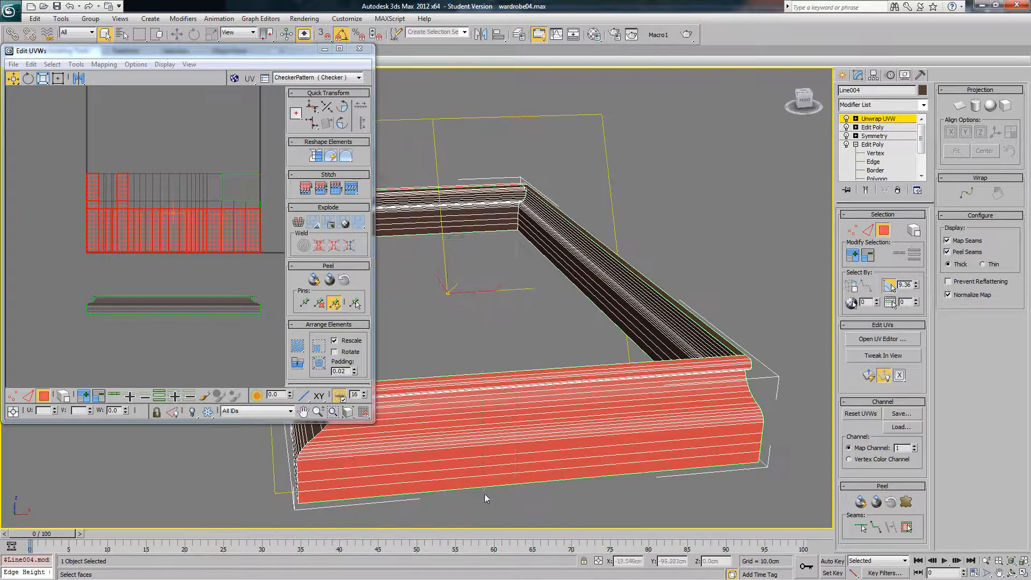
{"action": "middle_click_drag", "start_coordinate": [486, 499], "coordinate": [560, 452], "text": "alt"}
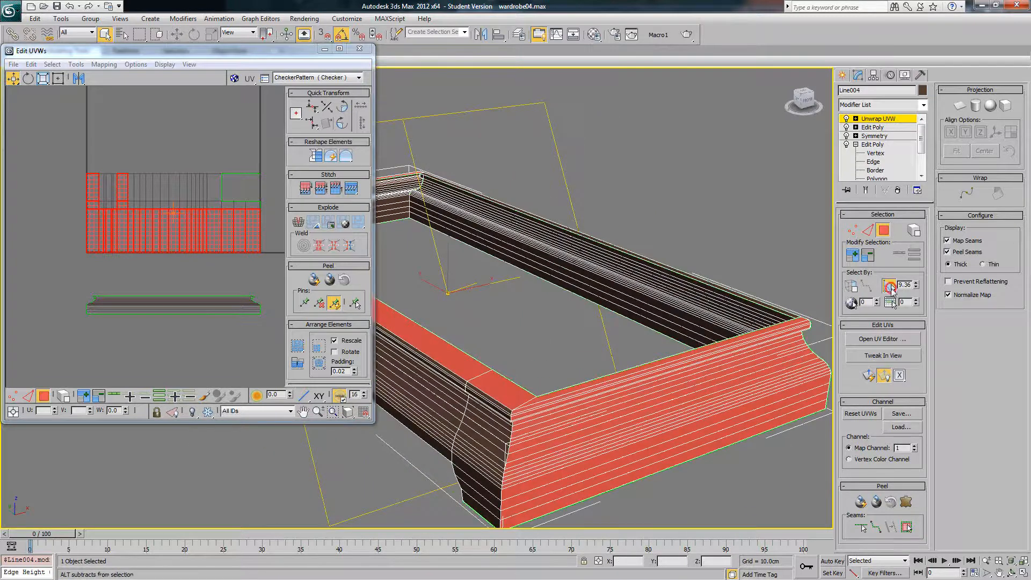
Step: Turn off planar-angle selection, clear the selection, and region-select only the short end's faces
{"action": "left_click", "coordinate": [891, 288]}
{"action": "middle_click_drag", "start_coordinate": [790, 328], "coordinate": [497, 389], "text": "alt"}
{"action": "left_click", "coordinate": [497, 389]}
{"action": "middle_click_drag", "start_coordinate": [523, 422], "coordinate": [540, 361]}
{"action": "left_click_drag", "start_coordinate": [540, 347], "coordinate": [511, 490]}
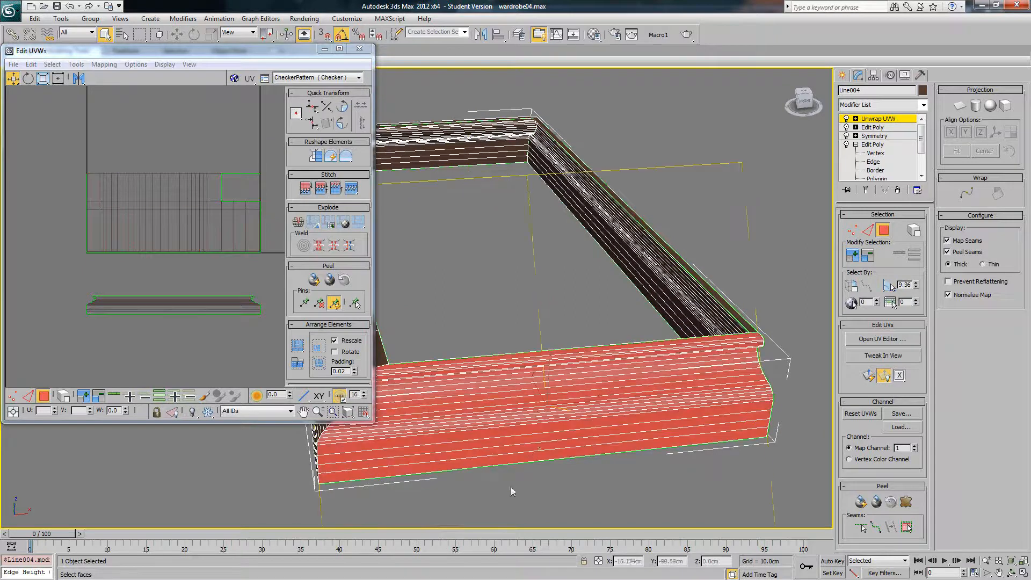
{"action": "middle_click_drag", "start_coordinate": [511, 491], "coordinate": [409, 403], "text": "alt"}
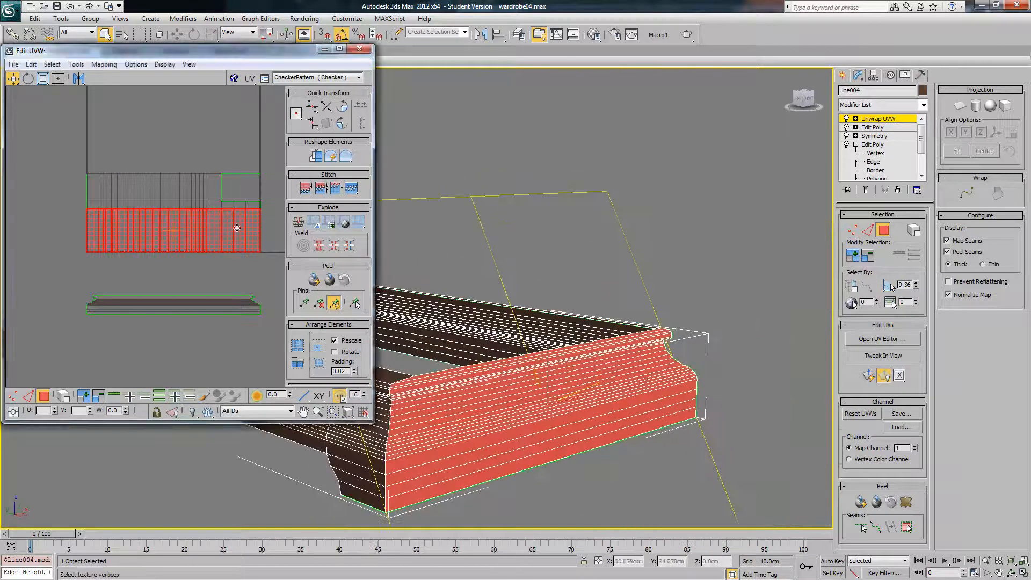
Step: Unfold the selected short end and move its shell below the long side's shell
{"action": "left_click", "coordinate": [102, 65]}
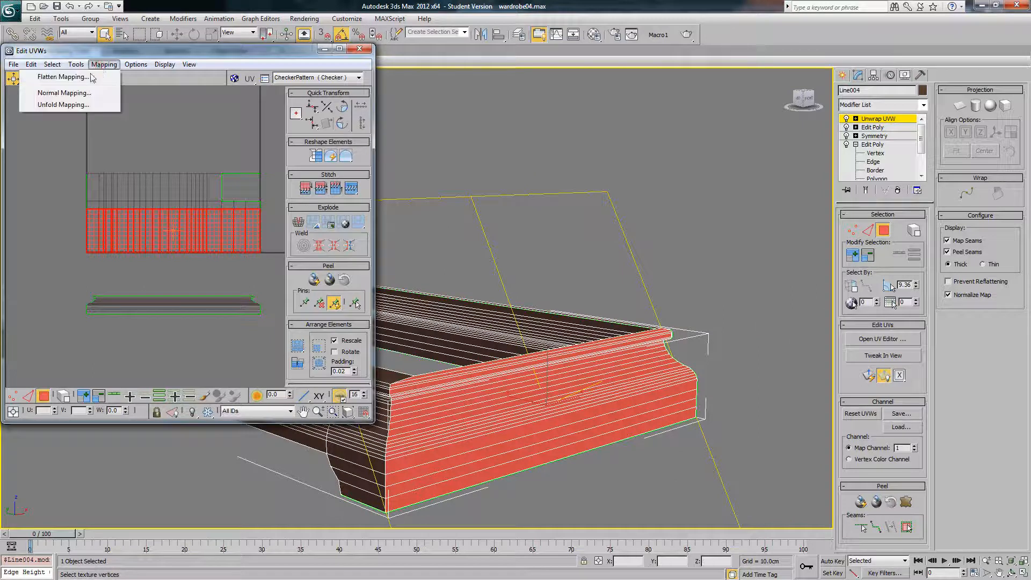
{"action": "left_click", "coordinate": [63, 105]}
{"action": "left_click", "coordinate": [147, 27]}
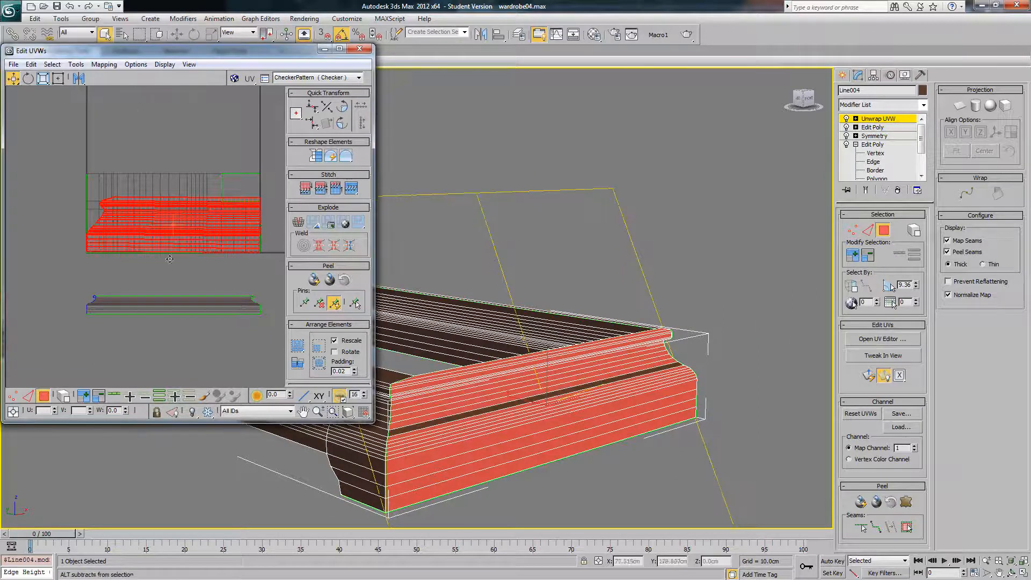
{"action": "left_click_drag", "start_coordinate": [170, 239], "coordinate": [171, 376]}
Step: Select the short end's entire UV shell and rotate it slightly to straighten it
{"action": "middle_click_drag", "start_coordinate": [171, 319], "coordinate": [171, 223]}
{"action": "scroll", "coordinate": [175, 225], "scroll_direction": "up", "scroll_amount": 3}
{"action": "left_click", "coordinate": [191, 207]}
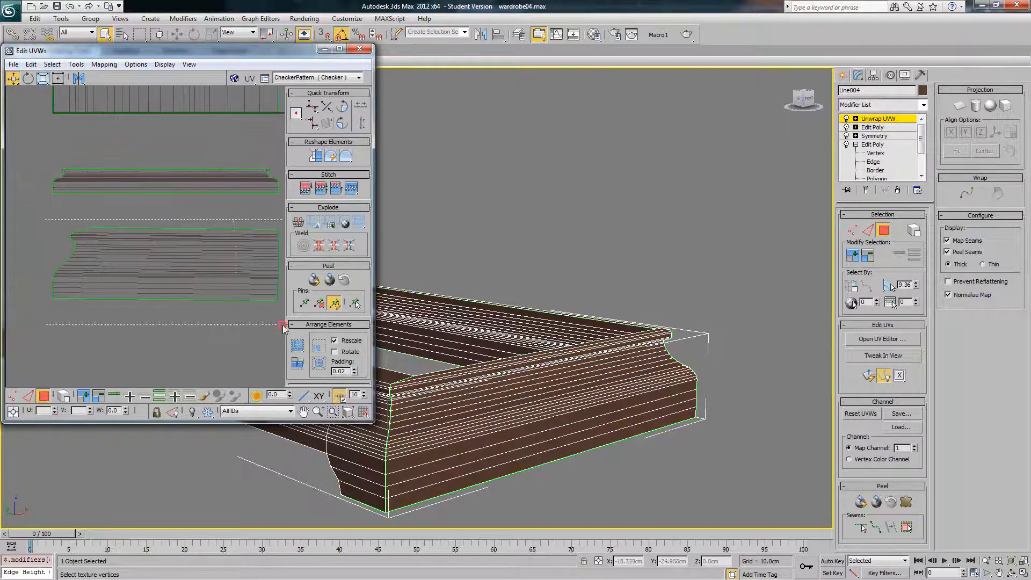
{"action": "left_click_drag", "start_coordinate": [282, 324], "coordinate": [283, 324]}
{"action": "left_click", "coordinate": [28, 81]}
{"action": "left_click_drag", "start_coordinate": [259, 321], "coordinate": [281, 318]}
{"action": "scroll", "coordinate": [215, 260], "scroll_direction": "up", "scroll_amount": 1}
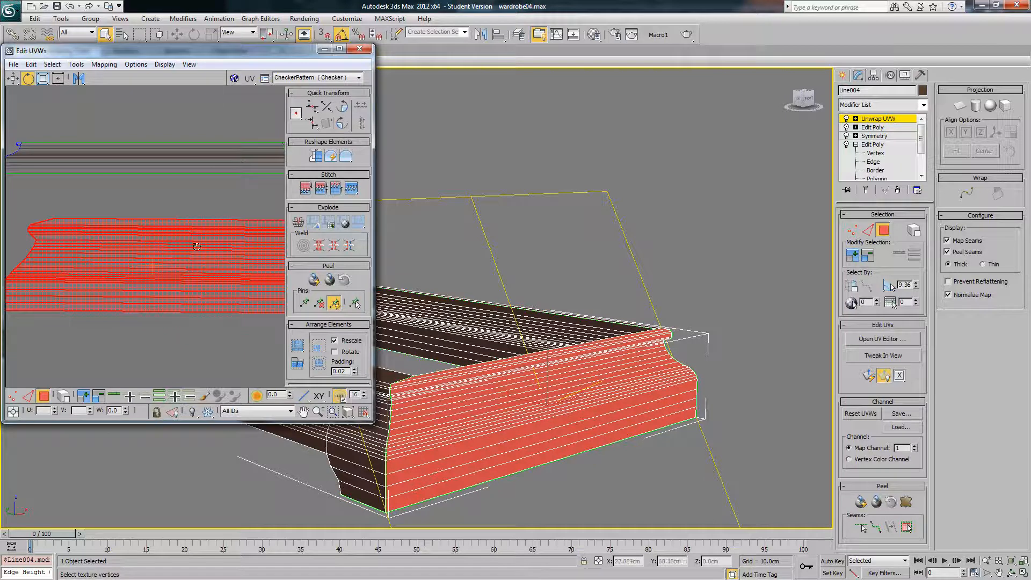
{"action": "scroll", "coordinate": [166, 220], "scroll_direction": "down", "scroll_amount": 1}
{"action": "middle_click_drag", "start_coordinate": [170, 220], "coordinate": [183, 236]}
Step: Open the Relax tool for the short end's shell and place its dialog clear of the UV editor
{"action": "left_click", "coordinate": [76, 64]}
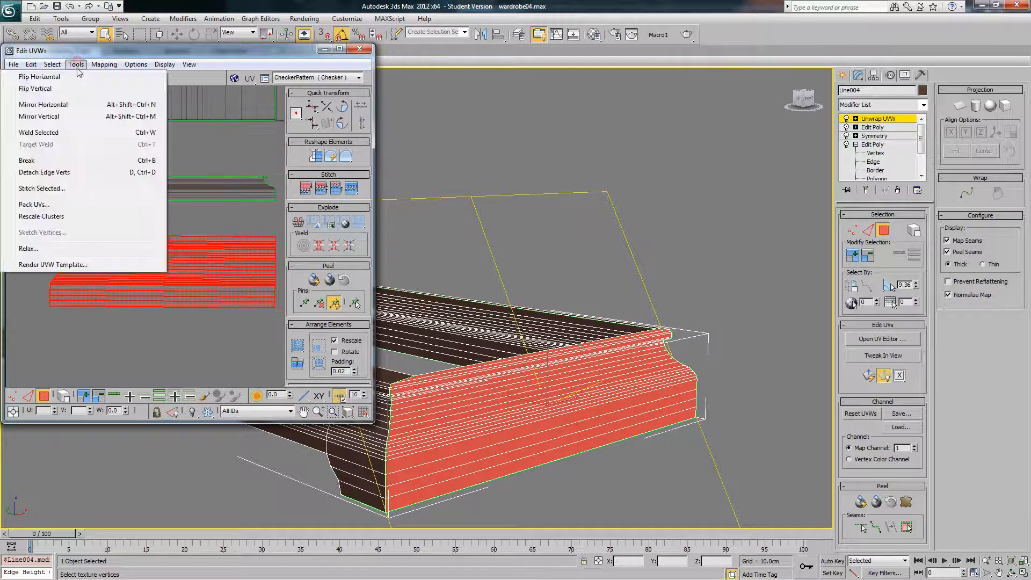
{"action": "left_click", "coordinate": [29, 249]}
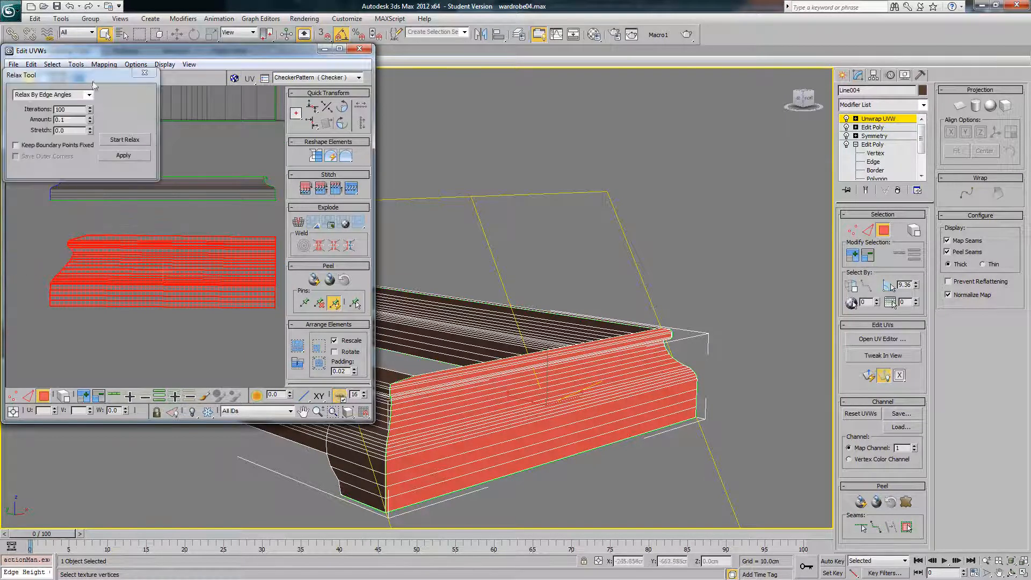
{"action": "left_click_drag", "start_coordinate": [472, 119], "coordinate": [496, 118]}
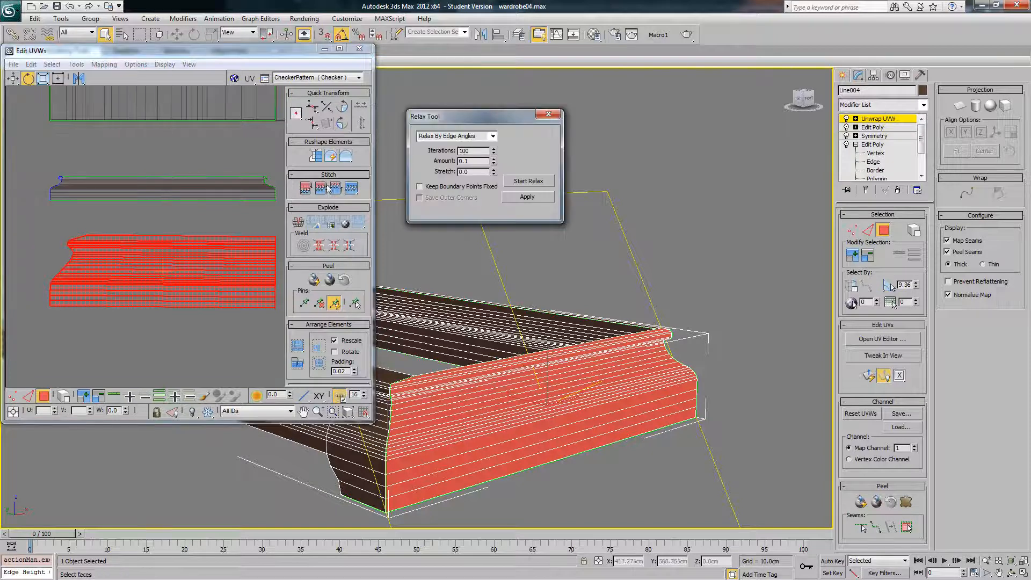
Step: Try relaxing the short end's shell by edge angles with 100 iterations and amount 0.1, and undo it
{"action": "left_click", "coordinate": [520, 182]}
{"action": "left_click", "coordinate": [521, 182]}
{"action": "middle_click_drag", "start_coordinate": [237, 200], "coordinate": [242, 194]}
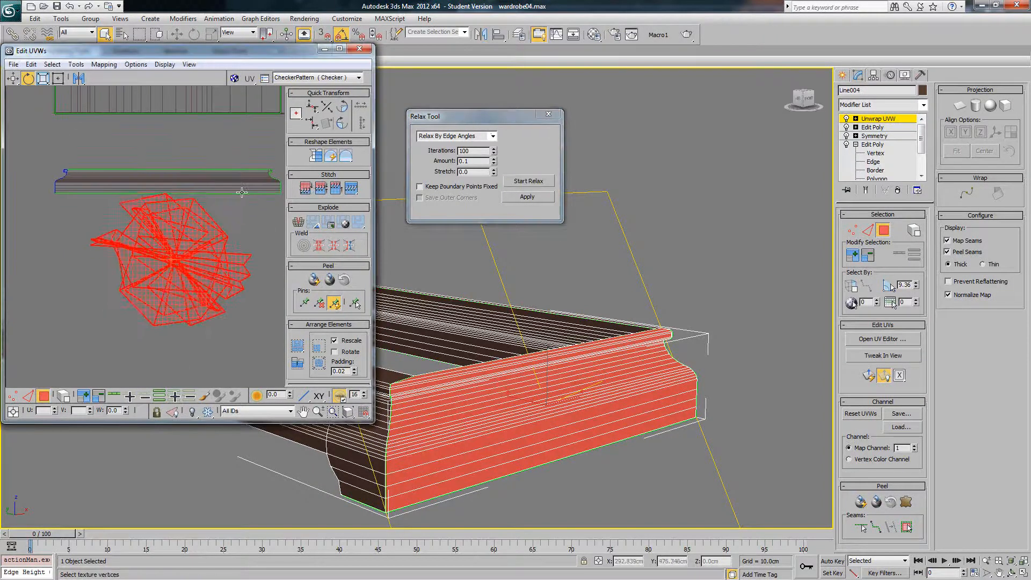
{"action": "key", "text": "ctrl+z"}
Step: Relax the short end's shell by face angles with 100 iterations and amount 0.1, and close the Relax tool
{"action": "left_click", "coordinate": [492, 136]}
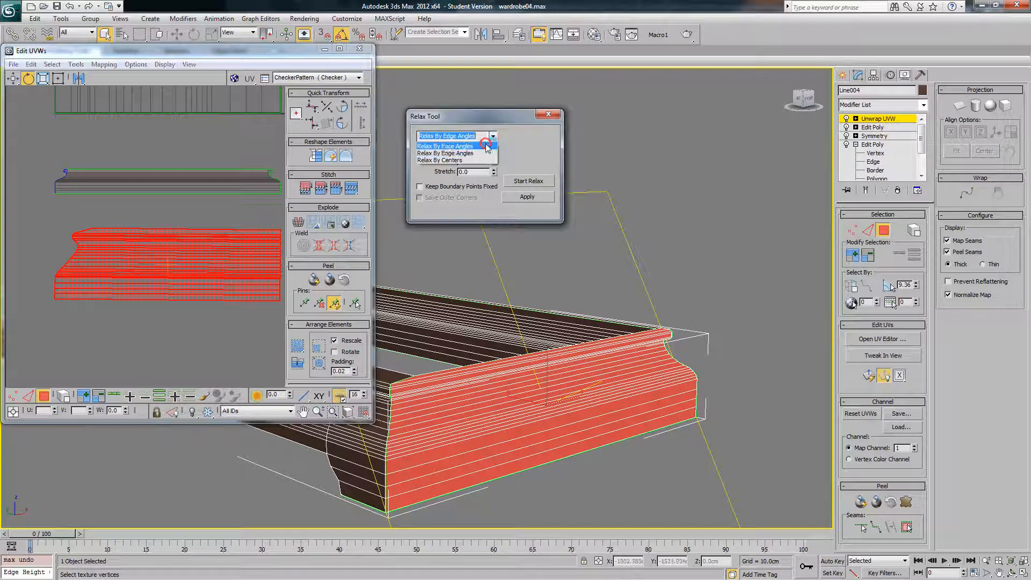
{"action": "left_click", "coordinate": [454, 144]}
{"action": "left_click", "coordinate": [528, 181]}
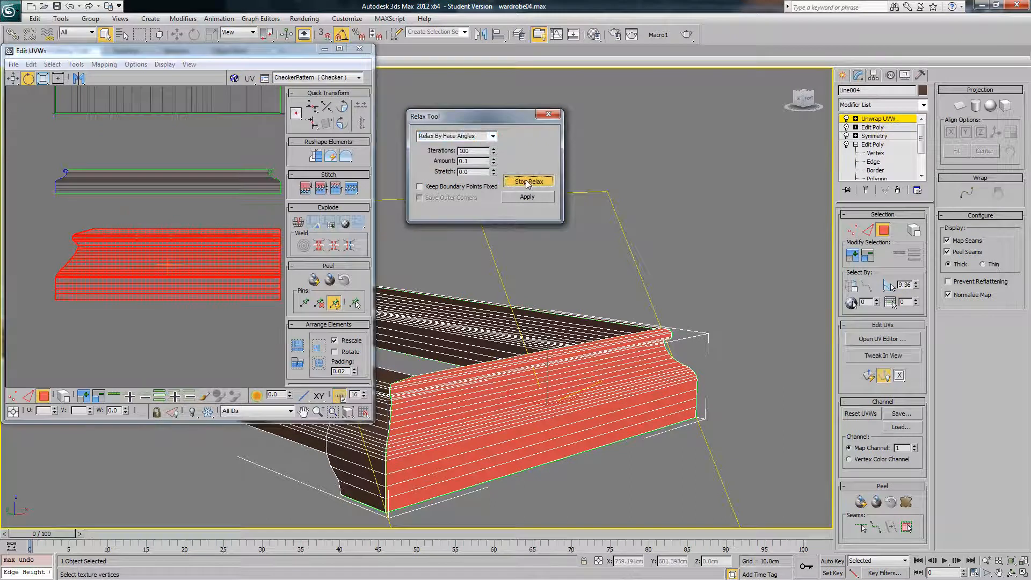
{"action": "left_click", "coordinate": [527, 181]}
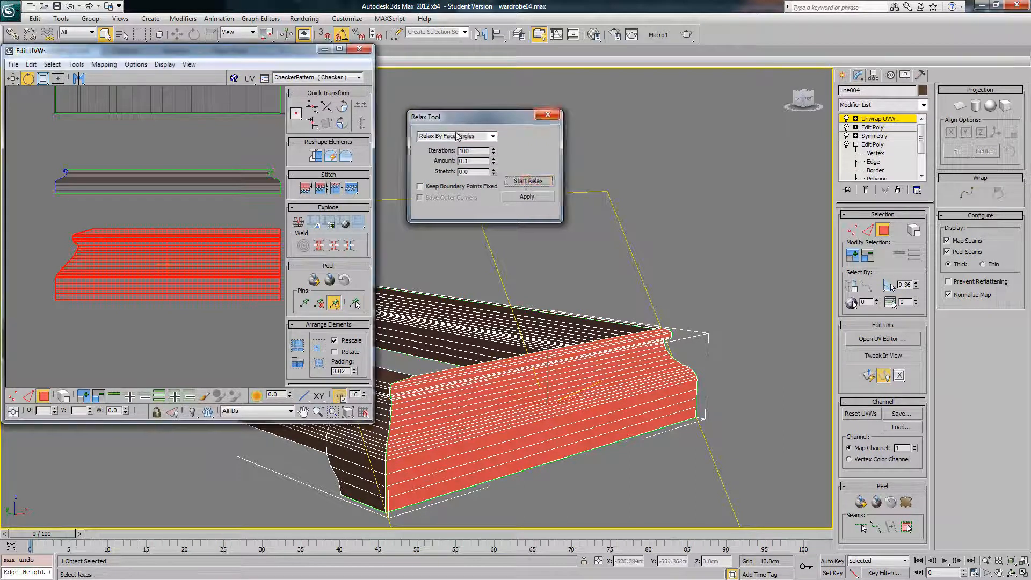
{"action": "left_click", "coordinate": [548, 114]}
Step: Select the opposite short end's faces, unfold them with Walk to closest face, and move the shell below the first short end's shell
{"action": "right_click", "coordinate": [108, 178]}
{"action": "left_click", "coordinate": [129, 191]}
{"action": "middle_click_drag", "start_coordinate": [475, 312], "coordinate": [568, 375], "text": "alt"}
{"action": "middle_click_drag", "start_coordinate": [513, 418], "coordinate": [516, 373], "text": "alt"}
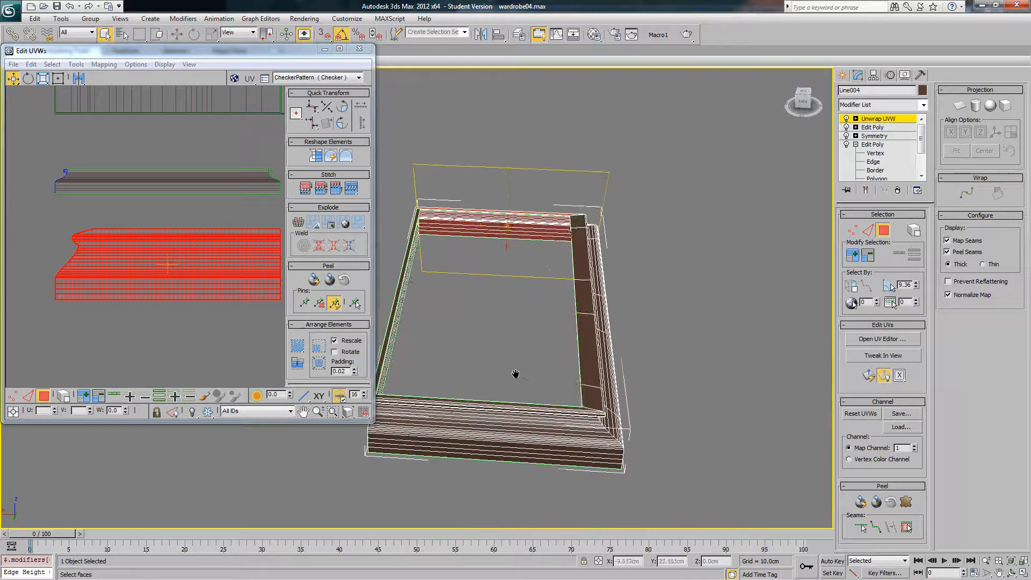
{"action": "left_click_drag", "start_coordinate": [507, 360], "coordinate": [497, 479]}
{"action": "middle_click_drag", "start_coordinate": [497, 478], "coordinate": [537, 339], "text": "alt"}
{"action": "middle_click_drag", "start_coordinate": [175, 226], "coordinate": [173, 256]}
{"action": "scroll", "coordinate": [173, 256], "scroll_direction": "down", "scroll_amount": 3}
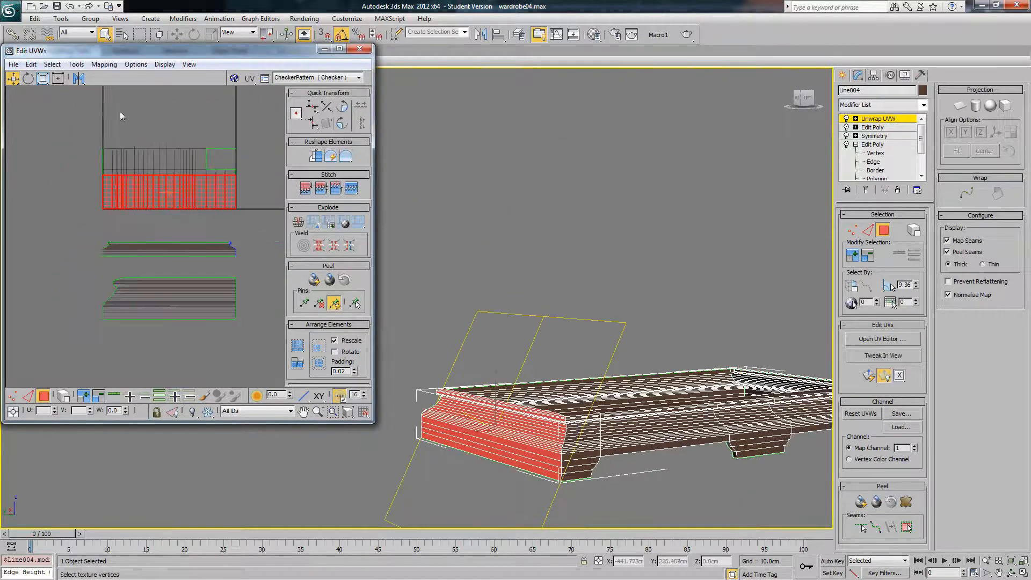
{"action": "left_click", "coordinate": [109, 65]}
{"action": "left_click", "coordinate": [72, 104]}
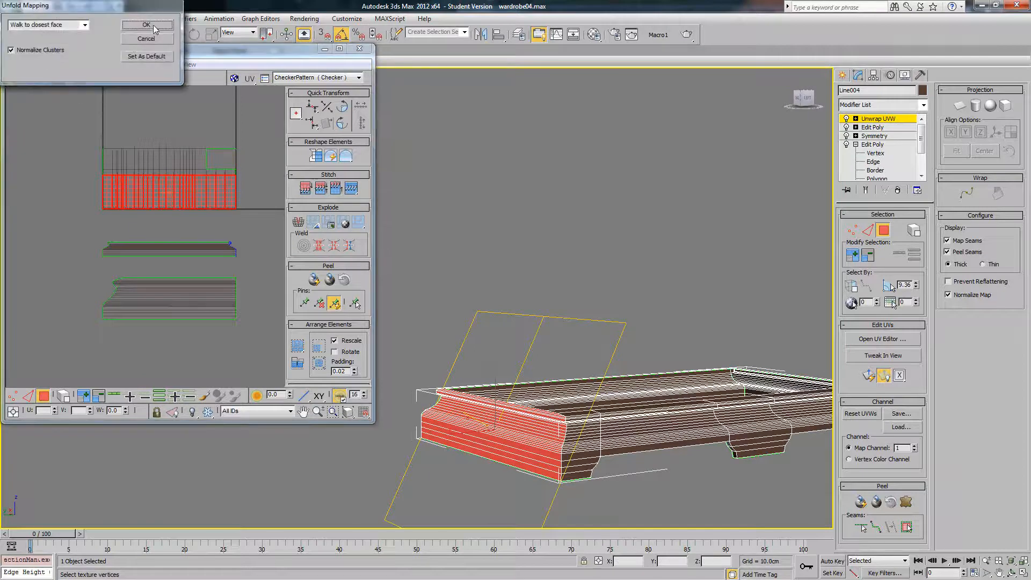
{"action": "left_click", "coordinate": [145, 27]}
{"action": "left_click_drag", "start_coordinate": [155, 169], "coordinate": [164, 320]}
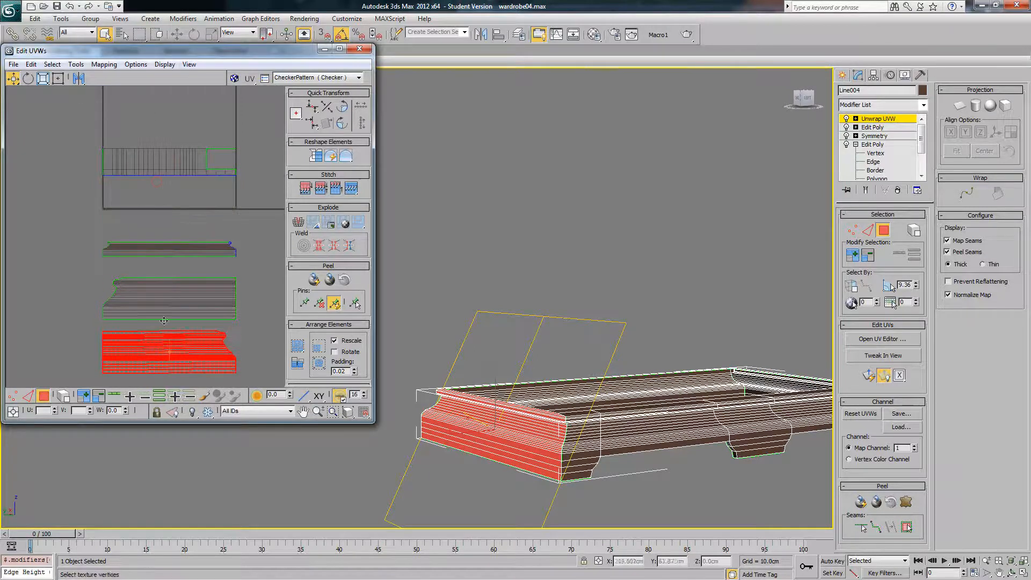
Step: Relax the second short end's shell by face angles with 100 iterations and amount 0.1, and deselect it
{"action": "left_click", "coordinate": [76, 64]}
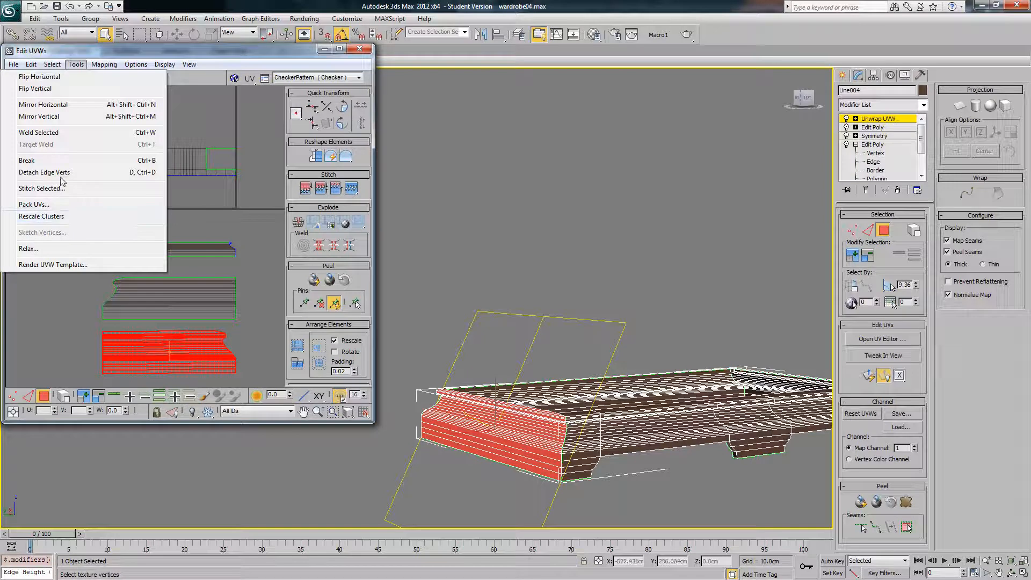
{"action": "left_click", "coordinate": [49, 249]}
{"action": "left_click", "coordinate": [89, 94]}
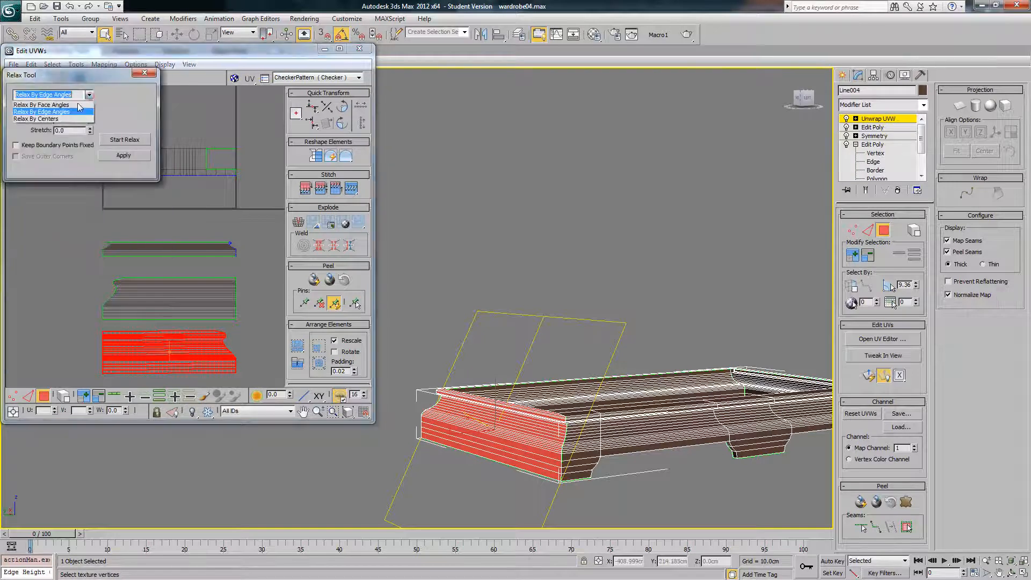
{"action": "left_click", "coordinate": [75, 103]}
{"action": "left_click", "coordinate": [117, 140]}
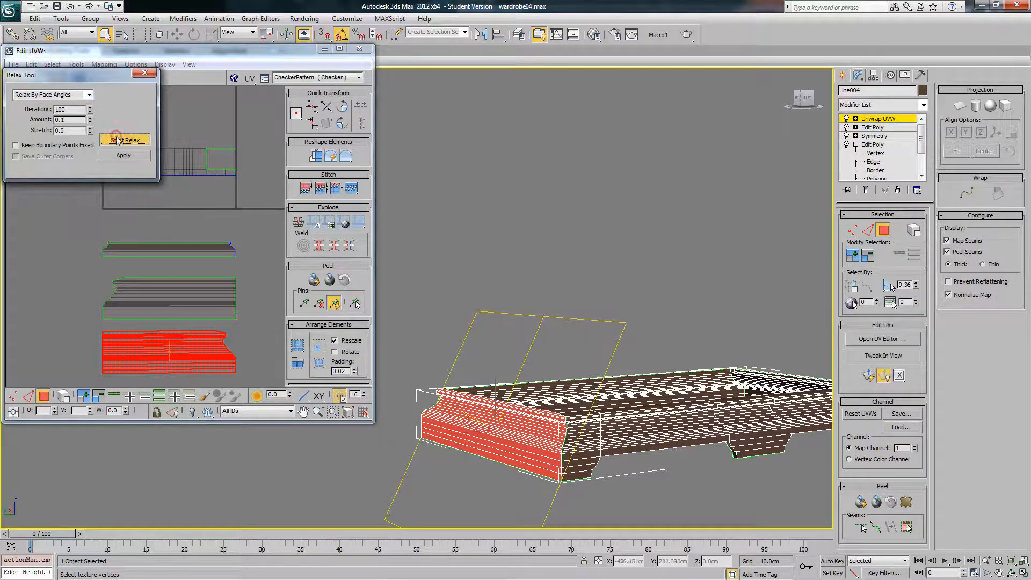
{"action": "left_click", "coordinate": [144, 73]}
{"action": "middle_click_drag", "start_coordinate": [213, 269], "coordinate": [210, 221]}
{"action": "left_click", "coordinate": [246, 273]}
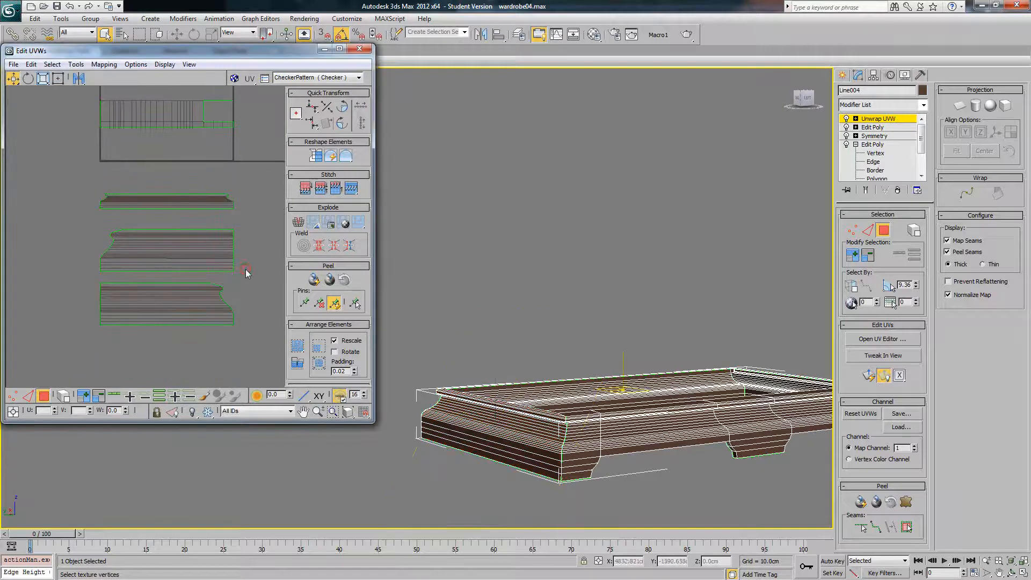
Step: Select the faces of the plinth's remaining long side with the feet and unfold them into one shell
{"action": "middle_click_drag", "start_coordinate": [575, 382], "coordinate": [540, 403], "text": "alt"}
{"action": "middle_click_drag", "start_coordinate": [630, 433], "coordinate": [560, 396]}
{"action": "middle_click_drag", "start_coordinate": [136, 161], "coordinate": [136, 183]}
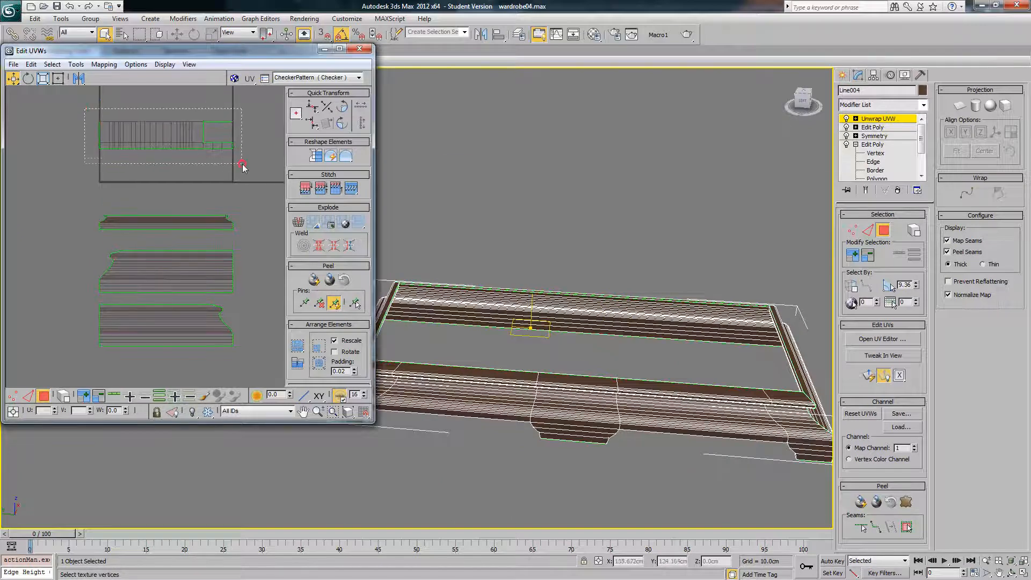
{"action": "left_click_drag", "start_coordinate": [243, 164], "coordinate": [242, 165]}
{"action": "middle_click_drag", "start_coordinate": [598, 375], "coordinate": [546, 334], "text": "alt"}
{"action": "scroll", "coordinate": [546, 334], "scroll_direction": "up", "scroll_amount": 3}
{"action": "middle_click_drag", "start_coordinate": [495, 372], "coordinate": [435, 423], "text": "alt"}
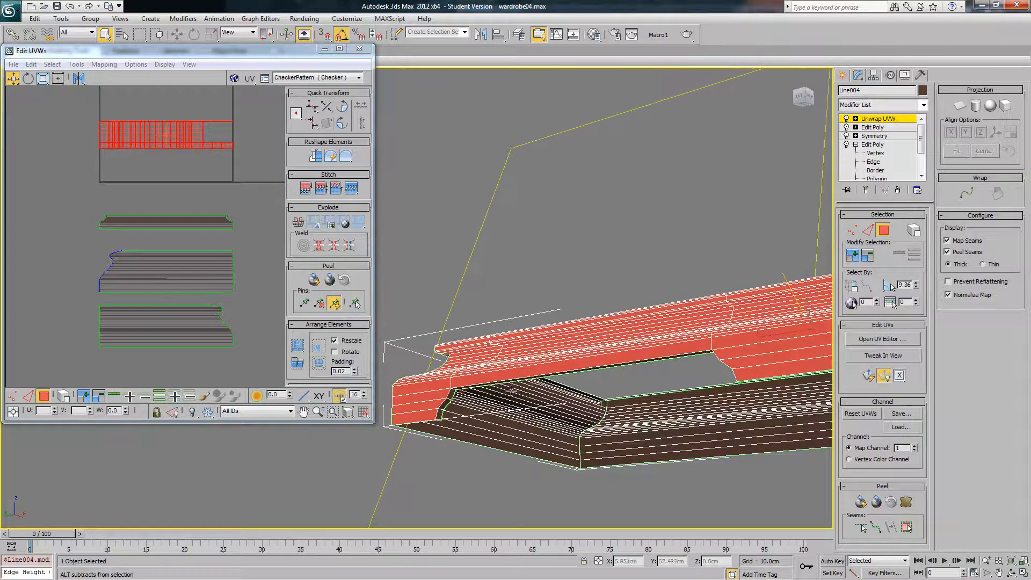
{"action": "middle_click_drag", "start_coordinate": [513, 390], "coordinate": [577, 397], "text": "alt"}
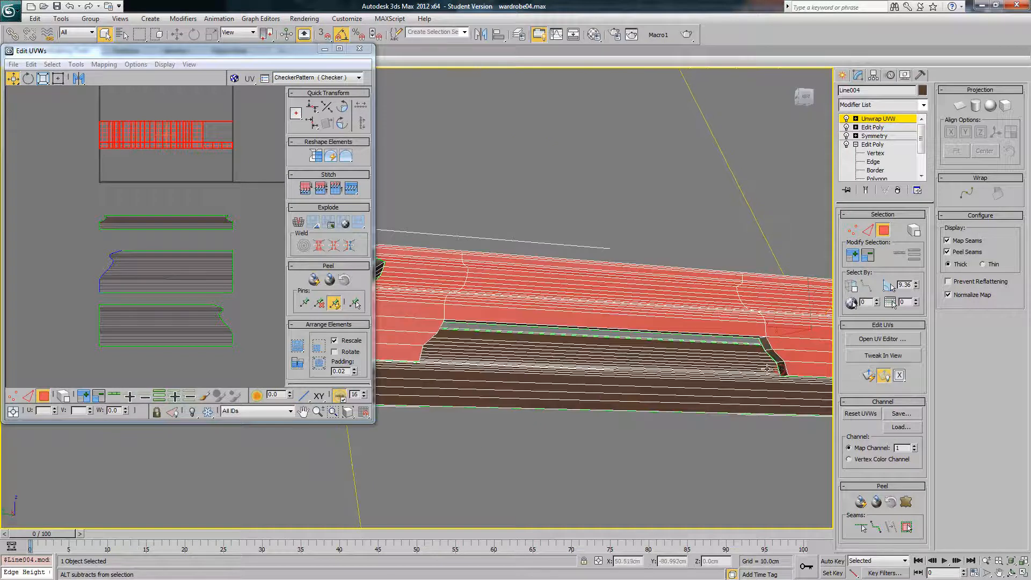
{"action": "middle_click_drag", "start_coordinate": [127, 174], "coordinate": [135, 195]}
{"action": "left_click", "coordinate": [103, 64]}
{"action": "left_click", "coordinate": [100, 107]}
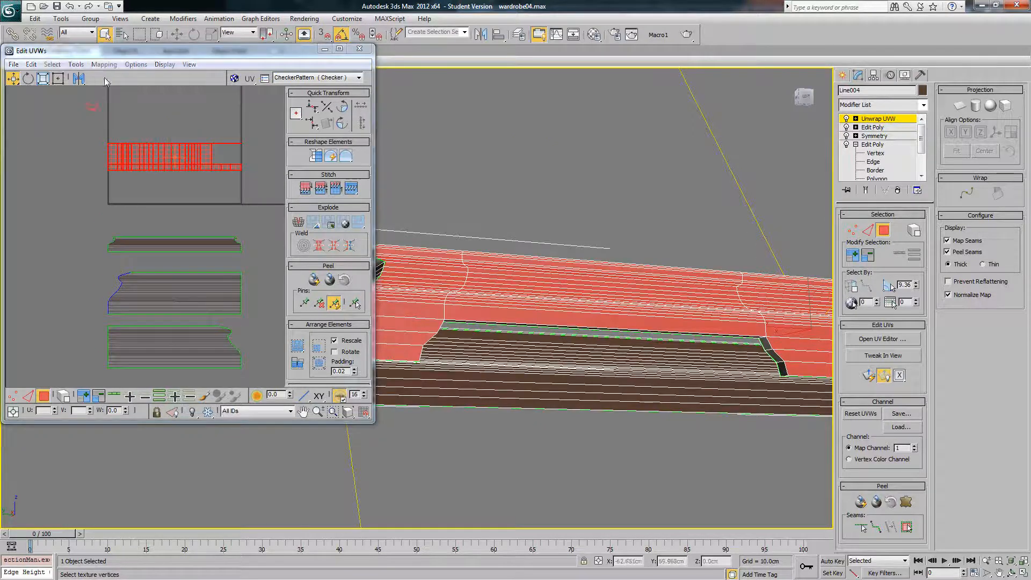
{"action": "left_click", "coordinate": [145, 27]}
{"action": "scroll", "coordinate": [174, 180], "scroll_direction": "up", "scroll_amount": 2}
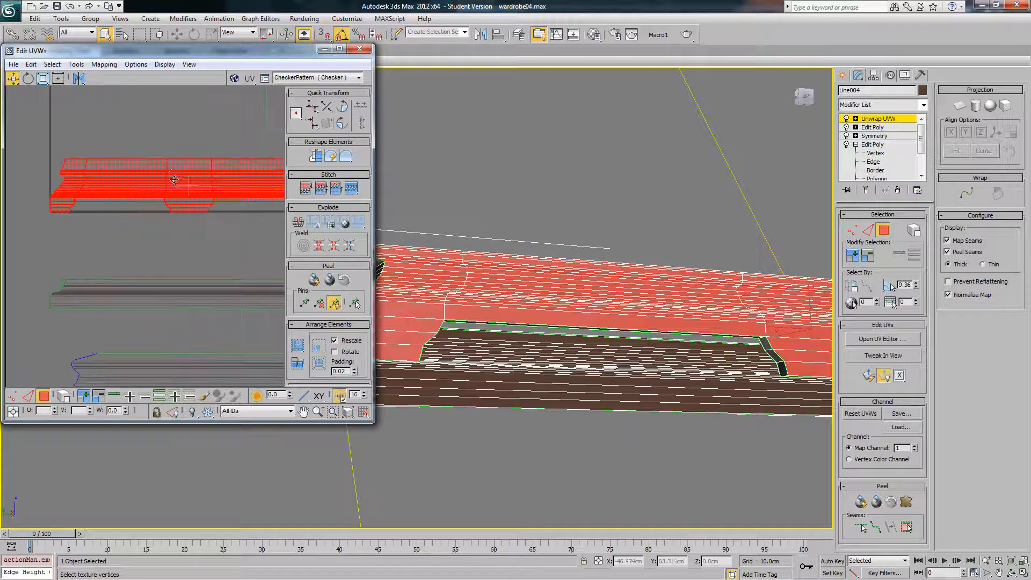
Step: Relax the footed side's shell by face angles with 100 iterations and amount 0.1, and move it below both short ends' shells
{"action": "left_click", "coordinate": [78, 64]}
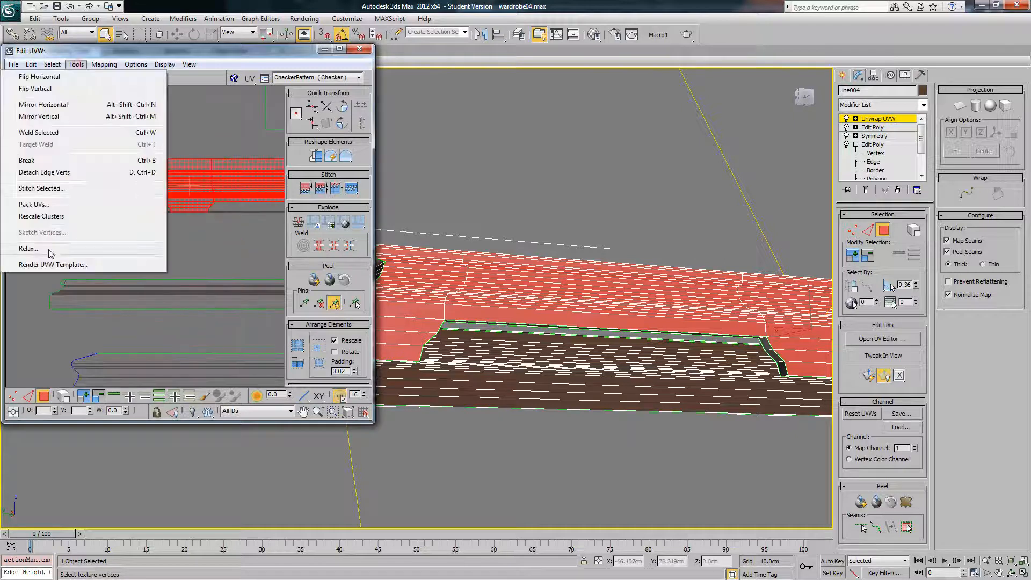
{"action": "left_click", "coordinate": [53, 248]}
{"action": "left_click", "coordinate": [88, 94]}
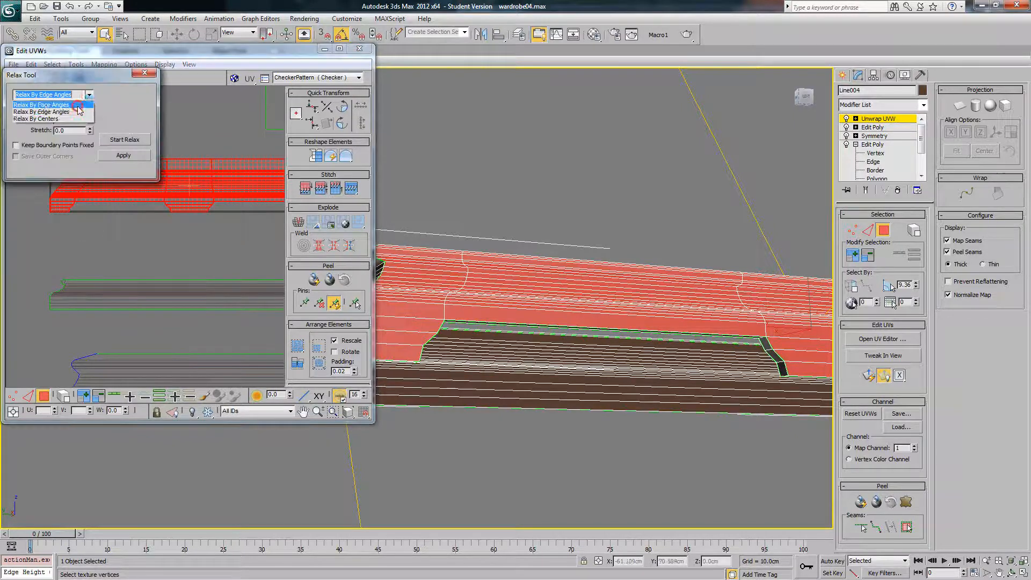
{"action": "left_click", "coordinate": [76, 104]}
{"action": "left_click", "coordinate": [125, 139]}
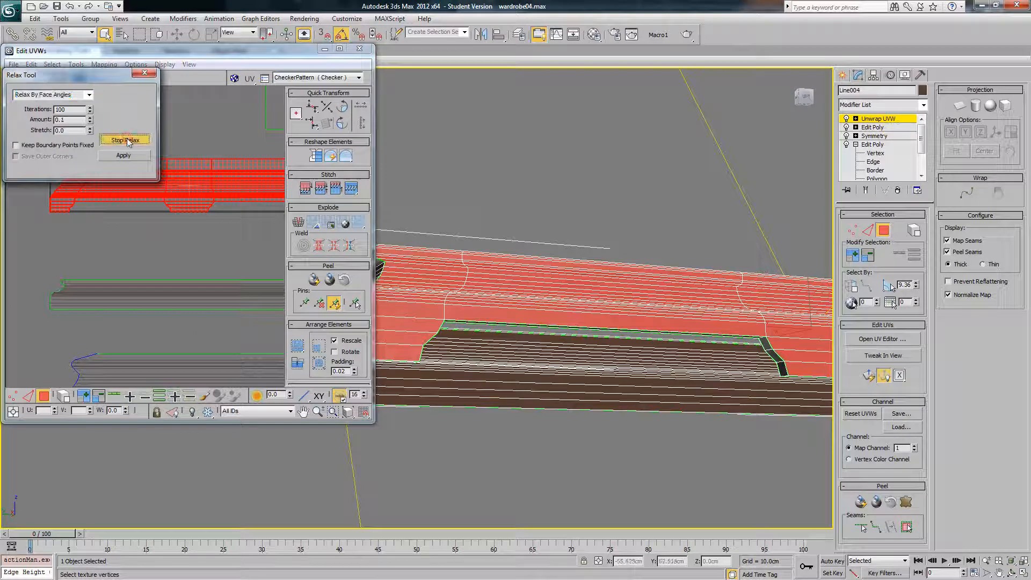
{"action": "left_click", "coordinate": [128, 140]}
{"action": "left_click", "coordinate": [144, 73]}
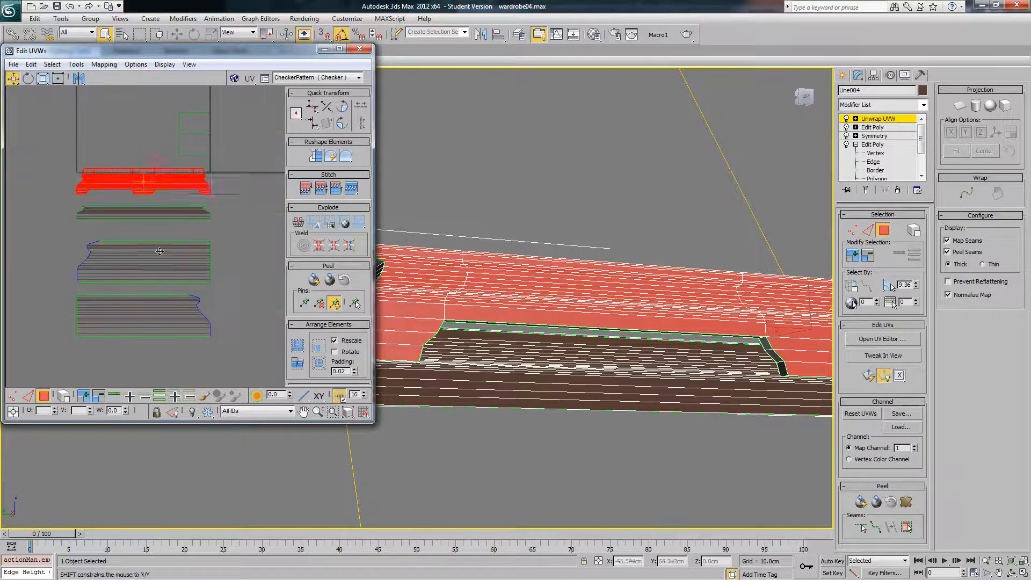
{"action": "left_click_drag", "start_coordinate": [160, 167], "coordinate": [160, 341]}
{"action": "left_click", "coordinate": [212, 216]}
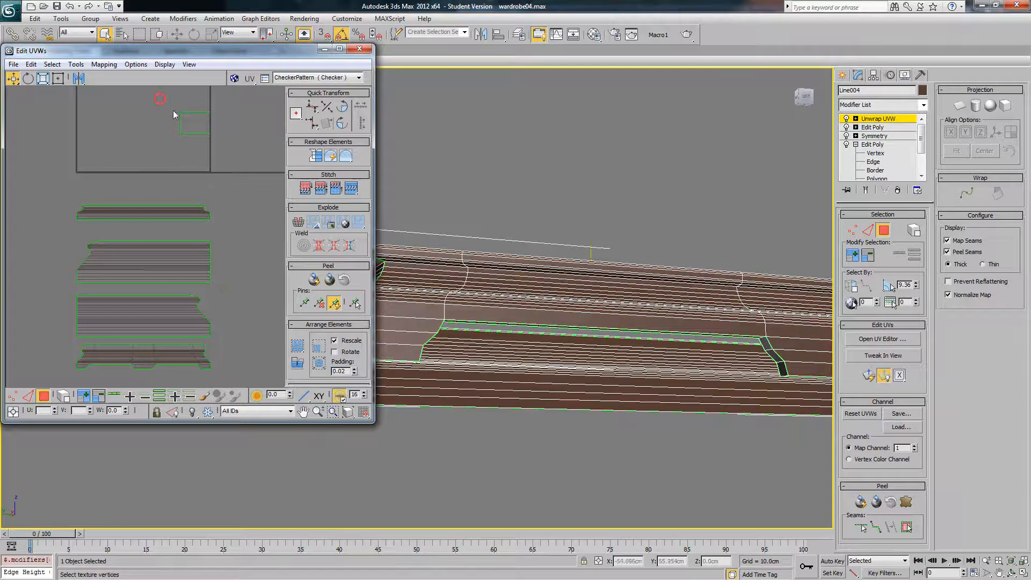
Step: Select the leftover underside faces remaining in the UV square and unfold them into a strip
{"action": "left_click_drag", "start_coordinate": [174, 115], "coordinate": [212, 135]}
{"action": "middle_click_drag", "start_coordinate": [629, 304], "coordinate": [534, 300], "text": "alt"}
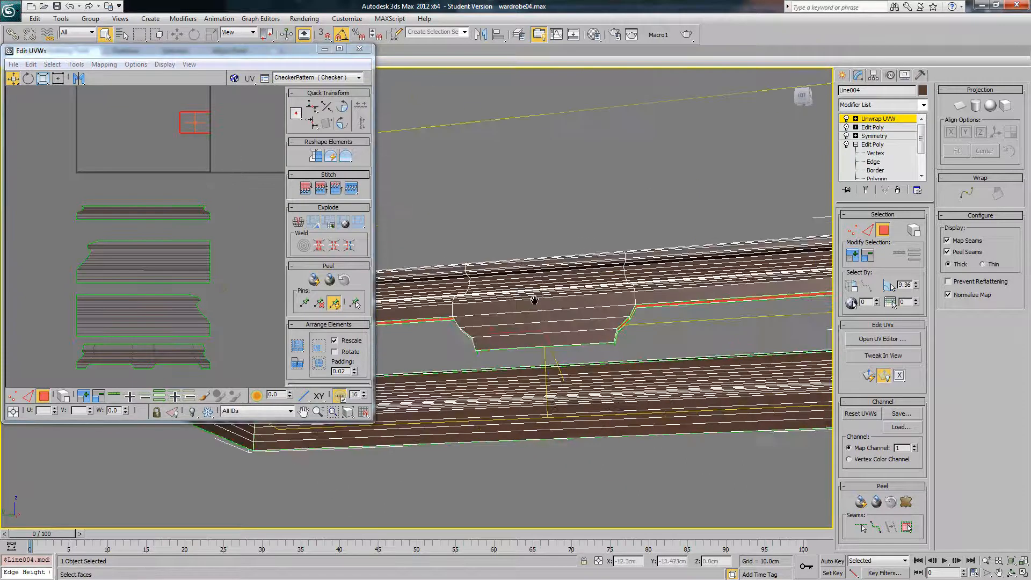
{"action": "scroll", "coordinate": [535, 300], "scroll_direction": "down", "scroll_amount": 4}
{"action": "left_click", "coordinate": [103, 65]}
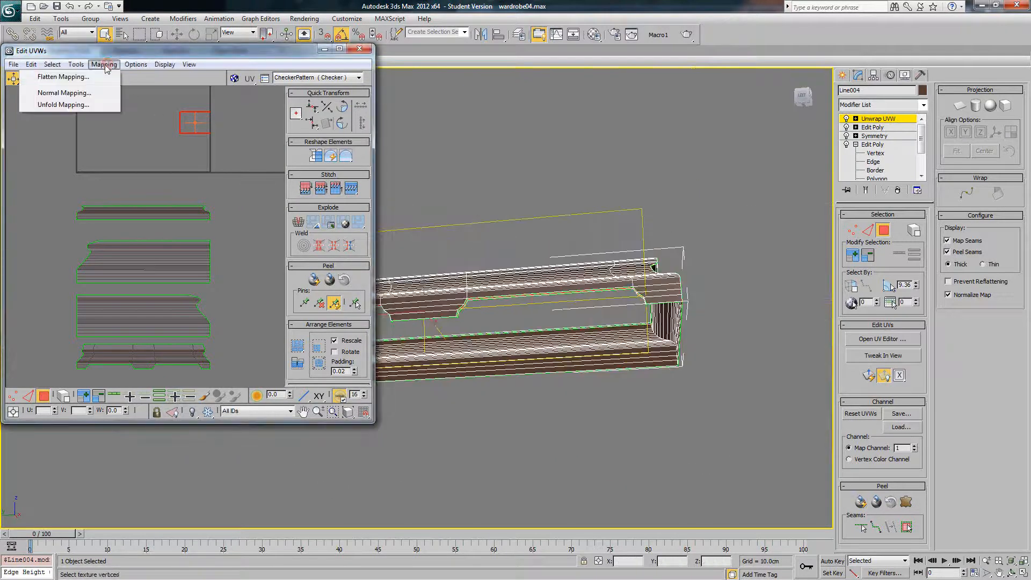
{"action": "left_click", "coordinate": [71, 105]}
{"action": "left_click", "coordinate": [148, 30]}
{"action": "scroll", "coordinate": [213, 175], "scroll_direction": "up", "scroll_amount": 2}
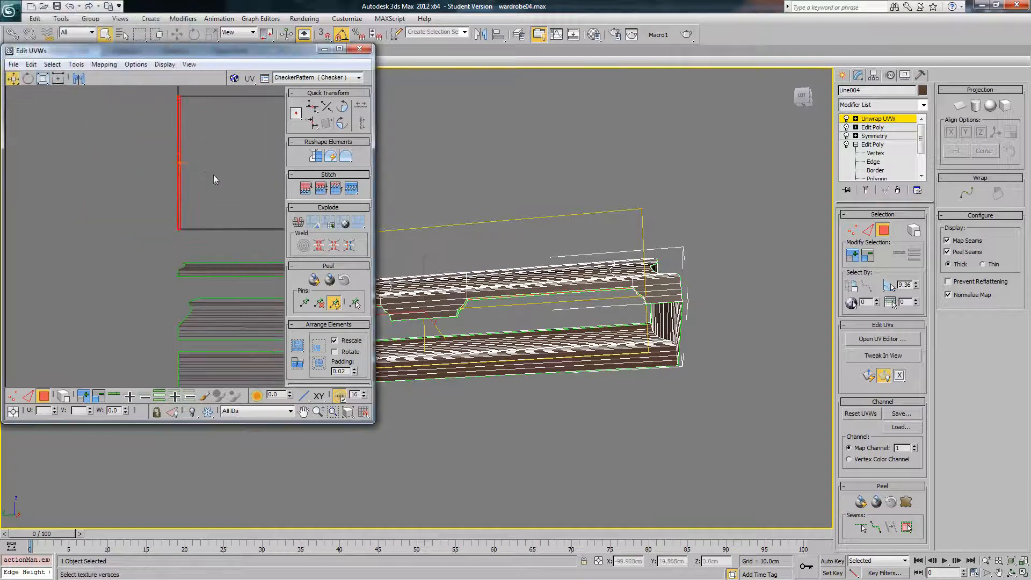
{"action": "left_click", "coordinate": [214, 178]}
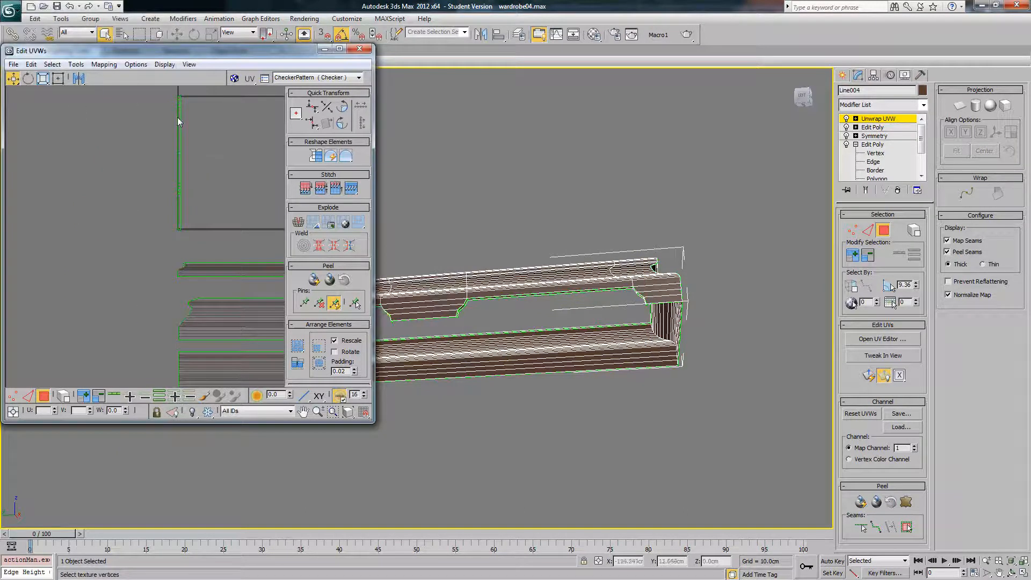
Step: Rotate the underside strip 90 degrees to horizontal and move it directly above the uppermost plinth shell
{"action": "left_click_drag", "start_coordinate": [193, 125], "coordinate": [152, 242]}
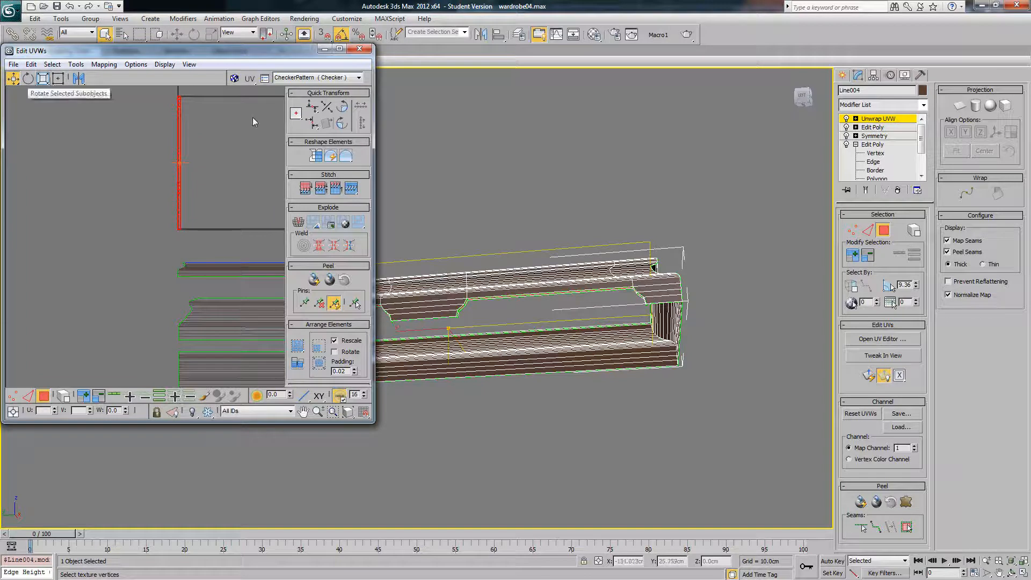
{"action": "left_click", "coordinate": [342, 107]}
{"action": "middle_click_drag", "start_coordinate": [218, 166], "coordinate": [128, 155]}
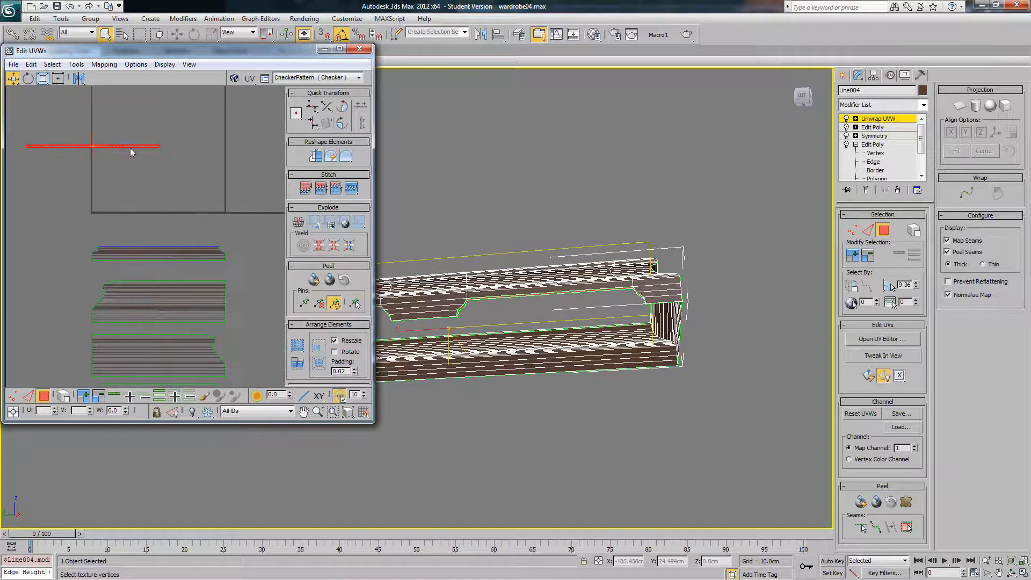
{"action": "left_click_drag", "start_coordinate": [132, 146], "coordinate": [200, 244]}
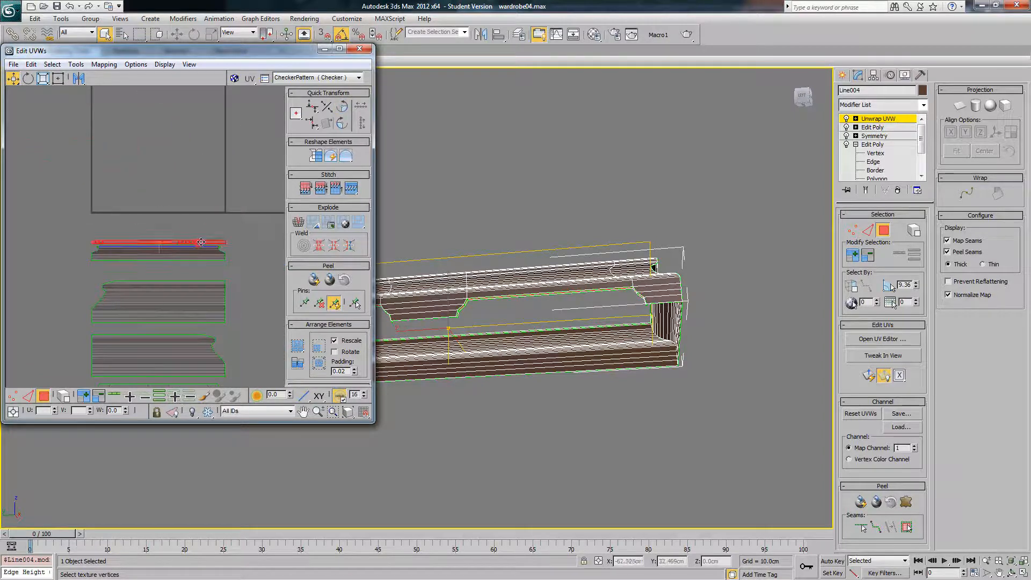
{"action": "middle_click_drag", "start_coordinate": [607, 317], "coordinate": [578, 341], "text": "alt"}
{"action": "left_click", "coordinate": [228, 180]}
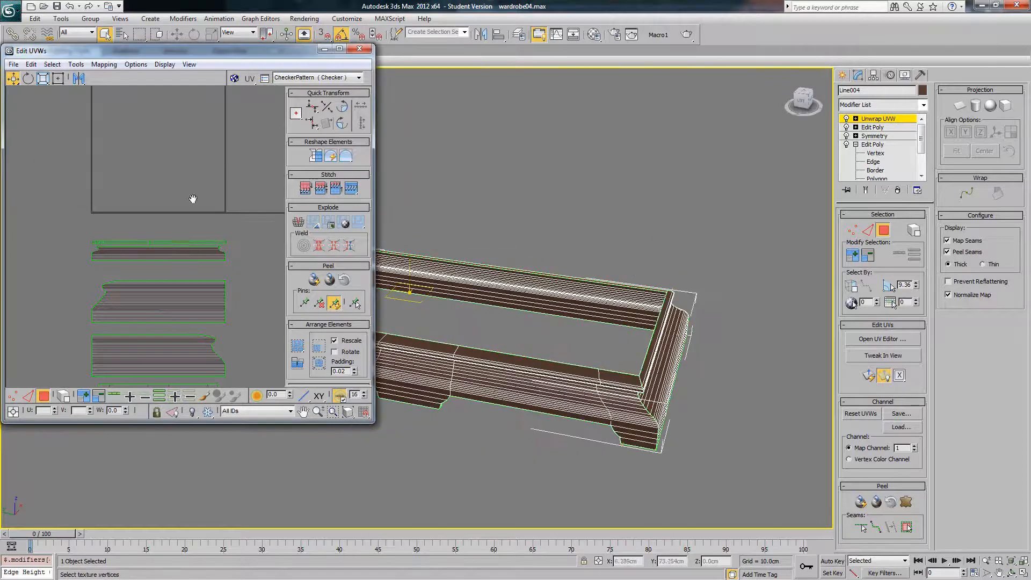
Step: Assign the existing checker material 07 - Default to the plinth and inspect the pattern on its sides
{"action": "middle_click_drag", "start_coordinate": [193, 198], "coordinate": [209, 114]}
{"action": "left_click", "coordinate": [595, 34]}
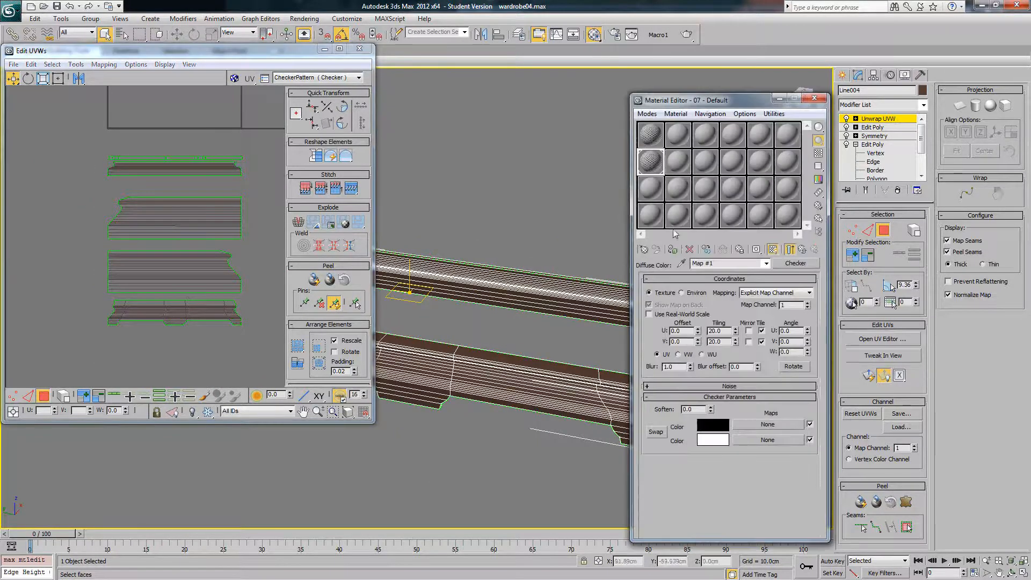
{"action": "left_click", "coordinate": [672, 248]}
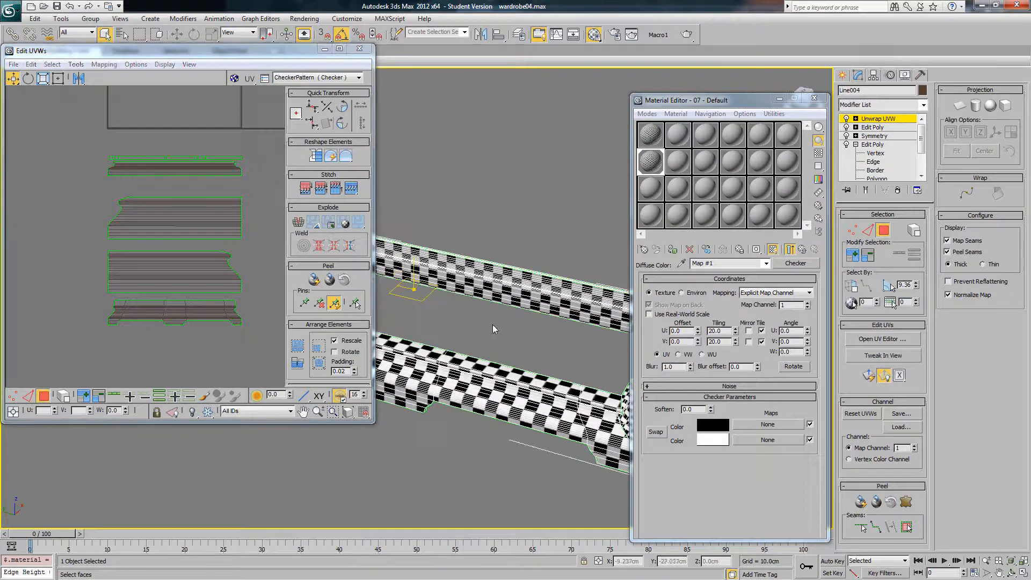
{"action": "left_click", "coordinate": [814, 98]}
{"action": "middle_click_drag", "start_coordinate": [666, 257], "coordinate": [588, 259], "text": "alt"}
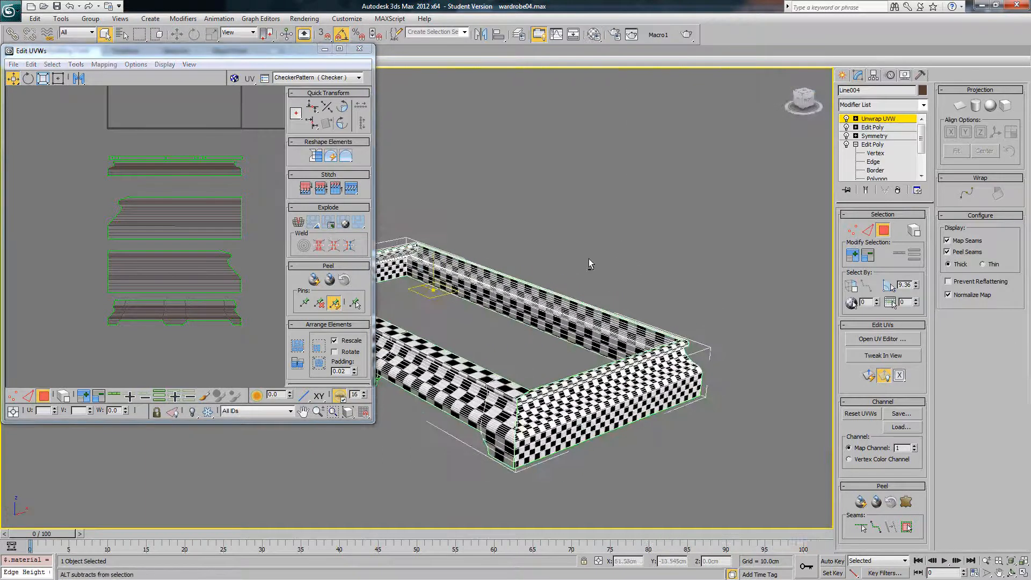
Step: Select both short ends' shells as whole elements and scale them down to about half size to match the plinth's checker pattern
{"action": "left_click_drag", "start_coordinate": [256, 291], "coordinate": [256, 295]}
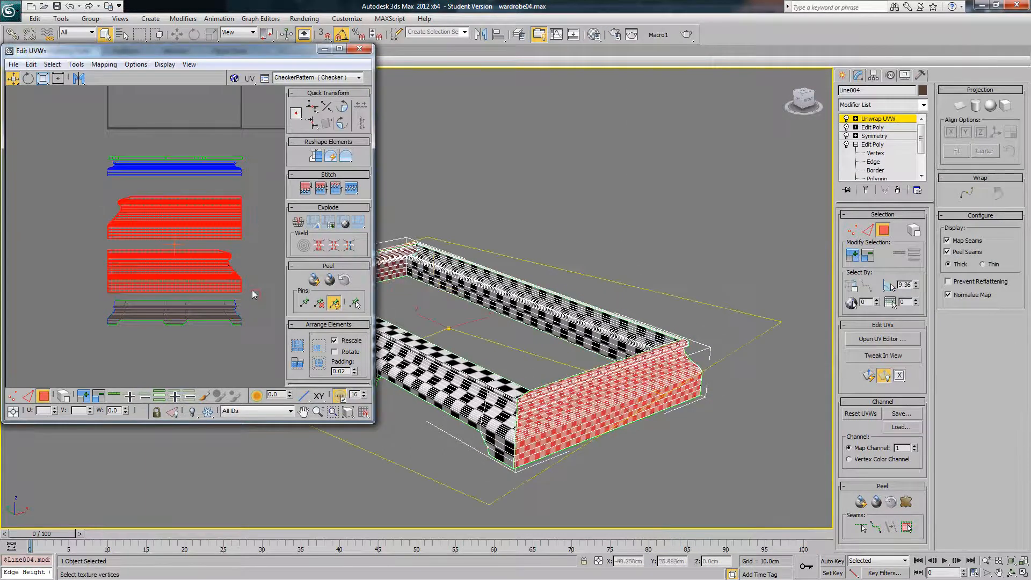
{"action": "left_click", "coordinate": [85, 199]}
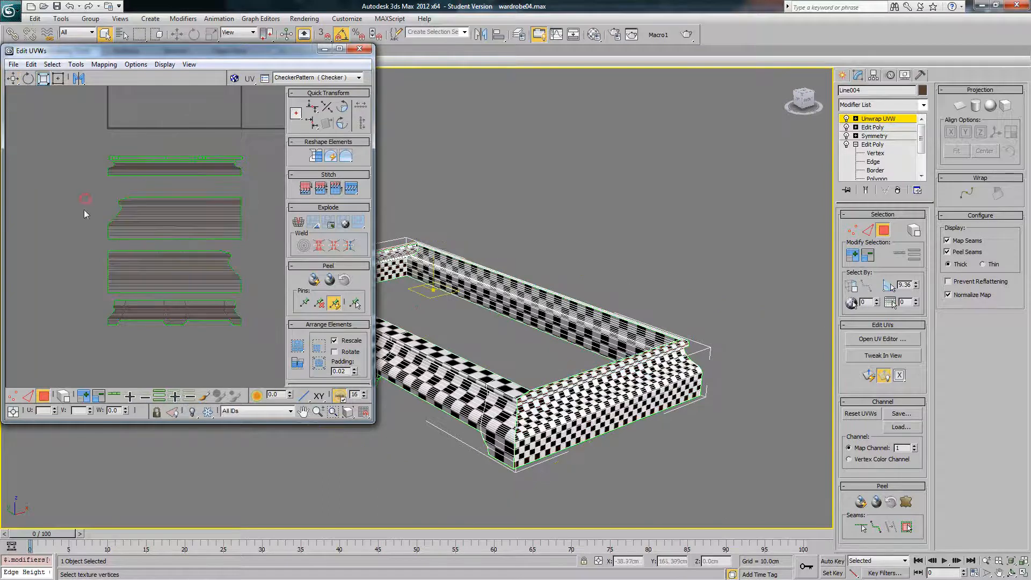
{"action": "left_click", "coordinate": [61, 394]}
{"action": "left_click_drag", "start_coordinate": [82, 201], "coordinate": [189, 261]}
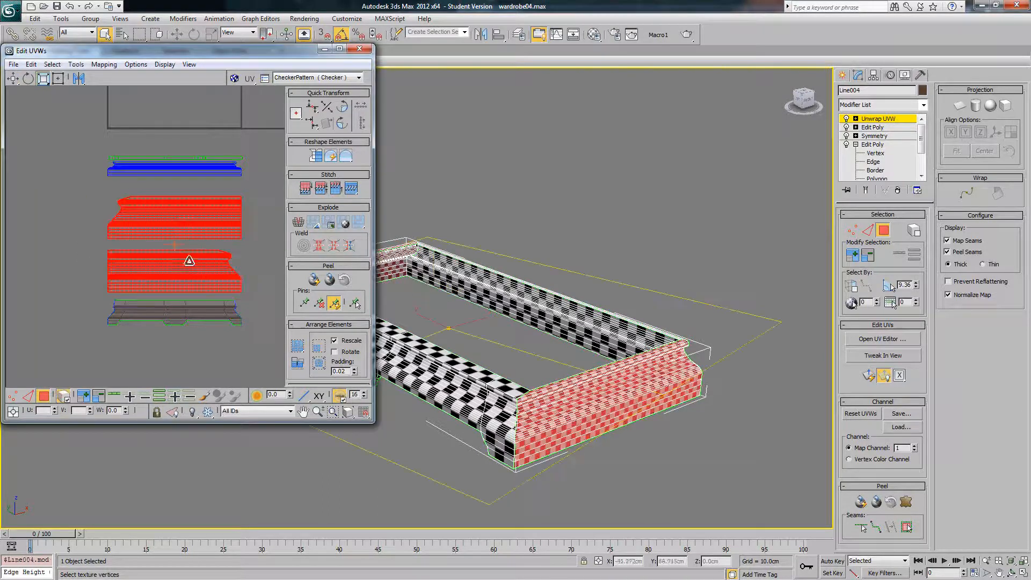
{"action": "left_click_drag", "start_coordinate": [178, 221], "coordinate": [182, 271]}
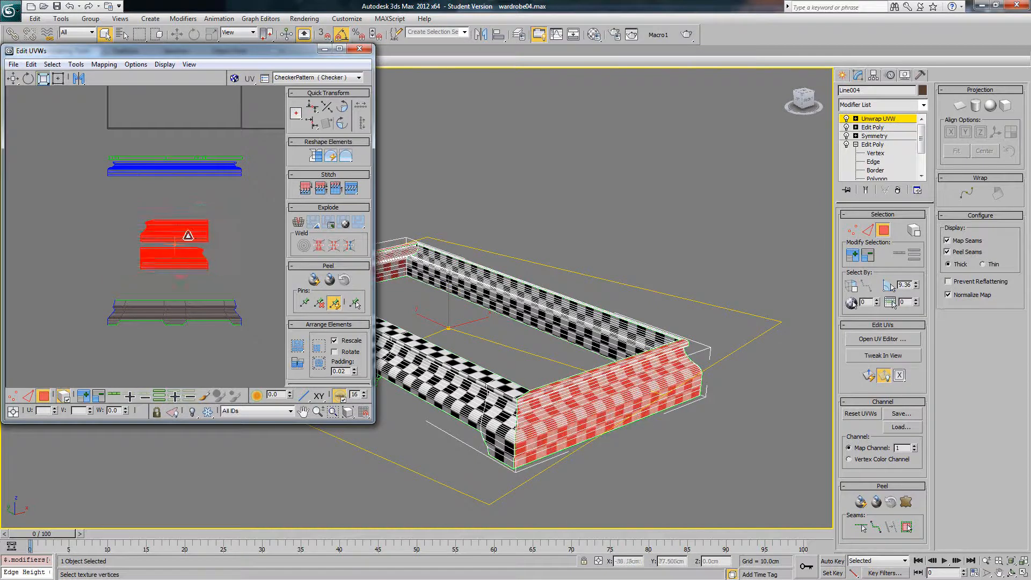
{"action": "left_click", "coordinate": [229, 214]}
{"action": "middle_click_drag", "start_coordinate": [641, 378], "coordinate": [579, 373], "text": "alt"}
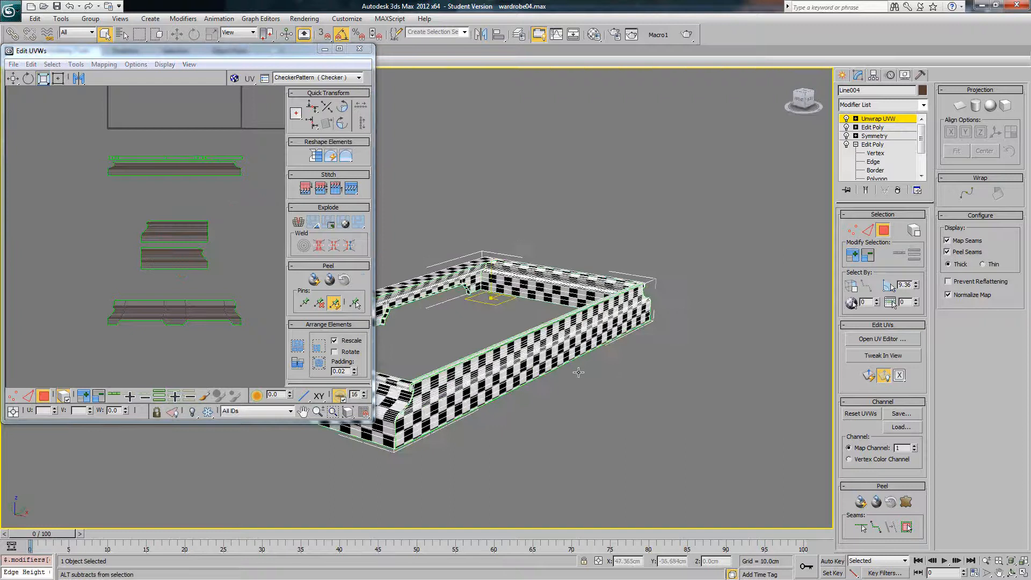
Step: Move the plain long side's shell and underside strip below the footed side's shell, and place both short ends' shells side by side above it
{"action": "left_click", "coordinate": [13, 79]}
{"action": "left_click_drag", "start_coordinate": [261, 187], "coordinate": [216, 344]}
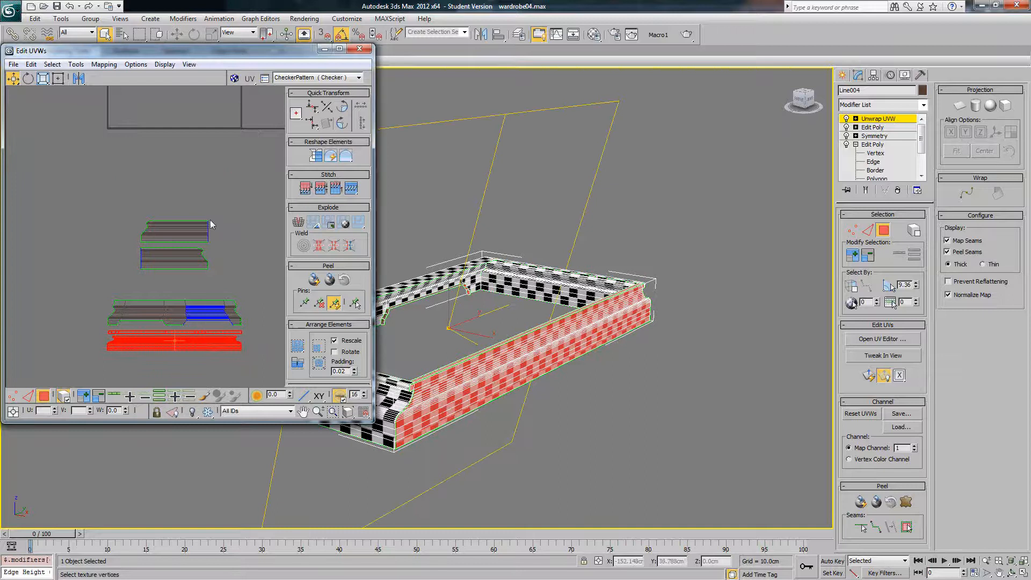
{"action": "left_click", "coordinate": [175, 257]}
{"action": "left_click_drag", "start_coordinate": [173, 256], "coordinate": [217, 280]}
{"action": "left_click_drag", "start_coordinate": [174, 233], "coordinate": [147, 283]}
{"action": "left_click", "coordinate": [184, 234]}
{"action": "scroll", "coordinate": [184, 233], "scroll_direction": "down", "scroll_amount": 3}
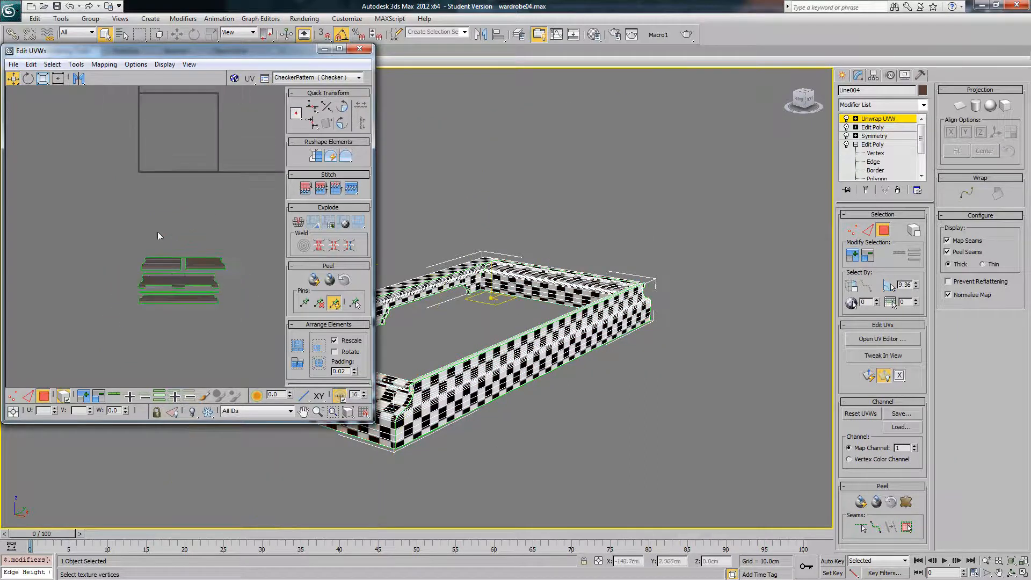
Step: Close the UV editor, switch off the viewport's edged-face display and unhide all the wardrobe's parts
{"action": "left_click_drag", "start_coordinate": [221, 311], "coordinate": [221, 312]}
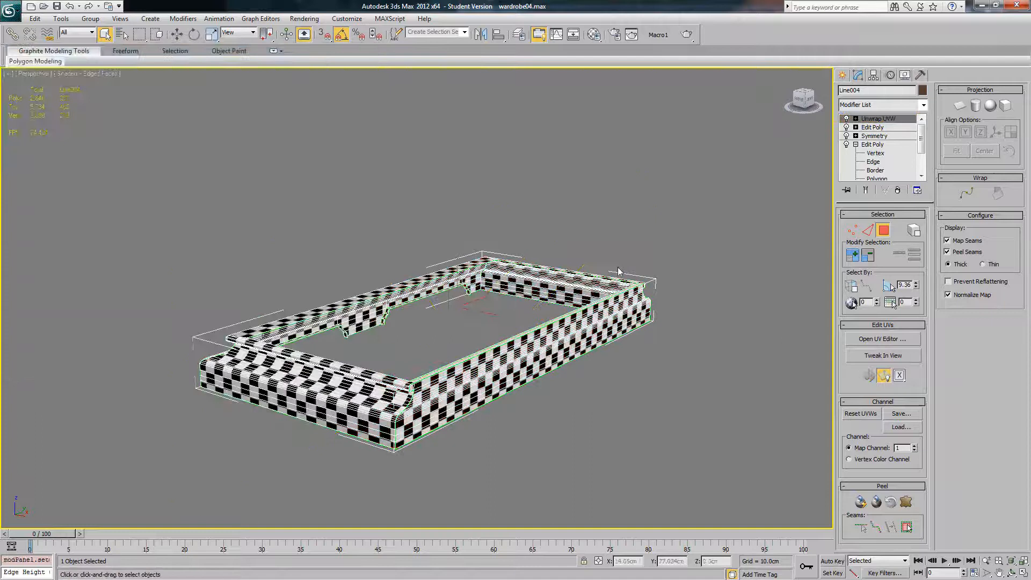
{"action": "middle_click_drag", "start_coordinate": [634, 268], "coordinate": [604, 278], "text": "alt"}
{"action": "key", "text": "F4"}
{"action": "right_click", "coordinate": [621, 231]}
{"action": "left_click", "coordinate": [644, 233]}
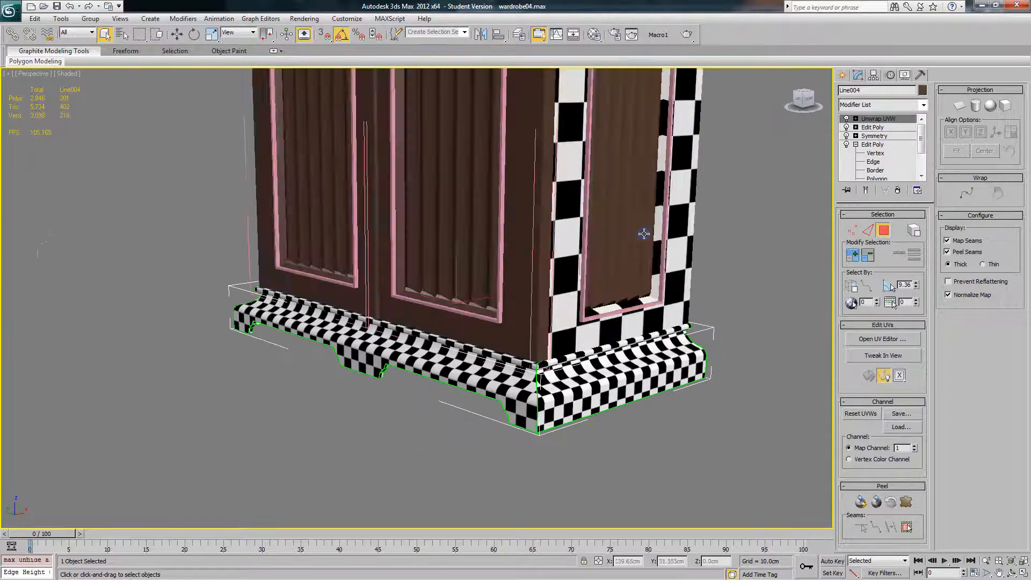
{"action": "scroll", "coordinate": [599, 244], "scroll_direction": "down", "scroll_amount": 8}
{"action": "scroll", "coordinate": [540, 248], "scroll_direction": "up", "scroll_amount": 3}
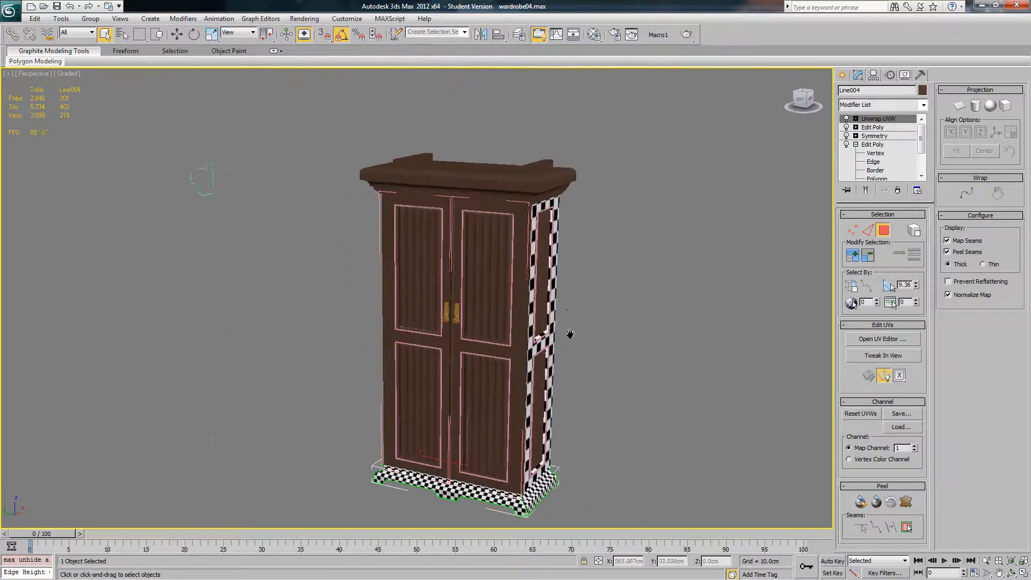
{"action": "mouse_move", "coordinate": [537, 252]}
{"action": "middle_mouse_down", "text": "alt"}
{"action": "mouse_move", "coordinate": [502, 250]}
{"action": "mouse_move", "coordinate": [562, 245]}
{"action": "mouse_move", "coordinate": [530, 250]}
{"action": "middle_mouse_up", "text": "alt"}
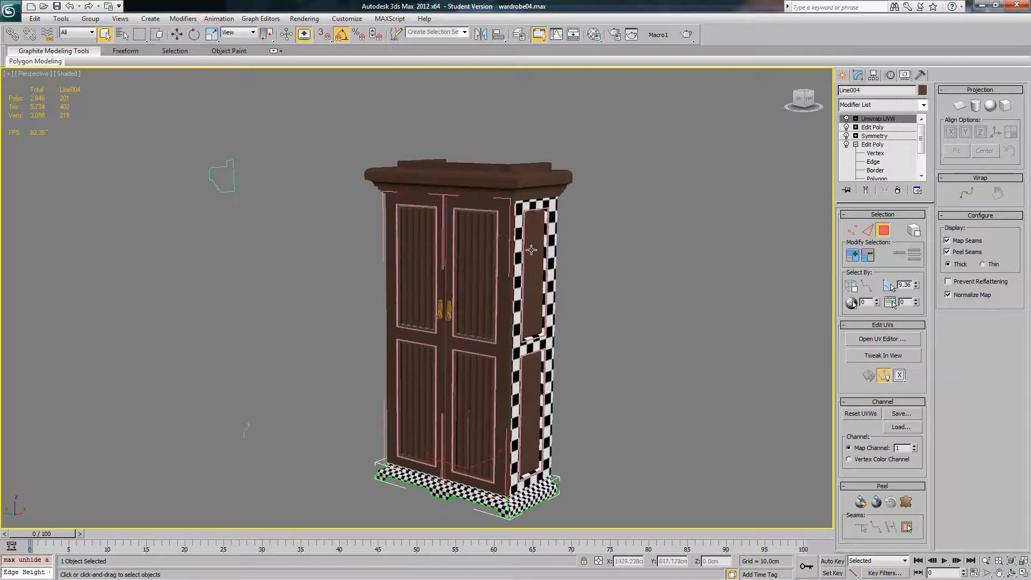
Step: Assign the checker material 07 - Default to both wardrobe doors
{"action": "left_click", "coordinate": [497, 180]}
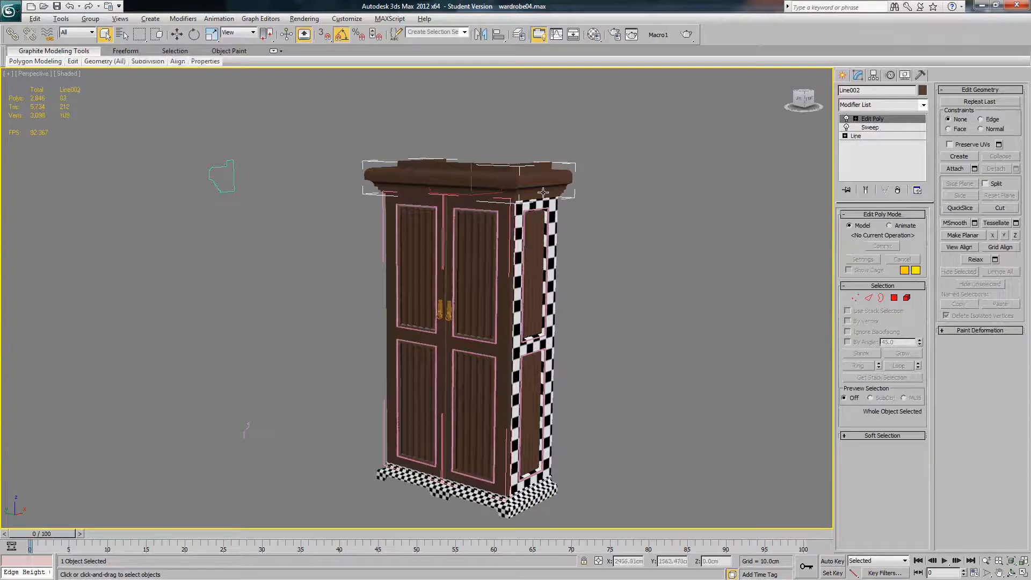
{"action": "middle_click_drag", "start_coordinate": [499, 181], "coordinate": [596, 123], "text": "alt"}
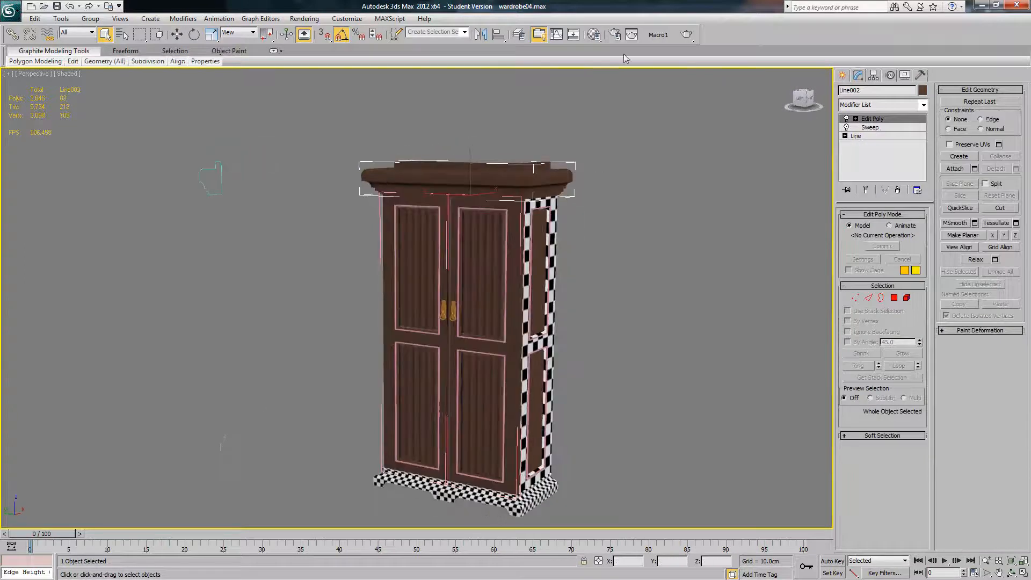
{"action": "left_click", "coordinate": [594, 35]}
{"action": "left_click", "coordinate": [503, 237]}
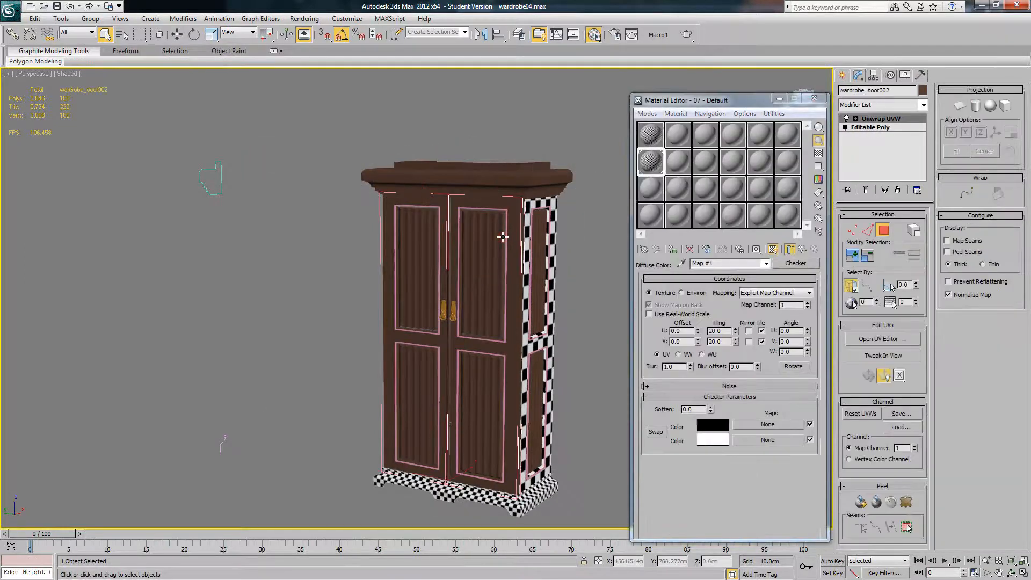
{"action": "left_click", "coordinate": [672, 250]}
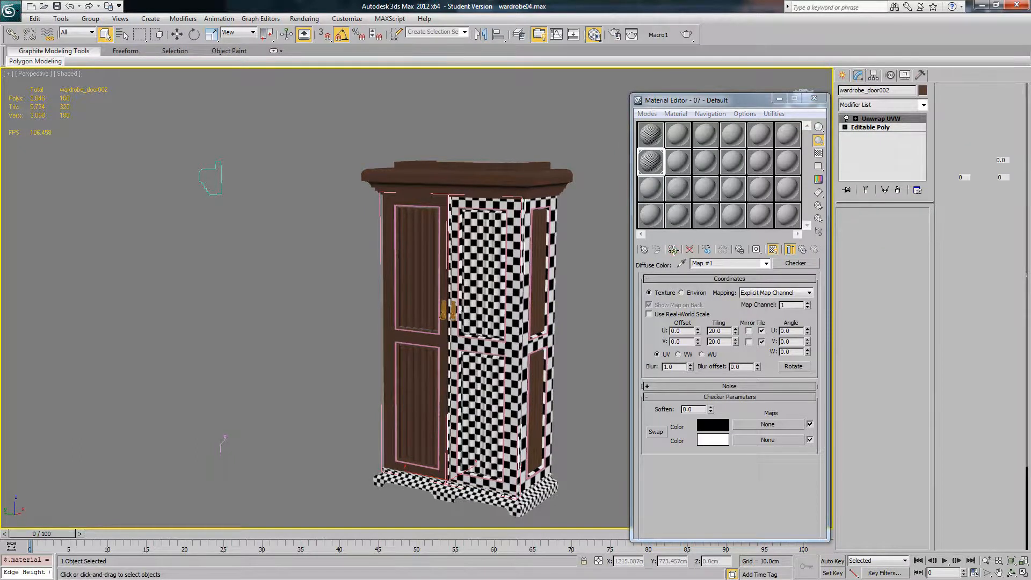
{"action": "left_click", "coordinate": [674, 249]}
Step: Assign the same checker material to the recessed upper and lower panels on both wardrobe sides, and clear the selection
{"action": "middle_click_drag", "start_coordinate": [544, 273], "coordinate": [483, 264], "text": "alt"}
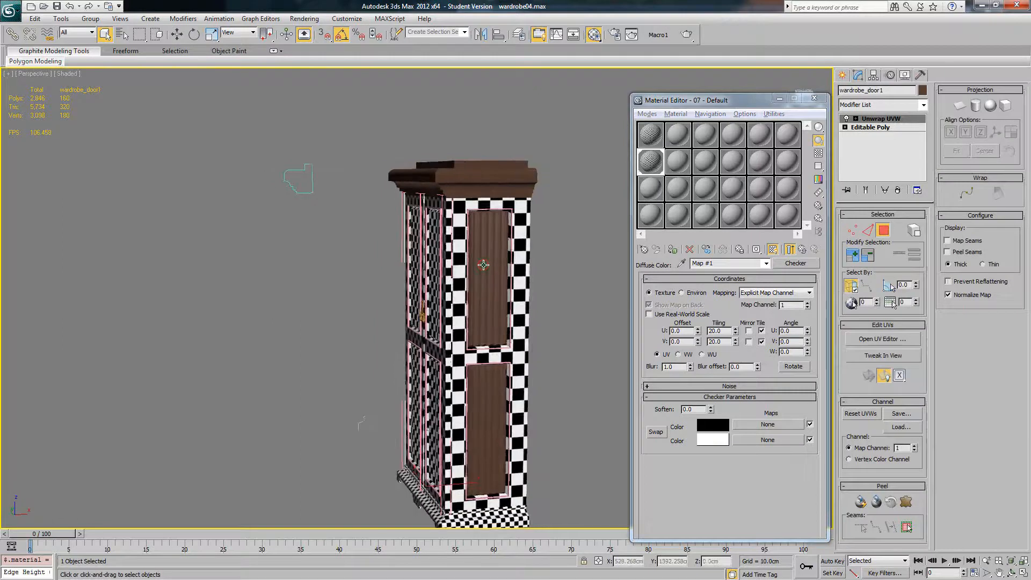
{"action": "left_click", "coordinate": [484, 265]}
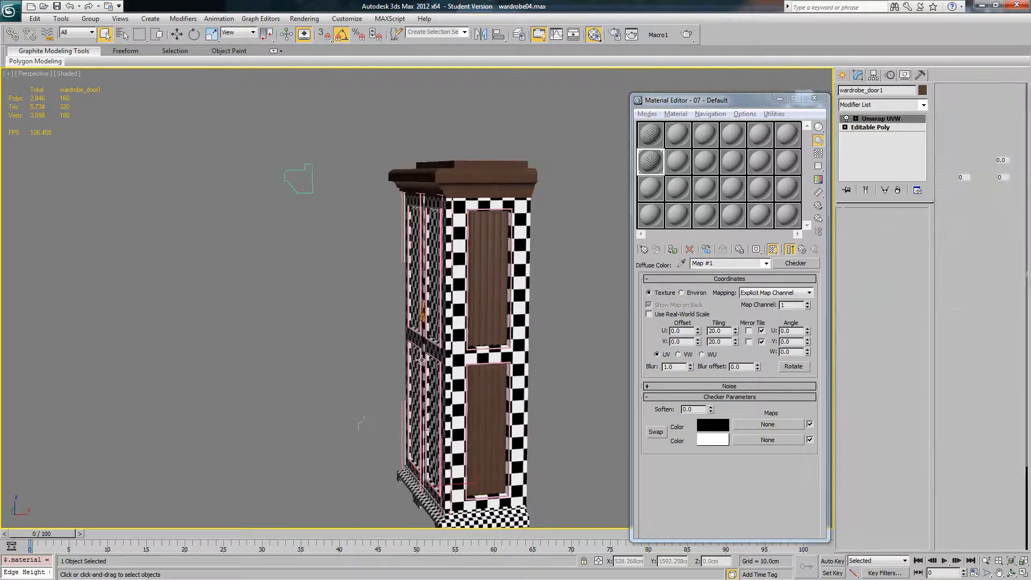
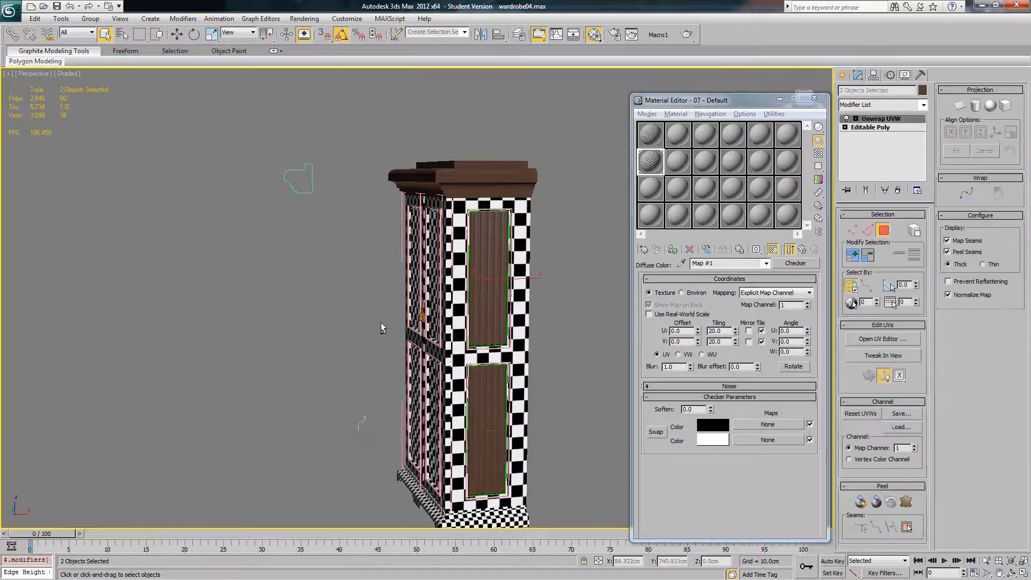
{"action": "middle_click_drag", "start_coordinate": [382, 322], "coordinate": [464, 324], "text": "alt"}
{"action": "left_click", "coordinate": [364, 314], "text": "ctrl"}
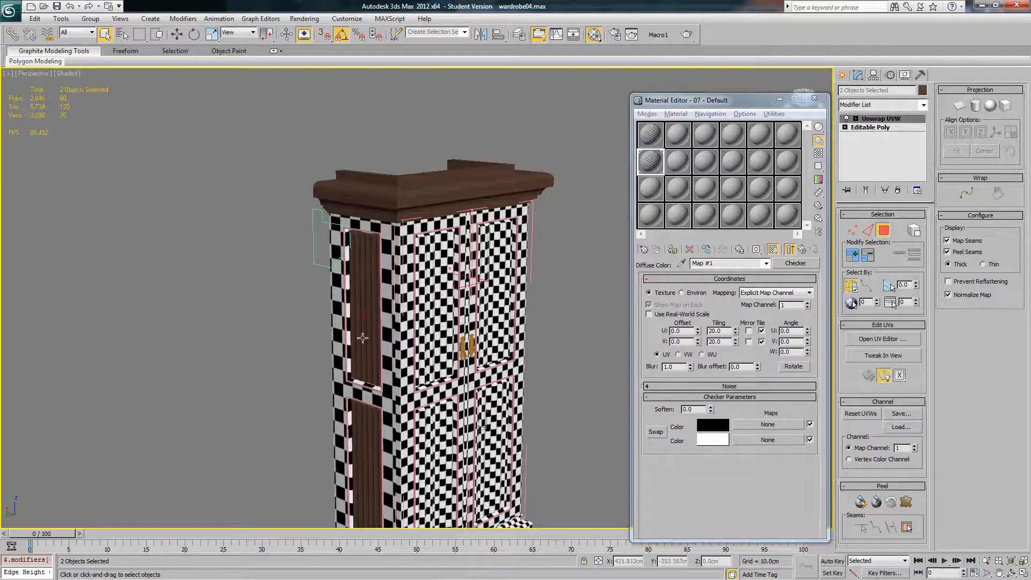
{"action": "left_click", "coordinate": [363, 416], "text": "ctrl"}
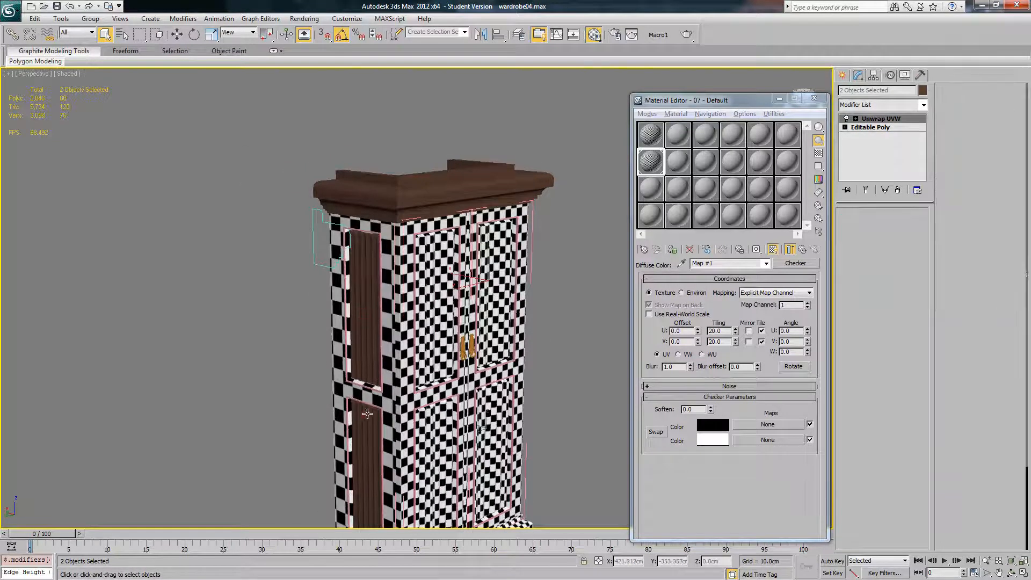
{"action": "left_click", "coordinate": [671, 249]}
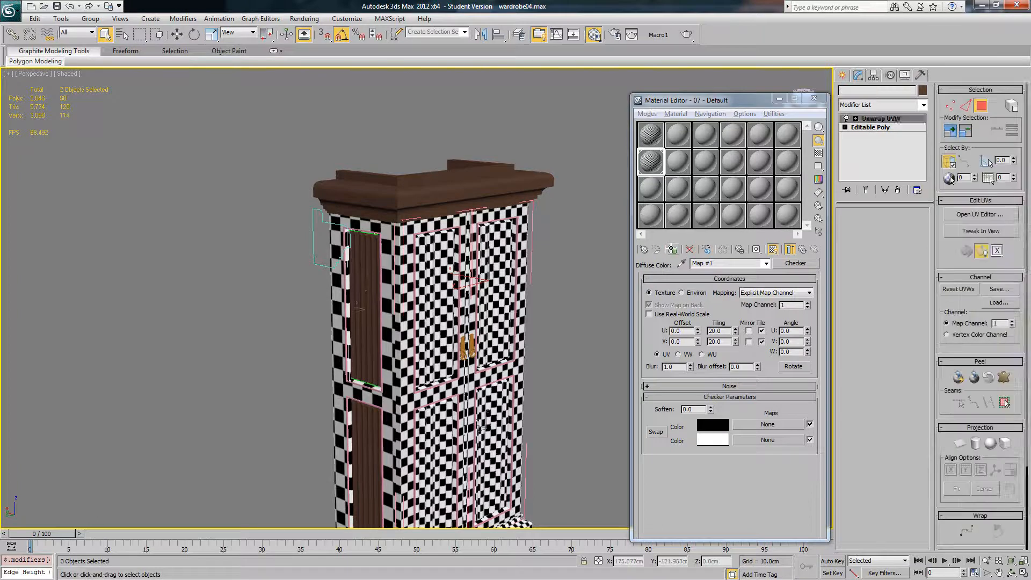
{"action": "middle_click_drag", "start_coordinate": [494, 337], "coordinate": [545, 250]}
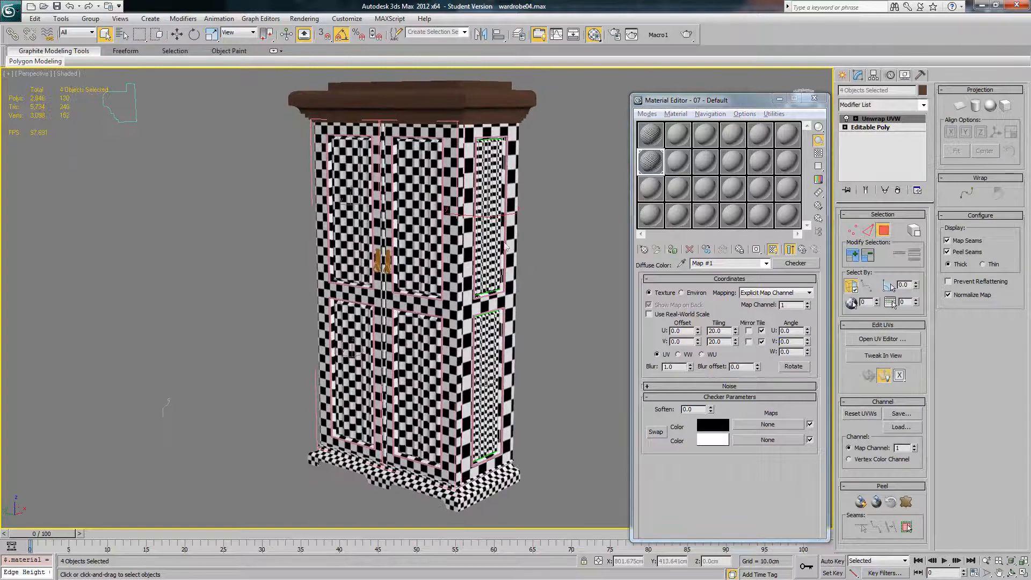
{"action": "key", "text": "ctrl+d"}
Step: Add an Unwrap UVW modifier to the wardrobe's top cornice and assign the 07 - Default checker material to it
{"action": "middle_click_drag", "start_coordinate": [490, 164], "coordinate": [480, 185]}
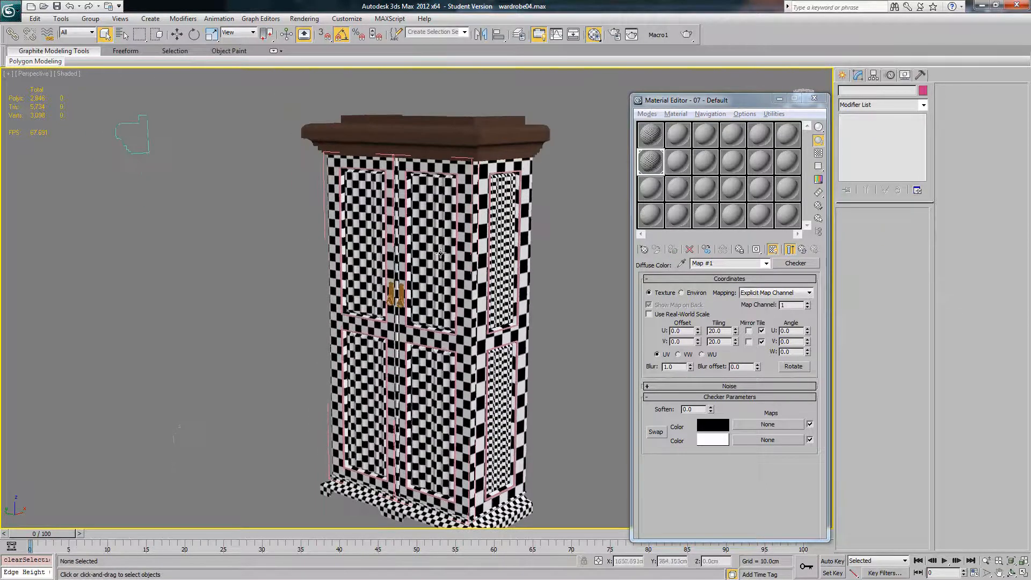
{"action": "middle_click_drag", "start_coordinate": [502, 262], "coordinate": [470, 246], "text": "alt"}
{"action": "left_click", "coordinate": [380, 123]}
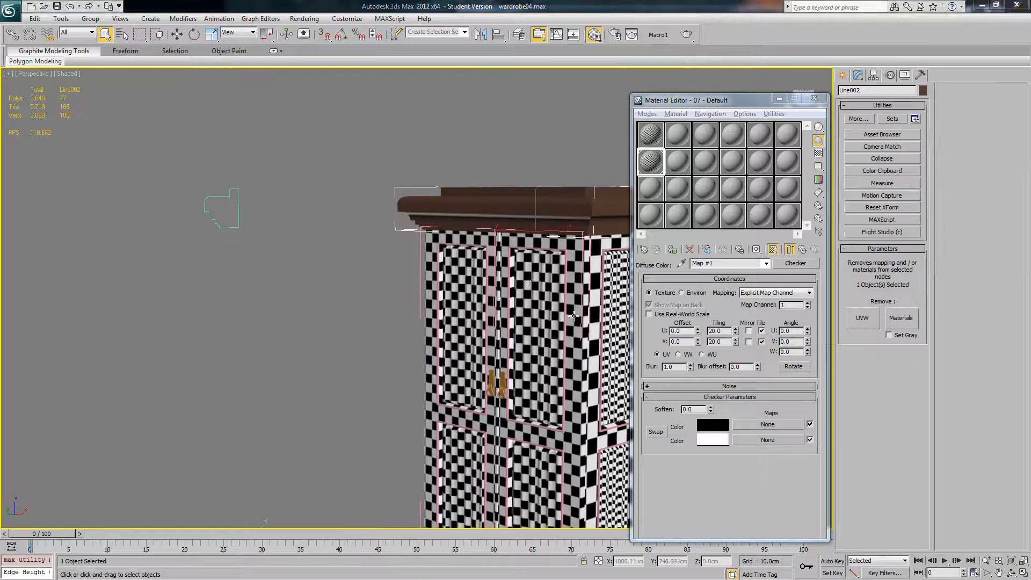
{"action": "middle_click_drag", "start_coordinate": [568, 311], "coordinate": [470, 217]}
{"action": "scroll", "coordinate": [500, 253], "scroll_direction": "down", "scroll_amount": 4}
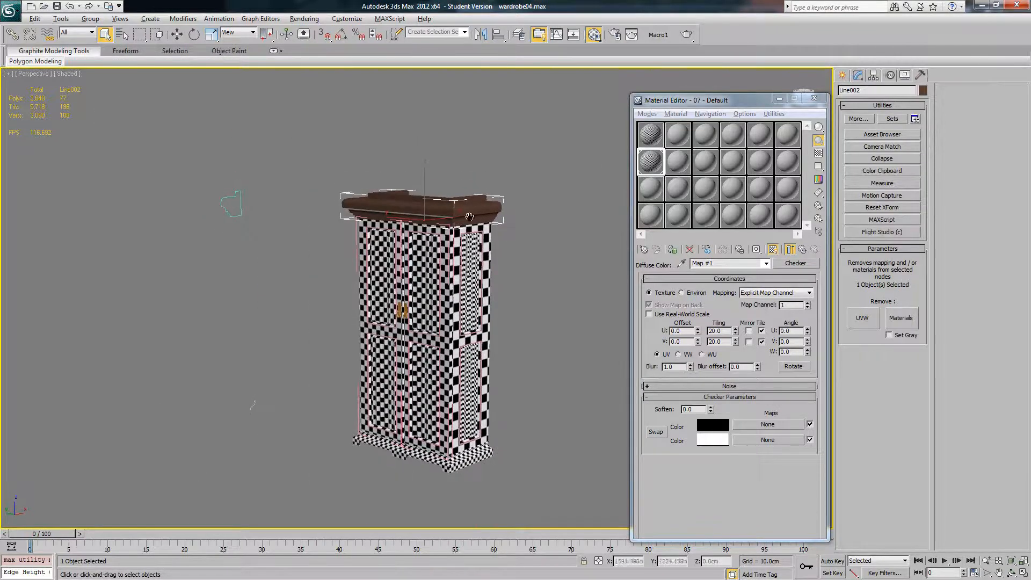
{"action": "left_click", "coordinate": [858, 76]}
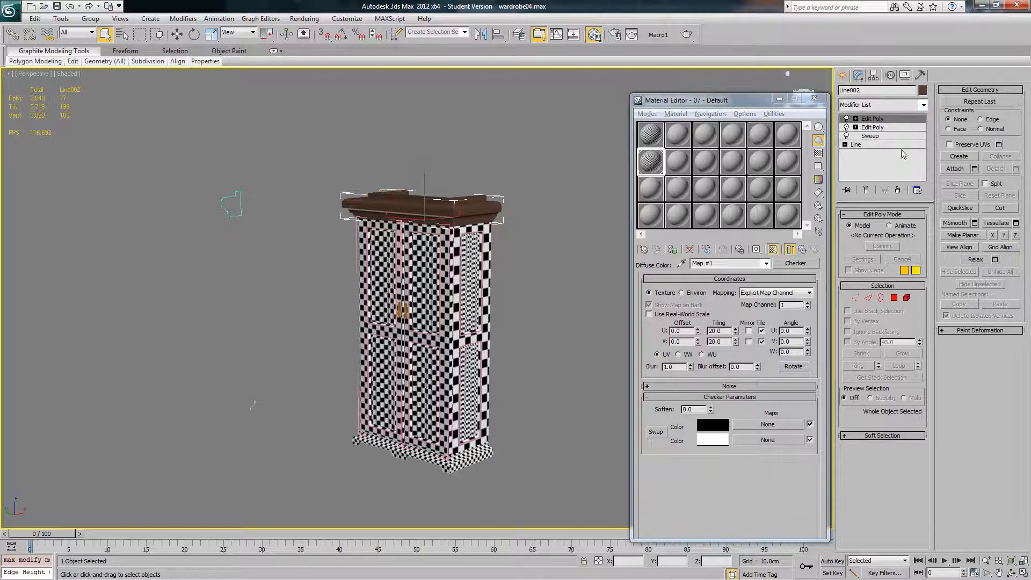
{"action": "left_click", "coordinate": [924, 105]}
{"action": "scroll", "coordinate": [886, 462], "scroll_direction": "down", "scroll_amount": 10}
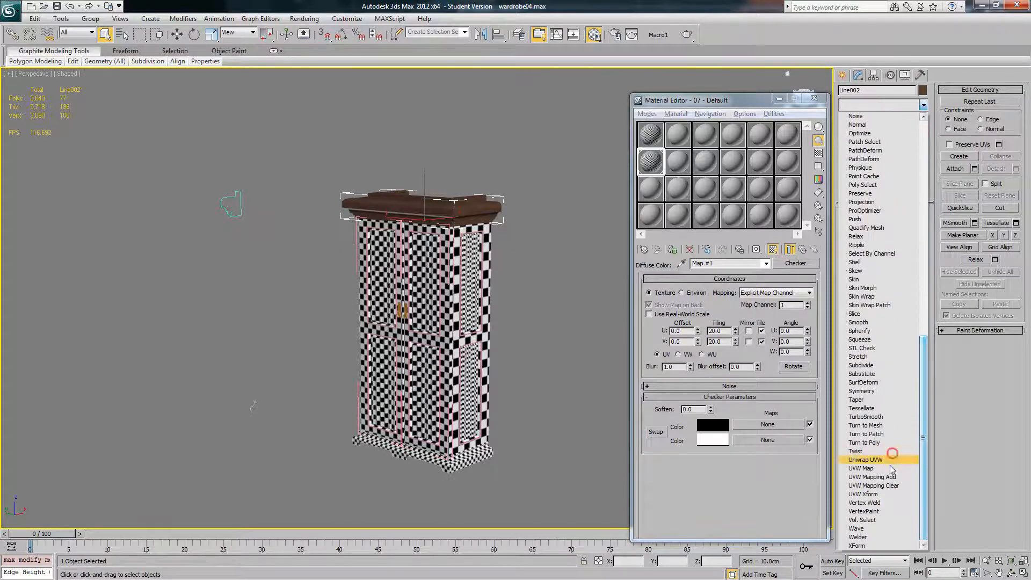
{"action": "left_click", "coordinate": [866, 459]}
{"action": "left_click", "coordinate": [673, 249]}
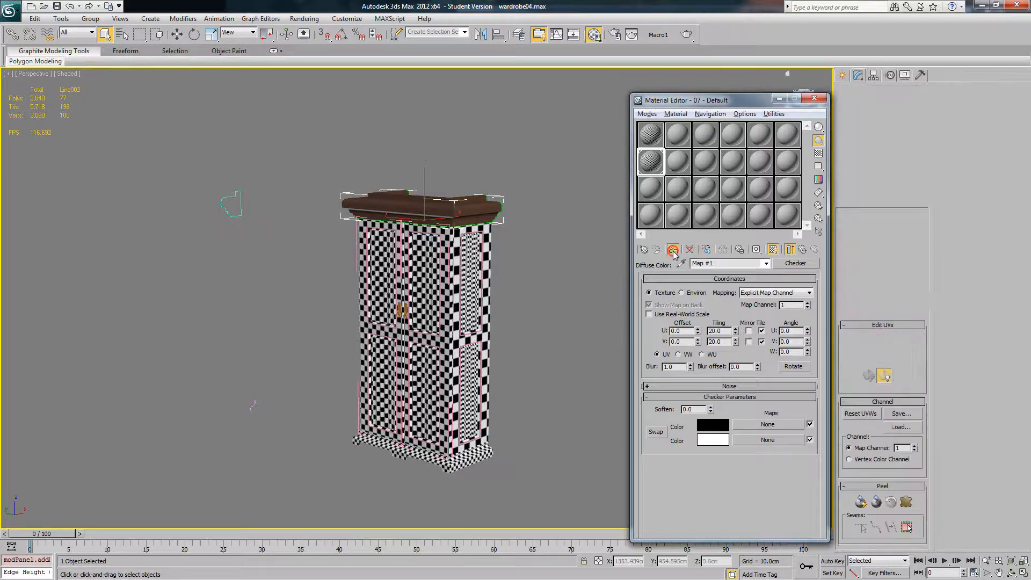
Step: Open the cornice's UVs in the UV editor and switch to polygon selection
{"action": "middle_click_drag", "start_coordinate": [517, 230], "coordinate": [506, 276], "text": "alt"}
{"action": "scroll", "coordinate": [495, 259], "scroll_direction": "up", "scroll_amount": 3}
{"action": "left_click", "coordinate": [876, 339]}
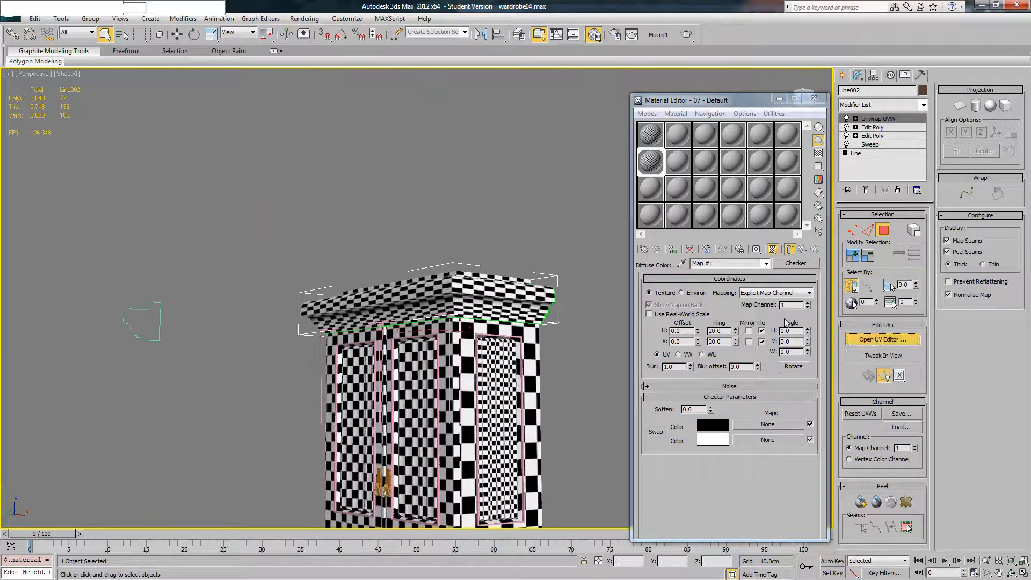
{"action": "key", "text": "1"}
{"action": "scroll", "coordinate": [233, 201], "scroll_direction": "down", "scroll_amount": 3}
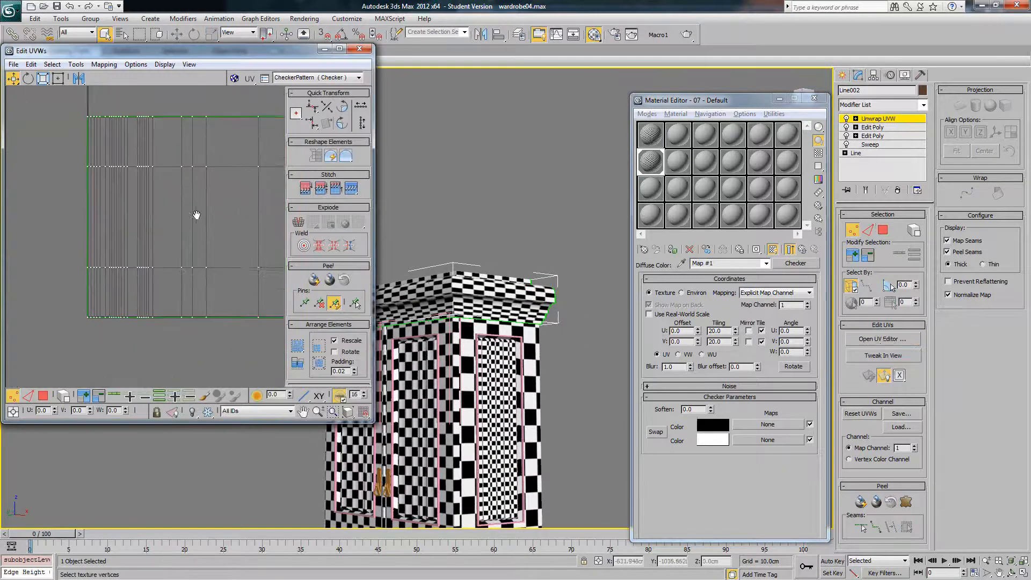
{"action": "middle_click_drag", "start_coordinate": [208, 209], "coordinate": [159, 222]}
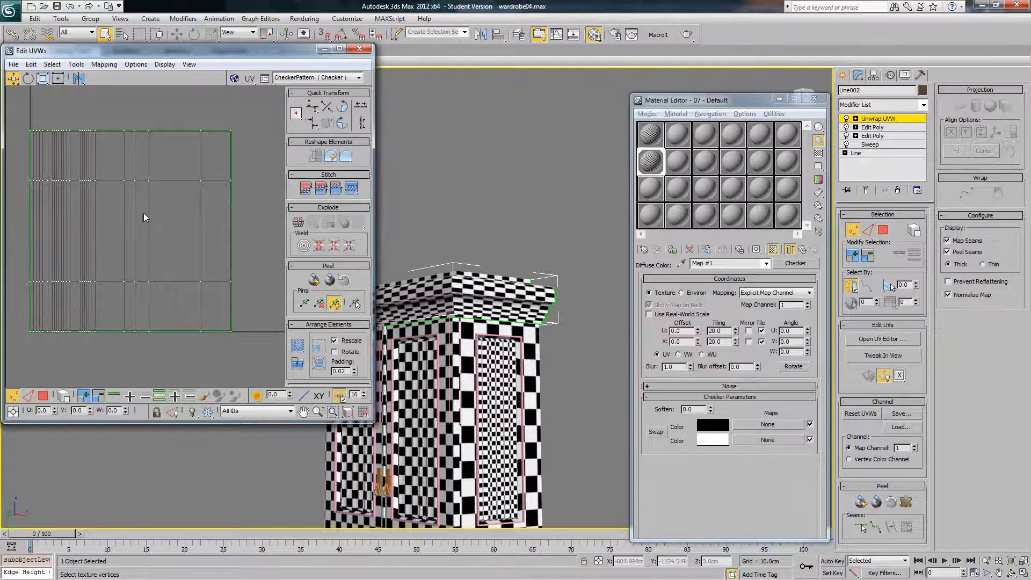
{"action": "key", "text": "3"}
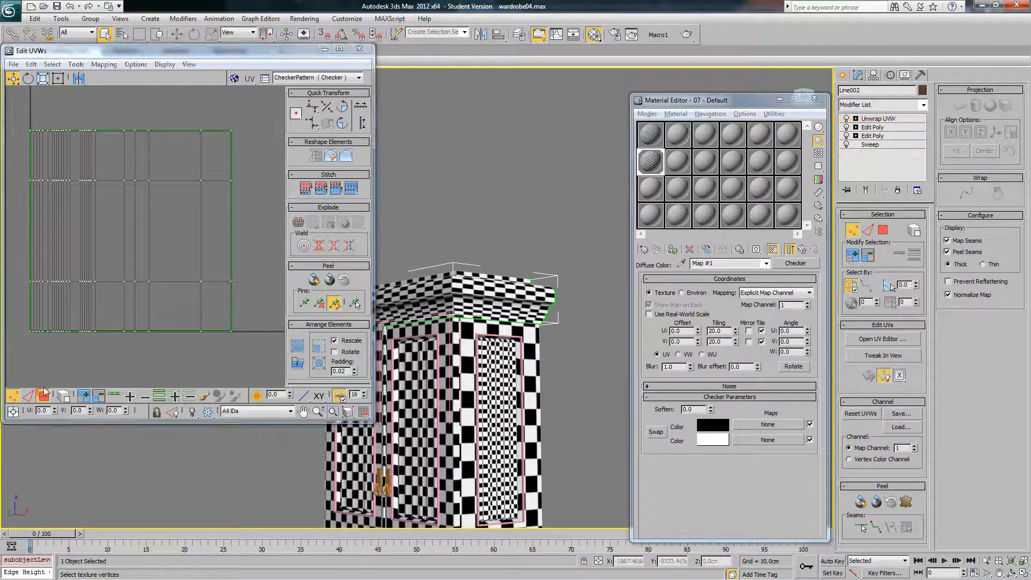
Step: Select the middle and bottom rows of UV faces in turn to identify their cornice sides, and clear the selection
{"action": "left_click_drag", "start_coordinate": [9, 211], "coordinate": [260, 247]}
{"action": "middle_click_drag", "start_coordinate": [454, 290], "coordinate": [473, 301], "text": "alt"}
{"action": "mouse_move", "coordinate": [473, 301]}
{"action": "middle_mouse_down"}
{"action": "mouse_move", "coordinate": [539, 319]}
{"action": "mouse_move", "coordinate": [480, 316]}
{"action": "middle_mouse_up"}
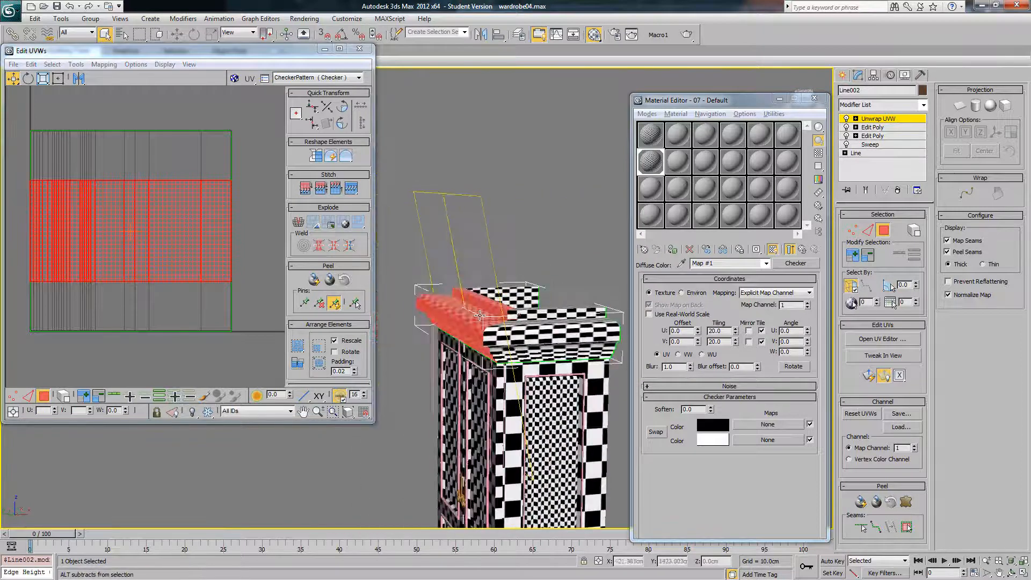
{"action": "left_click", "coordinate": [543, 328]}
{"action": "left_click_drag", "start_coordinate": [71, 302], "coordinate": [262, 326]}
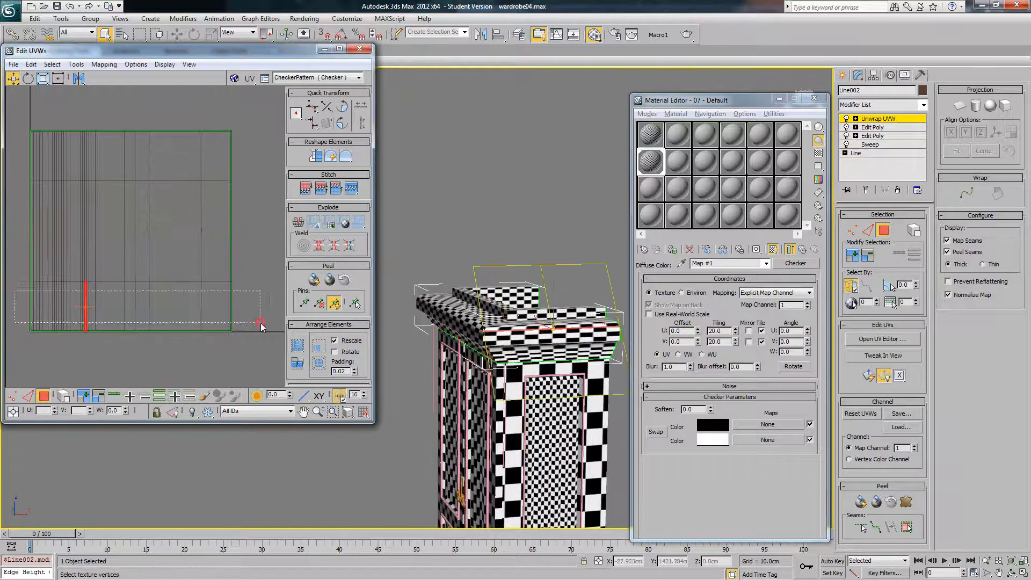
{"action": "middle_click_drag", "start_coordinate": [499, 328], "coordinate": [480, 347], "text": "alt"}
{"action": "left_click", "coordinate": [251, 294]}
{"action": "scroll", "coordinate": [144, 245], "scroll_direction": "down", "scroll_amount": 2}
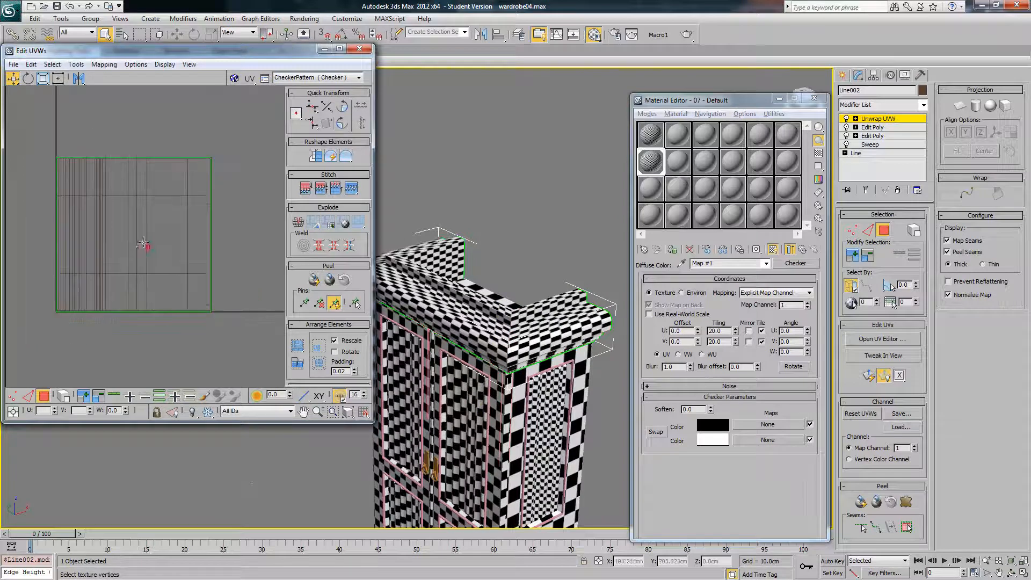
Step: Select all of the cornice's UV faces, scale the shell to about half its width to match the doors' checkers, and reselect it
{"action": "middle_click_drag", "start_coordinate": [499, 336], "coordinate": [511, 295], "text": "alt"}
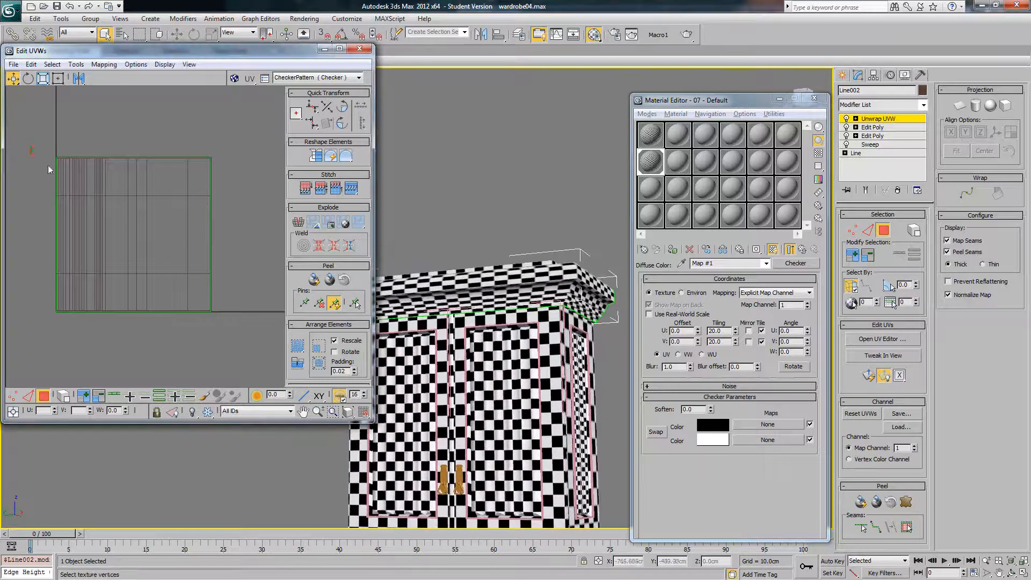
{"action": "left_click_drag", "start_coordinate": [51, 167], "coordinate": [242, 349]}
{"action": "left_click_drag", "start_coordinate": [123, 201], "coordinate": [152, 239]}
{"action": "scroll", "coordinate": [153, 196], "scroll_direction": "down", "scroll_amount": 3}
{"action": "middle_click_drag", "start_coordinate": [567, 318], "coordinate": [566, 263], "text": "alt"}
{"action": "left_click", "coordinate": [545, 257]}
{"action": "scroll", "coordinate": [523, 291], "scroll_direction": "down", "scroll_amount": 3}
{"action": "mouse_move", "coordinate": [523, 291]}
{"action": "middle_mouse_down", "text": "alt"}
{"action": "mouse_move", "coordinate": [536, 278]}
{"action": "mouse_move", "coordinate": [612, 283]}
{"action": "mouse_move", "coordinate": [569, 295]}
{"action": "mouse_move", "coordinate": [522, 275]}
{"action": "middle_mouse_up", "text": "alt"}
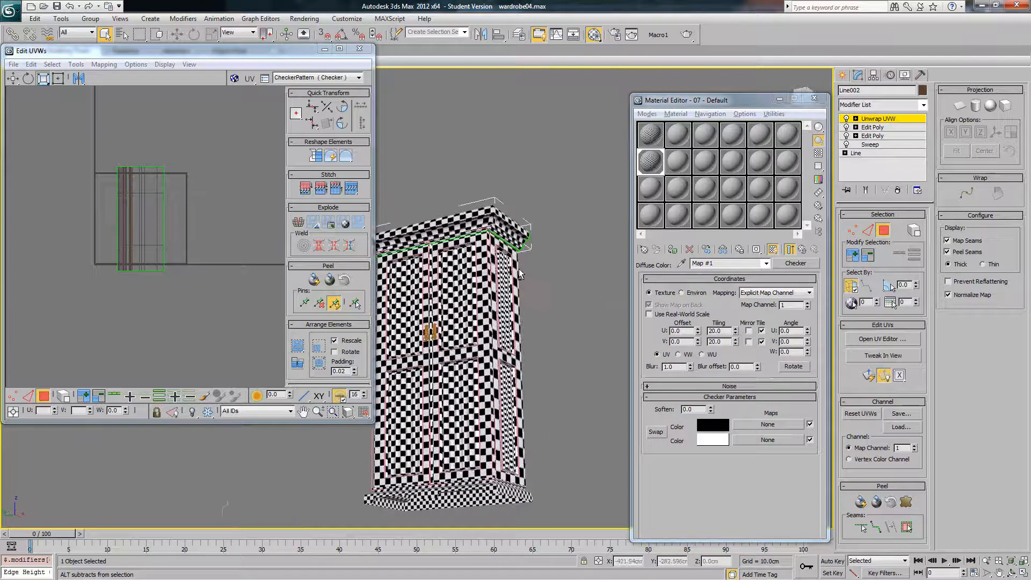
{"action": "left_click_drag", "start_coordinate": [202, 282], "coordinate": [202, 282]}
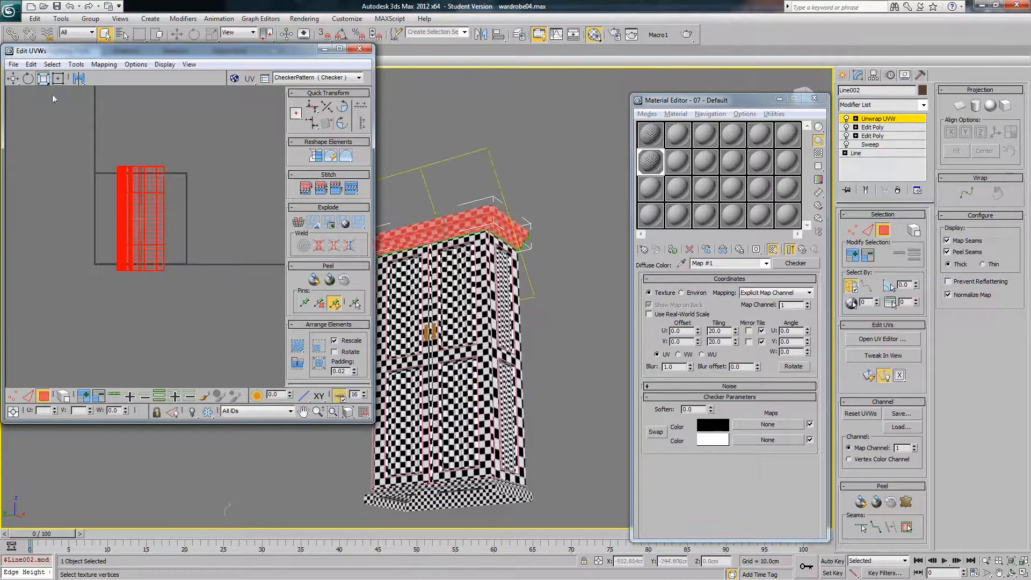
{"action": "left_click", "coordinate": [28, 79]}
{"action": "left_click_drag", "start_coordinate": [106, 198], "coordinate": [102, 175]}
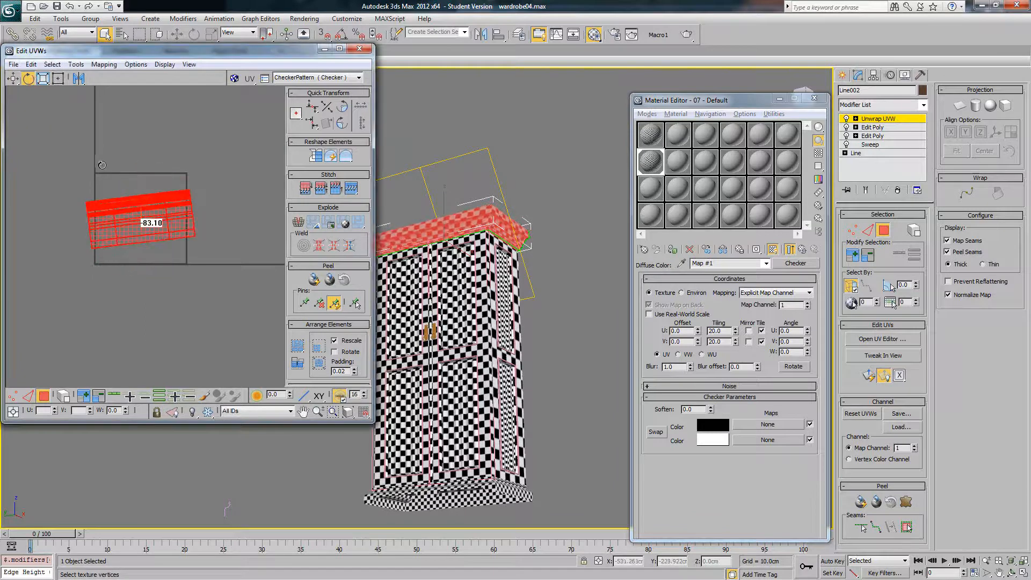
{"action": "key", "text": "ctrl+z"}
Step: Rotate the cornice's UV shell 90 degrees counter-clockwise, then inspect the checkers on the cornice from several sides
{"action": "left_click", "coordinate": [340, 110]}
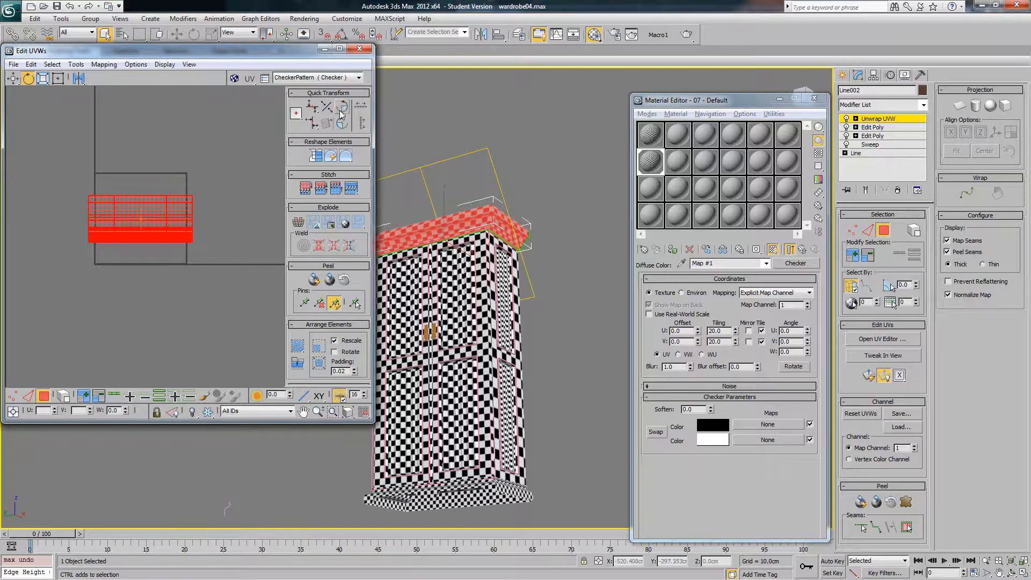
{"action": "left_click", "coordinate": [225, 165]}
{"action": "middle_click_drag", "start_coordinate": [441, 247], "coordinate": [493, 290], "text": "alt"}
{"action": "scroll", "coordinate": [493, 290], "scroll_direction": "up", "scroll_amount": 5}
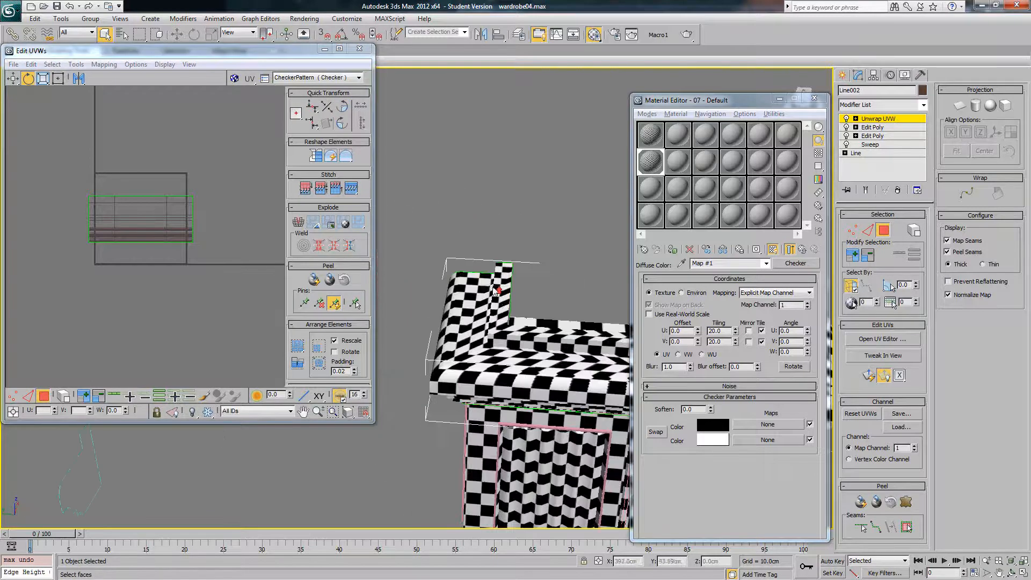
{"action": "left_click", "coordinate": [501, 327]}
{"action": "middle_click_drag", "start_coordinate": [501, 327], "coordinate": [512, 317], "text": "alt"}
{"action": "scroll", "coordinate": [516, 306], "scroll_direction": "down", "scroll_amount": 10}
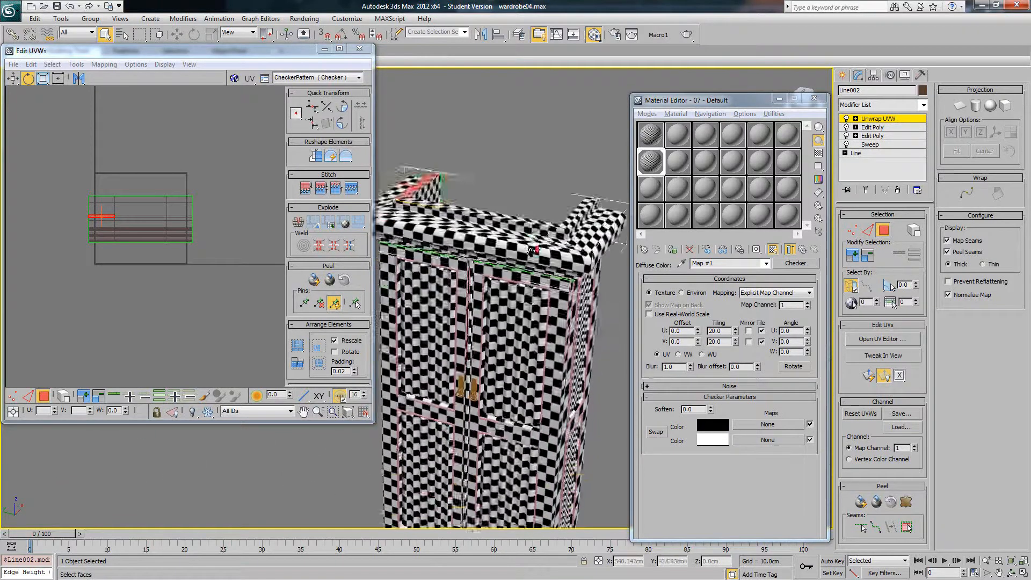
{"action": "middle_click_drag", "start_coordinate": [529, 281], "coordinate": [515, 285], "text": "alt"}
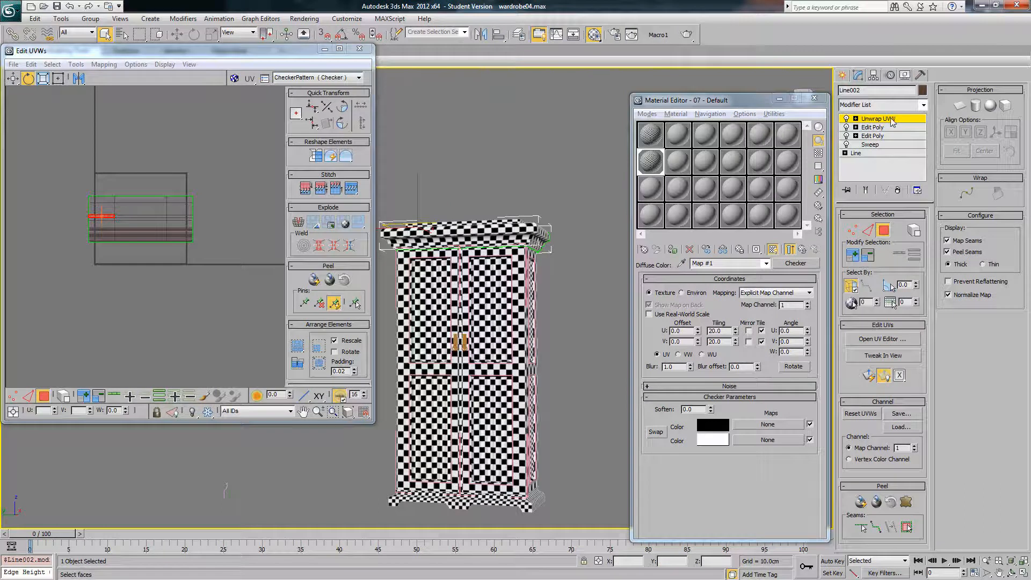
Step: Move the cornice's whole UV shell above the texture tile, close the UV editor and leave face selection
{"action": "left_click", "coordinate": [12, 79]}
{"action": "left_click_drag", "start_coordinate": [51, 143], "coordinate": [228, 280]}
{"action": "middle_click_drag", "start_coordinate": [226, 297], "coordinate": [256, 357]}
{"action": "left_click_drag", "start_coordinate": [201, 292], "coordinate": [197, 150]}
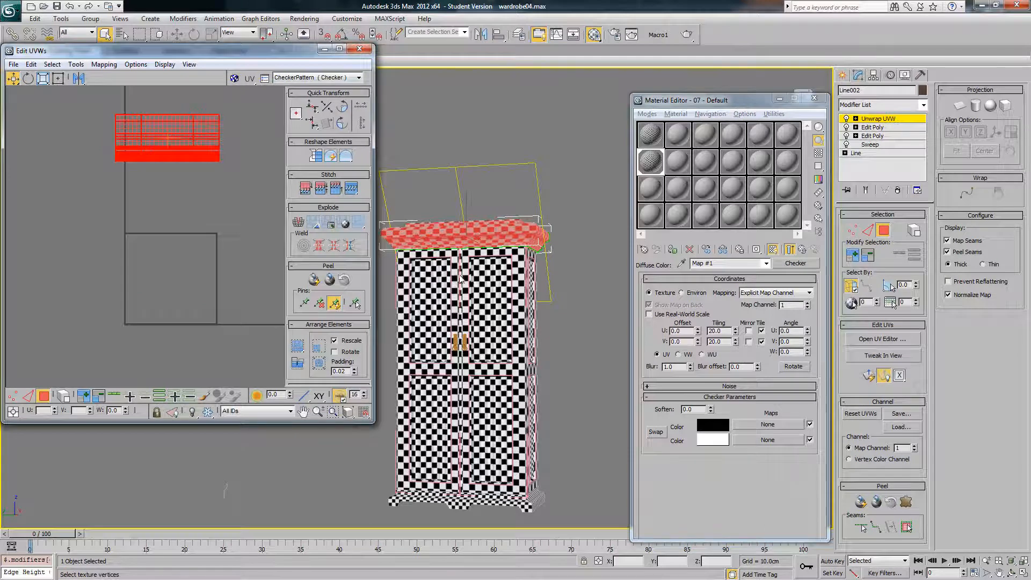
{"action": "key", "text": "alt+F4"}
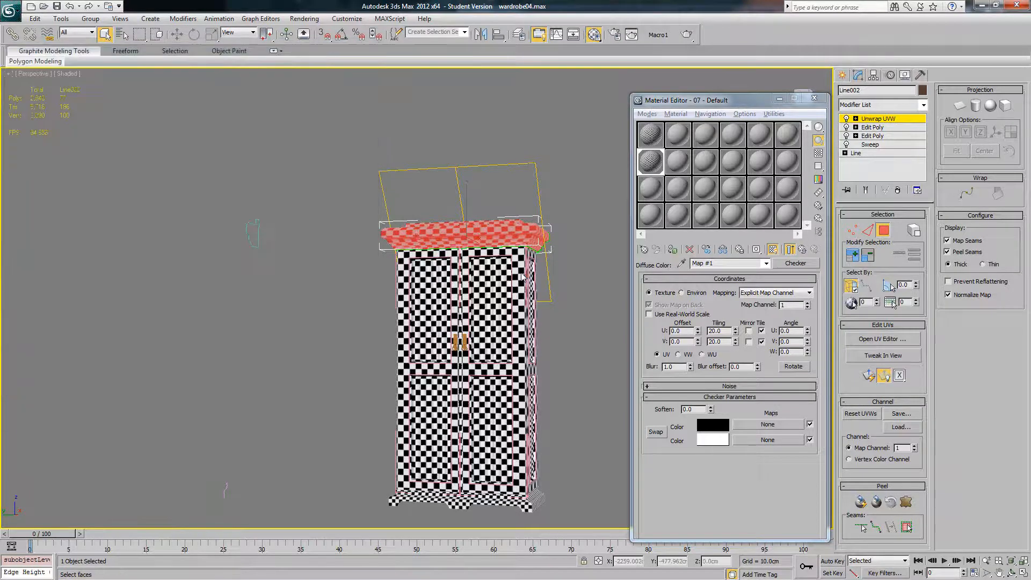
{"action": "left_click", "coordinate": [892, 119]}
Step: Select all parts of one door handle in wireframe view, hide every other object and clear the selection
{"action": "middle_click_drag", "start_coordinate": [420, 268], "coordinate": [490, 317], "text": "alt"}
{"action": "scroll", "coordinate": [490, 317], "scroll_direction": "up", "scroll_amount": 6}
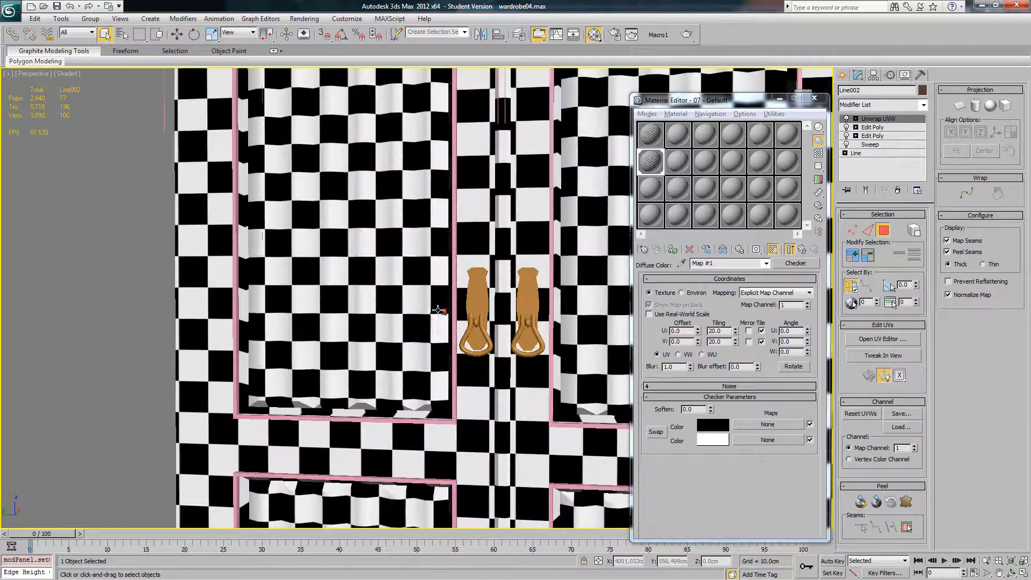
{"action": "left_click", "coordinate": [467, 321]}
{"action": "key", "text": "F3"}
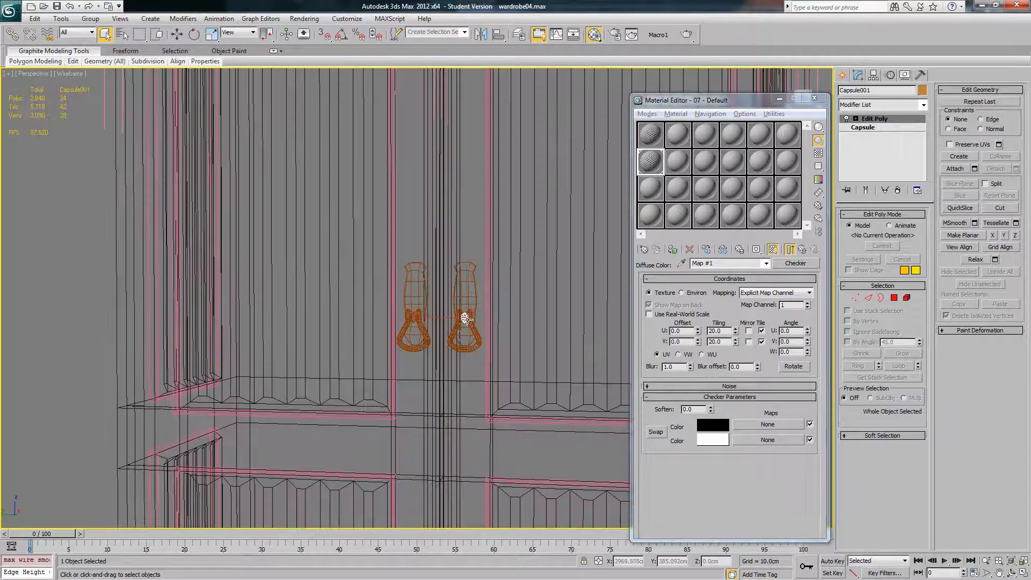
{"action": "left_click", "coordinate": [468, 331], "text": "ctrl"}
{"action": "left_click", "coordinate": [475, 334], "text": "ctrl"}
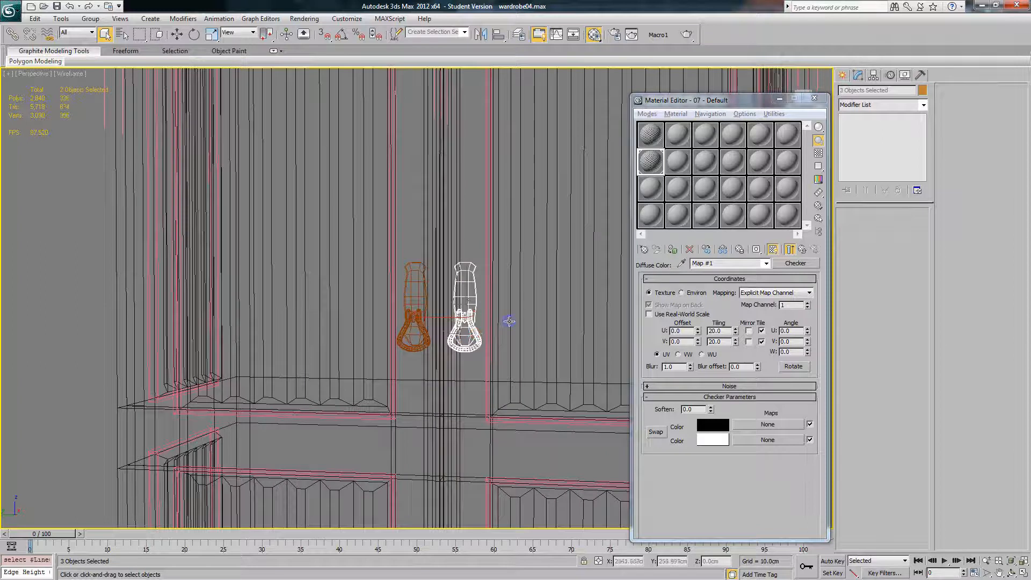
{"action": "right_click", "coordinate": [507, 319]}
{"action": "left_click", "coordinate": [535, 280]}
{"action": "left_click", "coordinate": [523, 299]}
Step: Select the handle's back plate, add an Unwrap UVW modifier to it in shaded view and open its UVs for editing
{"action": "left_click", "coordinate": [467, 285]}
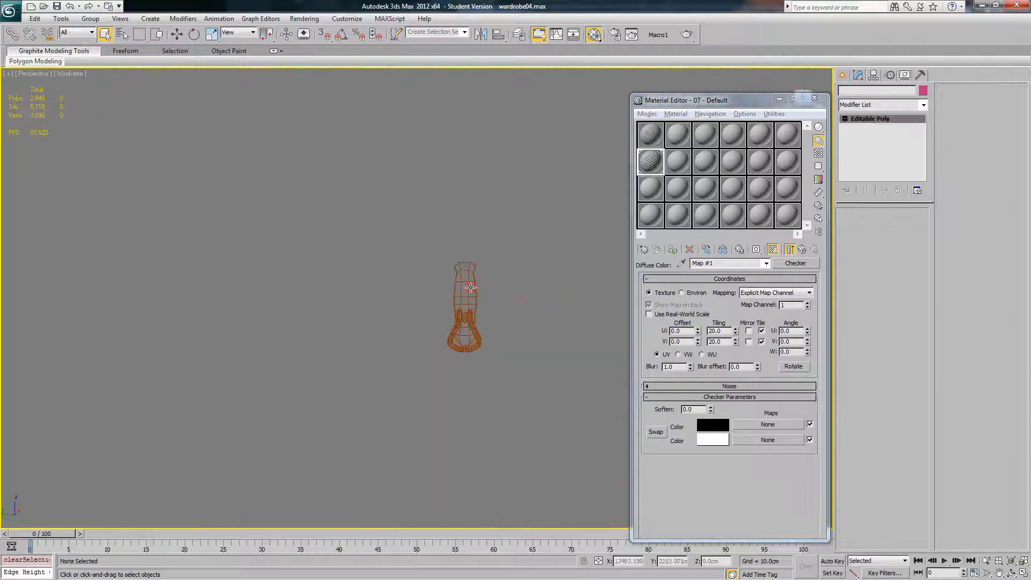
{"action": "key", "text": "F3"}
{"action": "middle_click_drag", "start_coordinate": [492, 279], "coordinate": [467, 279]}
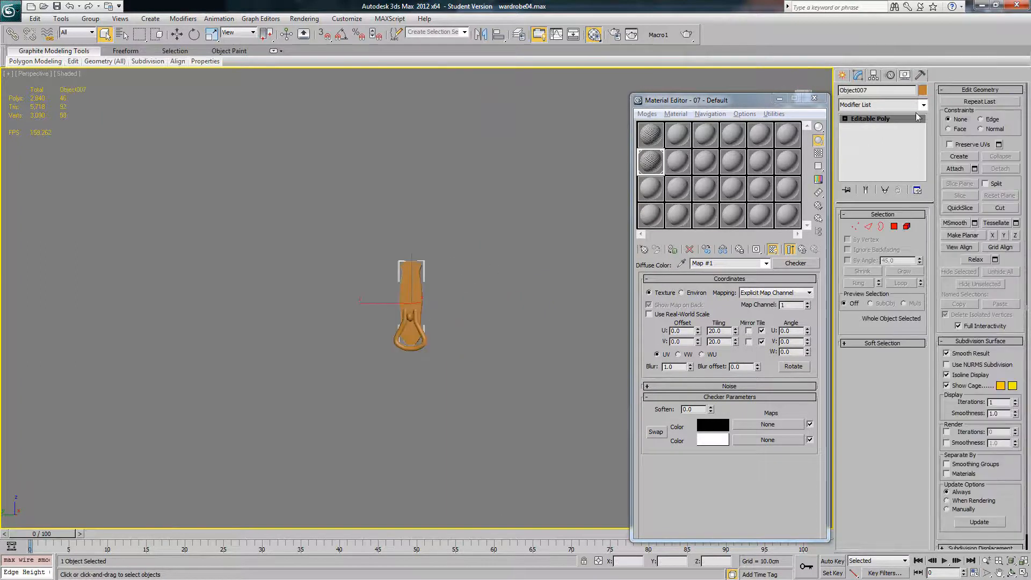
{"action": "left_click", "coordinate": [924, 104]}
{"action": "scroll", "coordinate": [881, 323], "scroll_direction": "down", "scroll_amount": 10}
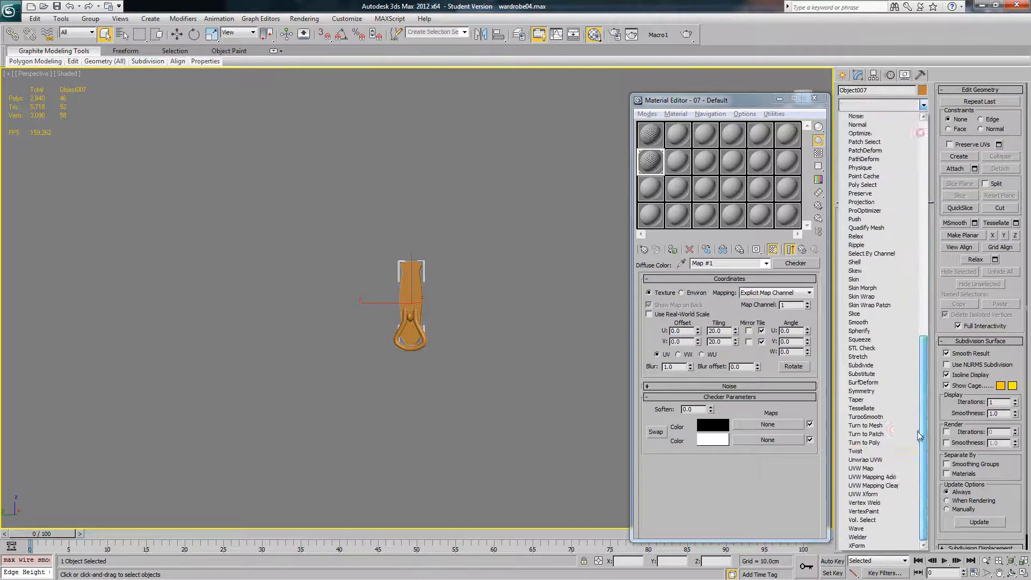
{"action": "left_click", "coordinate": [886, 460]}
{"action": "left_click", "coordinate": [860, 338]}
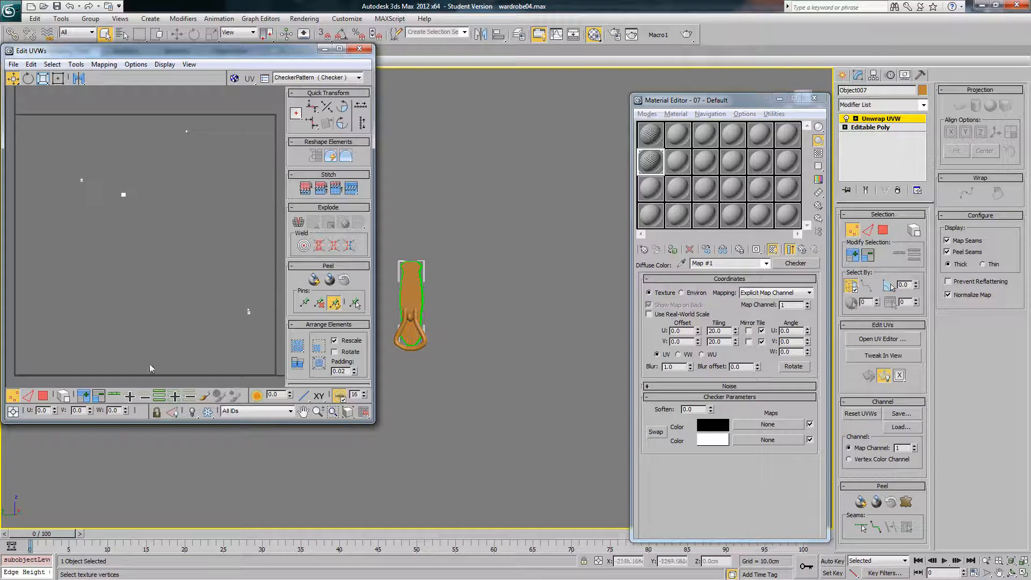
Step: Switch to polygon selection and select the back plate's faces by planar angle with a threshold of 0.37
{"action": "left_click", "coordinate": [43, 397]}
{"action": "left_click", "coordinate": [411, 352]}
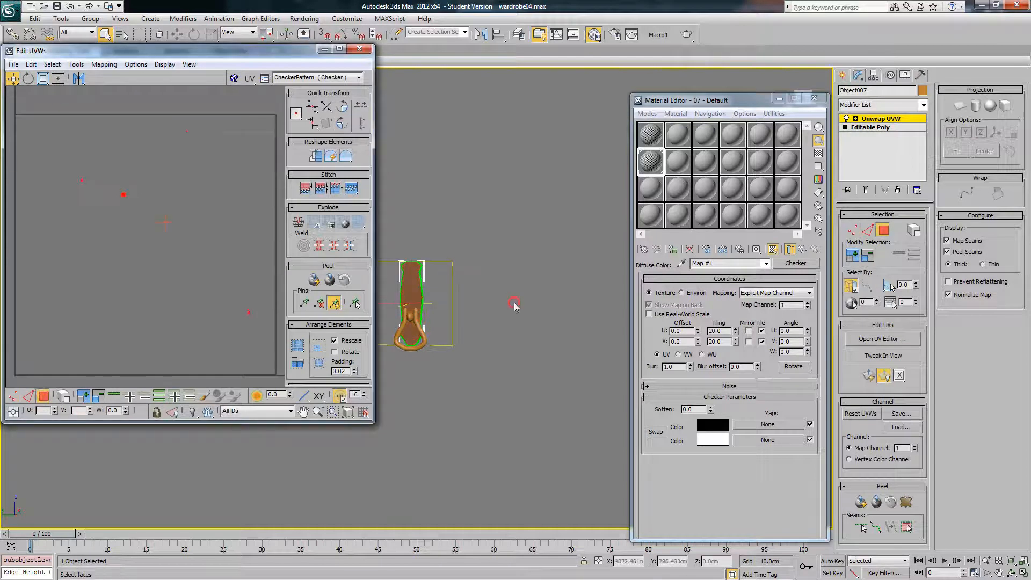
{"action": "left_click", "coordinate": [421, 304]}
{"action": "scroll", "coordinate": [423, 299], "scroll_direction": "up", "scroll_amount": 3}
{"action": "middle_click_drag", "start_coordinate": [456, 304], "coordinate": [554, 307]}
{"action": "mouse_move", "coordinate": [479, 317]}
{"action": "middle_mouse_down", "text": "alt"}
{"action": "mouse_move", "coordinate": [437, 316]}
{"action": "mouse_move", "coordinate": [460, 317]}
{"action": "middle_mouse_up", "text": "alt"}
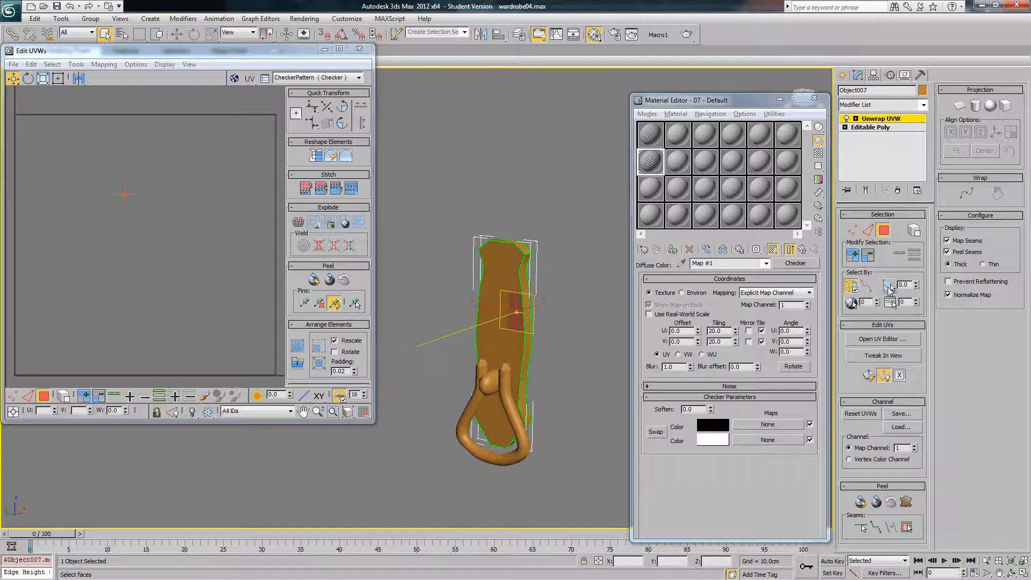
{"action": "left_click", "coordinate": [505, 285]}
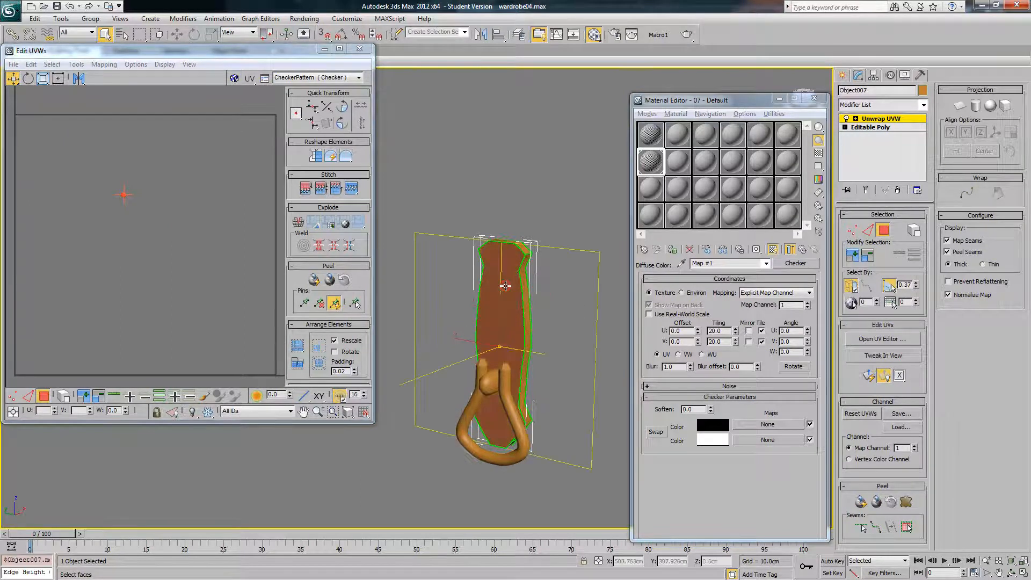
Step: Apply Flatten Mapping to the selected back plate faces to lay them out as one UV shell
{"action": "left_click", "coordinate": [155, 211]}
{"action": "left_click", "coordinate": [104, 65]}
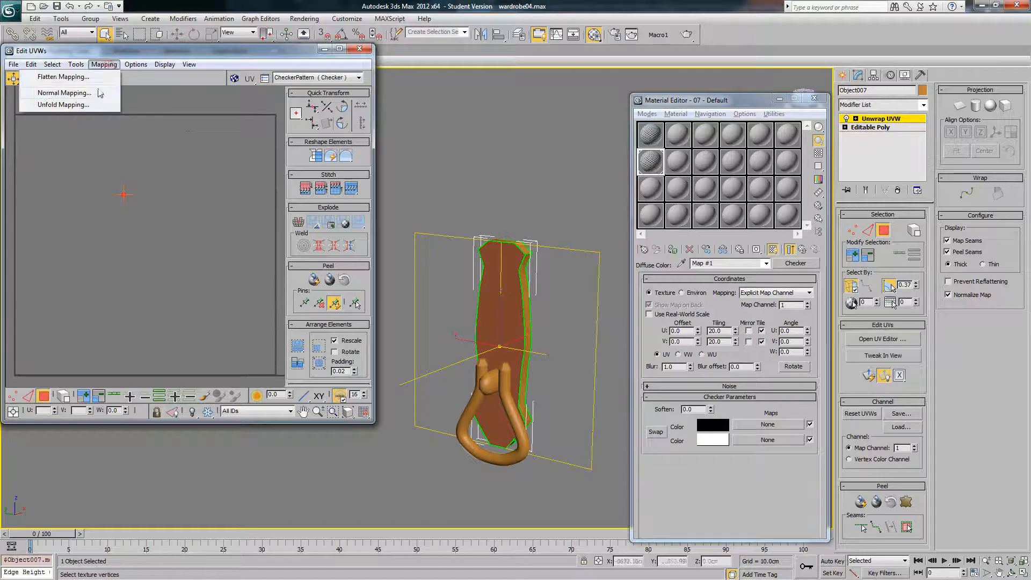
{"action": "left_click", "coordinate": [81, 77]}
{"action": "left_click", "coordinate": [147, 74]}
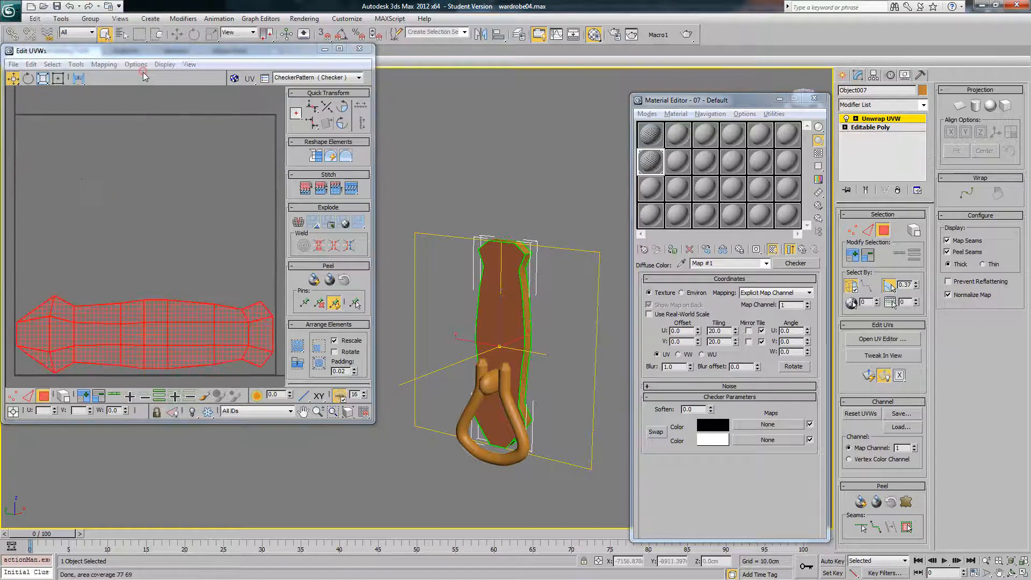
Step: Rotate the back plate's UV shell by 90 degrees
{"action": "scroll", "coordinate": [198, 280], "scroll_direction": "down", "scroll_amount": 2}
{"action": "left_click", "coordinate": [29, 80]}
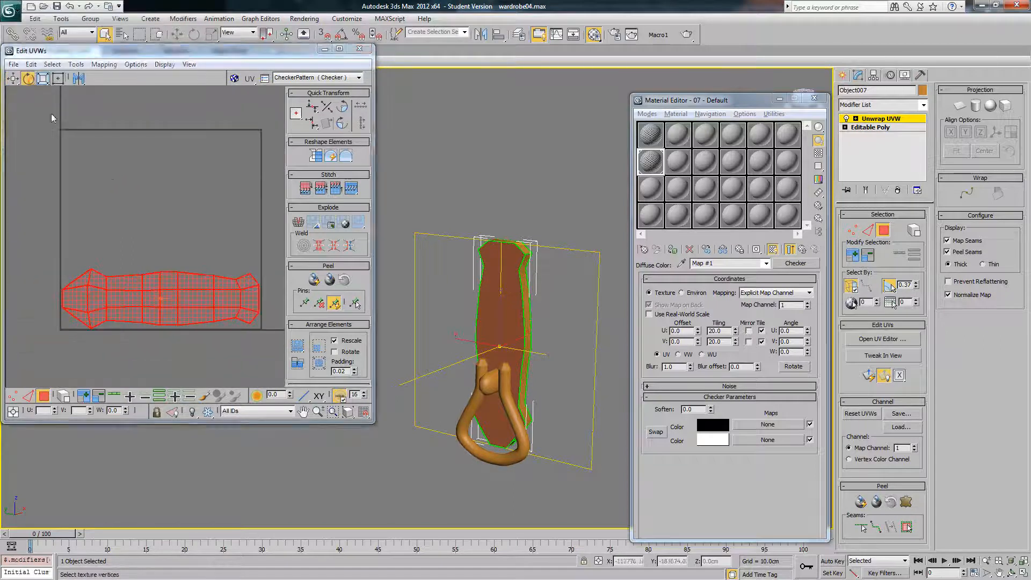
{"action": "left_click_drag", "start_coordinate": [139, 274], "coordinate": [155, 345]}
{"action": "left_click", "coordinate": [343, 107]}
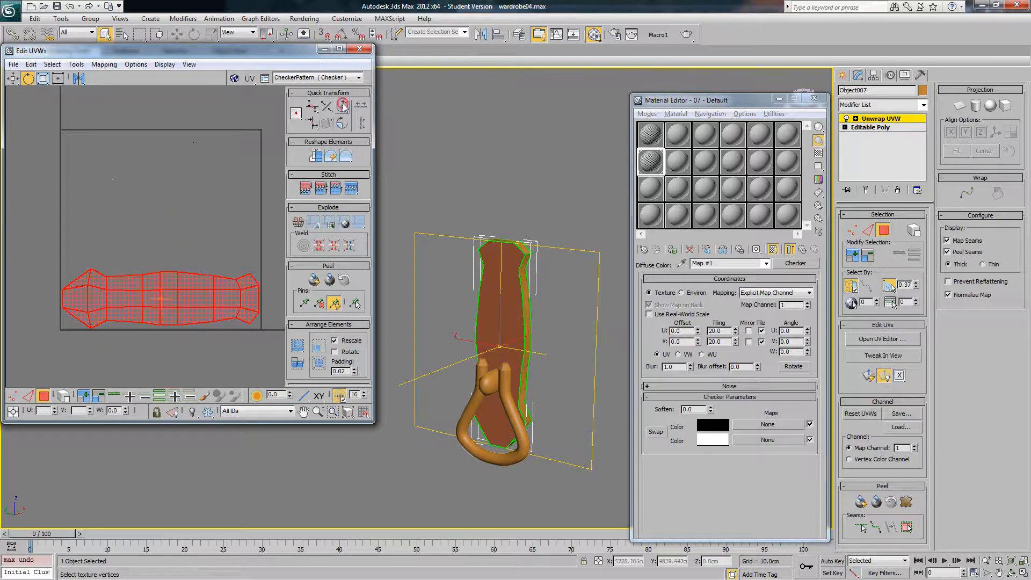
Step: Rotate the handle plate's UV shell 90 degrees to stand upright and move it towards the left edge of the UV square
{"action": "left_click", "coordinate": [344, 107]}
{"action": "right_click", "coordinate": [221, 195]}
{"action": "left_click", "coordinate": [237, 200]}
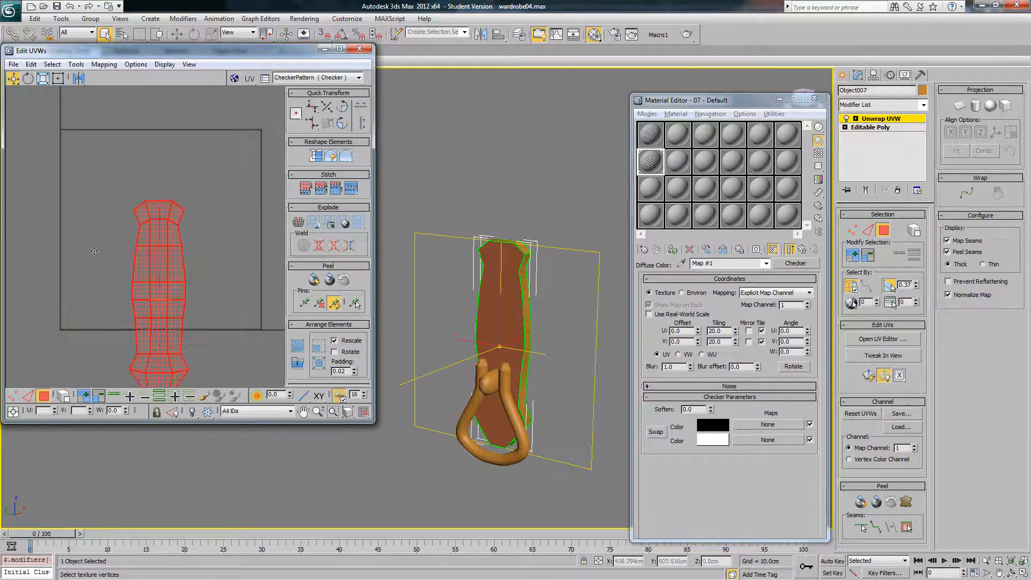
{"action": "left_click_drag", "start_coordinate": [197, 240], "coordinate": [94, 223]}
Step: Select all faces of the handle plate and apply Unfold Mapping to them
{"action": "left_click", "coordinate": [233, 200]}
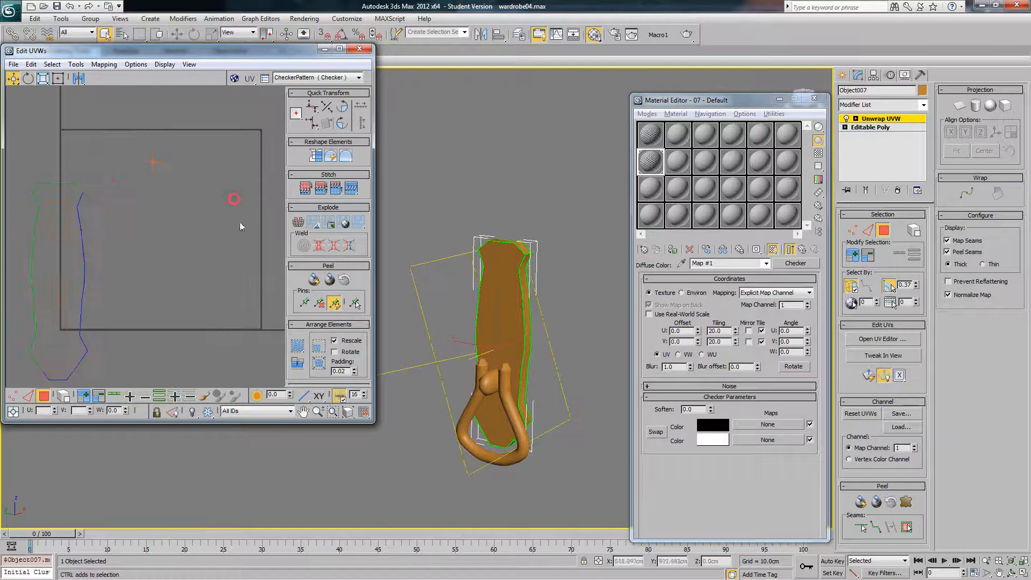
{"action": "left_click_drag", "start_coordinate": [249, 250], "coordinate": [231, 291], "text": "ctrl"}
{"action": "middle_click_drag", "start_coordinate": [508, 333], "coordinate": [475, 350], "text": "alt"}
{"action": "middle_click_drag", "start_coordinate": [191, 187], "coordinate": [254, 185]}
{"action": "scroll", "coordinate": [114, 154], "scroll_direction": "down", "scroll_amount": 2}
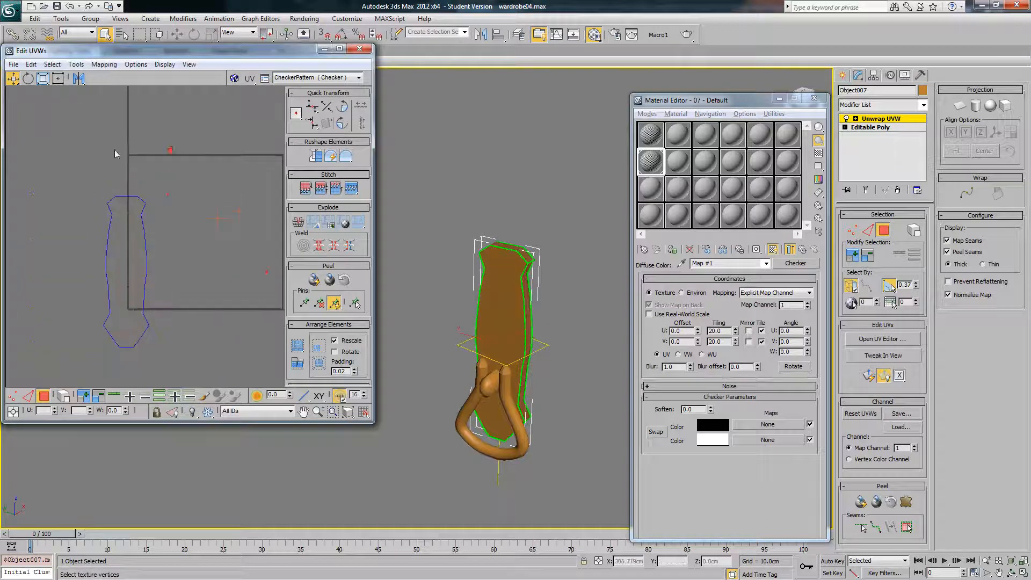
{"action": "left_click_drag", "start_coordinate": [162, 336], "coordinate": [162, 322]}
{"action": "left_click", "coordinate": [104, 65]}
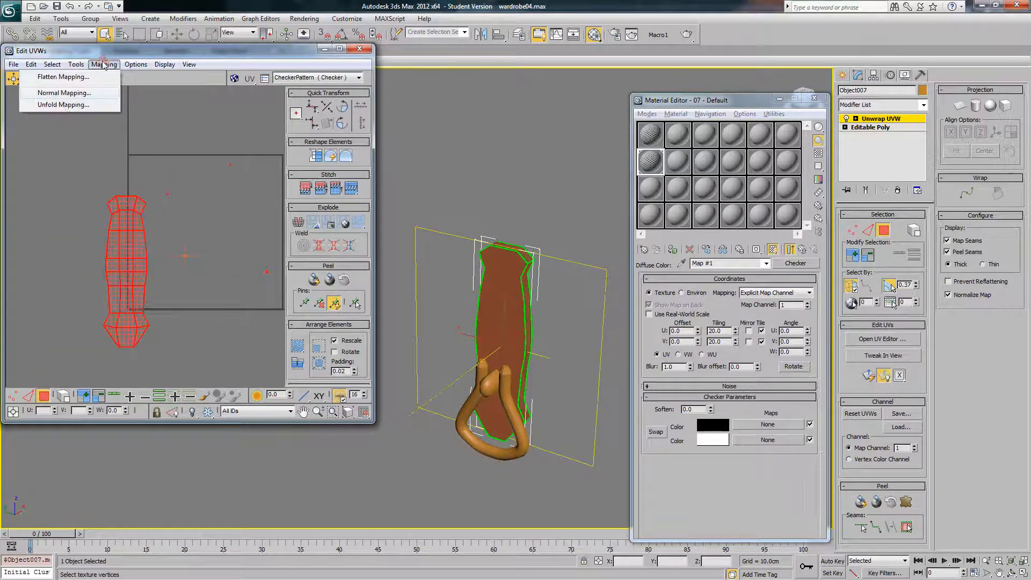
{"action": "left_click", "coordinate": [65, 105]}
{"action": "left_click", "coordinate": [144, 35]}
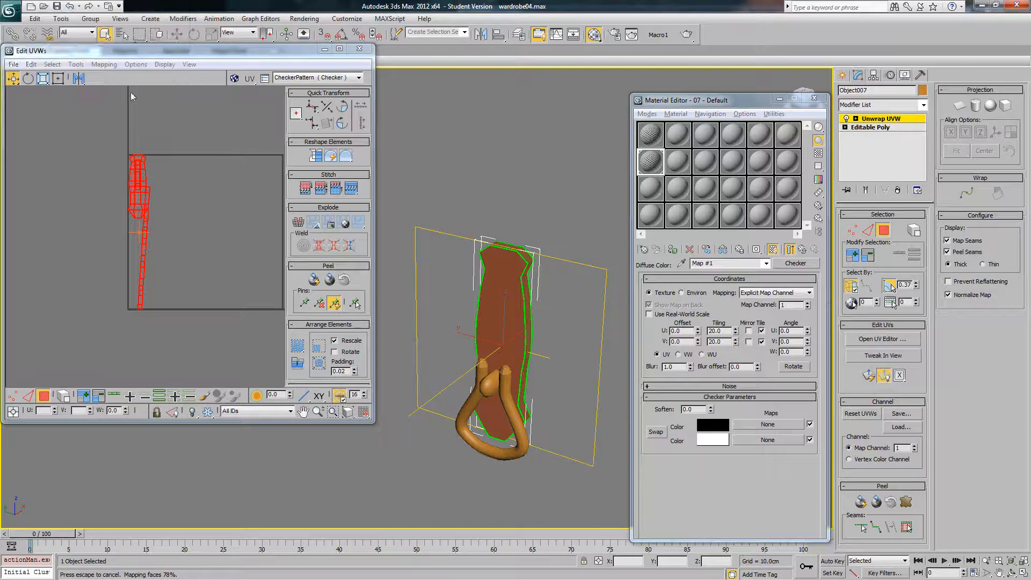
{"action": "left_click", "coordinate": [193, 172]}
{"action": "scroll", "coordinate": [197, 198], "scroll_direction": "up", "scroll_amount": 2}
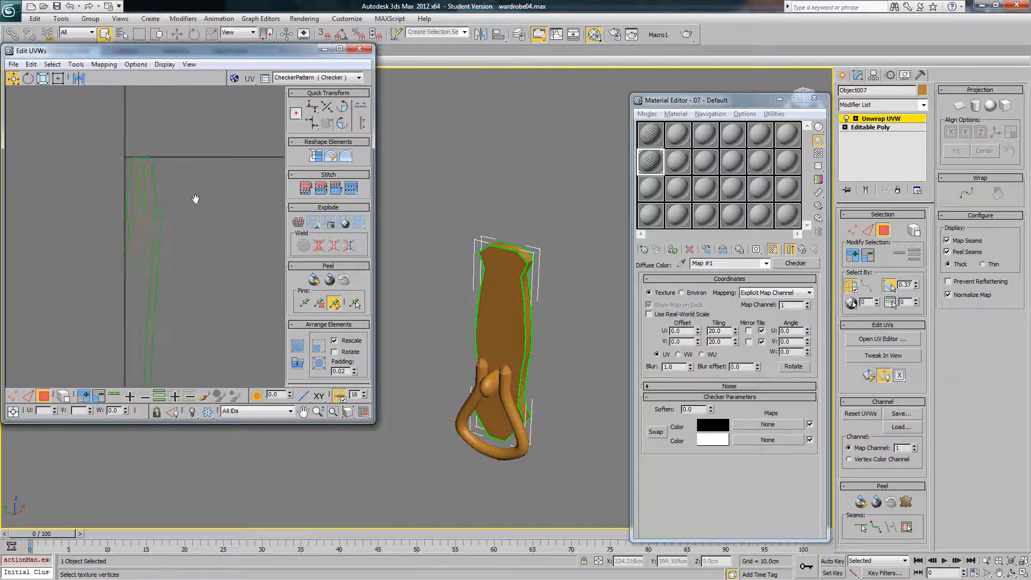
Step: Select all plate faces except two on its lower side edge and apply Unfold Mapping with Walk to closest face
{"action": "key", "text": "ctrl+a"}
{"action": "left_click", "coordinate": [104, 65]}
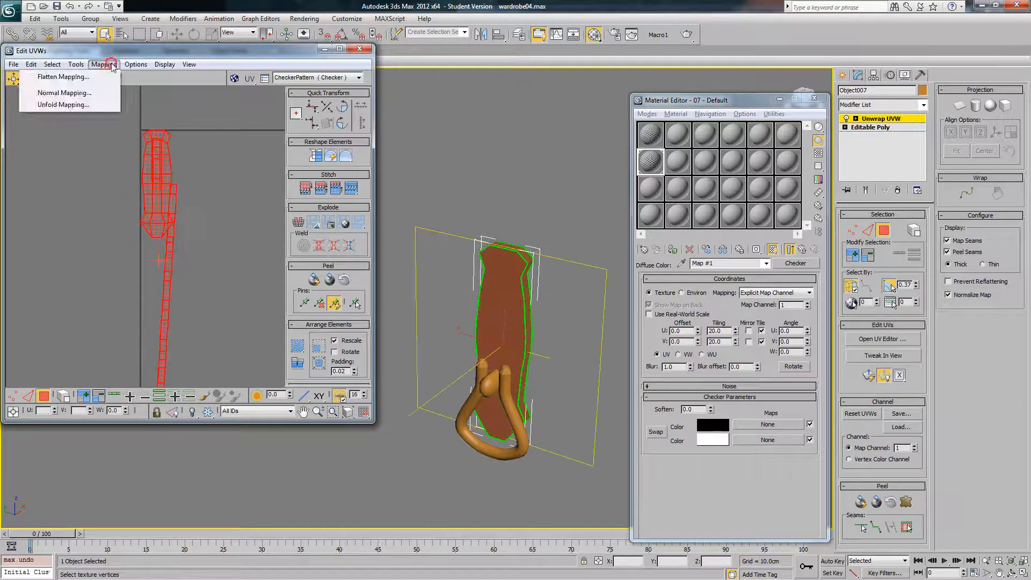
{"action": "left_click", "coordinate": [107, 64]}
{"action": "middle_click_drag", "start_coordinate": [513, 253], "coordinate": [519, 330], "text": "alt"}
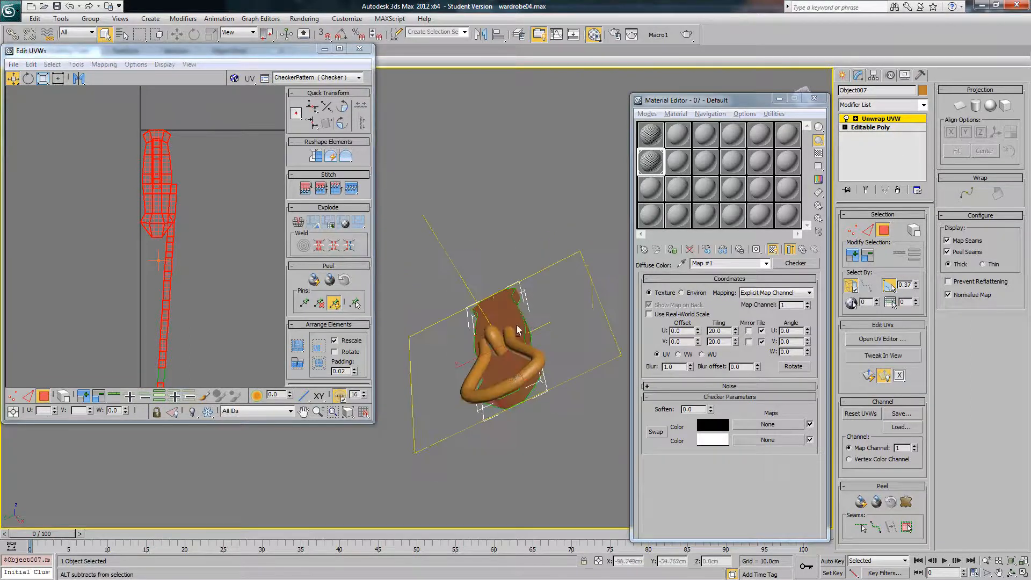
{"action": "left_click", "coordinate": [513, 397], "text": "alt"}
{"action": "middle_click_drag", "start_coordinate": [540, 369], "coordinate": [517, 406], "text": "alt"}
{"action": "left_click", "coordinate": [517, 406], "text": "alt"}
{"action": "left_click", "coordinate": [134, 65]}
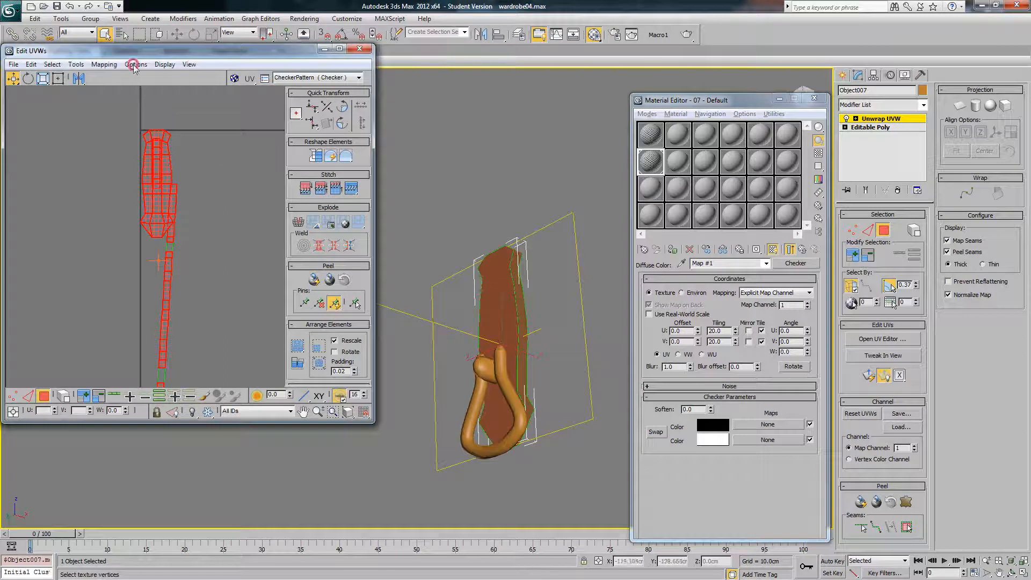
{"action": "left_click", "coordinate": [104, 64]}
{"action": "left_click", "coordinate": [63, 105]}
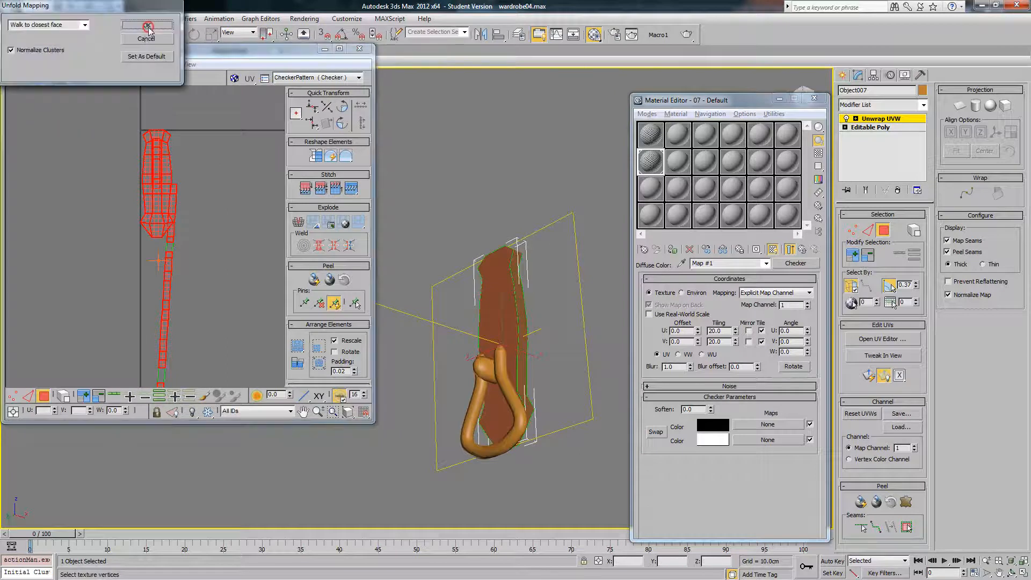
{"action": "left_click", "coordinate": [149, 28]}
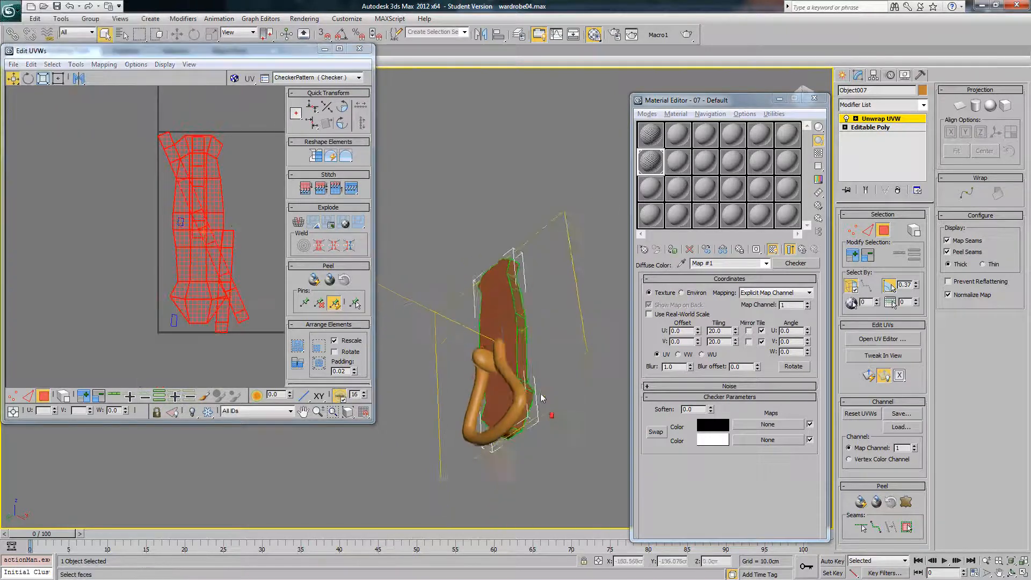
Step: Select the plate's front faces, invert the selection to the side strips and apply Unfold Mapping to them
{"action": "middle_click_drag", "start_coordinate": [541, 398], "coordinate": [505, 380], "text": "alt"}
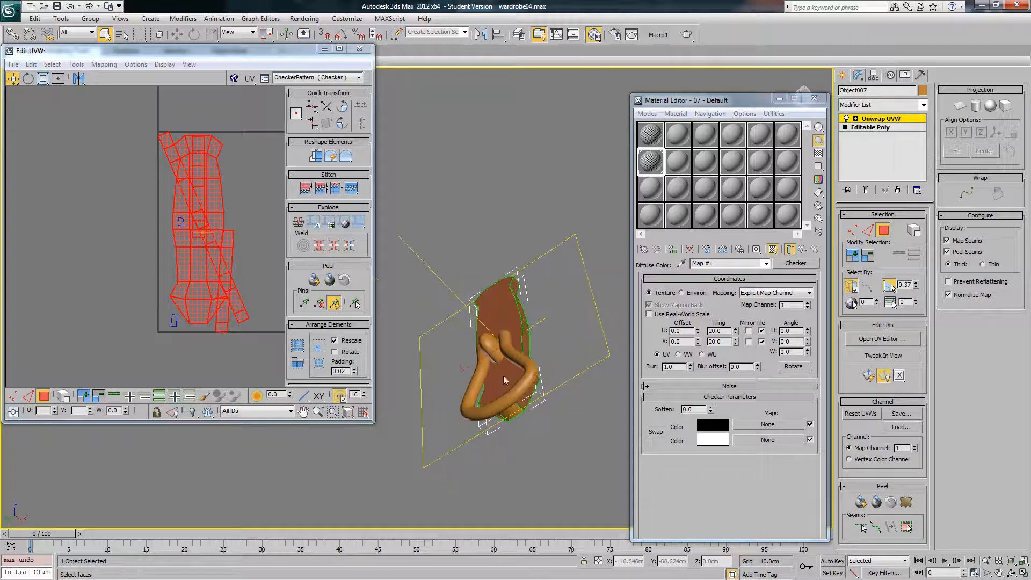
{"action": "left_click", "coordinate": [246, 218]}
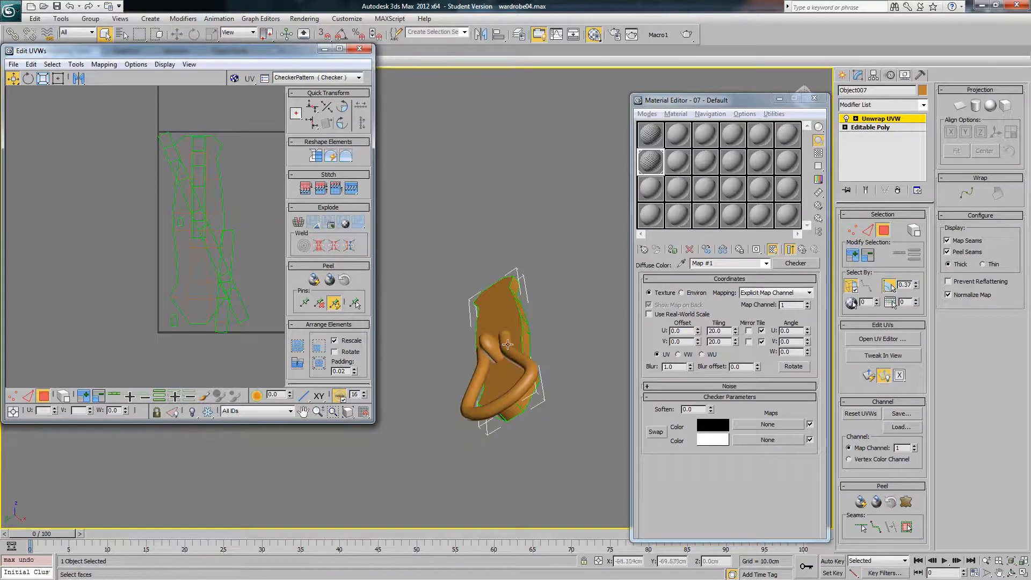
{"action": "mouse_move", "coordinate": [507, 341]}
{"action": "middle_mouse_down", "text": "alt"}
{"action": "mouse_move", "coordinate": [487, 351]}
{"action": "mouse_move", "coordinate": [458, 337]}
{"action": "mouse_move", "coordinate": [495, 327]}
{"action": "mouse_move", "coordinate": [503, 344]}
{"action": "middle_mouse_up", "text": "alt"}
{"action": "left_click", "coordinate": [494, 320]}
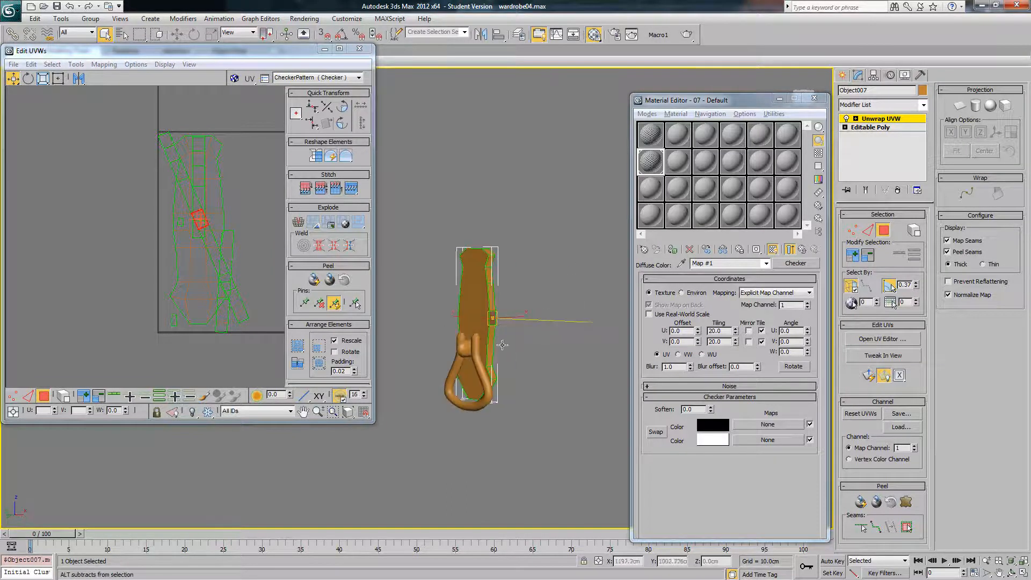
{"action": "left_click", "coordinate": [472, 309]}
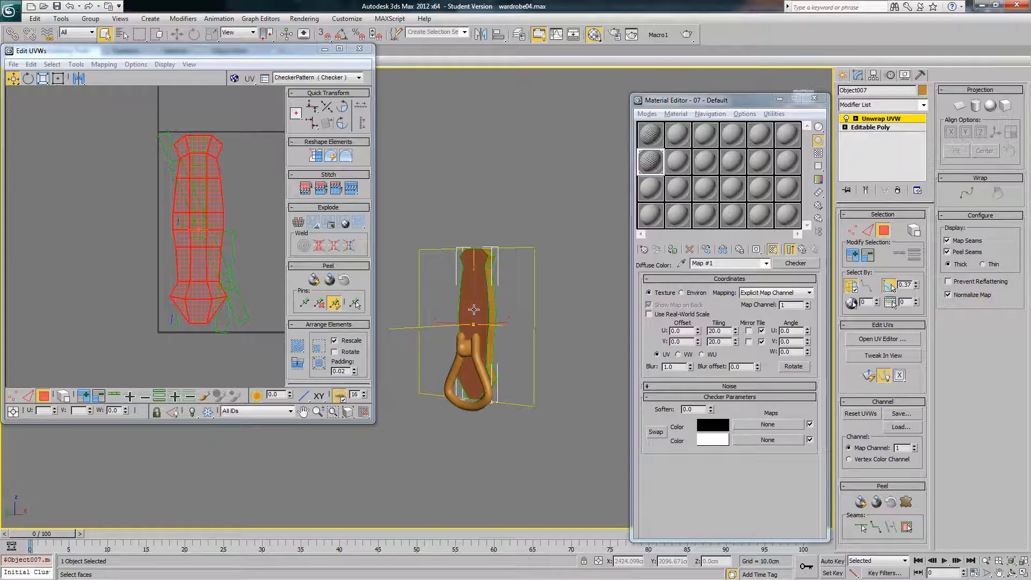
{"action": "left_click", "coordinate": [473, 310]}
{"action": "left_click", "coordinate": [103, 65]}
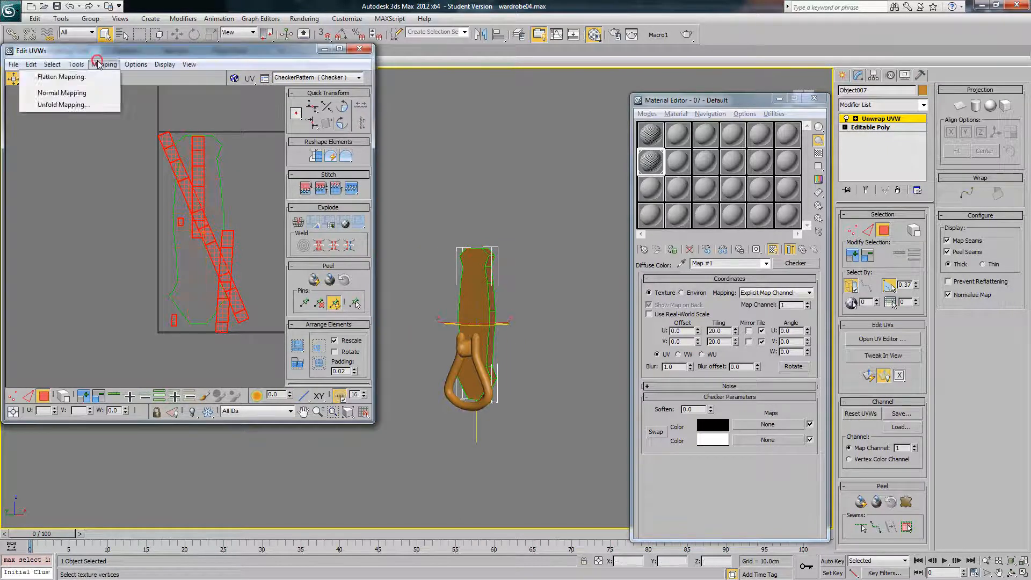
{"action": "left_click", "coordinate": [79, 104]}
{"action": "left_click", "coordinate": [141, 26]}
Step: Inspect the newly unfolded side strips by selecting individual faces of the short vertical strip
{"action": "middle_click_drag", "start_coordinate": [258, 317], "coordinate": [214, 265]}
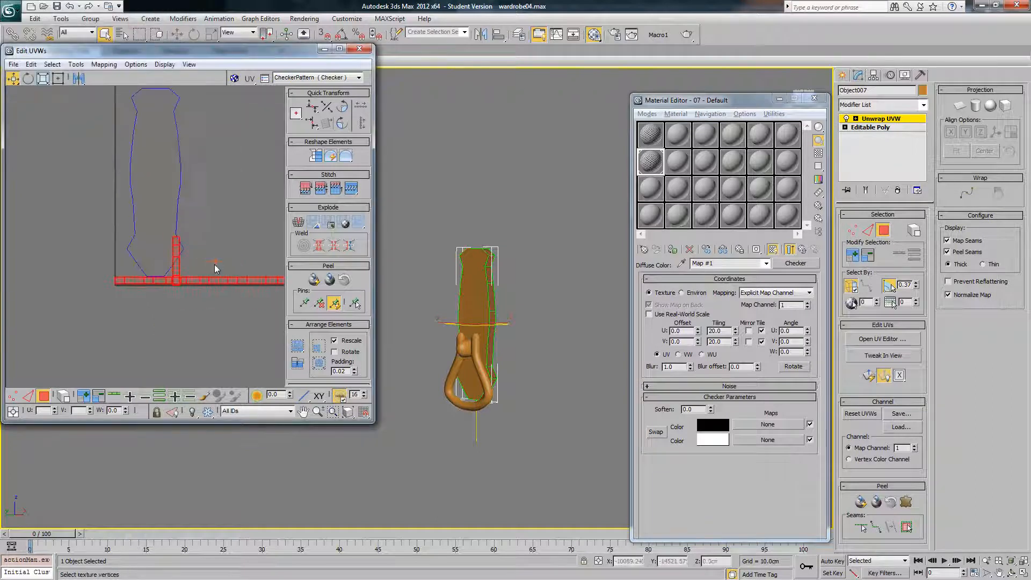
{"action": "left_click", "coordinate": [214, 299]}
{"action": "scroll", "coordinate": [214, 299], "scroll_direction": "down", "scroll_amount": 2}
{"action": "scroll", "coordinate": [215, 290], "scroll_direction": "up", "scroll_amount": 4}
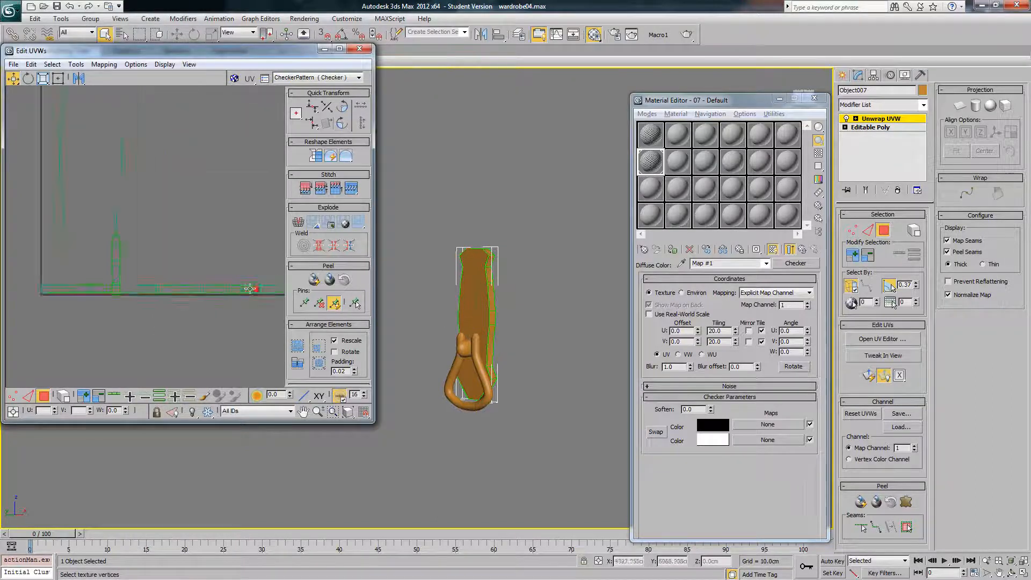
{"action": "left_click", "coordinate": [189, 283]}
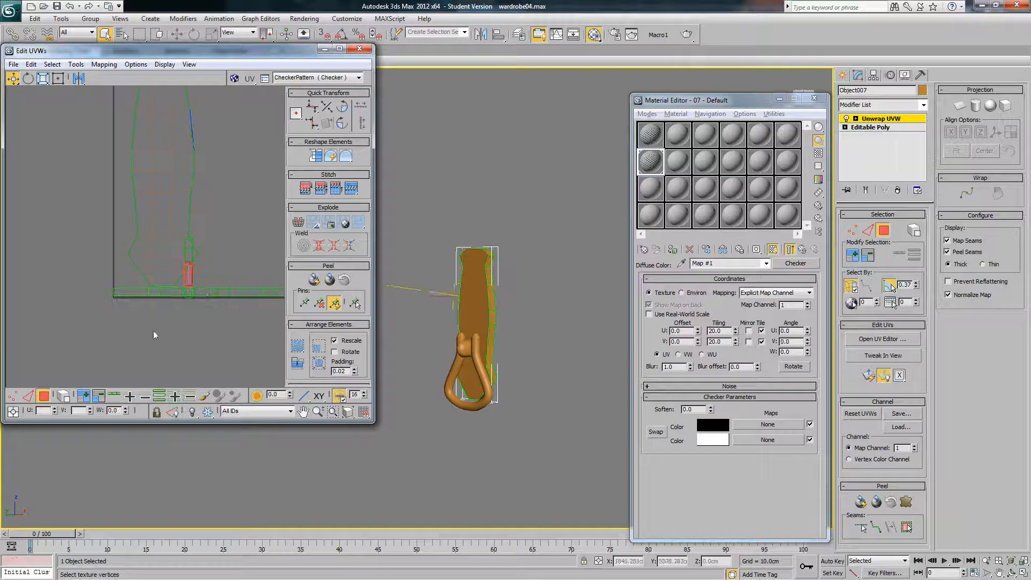
{"action": "scroll", "coordinate": [189, 272], "scroll_direction": "up", "scroll_amount": 3}
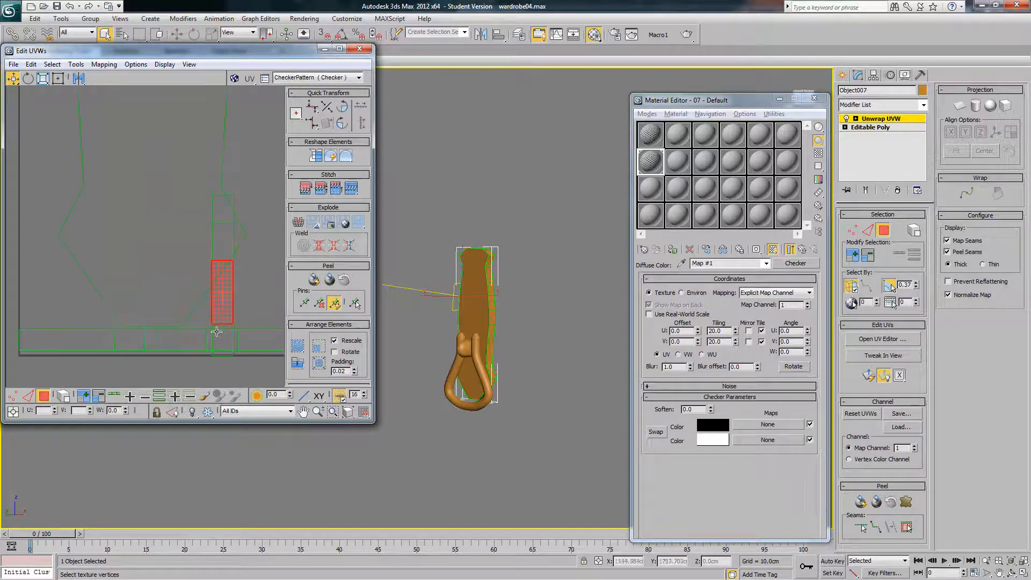
{"action": "left_click", "coordinate": [223, 335]}
{"action": "left_click", "coordinate": [230, 260], "text": "ctrl"}
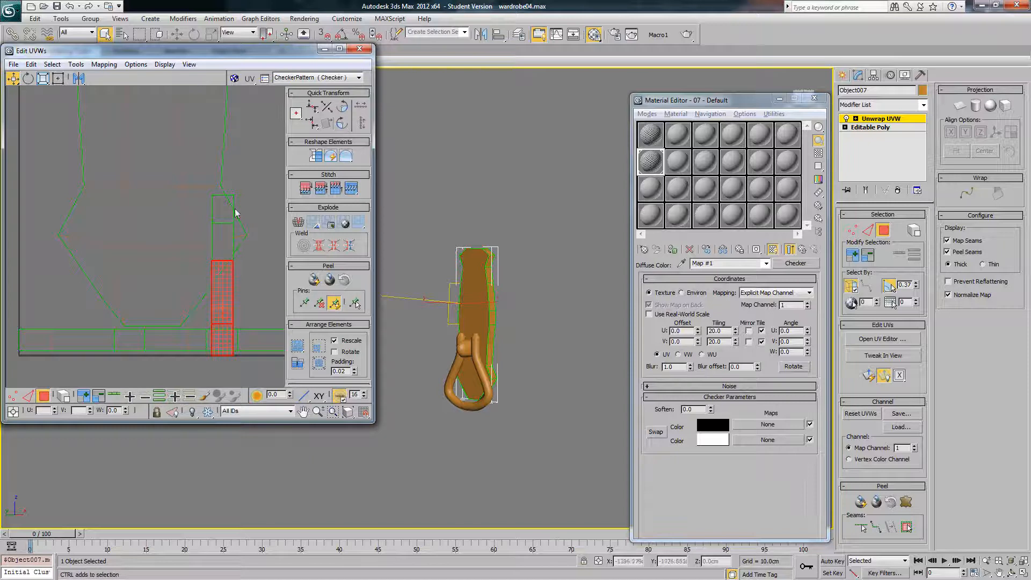
Step: Turn on selection by UV element and hide the front plate's shell in the UV editor
{"action": "left_click", "coordinate": [65, 396]}
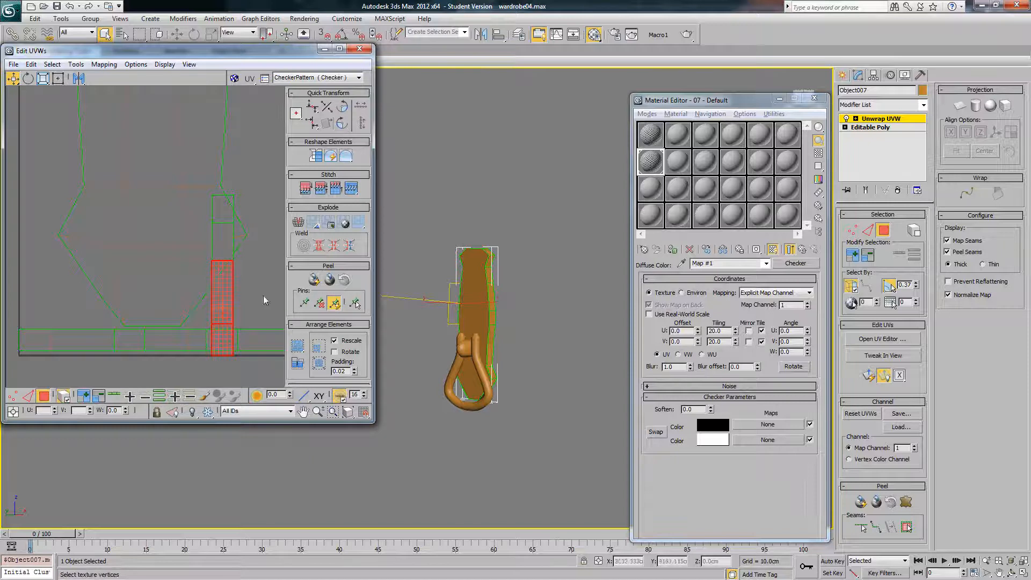
{"action": "left_click", "coordinate": [226, 298]}
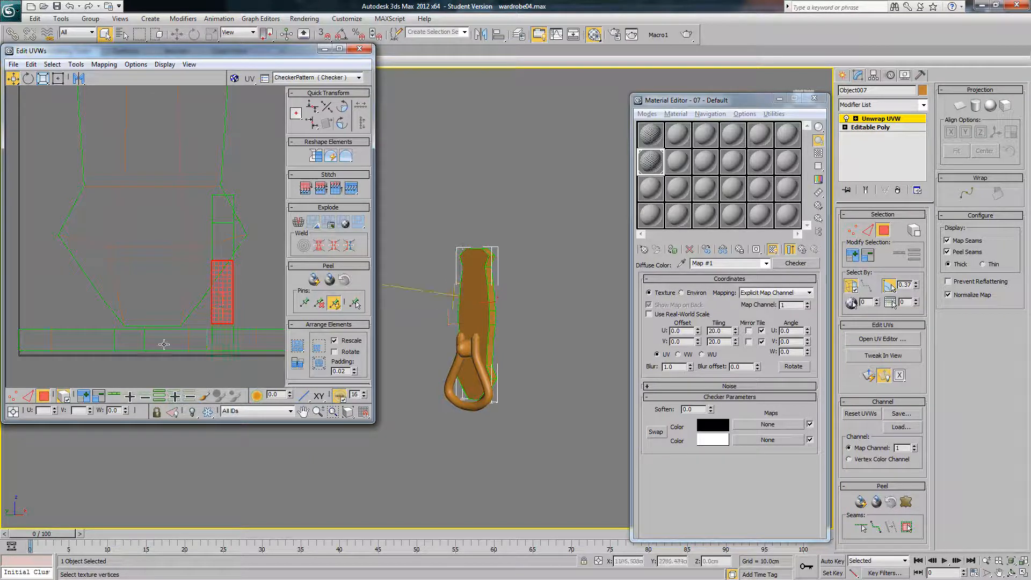
{"action": "left_click", "coordinate": [178, 234]}
{"action": "scroll", "coordinate": [180, 239], "scroll_direction": "down", "scroll_amount": 2}
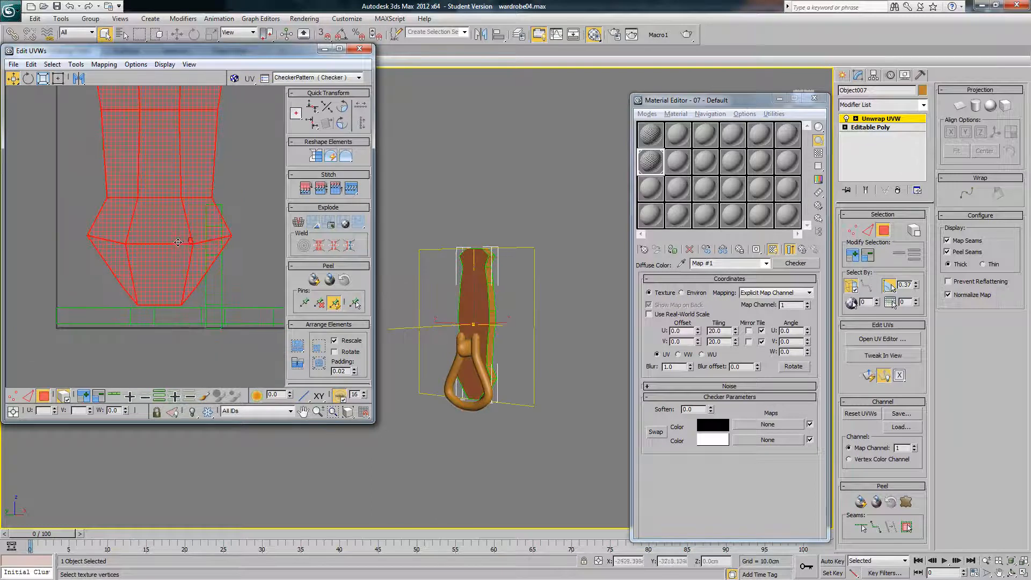
{"action": "right_click", "coordinate": [180, 241]}
{"action": "left_click", "coordinate": [228, 226]}
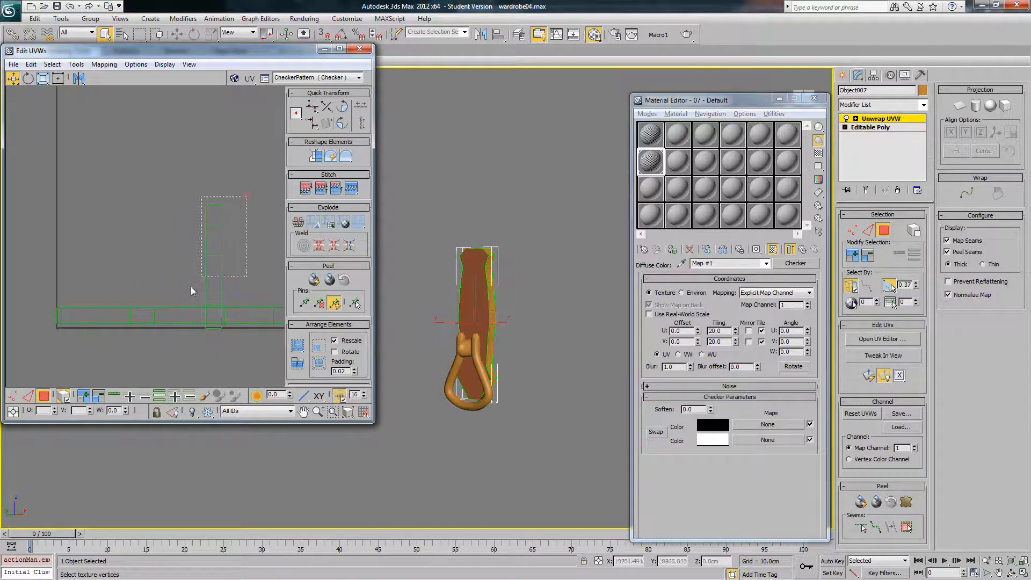
Step: Move the short vertical strip clear of the plate shell and the long bottom strip, and unhide the plate shell
{"action": "left_click", "coordinate": [213, 293]}
{"action": "scroll", "coordinate": [212, 278], "scroll_direction": "down", "scroll_amount": 1}
{"action": "left_click_drag", "start_coordinate": [212, 276], "coordinate": [273, 266]}
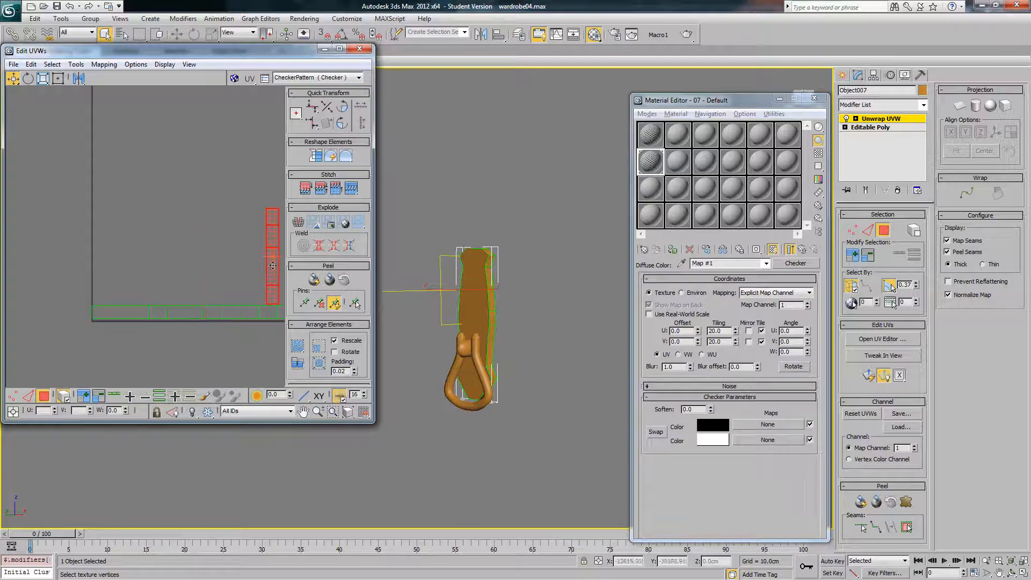
{"action": "right_click", "coordinate": [198, 242]}
{"action": "left_click", "coordinate": [209, 219]}
Step: Select all UV shells of the handle plate and activate scaling for them
{"action": "scroll", "coordinate": [177, 267], "scroll_direction": "down", "scroll_amount": 3}
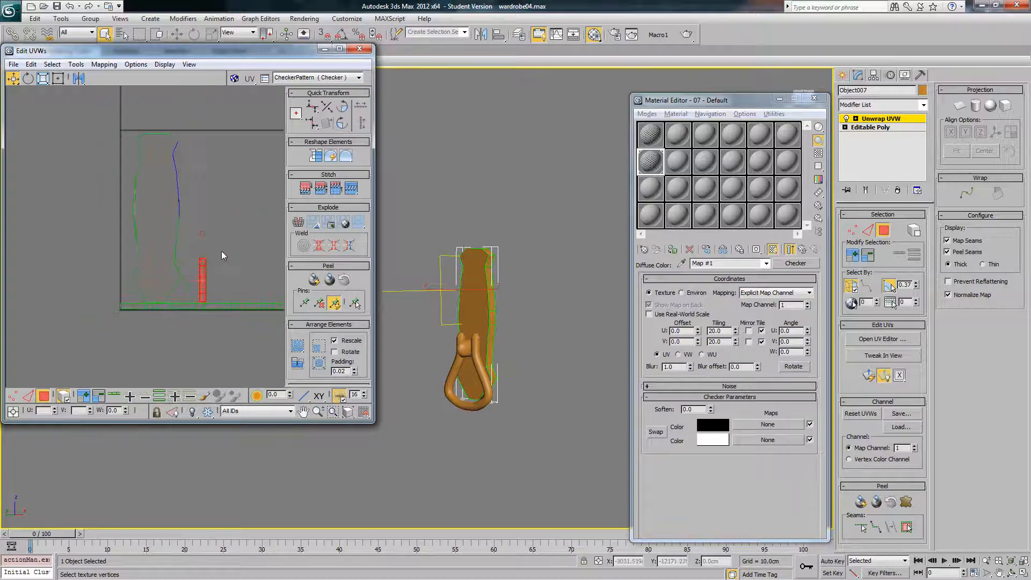
{"action": "left_click", "coordinate": [234, 247]}
{"action": "middle_click_drag", "start_coordinate": [222, 249], "coordinate": [175, 248]}
{"action": "scroll", "coordinate": [177, 248], "scroll_direction": "down", "scroll_amount": 2}
{"action": "key", "text": "ctrl+a"}
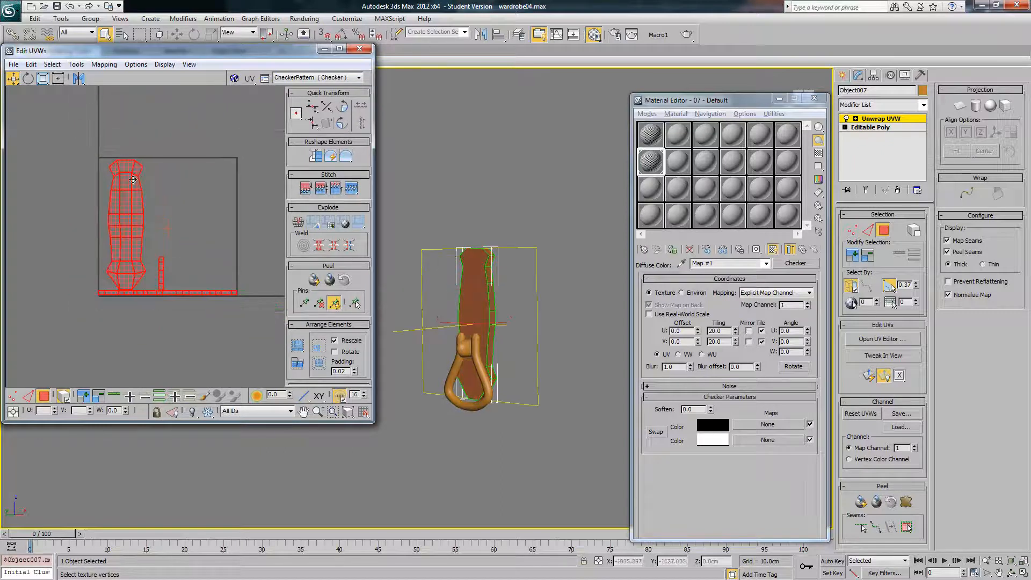
{"action": "left_click", "coordinate": [43, 78]}
{"action": "left_click_drag", "start_coordinate": [141, 241], "coordinate": [206, 255]}
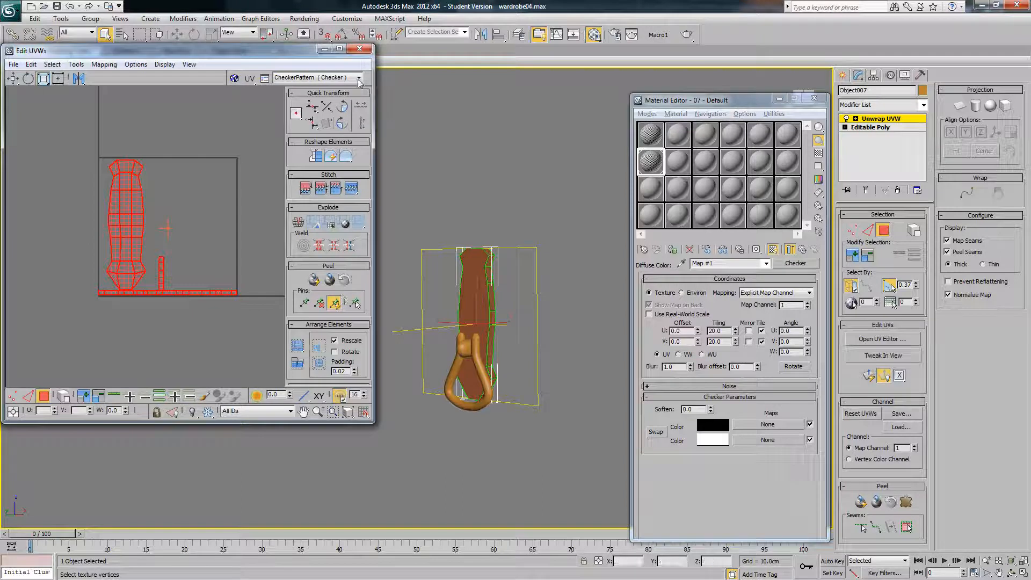
Step: Leave UV editing of the handle plate and unhide all objects of the wardrobe scene
{"action": "left_click", "coordinate": [887, 119]}
{"action": "middle_click_drag", "start_coordinate": [600, 262], "coordinate": [497, 256]}
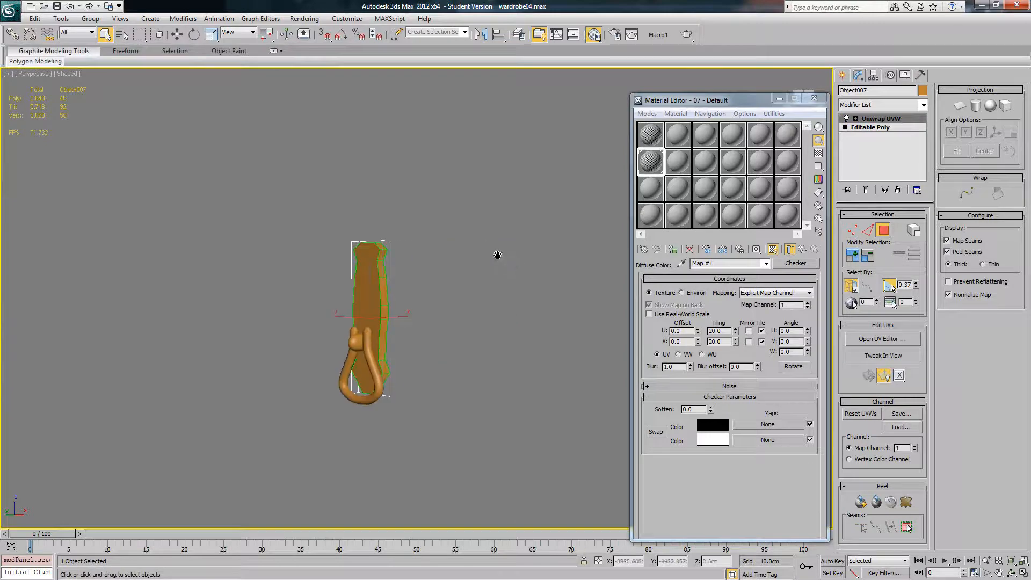
{"action": "right_click", "coordinate": [510, 258]}
{"action": "left_click", "coordinate": [536, 211]}
{"action": "middle_click_drag", "start_coordinate": [385, 374], "coordinate": [439, 296]}
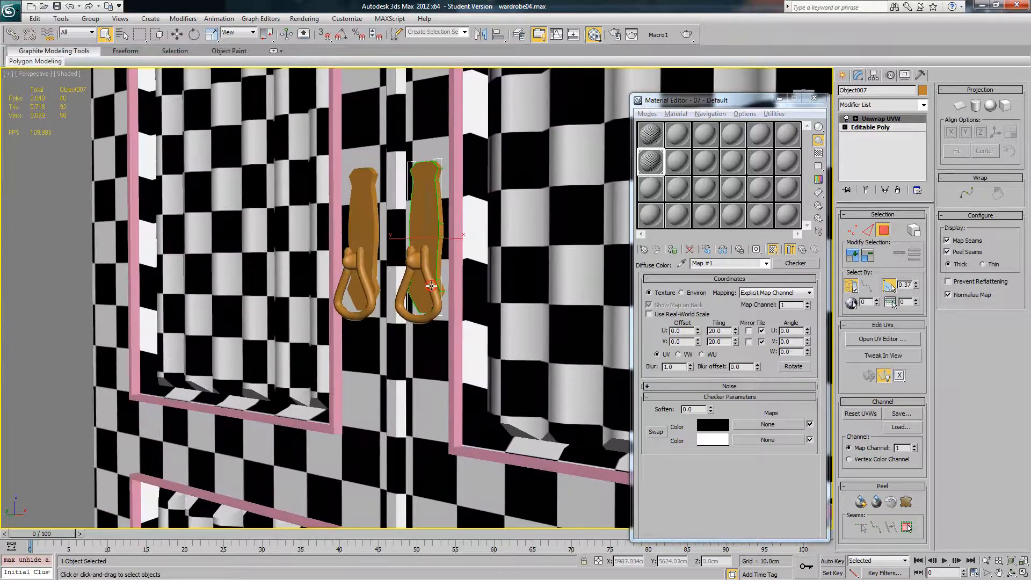
Step: Select the pull ring of the right-hand door handle and hide all unselected objects
{"action": "left_click", "coordinate": [432, 285]}
{"action": "middle_click_drag", "start_coordinate": [439, 253], "coordinate": [453, 276], "text": "alt"}
{"action": "right_click", "coordinate": [452, 275]}
{"action": "left_click", "coordinate": [484, 237]}
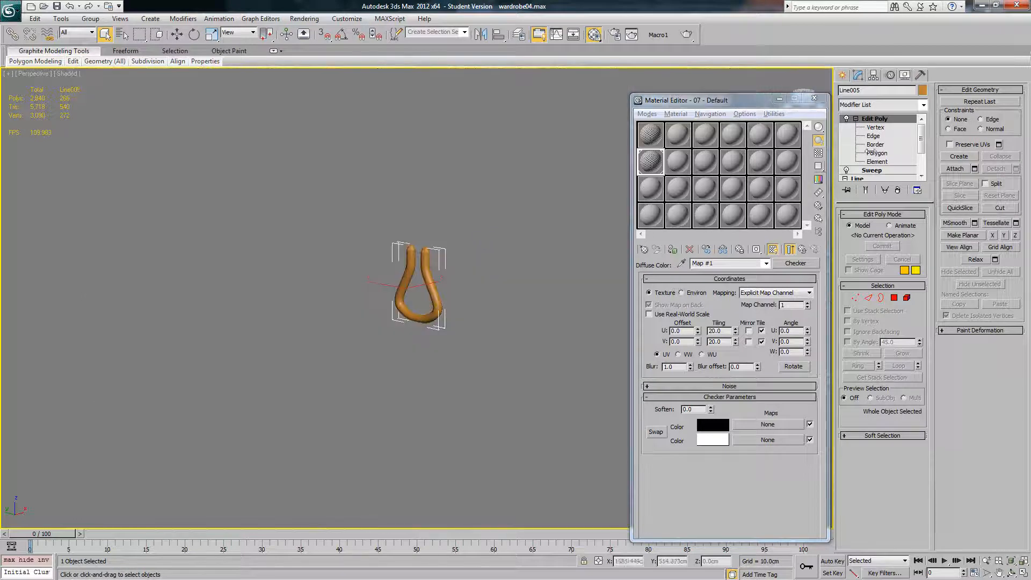
Step: Review the Sweep modifier's section and mapping parameters on the pull ring
{"action": "left_click", "coordinate": [871, 170]}
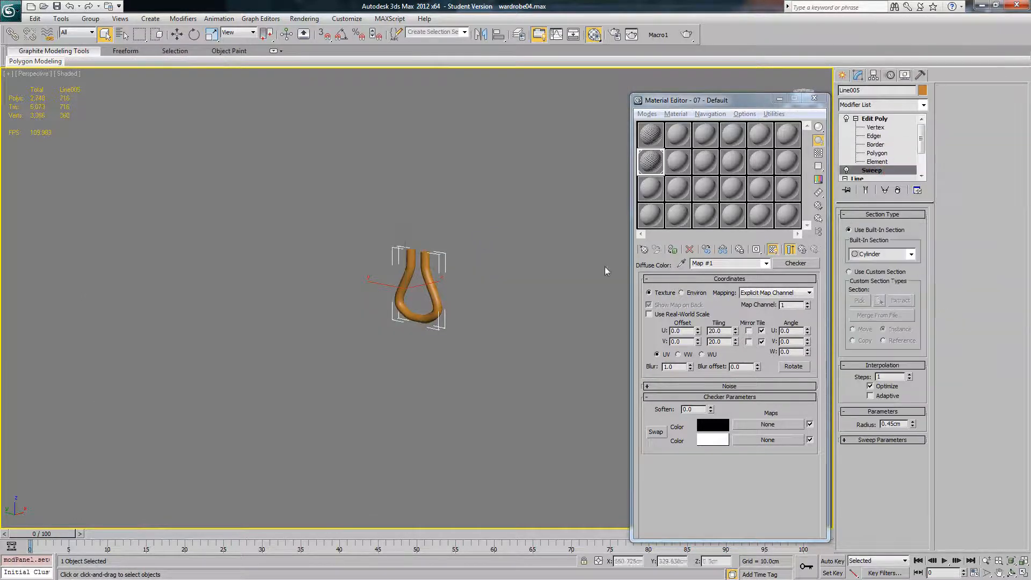
{"action": "left_click", "coordinate": [877, 442]}
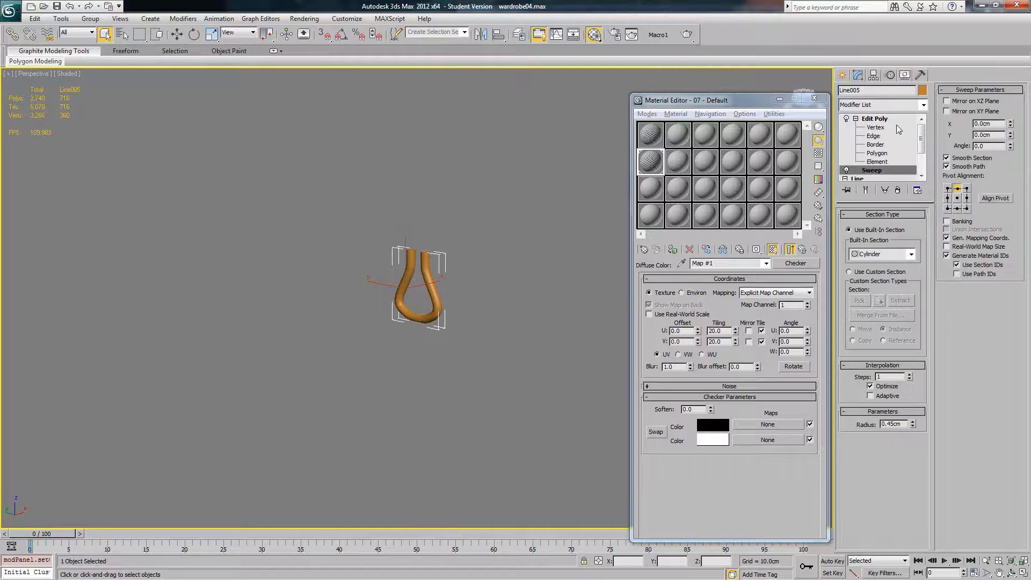
Step: Add an Unwrap UVW modifier above Edit Poly on the pull ring and open its UV editor
{"action": "left_click", "coordinate": [888, 118]}
{"action": "left_click", "coordinate": [922, 105]}
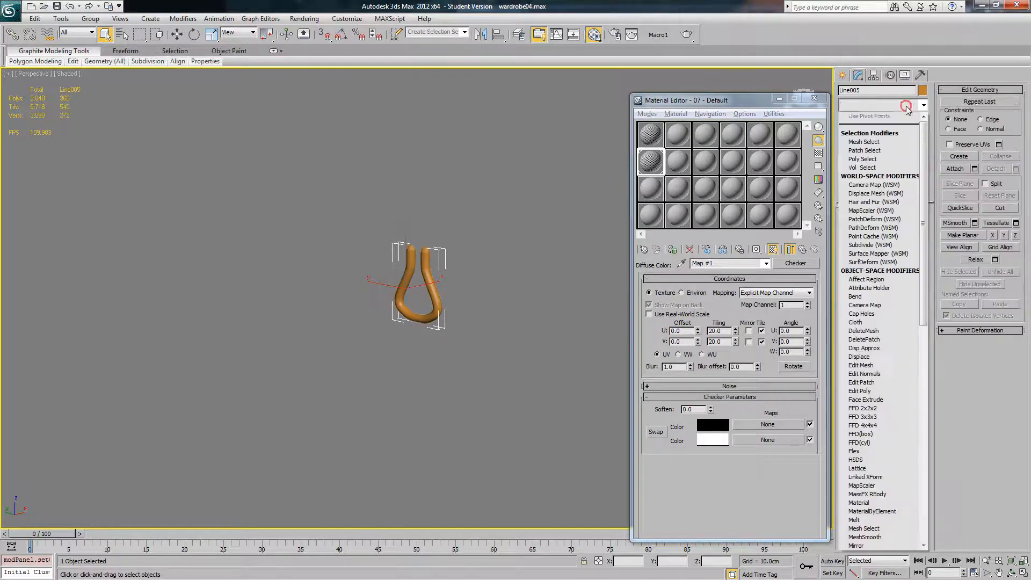
{"action": "scroll", "coordinate": [881, 376], "scroll_direction": "down", "scroll_amount": 10}
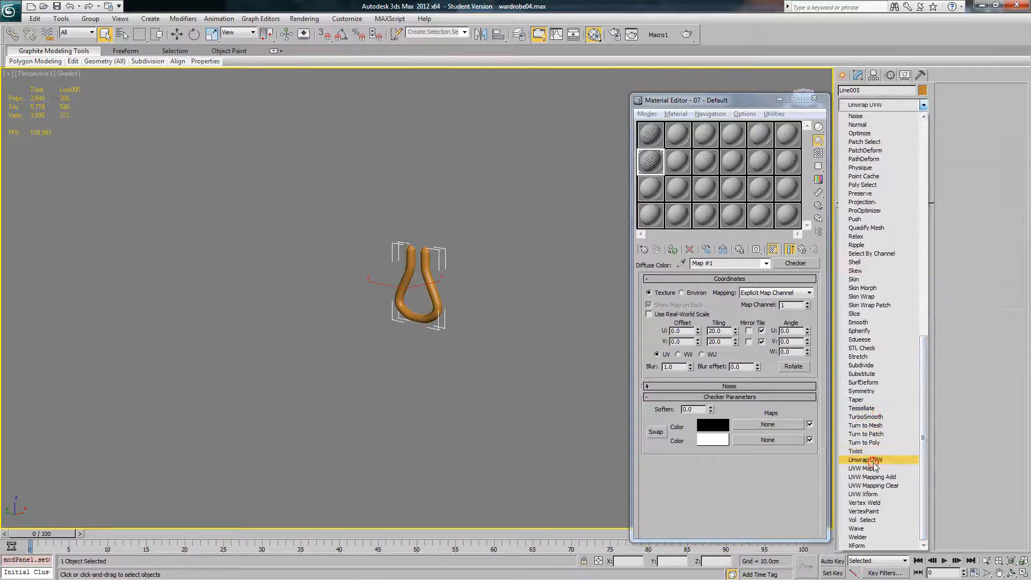
{"action": "left_click", "coordinate": [872, 461]}
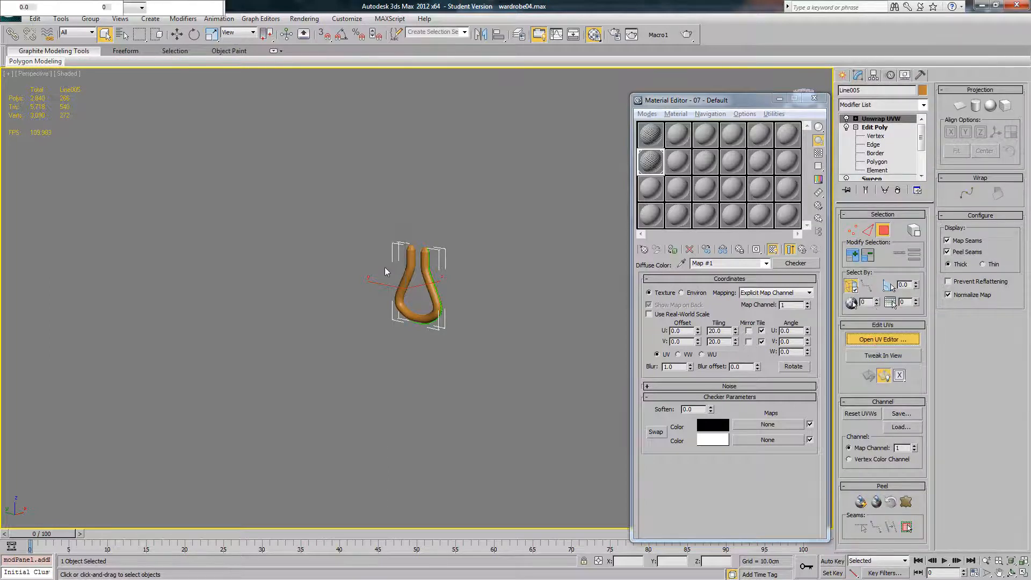
Step: Assign the black-and-white checker material to the pull ring and frame the ring for inspection
{"action": "left_click", "coordinate": [673, 249]}
{"action": "scroll", "coordinate": [485, 253], "scroll_direction": "up", "scroll_amount": 5}
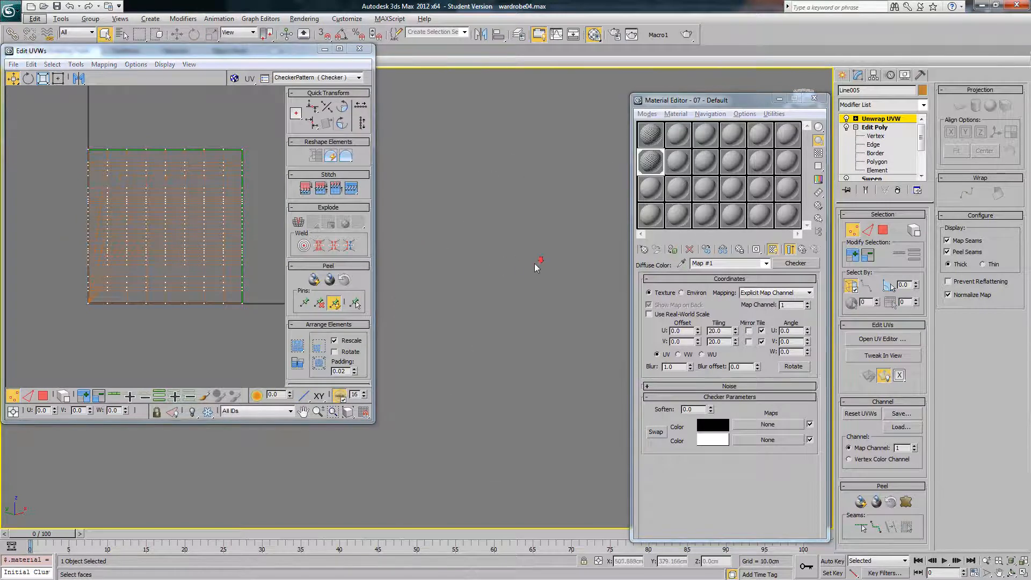
{"action": "key", "text": "z"}
{"action": "scroll", "coordinate": [532, 261], "scroll_direction": "down", "scroll_amount": 4}
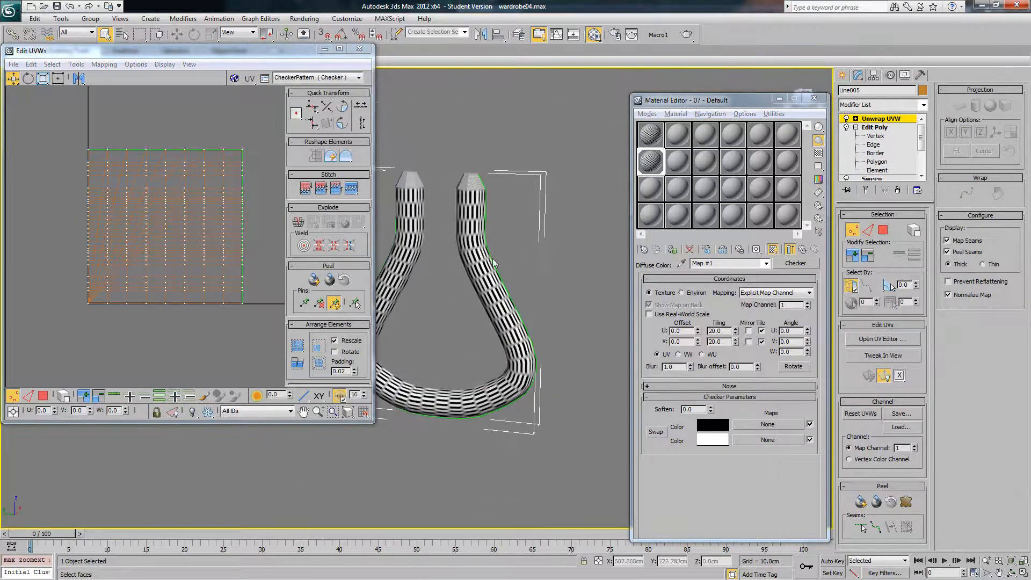
{"action": "middle_click_drag", "start_coordinate": [493, 263], "coordinate": [557, 256]}
Step: Select all UV faces of the pull ring and scale them into a small, narrow vertical strip for even checker squares
{"action": "right_click", "coordinate": [107, 141]}
{"action": "left_click", "coordinate": [131, 205]}
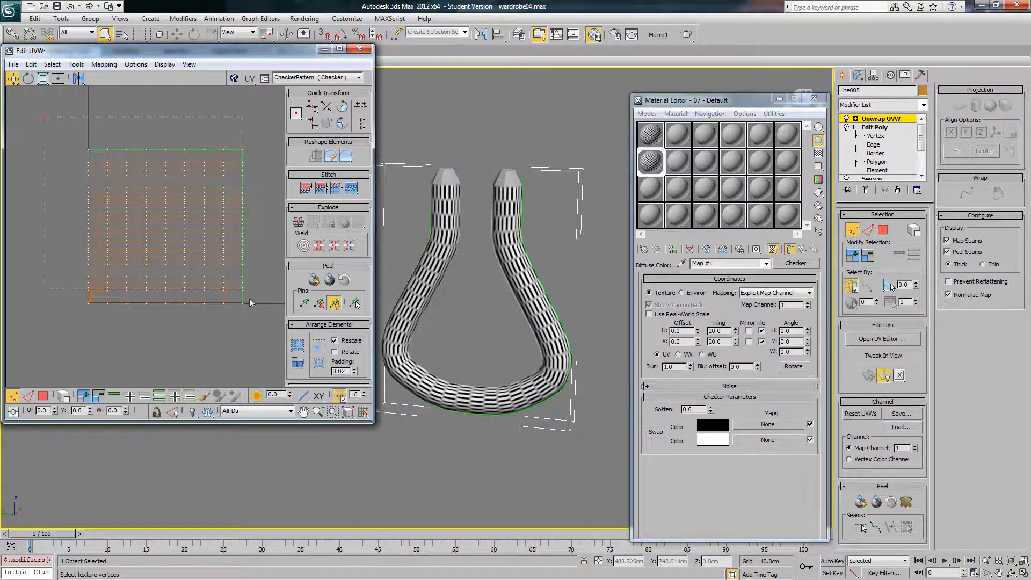
{"action": "key", "text": "ctrl+a"}
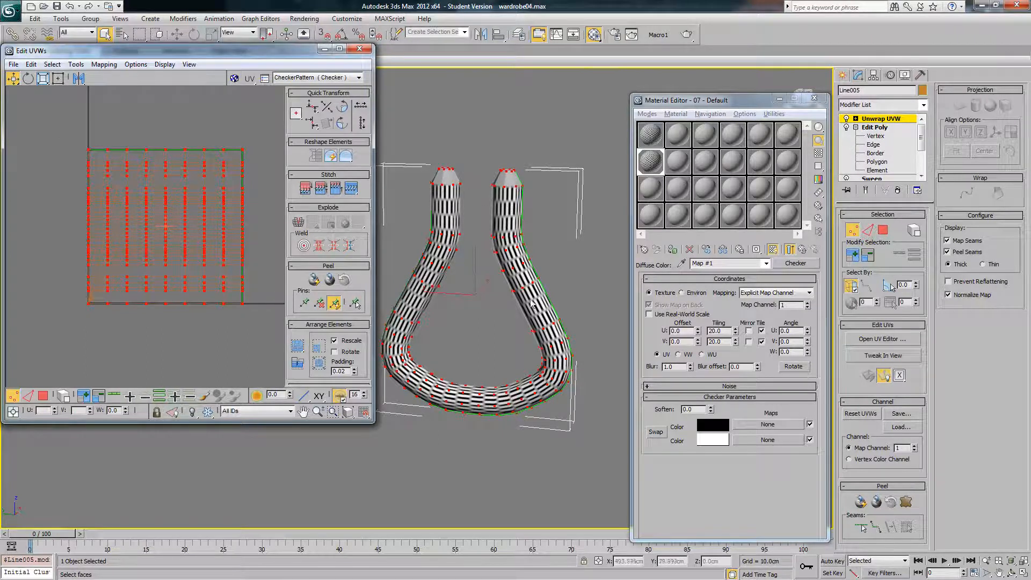
{"action": "left_click", "coordinate": [43, 396]}
{"action": "left_click_drag", "start_coordinate": [49, 356], "coordinate": [240, 163]}
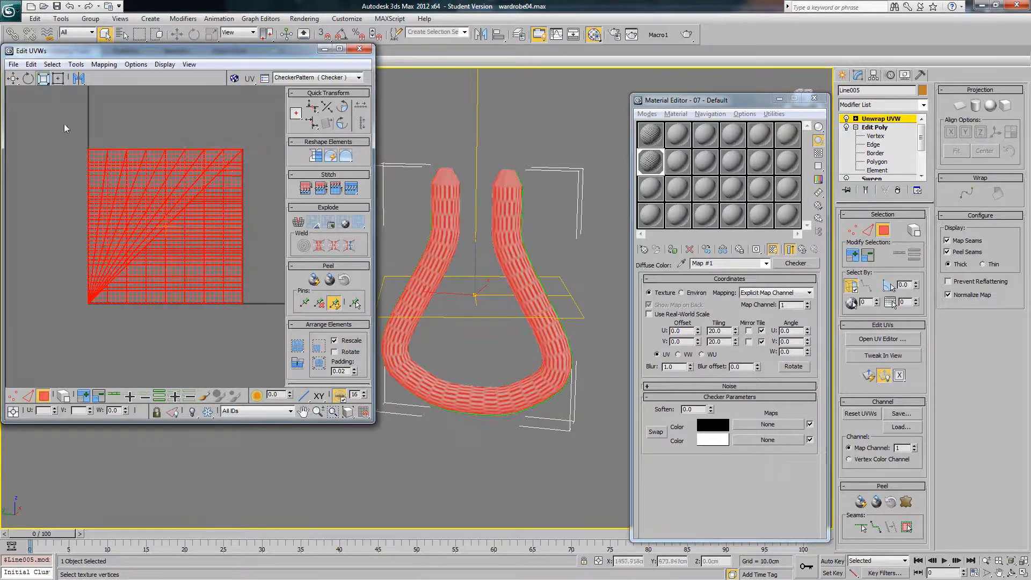
{"action": "left_click_drag", "start_coordinate": [147, 175], "coordinate": [177, 289]}
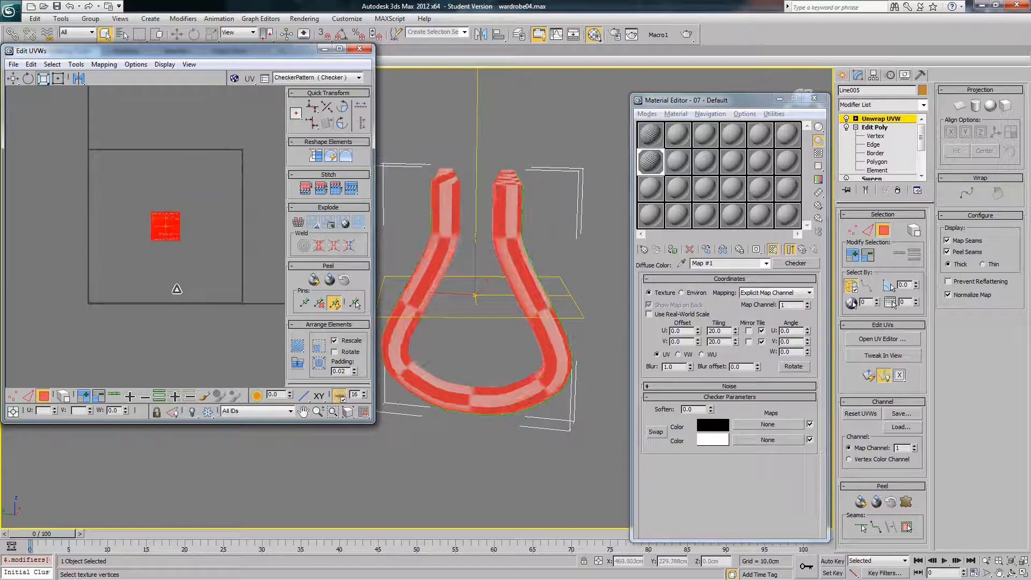
{"action": "mouse_move", "coordinate": [167, 250]}
{"action": "left_mouse_down"}
{"action": "mouse_move", "coordinate": [150, 184]}
{"action": "mouse_move", "coordinate": [165, 206]}
{"action": "mouse_move", "coordinate": [165, 267]}
{"action": "left_mouse_up"}
{"action": "left_click", "coordinate": [190, 251]}
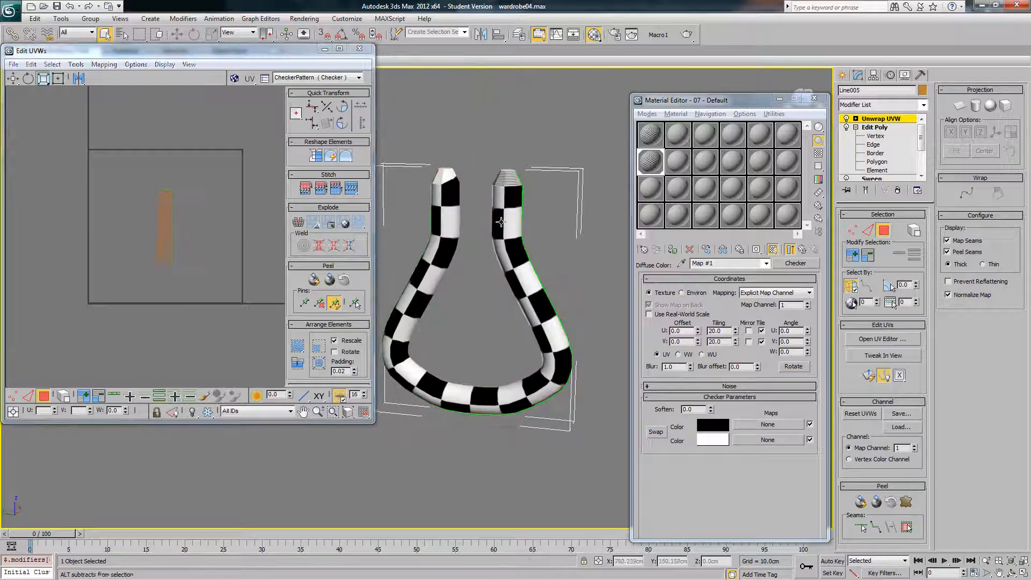
Step: Turn off Ignore Backfacing and select the tapered faces and caps at both ends of the pull ring
{"action": "left_click_drag", "start_coordinate": [421, 141], "coordinate": [530, 179]}
{"action": "middle_click_drag", "start_coordinate": [530, 179], "coordinate": [393, 190], "text": "alt"}
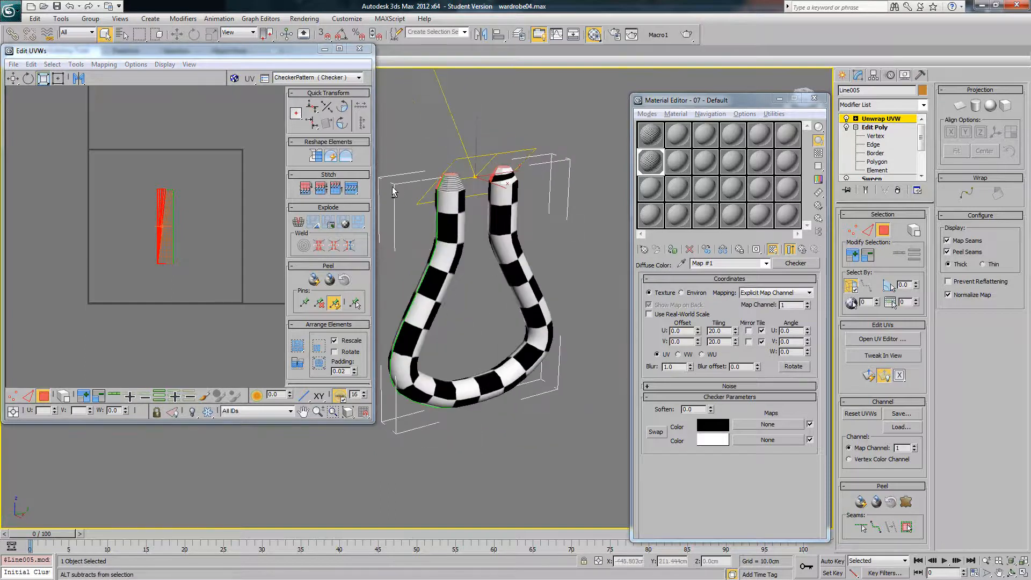
{"action": "left_click_drag", "start_coordinate": [520, 176], "coordinate": [522, 178], "text": "ctrl"}
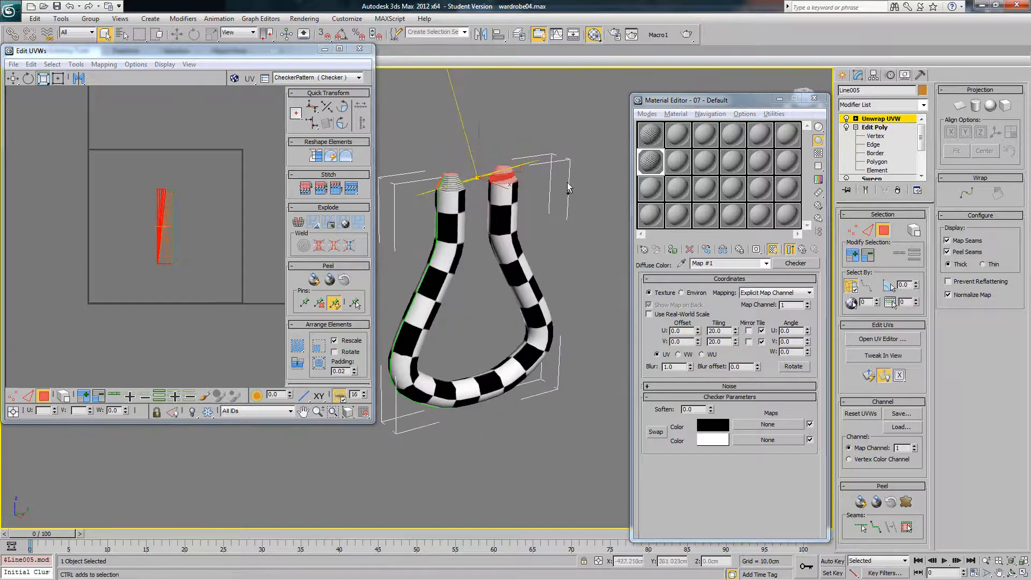
{"action": "left_click", "coordinate": [851, 289]}
{"action": "middle_click_drag", "start_coordinate": [556, 200], "coordinate": [443, 155], "text": "alt"}
{"action": "left_click_drag", "start_coordinate": [535, 180], "coordinate": [535, 181]}
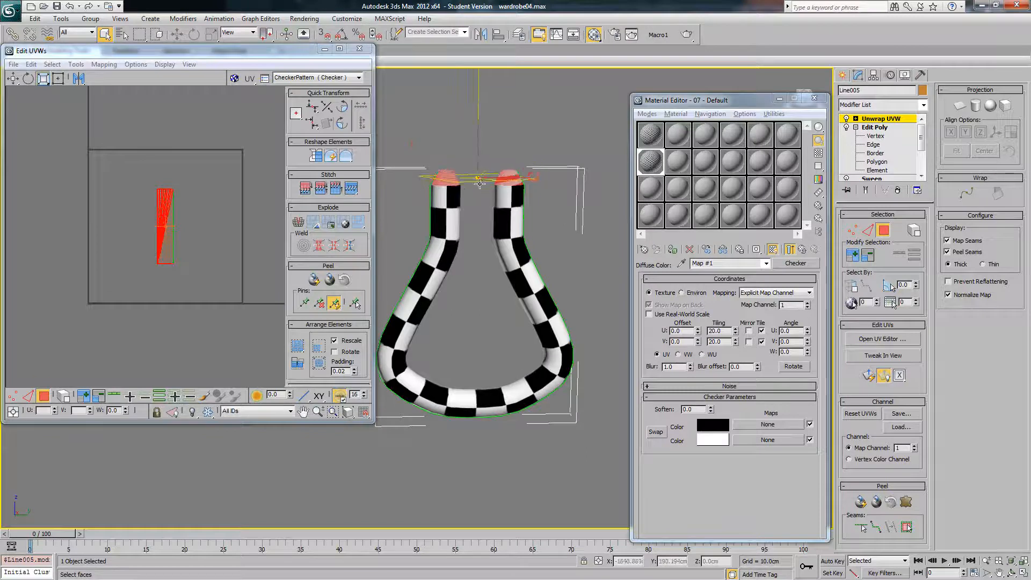
{"action": "middle_click_drag", "start_coordinate": [535, 180], "coordinate": [624, 198], "text": "alt"}
Step: Try Unfold Mapping with the Walk to closest face option on the selected end faces
{"action": "scroll", "coordinate": [134, 168], "scroll_direction": "up", "scroll_amount": 2}
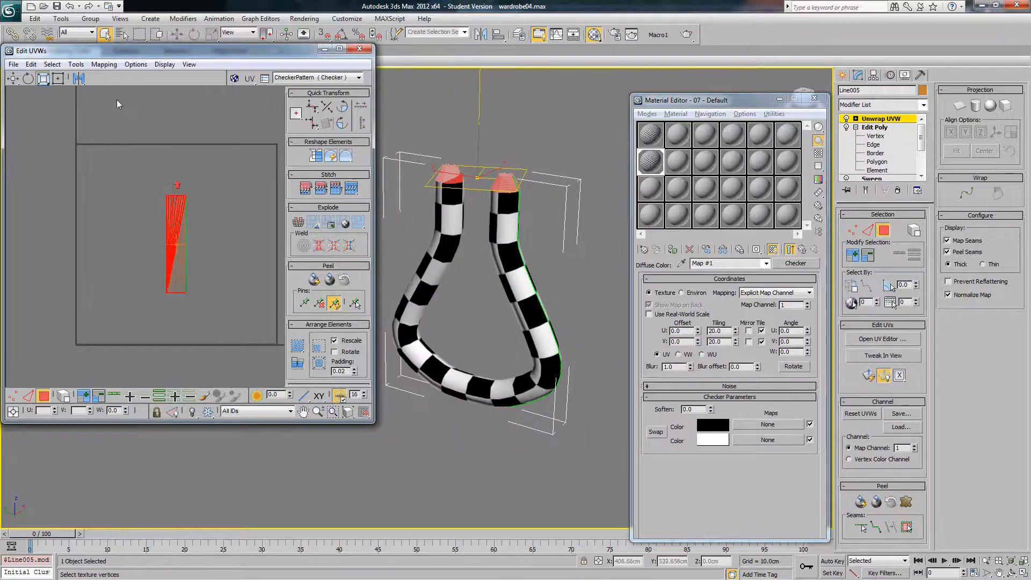
{"action": "left_click", "coordinate": [109, 64]}
{"action": "left_click", "coordinate": [102, 111]}
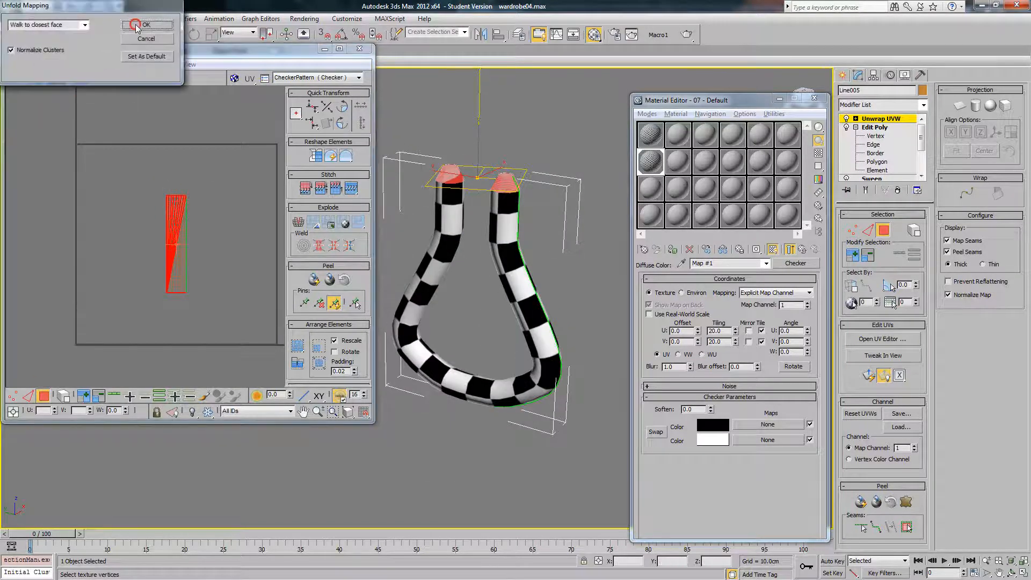
{"action": "left_click", "coordinate": [138, 27]}
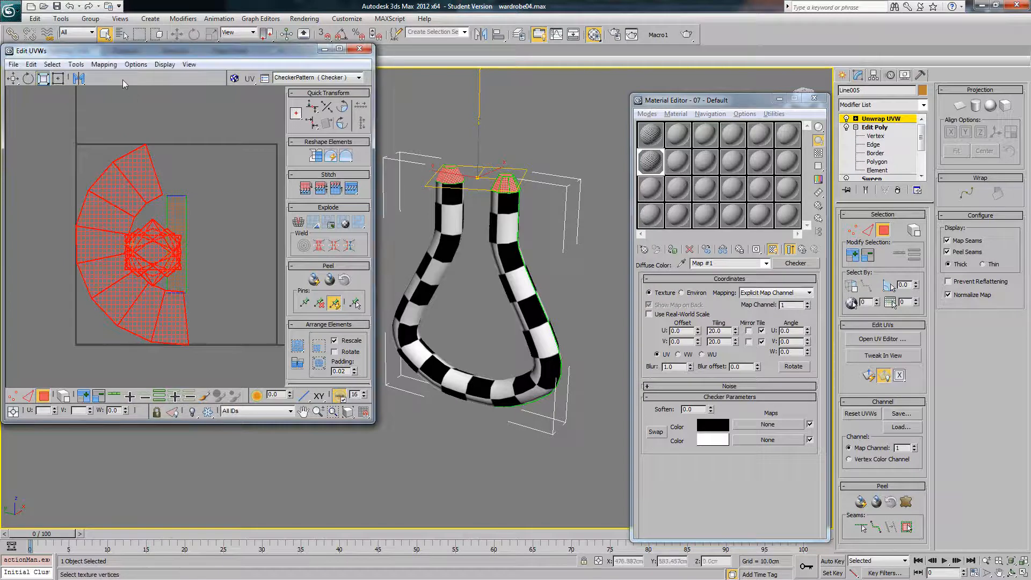
{"action": "middle_click_drag", "start_coordinate": [114, 108], "coordinate": [121, 106]}
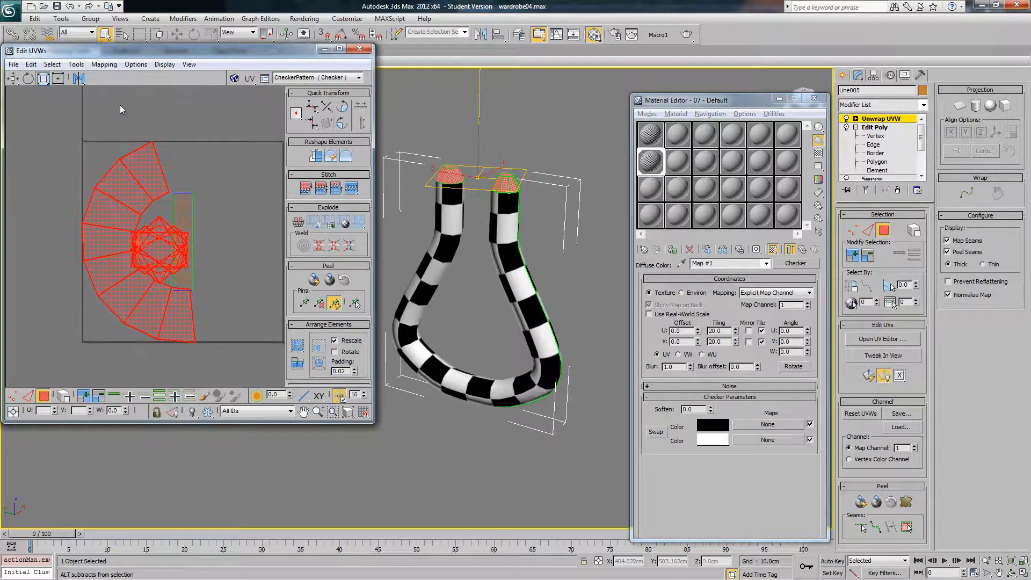
Step: Try Normal Mapping with the Box Mapping option on the selected end faces
{"action": "left_click", "coordinate": [109, 65]}
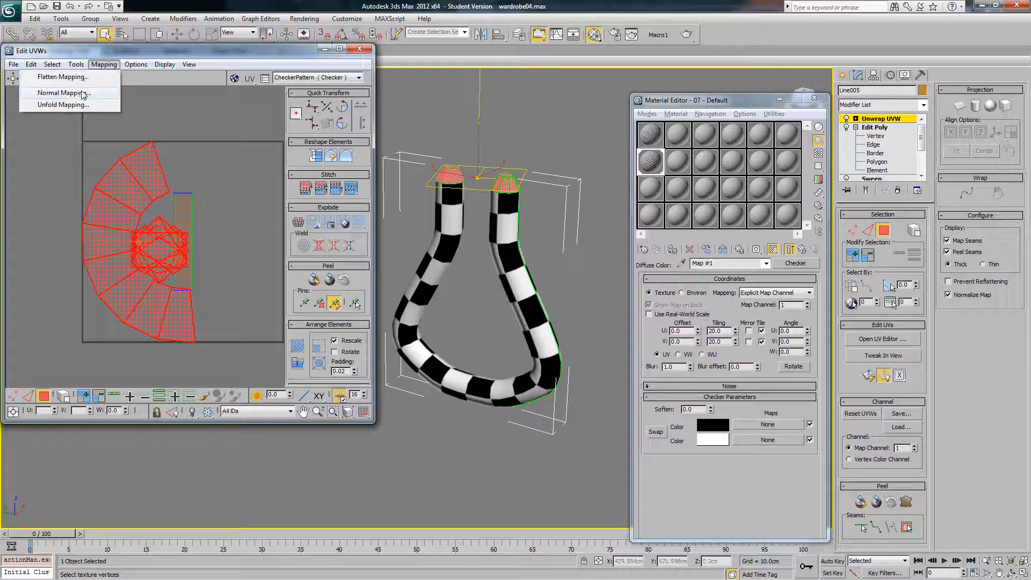
{"action": "left_click", "coordinate": [63, 92]}
{"action": "left_click", "coordinate": [79, 25]}
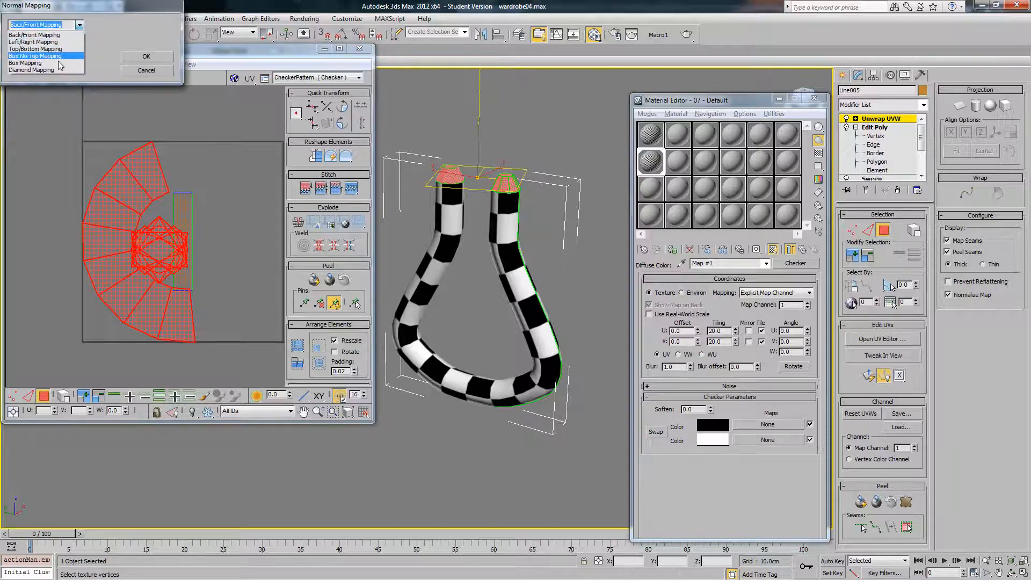
{"action": "left_click", "coordinate": [25, 63]}
{"action": "left_click", "coordinate": [146, 57]}
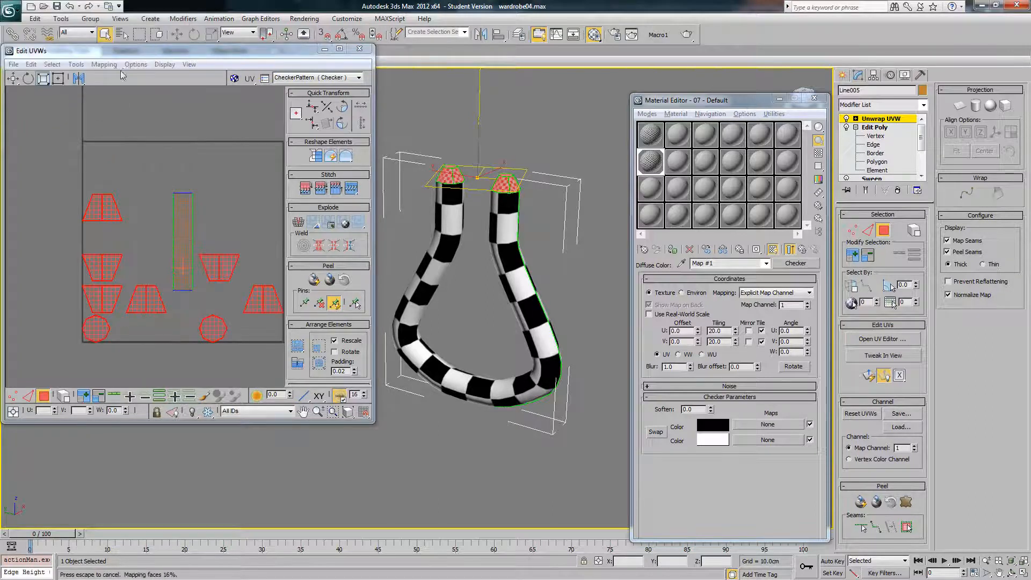
Step: Apply Flatten Mapping to the selected end faces with an adjusted face angle threshold, then clear the selection
{"action": "left_click", "coordinate": [104, 64]}
{"action": "left_click", "coordinate": [107, 78]}
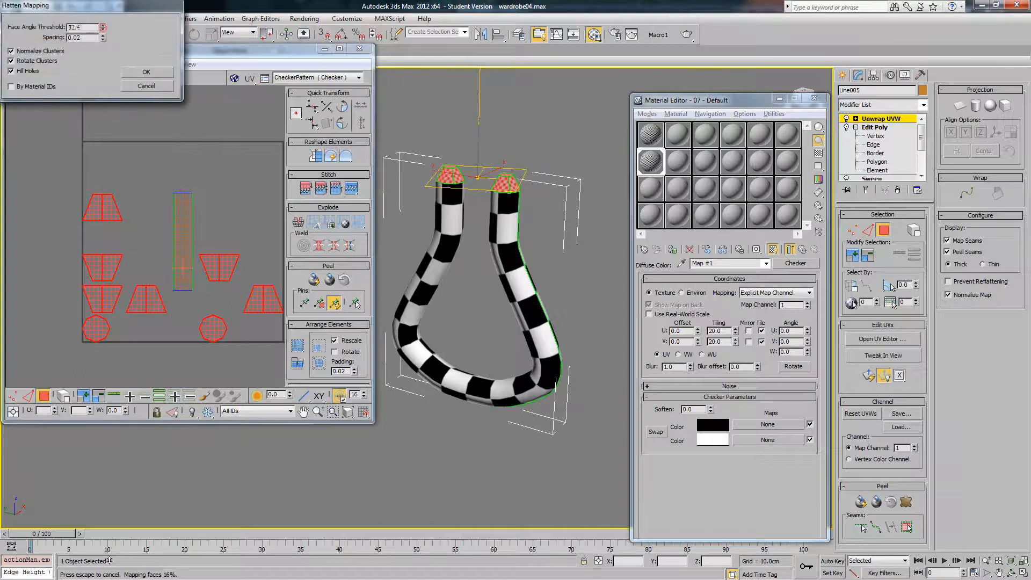
{"action": "left_click_drag", "start_coordinate": [126, 407], "coordinate": [126, 405]}
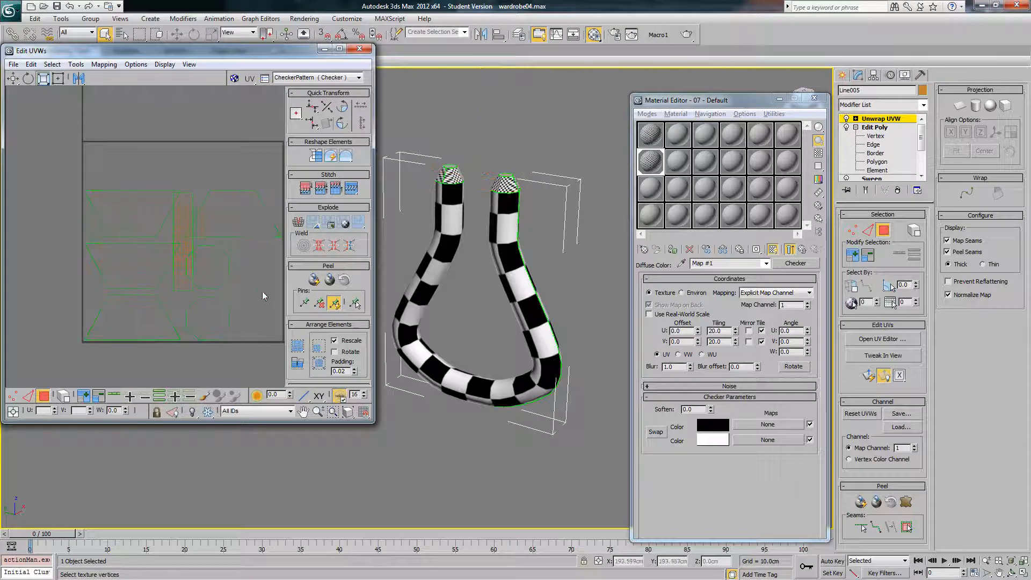
Step: Select the tapered side faces at the ring's right-hand end in wireframe display and apply a cylindrical projection to them
{"action": "scroll", "coordinate": [430, 298], "scroll_direction": "up", "scroll_amount": 3}
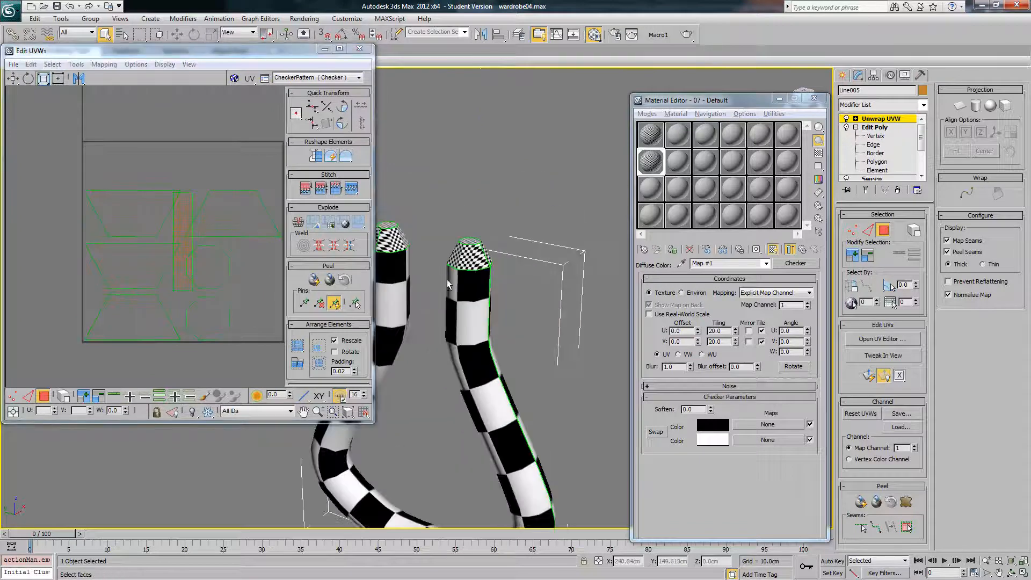
{"action": "middle_click_drag", "start_coordinate": [447, 283], "coordinate": [462, 268], "text": "alt"}
{"action": "key", "text": "F3"}
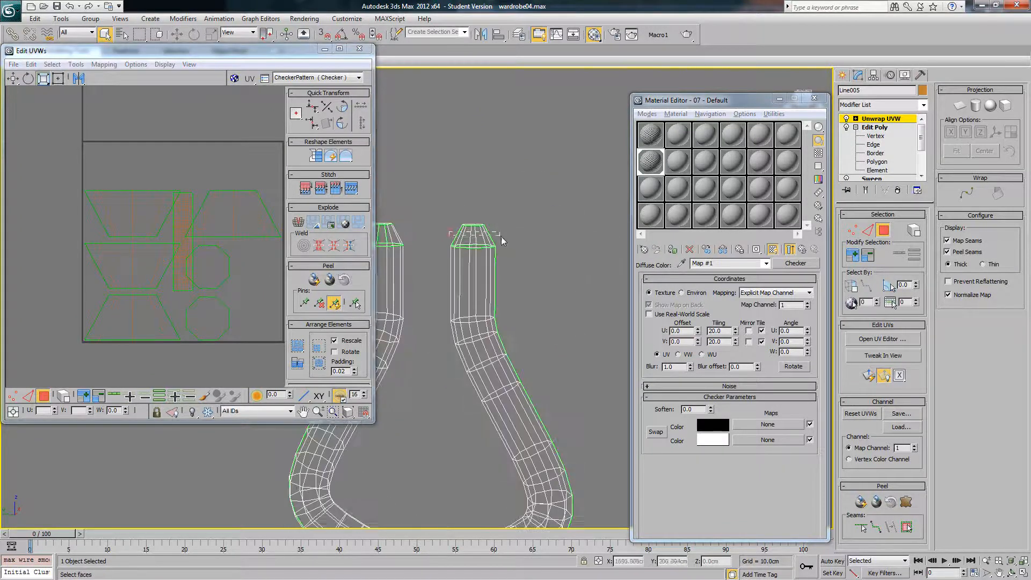
{"action": "left_click_drag", "start_coordinate": [502, 240], "coordinate": [504, 238]}
{"action": "middle_click_drag", "start_coordinate": [511, 237], "coordinate": [529, 275], "text": "alt"}
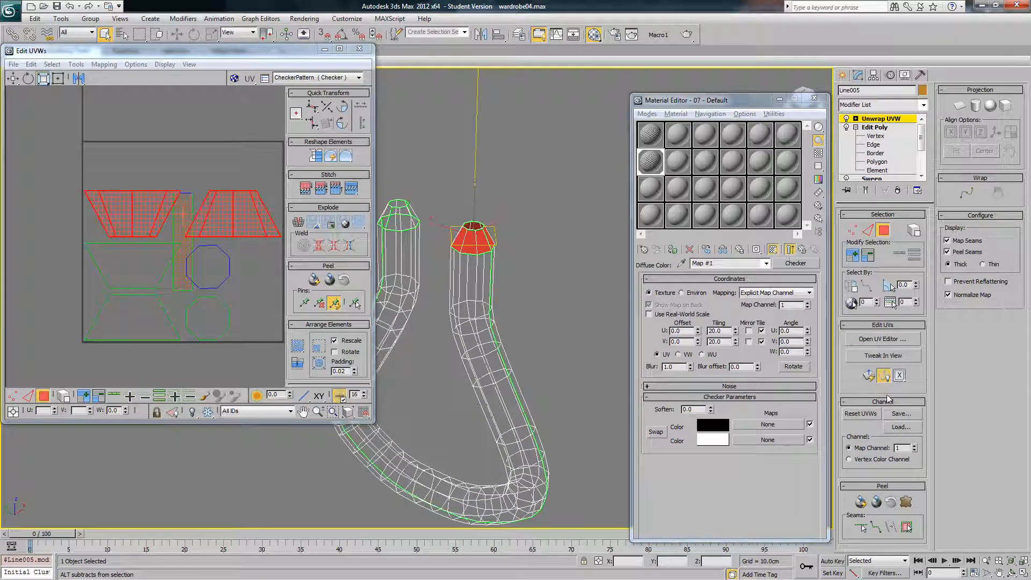
{"action": "left_click", "coordinate": [976, 106]}
{"action": "middle_click_drag", "start_coordinate": [217, 207], "coordinate": [192, 202]}
{"action": "scroll", "coordinate": [193, 203], "scroll_direction": "down", "scroll_amount": 2}
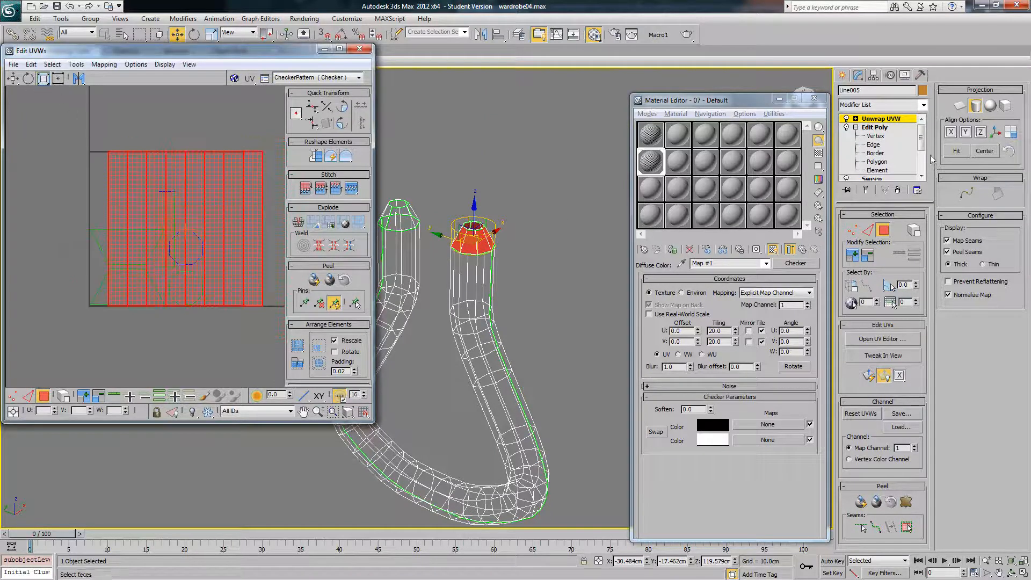
{"action": "left_click", "coordinate": [971, 108]}
Step: Scale the right end's cylindrical UV shell down to a small rectangle and move it clear of the other shells
{"action": "left_click_drag", "start_coordinate": [131, 199], "coordinate": [192, 311]}
{"action": "left_click", "coordinate": [13, 78]}
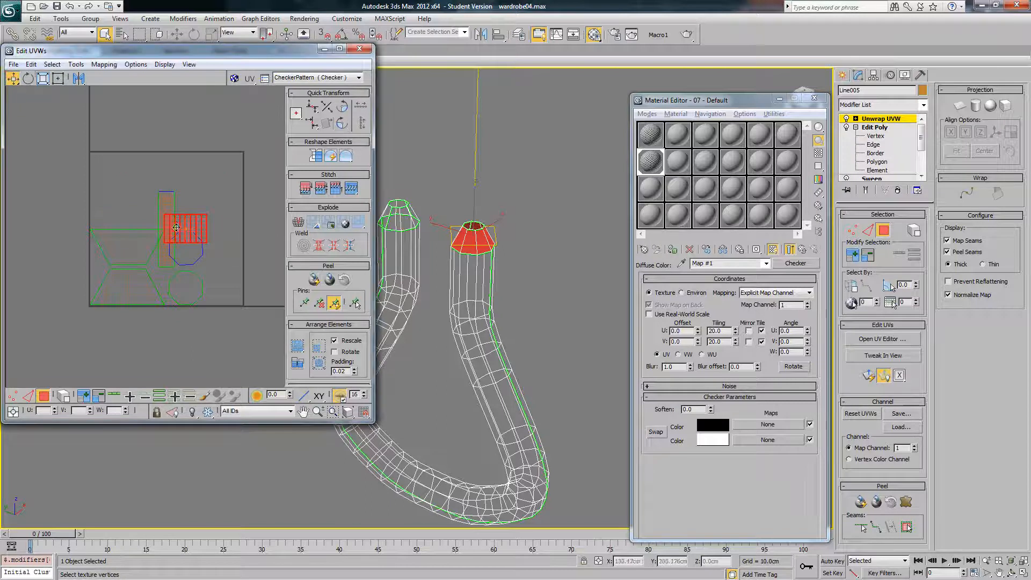
{"action": "left_click_drag", "start_coordinate": [178, 227], "coordinate": [219, 278]}
Step: Scale down the octagonal cap shell of the right-hand end and place it on the upper edge of its rectangular side shell
{"action": "left_click", "coordinate": [189, 251]}
{"action": "scroll", "coordinate": [234, 232], "scroll_direction": "up", "scroll_amount": 6}
{"action": "left_click", "coordinate": [43, 78]}
{"action": "left_click", "coordinate": [13, 79]}
{"action": "left_click_drag", "start_coordinate": [246, 213], "coordinate": [241, 290]}
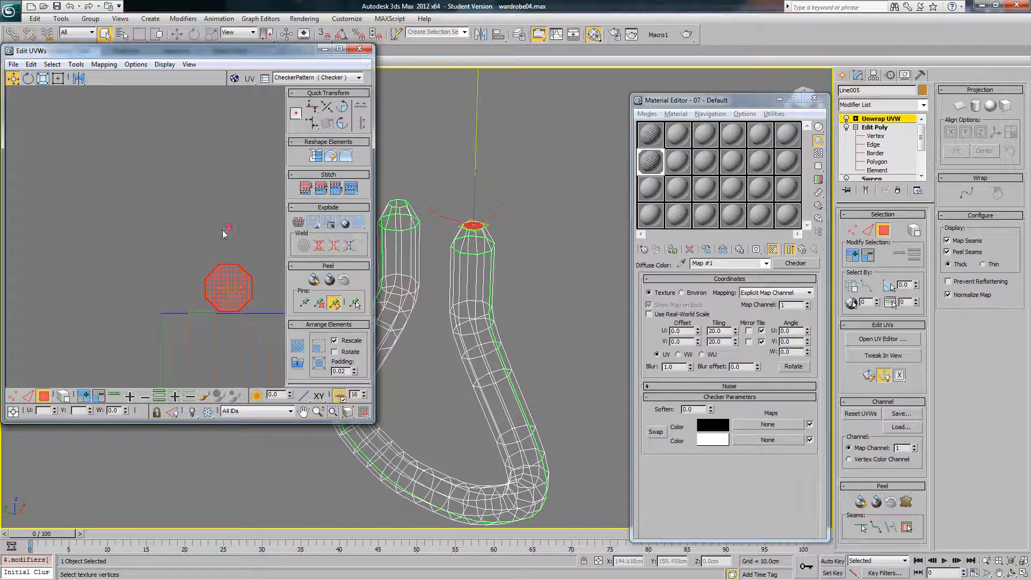
Step: Select the tapered side faces of the ring's left-hand end and apply a cylindrical projection to them
{"action": "scroll", "coordinate": [223, 232], "scroll_direction": "down", "scroll_amount": 4}
{"action": "left_click", "coordinate": [155, 230]}
{"action": "left_click_drag", "start_coordinate": [117, 337], "coordinate": [118, 337]}
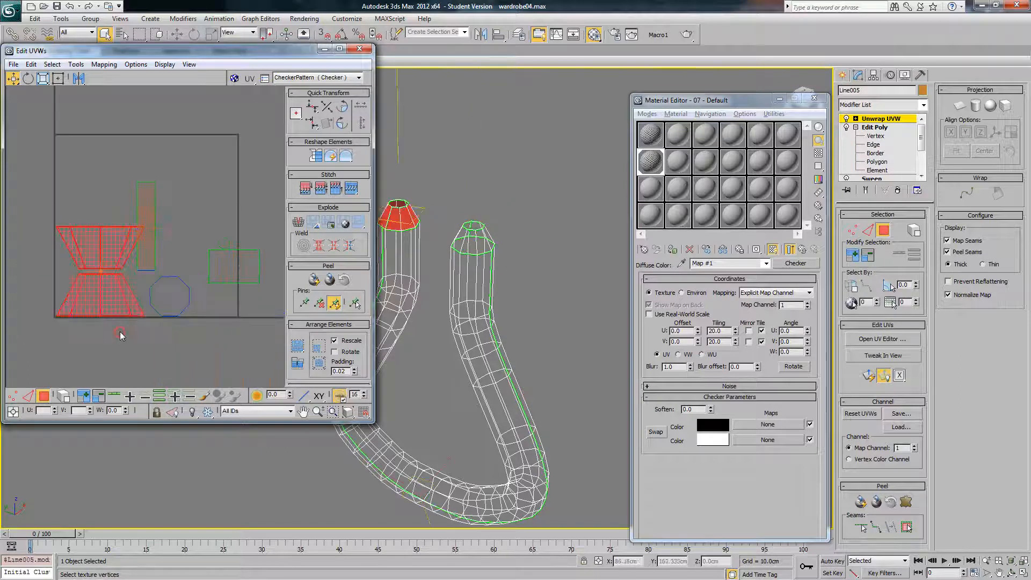
{"action": "left_click", "coordinate": [975, 107]}
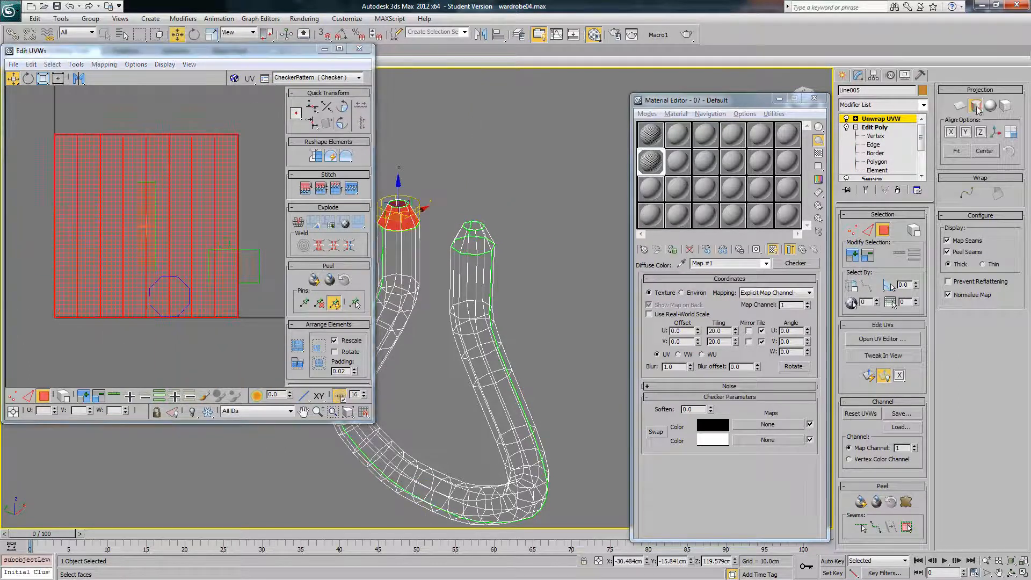
{"action": "left_click", "coordinate": [976, 106]}
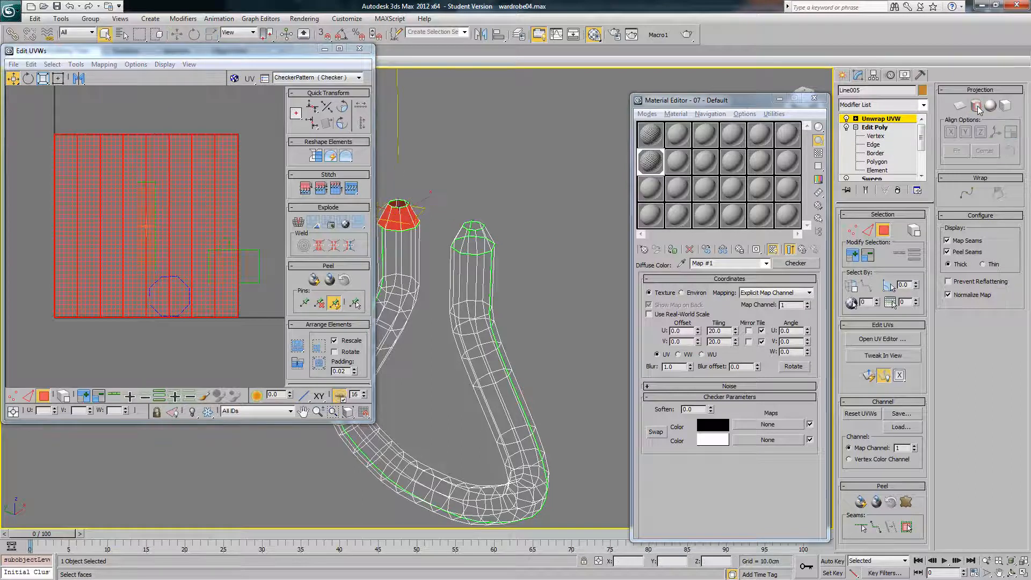
Step: Scale the left end's cylindrical UV shell down to a small rectangle and place it just below the right end's shell
{"action": "left_click", "coordinate": [43, 78]}
{"action": "left_click_drag", "start_coordinate": [133, 156], "coordinate": [172, 328]}
{"action": "left_click_drag", "start_coordinate": [148, 221], "coordinate": [235, 311]}
{"action": "left_click", "coordinate": [10, 78]}
{"action": "middle_click_drag", "start_coordinate": [245, 298], "coordinate": [183, 274]}
{"action": "scroll", "coordinate": [183, 274], "scroll_direction": "up", "scroll_amount": 2}
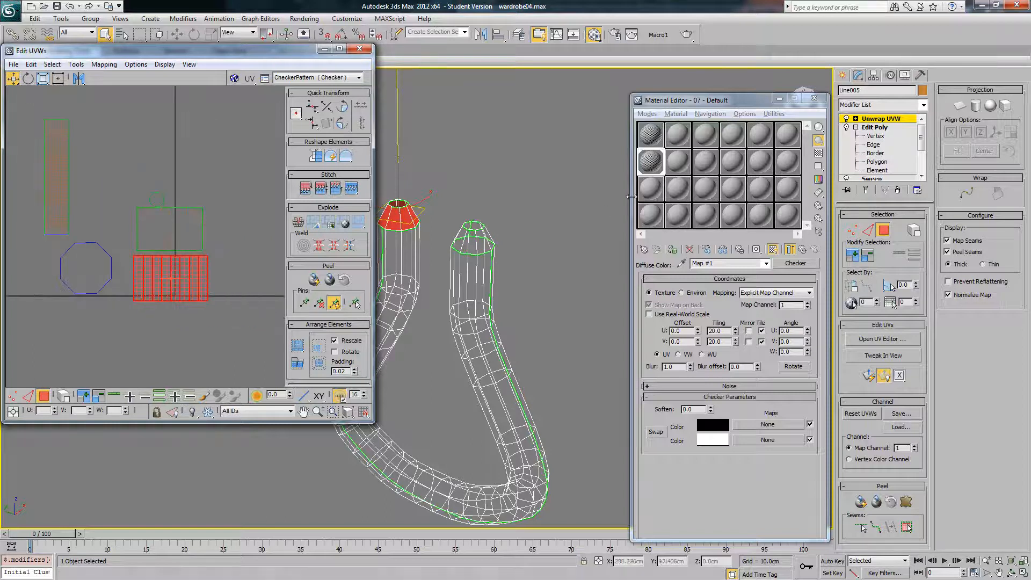
Step: Restore the shaded display, then squash the right end's side and cap shells vertically and move them slightly upward
{"action": "mouse_move", "coordinate": [527, 227]}
{"action": "middle_mouse_down"}
{"action": "mouse_move", "coordinate": [545, 213]}
{"action": "mouse_move", "coordinate": [532, 200]}
{"action": "middle_mouse_up"}
{"action": "key", "text": "F3"}
{"action": "left_click", "coordinate": [235, 205]}
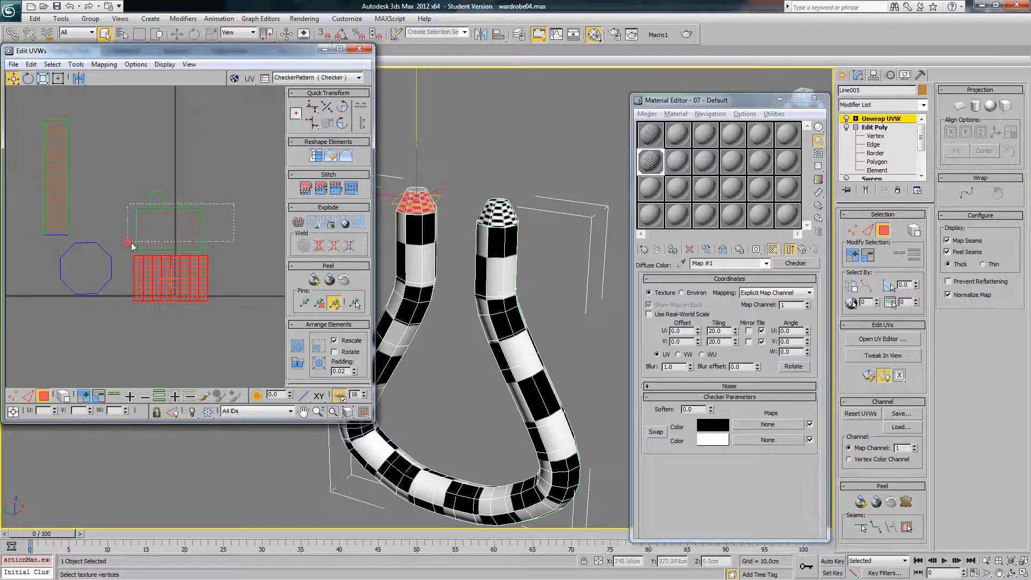
{"action": "left_click_drag", "start_coordinate": [132, 246], "coordinate": [173, 297]}
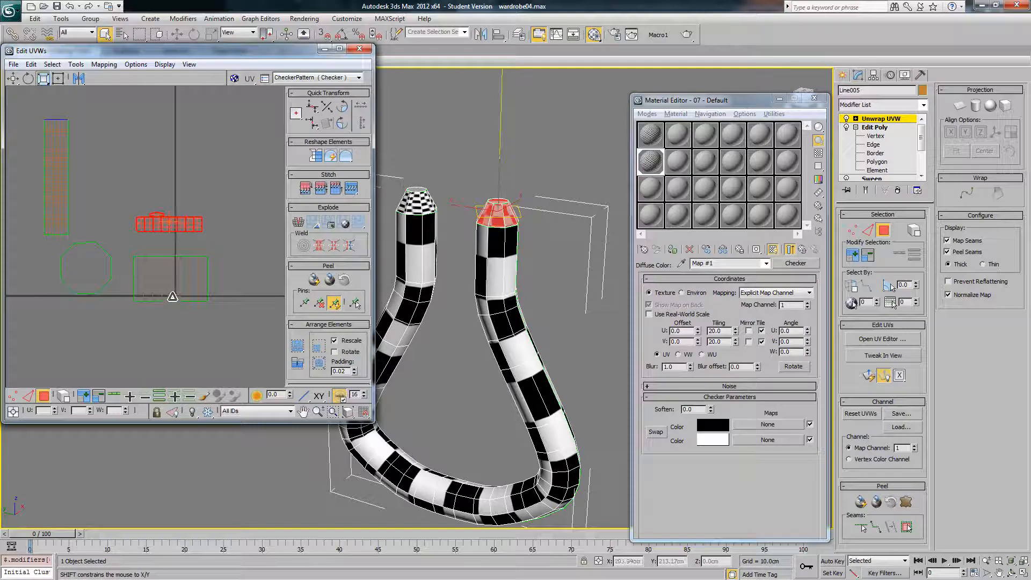
{"action": "left_click", "coordinate": [13, 78]}
{"action": "left_click_drag", "start_coordinate": [174, 225], "coordinate": [179, 206]}
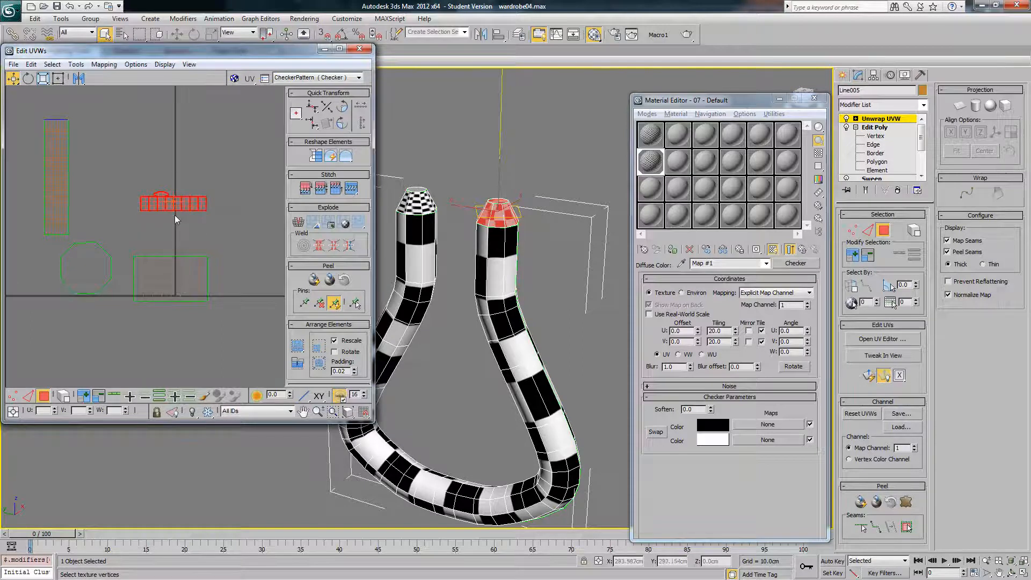
Step: Undo the last move and joint squash, then squash only the right end's side shell vertically and move it slightly up and left
{"action": "middle_click_drag", "start_coordinate": [174, 208], "coordinate": [178, 218]}
{"action": "key", "text": "ctrl+z"}
{"action": "key", "text": "ctrl+z"}
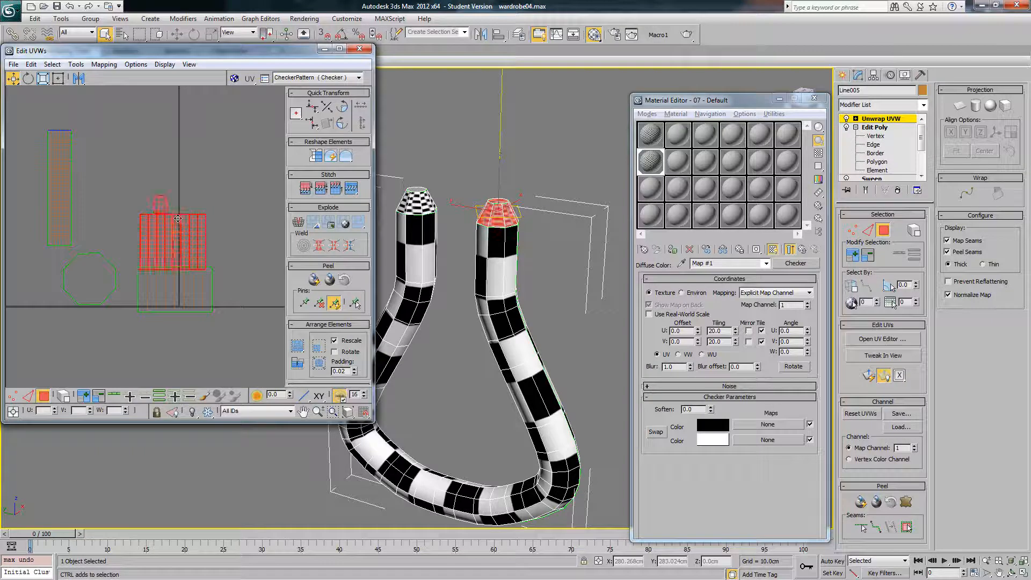
{"action": "left_click", "coordinate": [42, 79]}
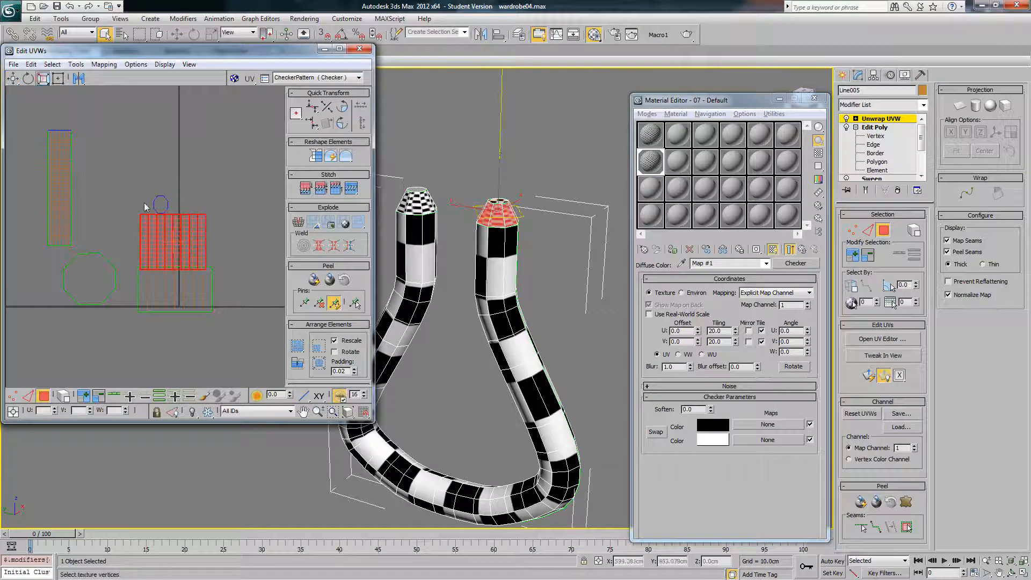
{"action": "left_click_drag", "start_coordinate": [165, 242], "coordinate": [166, 281], "text": "shift"}
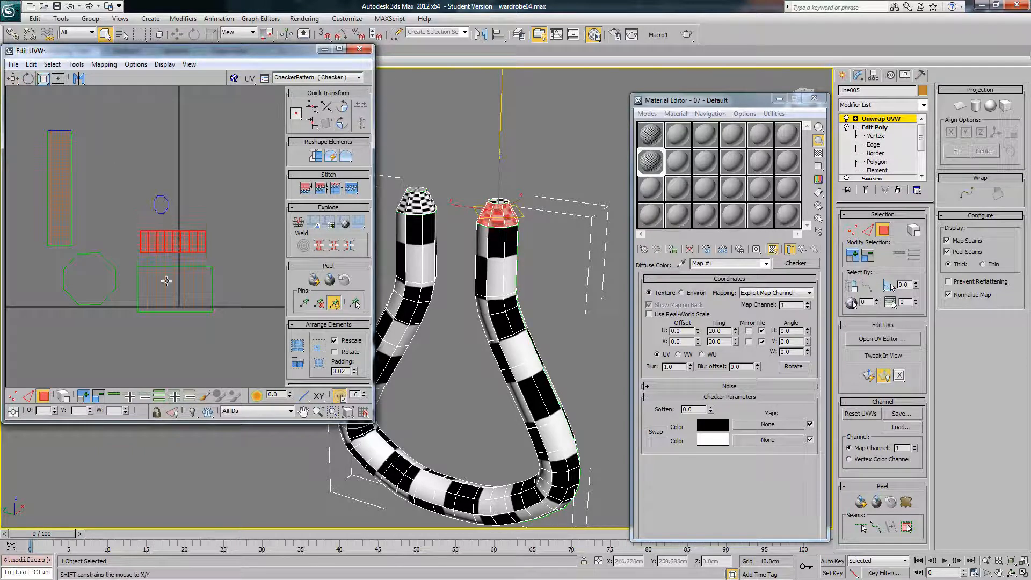
{"action": "left_click", "coordinate": [169, 286]}
{"action": "left_click", "coordinate": [160, 250]}
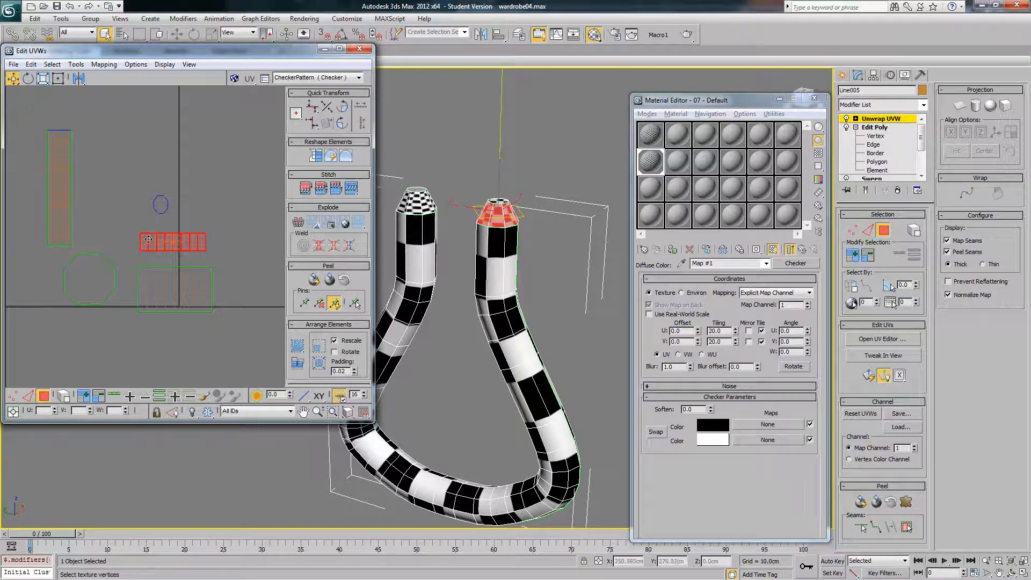
{"action": "left_click_drag", "start_coordinate": [148, 239], "coordinate": [138, 224]}
{"action": "middle_click_drag", "start_coordinate": [166, 225], "coordinate": [204, 222]}
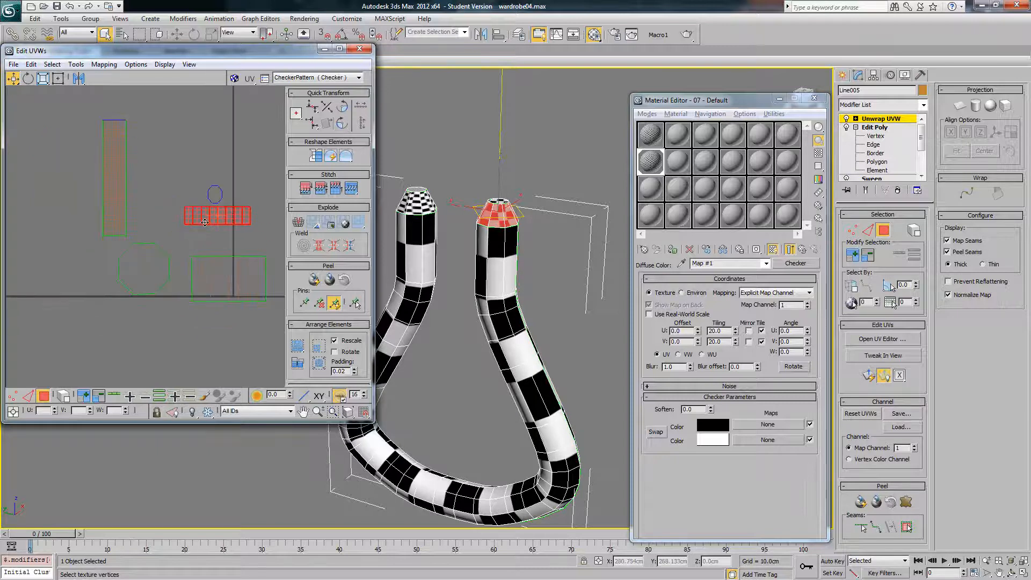
Step: Copy the right end's side-shell UVs onto the left end's side shell and place the pasted shell directly below the original
{"action": "left_click", "coordinate": [244, 295]}
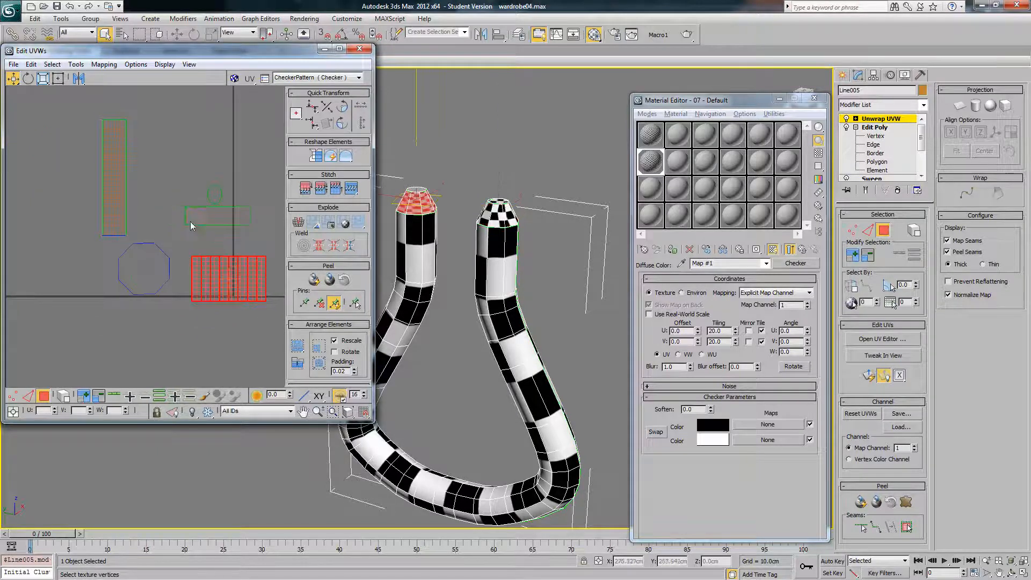
{"action": "left_click", "coordinate": [248, 221]}
{"action": "right_click", "coordinate": [241, 218]}
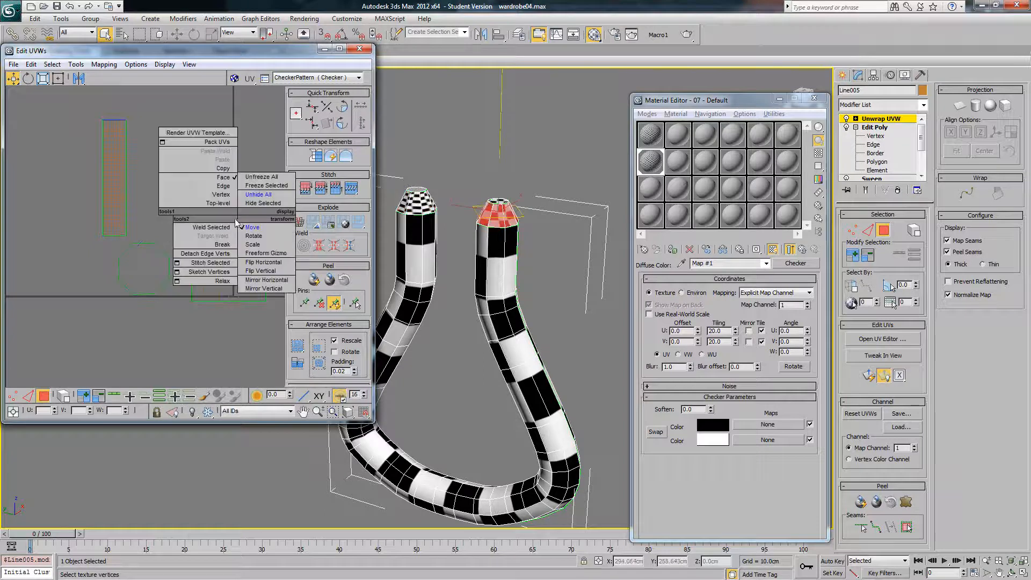
{"action": "left_click", "coordinate": [214, 162]}
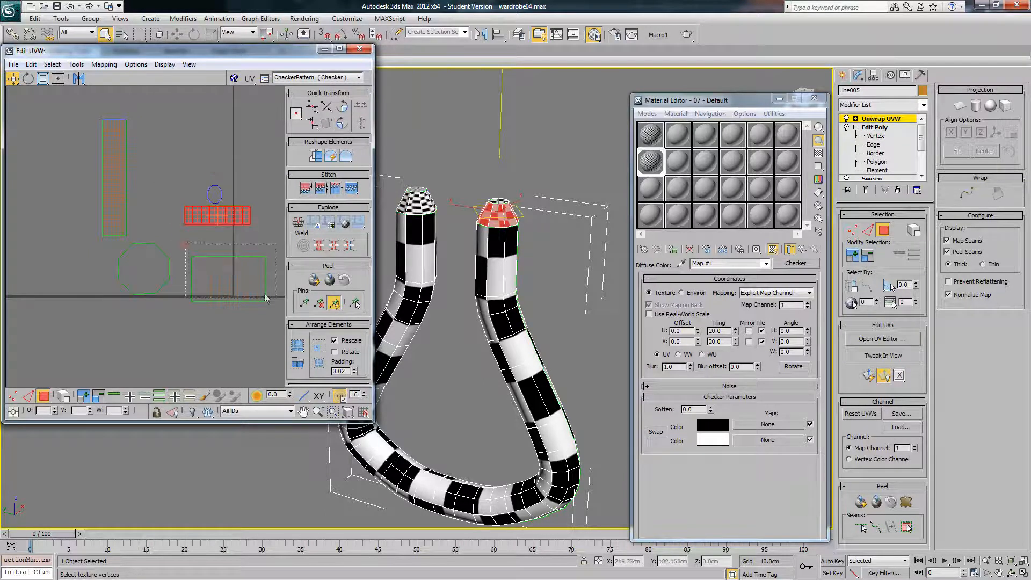
{"action": "right_click", "coordinate": [250, 274]}
{"action": "left_click", "coordinate": [231, 230]}
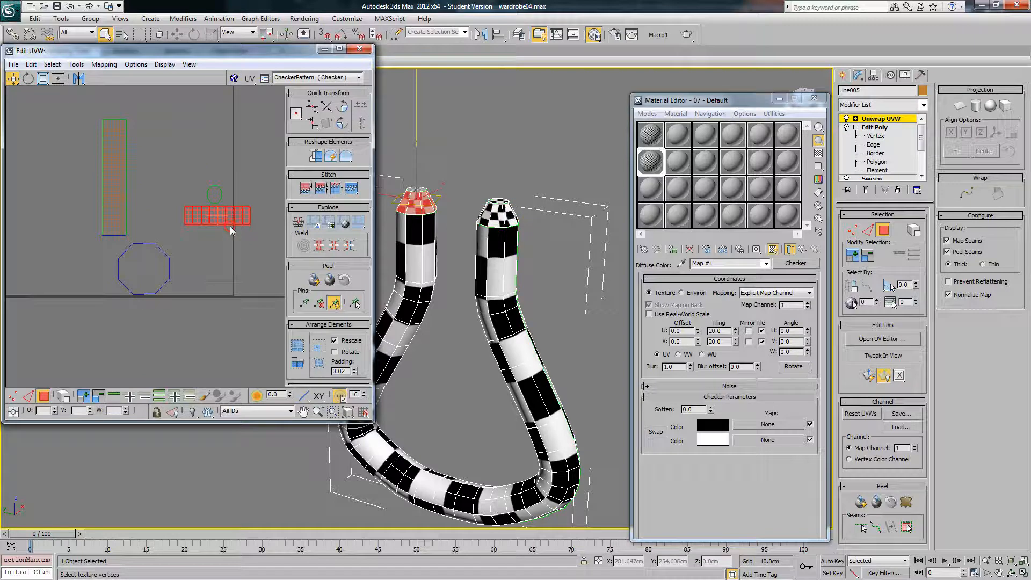
{"action": "left_click_drag", "start_coordinate": [224, 216], "coordinate": [223, 239]}
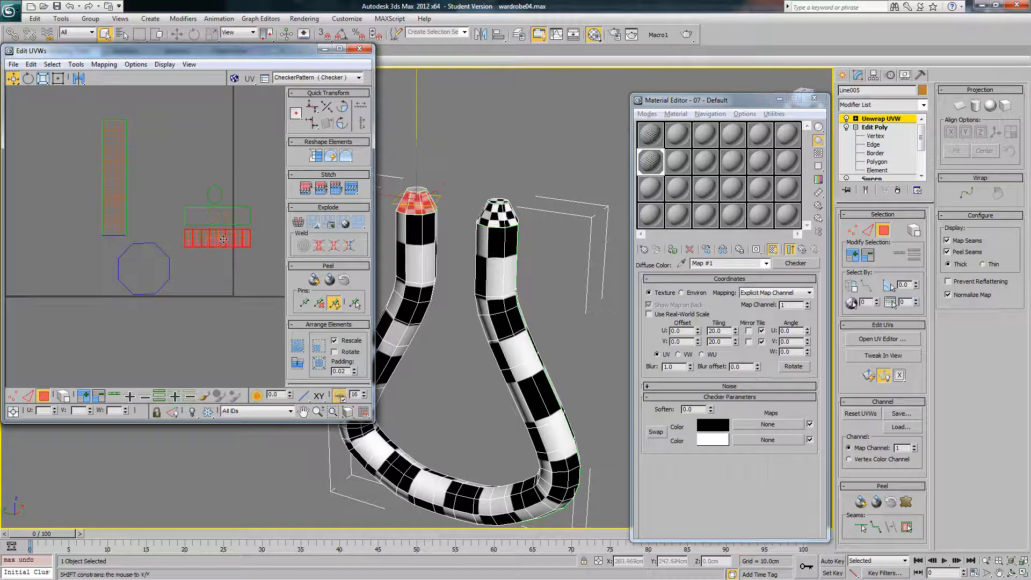
Step: Move the left end's octagonal cap shell up beside the right end's small cap shell, above the side shells
{"action": "left_click", "coordinate": [195, 256]}
{"action": "left_click", "coordinate": [149, 264]}
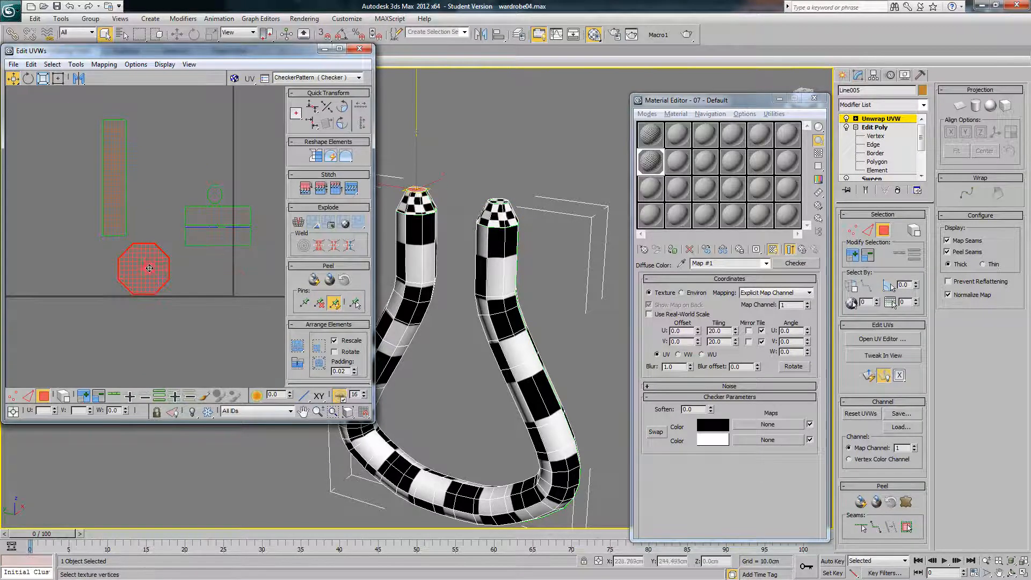
{"action": "left_click_drag", "start_coordinate": [149, 263], "coordinate": [198, 162]}
{"action": "scroll", "coordinate": [218, 186], "scroll_direction": "up", "scroll_amount": 4}
{"action": "left_click", "coordinate": [205, 212]}
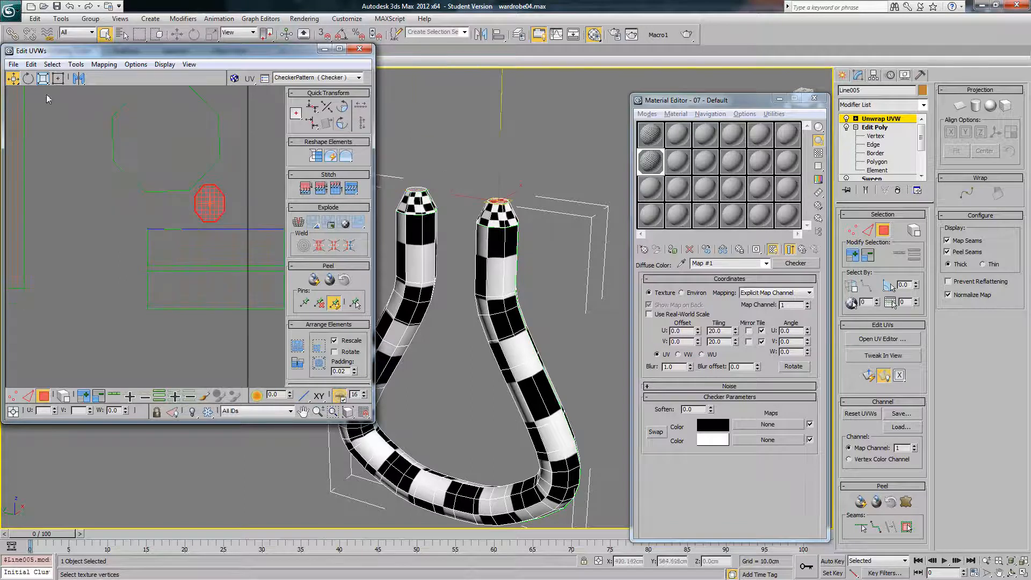
{"action": "scroll", "coordinate": [159, 174], "scroll_direction": "down", "scroll_amount": 3}
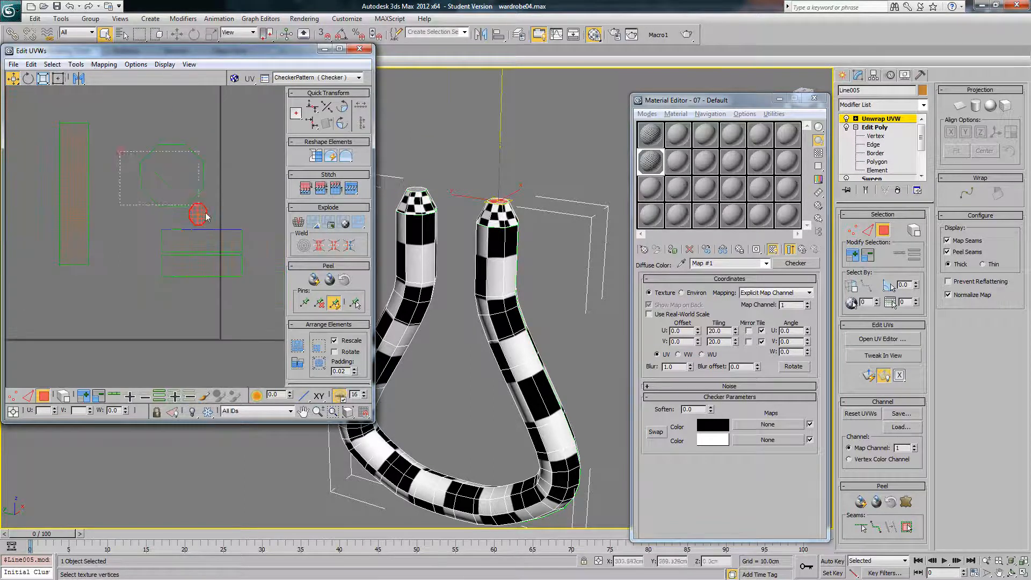
Step: Select both ends' cap shells and apply Flatten Mapping to them with the existing settings
{"action": "left_click_drag", "start_coordinate": [206, 216], "coordinate": [206, 216]}
{"action": "left_click", "coordinate": [101, 65]}
{"action": "left_click", "coordinate": [61, 77]}
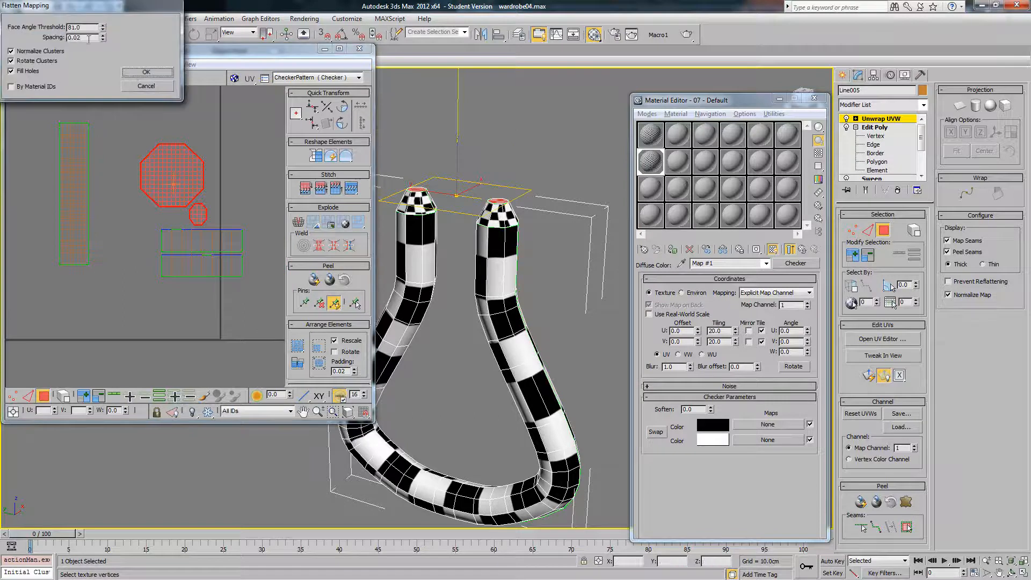
{"action": "left_click", "coordinate": [141, 75]}
Step: Scale both flattened octagonal cap shells down together to about half size and place them over the ends' side shells
{"action": "left_click", "coordinate": [44, 79]}
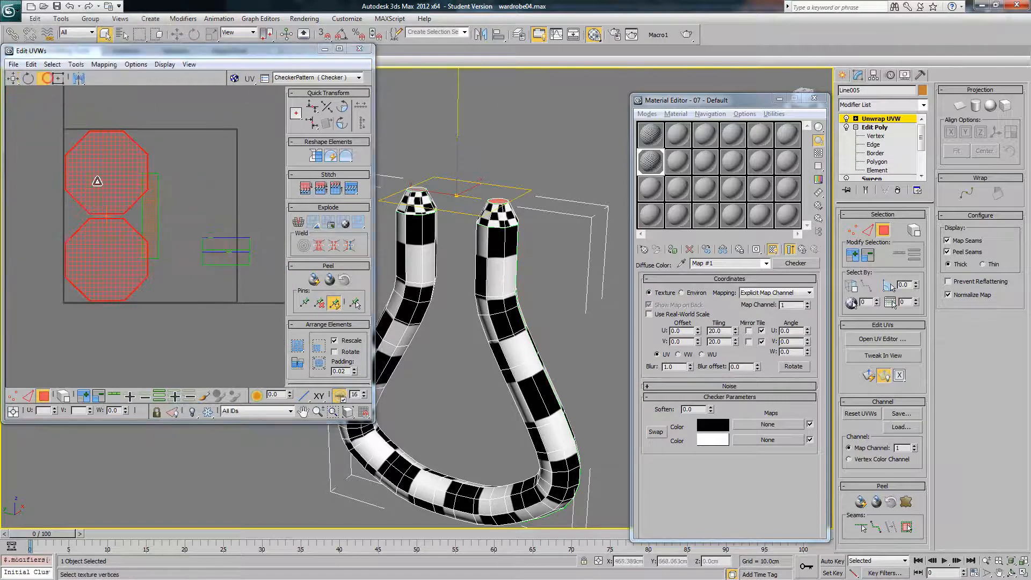
{"action": "left_click_drag", "start_coordinate": [97, 182], "coordinate": [150, 374]}
{"action": "left_click_drag", "start_coordinate": [133, 260], "coordinate": [124, 243]}
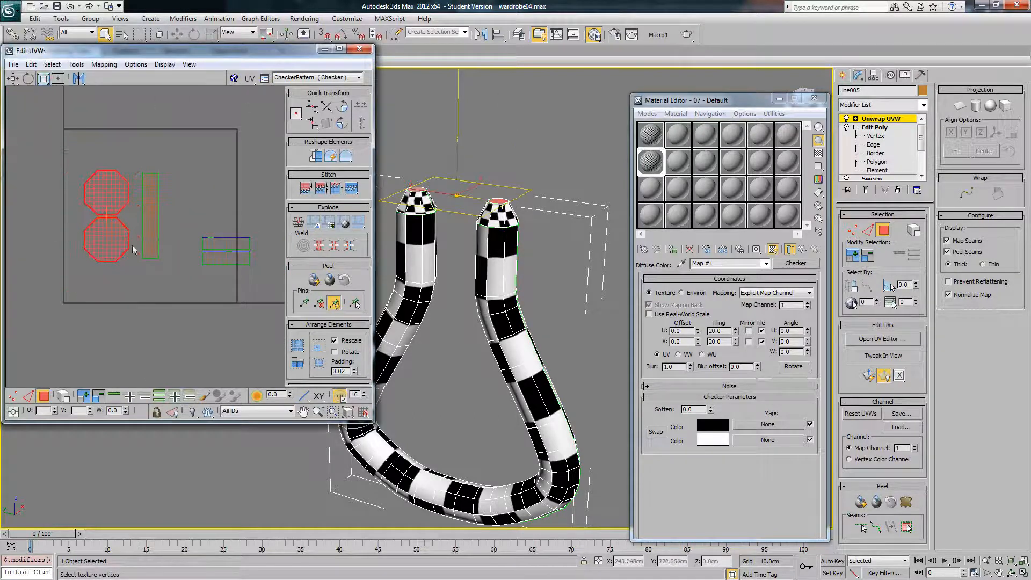
{"action": "left_click", "coordinate": [13, 79]}
{"action": "left_click_drag", "start_coordinate": [105, 203], "coordinate": [215, 216]}
{"action": "scroll", "coordinate": [237, 220], "scroll_direction": "up", "scroll_amount": 6}
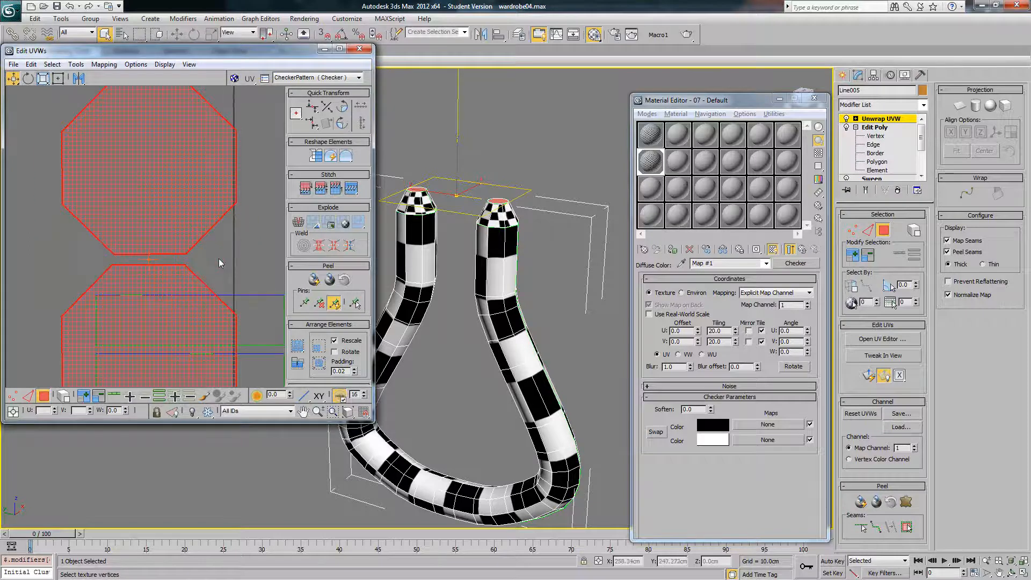
Step: Move the left end's cap shell clear of the right one and scale each cap down to a small octagon
{"action": "left_click", "coordinate": [219, 262]}
{"action": "scroll", "coordinate": [213, 263], "scroll_direction": "down", "scroll_amount": 1}
{"action": "scroll", "coordinate": [210, 267], "scroll_direction": "down", "scroll_amount": 1}
{"action": "left_click_drag", "start_coordinate": [174, 301], "coordinate": [120, 329]}
{"action": "left_click", "coordinate": [44, 79]}
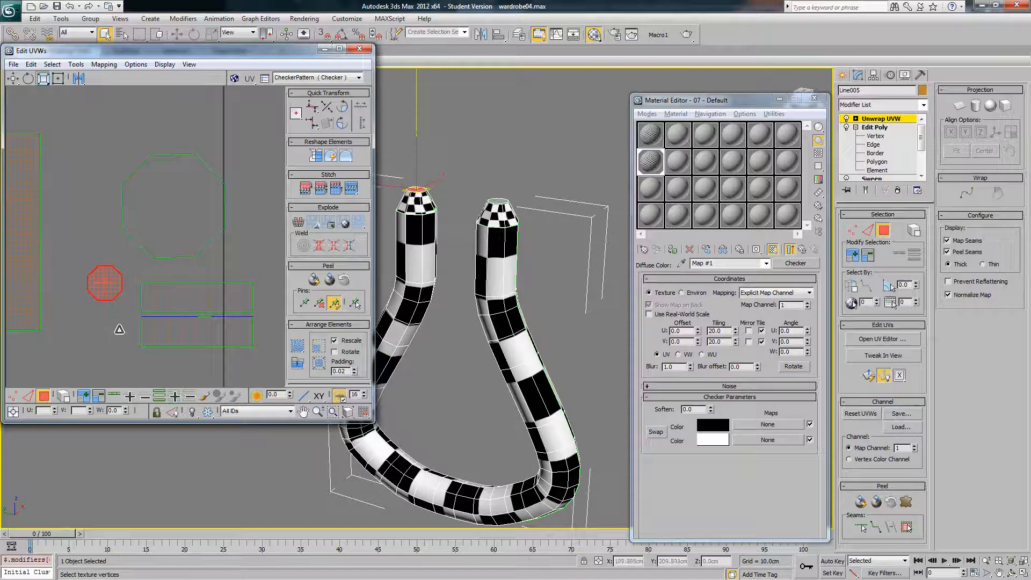
{"action": "left_click", "coordinate": [169, 234]}
{"action": "left_click_drag", "start_coordinate": [170, 234], "coordinate": [171, 292]}
Step: Copy the right end's cap UVs and paste them onto the left end's cap so both shells coincide
{"action": "right_click", "coordinate": [172, 204]}
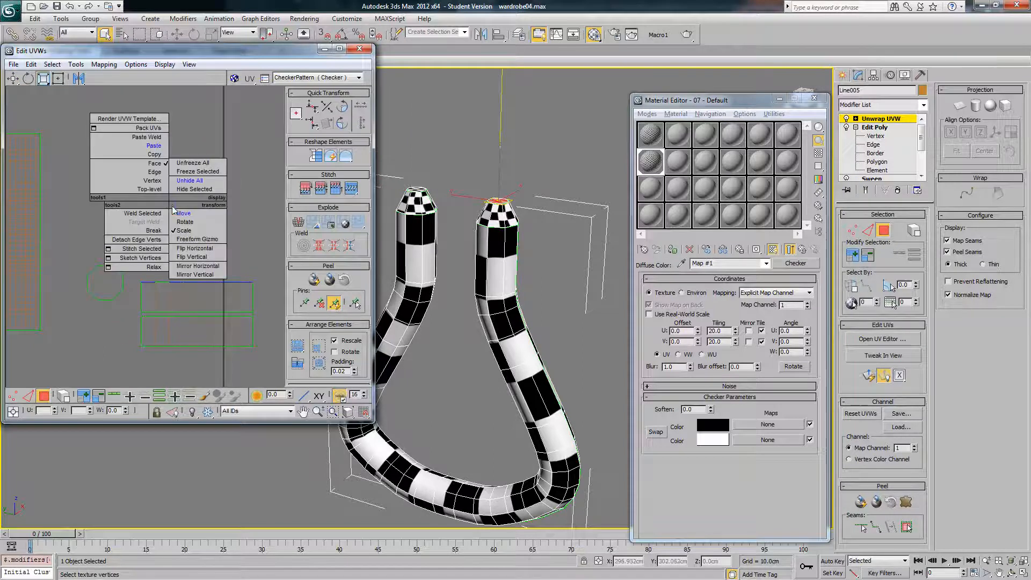
{"action": "left_click", "coordinate": [118, 263]}
{"action": "scroll", "coordinate": [115, 263], "scroll_direction": "up", "scroll_amount": 1}
{"action": "left_click", "coordinate": [107, 285]}
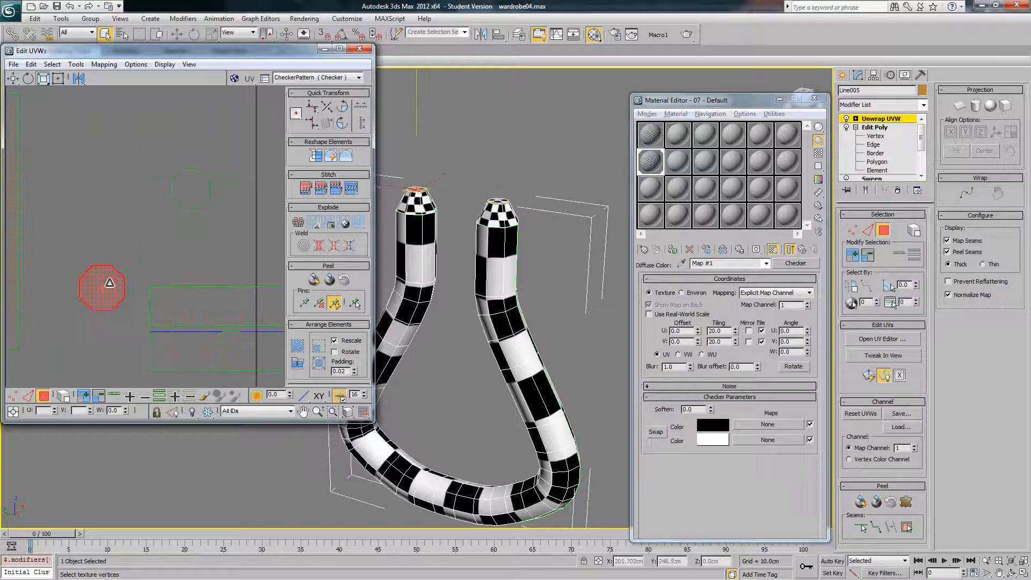
{"action": "right_click", "coordinate": [107, 279]}
{"action": "left_click", "coordinate": [92, 232]}
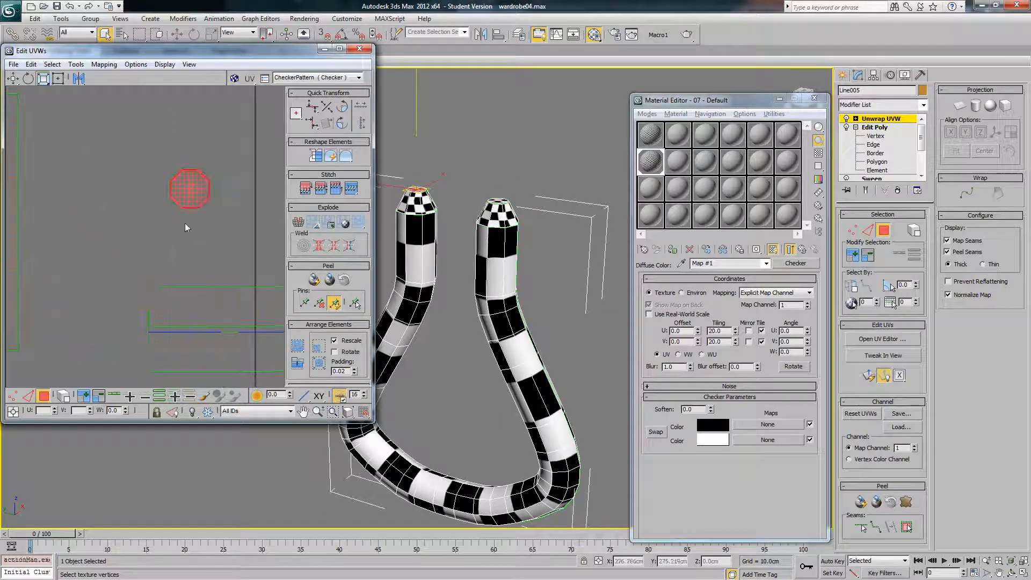
Step: Move the two matching cap shells down and set them side by side just above the right end's side shell
{"action": "right_click", "coordinate": [189, 219]}
{"action": "left_click", "coordinate": [220, 225]}
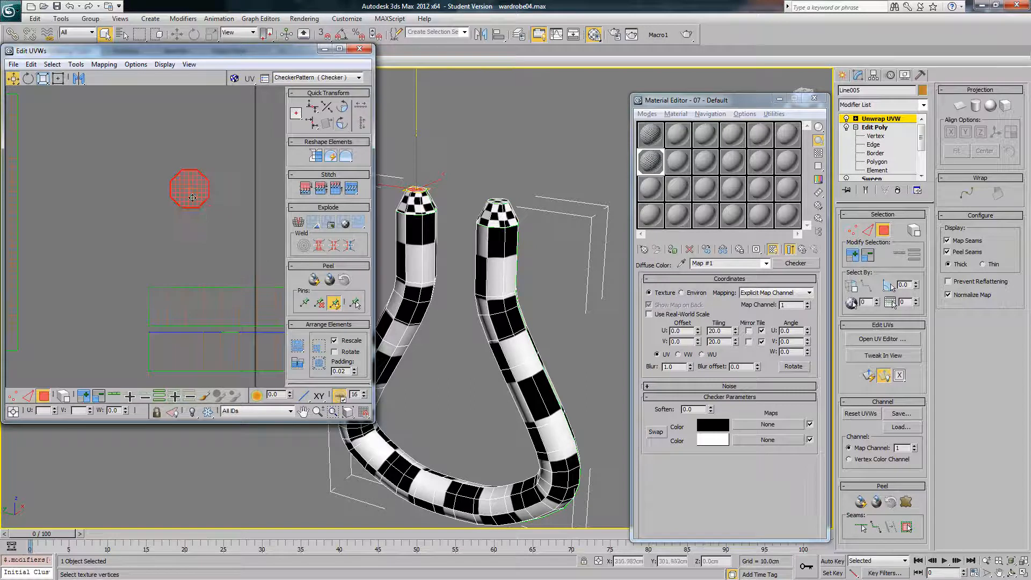
{"action": "left_click_drag", "start_coordinate": [192, 196], "coordinate": [202, 268]}
{"action": "scroll", "coordinate": [207, 252], "scroll_direction": "down", "scroll_amount": 2}
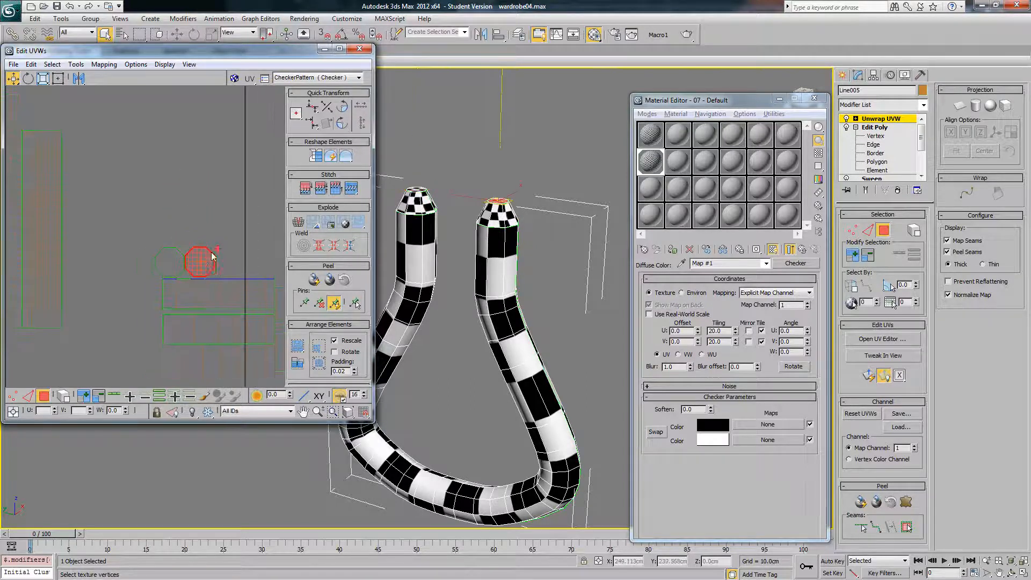
{"action": "middle_click_drag", "start_coordinate": [214, 263], "coordinate": [204, 215]}
Step: Lower the left end's side shell, place its cap directly above it, and align the right cap above the right end's side shell
{"action": "left_click", "coordinate": [206, 284]}
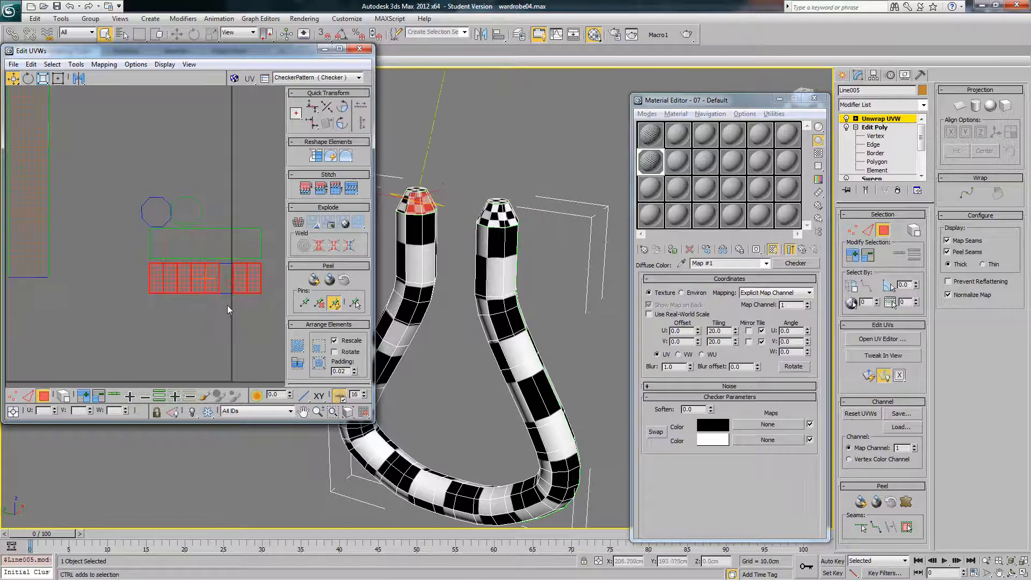
{"action": "left_click_drag", "start_coordinate": [229, 283], "coordinate": [232, 326]}
{"action": "left_click", "coordinate": [158, 206]}
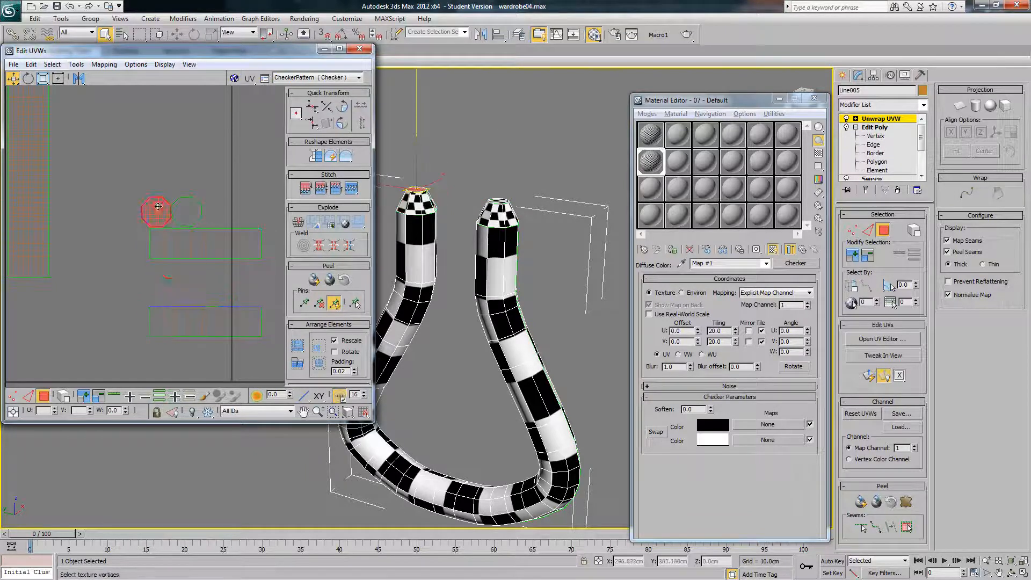
{"action": "left_click_drag", "start_coordinate": [166, 288], "coordinate": [171, 291]}
{"action": "left_click_drag", "start_coordinate": [184, 214], "coordinate": [173, 215]}
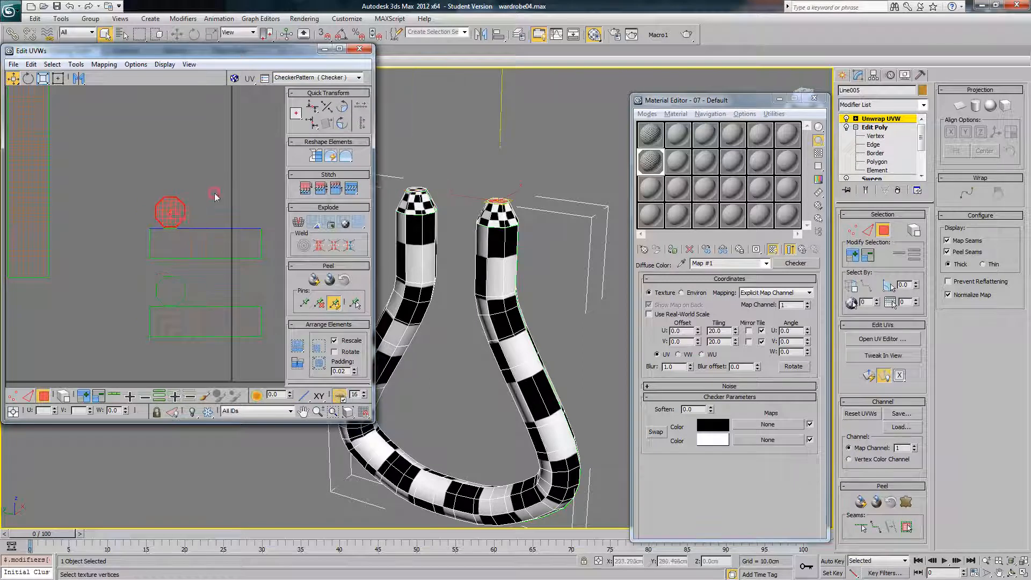
Step: Select the ring tube's long UV shell and scale it up uniformly to about twice its size
{"action": "scroll", "coordinate": [214, 199], "scroll_direction": "down", "scroll_amount": 5}
{"action": "left_click_drag", "start_coordinate": [121, 144], "coordinate": [179, 252]}
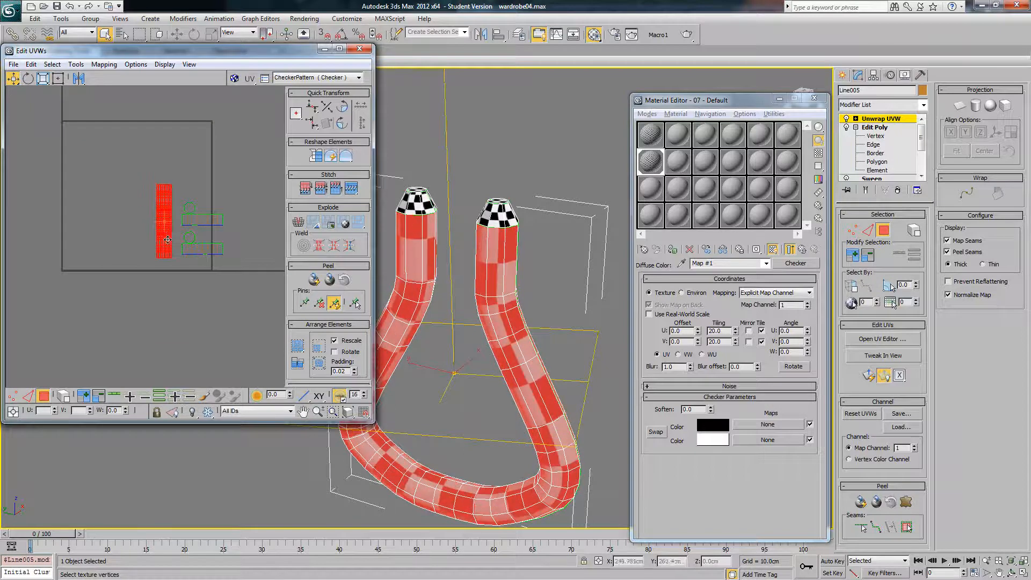
{"action": "left_click", "coordinate": [43, 79]}
{"action": "left_click_drag", "start_coordinate": [163, 207], "coordinate": [163, 180]}
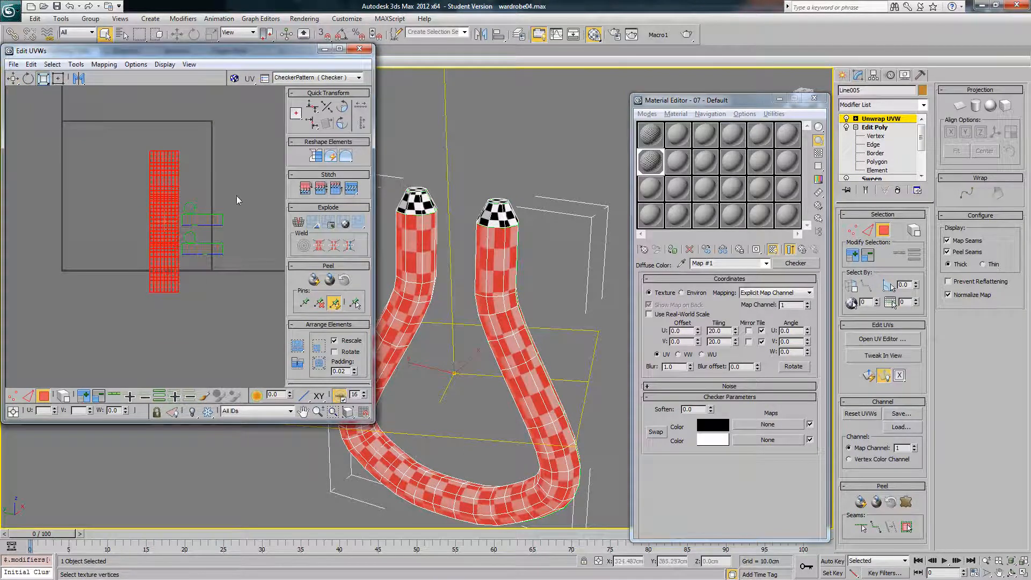
Step: Select all side and cap shells of both ends and scale them down together to about half size
{"action": "left_click_drag", "start_coordinate": [222, 221], "coordinate": [189, 260]}
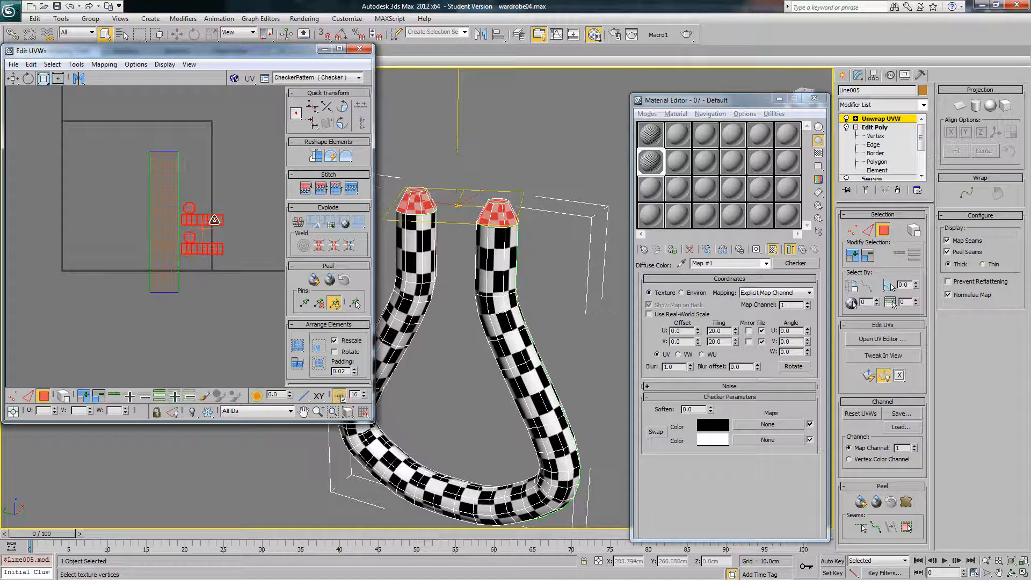
{"action": "left_click_drag", "start_coordinate": [214, 220], "coordinate": [213, 271]}
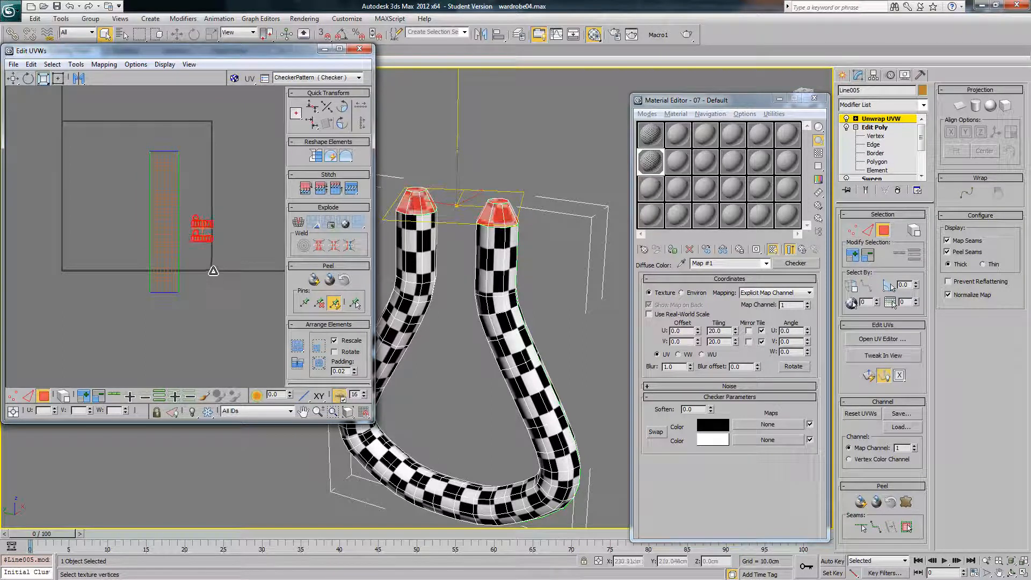
{"action": "left_click", "coordinate": [246, 164]}
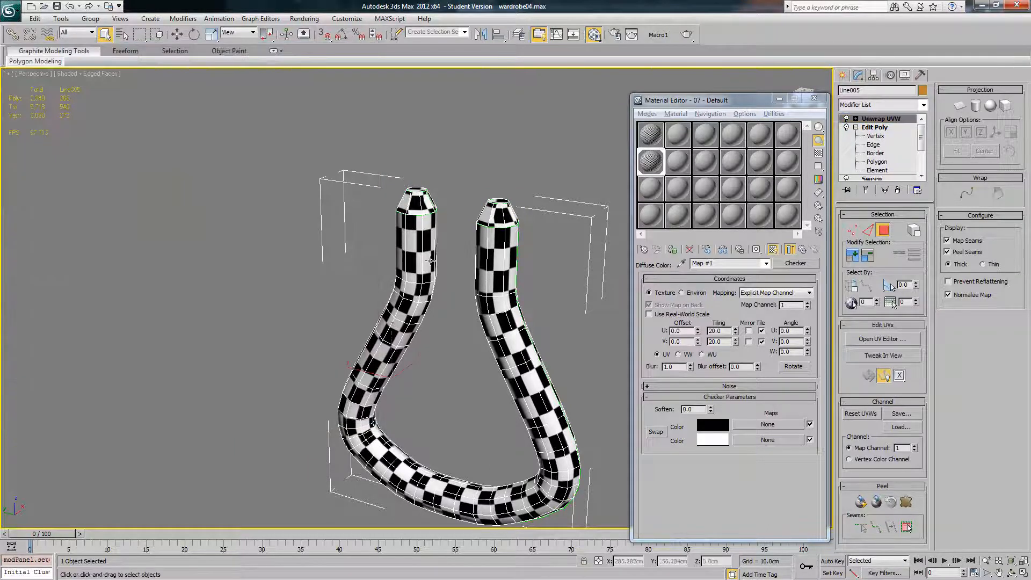
Step: Unhide all objects, then select the back plate behind the checkered ring and assign the checker material to it
{"action": "middle_click_drag", "start_coordinate": [444, 264], "coordinate": [420, 262]}
{"action": "right_click", "coordinate": [457, 253]}
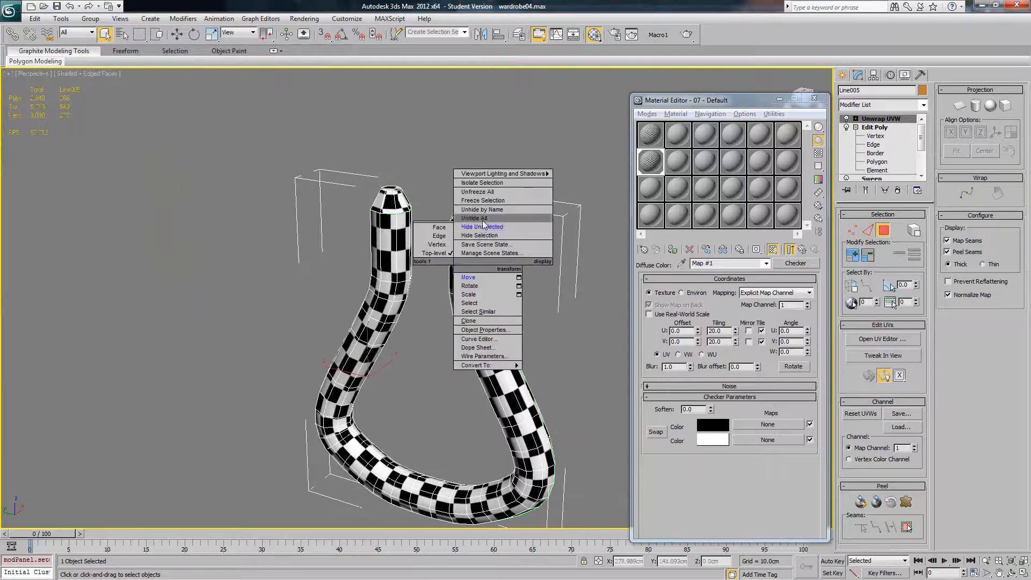
{"action": "left_click", "coordinate": [477, 220]}
{"action": "scroll", "coordinate": [477, 220], "scroll_direction": "down", "scroll_amount": 2}
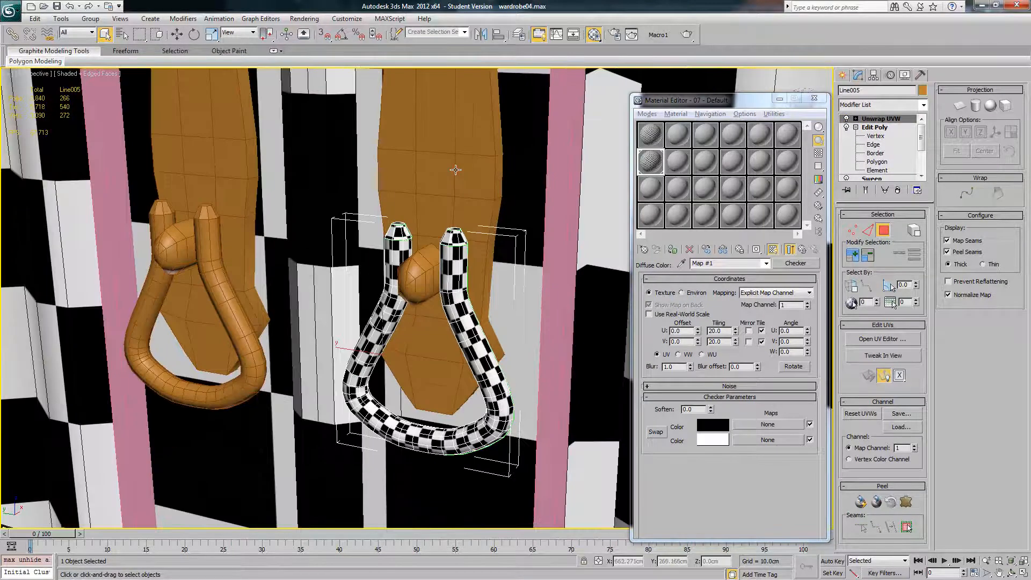
{"action": "left_click", "coordinate": [556, 194]}
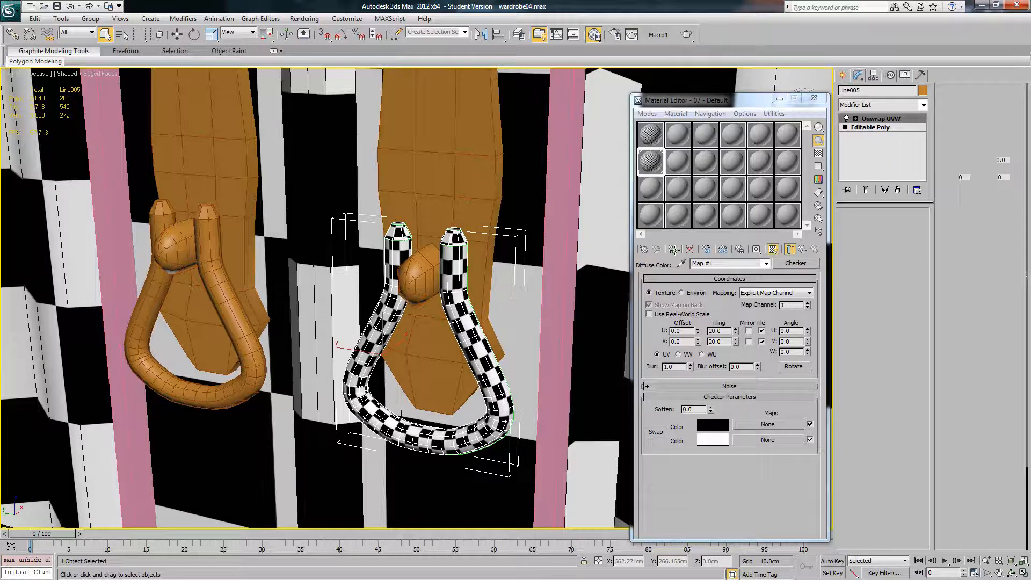
{"action": "left_click", "coordinate": [674, 250]}
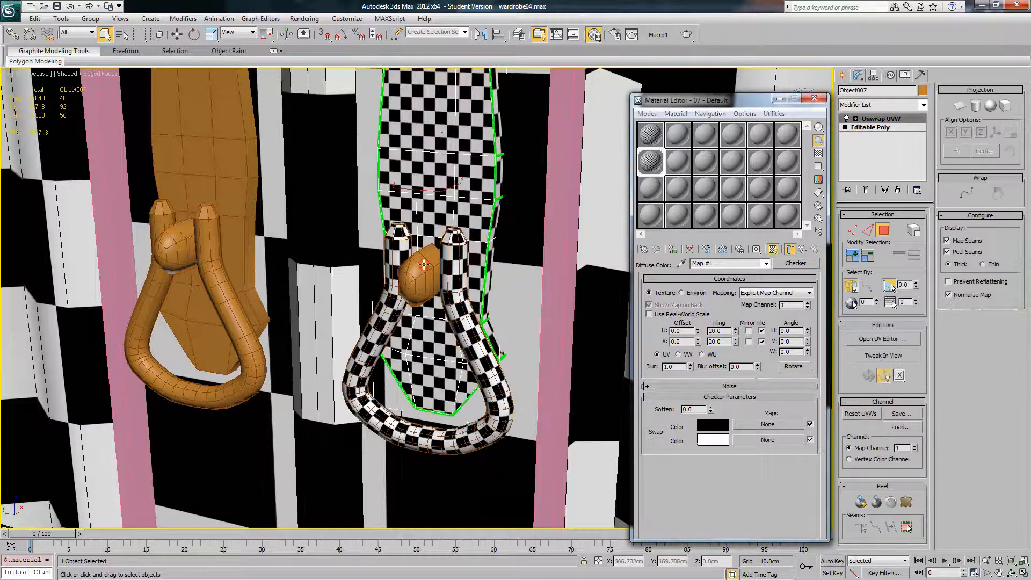
Step: Apply an Unwrap UVW modifier to the knob between the checkered ring's ends, open its UV editor and select all its faces
{"action": "left_click", "coordinate": [424, 264]}
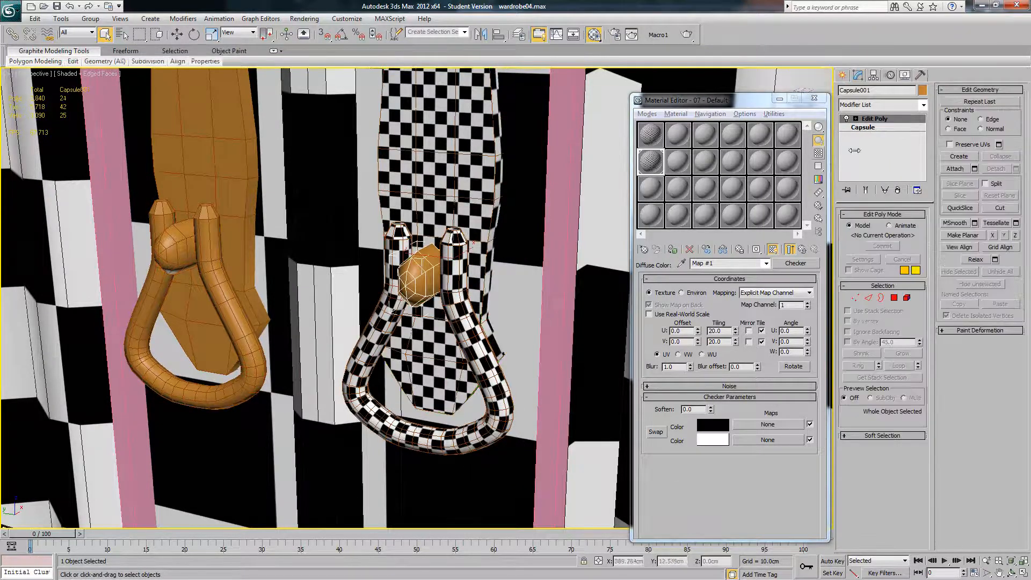
{"action": "left_click", "coordinate": [923, 105]}
{"action": "left_click_drag", "start_coordinate": [924, 130], "coordinate": [883, 421]}
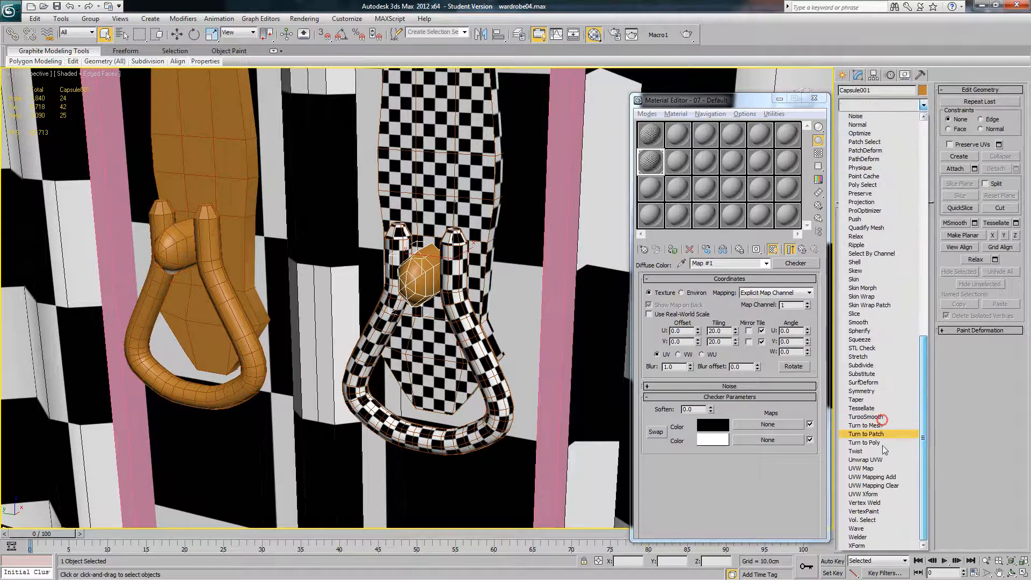
{"action": "left_click", "coordinate": [890, 458]}
{"action": "left_click", "coordinate": [883, 339]}
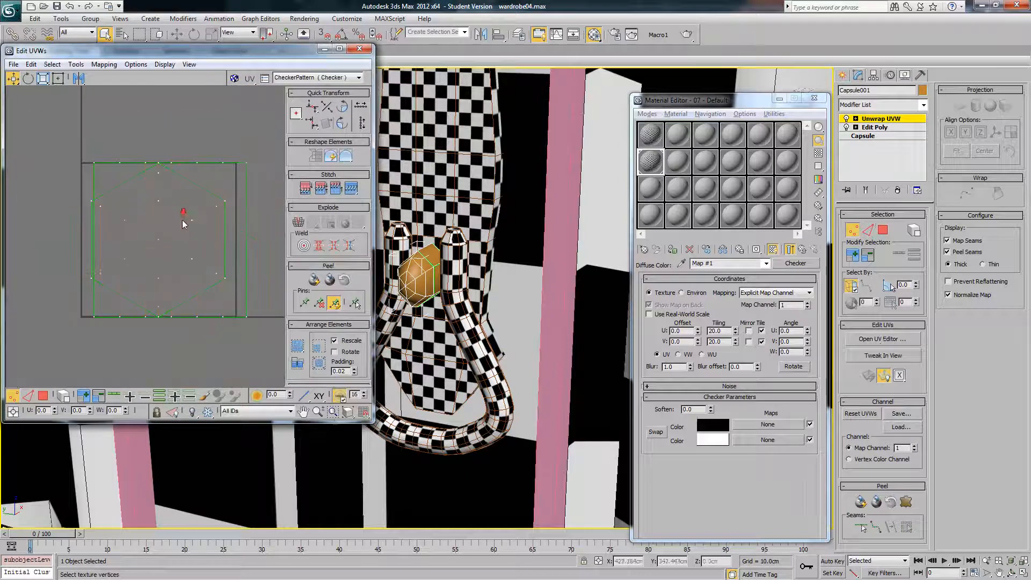
{"action": "left_click", "coordinate": [43, 396]}
{"action": "left_click_drag", "start_coordinate": [52, 352], "coordinate": [262, 150]}
Step: Try unfold mapping on all of the knob's UV faces and undo it
{"action": "left_click", "coordinate": [104, 65]}
{"action": "left_click", "coordinate": [82, 103]}
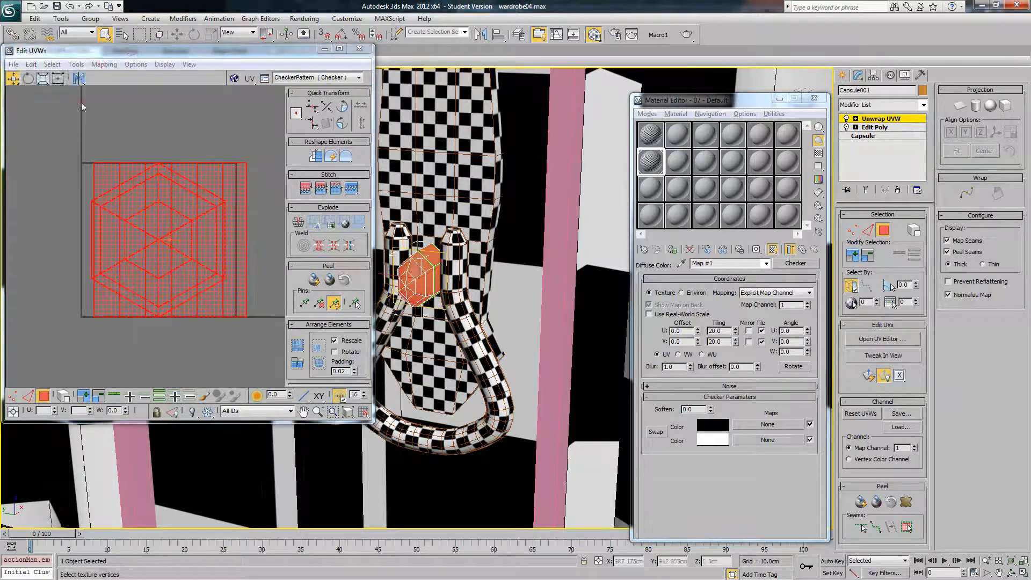
{"action": "left_click", "coordinate": [141, 28]}
{"action": "left_click", "coordinate": [213, 146]}
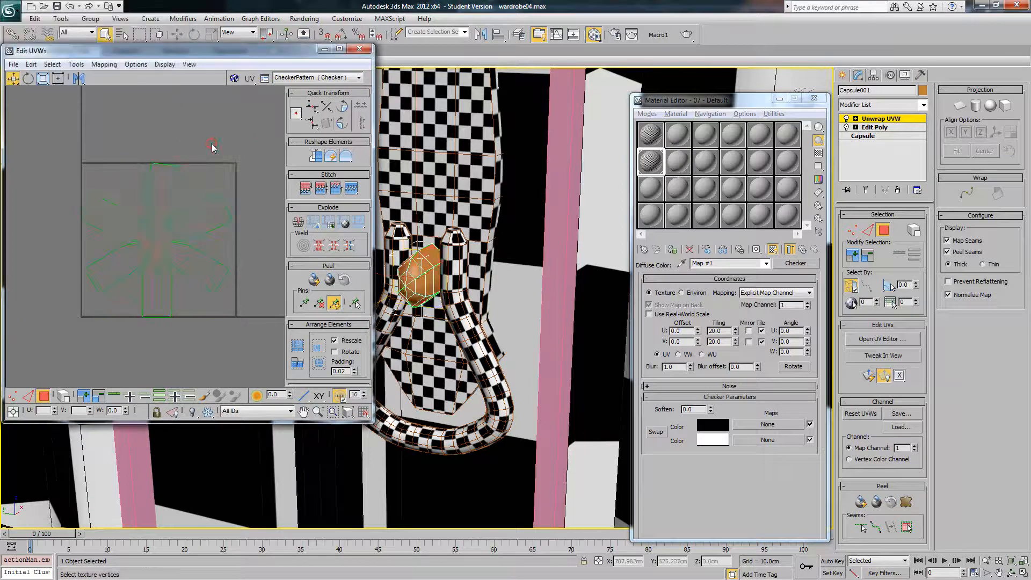
{"action": "key", "text": "ctrl+z"}
{"action": "key", "text": "ctrl+z"}
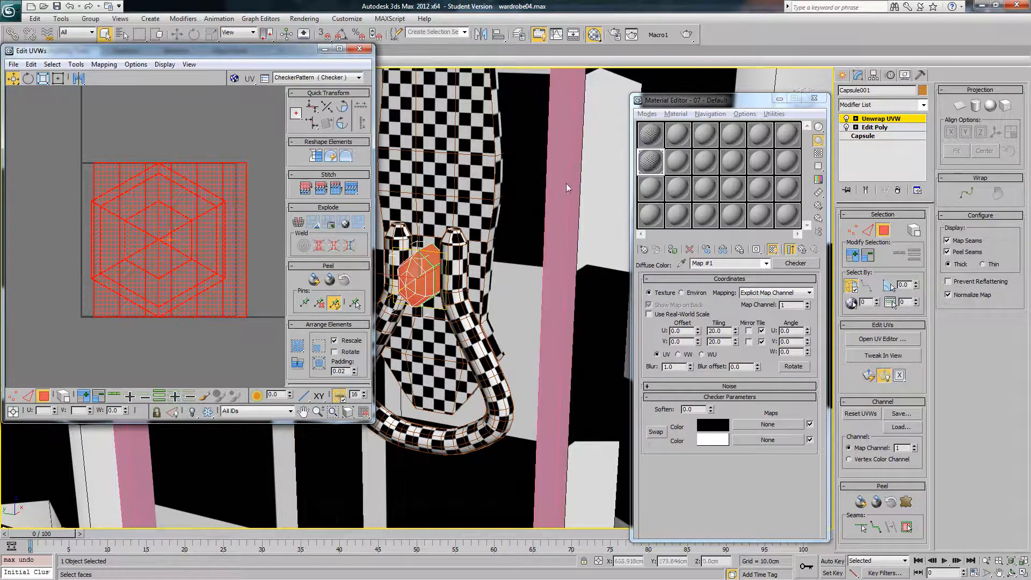
Step: Map the knob's selected faces with a cylindrical projection and fit the projection to them
{"action": "left_click", "coordinate": [976, 107]}
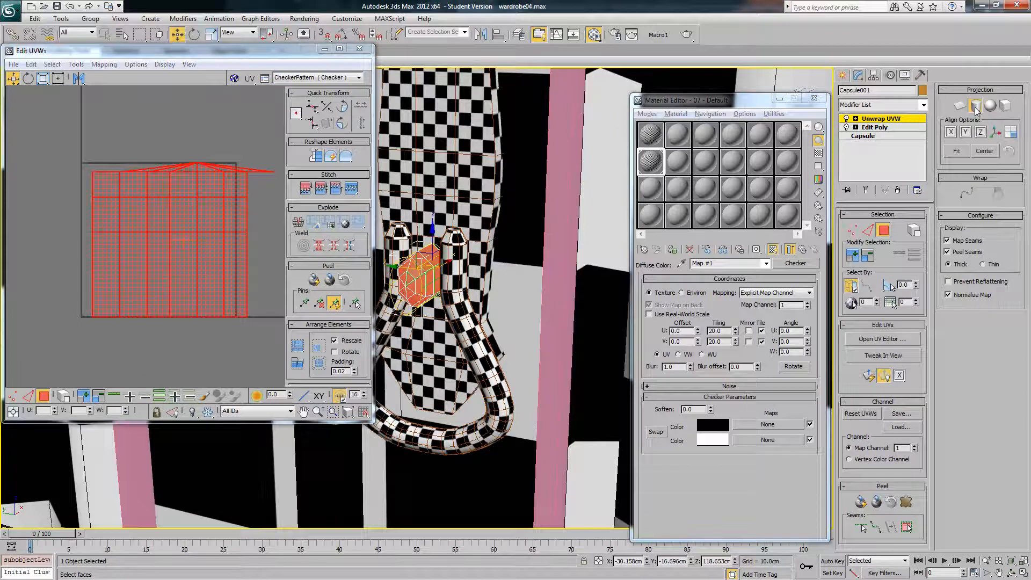
{"action": "left_click", "coordinate": [952, 153]}
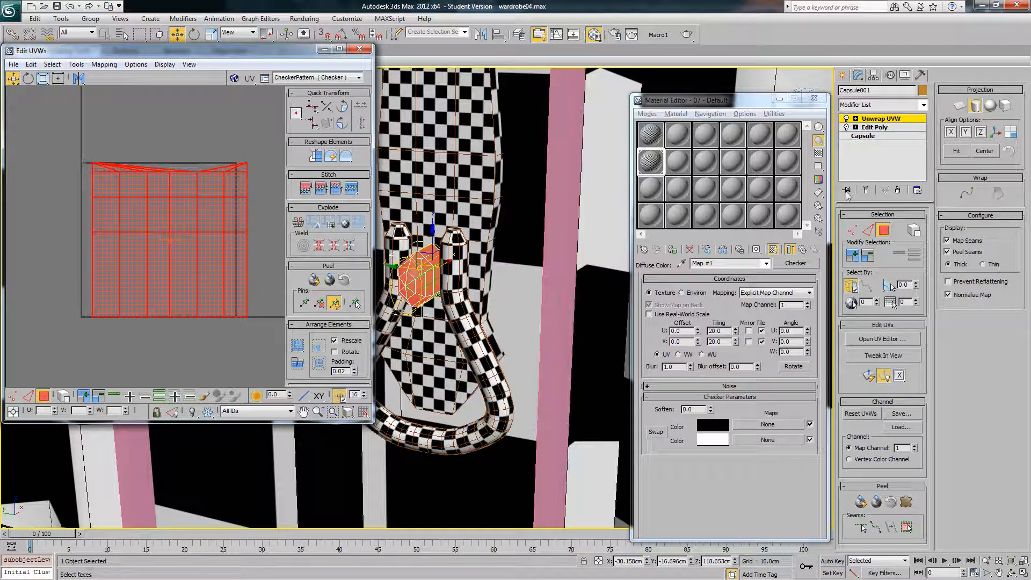
{"action": "left_click", "coordinate": [983, 155]}
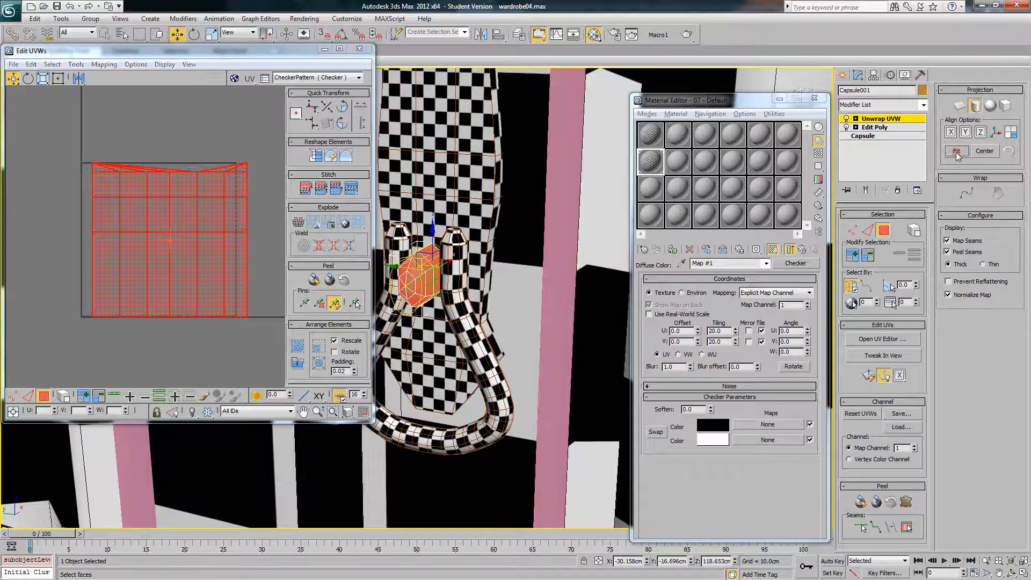
{"action": "left_click", "coordinate": [186, 127]}
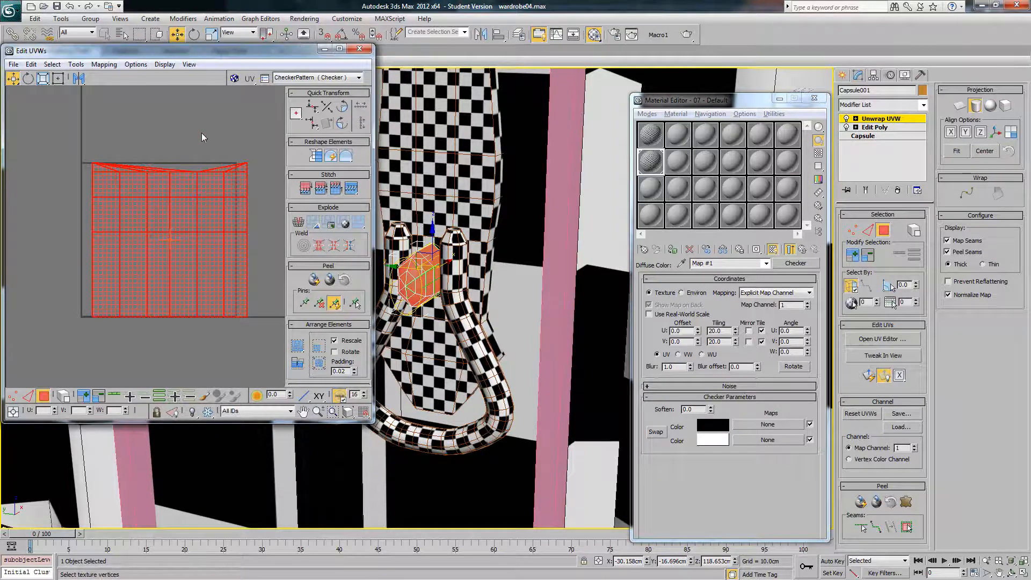
Step: Scale all the knob's UV vertices down to about a fifth, move them to the UV square's left edge, and leave the UV editor
{"action": "scroll", "coordinate": [200, 130], "scroll_direction": "down", "scroll_amount": 2}
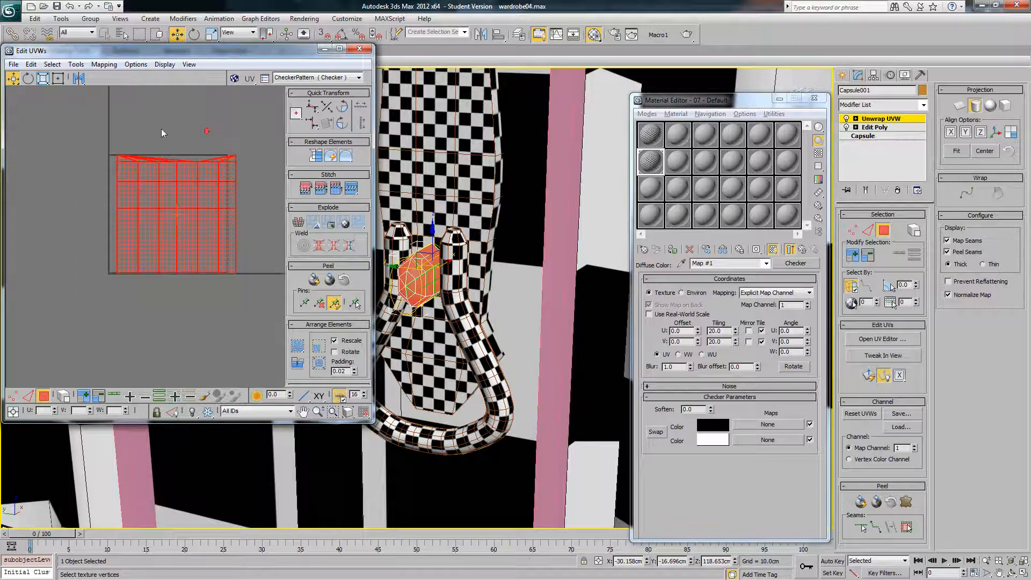
{"action": "left_click", "coordinate": [44, 81]}
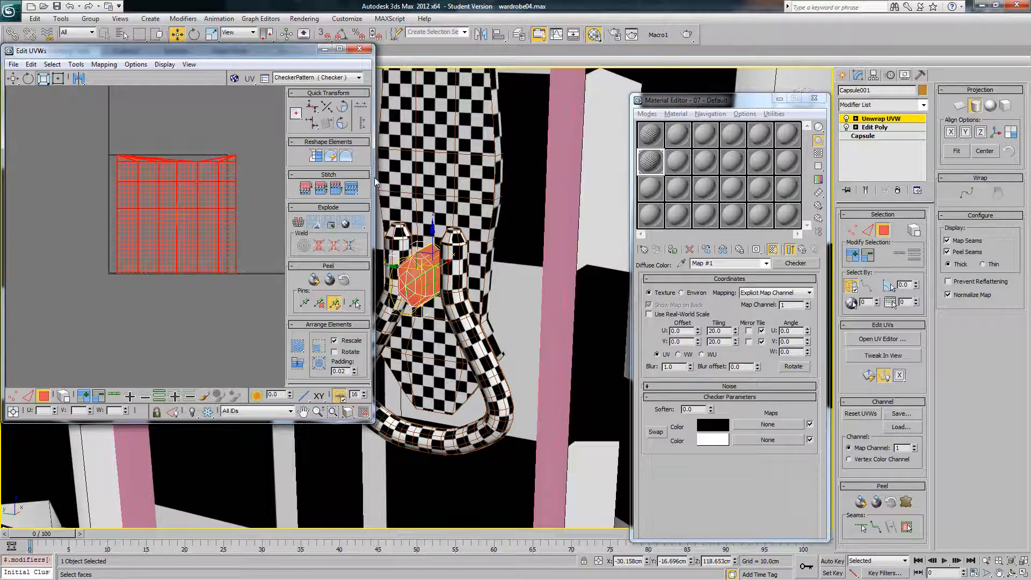
{"action": "middle_click_drag", "start_coordinate": [186, 168], "coordinate": [172, 180]}
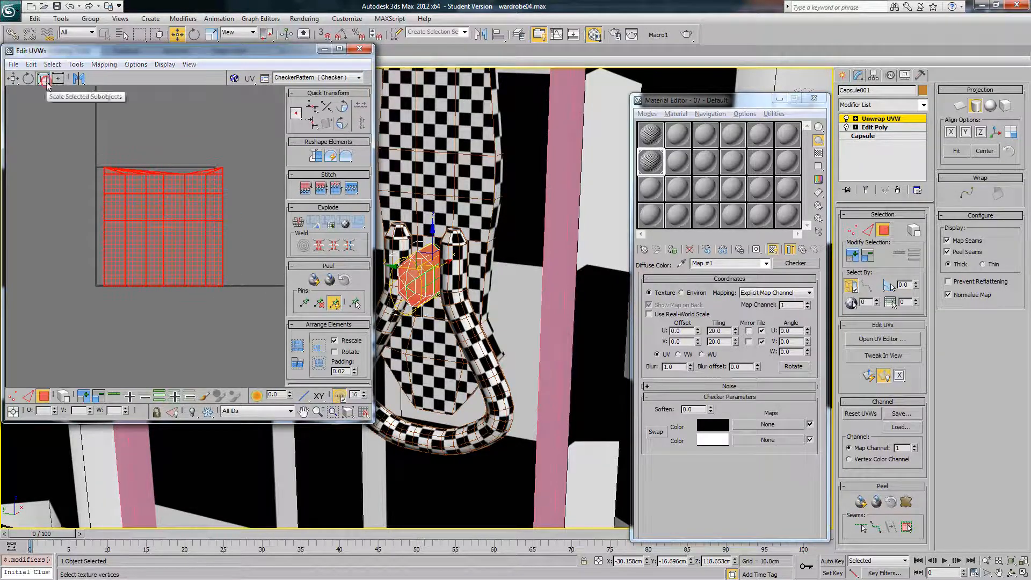
{"action": "mouse_move", "coordinate": [43, 78]}
{"action": "left_mouse_down"}
{"action": "mouse_move", "coordinate": [43, 95]}
{"action": "mouse_move", "coordinate": [43, 79]}
{"action": "left_mouse_up"}
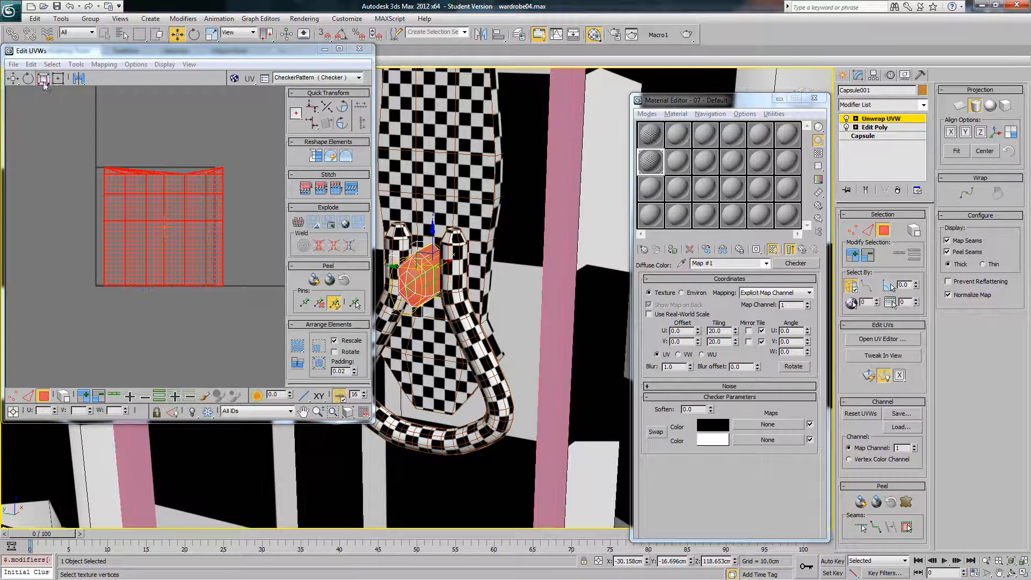
{"action": "left_click", "coordinate": [13, 78]}
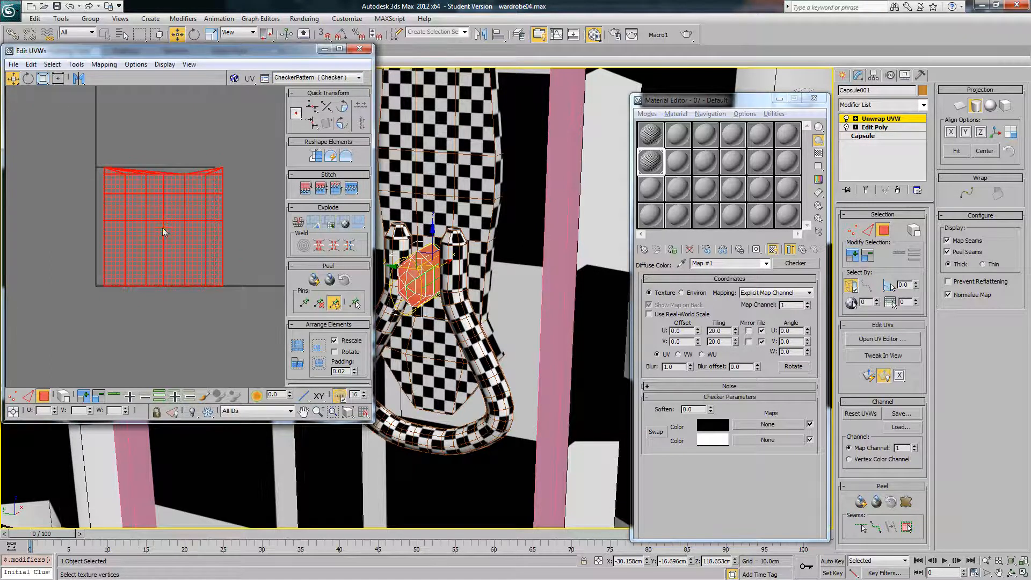
{"action": "middle_click_drag", "start_coordinate": [163, 227], "coordinate": [173, 202]}
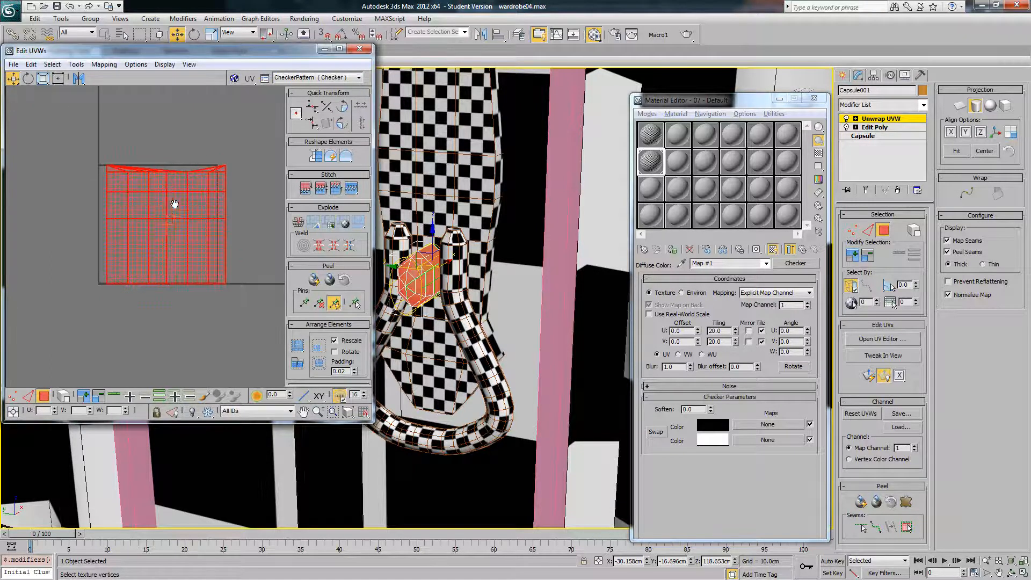
{"action": "left_click", "coordinate": [13, 396]}
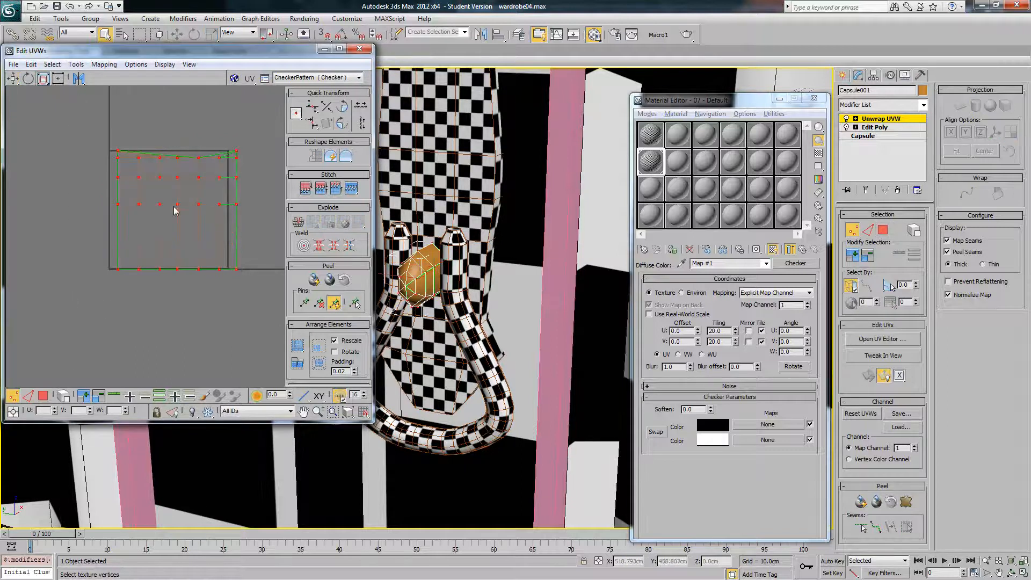
{"action": "left_click_drag", "start_coordinate": [179, 203], "coordinate": [202, 293]}
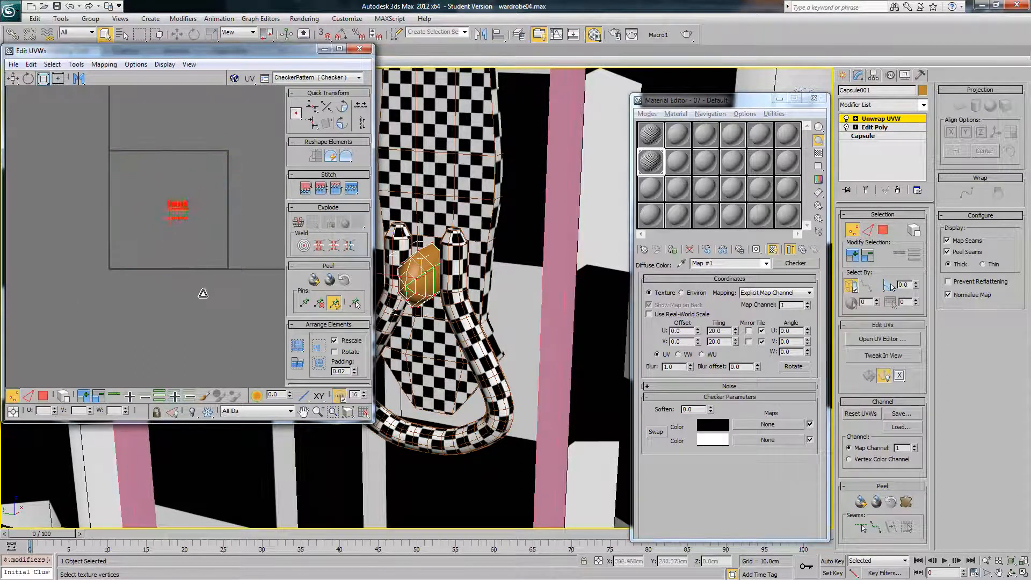
{"action": "left_click", "coordinate": [13, 78]}
{"action": "left_click_drag", "start_coordinate": [188, 205], "coordinate": [99, 202]}
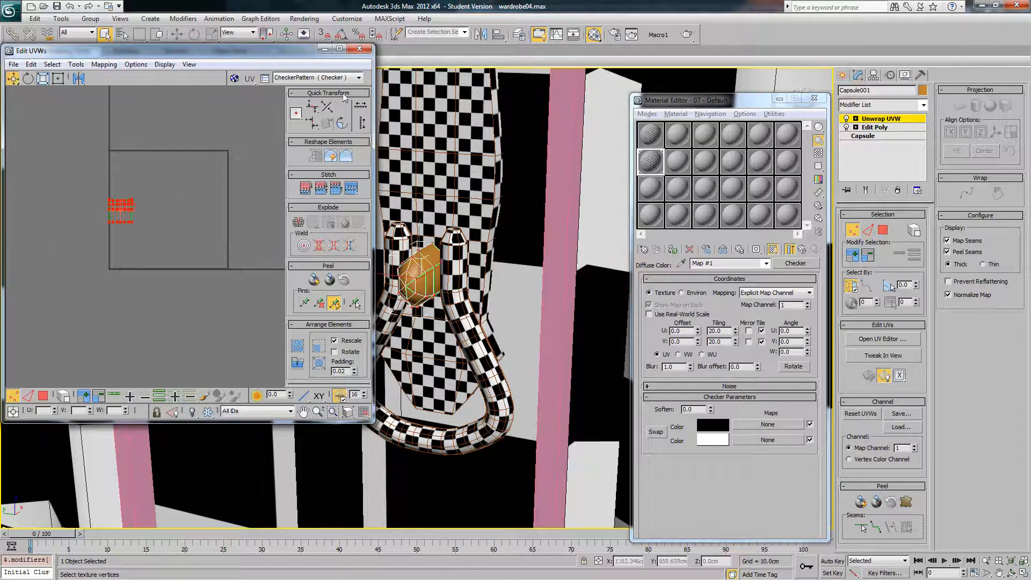
{"action": "left_click", "coordinate": [899, 122]}
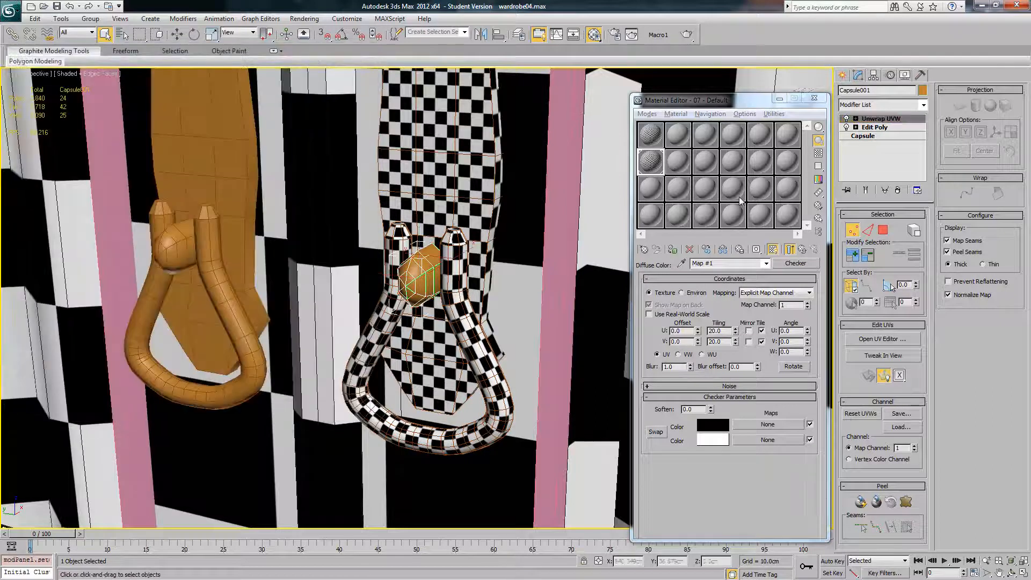
Step: Assign the checker material to the unwrapped knob and to the other handle's knob, ring and back plate
{"action": "left_click", "coordinate": [671, 250]}
{"action": "scroll", "coordinate": [414, 293], "scroll_direction": "down", "scroll_amount": 5}
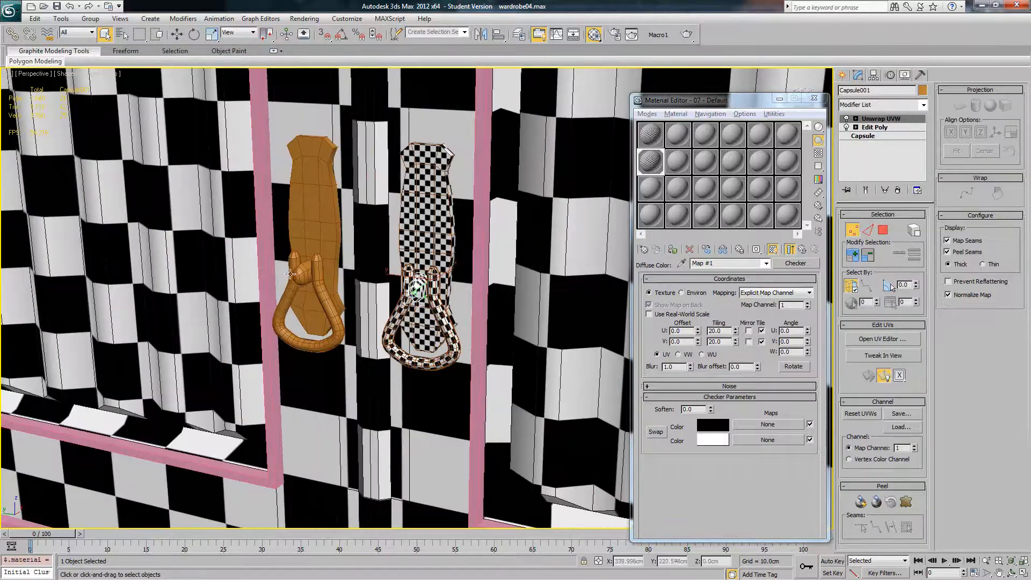
{"action": "left_click", "coordinate": [312, 281]}
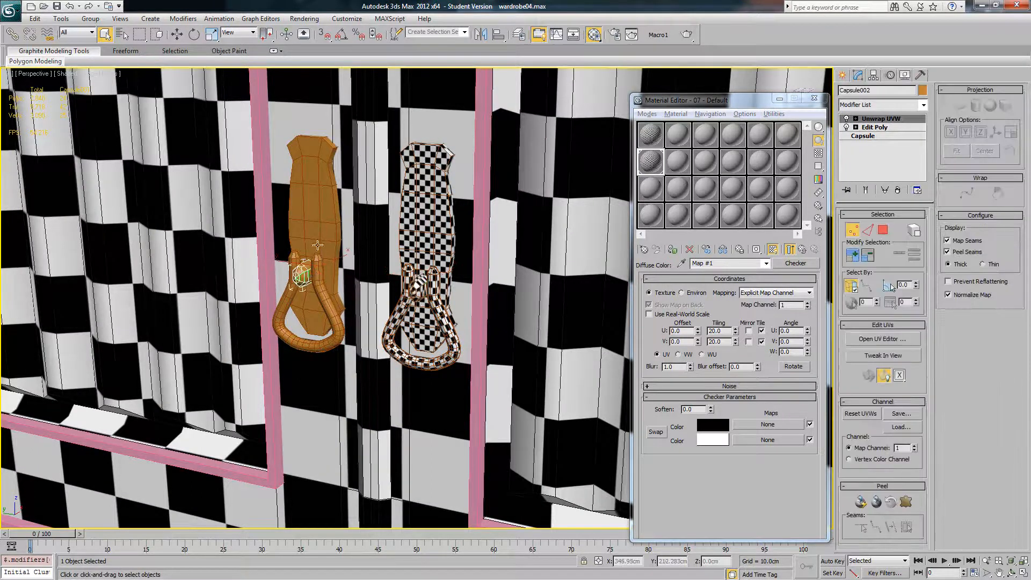
{"action": "double_click", "coordinate": [320, 226]}
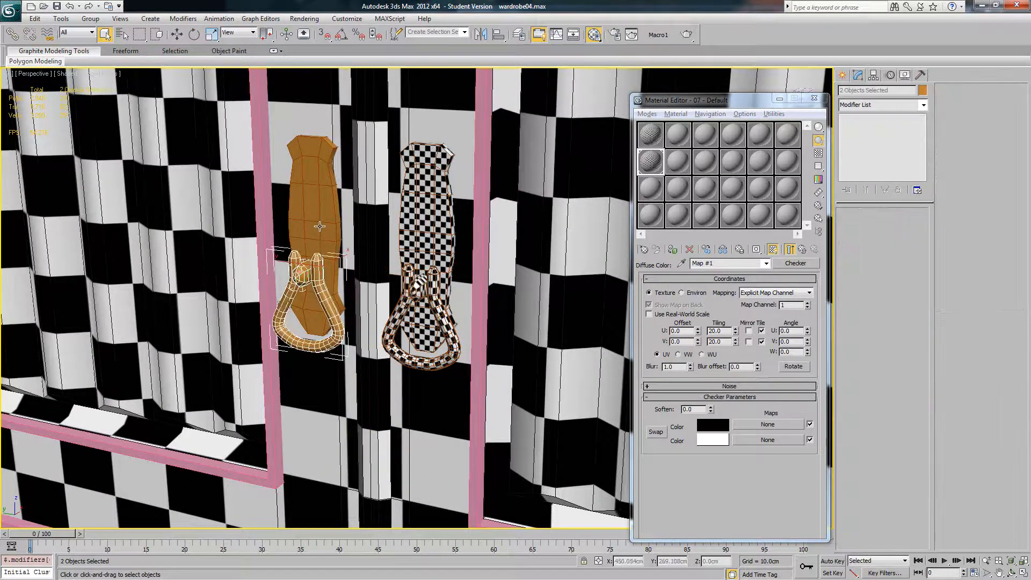
{"action": "left_click", "coordinate": [672, 249]}
Step: Select the pink trim around the wardrobe's lower side panel, add an Unwrap UVW modifier and open its UV editor
{"action": "scroll", "coordinate": [387, 203], "scroll_direction": "down", "scroll_amount": 8}
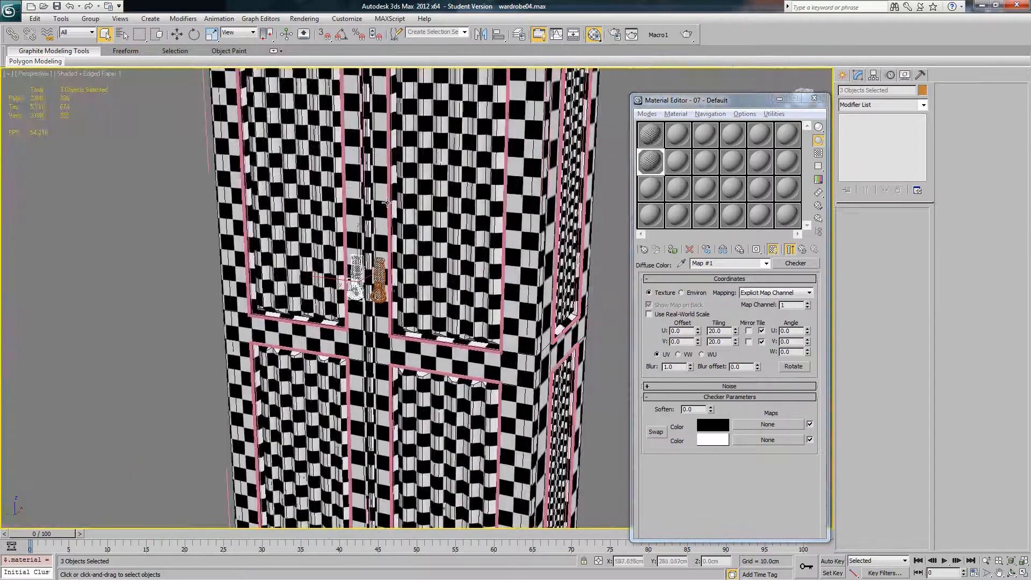
{"action": "scroll", "coordinate": [524, 284], "scroll_direction": "down", "scroll_amount": 6}
{"action": "left_click", "coordinate": [524, 279]}
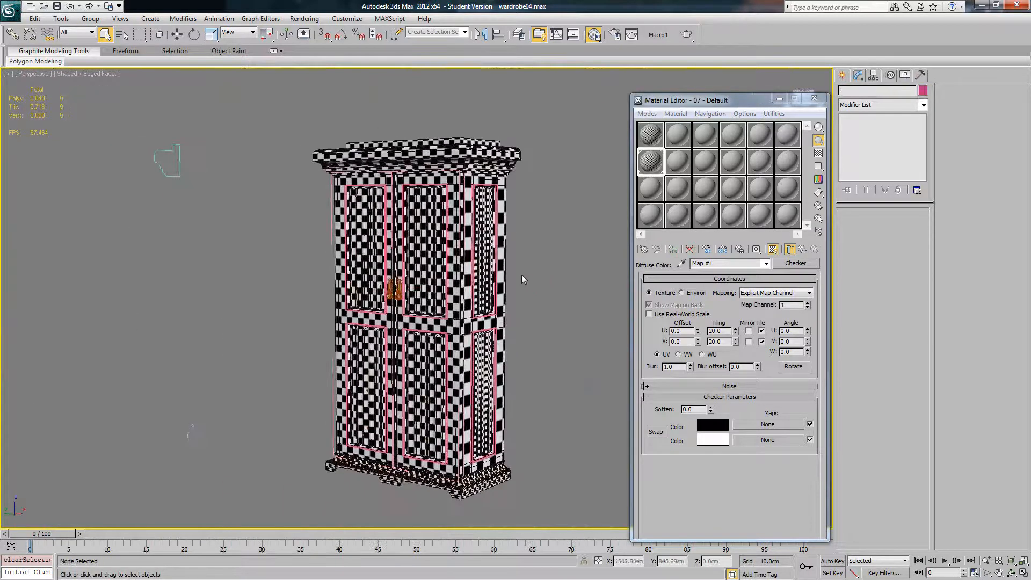
{"action": "middle_click_drag", "start_coordinate": [521, 275], "coordinate": [466, 225]}
{"action": "scroll", "coordinate": [465, 388], "scroll_direction": "up", "scroll_amount": 5}
{"action": "middle_click_drag", "start_coordinate": [438, 336], "coordinate": [454, 295]}
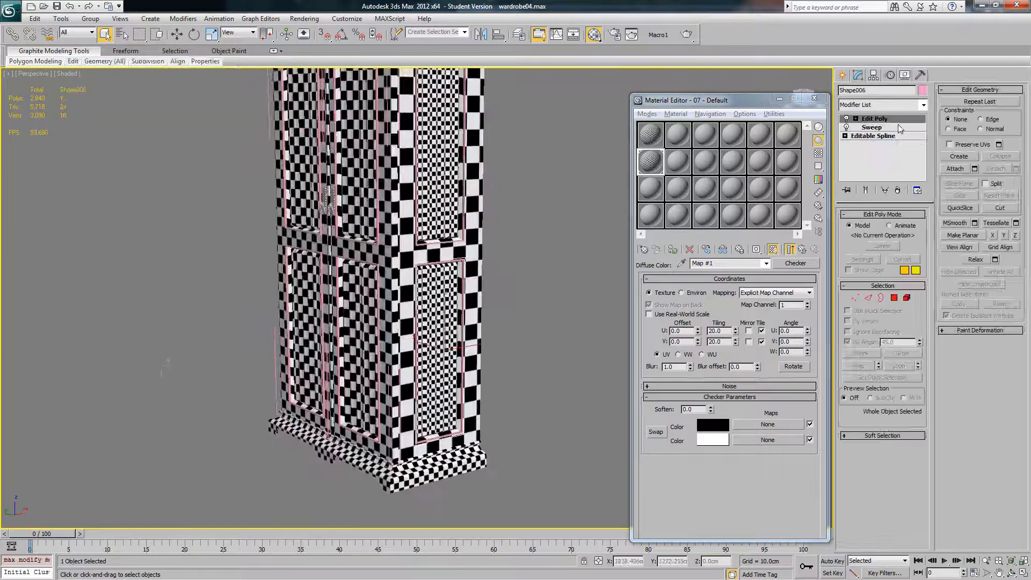
{"action": "left_click", "coordinate": [922, 105]}
{"action": "left_click_drag", "start_coordinate": [922, 135], "coordinate": [923, 143]}
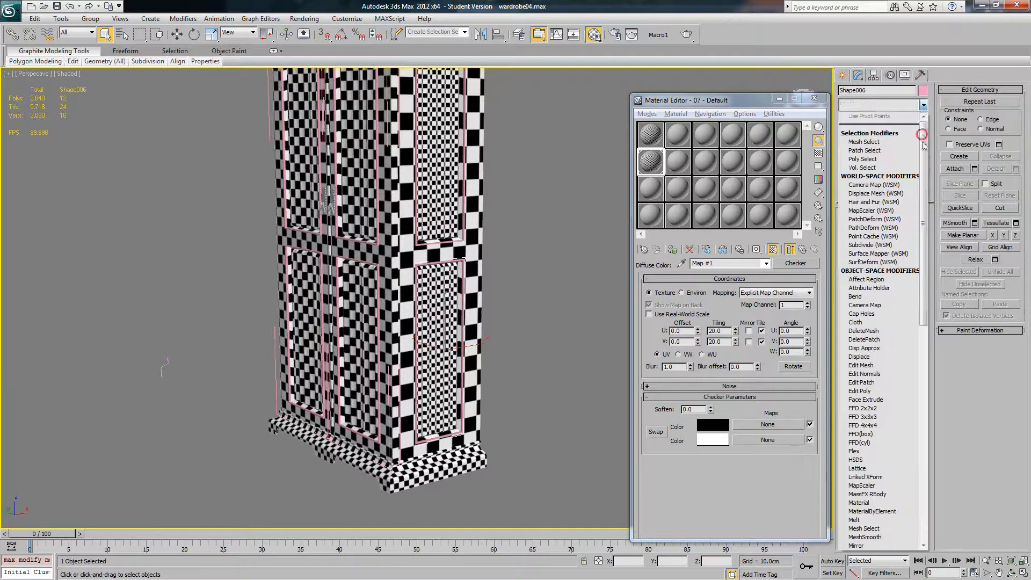
{"action": "scroll", "coordinate": [887, 337], "scroll_direction": "down", "scroll_amount": 10}
{"action": "left_click", "coordinate": [886, 452]}
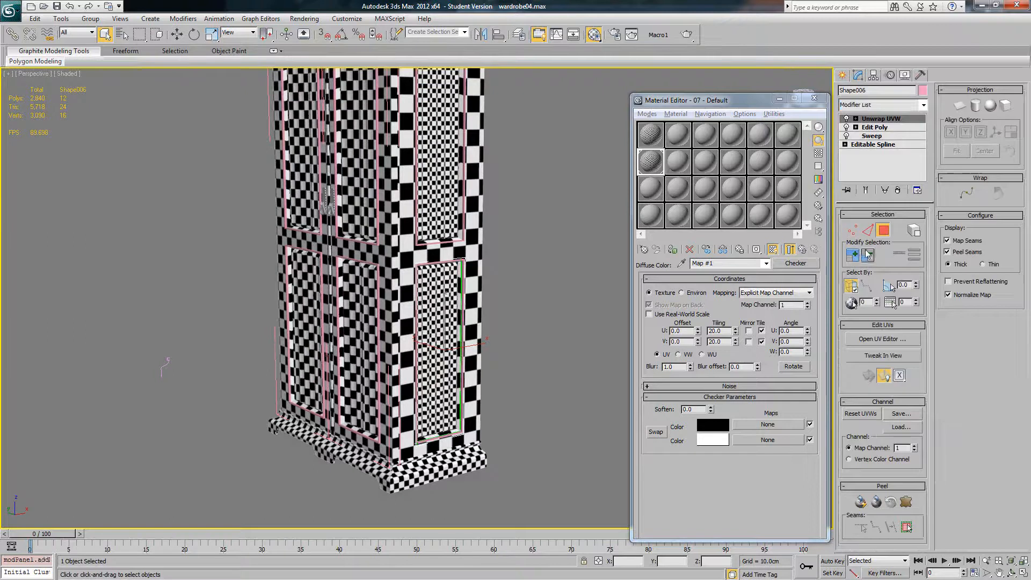
{"action": "left_click", "coordinate": [886, 341]}
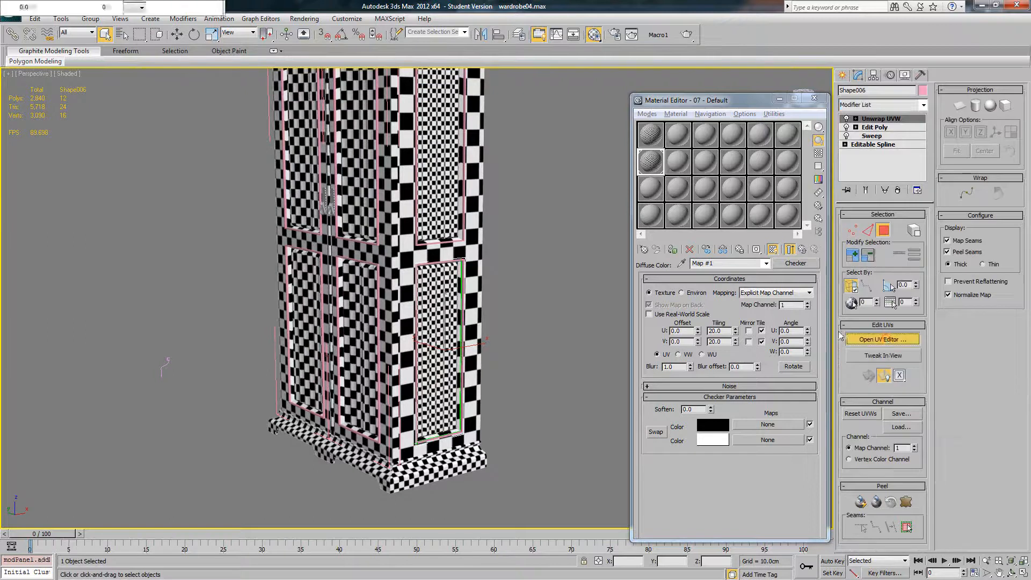
{"action": "scroll", "coordinate": [194, 234], "scroll_direction": "down", "scroll_amount": 2}
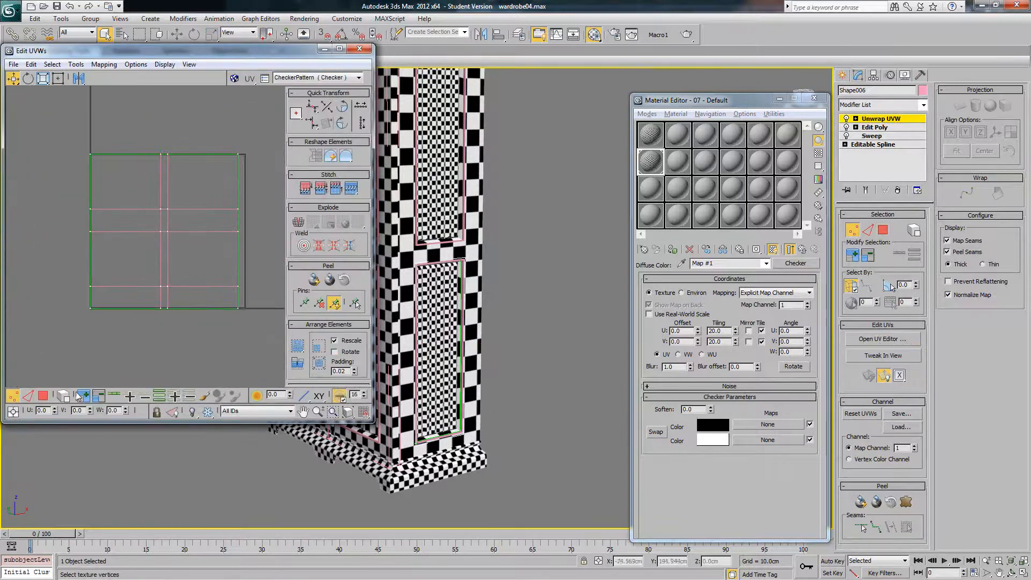
Step: Try unfold mapping on all of the side panel trim's UV faces
{"action": "left_click", "coordinate": [43, 396]}
{"action": "left_click_drag", "start_coordinate": [92, 311], "coordinate": [253, 139]}
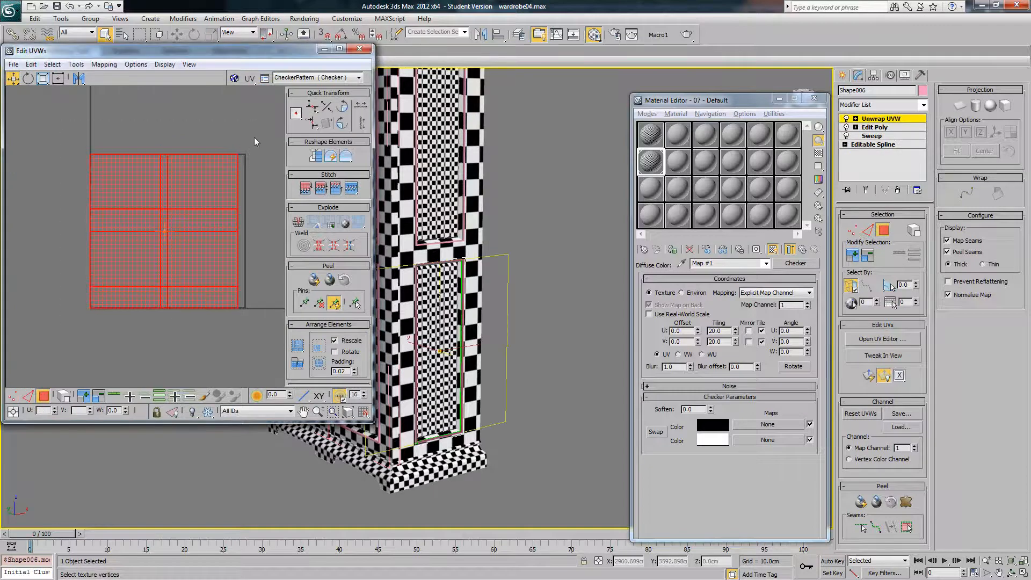
{"action": "left_click", "coordinate": [97, 65]}
{"action": "left_click", "coordinate": [62, 104]}
{"action": "left_click", "coordinate": [163, 36]}
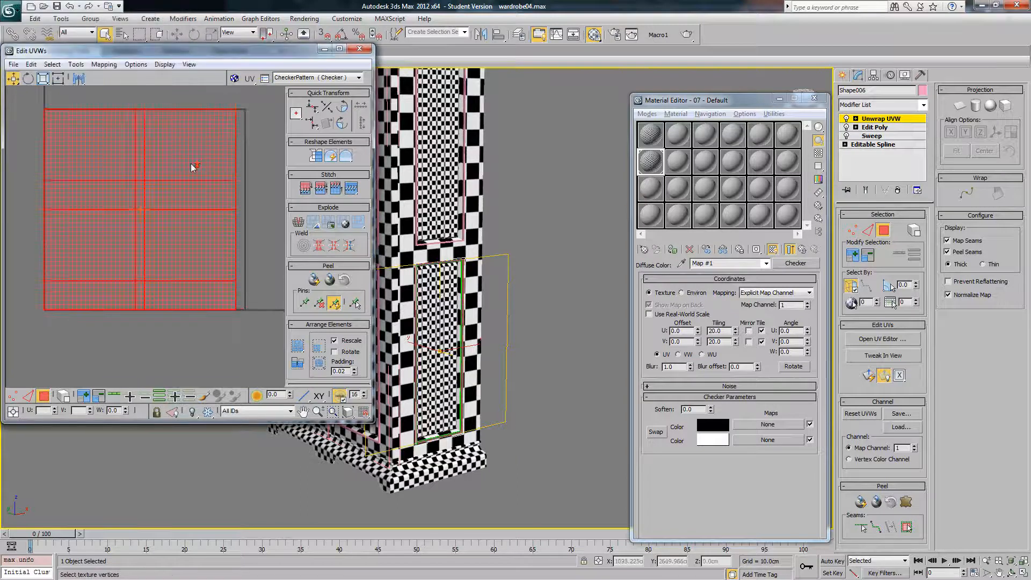
Step: Hide every object except the side panel's trim frame and clear its face selection
{"action": "right_click", "coordinate": [472, 280]}
{"action": "left_click", "coordinate": [500, 241]}
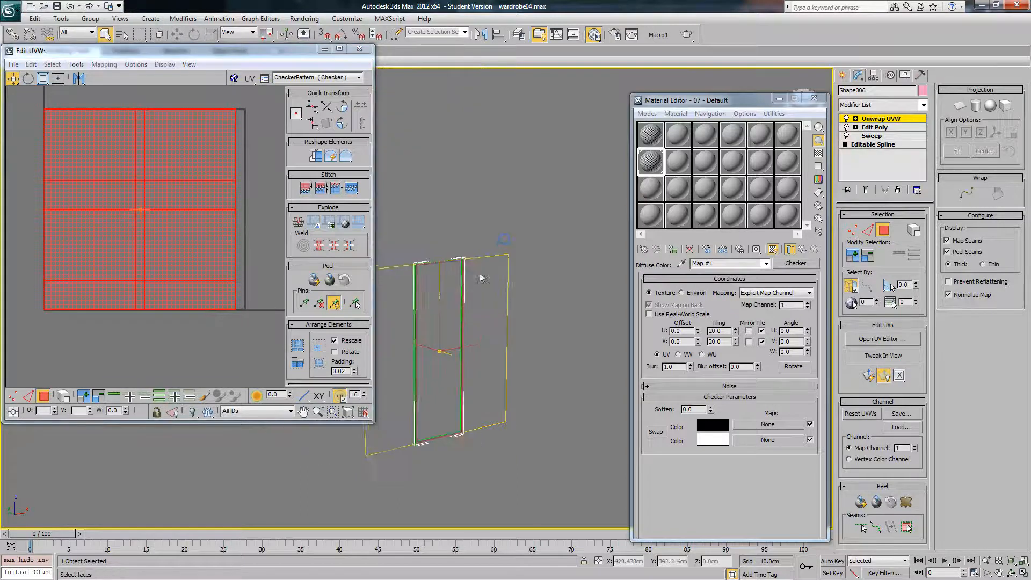
{"action": "scroll", "coordinate": [529, 256], "scroll_direction": "up", "scroll_amount": 4}
{"action": "left_click", "coordinate": [481, 235]}
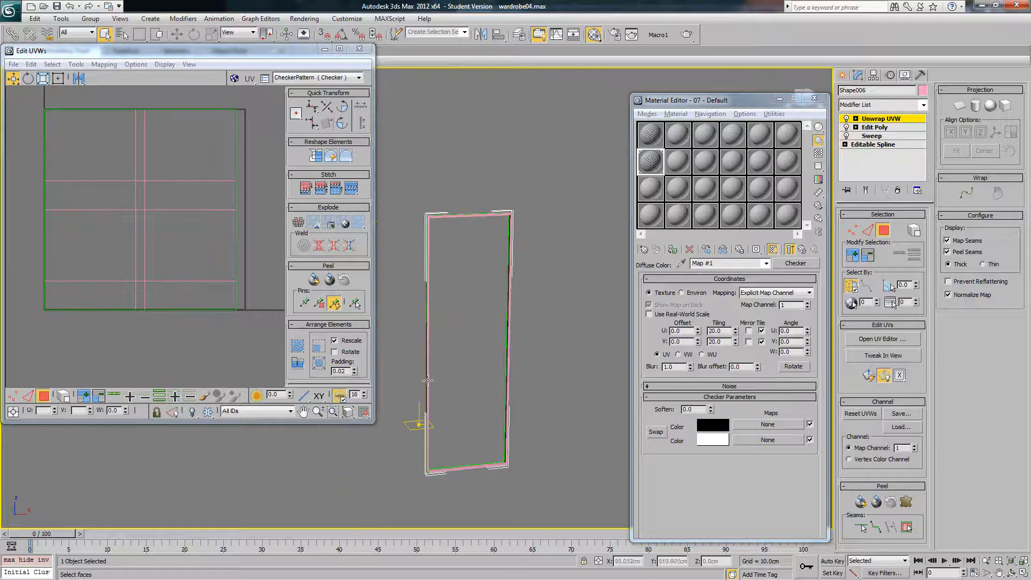
{"action": "middle_click_drag", "start_coordinate": [109, 130], "coordinate": [112, 153]}
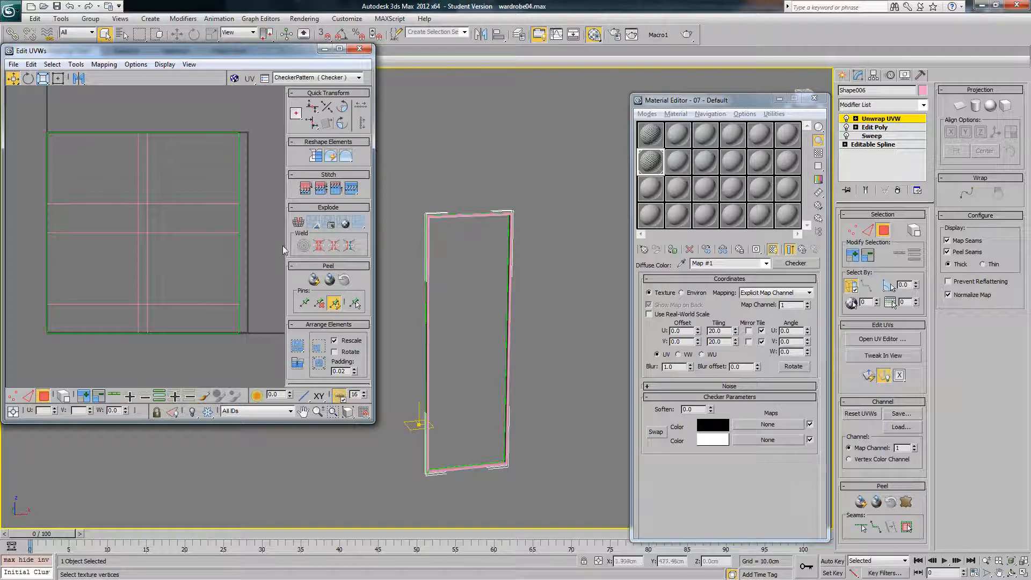
Step: Flatten all of the side panel trim's UV faces by polygon angle
{"action": "left_click_drag", "start_coordinate": [35, 126], "coordinate": [247, 350]}
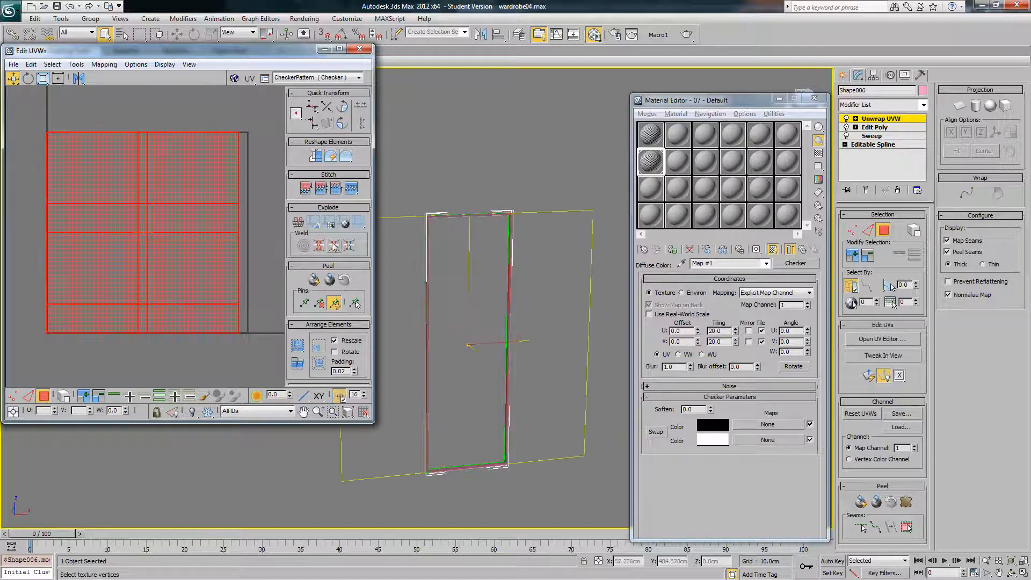
{"action": "left_click", "coordinate": [316, 224]}
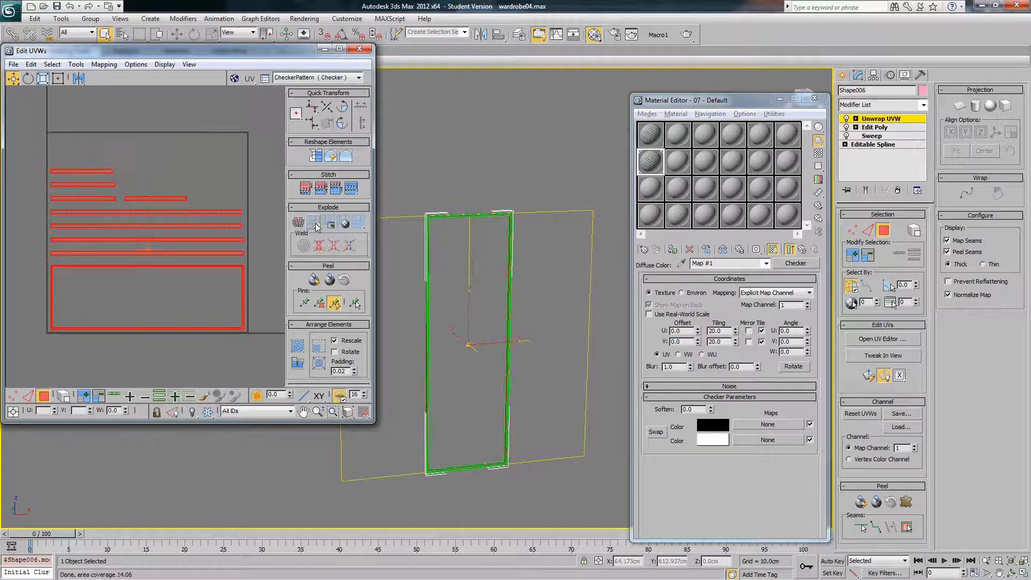
{"action": "left_click", "coordinate": [98, 212]}
{"action": "scroll", "coordinate": [104, 212], "scroll_direction": "up", "scroll_amount": 2}
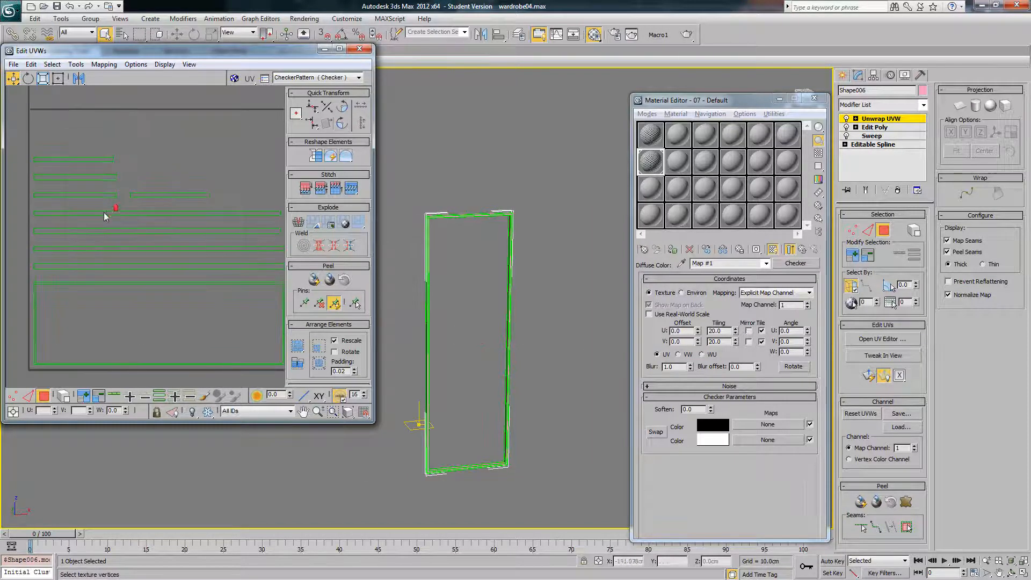
Step: Stack the side panel trim's long UV strips closely above the large rectangular frame island
{"action": "left_click", "coordinate": [115, 273]}
{"action": "mouse_move", "coordinate": [113, 267]}
{"action": "left_mouse_down"}
{"action": "mouse_move", "coordinate": [110, 279]}
{"action": "mouse_move", "coordinate": [111, 251]}
{"action": "mouse_move", "coordinate": [110, 273]}
{"action": "left_mouse_up"}
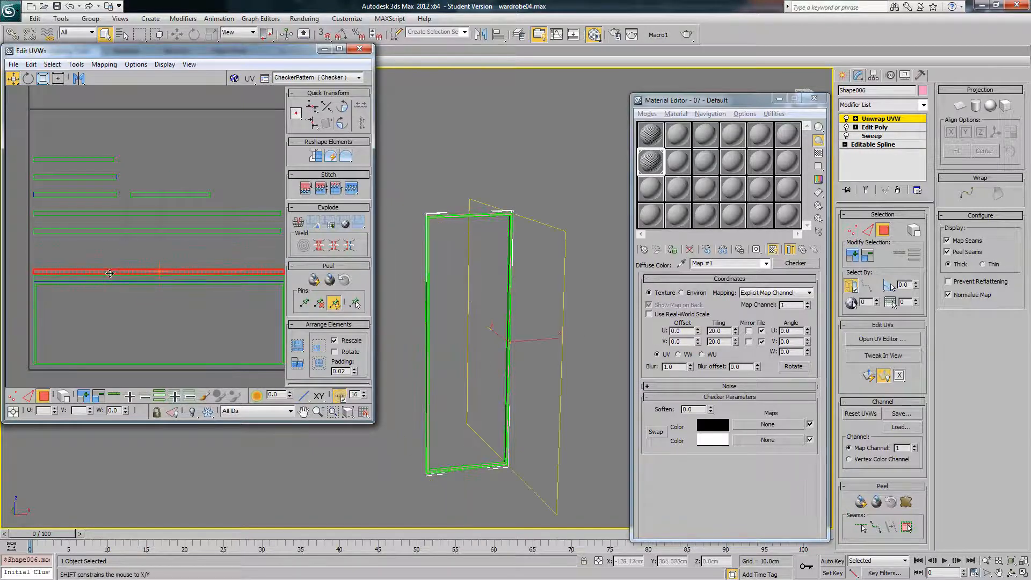
{"action": "left_click", "coordinate": [111, 233]}
{"action": "left_click_drag", "start_coordinate": [112, 232], "coordinate": [111, 267]}
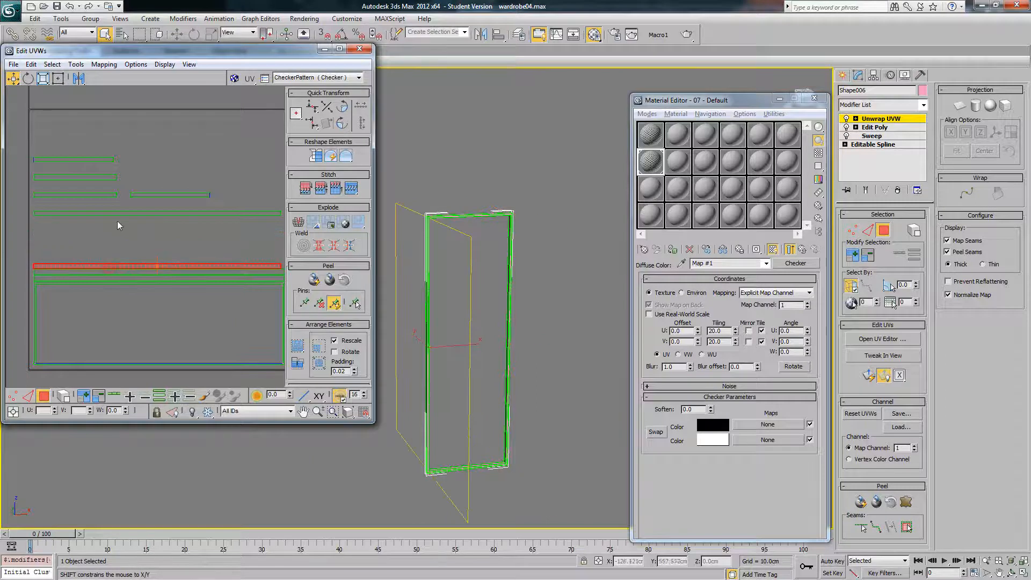
{"action": "left_click_drag", "start_coordinate": [122, 219], "coordinate": [124, 262]}
Step: Place the side panel trim's short UV strips end to end in rows directly above the long strips
{"action": "left_click", "coordinate": [134, 195]}
{"action": "left_click_drag", "start_coordinate": [134, 195], "coordinate": [136, 252]}
{"action": "left_click_drag", "start_coordinate": [126, 199], "coordinate": [245, 240]}
{"action": "middle_click_drag", "start_coordinate": [145, 205], "coordinate": [105, 196]}
{"action": "left_click", "coordinate": [106, 199]}
{"action": "left_click_drag", "start_coordinate": [109, 247], "coordinate": [100, 247]}
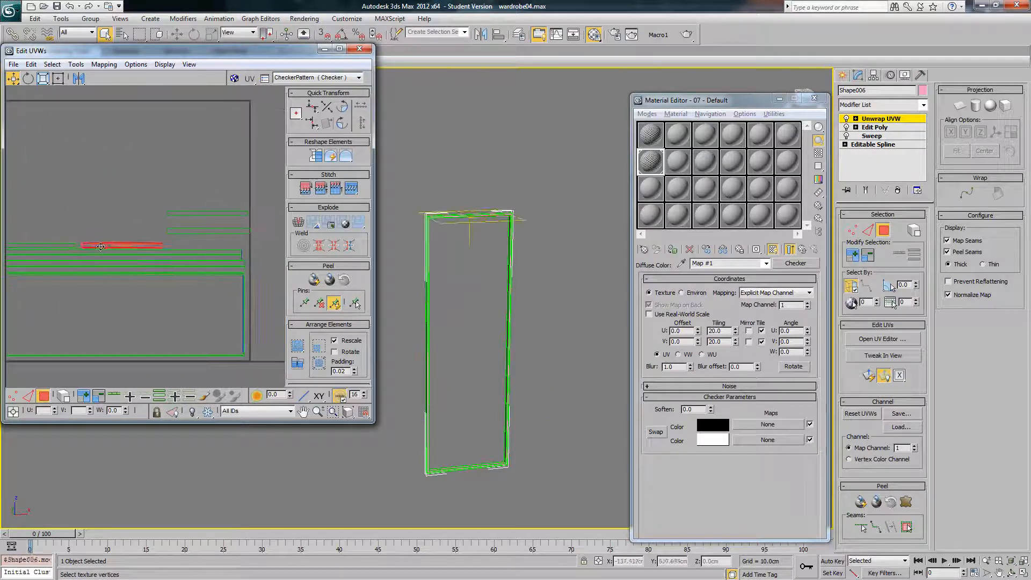
{"action": "left_click_drag", "start_coordinate": [177, 232], "coordinate": [58, 236]}
{"action": "middle_click_drag", "start_coordinate": [68, 231], "coordinate": [140, 240]}
{"action": "left_click_drag", "start_coordinate": [110, 245], "coordinate": [103, 247]}
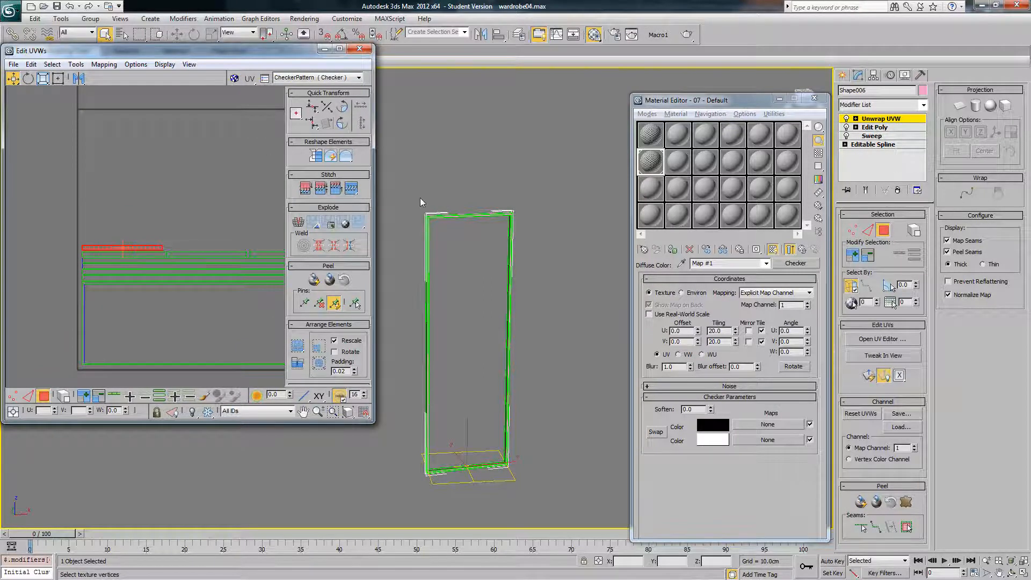
Step: Select the side panel trim's entire UV layout and move it outside the texture square, below and to its left
{"action": "left_click", "coordinate": [360, 48]}
{"action": "left_click", "coordinate": [899, 343]}
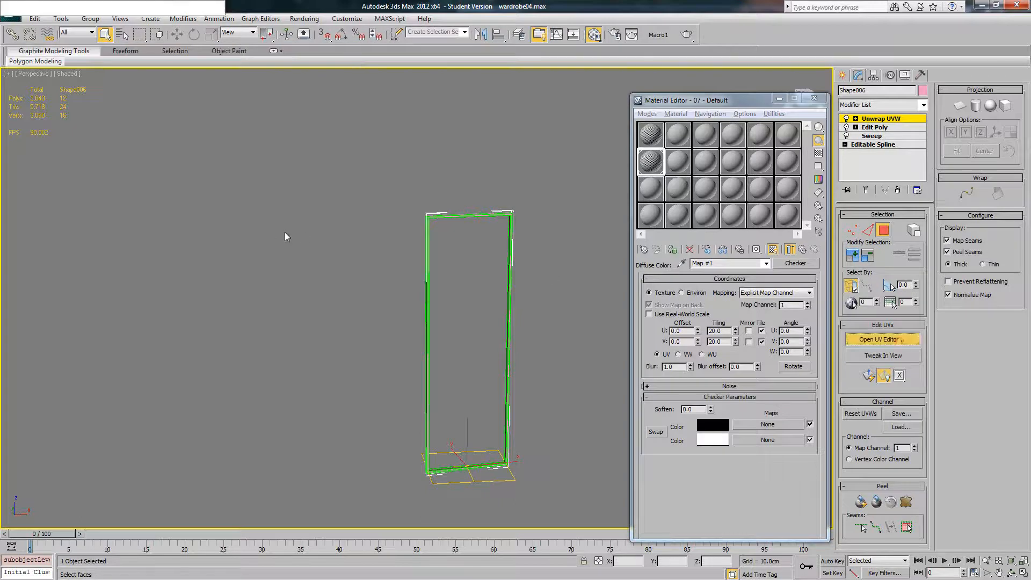
{"action": "scroll", "coordinate": [202, 244], "scroll_direction": "down", "scroll_amount": 4}
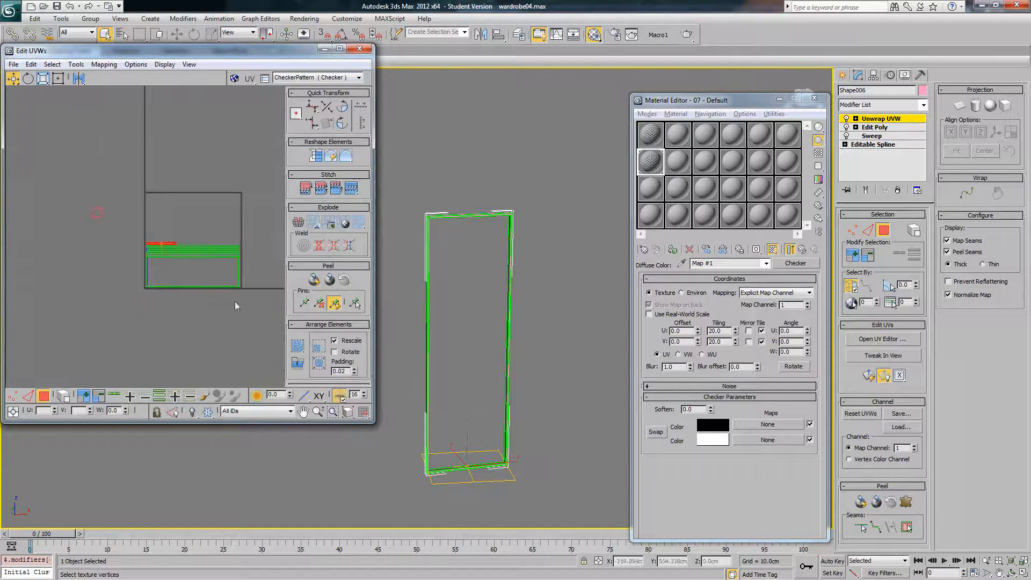
{"action": "left_click", "coordinate": [239, 274]}
{"action": "left_click_drag", "start_coordinate": [204, 282], "coordinate": [44, 380]}
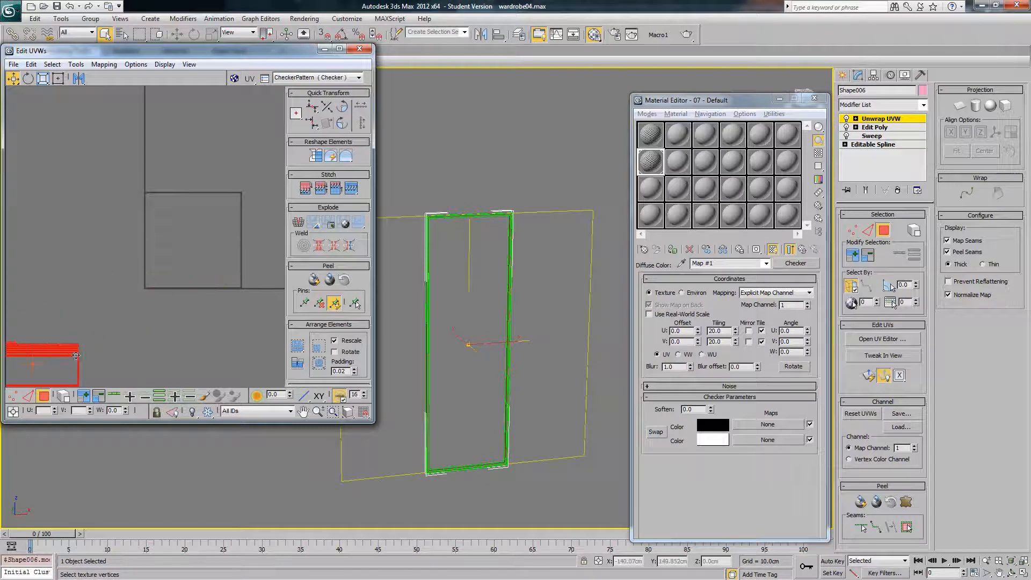
{"action": "middle_click_drag", "start_coordinate": [124, 319], "coordinate": [151, 305]}
{"action": "scroll", "coordinate": [163, 286], "scroll_direction": "down", "scroll_amount": 2}
{"action": "scroll", "coordinate": [164, 286], "scroll_direction": "up", "scroll_amount": 2}
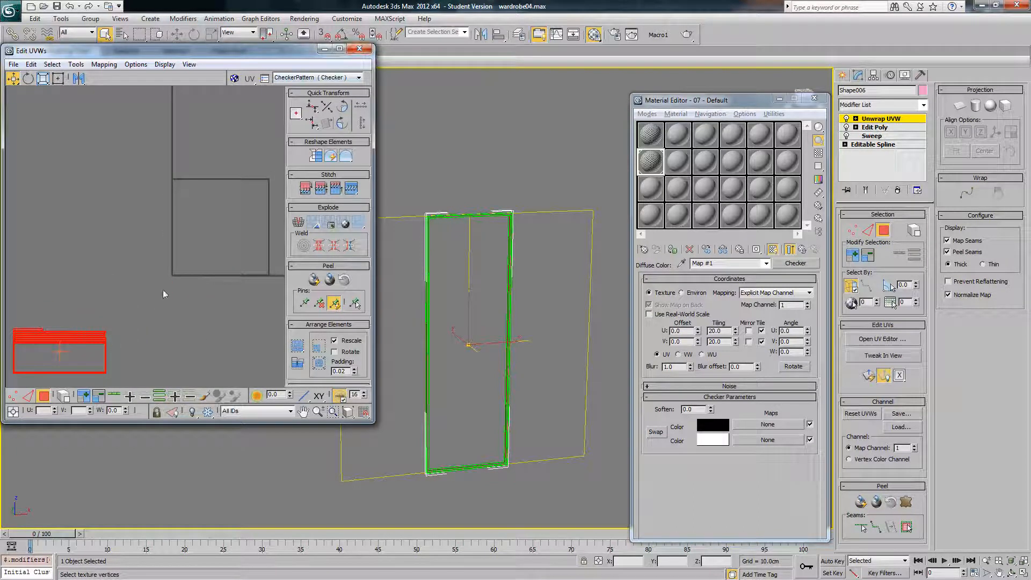
Step: Unhide all of the wardrobe's objects and bring the front doors into view
{"action": "right_click", "coordinate": [546, 291]}
{"action": "left_click", "coordinate": [519, 244]}
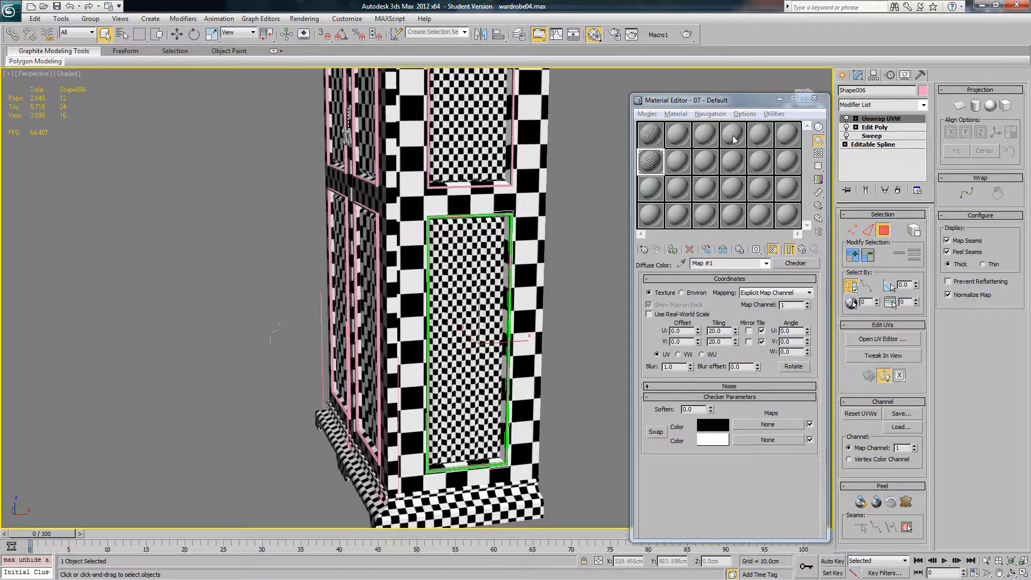
{"action": "middle_click_drag", "start_coordinate": [500, 203], "coordinate": [505, 284]}
{"action": "middle_click_drag", "start_coordinate": [403, 218], "coordinate": [466, 232], "text": "alt"}
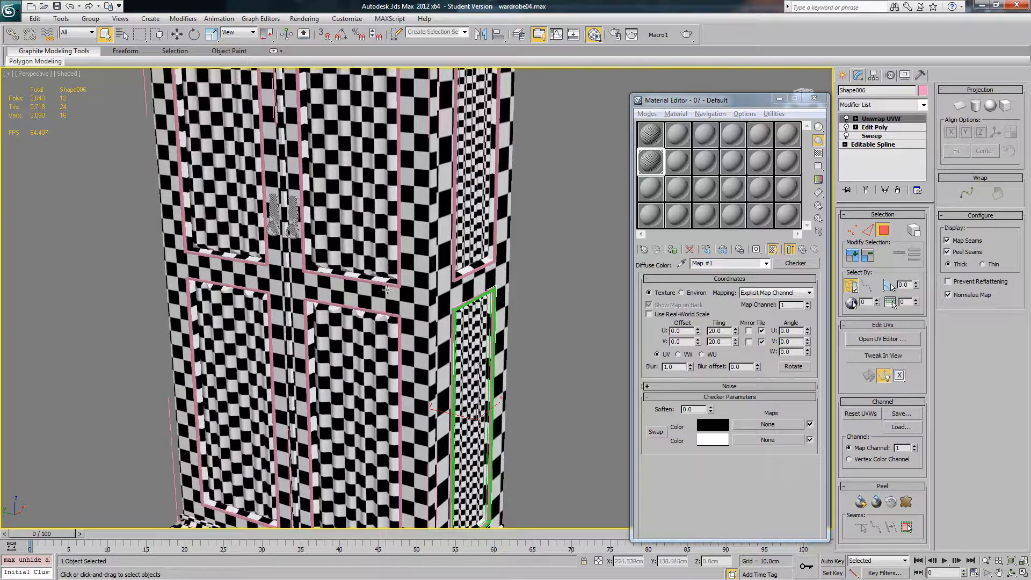
Step: Select the pink trim around the right door's upper panel, add an Unwrap UVW modifier and open its UV editor
{"action": "left_click", "coordinate": [477, 270]}
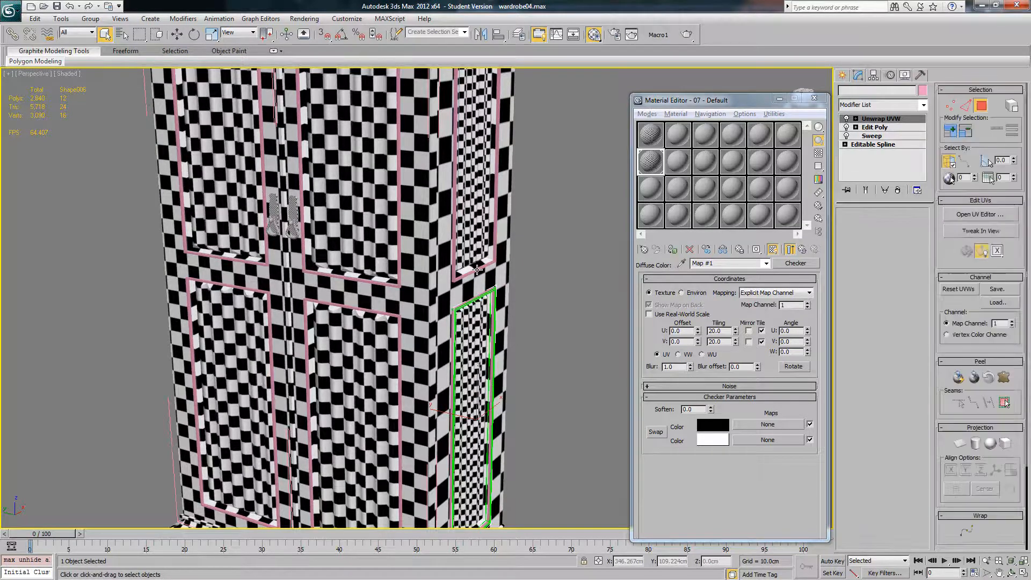
{"action": "left_click", "coordinate": [383, 282]}
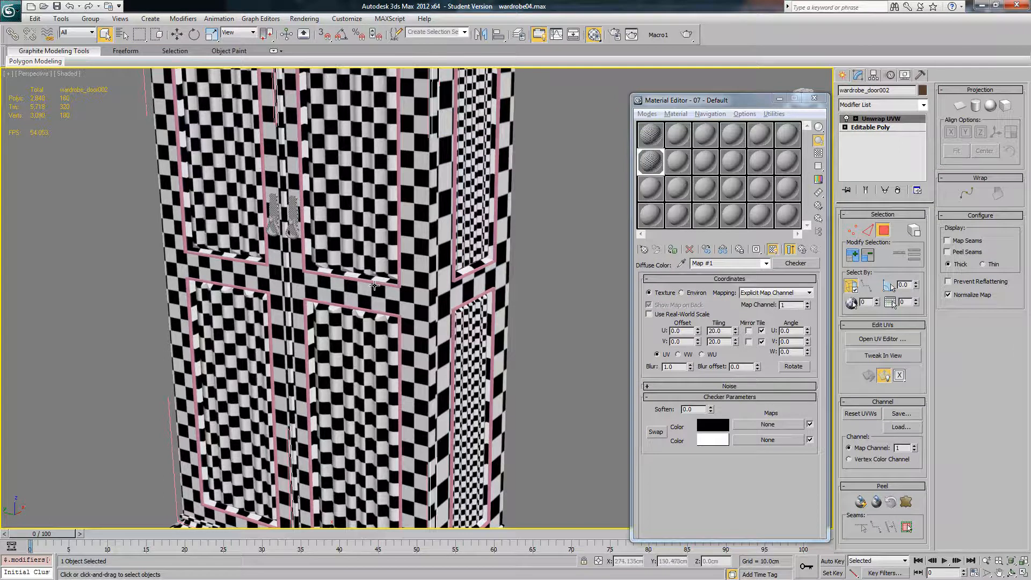
{"action": "key", "text": "F3"}
{"action": "left_click", "coordinate": [375, 284]}
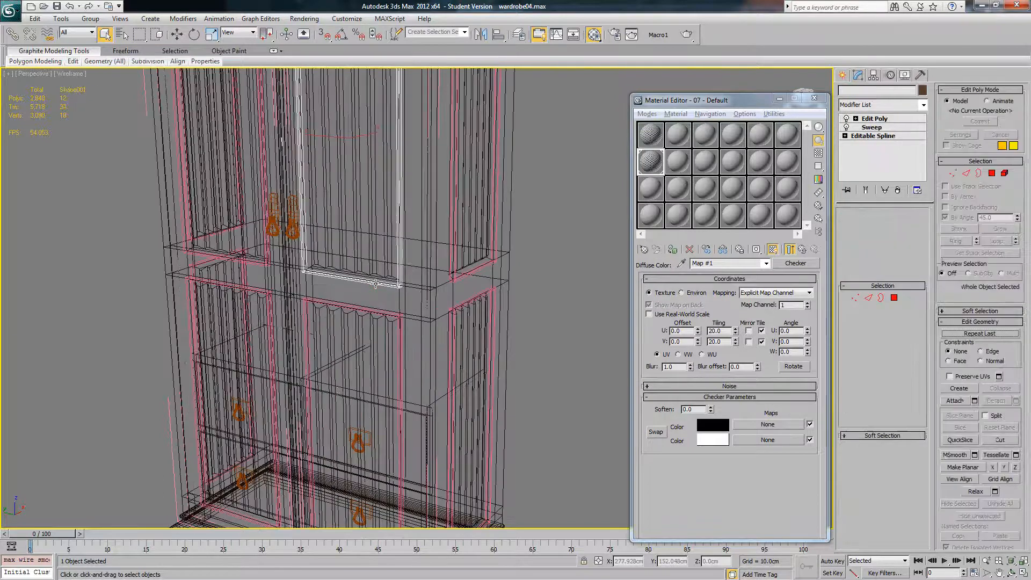
{"action": "key", "text": "F3"}
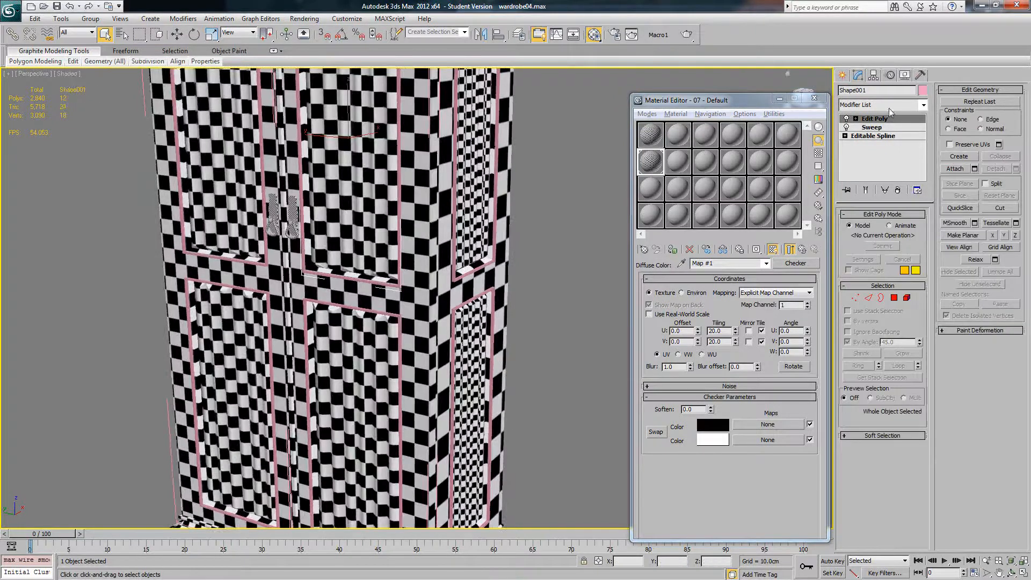
{"action": "left_click", "coordinate": [924, 105]}
{"action": "scroll", "coordinate": [885, 376], "scroll_direction": "down", "scroll_amount": 5}
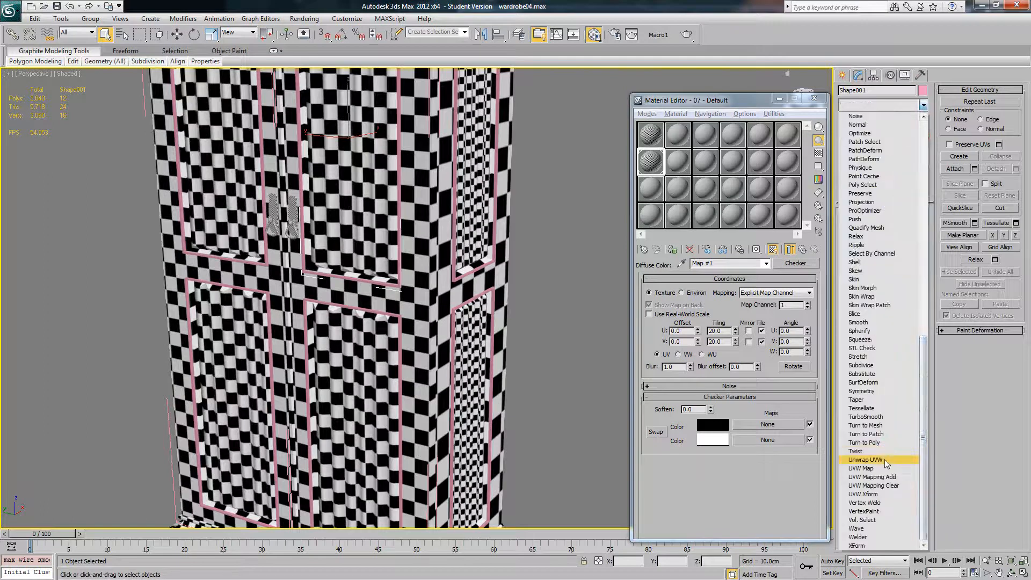
{"action": "left_click", "coordinate": [885, 459]}
{"action": "left_click", "coordinate": [883, 339]}
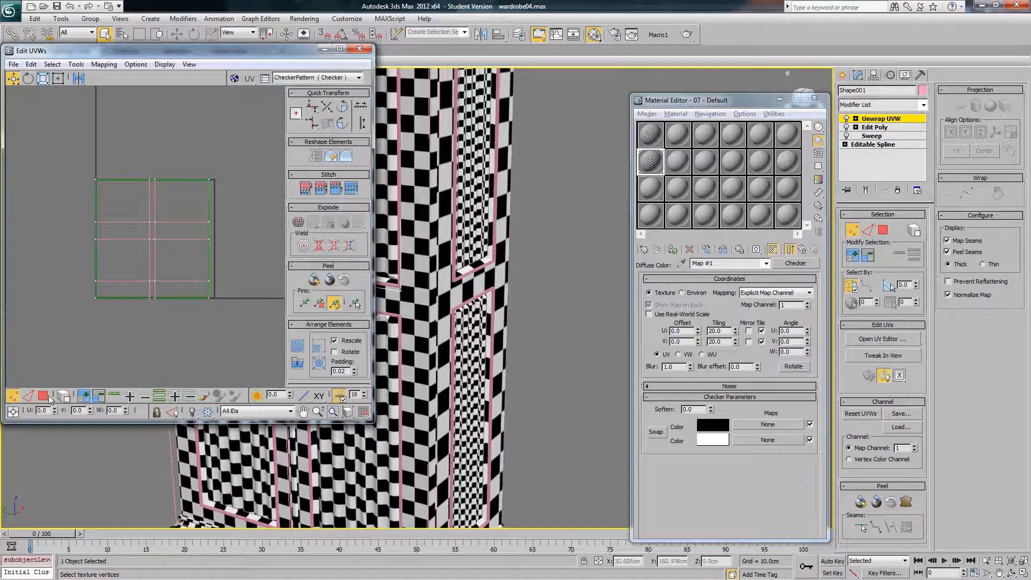
Step: Flatten all of the upper door trim's UV faces by polygon angle
{"action": "left_click", "coordinate": [44, 396]}
{"action": "key", "text": "ctrl+a"}
{"action": "left_click", "coordinate": [103, 65]}
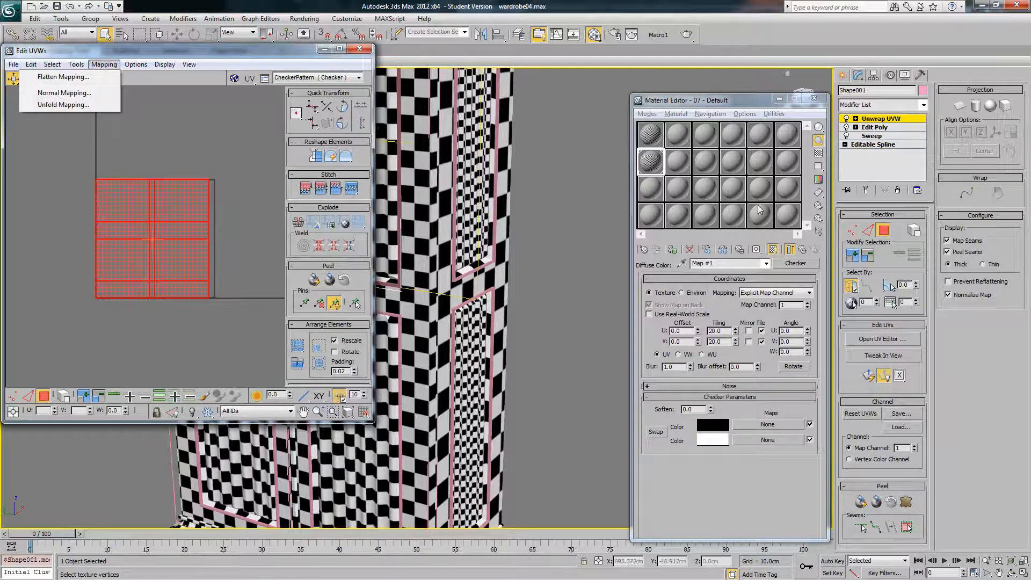
{"action": "left_click", "coordinate": [295, 156]}
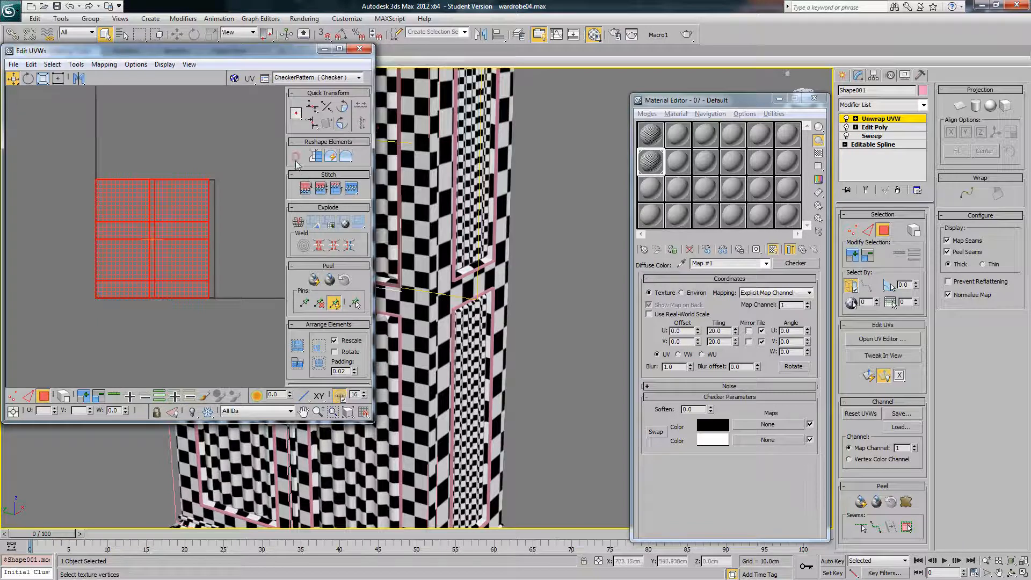
{"action": "left_click", "coordinate": [318, 222]}
{"action": "left_click", "coordinate": [222, 198]}
{"action": "scroll", "coordinate": [64, 242], "scroll_direction": "up", "scroll_amount": 3}
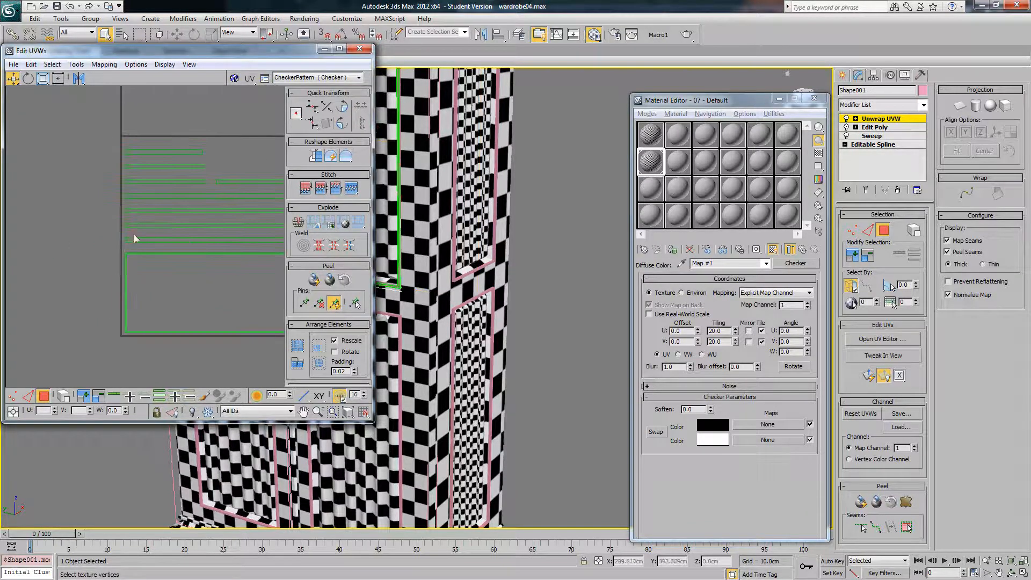
Step: Stack the upper door trim's long UV strips closely above its large rectangular frame island
{"action": "left_click", "coordinate": [146, 243]}
{"action": "left_click_drag", "start_coordinate": [146, 247], "coordinate": [158, 246]}
{"action": "left_click_drag", "start_coordinate": [161, 211], "coordinate": [162, 239]}
{"action": "left_click_drag", "start_coordinate": [172, 200], "coordinate": [172, 238]}
Step: Arrange the upper door trim's short UV strips in two rows of two above the long strips
{"action": "left_click_drag", "start_coordinate": [177, 183], "coordinate": [172, 230]}
{"action": "left_click", "coordinate": [173, 230]}
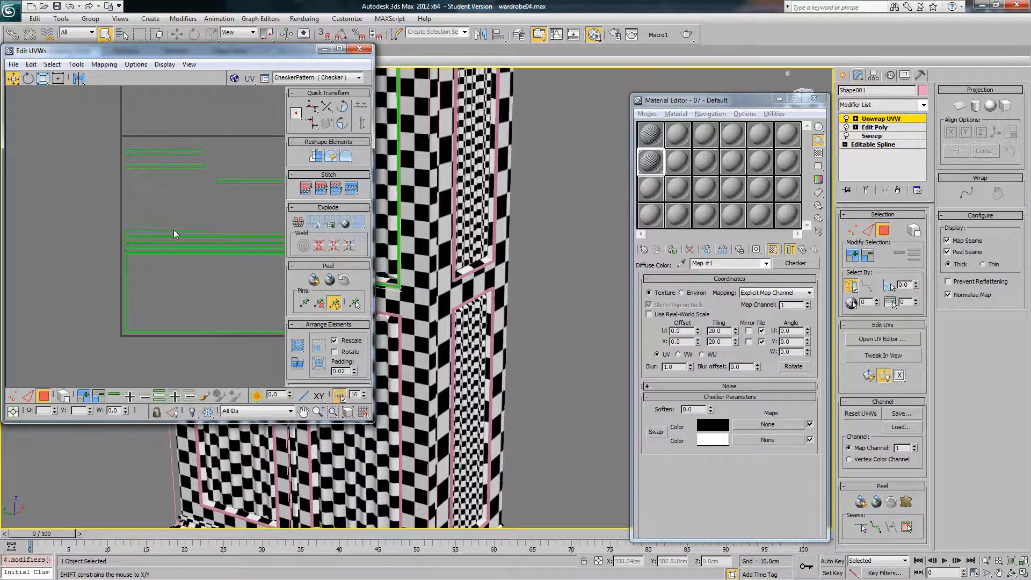
{"action": "key", "text": "ctrl+z"}
{"action": "left_click_drag", "start_coordinate": [225, 181], "coordinate": [218, 231]}
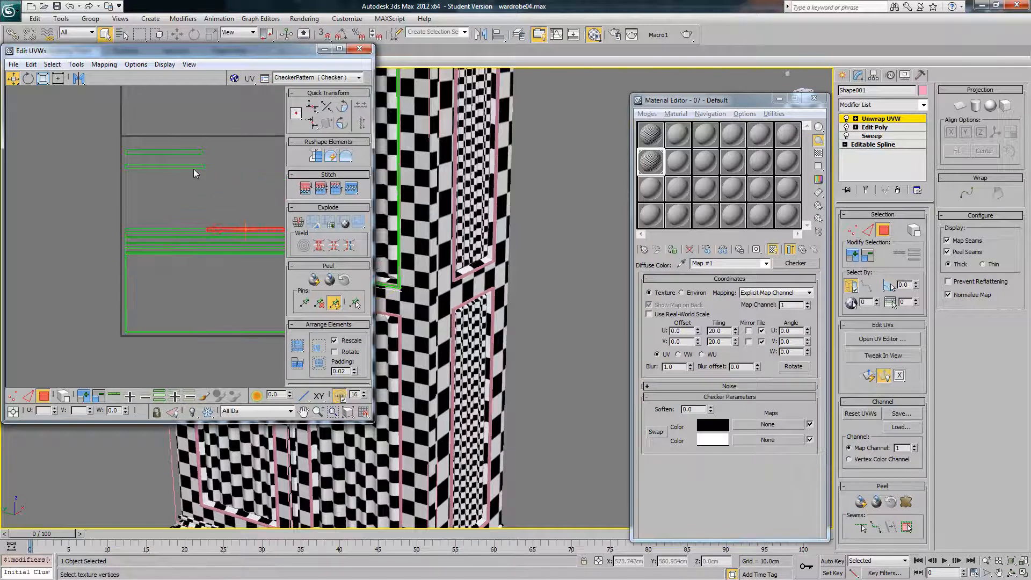
{"action": "left_click_drag", "start_coordinate": [194, 167], "coordinate": [193, 226]}
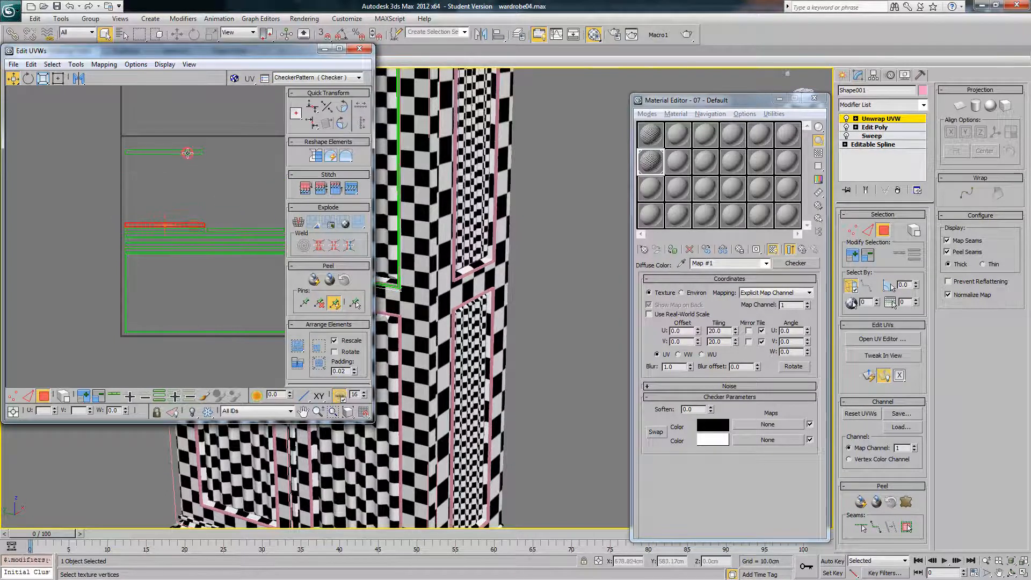
{"action": "left_click_drag", "start_coordinate": [188, 152], "coordinate": [263, 231]}
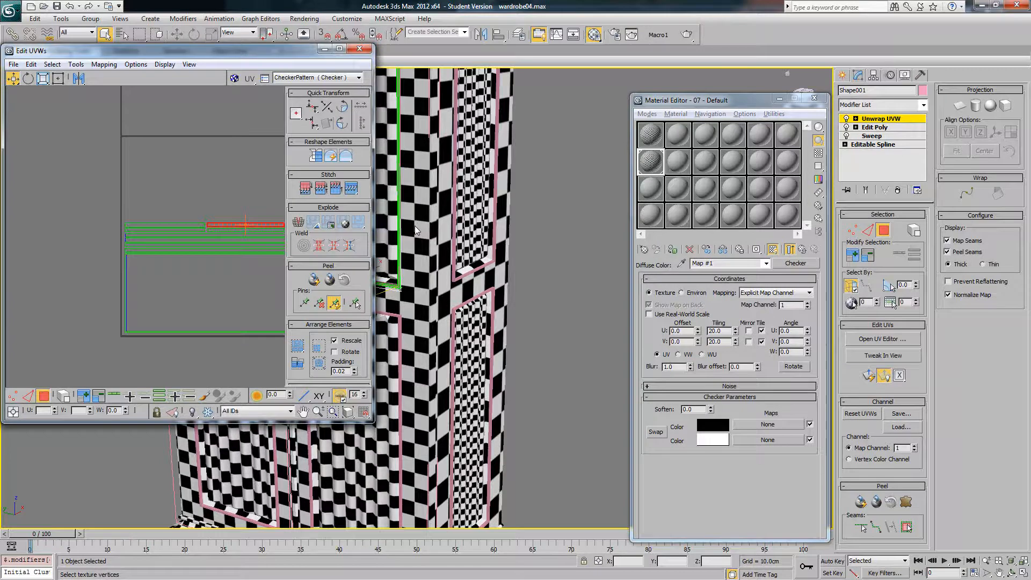
Step: Move the upper door trim's entire UV layout outside the texture square, above and to its left, and leave face editing
{"action": "left_click", "coordinate": [359, 49]}
{"action": "middle_click_drag", "start_coordinate": [300, 207], "coordinate": [406, 222], "text": "alt"}
{"action": "scroll", "coordinate": [387, 232], "scroll_direction": "down", "scroll_amount": 4}
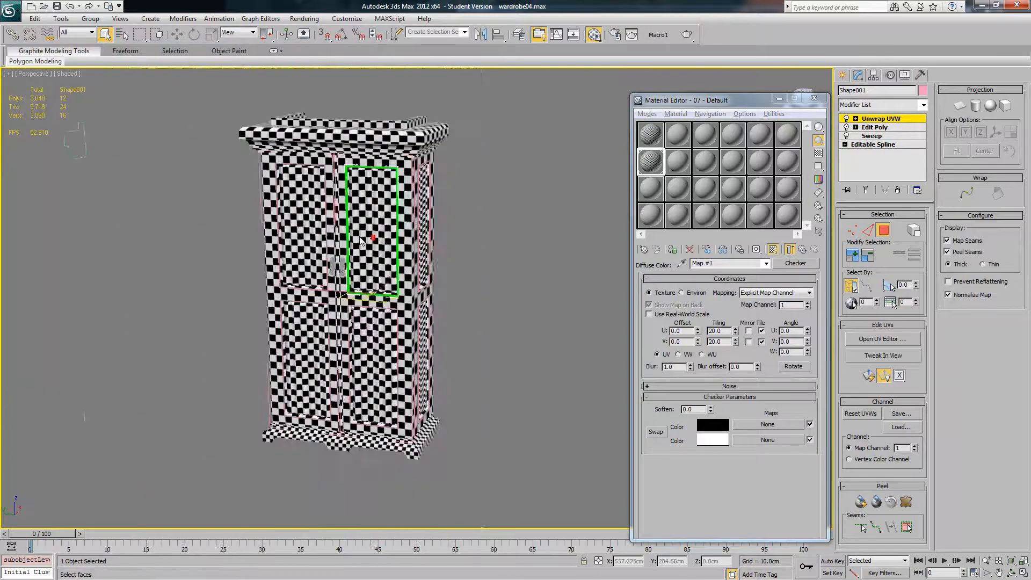
{"action": "left_click", "coordinate": [884, 339]}
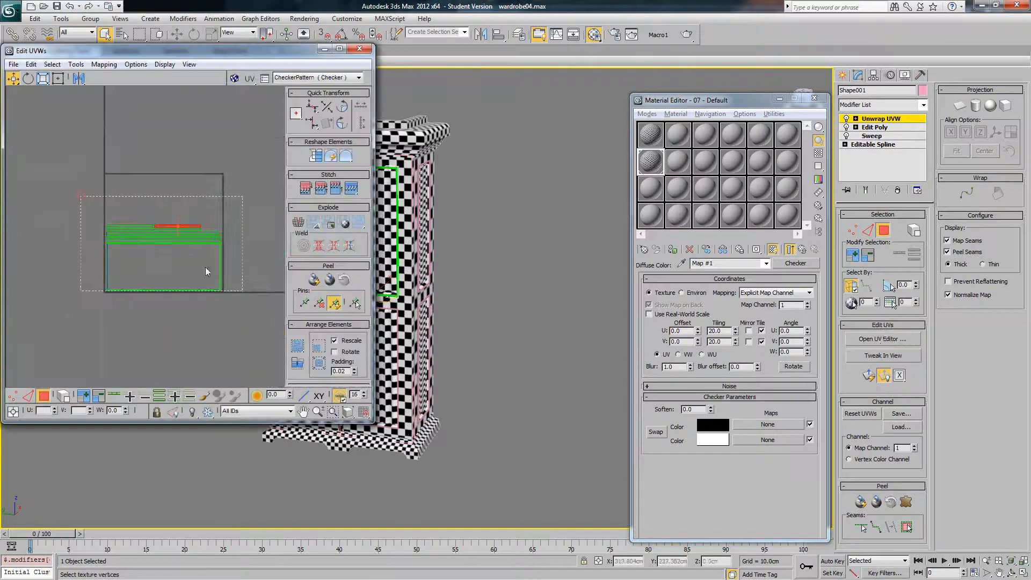
{"action": "left_click_drag", "start_coordinate": [206, 271], "coordinate": [243, 291]}
{"action": "scroll", "coordinate": [203, 240], "scroll_direction": "down", "scroll_amount": 3}
{"action": "left_click_drag", "start_coordinate": [205, 241], "coordinate": [46, 197]}
{"action": "middle_click_drag", "start_coordinate": [109, 210], "coordinate": [195, 226]}
{"action": "left_click_drag", "start_coordinate": [128, 220], "coordinate": [110, 175]}
{"action": "left_click", "coordinate": [203, 170]}
{"action": "scroll", "coordinate": [203, 171], "scroll_direction": "down", "scroll_amount": 1}
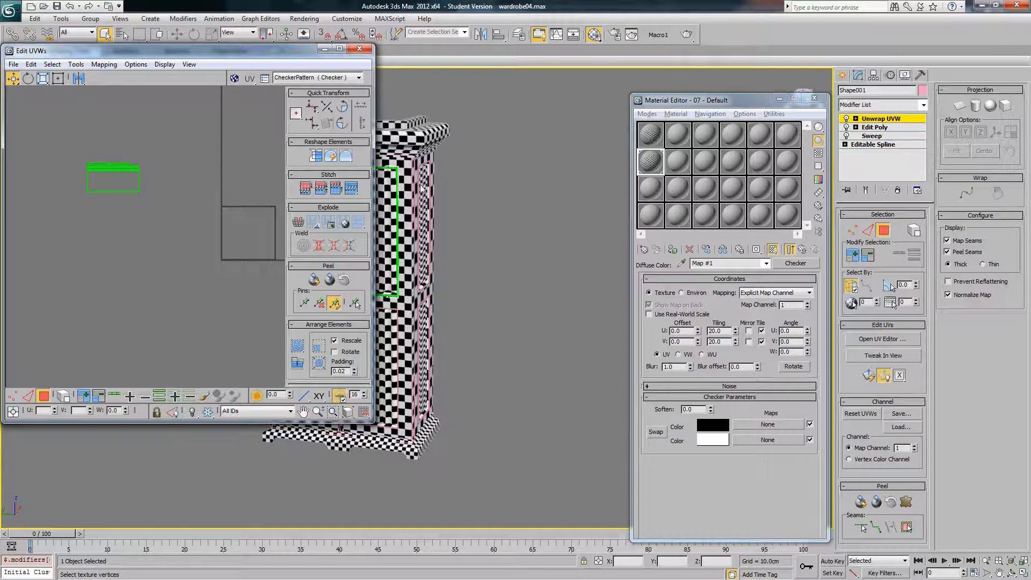
{"action": "left_click", "coordinate": [888, 120]}
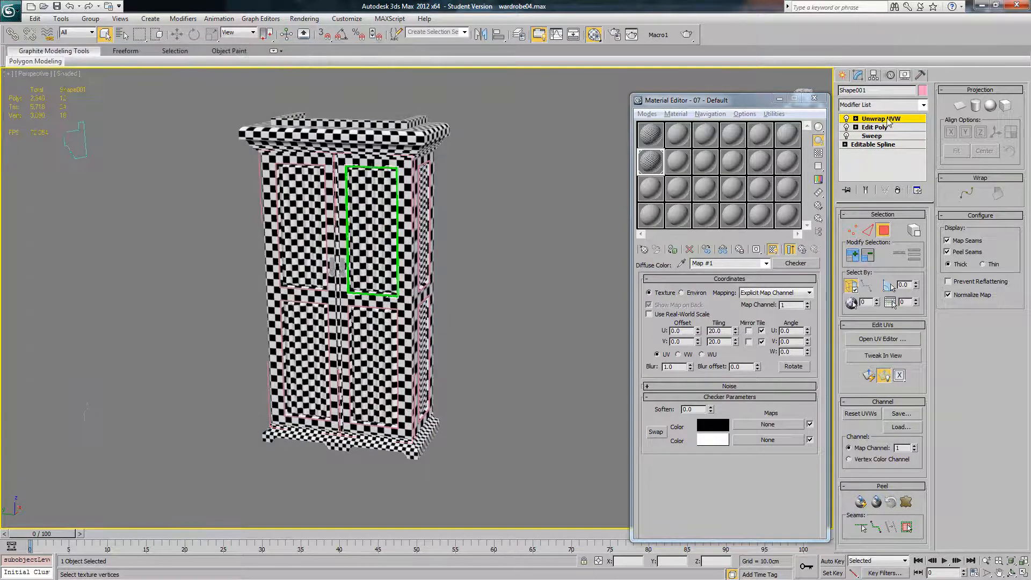
{"action": "left_click", "coordinate": [888, 121]}
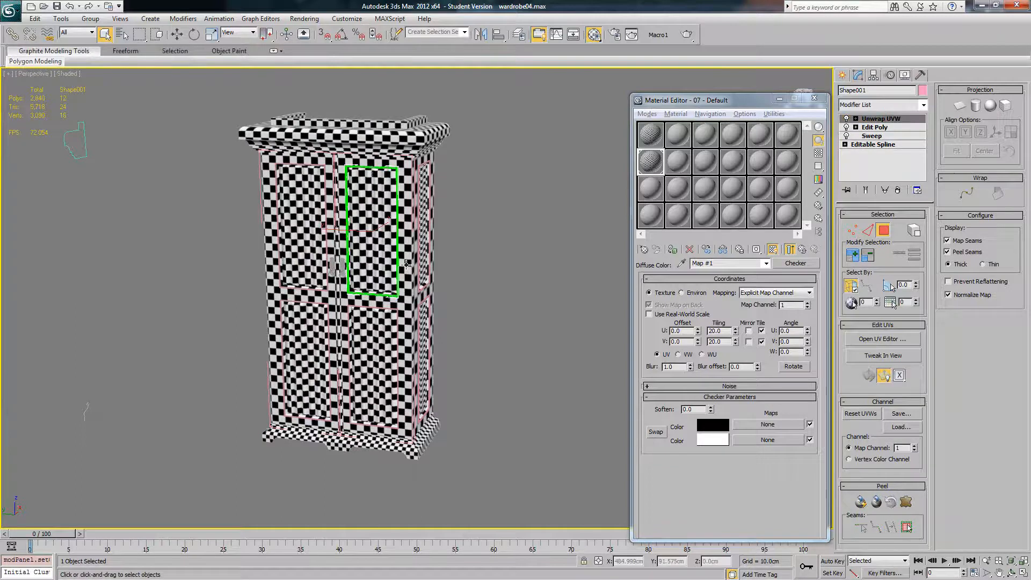
Step: Select the wardrobe's right door and hide it, leaving its pink trim frames displayed
{"action": "mouse_move", "coordinate": [407, 263]}
{"action": "middle_mouse_down", "text": "alt"}
{"action": "mouse_move", "coordinate": [338, 225]}
{"action": "mouse_move", "coordinate": [410, 249]}
{"action": "middle_mouse_up", "text": "alt"}
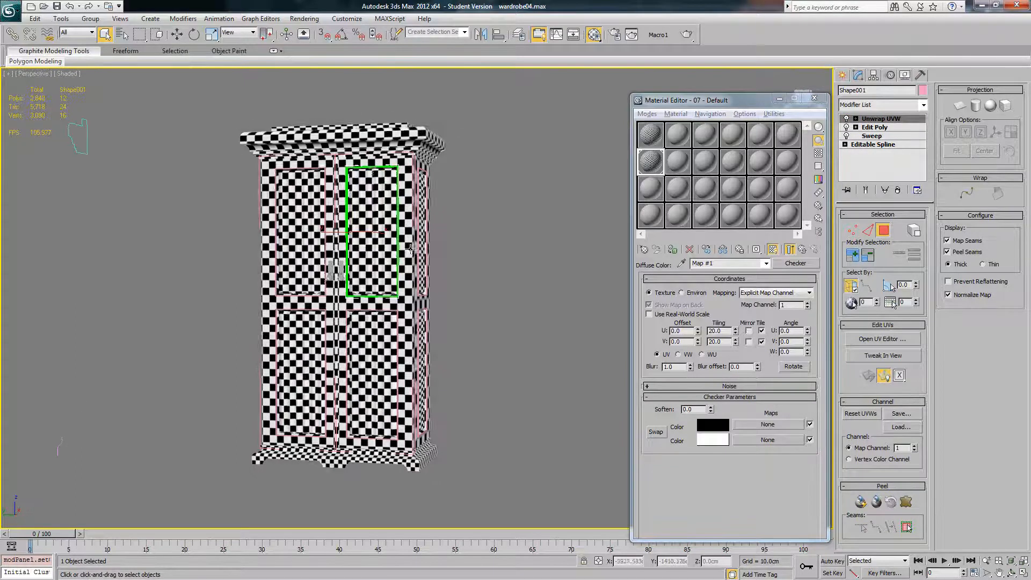
{"action": "left_click", "coordinate": [372, 247]}
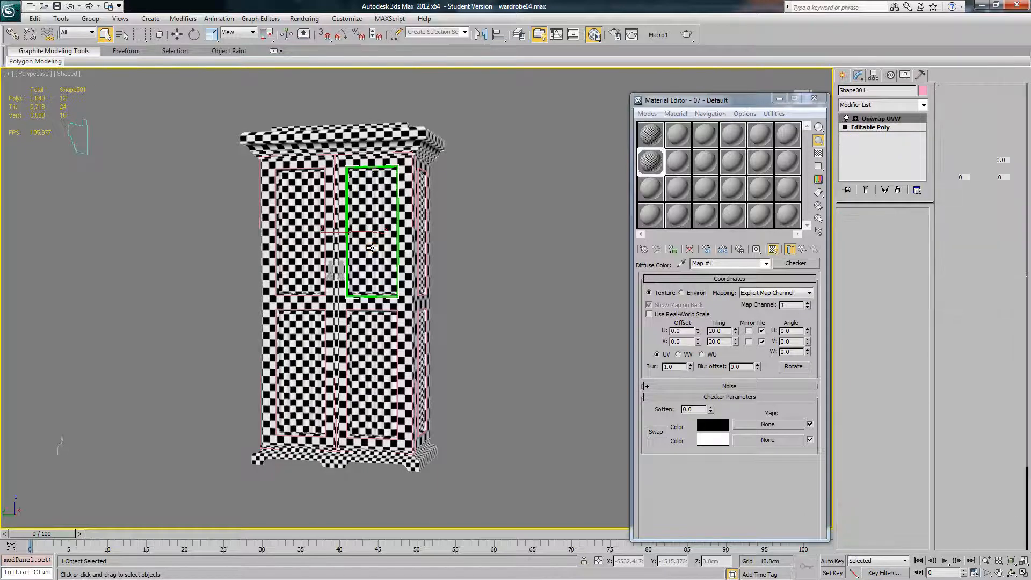
{"action": "left_click", "coordinate": [371, 248]}
{"action": "right_click", "coordinate": [380, 244]}
{"action": "left_click", "coordinate": [407, 215]}
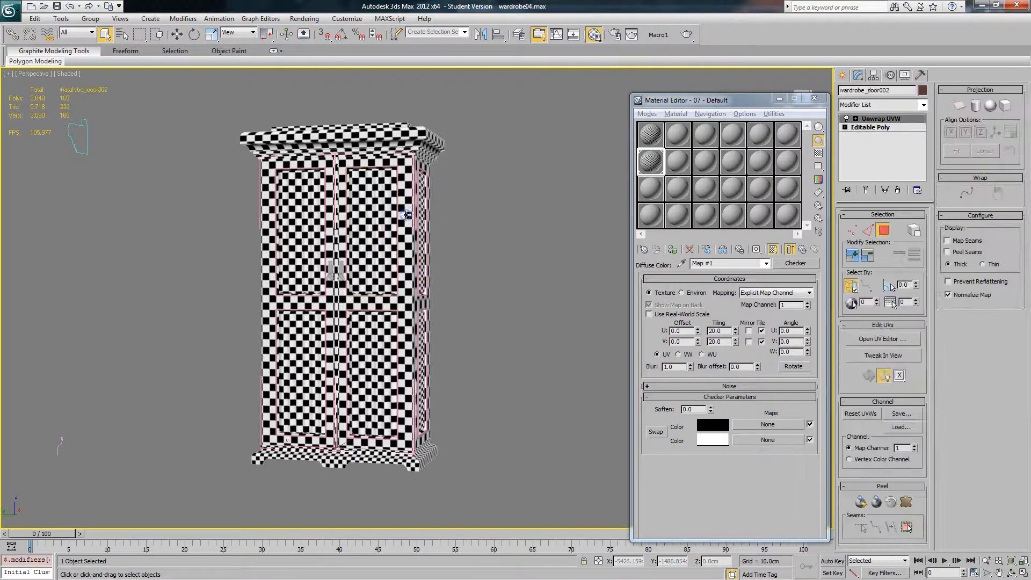
{"action": "middle_click_drag", "start_coordinate": [371, 278], "coordinate": [376, 253]}
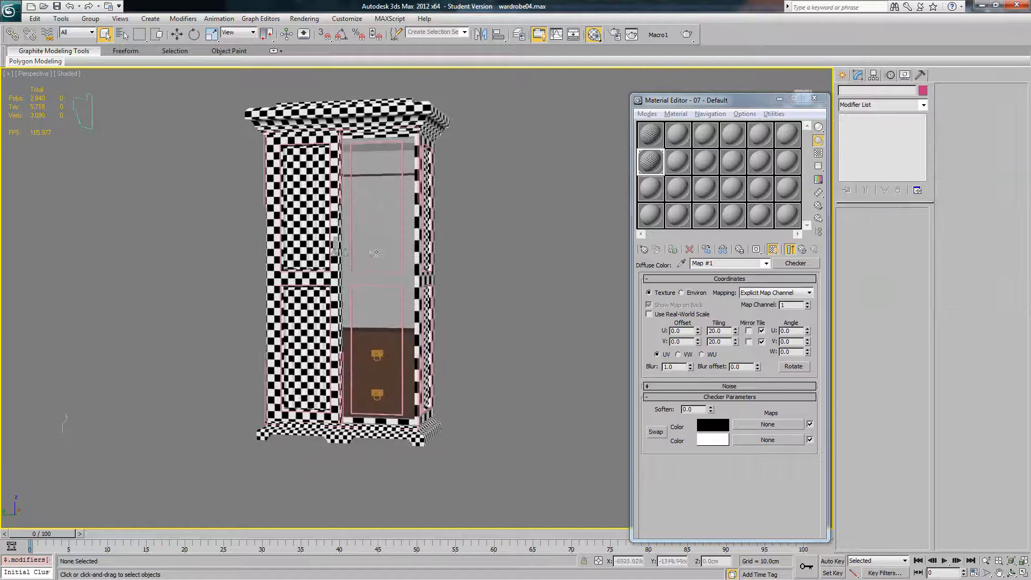
Step: Select the wardrobe's left door and hide it
{"action": "left_click", "coordinate": [306, 241]}
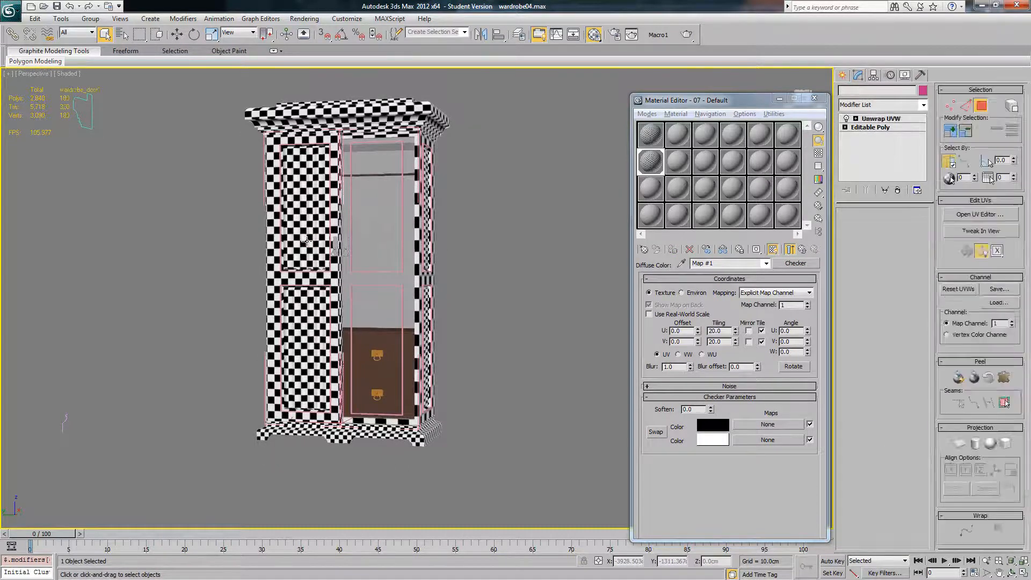
{"action": "right_click", "coordinate": [308, 236]}
{"action": "left_click", "coordinate": [329, 211]}
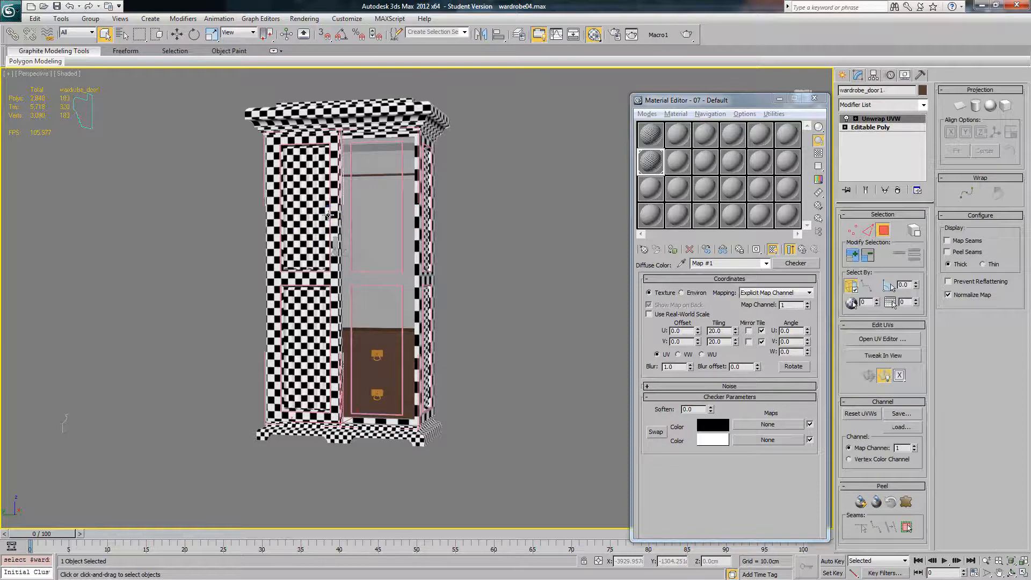
Step: Select the wardrobe's interior shell and drawer unit and hide everything else
{"action": "middle_click_drag", "start_coordinate": [341, 238], "coordinate": [322, 335], "text": "alt"}
{"action": "left_click", "coordinate": [321, 211]}
{"action": "left_click", "coordinate": [321, 329], "text": "ctrl"}
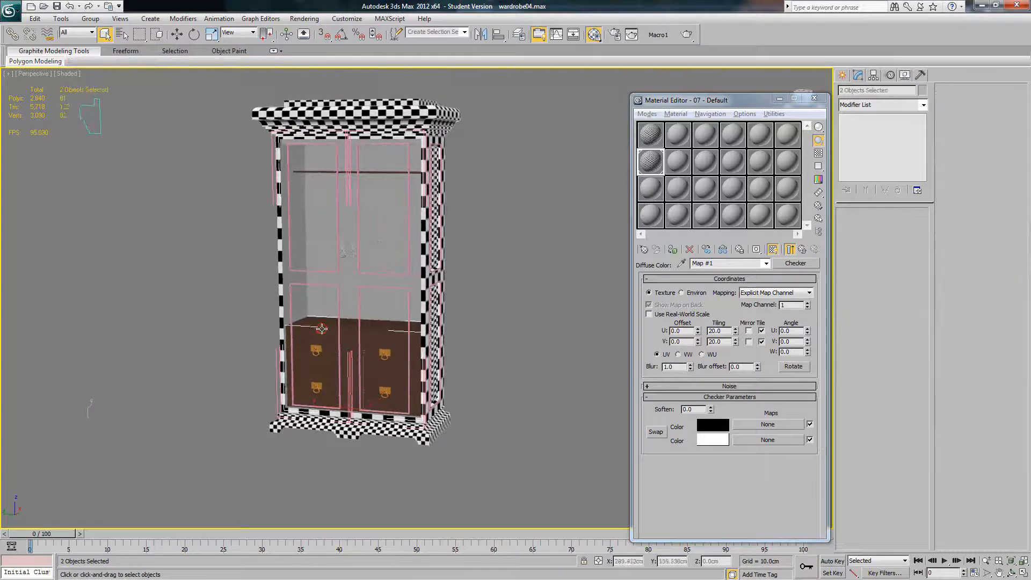
{"action": "right_click", "coordinate": [379, 303]}
{"action": "left_click", "coordinate": [404, 269]}
{"action": "left_click", "coordinate": [518, 295]}
Step: Apply an Unwrap UVW modifier to the wardrobe's interior shell and open its UV editor in face selection mode
{"action": "scroll", "coordinate": [396, 290], "scroll_direction": "up", "scroll_amount": 3}
{"action": "mouse_move", "coordinate": [422, 295]}
{"action": "middle_mouse_down", "text": "alt"}
{"action": "mouse_move", "coordinate": [391, 296]}
{"action": "mouse_move", "coordinate": [412, 281]}
{"action": "middle_mouse_up", "text": "alt"}
{"action": "left_click", "coordinate": [412, 280]}
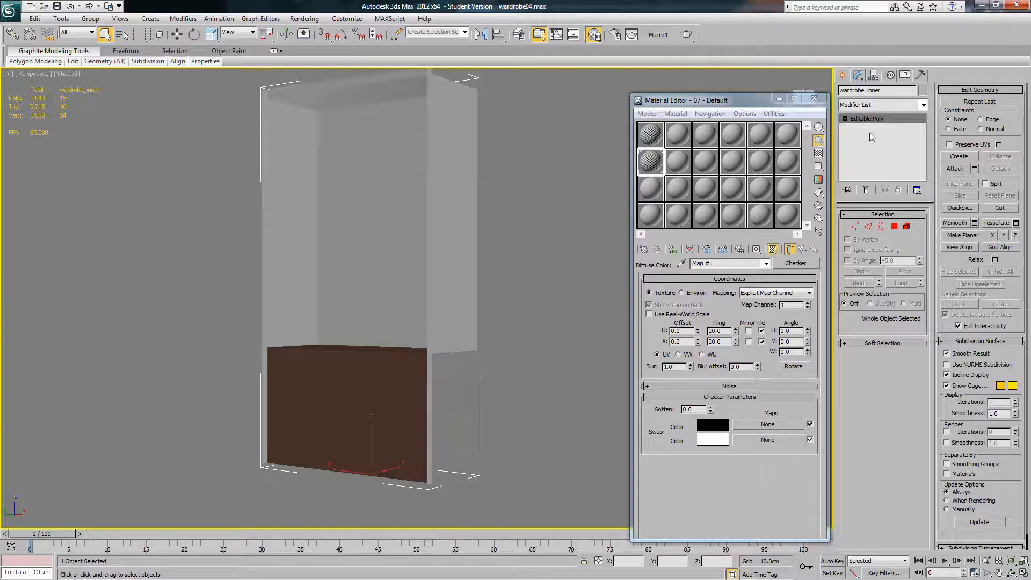
{"action": "left_click", "coordinate": [924, 106]}
{"action": "scroll", "coordinate": [876, 440], "scroll_direction": "down", "scroll_amount": 10}
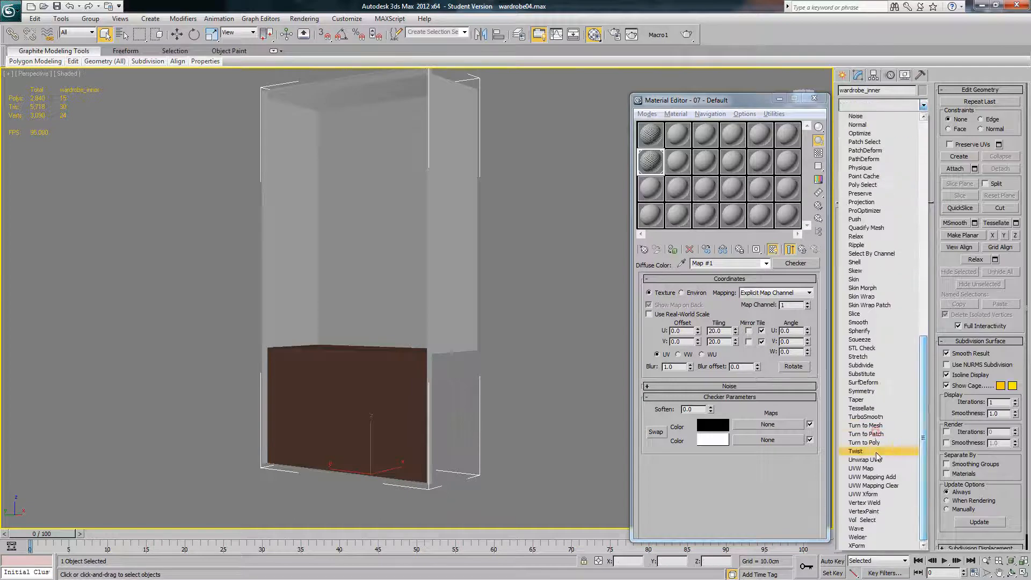
{"action": "left_click", "coordinate": [876, 461]}
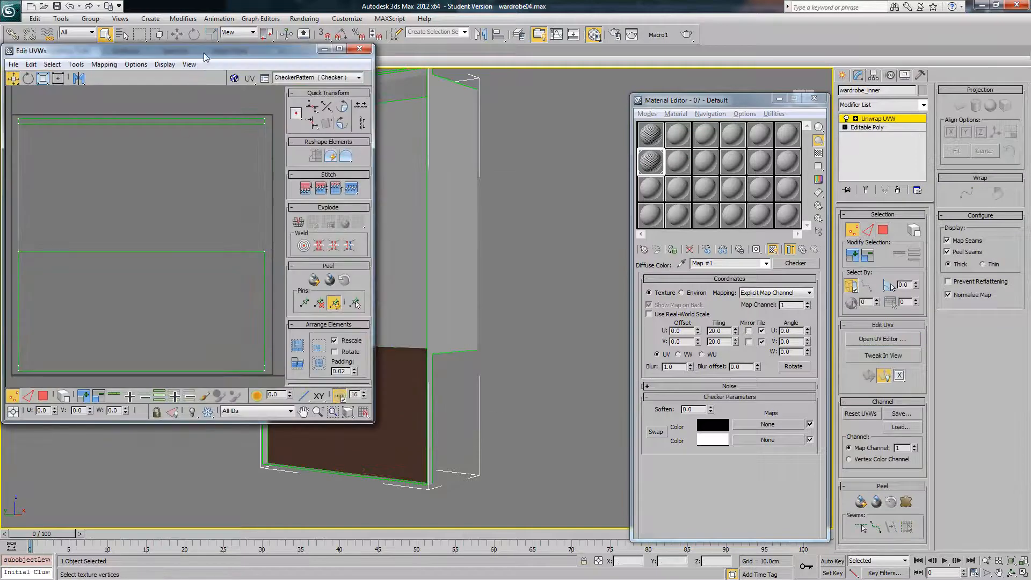
{"action": "left_click_drag", "start_coordinate": [204, 54], "coordinate": [785, 122]}
{"action": "middle_click_drag", "start_coordinate": [382, 234], "coordinate": [380, 252]}
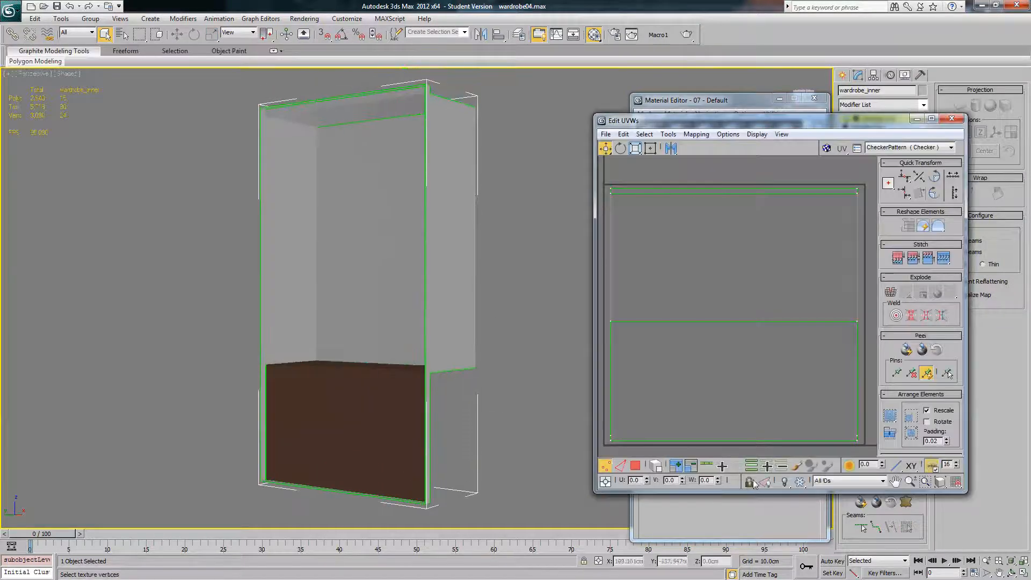
{"action": "left_click", "coordinate": [635, 466]}
Step: Select the interior shell's side walls, back, ceiling and all narrow front edge faces
{"action": "left_click", "coordinate": [301, 290]}
{"action": "middle_click_drag", "start_coordinate": [300, 290], "coordinate": [347, 300], "text": "alt"}
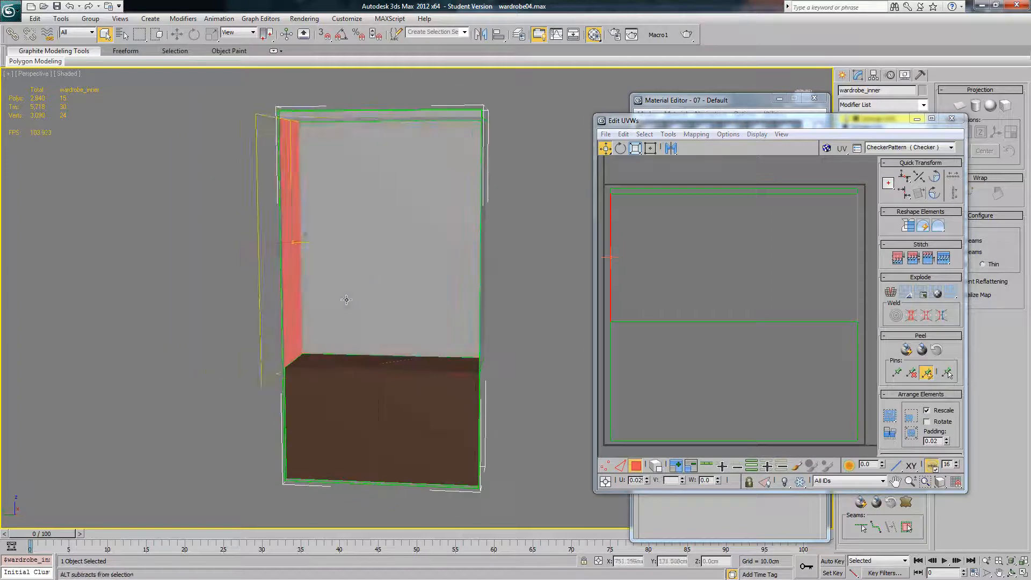
{"action": "left_click", "coordinate": [370, 270], "text": "ctrl"}
{"action": "middle_click_drag", "start_coordinate": [381, 268], "coordinate": [347, 191], "text": "alt"}
{"action": "left_click", "coordinate": [347, 191], "text": "ctrl"}
{"action": "middle_click_drag", "start_coordinate": [325, 134], "coordinate": [383, 227], "text": "alt"}
{"action": "middle_click_drag", "start_coordinate": [314, 347], "coordinate": [329, 242]}
{"action": "left_click", "coordinate": [303, 332], "text": "ctrl"}
{"action": "left_click", "coordinate": [327, 467], "text": "ctrl"}
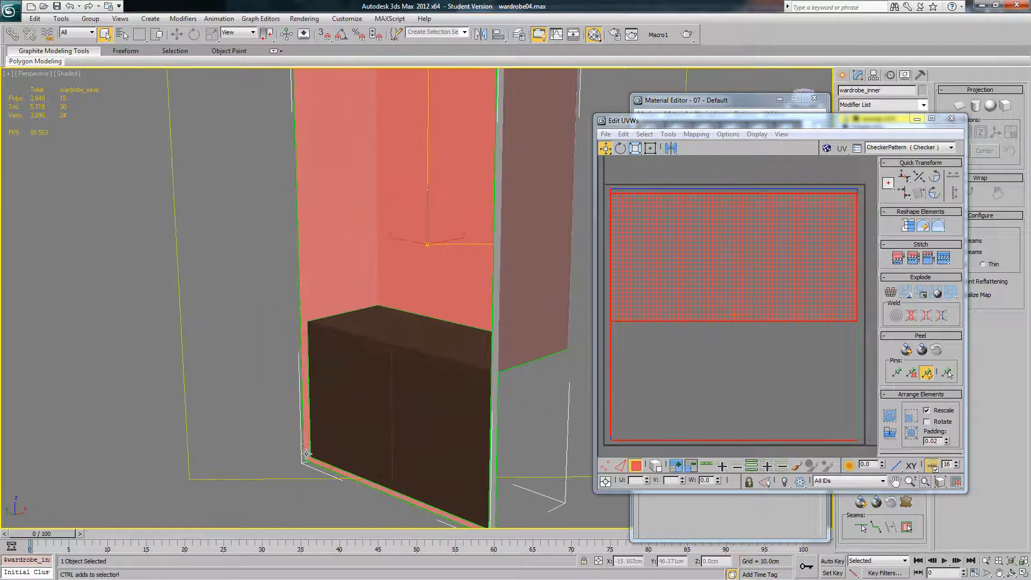
{"action": "middle_click_drag", "start_coordinate": [314, 460], "coordinate": [546, 457], "text": "alt"}
{"action": "left_click", "coordinate": [560, 460], "text": "ctrl"}
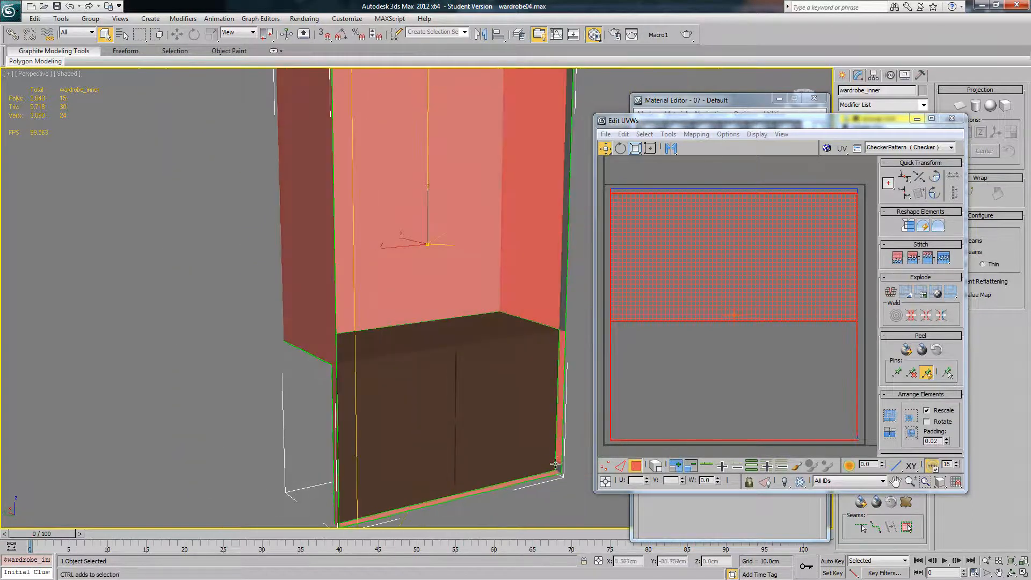
{"action": "middle_click_drag", "start_coordinate": [561, 315], "coordinate": [522, 341], "text": "alt"}
{"action": "middle_click_drag", "start_coordinate": [563, 117], "coordinate": [496, 221], "text": "alt"}
{"action": "scroll", "coordinate": [732, 290], "scroll_direction": "down", "scroll_amount": 2}
Step: Try Unfold Mapping with Walk to closest face on all the selected interior faces
{"action": "left_click", "coordinate": [710, 135]}
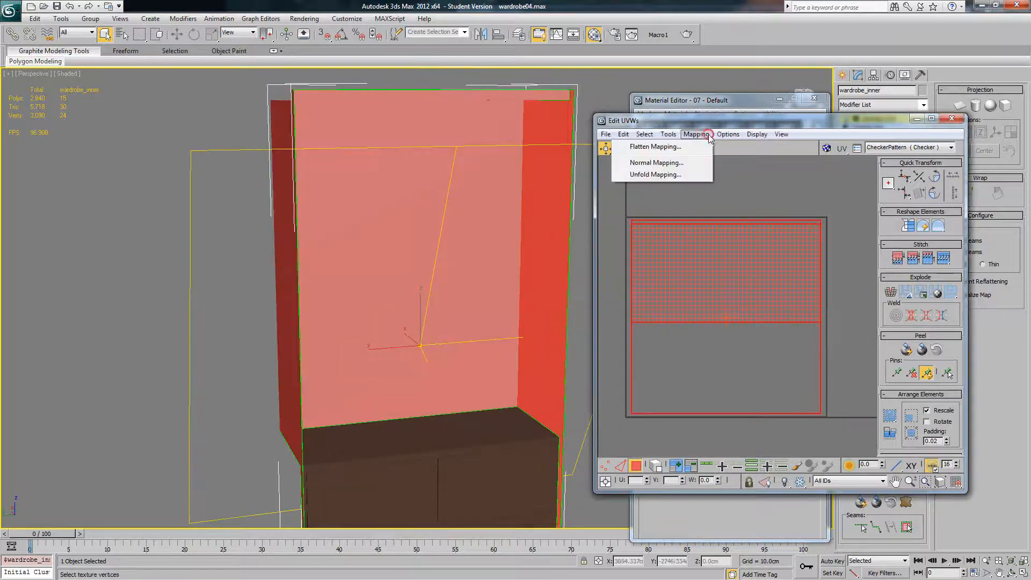
{"action": "left_click", "coordinate": [657, 174]}
{"action": "left_click", "coordinate": [166, 24]}
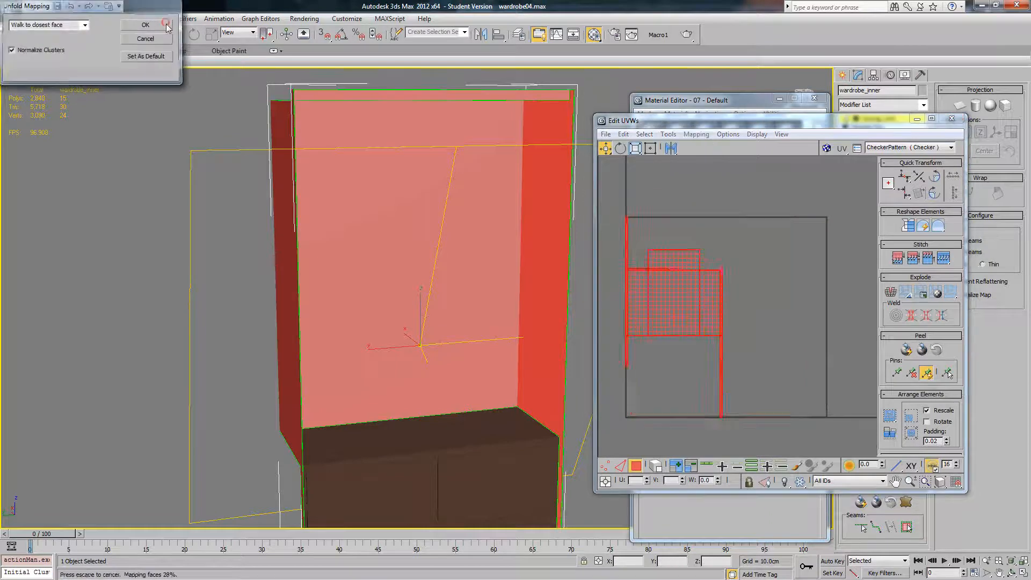
{"action": "scroll", "coordinate": [689, 277], "scroll_direction": "down", "scroll_amount": 1}
{"action": "mouse_move", "coordinate": [474, 229]}
{"action": "middle_mouse_down", "text": "alt"}
{"action": "mouse_move", "coordinate": [453, 243]}
{"action": "mouse_move", "coordinate": [454, 226]}
{"action": "middle_mouse_up", "text": "alt"}
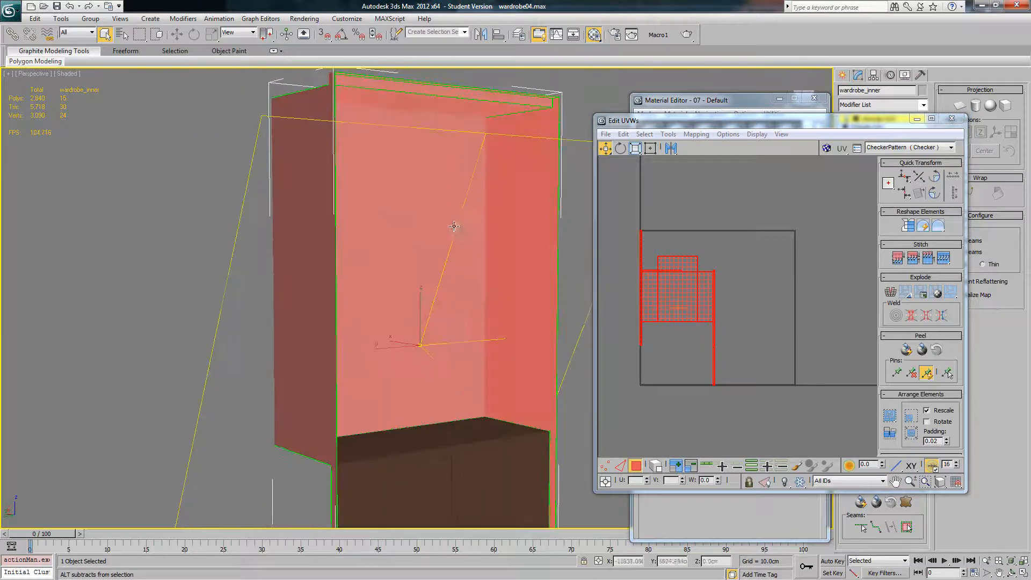
Step: Apply Normal Mapping with the Box Mapping option to the selected interior faces and deselect them
{"action": "left_click", "coordinate": [696, 134]}
{"action": "left_click", "coordinate": [665, 162]}
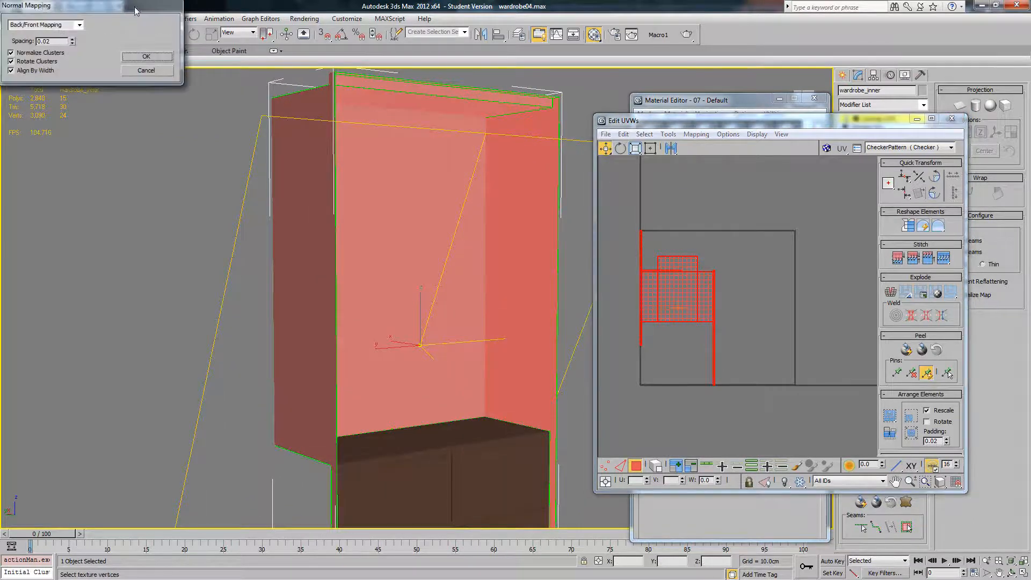
{"action": "left_click", "coordinate": [79, 25]}
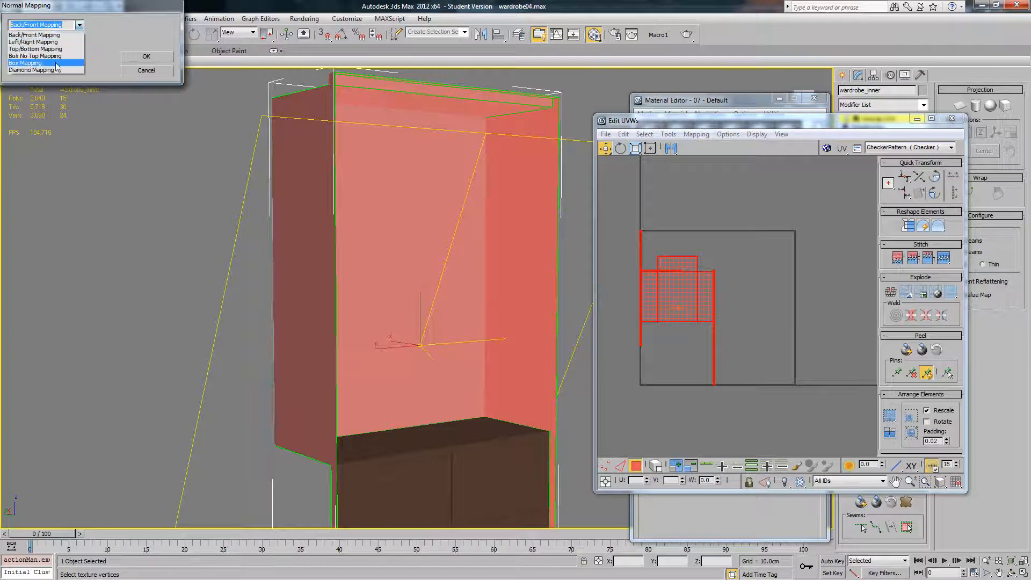
{"action": "left_click", "coordinate": [54, 65]}
{"action": "left_click", "coordinate": [144, 57]}
{"action": "left_click", "coordinate": [690, 263]}
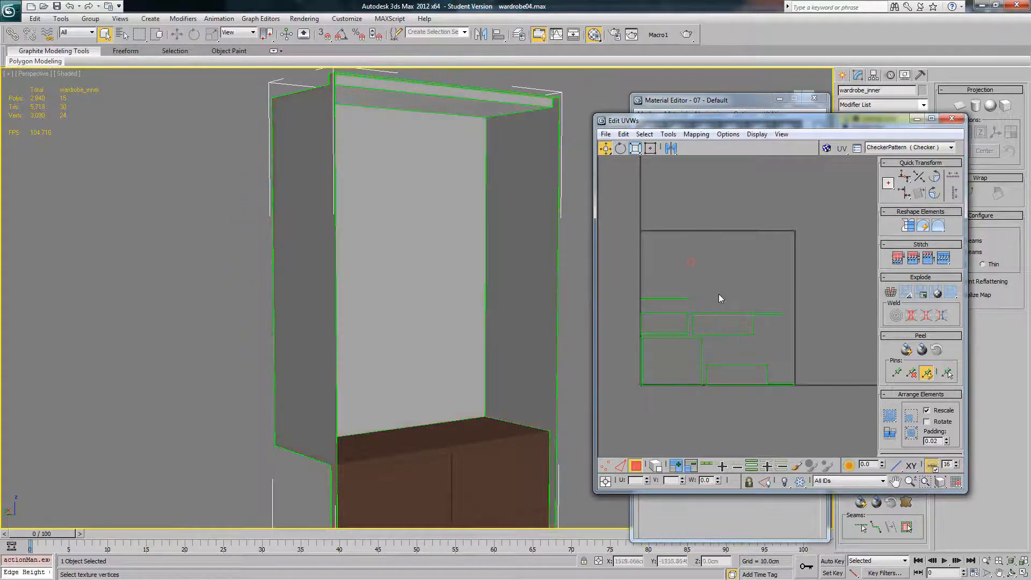
{"action": "middle_click_drag", "start_coordinate": [471, 244], "coordinate": [408, 236], "text": "alt"}
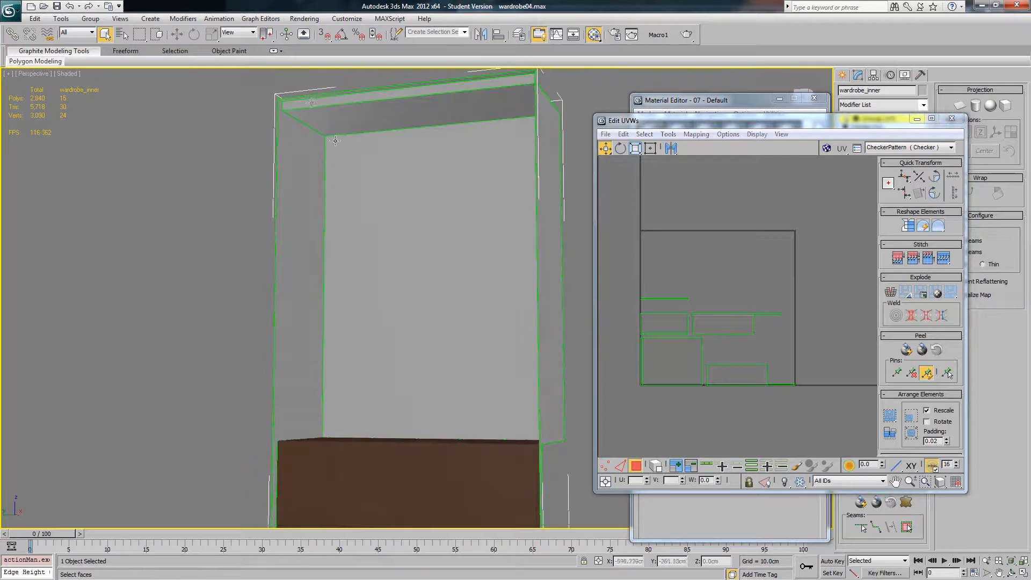
{"action": "left_click", "coordinate": [312, 102]}
{"action": "left_click", "coordinate": [325, 120], "text": "ctrl"}
{"action": "middle_click_drag", "start_coordinate": [328, 121], "coordinate": [349, 127], "text": "alt"}
{"action": "left_click", "coordinate": [781, 315]}
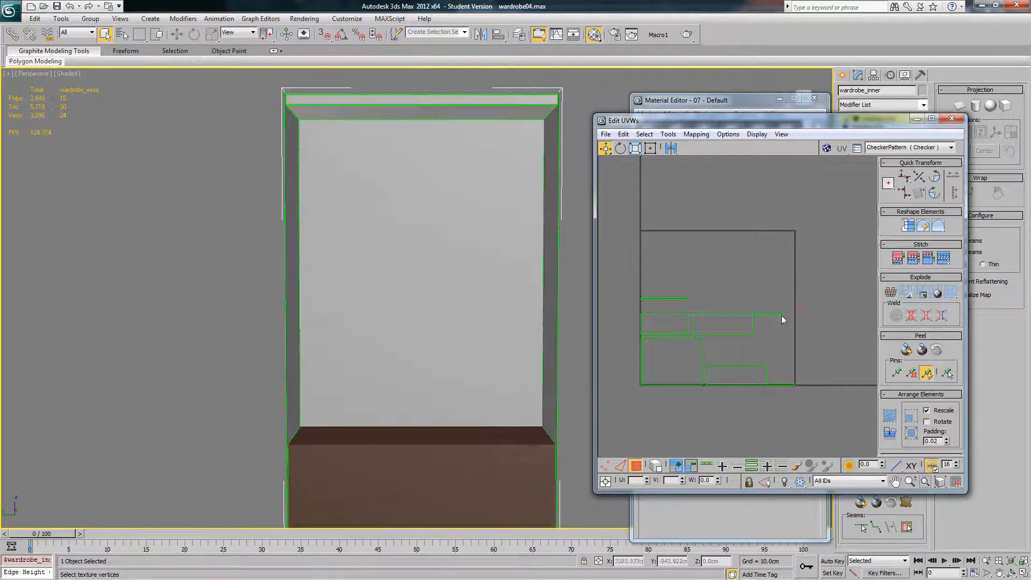
{"action": "scroll", "coordinate": [690, 312], "scroll_direction": "up", "scroll_amount": 2}
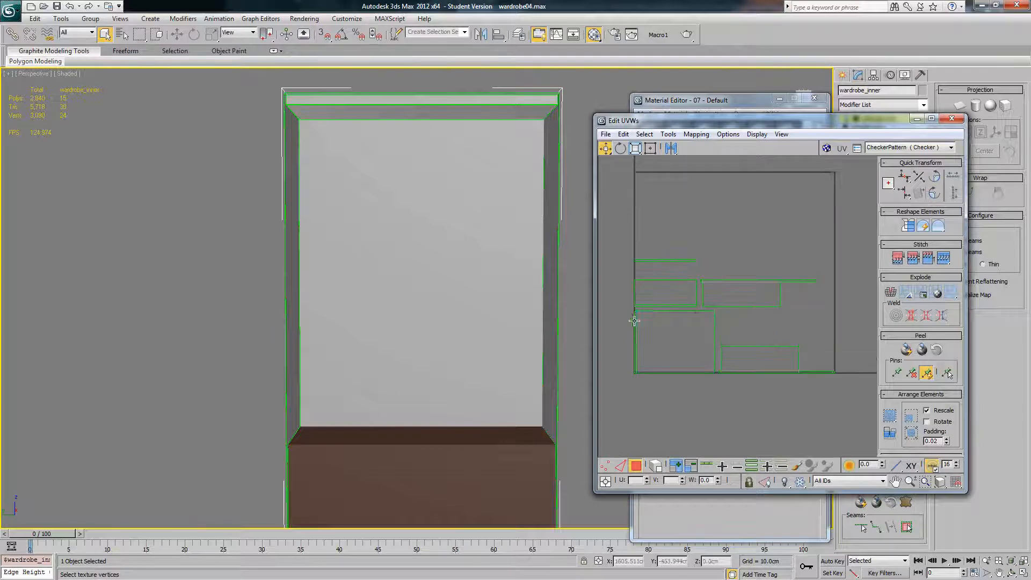
Step: Select the interior's back panel, both side walls and the narrow vertical front edge faces beside them
{"action": "left_click", "coordinate": [430, 290]}
{"action": "mouse_move", "coordinate": [430, 291]}
{"action": "middle_mouse_down", "text": "alt"}
{"action": "mouse_move", "coordinate": [434, 299]}
{"action": "mouse_move", "coordinate": [422, 296]}
{"action": "middle_mouse_up", "text": "alt"}
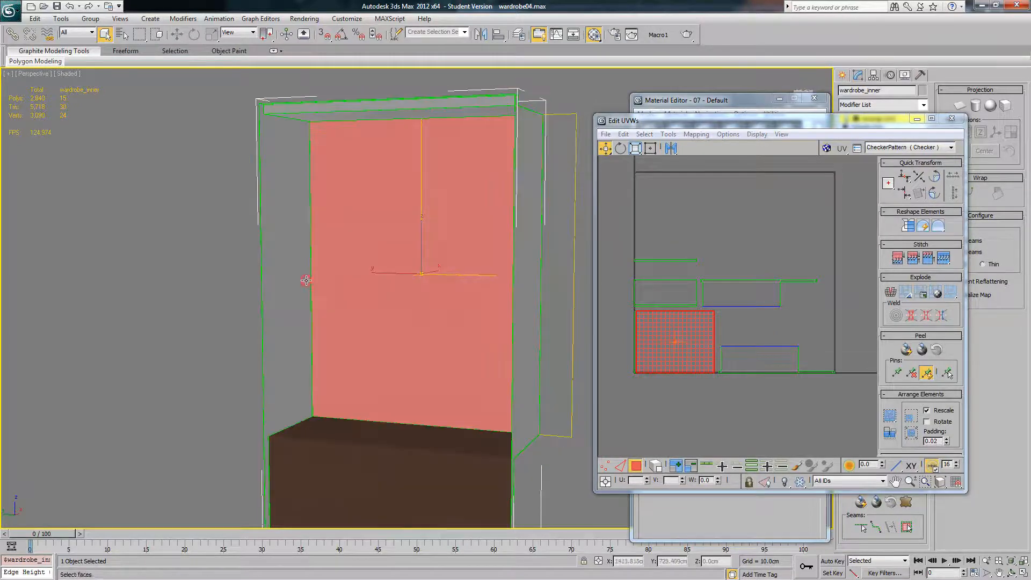
{"action": "left_click", "coordinate": [306, 281], "text": "ctrl"}
{"action": "middle_click_drag", "start_coordinate": [306, 281], "coordinate": [497, 256], "text": "alt"}
{"action": "middle_click_drag", "start_coordinate": [438, 244], "coordinate": [376, 237], "text": "alt"}
{"action": "left_click", "coordinate": [463, 224], "text": "ctrl"}
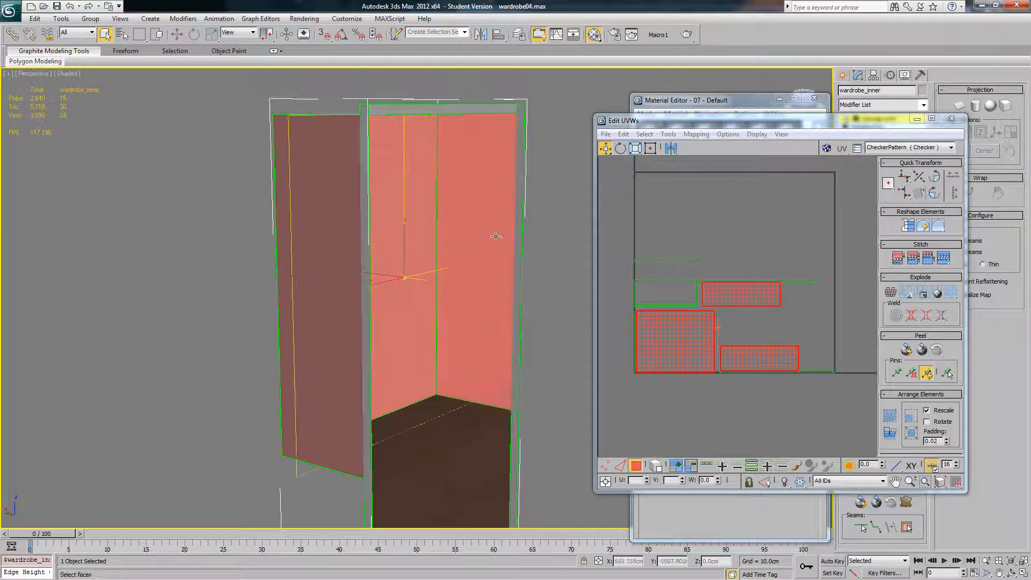
{"action": "middle_click_drag", "start_coordinate": [464, 223], "coordinate": [290, 200], "text": "alt"}
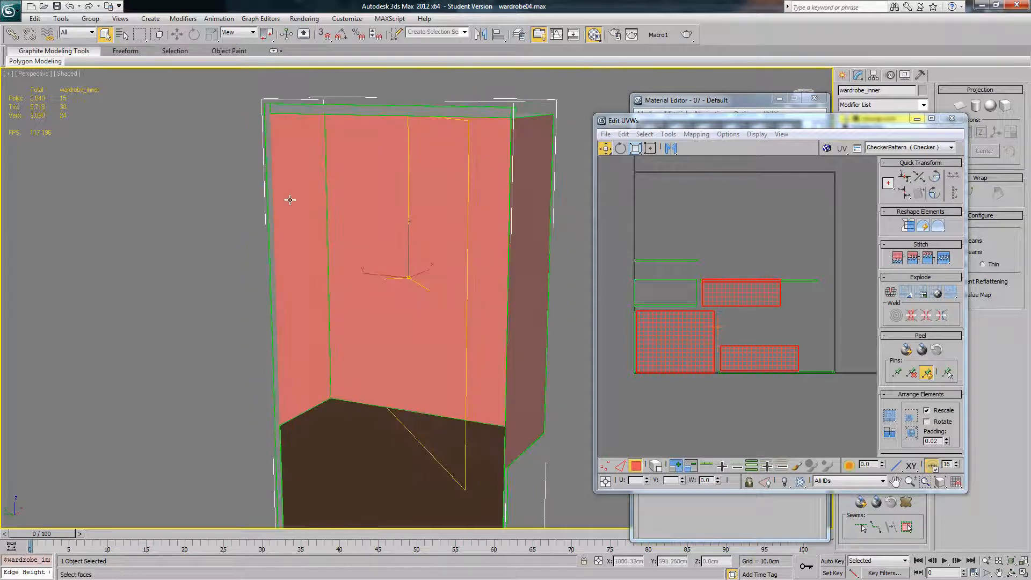
{"action": "left_click", "coordinate": [270, 168], "text": "ctrl"}
{"action": "middle_click_drag", "start_coordinate": [266, 108], "coordinate": [558, 112], "text": "alt"}
{"action": "left_click", "coordinate": [548, 108], "text": "ctrl"}
{"action": "middle_click_drag", "start_coordinate": [522, 403], "coordinate": [279, 318]}
{"action": "left_click", "coordinate": [512, 321], "text": "ctrl"}
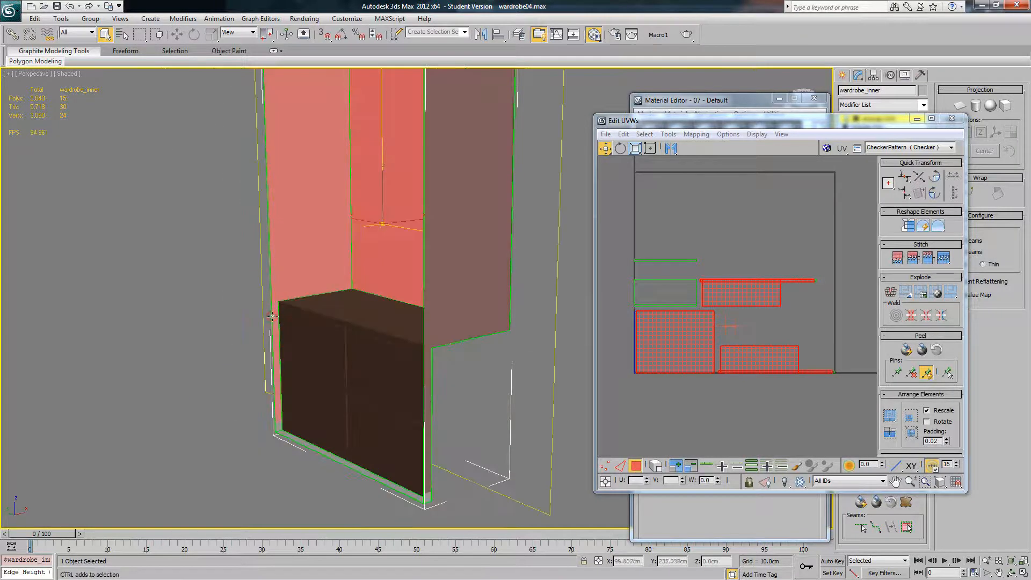
{"action": "middle_click_drag", "start_coordinate": [275, 438], "coordinate": [427, 410], "text": "alt"}
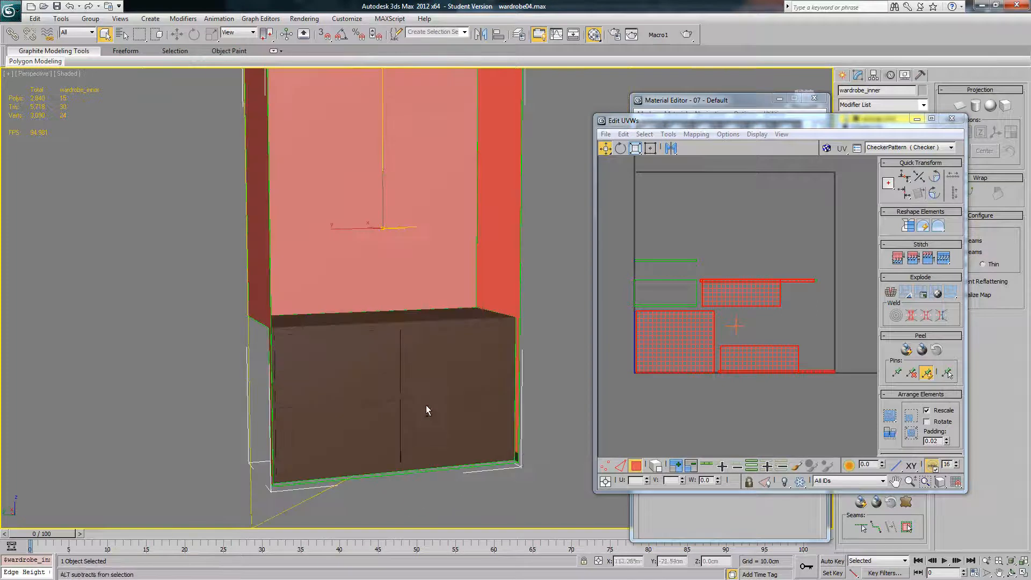
Step: Unfold the selected back and side faces with Walk to closest face and move the island below the texture square
{"action": "left_click", "coordinate": [697, 135]}
{"action": "left_click", "coordinate": [674, 175]}
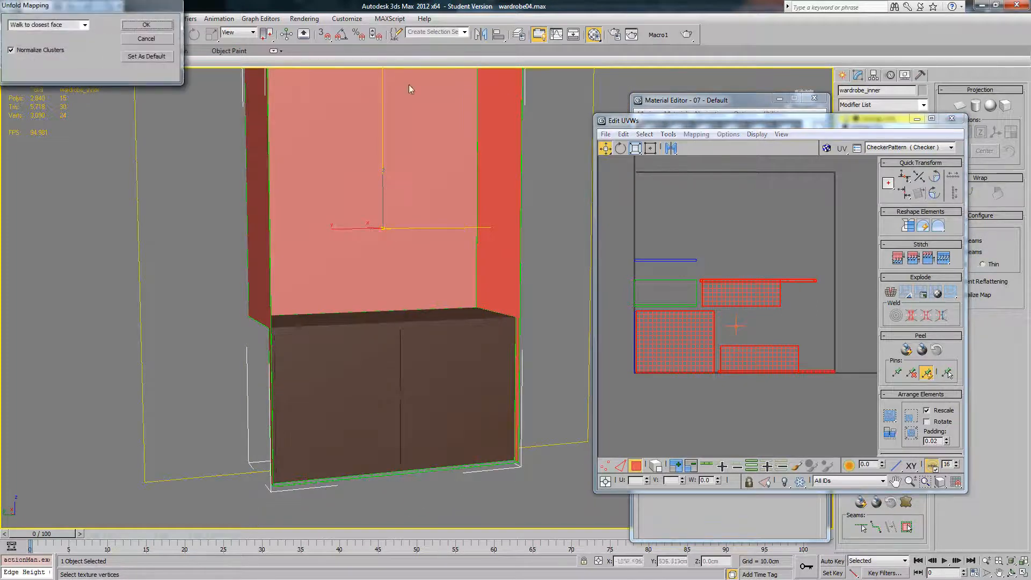
{"action": "left_click", "coordinate": [162, 25]}
{"action": "left_click_drag", "start_coordinate": [746, 281], "coordinate": [735, 451]}
{"action": "scroll", "coordinate": [790, 366], "scroll_direction": "down", "scroll_amount": 2}
{"action": "middle_click_drag", "start_coordinate": [756, 400], "coordinate": [743, 292]}
{"action": "scroll", "coordinate": [742, 292], "scroll_direction": "down", "scroll_amount": 2}
{"action": "left_click_drag", "start_coordinate": [744, 274], "coordinate": [748, 305]}
{"action": "left_click", "coordinate": [735, 265]}
Step: Select the remaining UV pieces inside the texture square and unfold them with Walk to closest face
{"action": "middle_click_drag", "start_coordinate": [707, 257], "coordinate": [716, 287]}
{"action": "left_click_drag", "start_coordinate": [661, 225], "coordinate": [733, 297]}
{"action": "middle_click_drag", "start_coordinate": [378, 154], "coordinate": [403, 279]}
{"action": "middle_click_drag", "start_coordinate": [403, 279], "coordinate": [367, 280], "text": "alt"}
{"action": "middle_click_drag", "start_coordinate": [670, 264], "coordinate": [666, 247]}
{"action": "scroll", "coordinate": [665, 246], "scroll_direction": "up", "scroll_amount": 2}
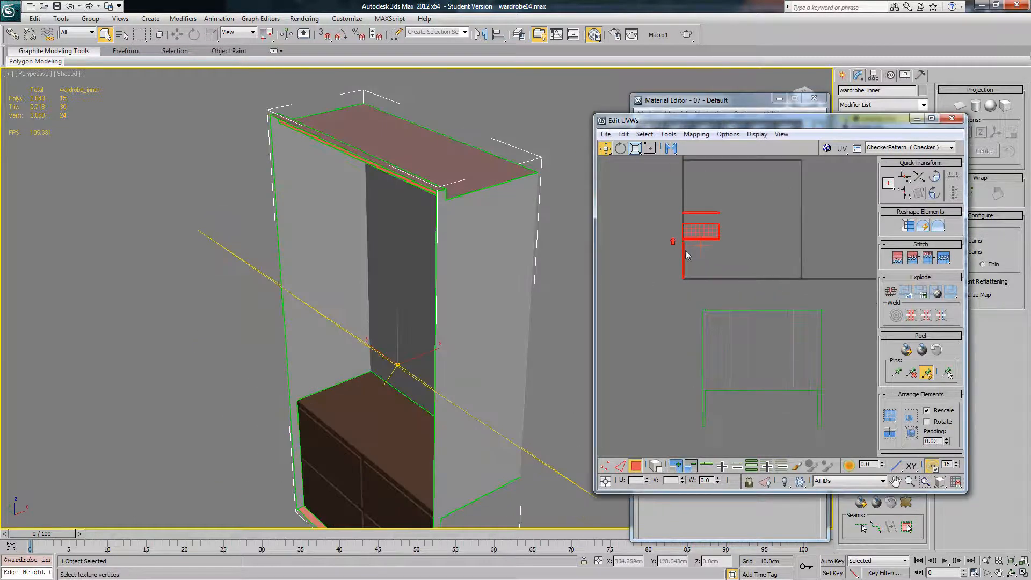
{"action": "left_click", "coordinate": [697, 133]}
{"action": "left_click", "coordinate": [664, 178]}
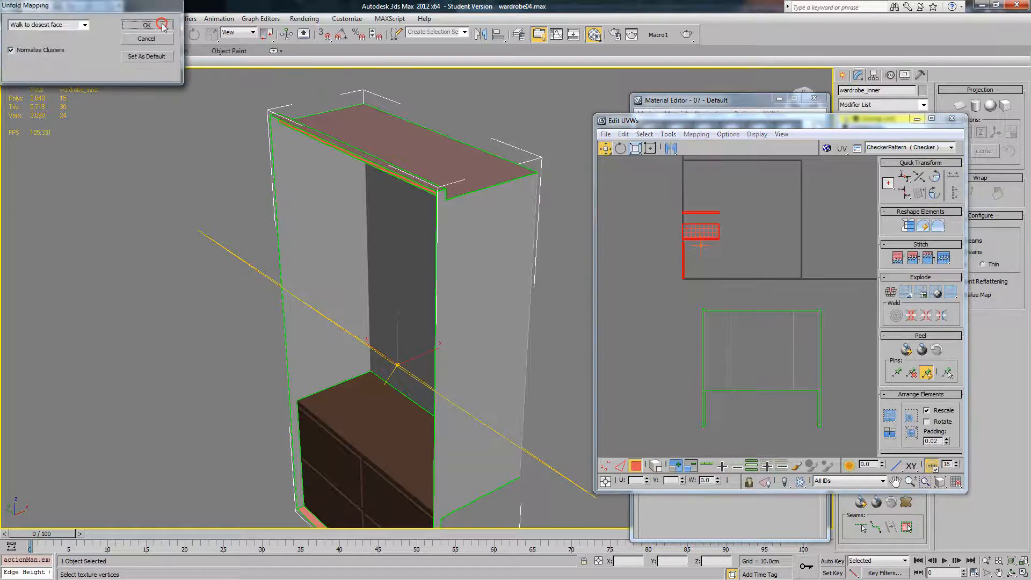
{"action": "left_click", "coordinate": [162, 25]}
{"action": "left_click", "coordinate": [789, 228]}
Step: Move the UVs of the ceiling panel and its front strip out of the texture square, down and to the left
{"action": "left_click", "coordinate": [726, 199]}
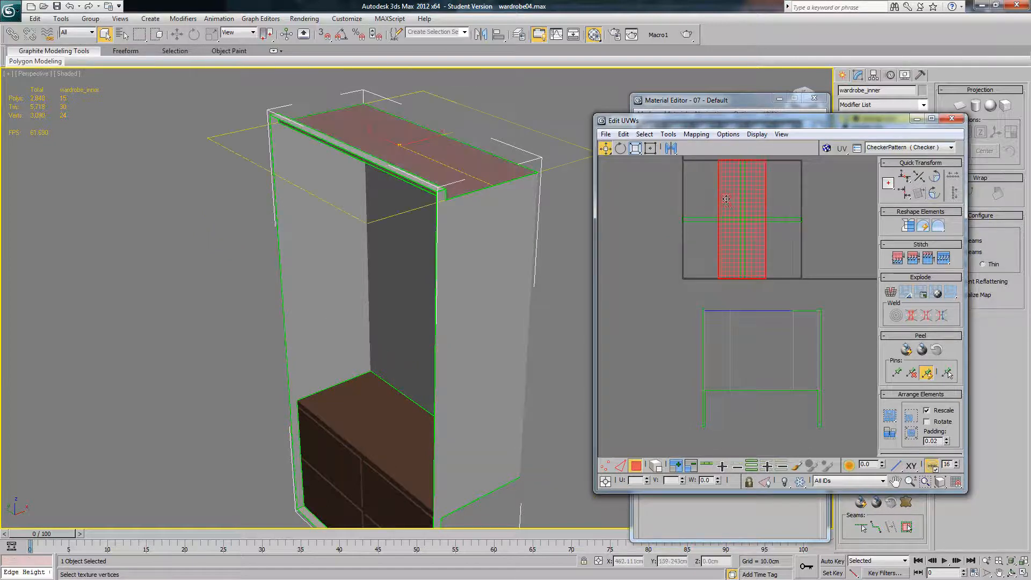
{"action": "middle_click_drag", "start_coordinate": [731, 212], "coordinate": [737, 209]}
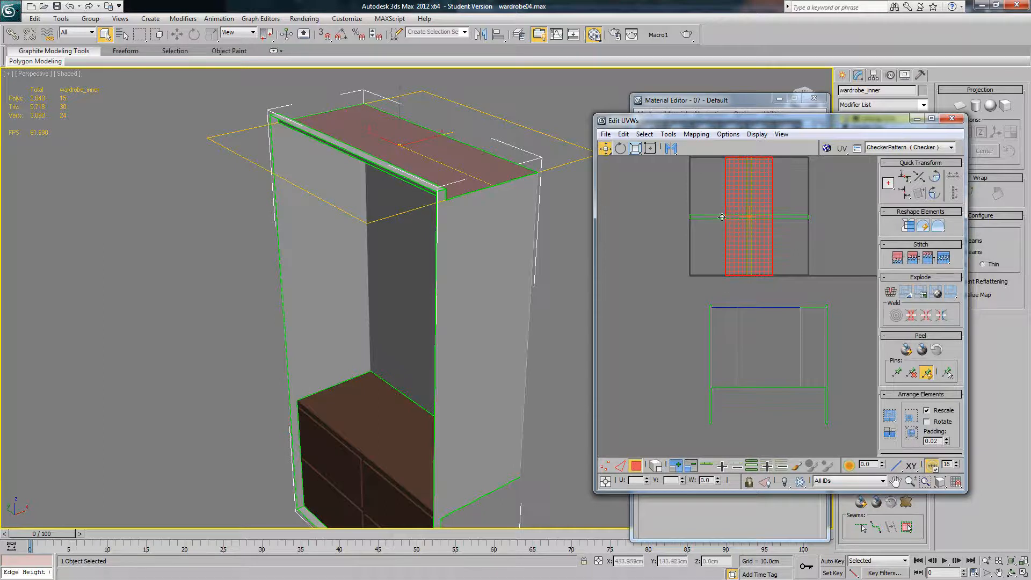
{"action": "left_click", "coordinate": [706, 217]}
{"action": "left_click", "coordinate": [746, 235]}
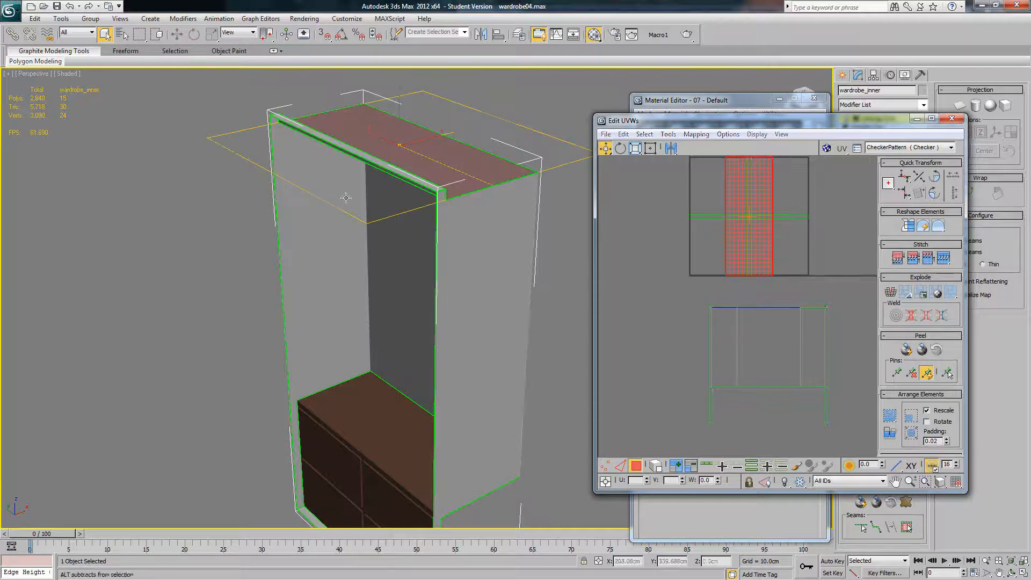
{"action": "middle_click_drag", "start_coordinate": [345, 200], "coordinate": [338, 137], "text": "alt"}
{"action": "left_click", "coordinate": [345, 125], "text": "ctrl"}
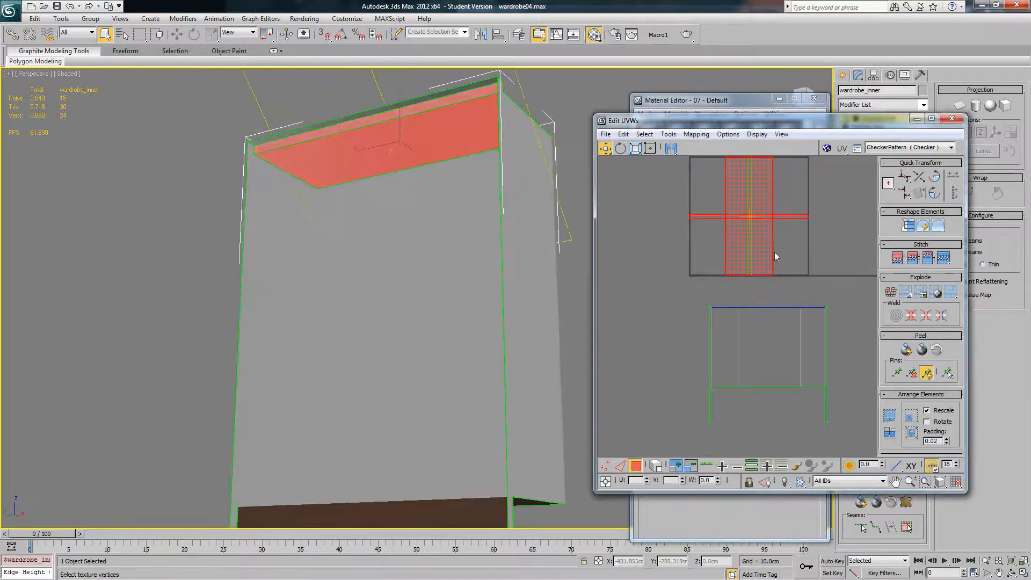
{"action": "left_click_drag", "start_coordinate": [739, 241], "coordinate": [635, 294]}
{"action": "left_click", "coordinate": [704, 247]}
{"action": "middle_click_drag", "start_coordinate": [689, 258], "coordinate": [718, 260]}
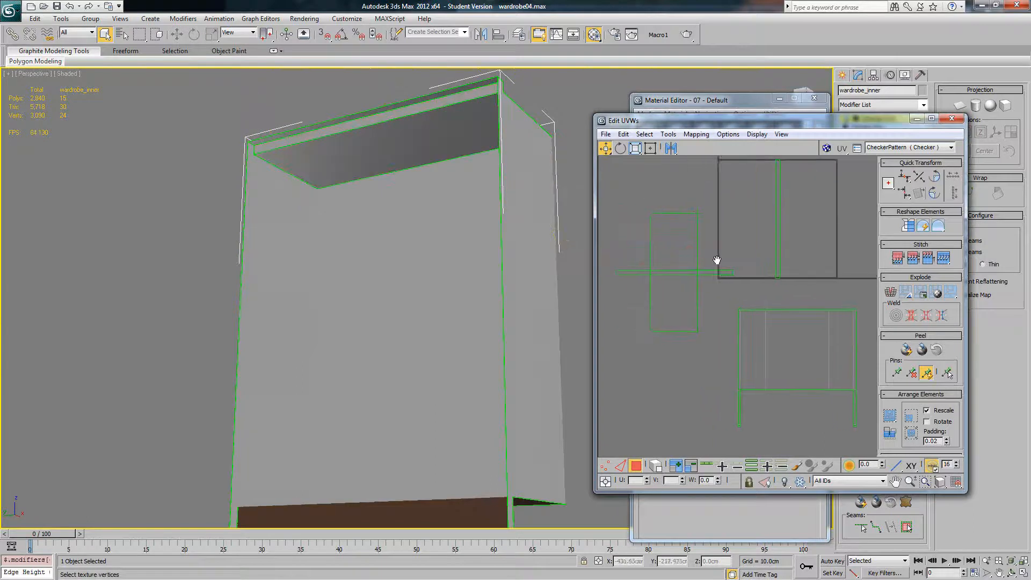
Step: Select the ceiling panel and its front strip together and unfold them into one joined island
{"action": "left_click", "coordinate": [714, 272]}
{"action": "left_click_drag", "start_coordinate": [714, 272], "coordinate": [683, 289]}
{"action": "left_click", "coordinate": [665, 296], "text": "ctrl"}
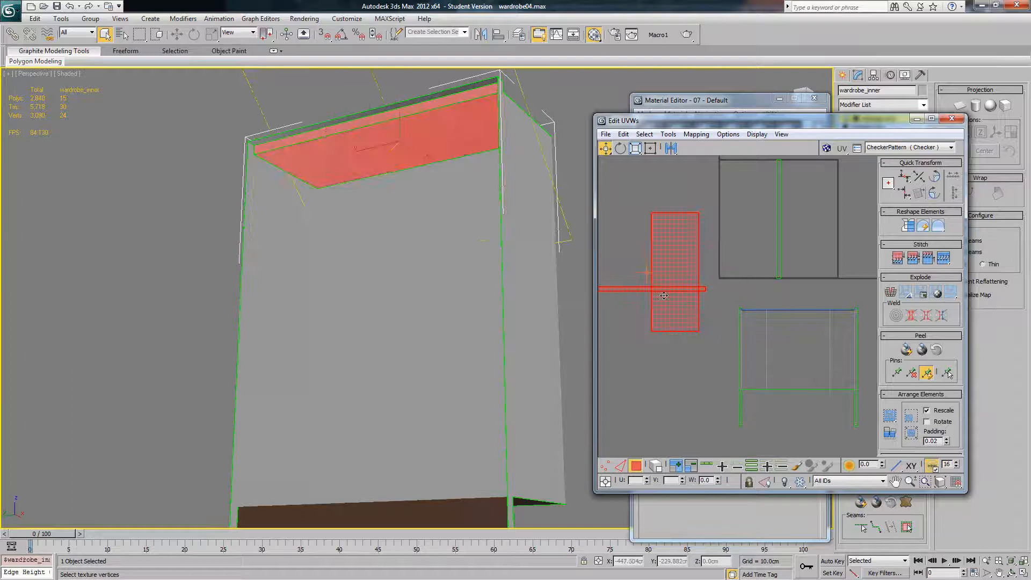
{"action": "left_click", "coordinate": [697, 134]}
{"action": "left_click", "coordinate": [653, 175]}
{"action": "key", "text": "Return"}
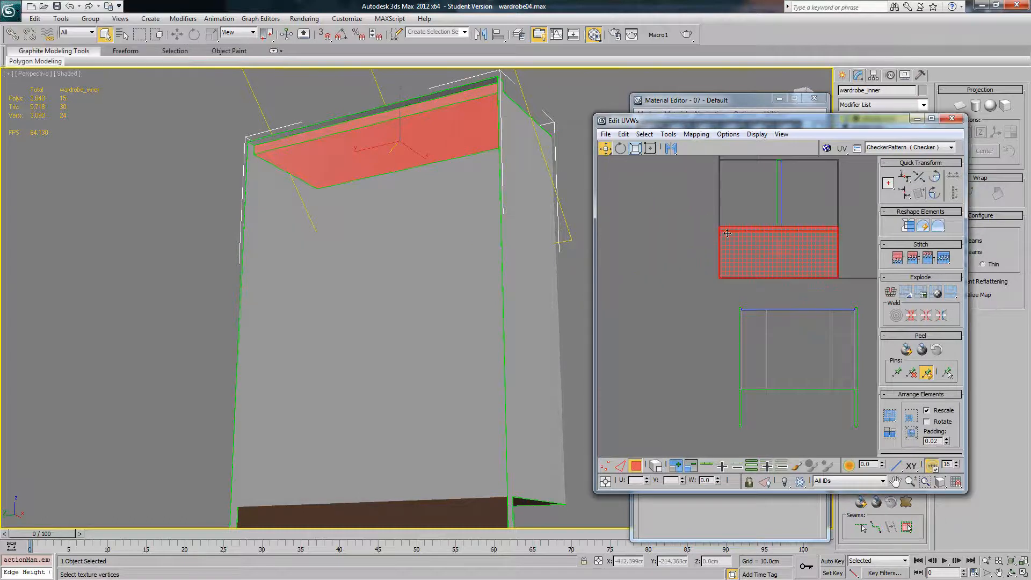
Step: Place the ceiling island directly above the large back-and-sides island, roughly aligned with its width
{"action": "left_click_drag", "start_coordinate": [743, 248], "coordinate": [700, 347]}
{"action": "middle_click_drag", "start_coordinate": [729, 328], "coordinate": [656, 270]}
{"action": "scroll", "coordinate": [731, 320], "scroll_direction": "up", "scroll_amount": 4}
{"action": "left_click_drag", "start_coordinate": [662, 295], "coordinate": [792, 177]}
{"action": "middle_click_drag", "start_coordinate": [759, 230], "coordinate": [688, 361]}
{"action": "left_click_drag", "start_coordinate": [704, 305], "coordinate": [704, 280]}
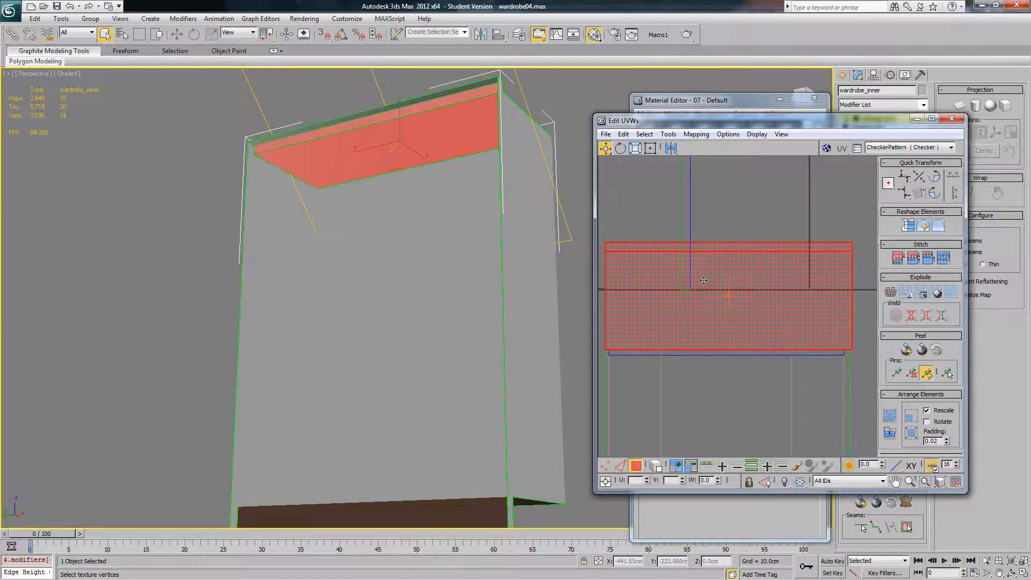
Step: Move the thin vertical UV strips of the shell's front edge from the texture square to below the back-and-sides island
{"action": "middle_click_drag", "start_coordinate": [707, 222], "coordinate": [712, 190]}
{"action": "left_click", "coordinate": [698, 250]}
{"action": "scroll", "coordinate": [697, 250], "scroll_direction": "down", "scroll_amount": 4}
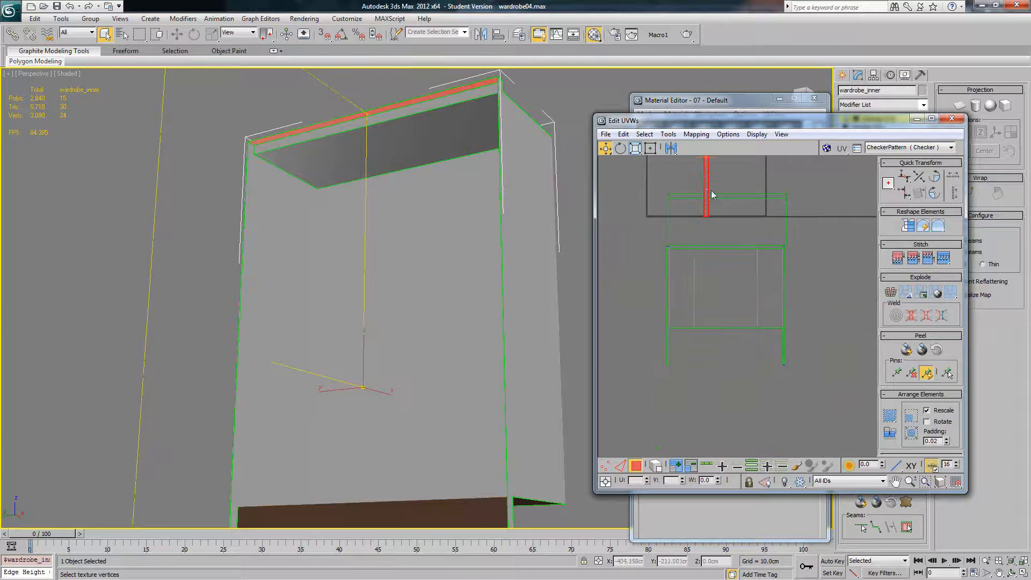
{"action": "left_click_drag", "start_coordinate": [706, 215], "coordinate": [699, 422]}
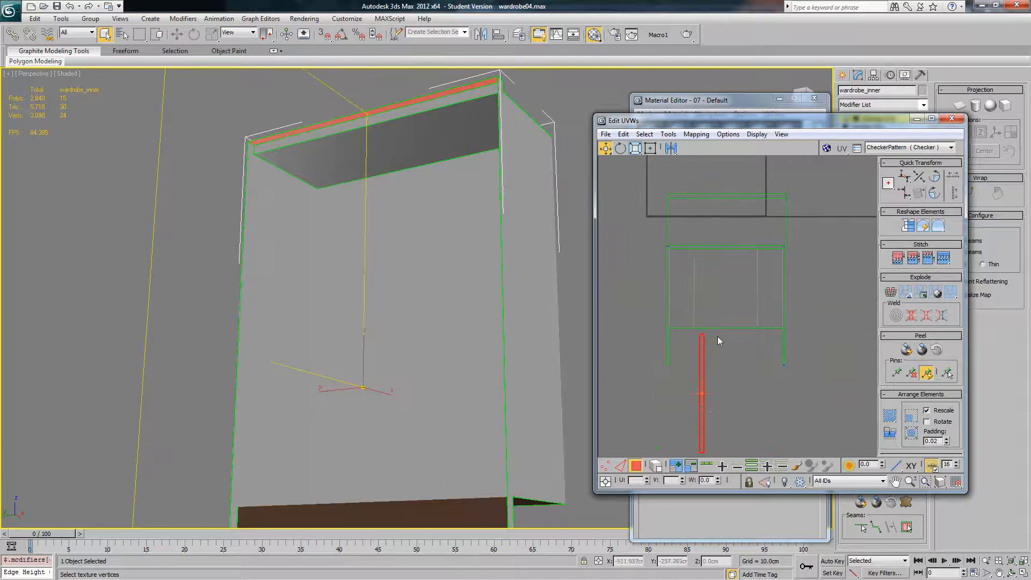
Step: Rotate both overlapping front-edge UV strips 90 degrees so they lie horizontally
{"action": "middle_click_drag", "start_coordinate": [431, 302], "coordinate": [447, 224]}
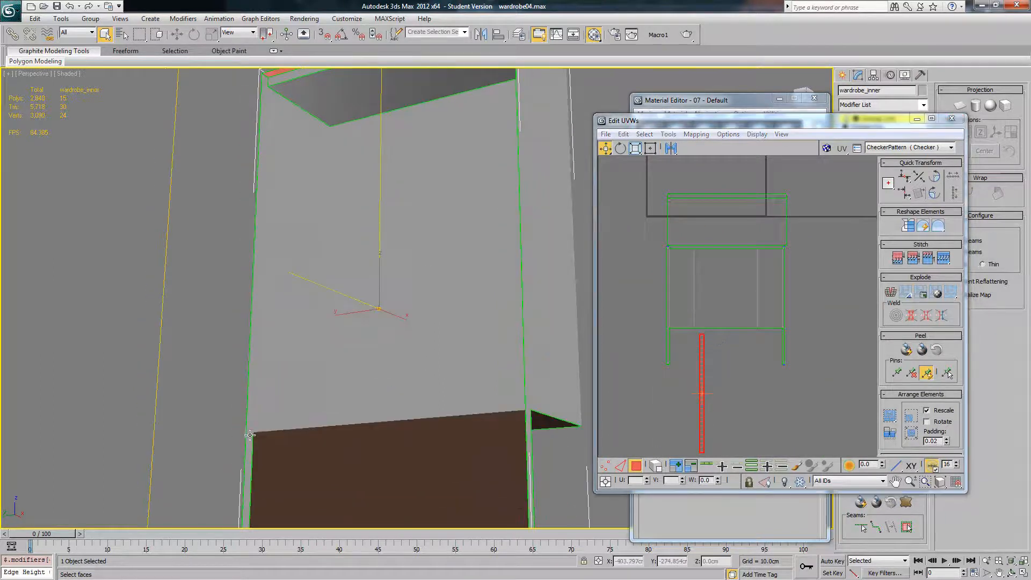
{"action": "left_click", "coordinate": [250, 435]}
{"action": "middle_click_drag", "start_coordinate": [686, 411], "coordinate": [689, 403]}
{"action": "left_click", "coordinate": [705, 380]}
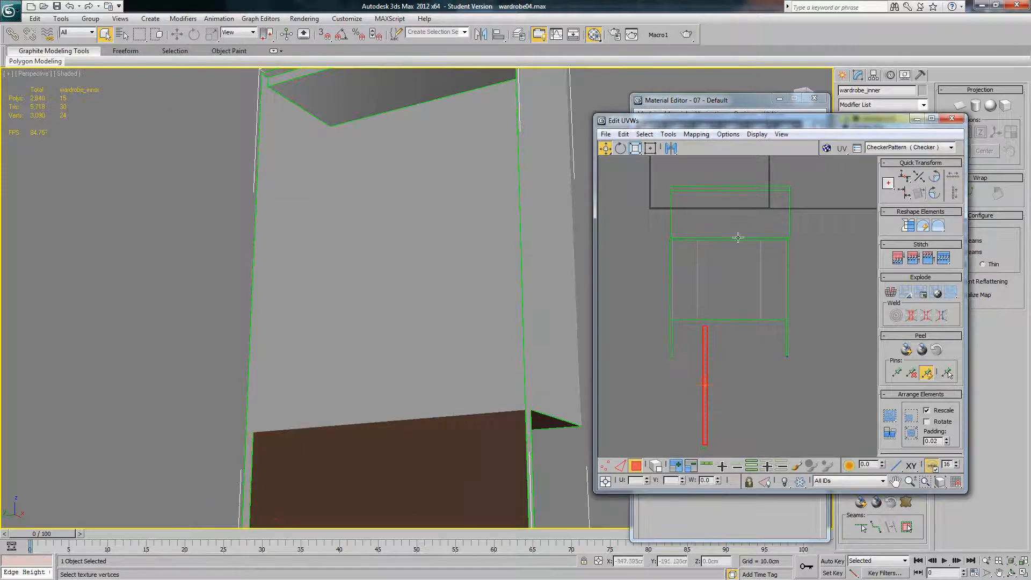
{"action": "left_click", "coordinate": [934, 177]}
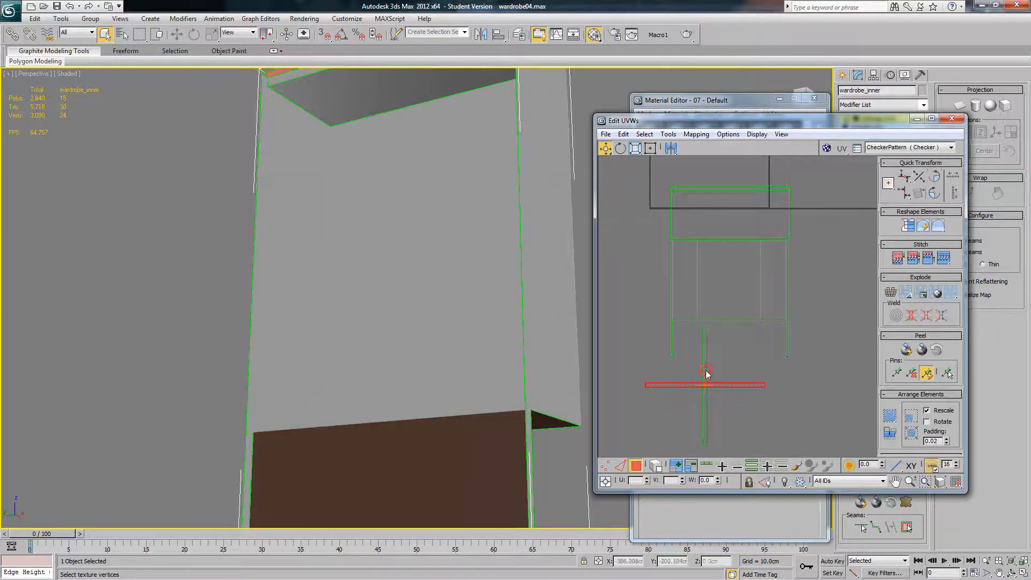
{"action": "left_click", "coordinate": [706, 371]}
{"action": "middle_click_drag", "start_coordinate": [431, 376], "coordinate": [456, 231]}
{"action": "scroll", "coordinate": [442, 272], "scroll_direction": "down", "scroll_amount": 3}
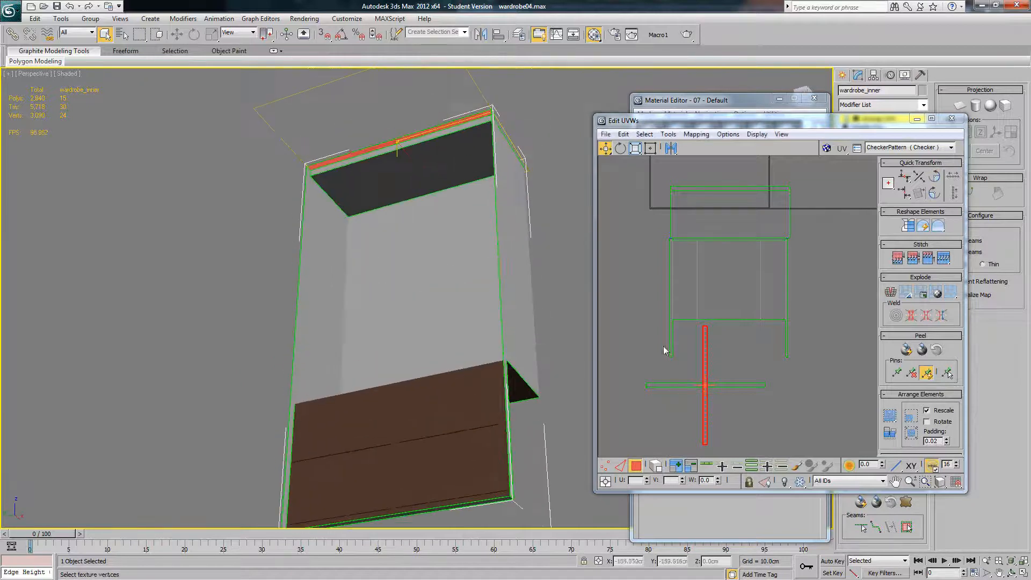
{"action": "left_click", "coordinate": [936, 180]}
Step: Place the upper front strip along the top of the ceiling island and the lower front strip across the bottom of the side strips
{"action": "left_click_drag", "start_coordinate": [699, 386], "coordinate": [726, 183]}
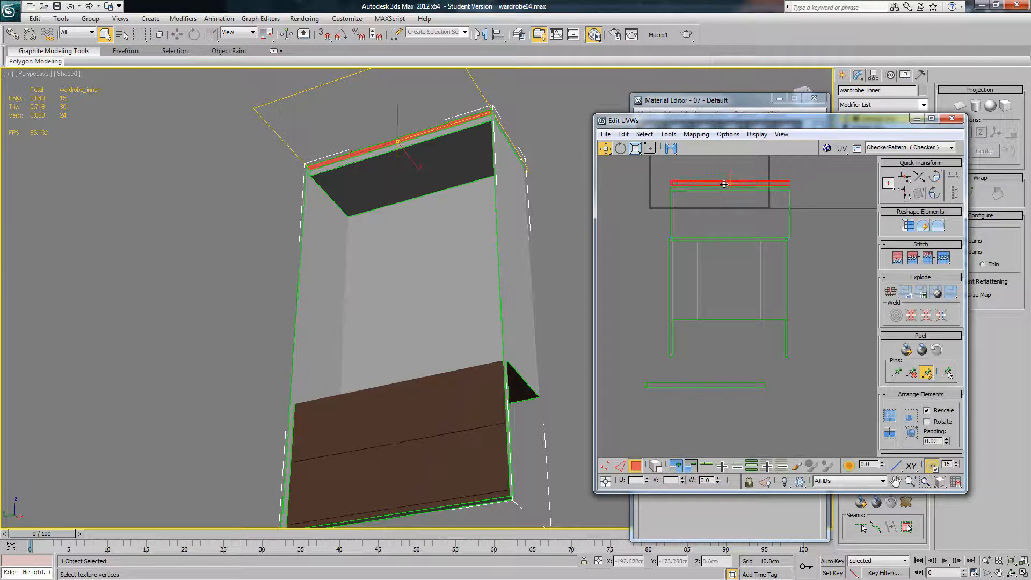
{"action": "left_click_drag", "start_coordinate": [681, 388], "coordinate": [705, 362]}
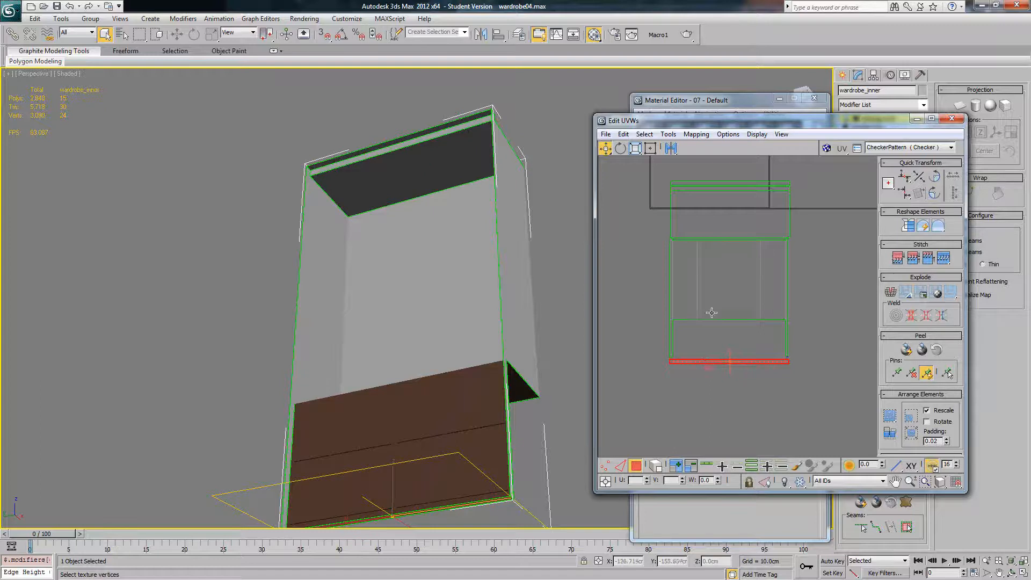
{"action": "scroll", "coordinate": [712, 312], "scroll_direction": "down", "scroll_amount": 2}
{"action": "middle_click_drag", "start_coordinate": [695, 209], "coordinate": [683, 288]}
{"action": "scroll", "coordinate": [683, 288], "scroll_direction": "up", "scroll_amount": 1}
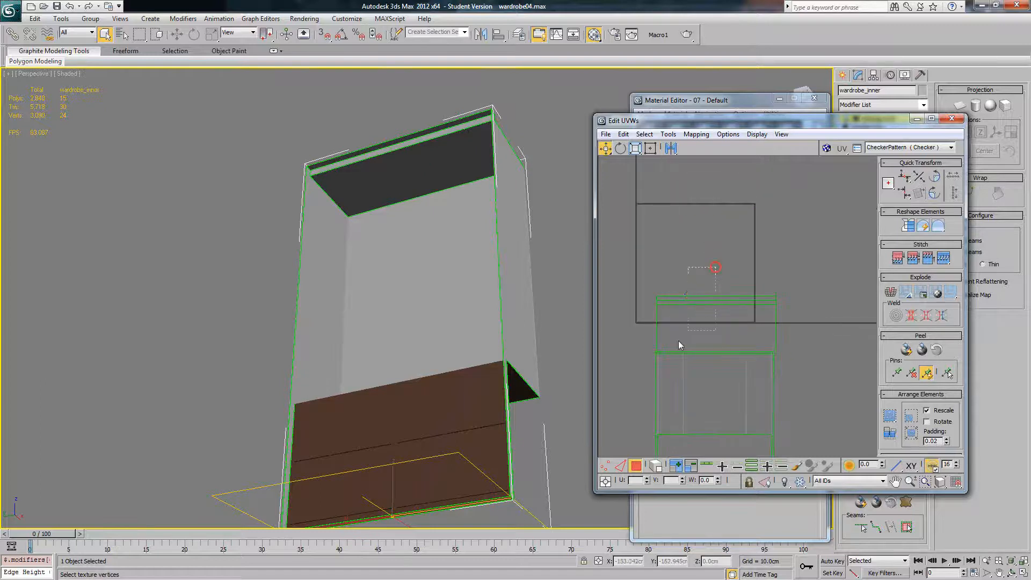
{"action": "left_click", "coordinate": [678, 341]}
{"action": "scroll", "coordinate": [698, 329], "scroll_direction": "up", "scroll_amount": 2}
{"action": "left_click_drag", "start_coordinate": [710, 333], "coordinate": [709, 332]}
{"action": "scroll", "coordinate": [707, 331], "scroll_direction": "down", "scroll_amount": 2}
{"action": "left_click", "coordinate": [778, 265]}
{"action": "scroll", "coordinate": [771, 267], "scroll_direction": "down", "scroll_amount": 1}
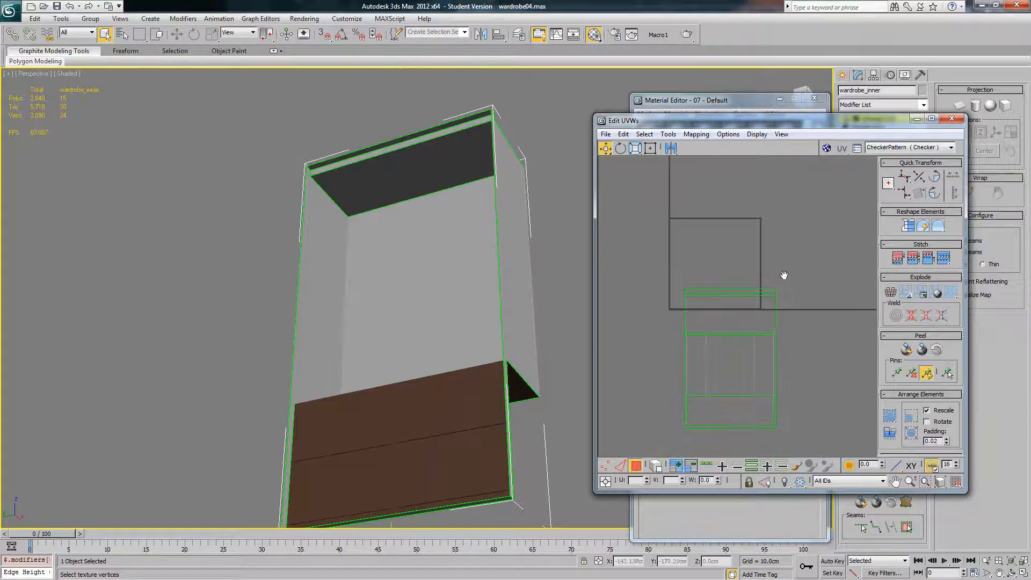
Step: Select all of the interior shell's UV islands and move them well below the texture square
{"action": "middle_click_drag", "start_coordinate": [784, 275], "coordinate": [788, 243]}
{"action": "middle_click_drag", "start_coordinate": [458, 211], "coordinate": [399, 236], "text": "alt"}
{"action": "scroll", "coordinate": [391, 216], "scroll_direction": "down", "scroll_amount": 2}
{"action": "left_click", "coordinate": [895, 123]}
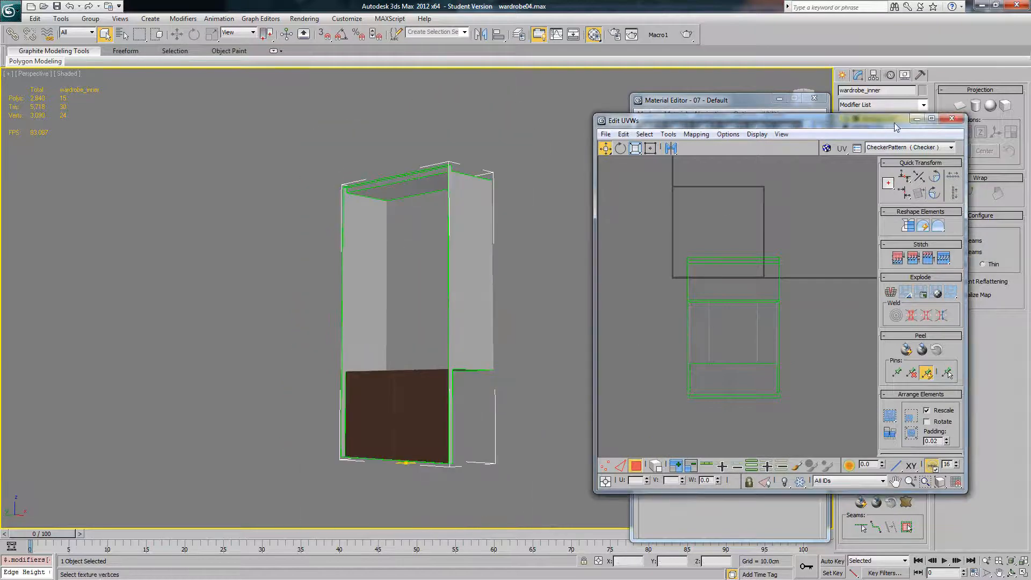
{"action": "left_click_drag", "start_coordinate": [641, 239], "coordinate": [802, 453]}
{"action": "scroll", "coordinate": [751, 363], "scroll_direction": "down", "scroll_amount": 2}
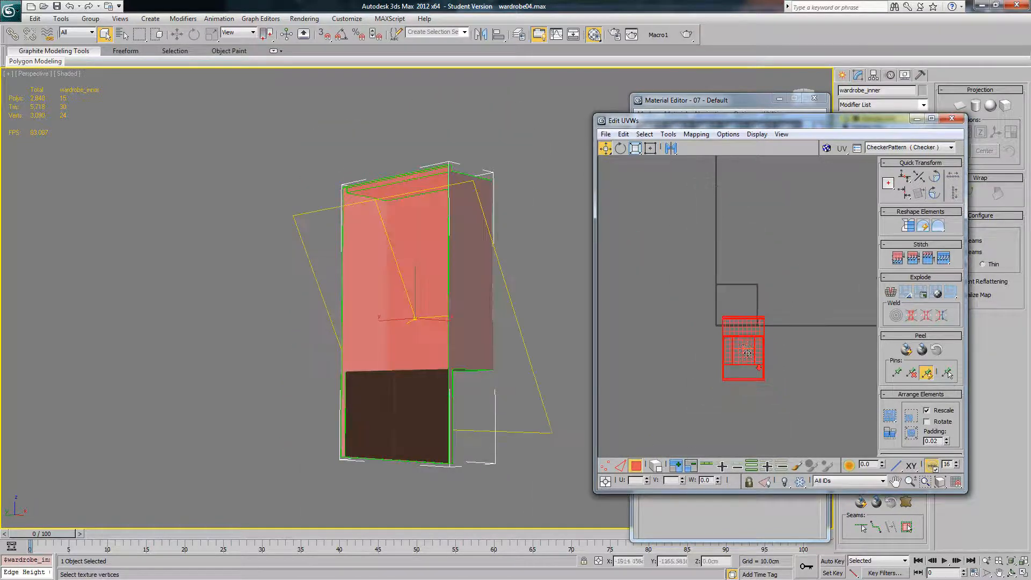
{"action": "left_click_drag", "start_coordinate": [743, 344], "coordinate": [740, 458]}
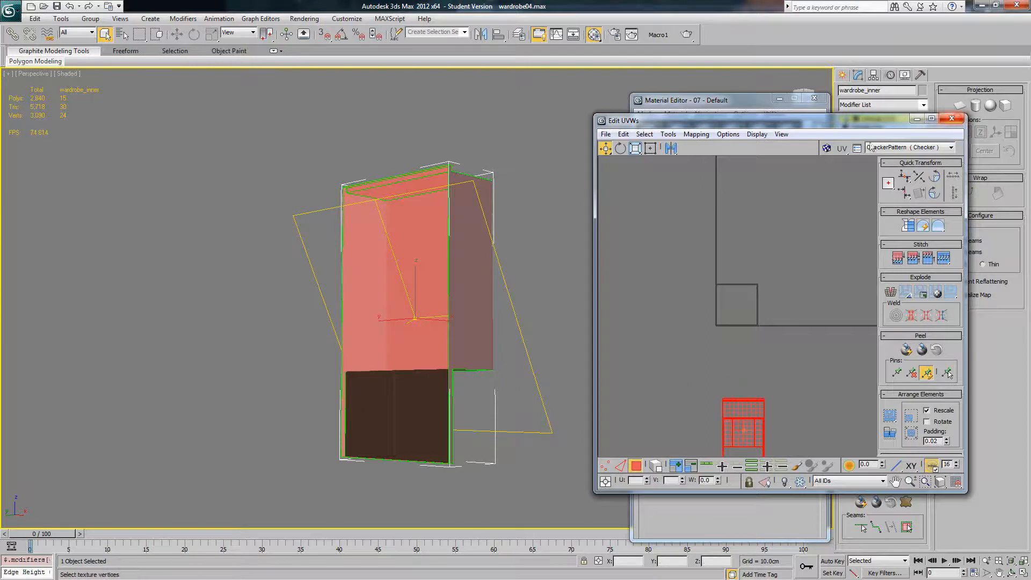
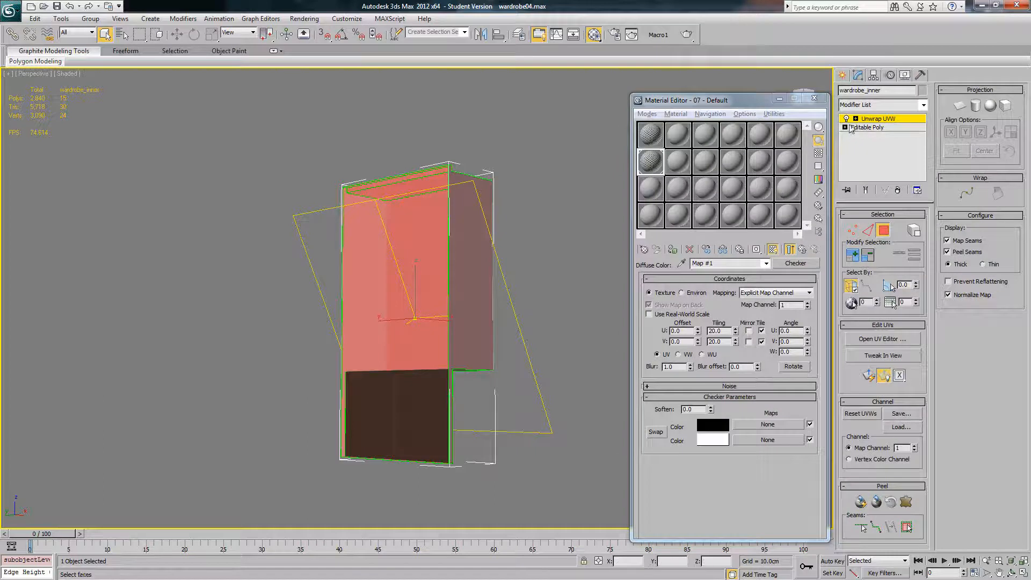
Step: Finish editing the shell's unwrap, display edged faces, select the wardrobe drawers object and hide everything else
{"action": "left_click", "coordinate": [881, 118]}
{"action": "scroll", "coordinate": [436, 301], "scroll_direction": "up", "scroll_amount": 5}
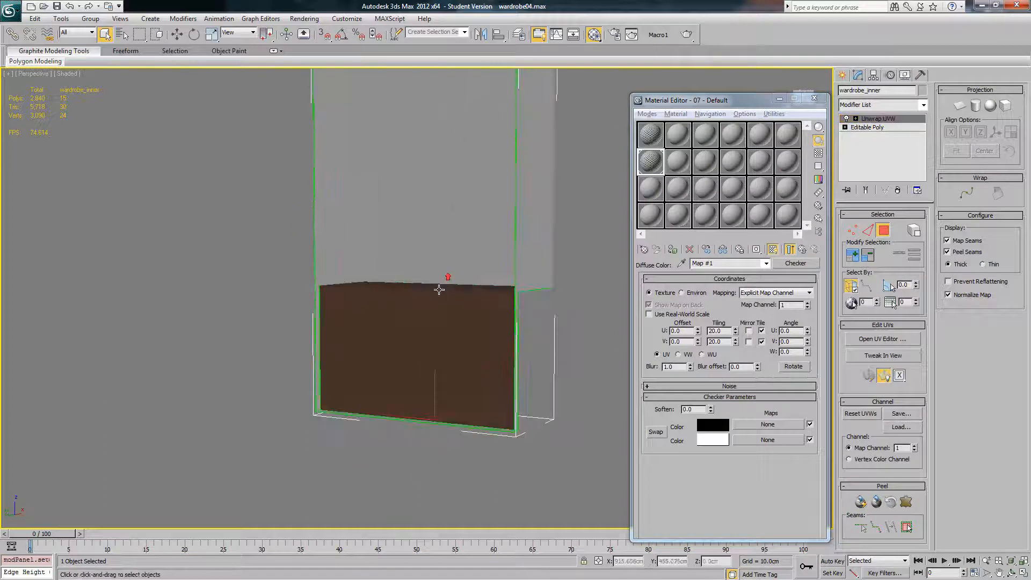
{"action": "key", "text": "F4"}
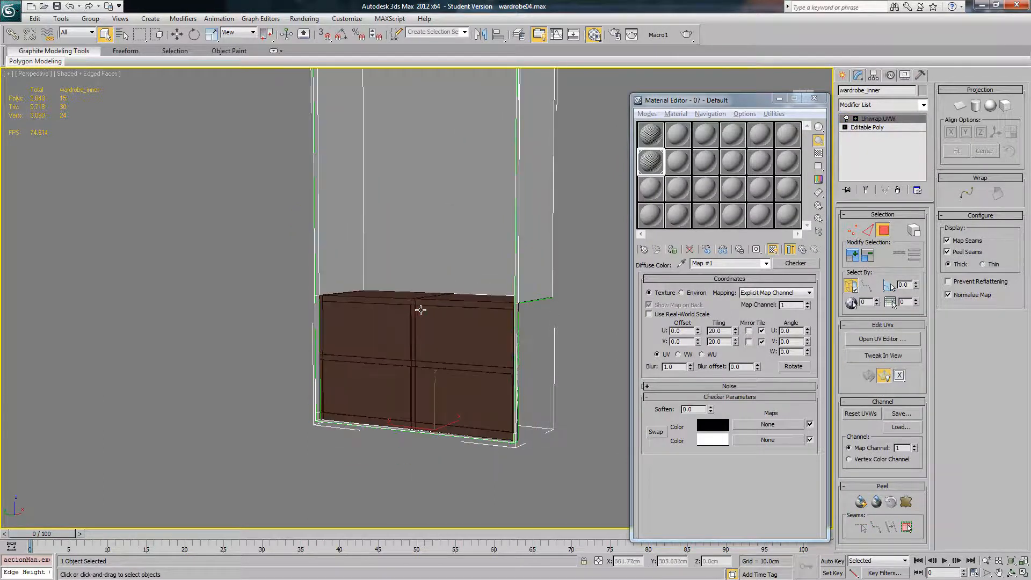
{"action": "left_click", "coordinate": [421, 310]}
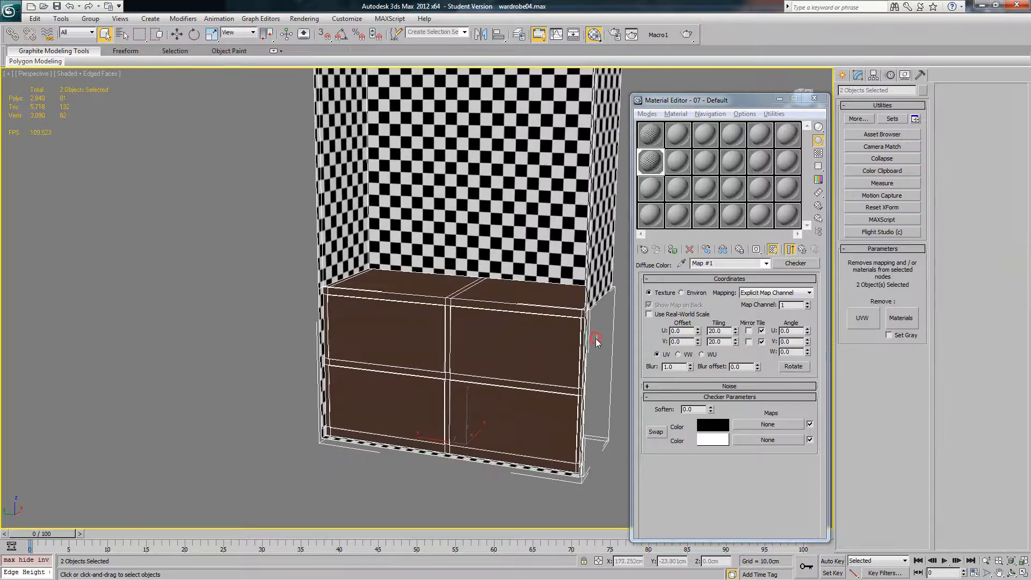
{"action": "left_click", "coordinate": [511, 330]}
{"action": "middle_click_drag", "start_coordinate": [511, 330], "coordinate": [503, 339]}
{"action": "right_click", "coordinate": [514, 324]}
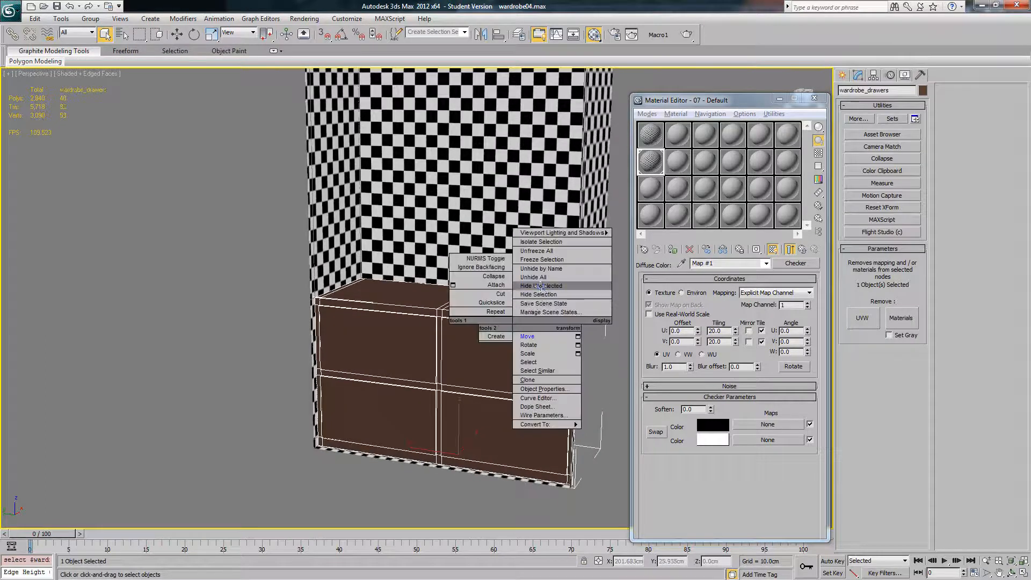
{"action": "left_click", "coordinate": [540, 286]}
Step: Add an Unwrap UVW modifier to the drawers object and open its UV editor
{"action": "left_click", "coordinate": [858, 75]}
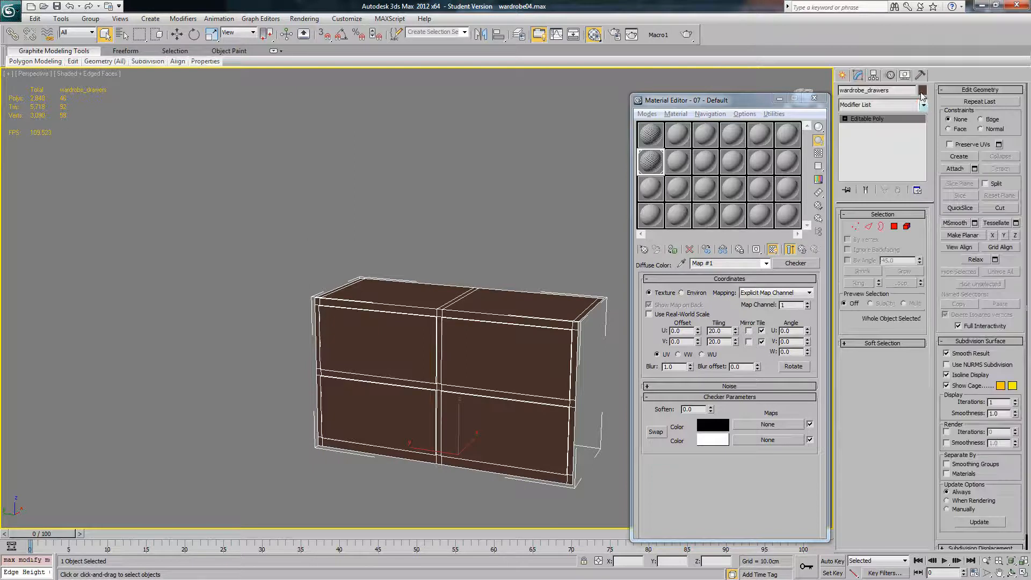
{"action": "left_click", "coordinate": [913, 104]}
{"action": "scroll", "coordinate": [909, 310], "scroll_direction": "down", "scroll_amount": 5}
{"action": "scroll", "coordinate": [909, 310], "scroll_direction": "down", "scroll_amount": 3}
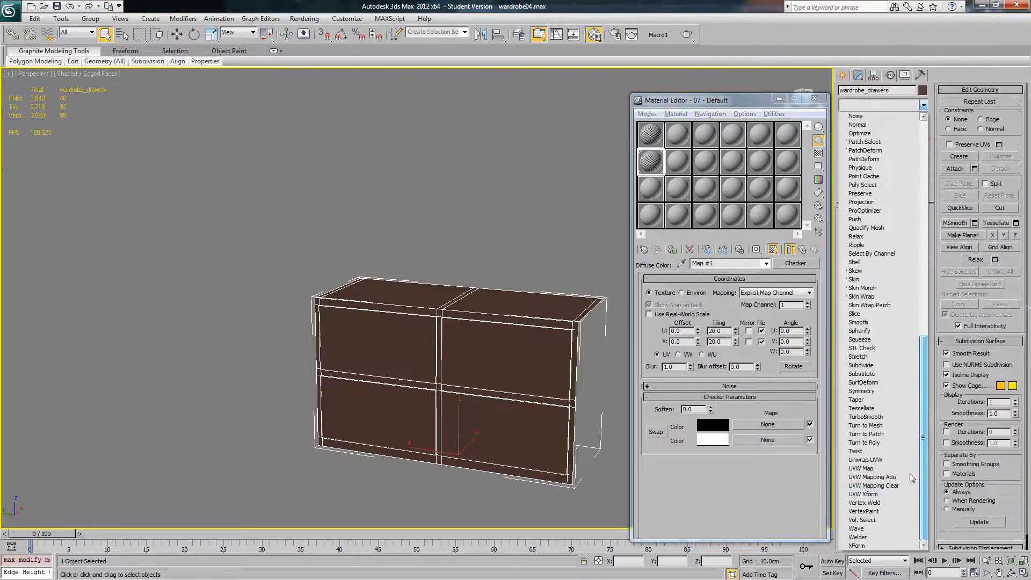
{"action": "left_click", "coordinate": [881, 456]}
{"action": "left_click", "coordinate": [882, 339]}
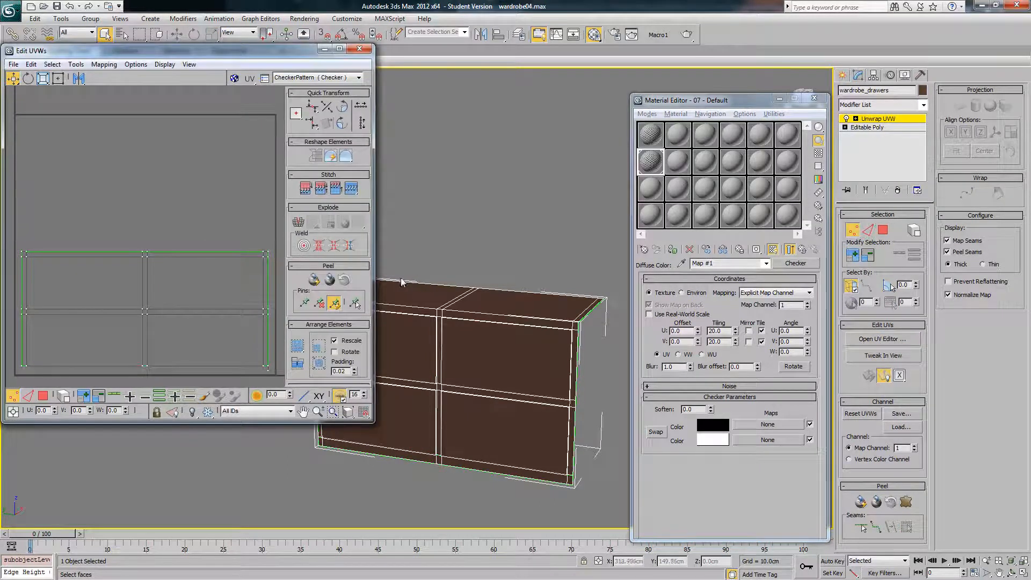
Step: Select the front frame faces around the four drawers using polygon selection with a planar angle threshold of 1.86
{"action": "middle_click_drag", "start_coordinate": [121, 290], "coordinate": [150, 256]}
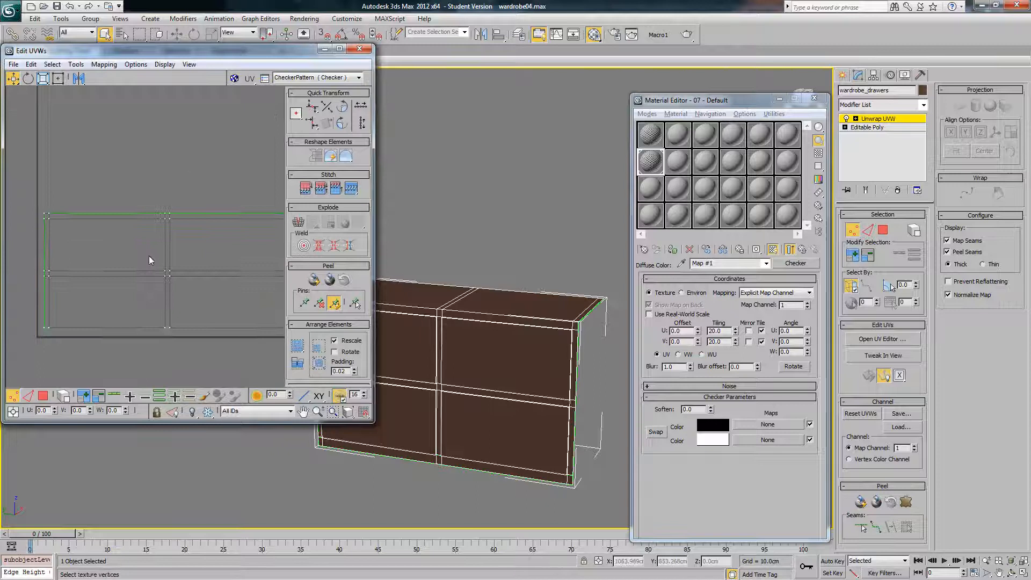
{"action": "left_click", "coordinate": [44, 396]}
{"action": "middle_click_drag", "start_coordinate": [125, 288], "coordinate": [111, 284]}
{"action": "scroll", "coordinate": [112, 284], "scroll_direction": "down", "scroll_amount": 2}
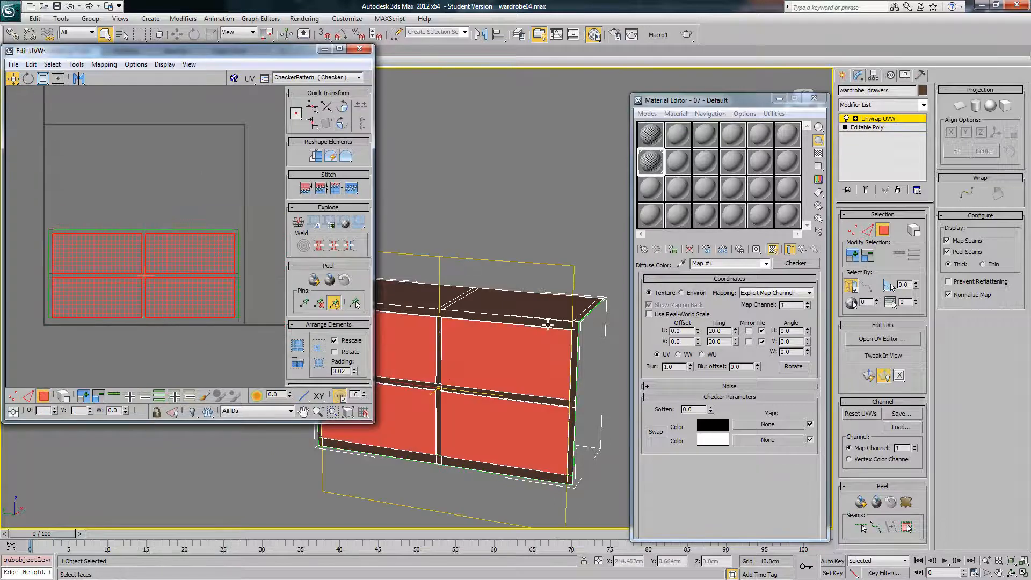
{"action": "middle_click_drag", "start_coordinate": [552, 325], "coordinate": [502, 295], "text": "alt"}
{"action": "left_click", "coordinate": [502, 246]}
{"action": "scroll", "coordinate": [500, 245], "scroll_direction": "down", "scroll_amount": 2}
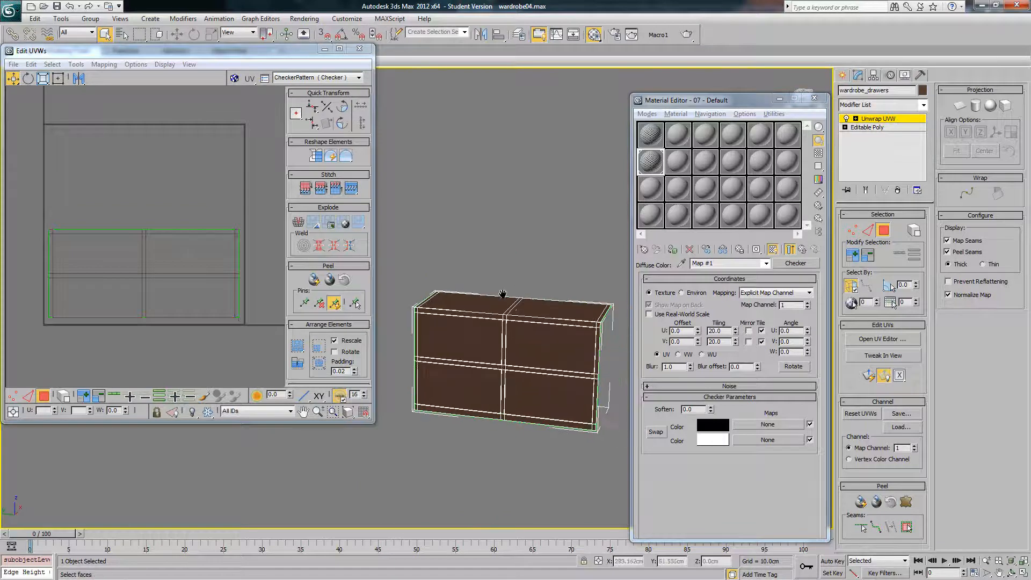
{"action": "left_click_drag", "start_coordinate": [916, 284], "coordinate": [896, 184]}
{"action": "left_click", "coordinate": [502, 318]}
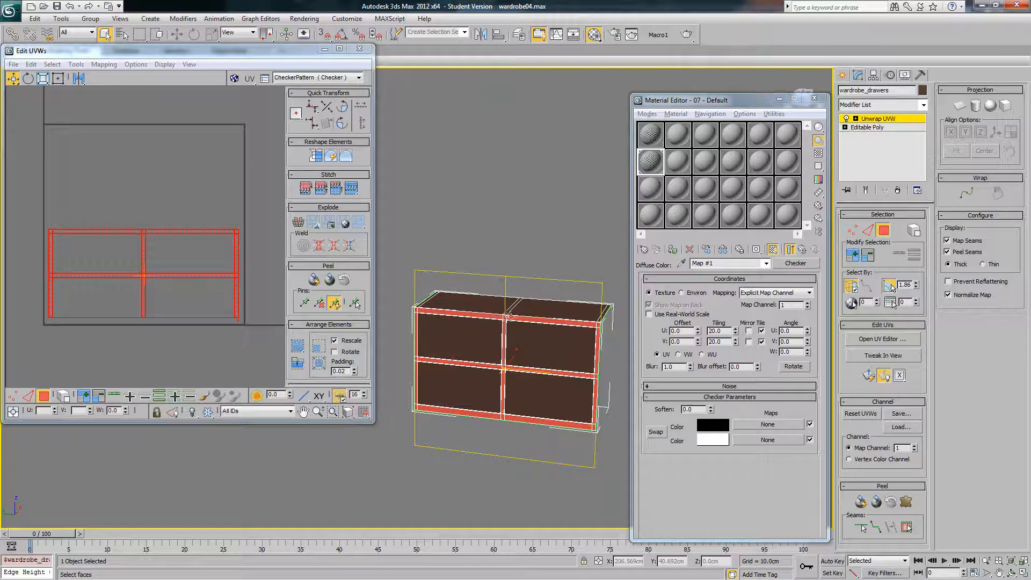
Step: Apply Flatten Mapping to the frame faces with a face angle threshold of 45 and spacing of 0.02
{"action": "middle_click_drag", "start_coordinate": [526, 312], "coordinate": [501, 326], "text": "alt"}
{"action": "left_click", "coordinate": [102, 65]}
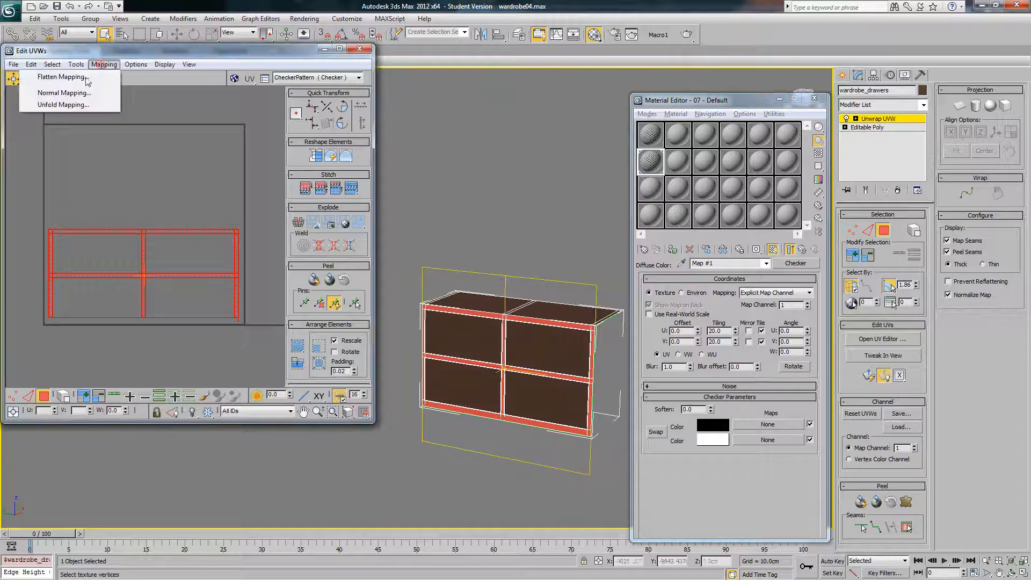
{"action": "left_click", "coordinate": [81, 78]}
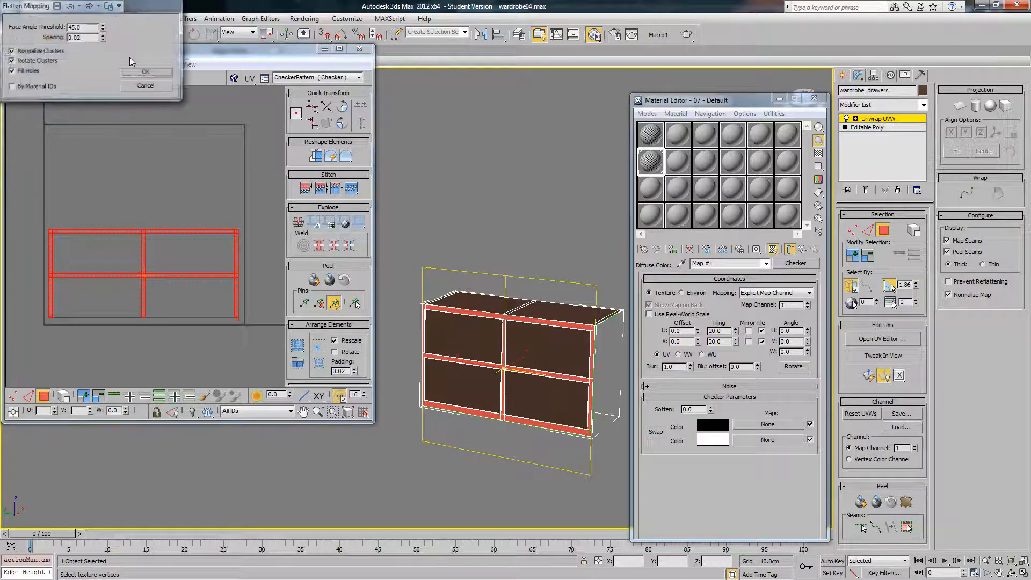
{"action": "left_click", "coordinate": [140, 73]}
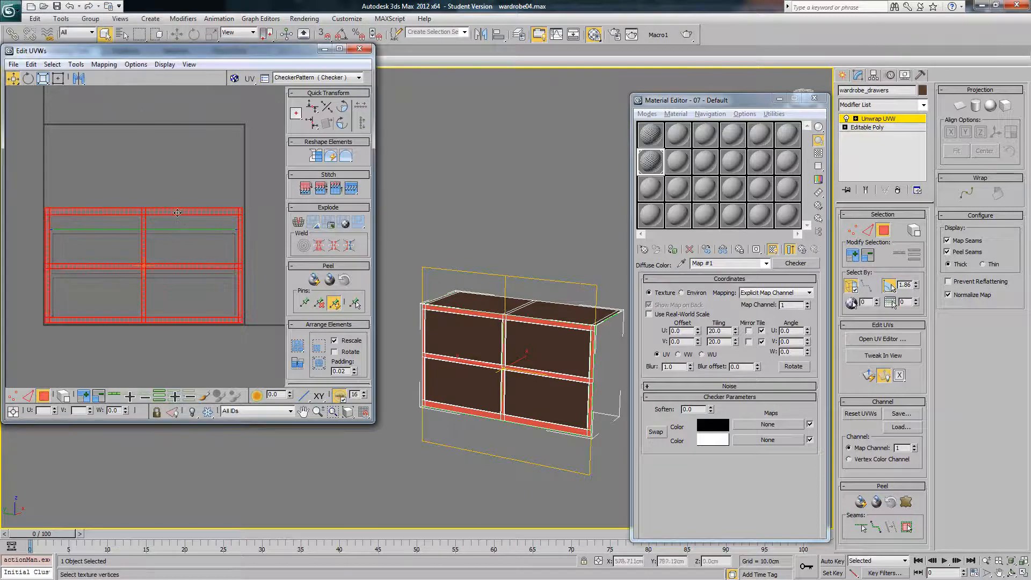
Step: Move the flattened frame UVs below the texture square, slightly to the left
{"action": "left_click_drag", "start_coordinate": [177, 213], "coordinate": [180, 299]}
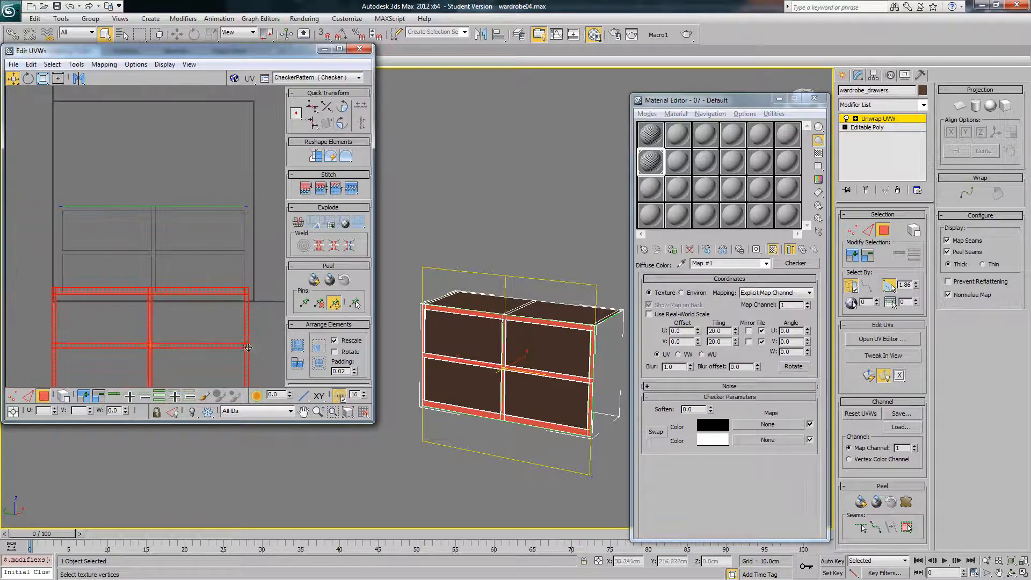
{"action": "left_click_drag", "start_coordinate": [247, 353], "coordinate": [212, 368]}
{"action": "middle_click_drag", "start_coordinate": [230, 311], "coordinate": [244, 286]}
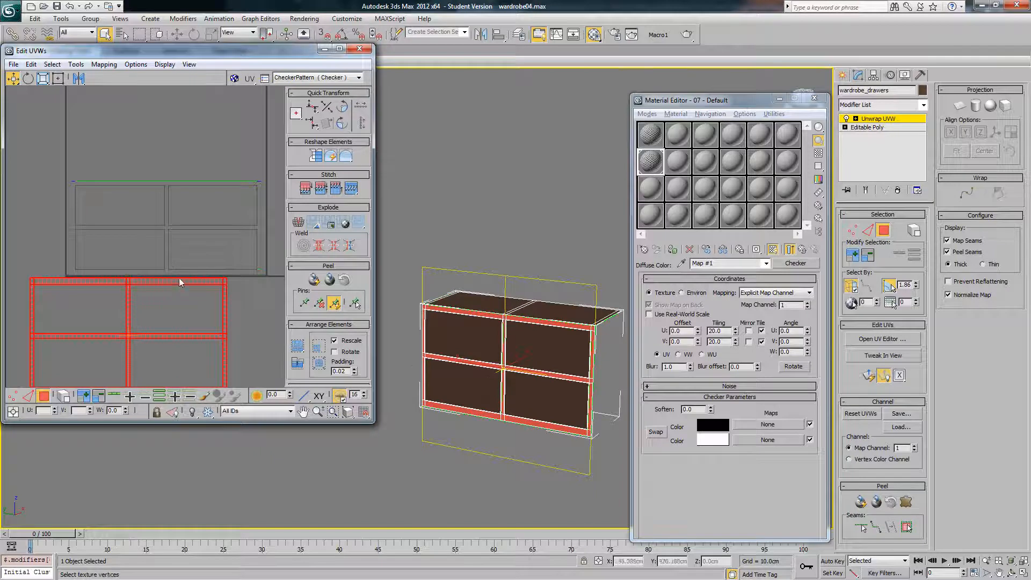
{"action": "middle_click_drag", "start_coordinate": [180, 281], "coordinate": [191, 226]}
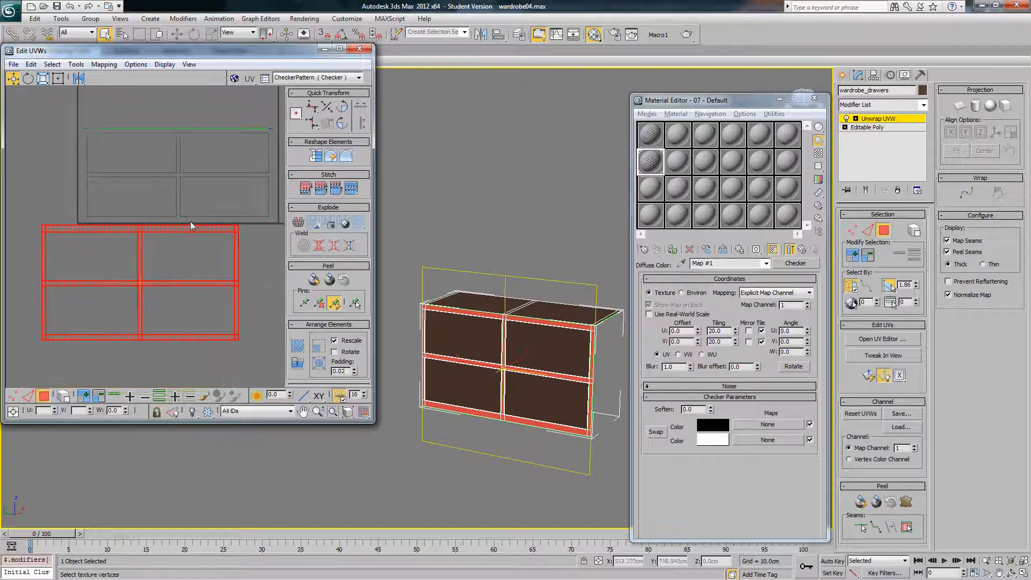
Step: Add the four drawer front faces to the selected frame faces
{"action": "left_click", "coordinate": [539, 336], "text": "ctrl"}
{"action": "left_click", "coordinate": [473, 336], "text": "ctrl"}
{"action": "left_click", "coordinate": [473, 370], "text": "ctrl"}
{"action": "left_click", "coordinate": [516, 395], "text": "ctrl"}
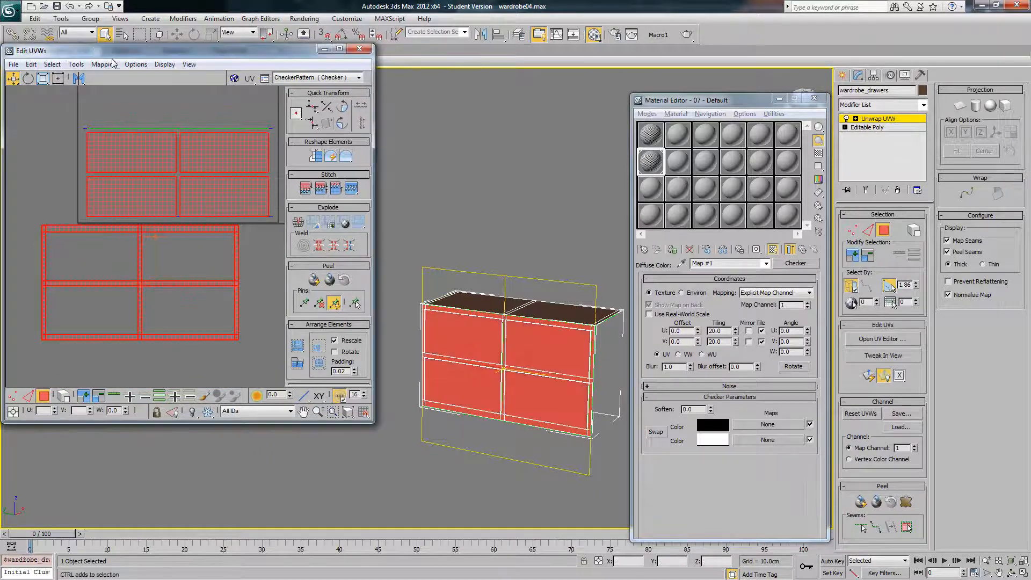
Step: Try to flatten-map the frame and drawer fronts together with a face angle threshold of 45
{"action": "left_click", "coordinate": [104, 64]}
{"action": "left_click", "coordinate": [96, 75]}
{"action": "left_click", "coordinate": [142, 74]}
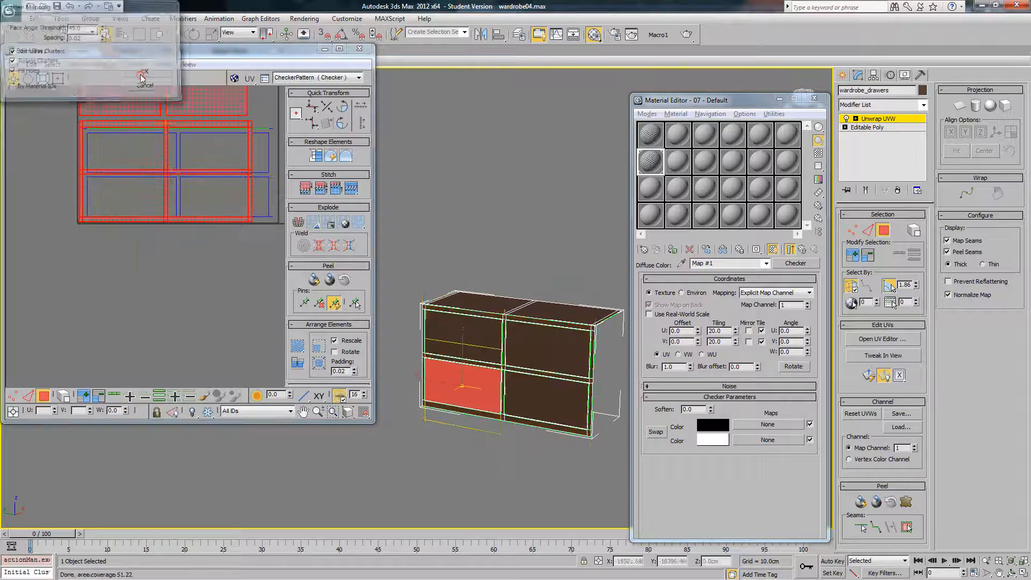
Step: Apply Normal Mapping to the selected frame and drawer front faces
{"action": "left_click", "coordinate": [105, 64]}
{"action": "left_click", "coordinate": [94, 91]}
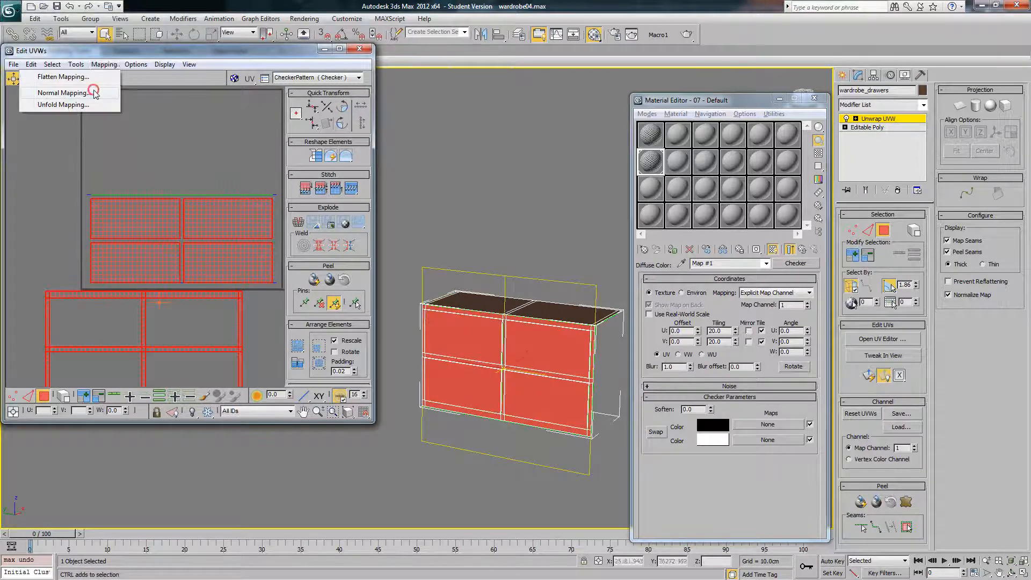
{"action": "left_click", "coordinate": [79, 25]}
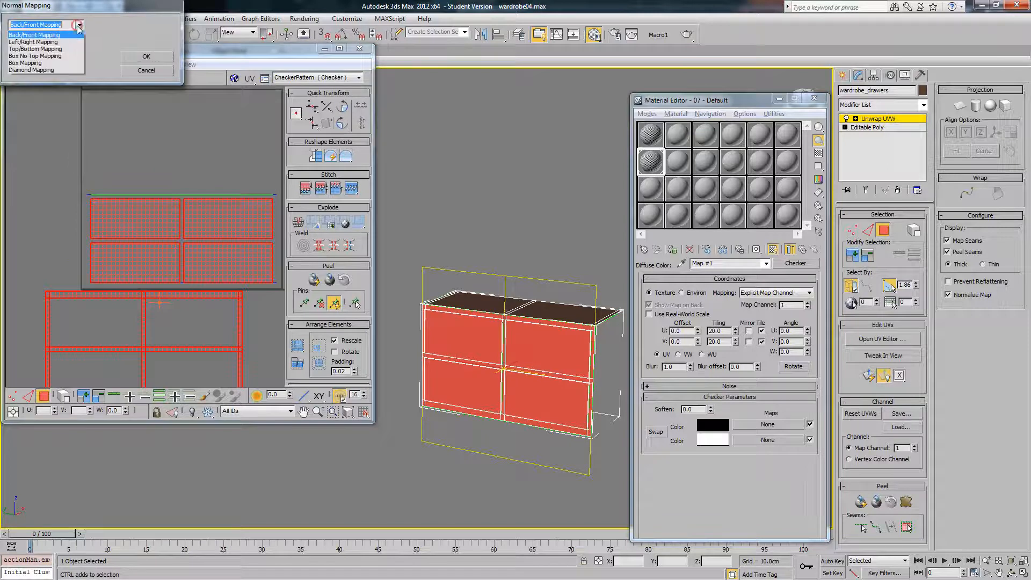
{"action": "left_click", "coordinate": [32, 39]}
{"action": "left_click", "coordinate": [146, 56]}
Step: Move the mapped frame and drawer front UVs straight down below the texture square and deselect them
{"action": "middle_click_drag", "start_coordinate": [212, 170], "coordinate": [208, 144]}
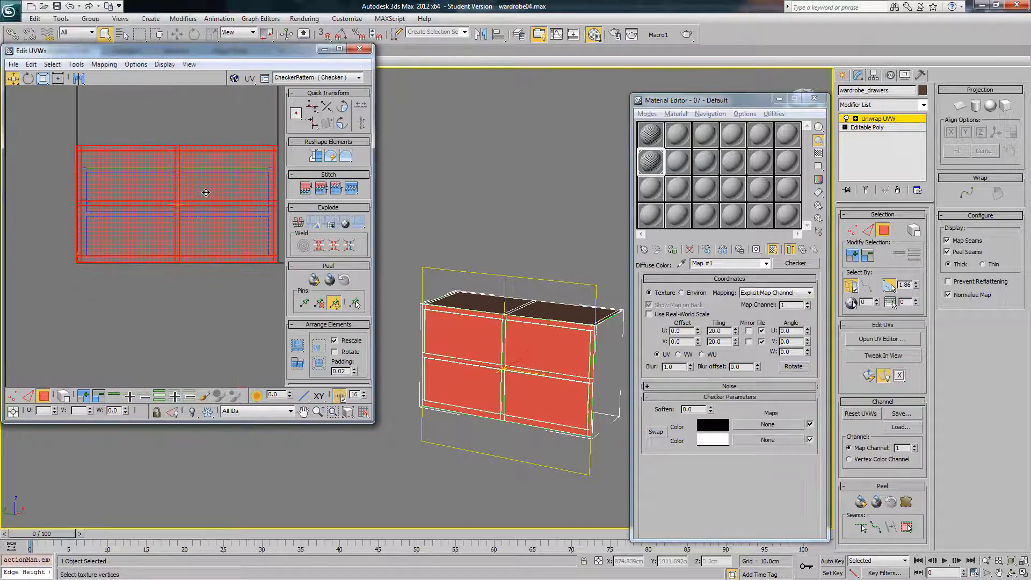
{"action": "left_click_drag", "start_coordinate": [208, 145], "coordinate": [208, 271], "text": "shift"}
{"action": "left_click", "coordinate": [210, 267]}
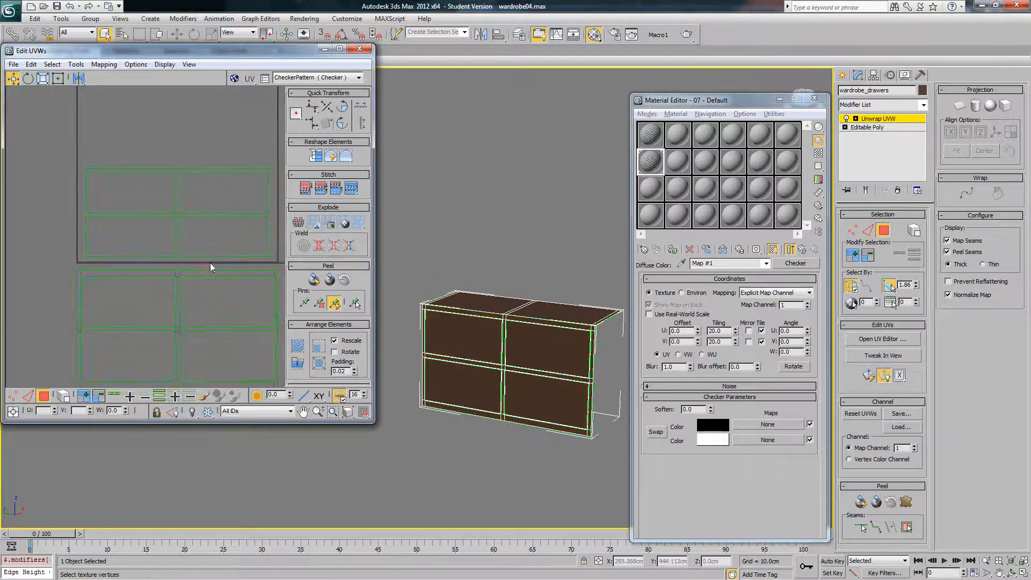
{"action": "left_click", "coordinate": [211, 277]}
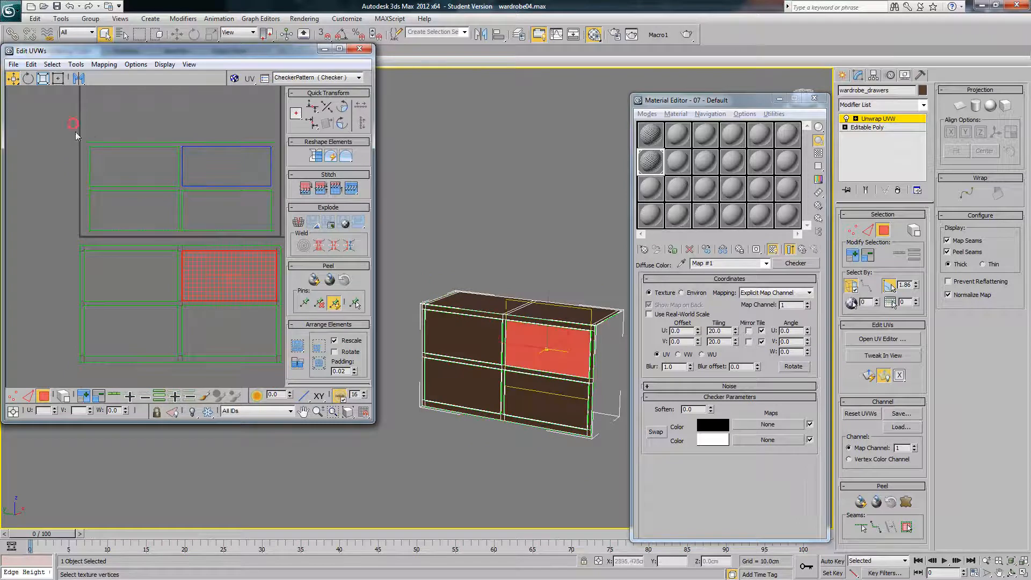
Step: Select the top panel faces of the drawers object and apply Flatten Mapping to them
{"action": "left_click_drag", "start_coordinate": [76, 135], "coordinate": [281, 238]}
{"action": "middle_click_drag", "start_coordinate": [505, 271], "coordinate": [520, 251], "text": "alt"}
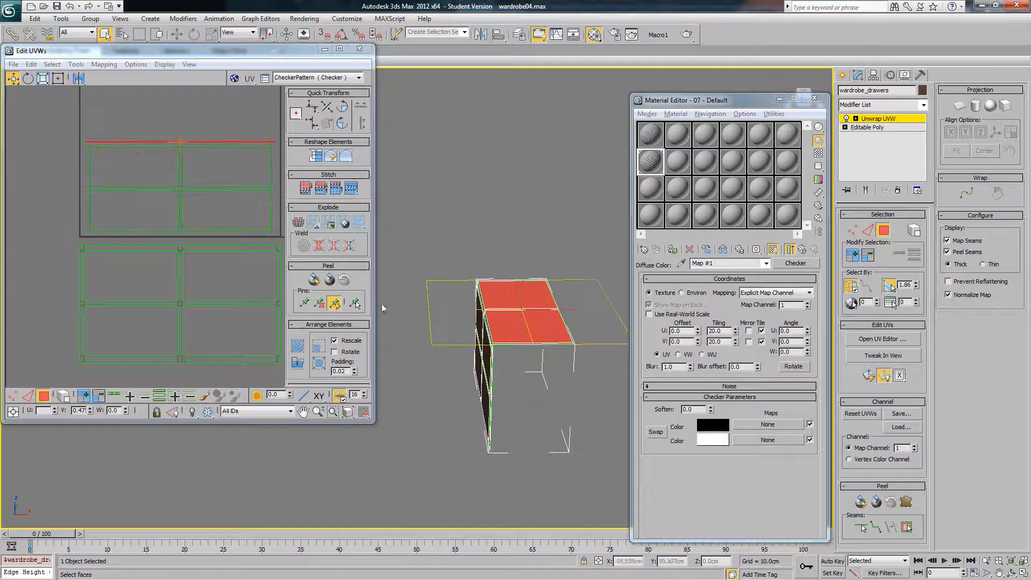
{"action": "left_click", "coordinate": [104, 65]}
{"action": "left_click", "coordinate": [86, 78]}
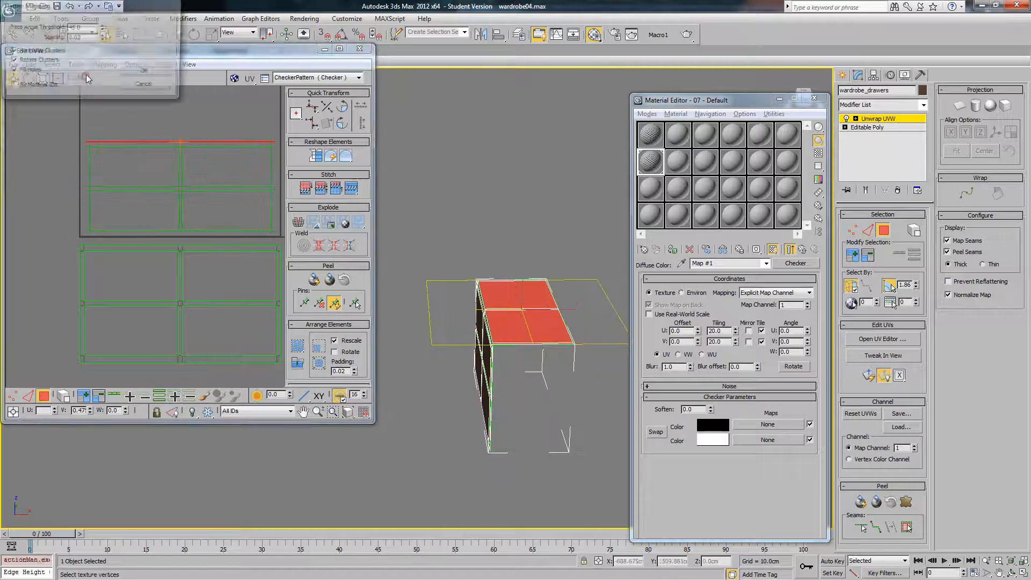
{"action": "left_click", "coordinate": [138, 75]}
Step: Stack the top panel and front UVs outside the texture square, with the front island directly beneath the top panel island
{"action": "left_click_drag", "start_coordinate": [173, 149], "coordinate": [175, 375]}
{"action": "middle_click_drag", "start_coordinate": [162, 290], "coordinate": [157, 218]}
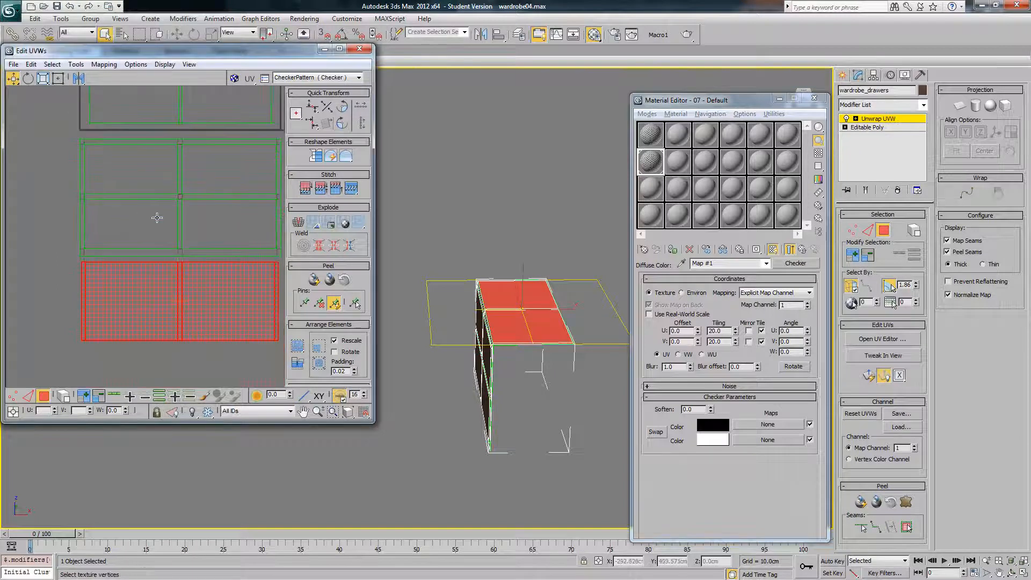
{"action": "scroll", "coordinate": [65, 154], "scroll_direction": "down", "scroll_amount": 2}
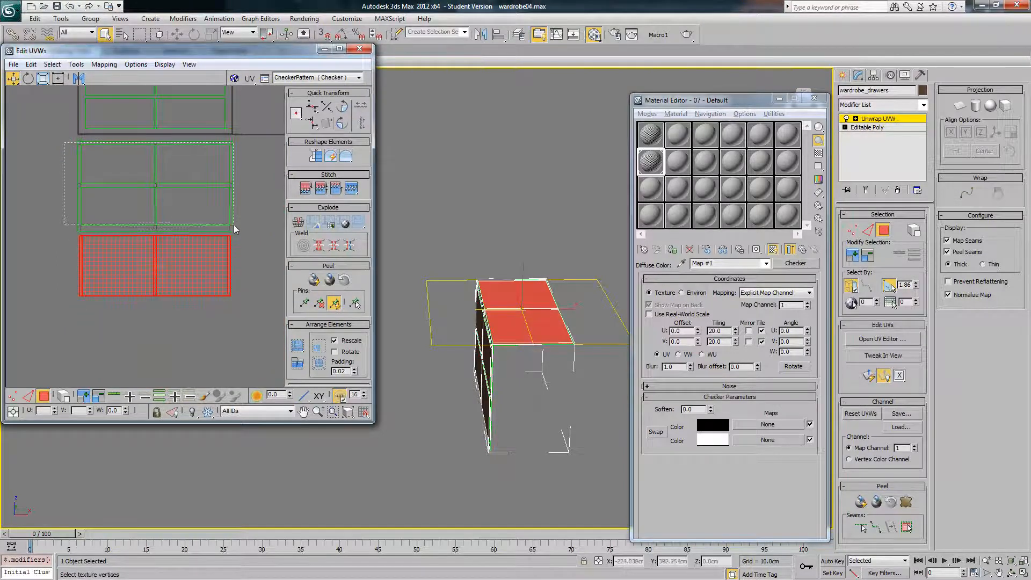
{"action": "left_click_drag", "start_coordinate": [234, 228], "coordinate": [231, 386]}
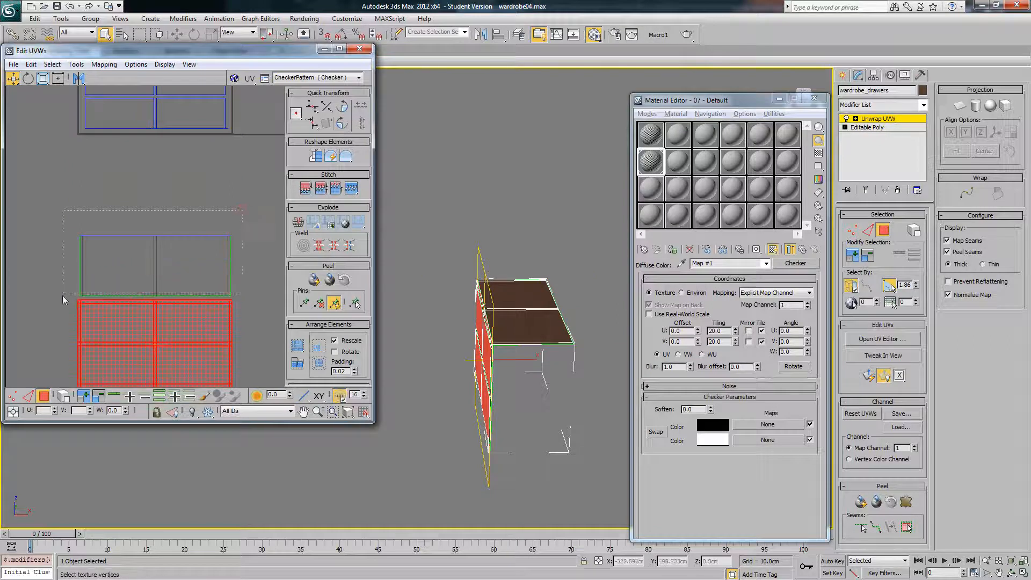
Step: Select the top panel UVs and mirror them vertically
{"action": "left_click_drag", "start_coordinate": [63, 300], "coordinate": [63, 300]}
{"action": "left_click", "coordinate": [93, 303]}
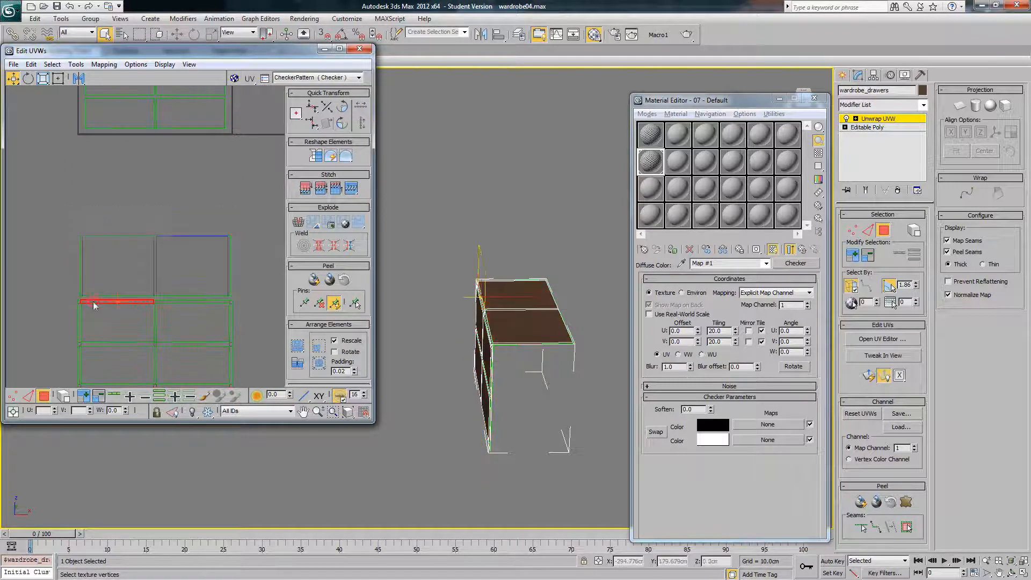
{"action": "left_click_drag", "start_coordinate": [60, 215], "coordinate": [233, 299]}
{"action": "left_click", "coordinate": [76, 63]}
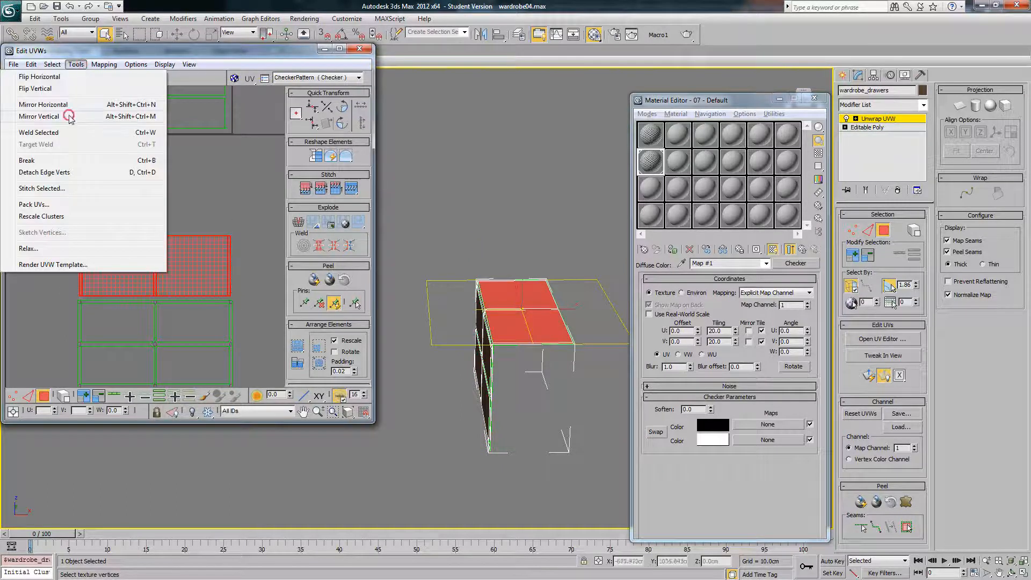
{"action": "left_click", "coordinate": [69, 119]}
{"action": "left_click", "coordinate": [162, 185]}
Step: Select the thin inner frame faces still inside the texture square and apply Unfold Mapping to them
{"action": "middle_click_drag", "start_coordinate": [163, 186], "coordinate": [174, 246]}
{"action": "left_click_drag", "start_coordinate": [76, 113], "coordinate": [241, 211]}
{"action": "middle_click_drag", "start_coordinate": [444, 342], "coordinate": [537, 322], "text": "alt"}
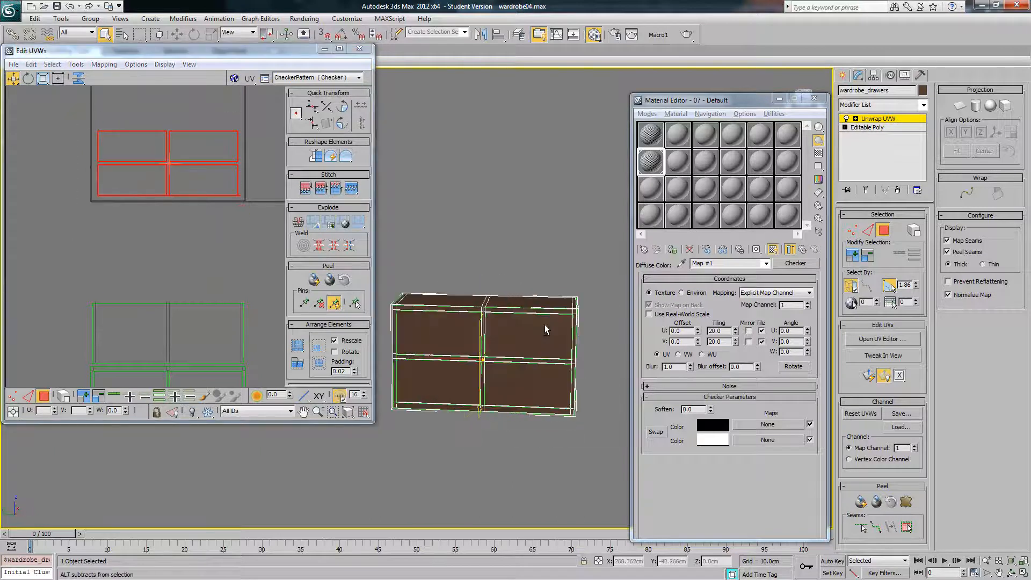
{"action": "left_click", "coordinate": [77, 65]}
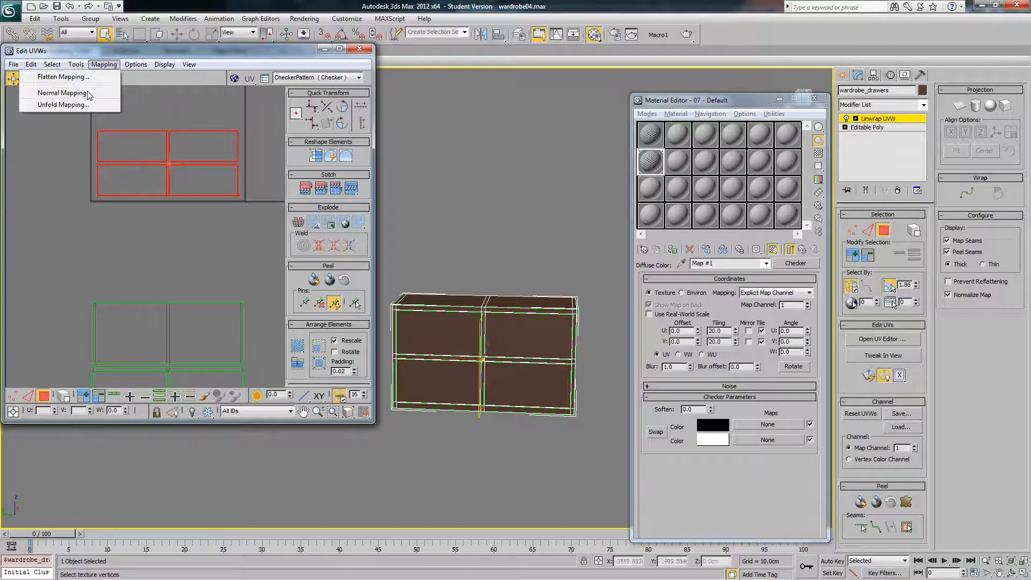
{"action": "left_click", "coordinate": [86, 106]}
{"action": "left_click", "coordinate": [143, 31]}
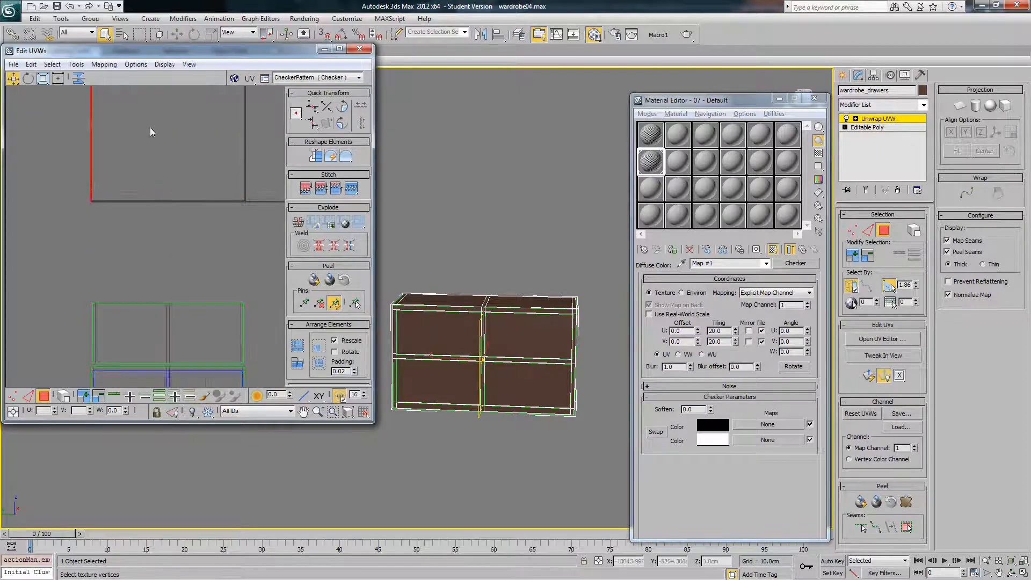
Step: Rotate the unfolded strip 90 degrees and place it just beneath the front UVs
{"action": "middle_click_drag", "start_coordinate": [133, 213], "coordinate": [125, 153]}
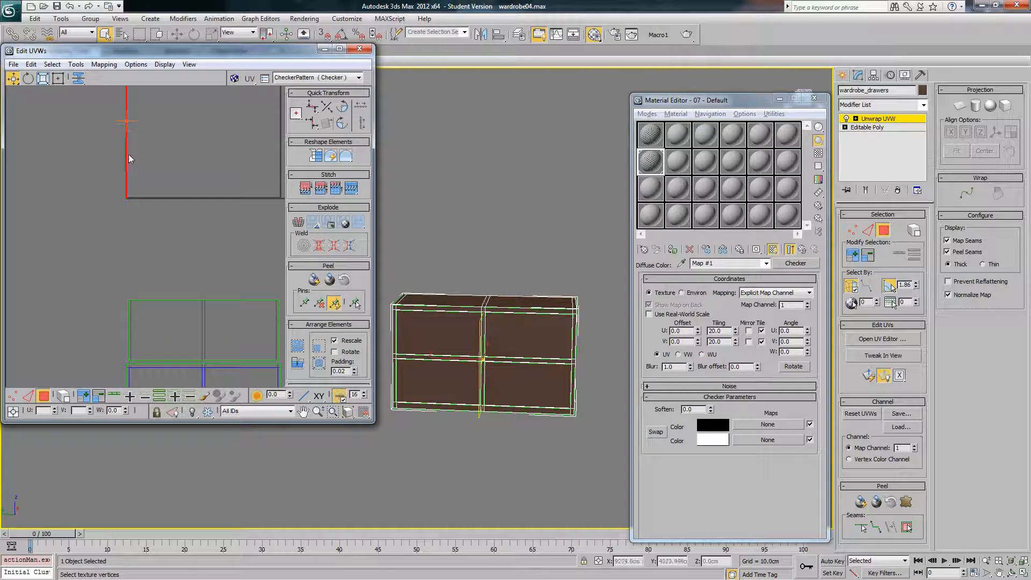
{"action": "left_click_drag", "start_coordinate": [126, 155], "coordinate": [200, 310]}
{"action": "middle_click_drag", "start_coordinate": [200, 310], "coordinate": [201, 263]}
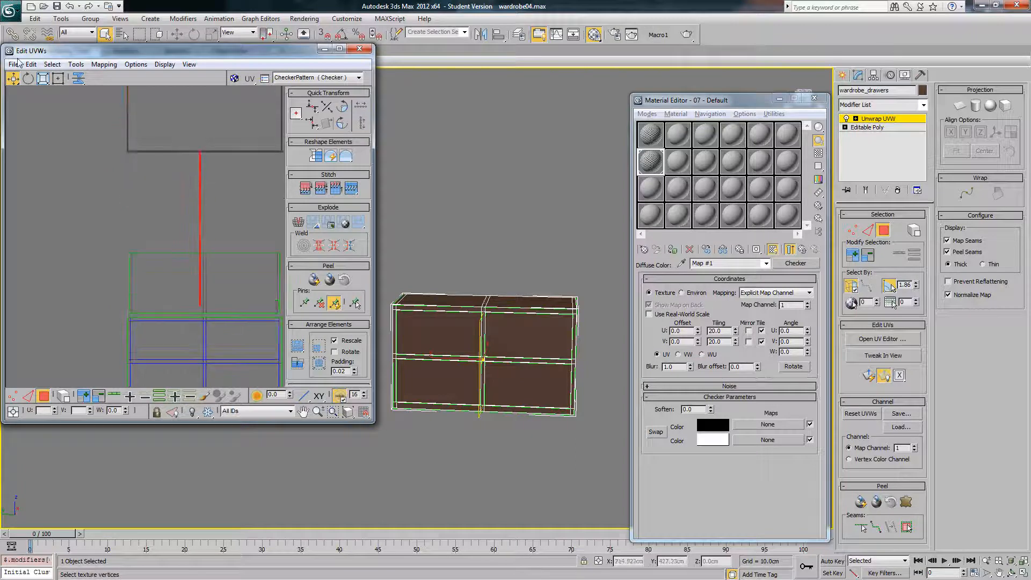
{"action": "left_click", "coordinate": [344, 110]}
{"action": "middle_click_drag", "start_coordinate": [204, 207], "coordinate": [209, 197]}
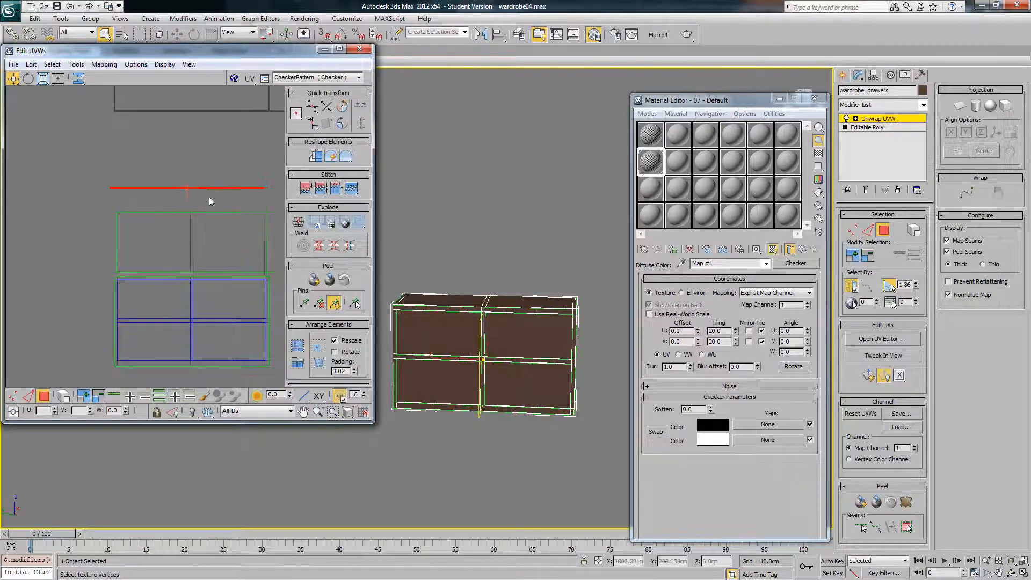
{"action": "left_click_drag", "start_coordinate": [208, 188], "coordinate": [207, 370]}
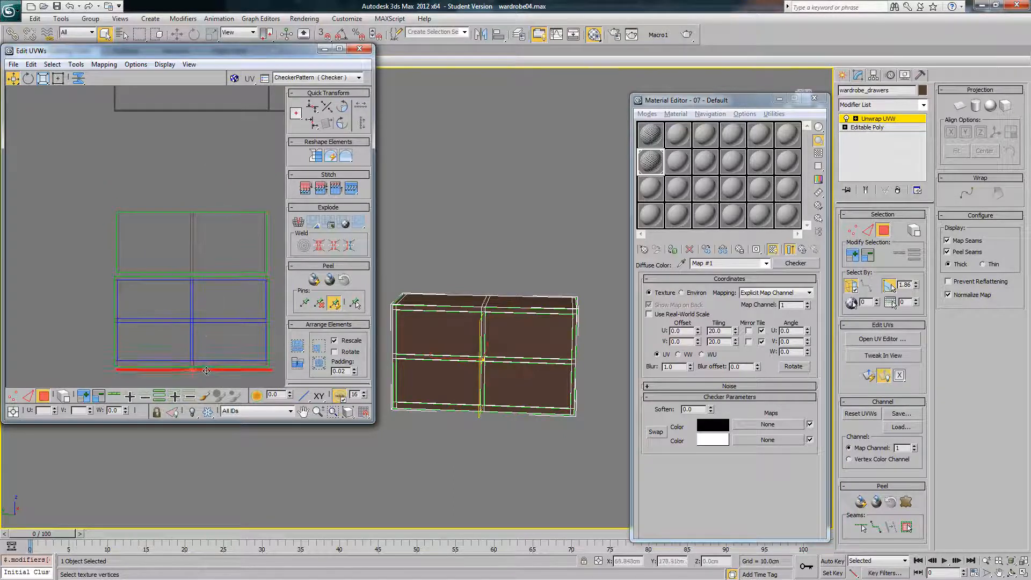
{"action": "left_click", "coordinate": [69, 246]}
Step: Select all UV islands of the drawers object and move them together above the texture square
{"action": "scroll", "coordinate": [141, 245], "scroll_direction": "down", "scroll_amount": 2}
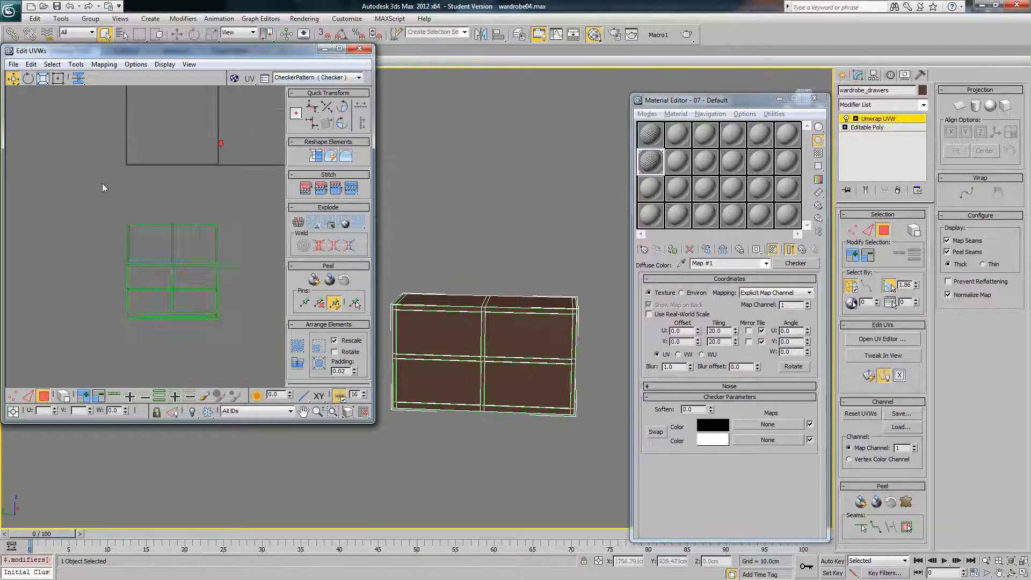
{"action": "left_click_drag", "start_coordinate": [102, 183], "coordinate": [244, 326]}
{"action": "scroll", "coordinate": [198, 250], "scroll_direction": "down", "scroll_amount": 3}
{"action": "left_click_drag", "start_coordinate": [190, 159], "coordinate": [187, 112]}
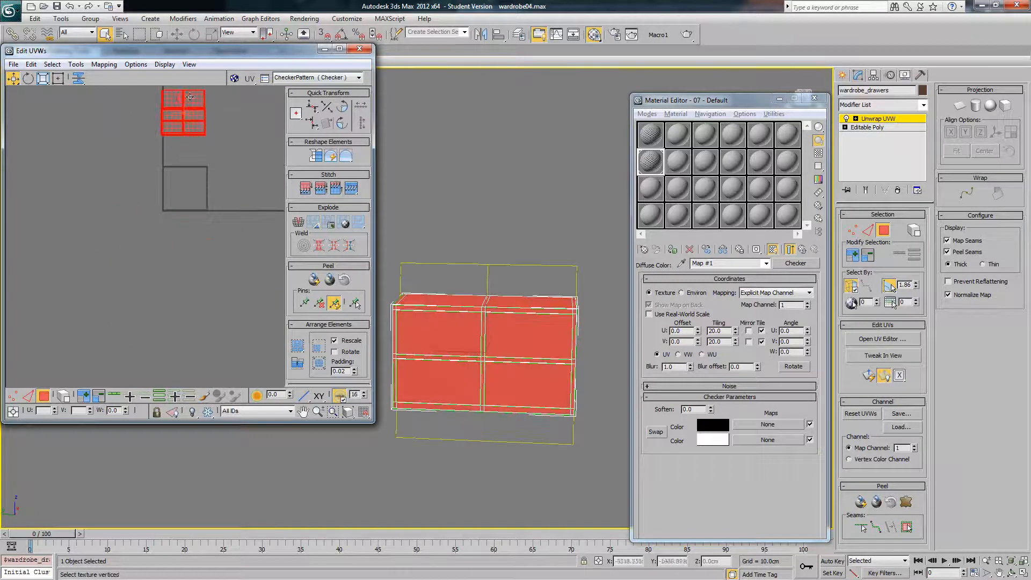
Step: Finish editing the drawers' UVs by unhiding all objects, and hide the right wardrobe door
{"action": "left_click", "coordinate": [892, 119]}
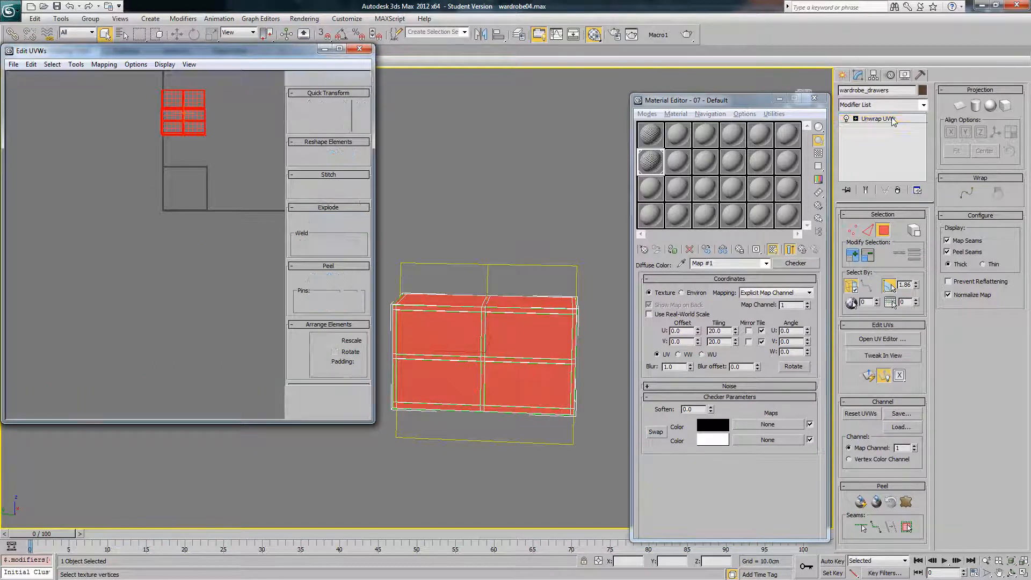
{"action": "right_click", "coordinate": [532, 272]}
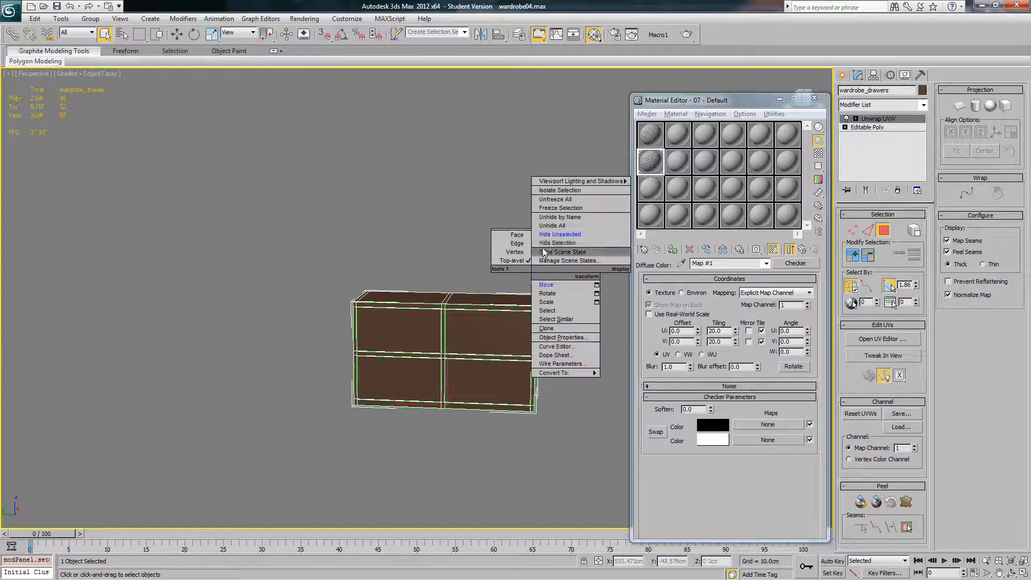
{"action": "left_click", "coordinate": [550, 225]}
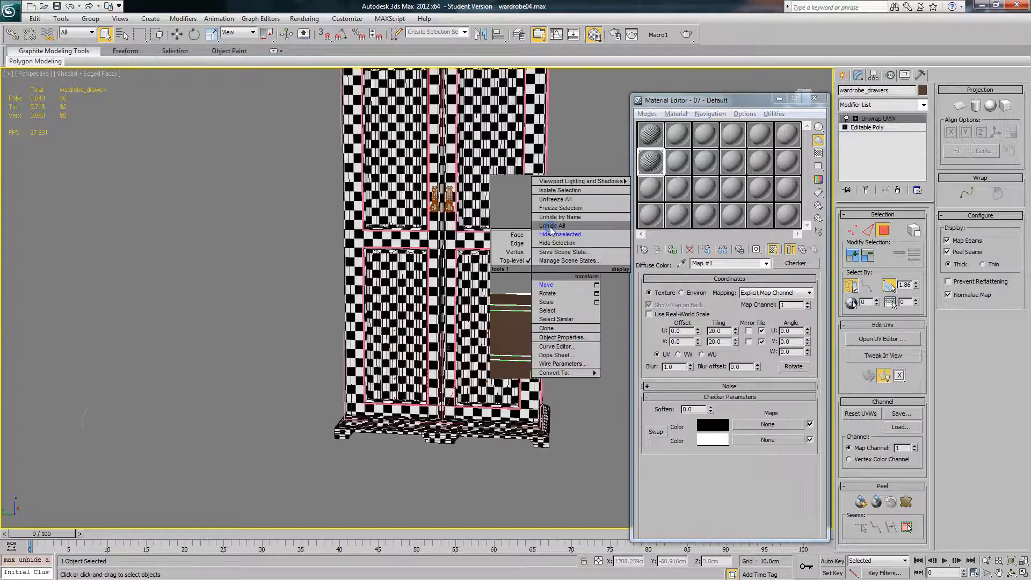
{"action": "left_click", "coordinate": [465, 323]}
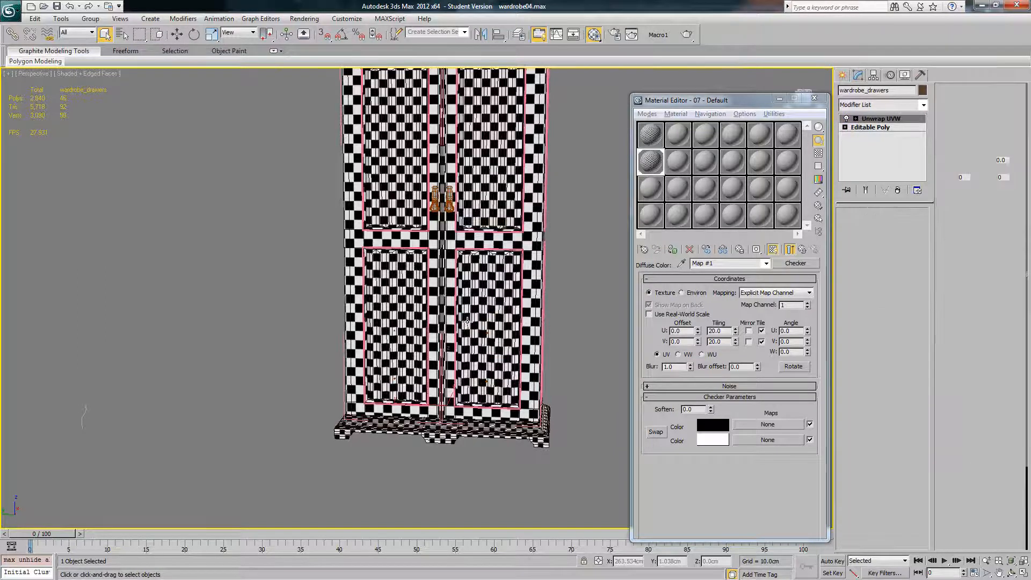
{"action": "right_click", "coordinate": [467, 320]}
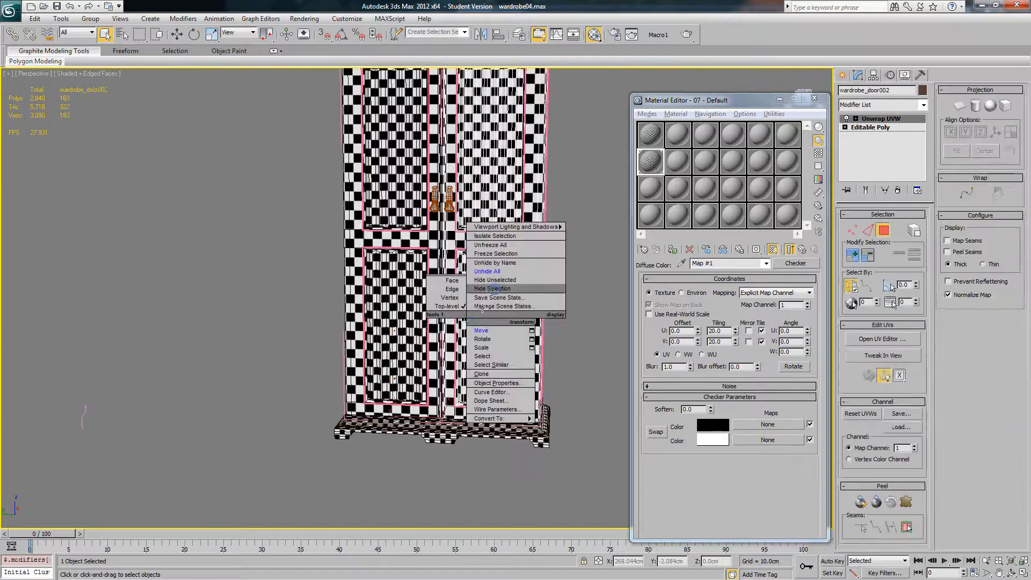
{"action": "left_click", "coordinate": [492, 288]}
Step: Select both handle plates on the exposed right-hand drawers
{"action": "scroll", "coordinate": [441, 298], "scroll_direction": "up", "scroll_amount": 5}
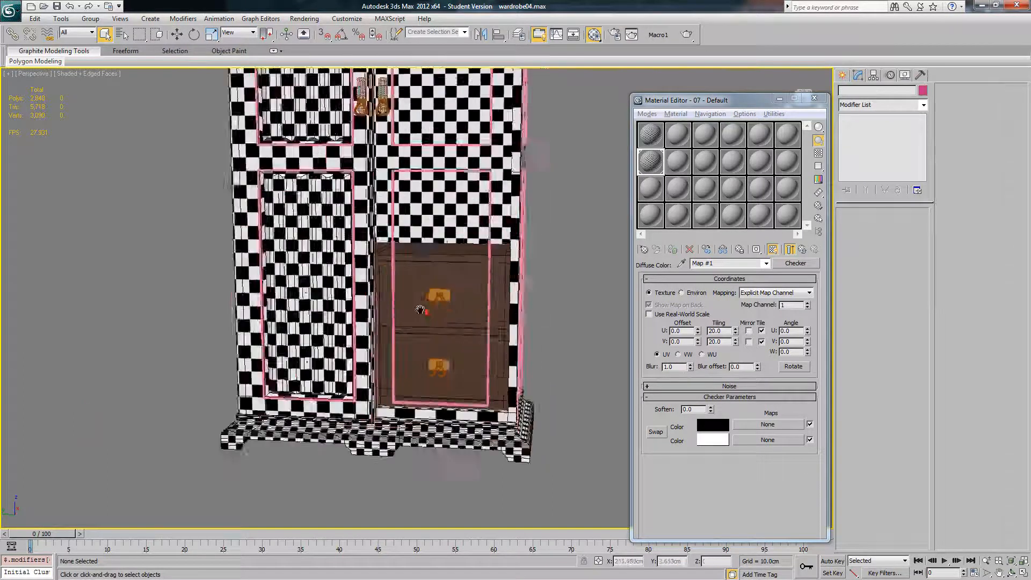
{"action": "left_click", "coordinate": [457, 290]}
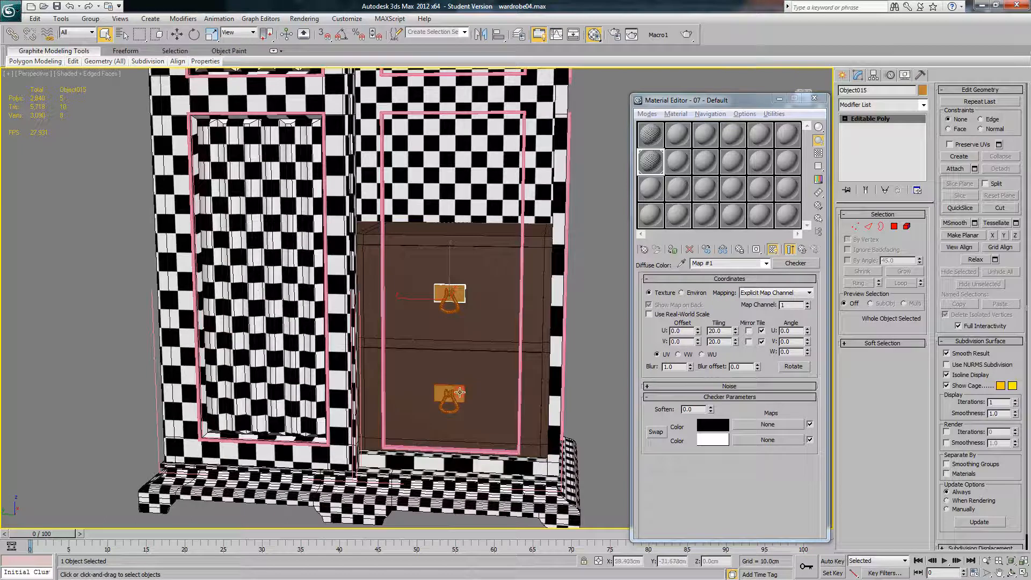
{"action": "left_click", "coordinate": [457, 388], "text": "ctrl"}
{"action": "middle_click_drag", "start_coordinate": [446, 365], "coordinate": [460, 367]}
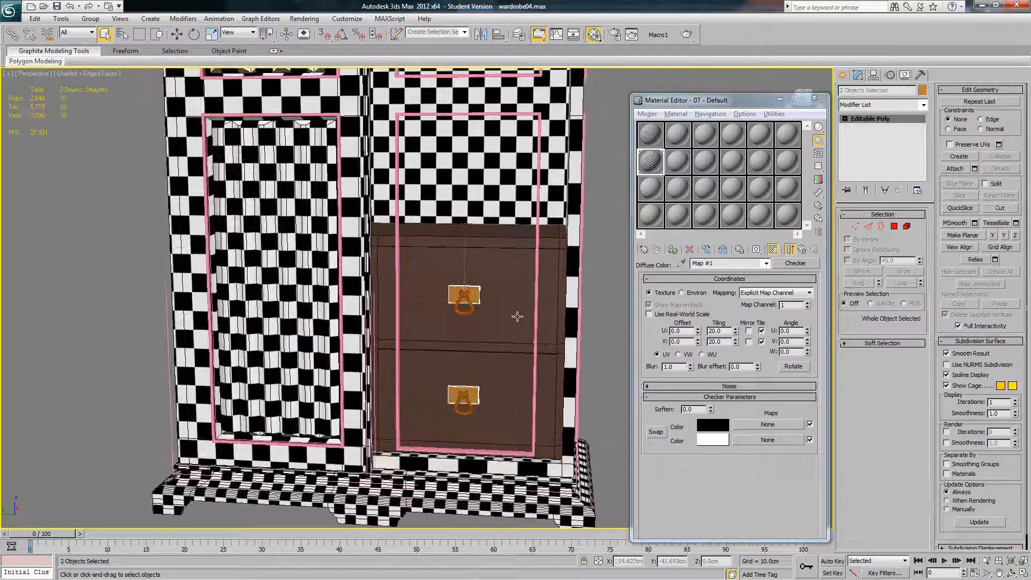
{"action": "middle_click_drag", "start_coordinate": [517, 317], "coordinate": [506, 315], "text": "alt"}
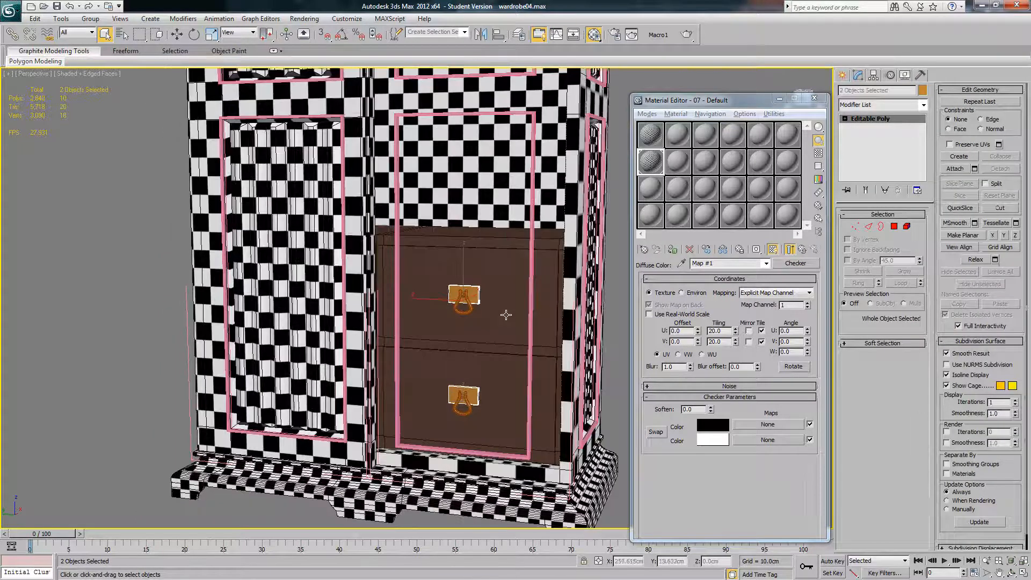
Step: Add an Unwrap UVW modifier to the upper drawer's handle plate and open its UV editor
{"action": "left_click", "coordinate": [475, 293]}
{"action": "left_click", "coordinate": [923, 106]}
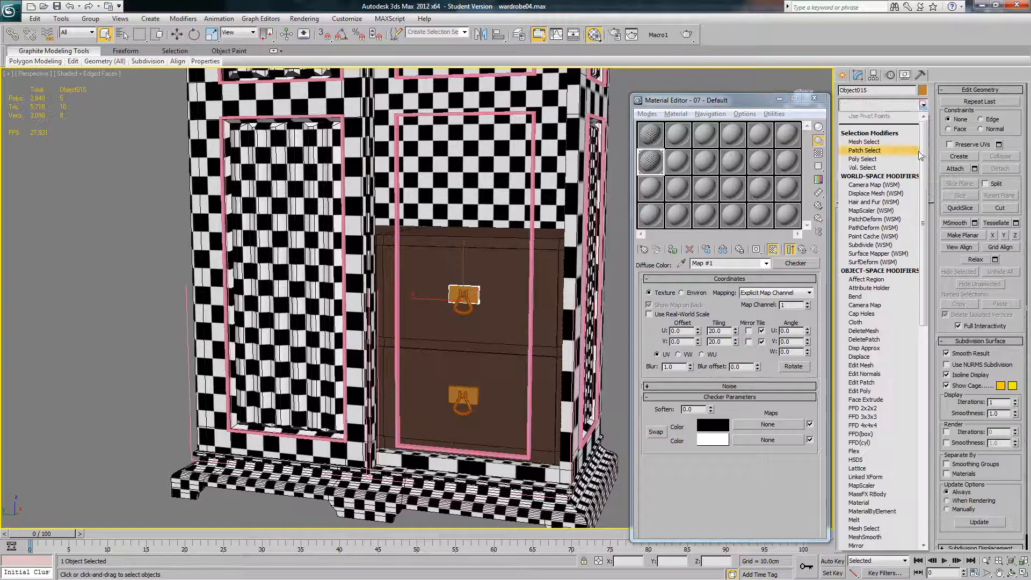
{"action": "scroll", "coordinate": [881, 376], "scroll_direction": "down", "scroll_amount": 15}
{"action": "left_click", "coordinate": [884, 460]}
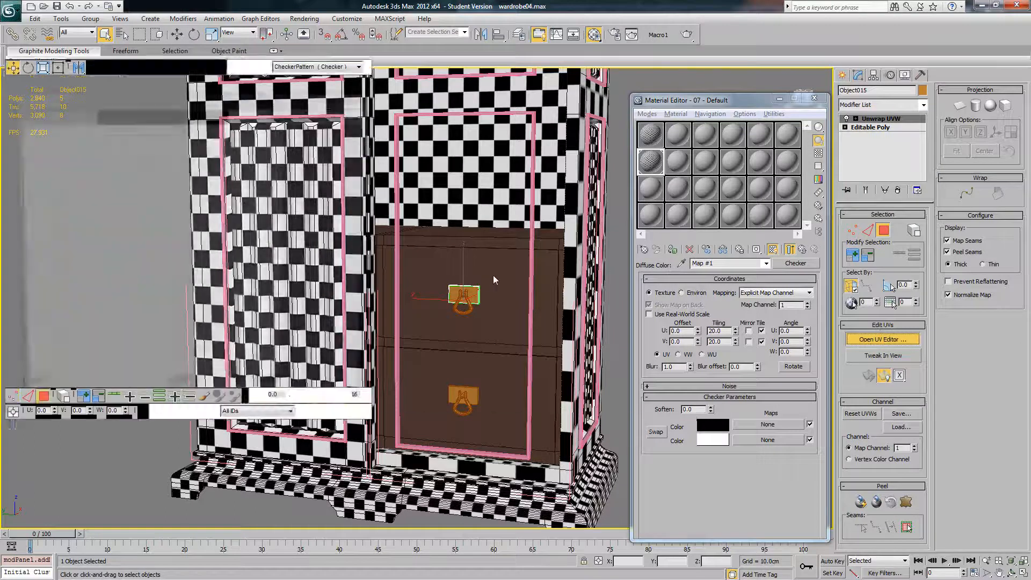
Step: Apply Unfold Mapping to all faces of the handle plate
{"action": "left_click", "coordinate": [43, 397]}
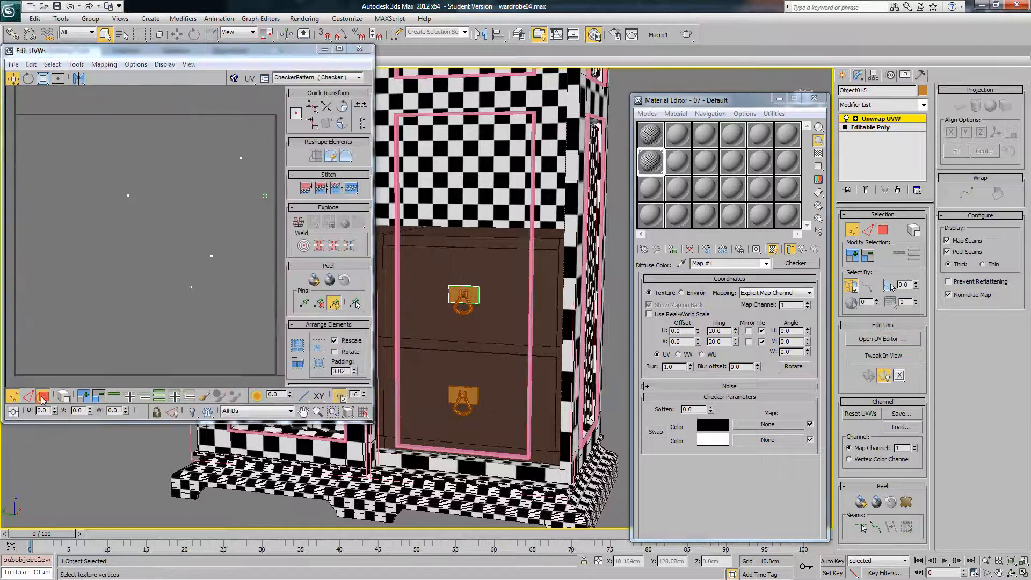
{"action": "left_click", "coordinate": [104, 64]}
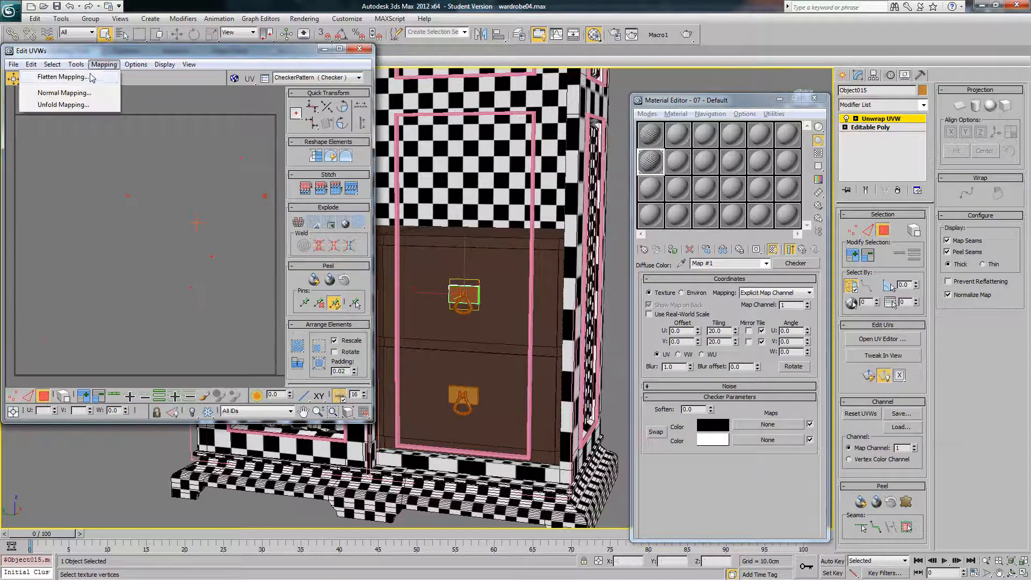
{"action": "left_click", "coordinate": [81, 104]}
{"action": "left_click", "coordinate": [162, 25]}
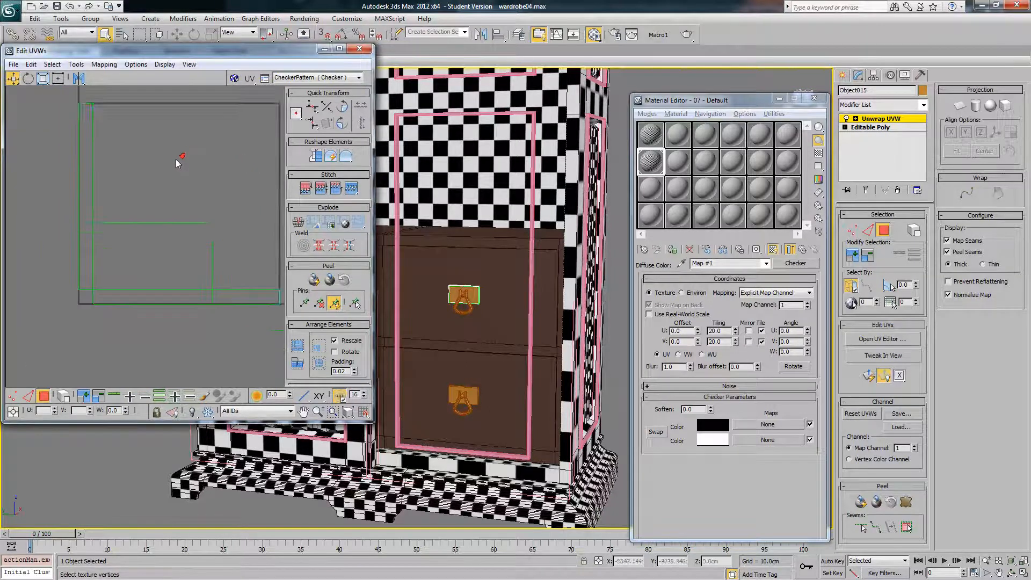
Step: Break off the handle plate's tall narrow UV face, rotate it 90 degrees, and move it just above the large front face
{"action": "left_click", "coordinate": [93, 188]}
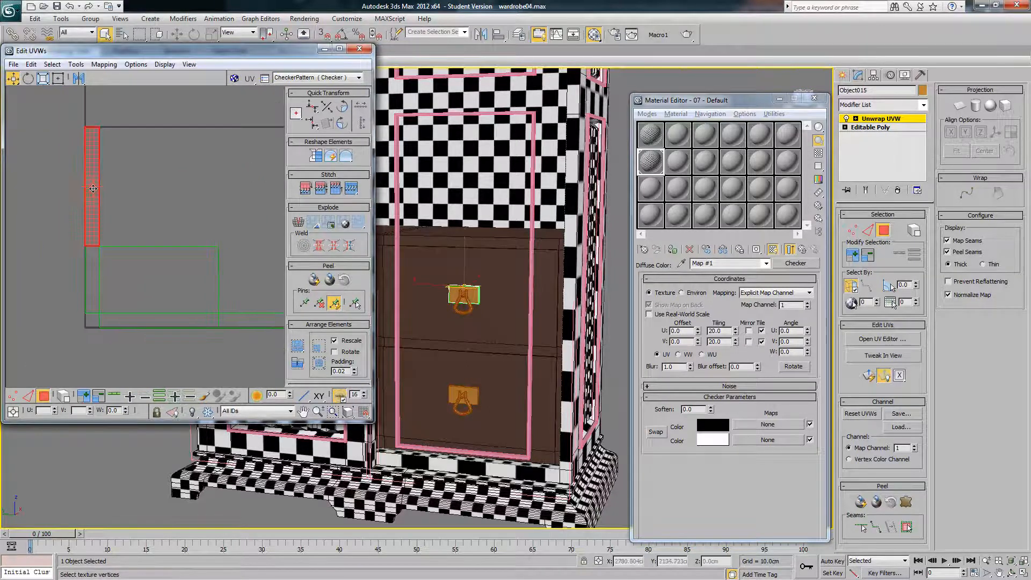
{"action": "left_click", "coordinate": [76, 65]}
{"action": "left_click", "coordinate": [56, 158]}
{"action": "left_click_drag", "start_coordinate": [93, 179], "coordinate": [148, 181]}
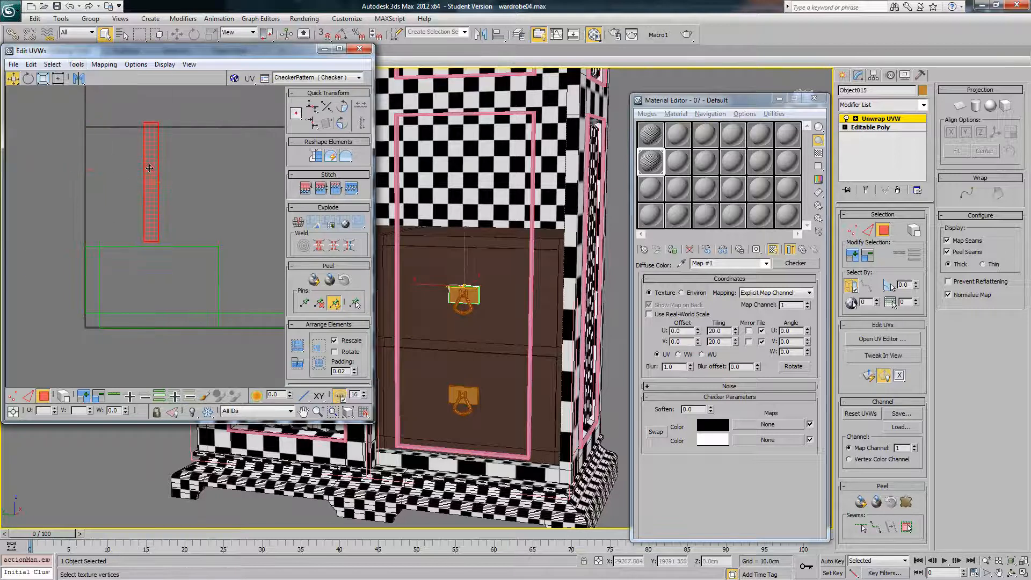
{"action": "left_click", "coordinate": [341, 107]}
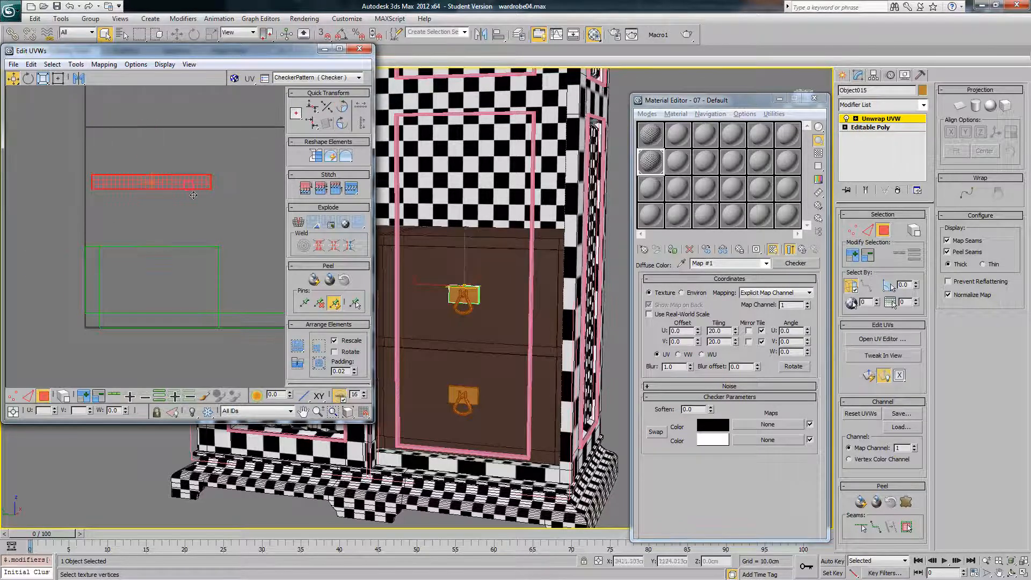
{"action": "left_click_drag", "start_coordinate": [193, 195], "coordinate": [203, 242]}
Step: Snap the rotated strip's corner vertex onto the upper corner of the plate's front face so their edges line up
{"action": "middle_click_drag", "start_coordinate": [94, 358], "coordinate": [88, 312]}
{"action": "left_click", "coordinate": [13, 396]}
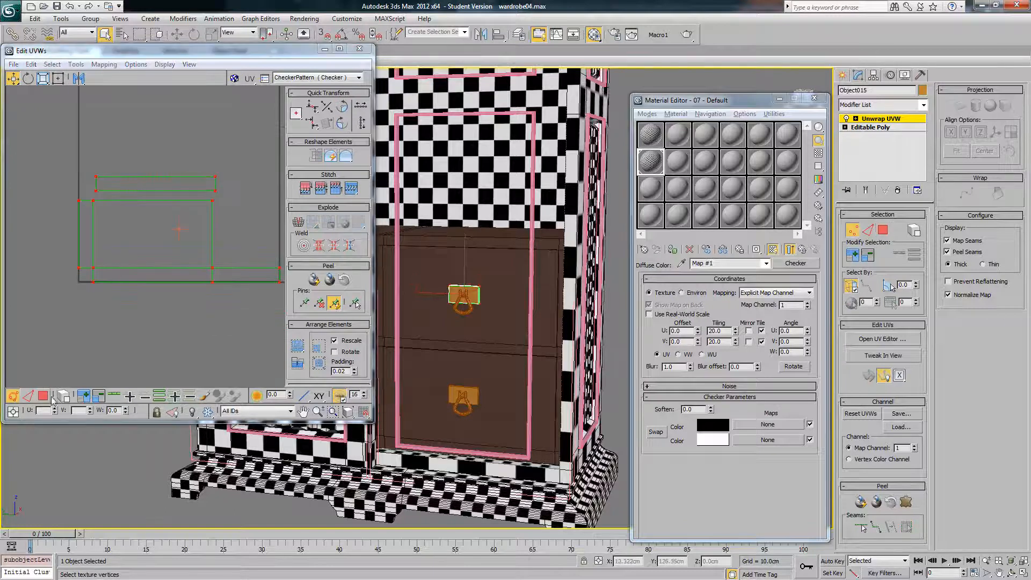
{"action": "left_click", "coordinate": [59, 394]}
{"action": "left_click_drag", "start_coordinate": [236, 184], "coordinate": [213, 198]}
{"action": "left_click", "coordinate": [363, 411]}
{"action": "middle_click_drag", "start_coordinate": [279, 262], "coordinate": [248, 257]}
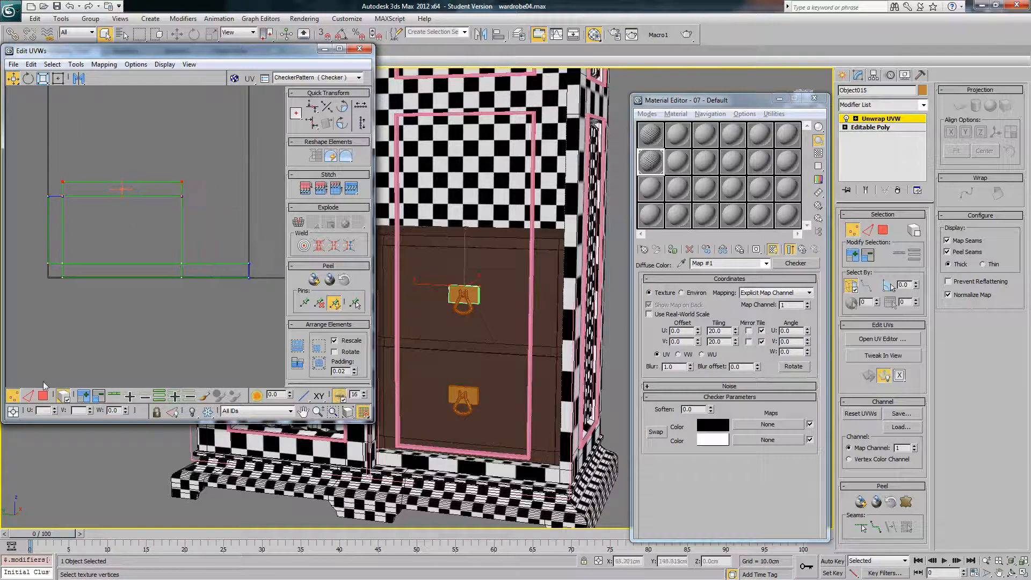
Step: Break off the short horizontal UV strip, rotate it 90 degrees, and move it beside the front face's right edge
{"action": "left_click", "coordinate": [44, 396]}
{"action": "left_click_drag", "start_coordinate": [236, 236], "coordinate": [202, 312]}
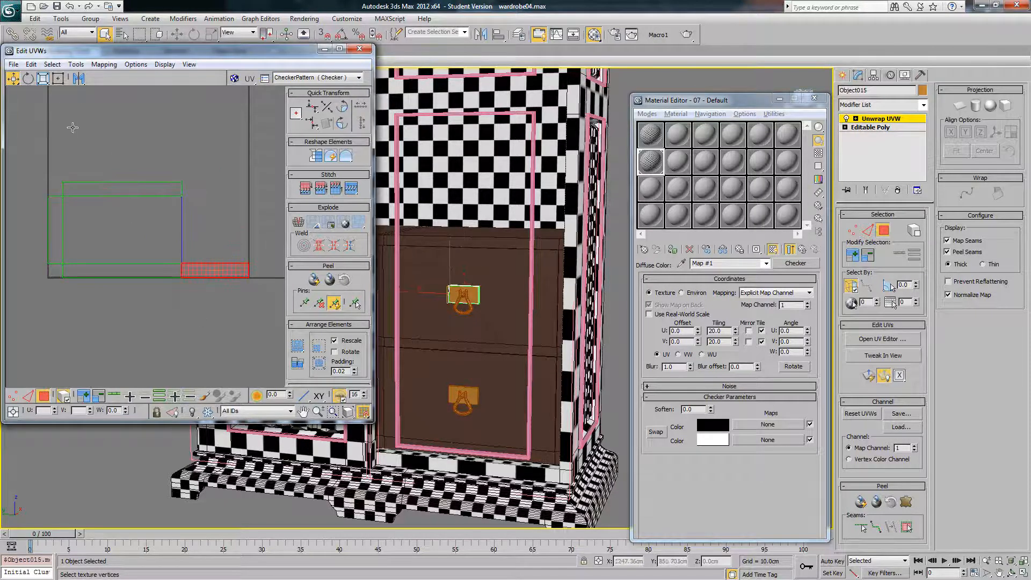
{"action": "left_click", "coordinate": [75, 64]}
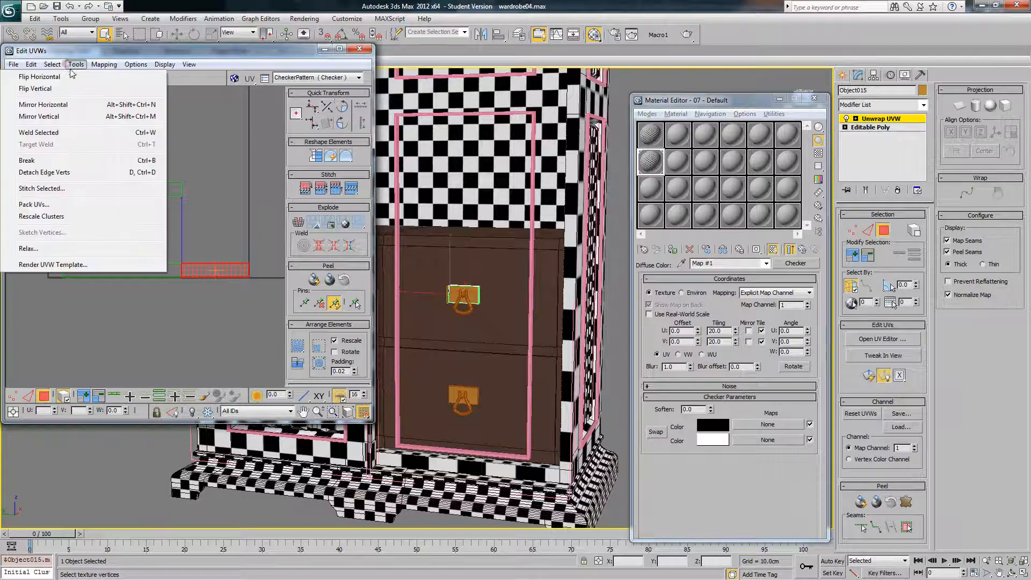
{"action": "left_click", "coordinate": [45, 164]}
{"action": "left_click", "coordinate": [339, 109]}
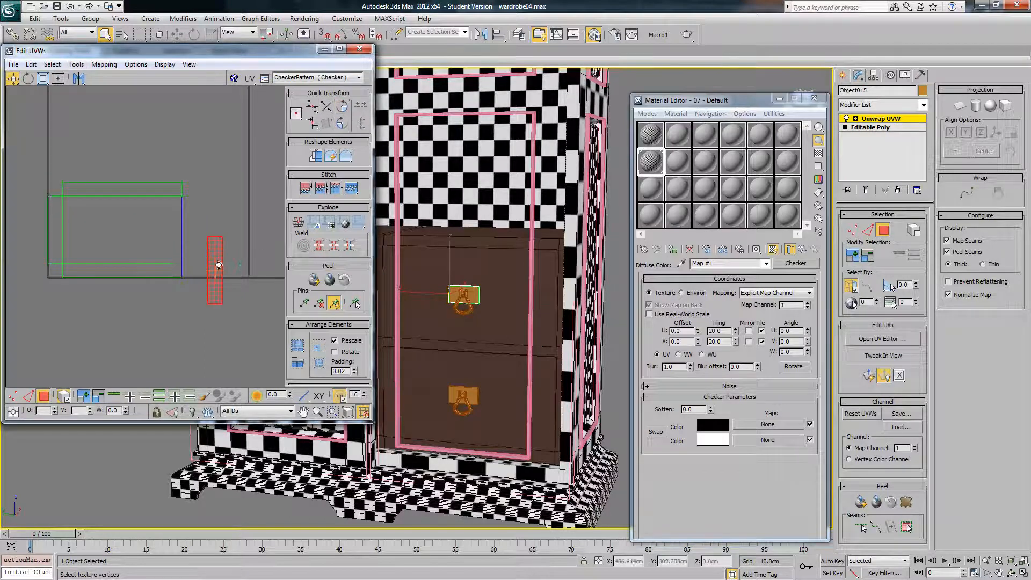
{"action": "left_click_drag", "start_coordinate": [217, 260], "coordinate": [198, 223]}
{"action": "scroll", "coordinate": [198, 221], "scroll_direction": "up", "scroll_amount": 2}
{"action": "scroll", "coordinate": [198, 221], "scroll_direction": "up", "scroll_amount": 2}
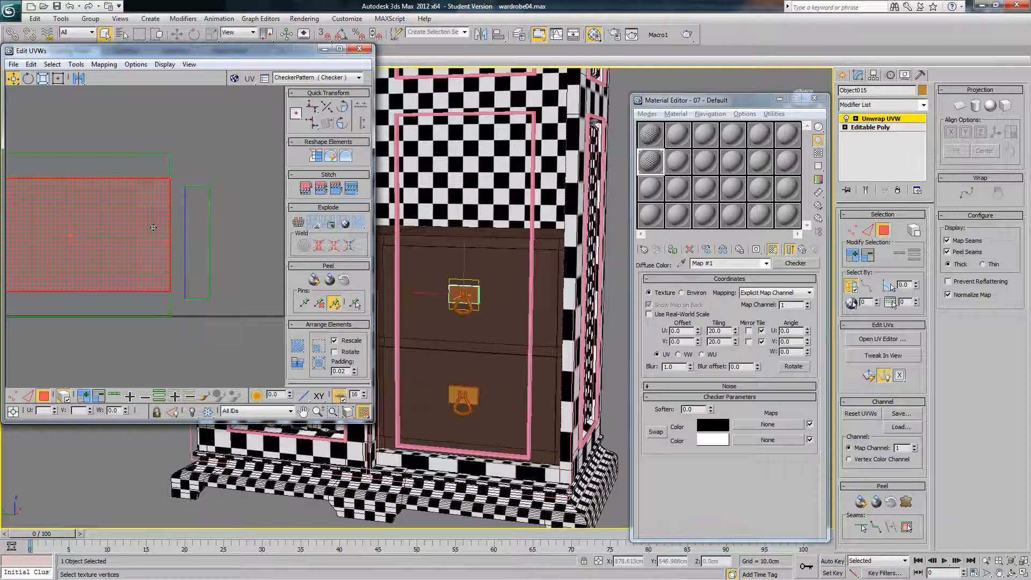
Step: Snap the upright strip's vertex to the front face's right edge to align the two UV pieces
{"action": "left_click", "coordinate": [17, 398]}
{"action": "mouse_move", "coordinate": [173, 279]}
{"action": "left_mouse_down"}
{"action": "mouse_move", "coordinate": [180, 316]}
{"action": "mouse_move", "coordinate": [173, 290]}
{"action": "left_mouse_up"}
{"action": "scroll", "coordinate": [224, 270], "scroll_direction": "down", "scroll_amount": 3}
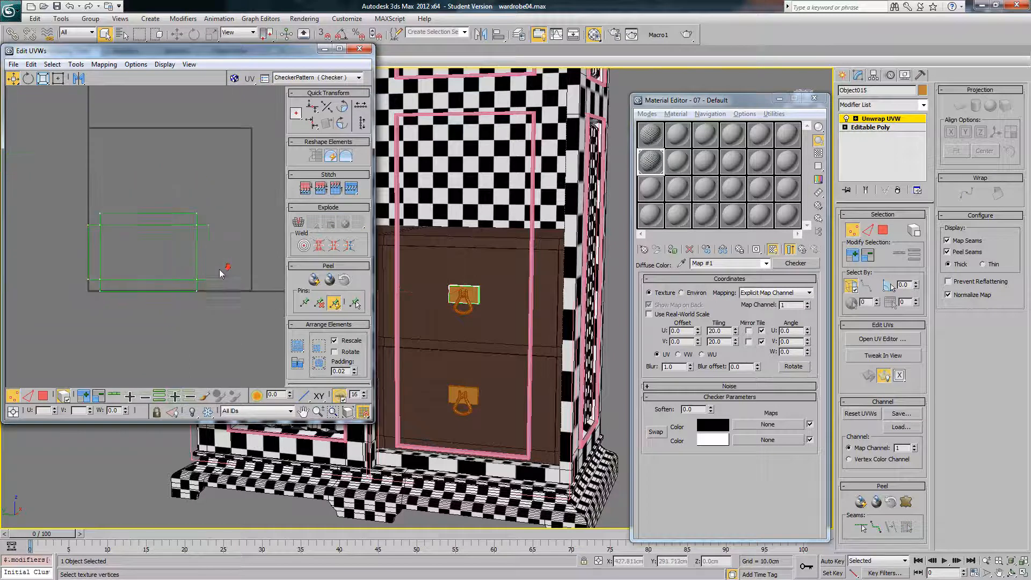
Step: Scale down the handle plate's complete UV layout and move it just above the texture square
{"action": "middle_click_drag", "start_coordinate": [178, 232], "coordinate": [225, 244]}
{"action": "left_click_drag", "start_coordinate": [87, 180], "coordinate": [297, 322]}
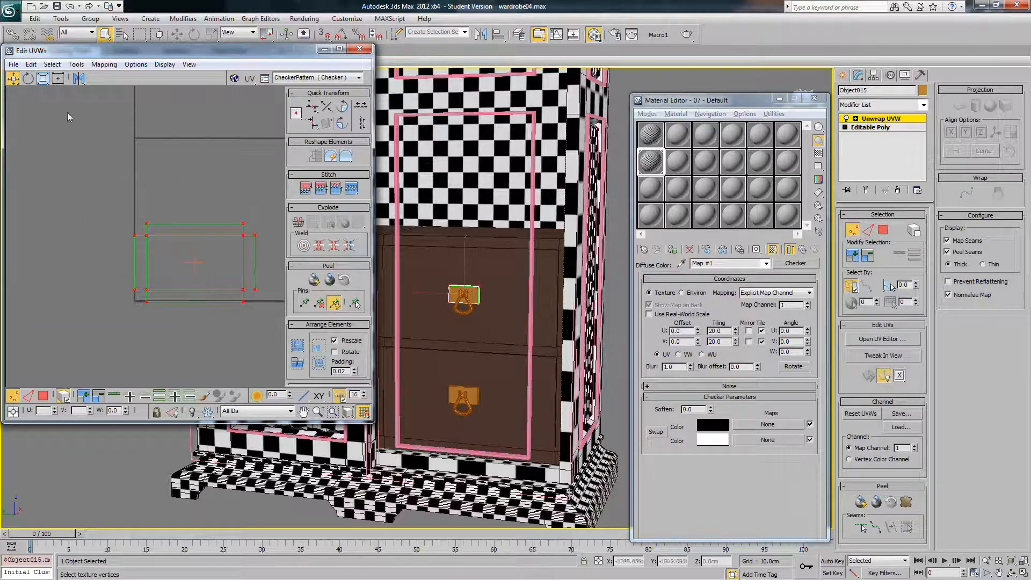
{"action": "left_click", "coordinate": [44, 79]}
{"action": "left_click_drag", "start_coordinate": [243, 234], "coordinate": [235, 322]}
{"action": "key", "text": "w"}
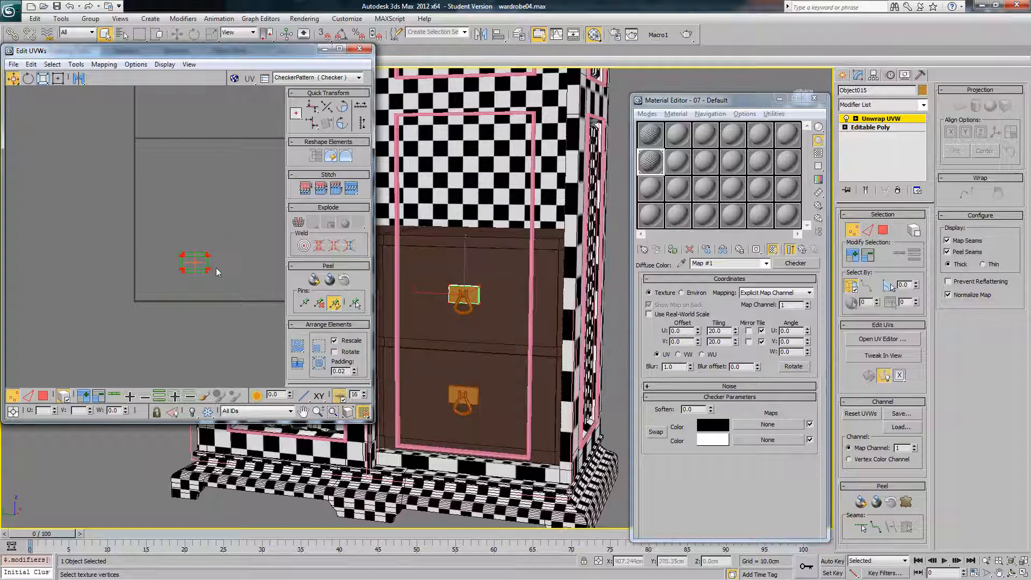
{"action": "scroll", "coordinate": [234, 172], "scroll_direction": "down", "scroll_amount": 2}
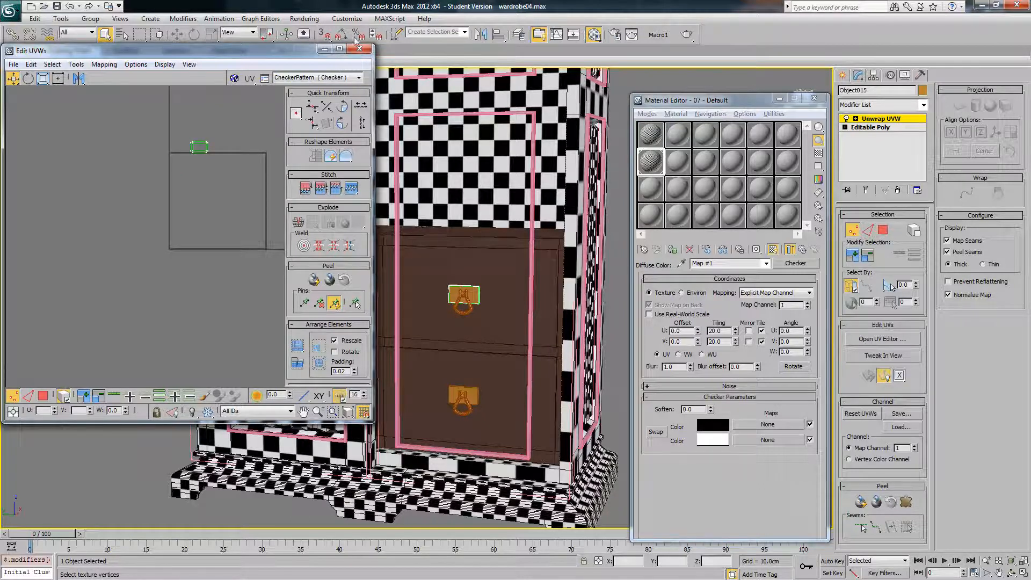
Step: Close the UV editor and exit sub-object editing of the handle plate's Unwrap UVW modifier
{"action": "left_click", "coordinate": [360, 49]}
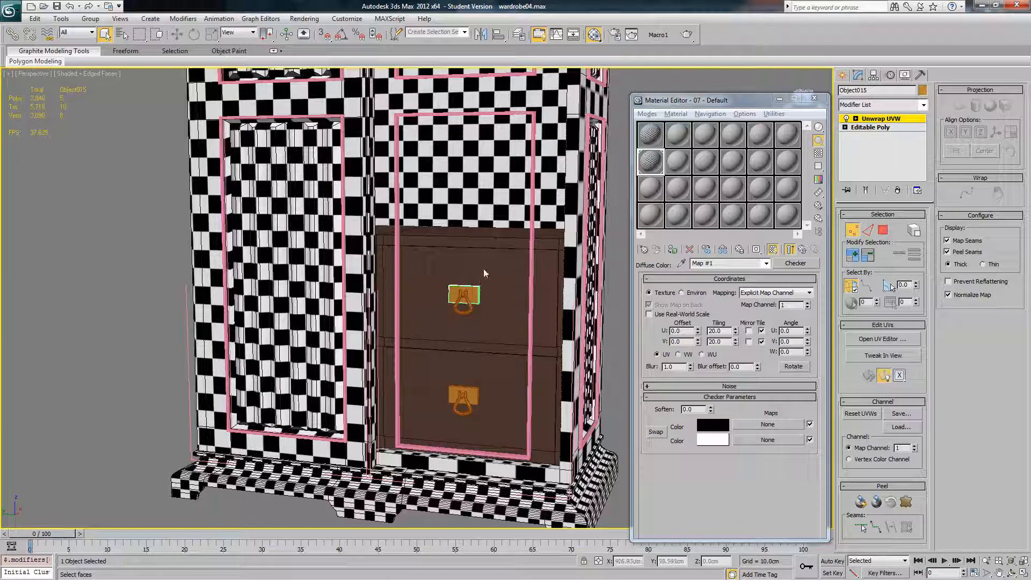
{"action": "middle_click_drag", "start_coordinate": [483, 272], "coordinate": [478, 346]}
{"action": "scroll", "coordinate": [479, 348], "scroll_direction": "down", "scroll_amount": 2}
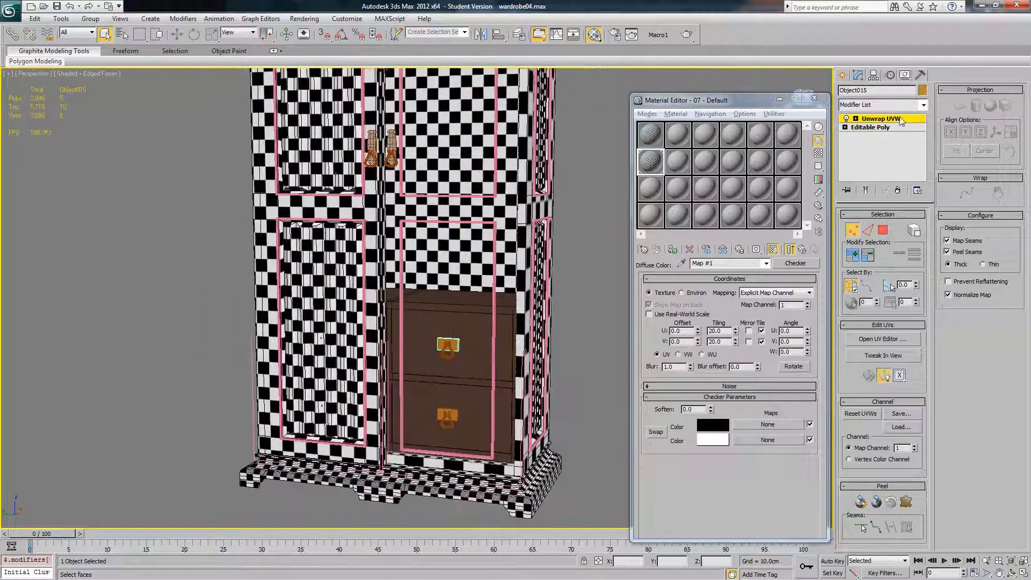
{"action": "left_click", "coordinate": [903, 121]}
{"action": "scroll", "coordinate": [490, 278], "scroll_direction": "down", "scroll_amount": 4}
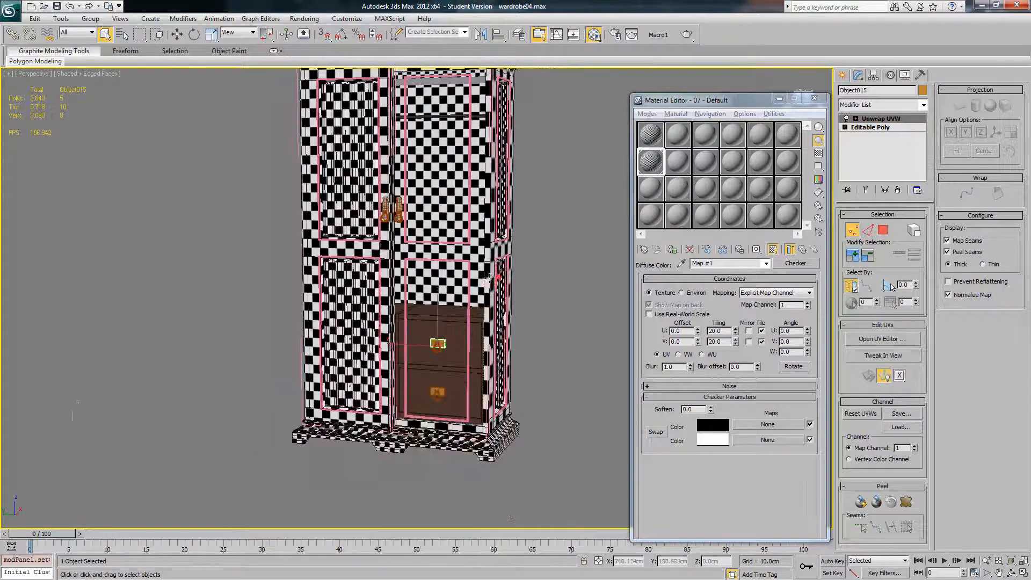
{"action": "scroll", "coordinate": [490, 279], "scroll_direction": "up", "scroll_amount": 2}
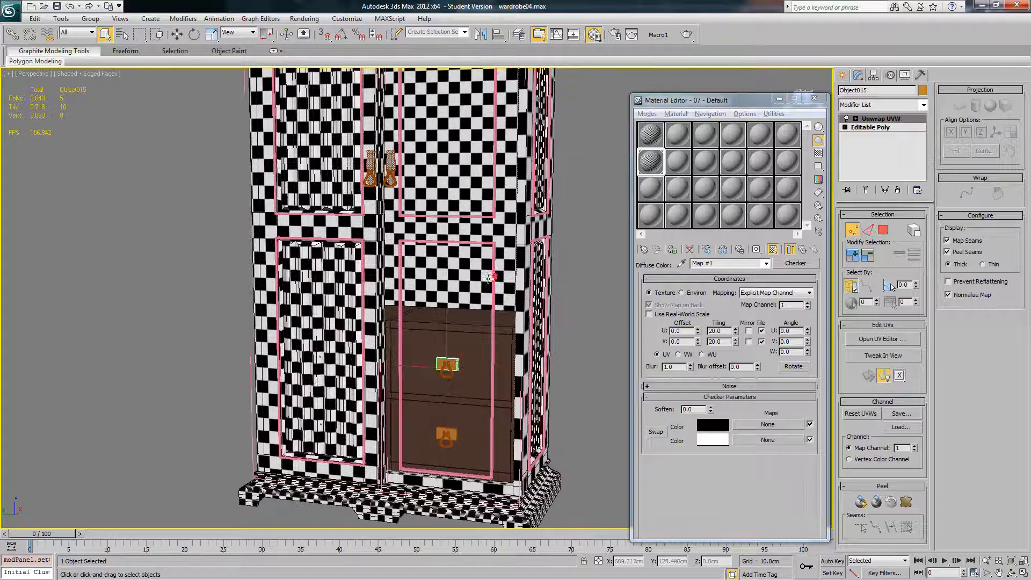
{"action": "scroll", "coordinate": [553, 242], "scroll_direction": "down", "scroll_amount": 2}
Step: Deselect the handle plate and unhide all objects to bring back the right wardrobe door
{"action": "left_click", "coordinate": [554, 243]}
{"action": "right_click", "coordinate": [548, 240]}
{"action": "left_click", "coordinate": [580, 191]}
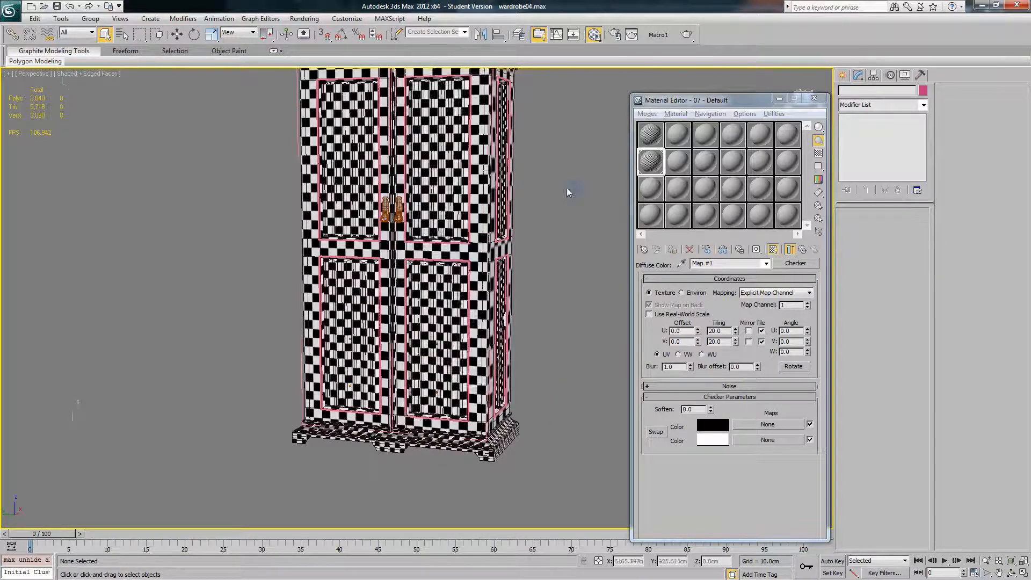
{"action": "scroll", "coordinate": [519, 240], "scroll_direction": "down", "scroll_amount": 3}
{"action": "middle_click_drag", "start_coordinate": [521, 241], "coordinate": [456, 246], "text": "alt"}
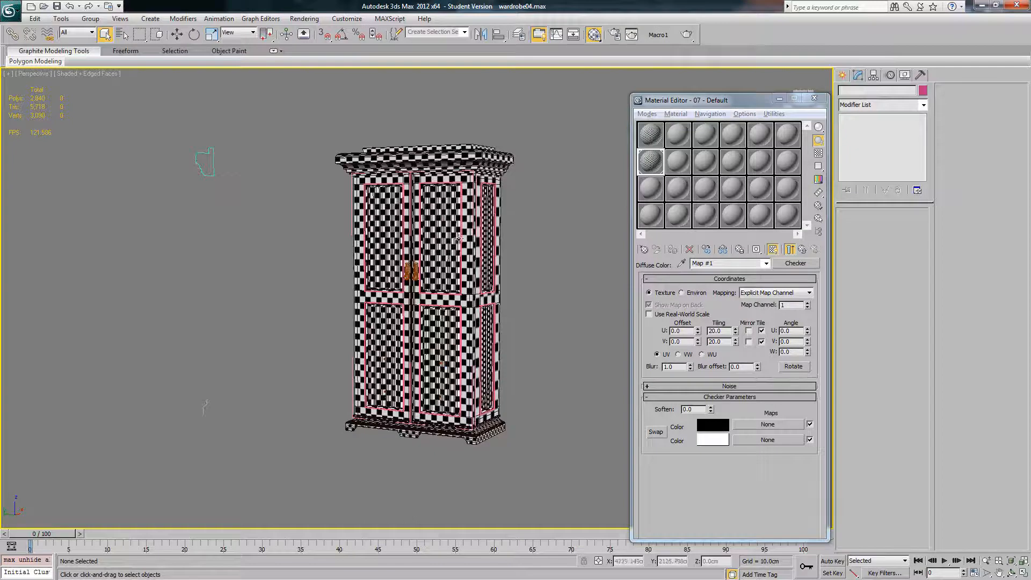